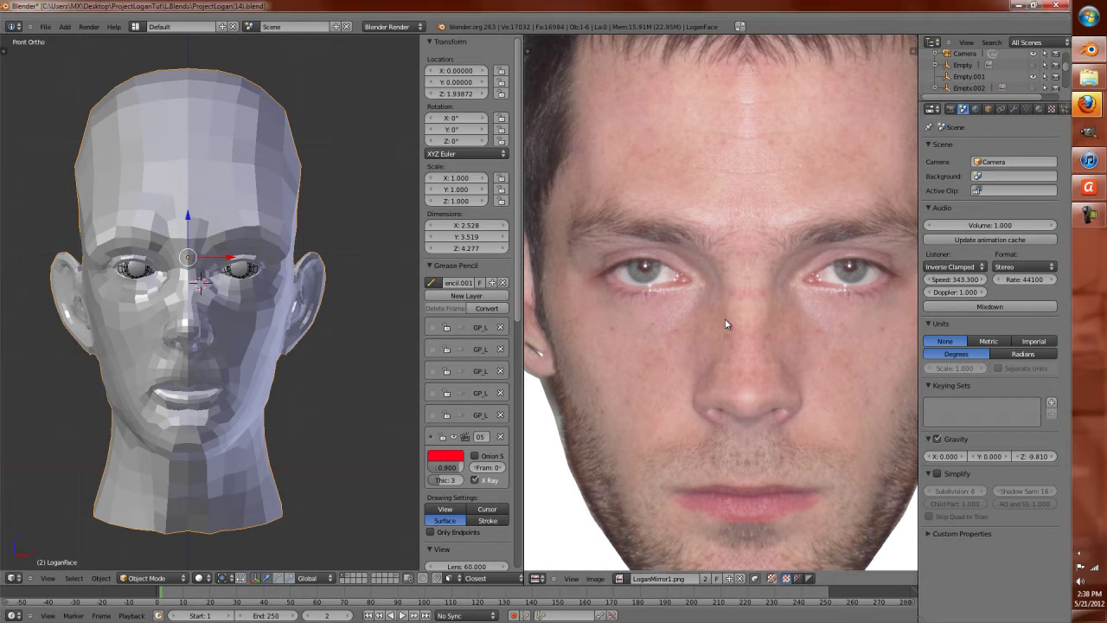
# Step: Maximize the image editor holding the front face photo and show its properties region
pyautogui.hotkey('ctrl', 'Up')
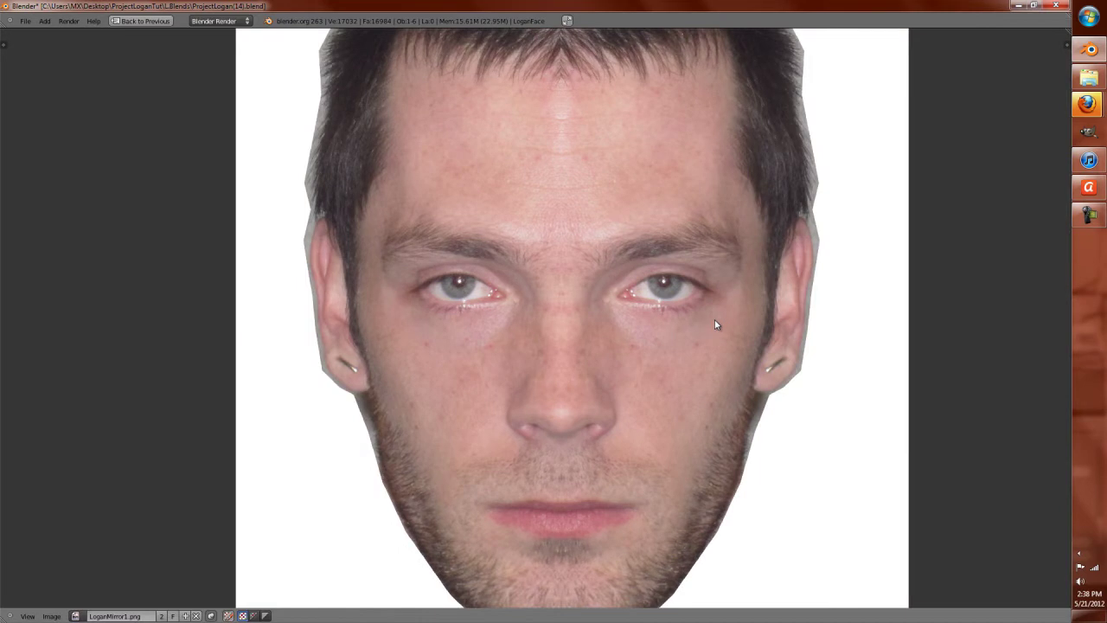
pyautogui.press('n')
pyautogui.scroll(3, 596, 339)
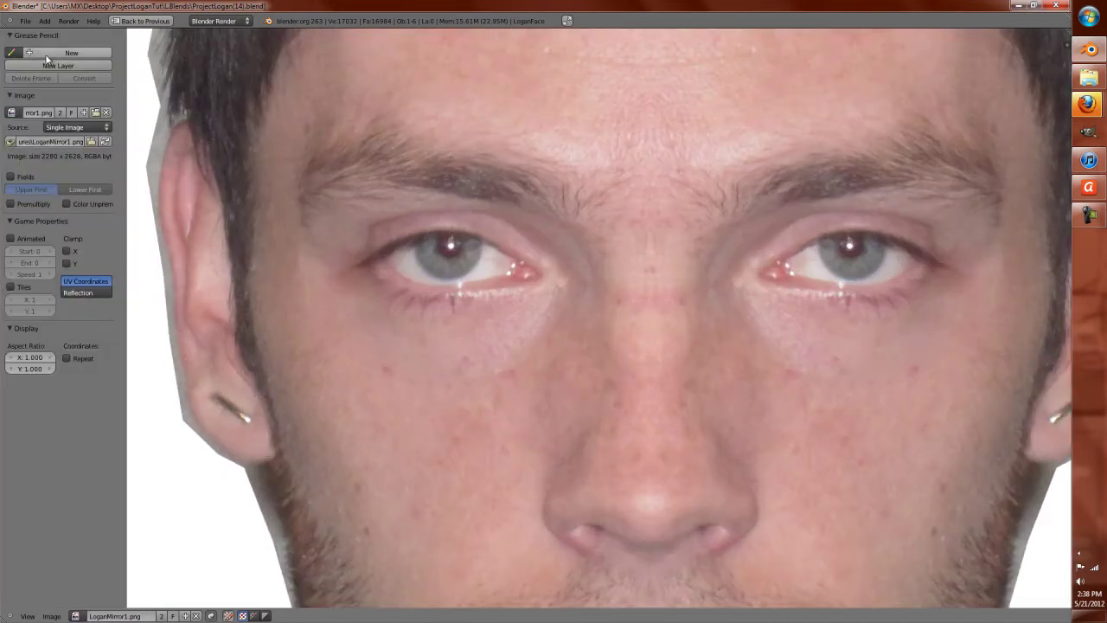
# Step: Add a grease pencil layer to the face photo and set its stroke colour to bright green
pyautogui.click(45, 66)
pyautogui.click(41, 118)
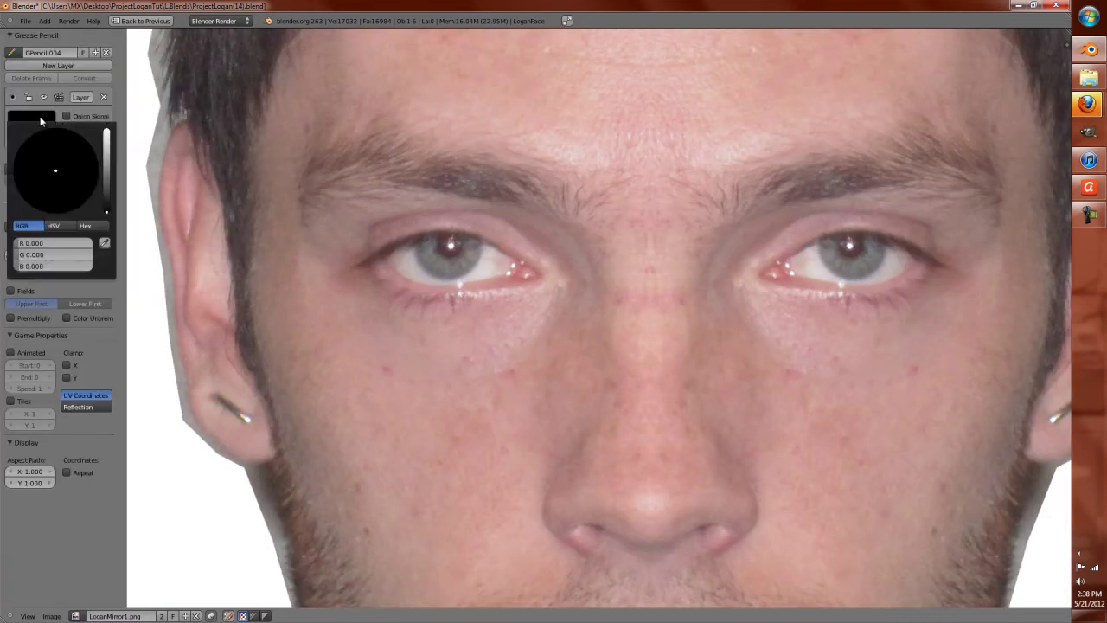
pyautogui.moveTo(105, 164); pyautogui.dragTo(105, 132)
pyautogui.click(32, 116)
pyautogui.moveTo(41, 152); pyautogui.dragTo(19, 141)
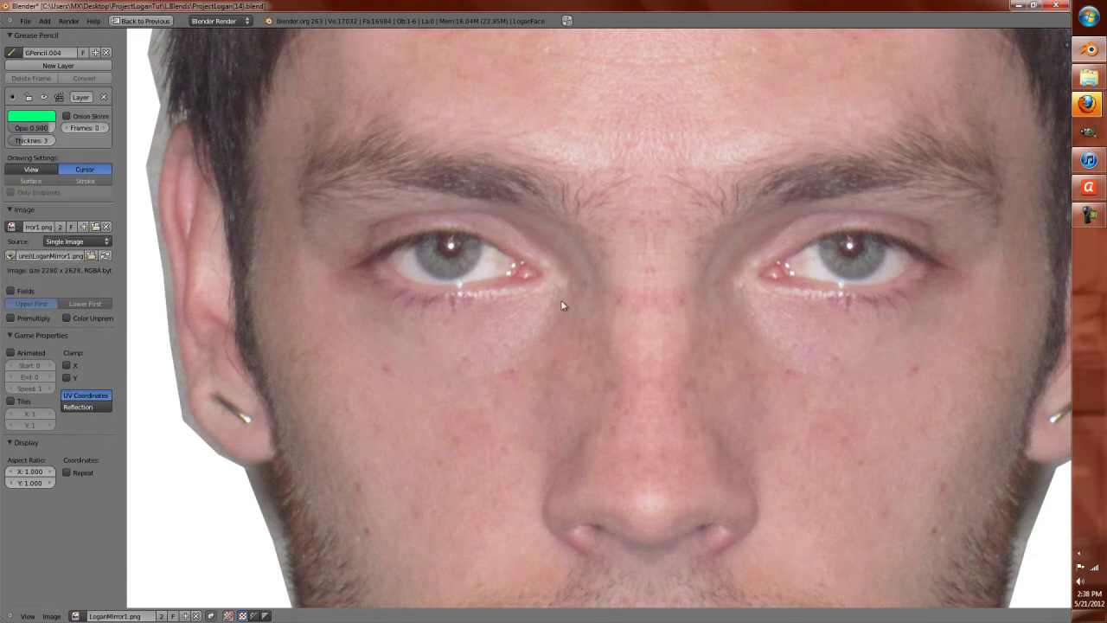
# Step: Outline the under-eye bag of the eye on the photo's left side and draw a dividing line across it
pyautogui.scroll(2, 560, 298)
pyautogui.scroll(-1, 562, 300)
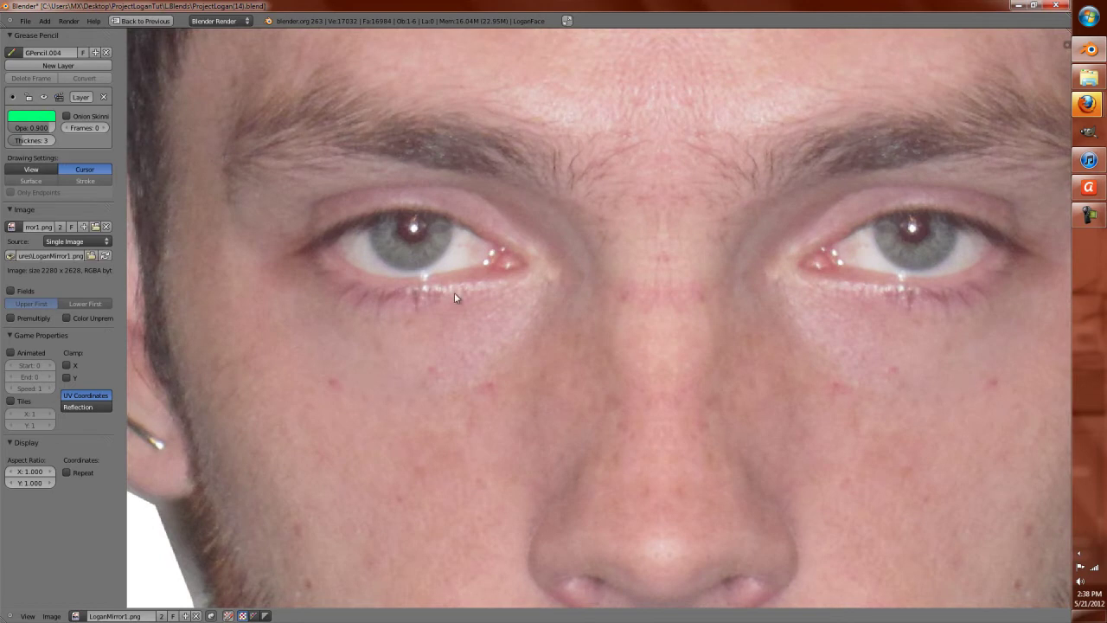
pyautogui.moveTo(558, 301)
pyautogui.mouseDown()
pyautogui.moveTo(531, 348)
pyautogui.moveTo(573, 291)
pyautogui.mouseUp()
pyautogui.moveTo(439, 391)
pyautogui.mouseDown()
pyautogui.moveTo(329, 344)
pyautogui.moveTo(274, 278)
pyautogui.mouseUp()
pyautogui.moveTo(304, 240); pyautogui.dragTo(352, 292)
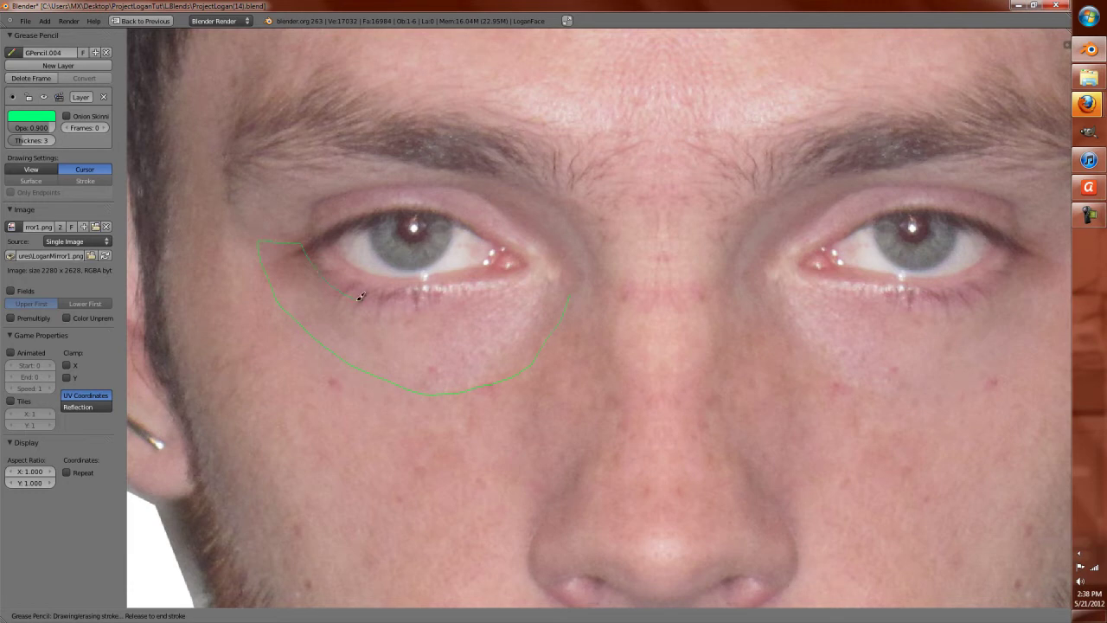
pyautogui.moveTo(567, 282); pyautogui.dragTo(572, 287)
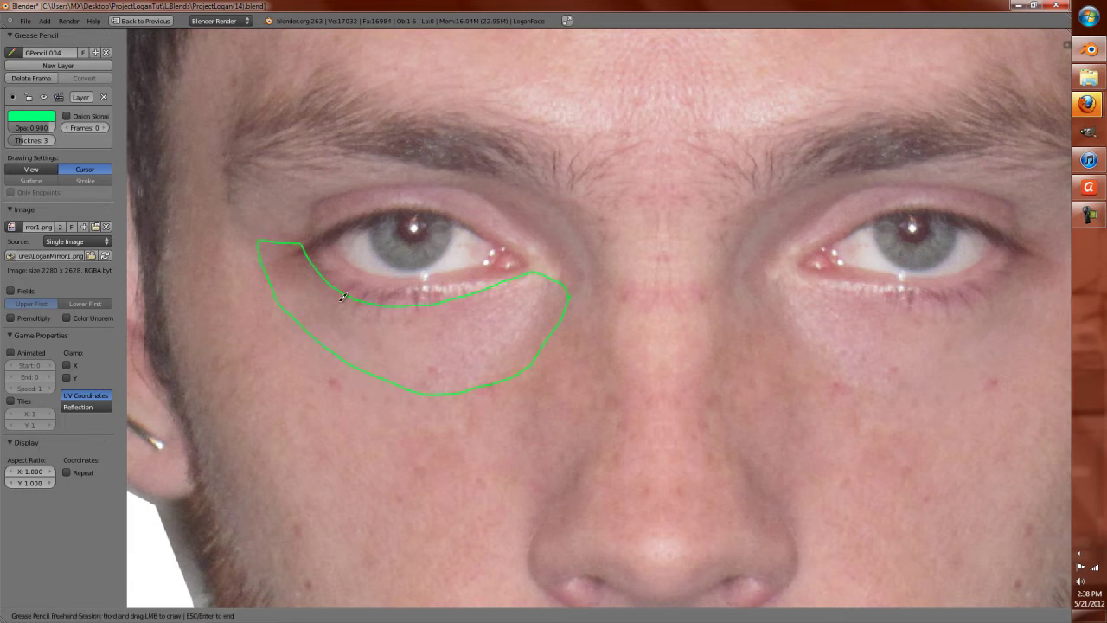
pyautogui.scroll(-1, 324, 276)
pyautogui.moveTo(385, 291); pyautogui.dragTo(392, 300)
pyautogui.moveTo(426, 350); pyautogui.dragTo(441, 376)
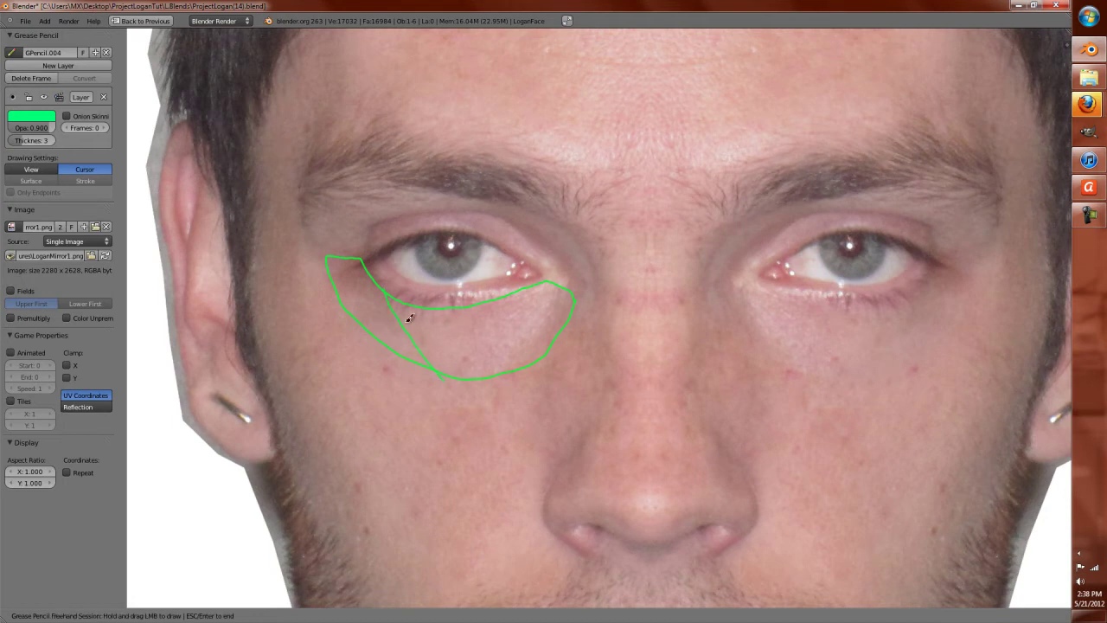
# Step: Trace the upper eyelid, the eye rim with its tear duct, and the brow-bone area around the same eye
pyautogui.moveTo(574, 286)
pyautogui.mouseDown()
pyautogui.moveTo(510, 204)
pyautogui.moveTo(374, 223)
pyautogui.moveTo(523, 251)
pyautogui.moveTo(564, 275)
pyautogui.mouseUp()
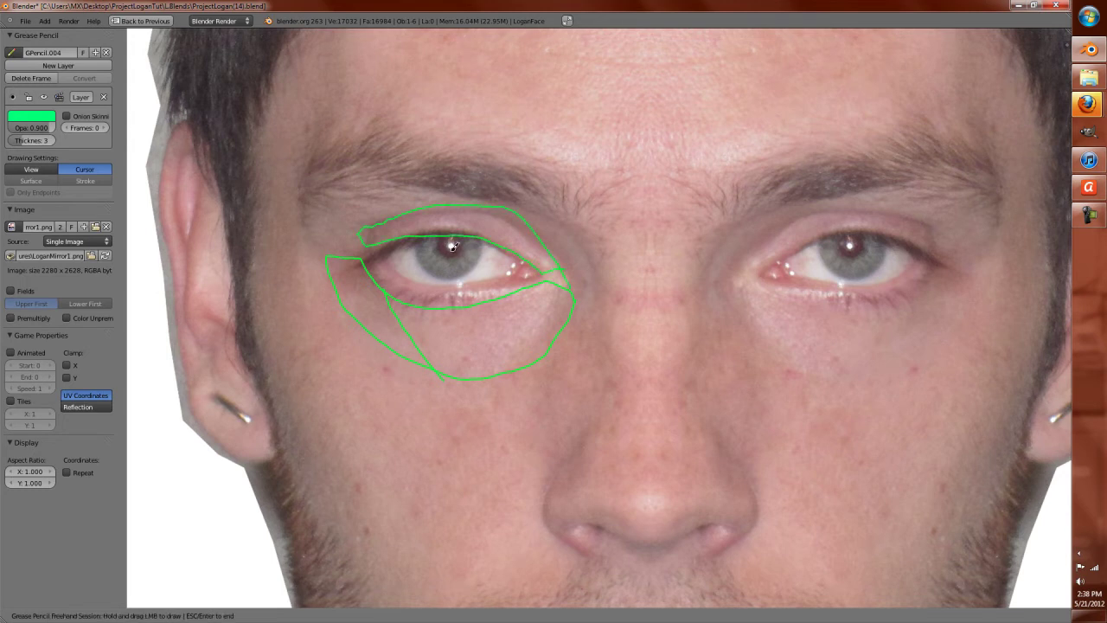
pyautogui.moveTo(379, 261)
pyautogui.mouseDown()
pyautogui.moveTo(441, 285)
pyautogui.moveTo(533, 278)
pyautogui.moveTo(500, 246)
pyautogui.mouseUp()
pyautogui.moveTo(351, 228); pyautogui.dragTo(362, 232)
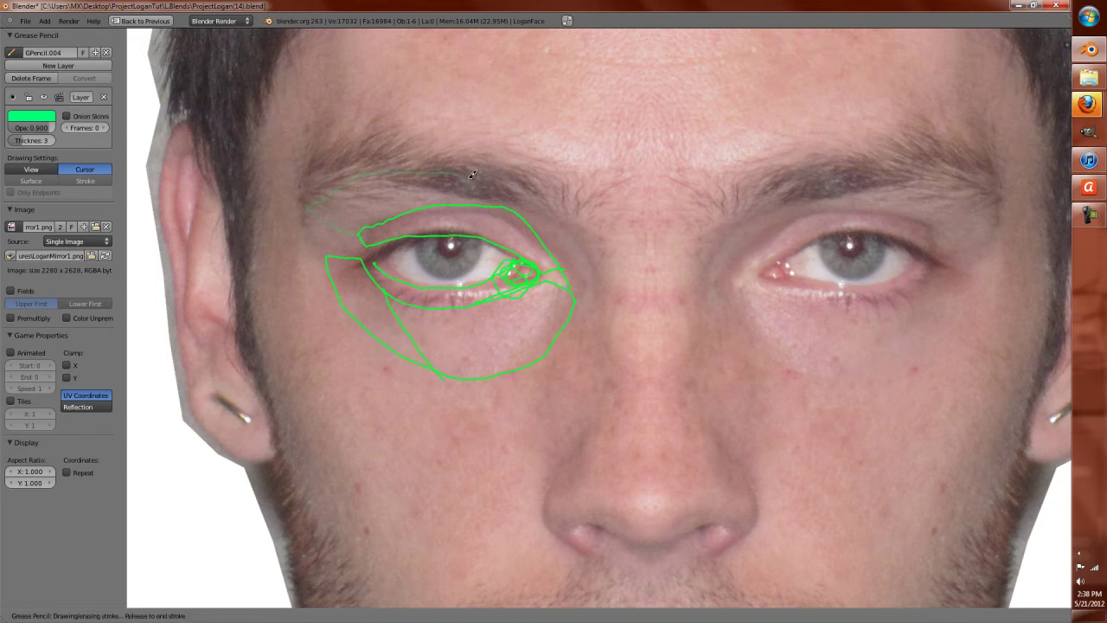
pyautogui.moveTo(518, 197); pyautogui.dragTo(562, 266)
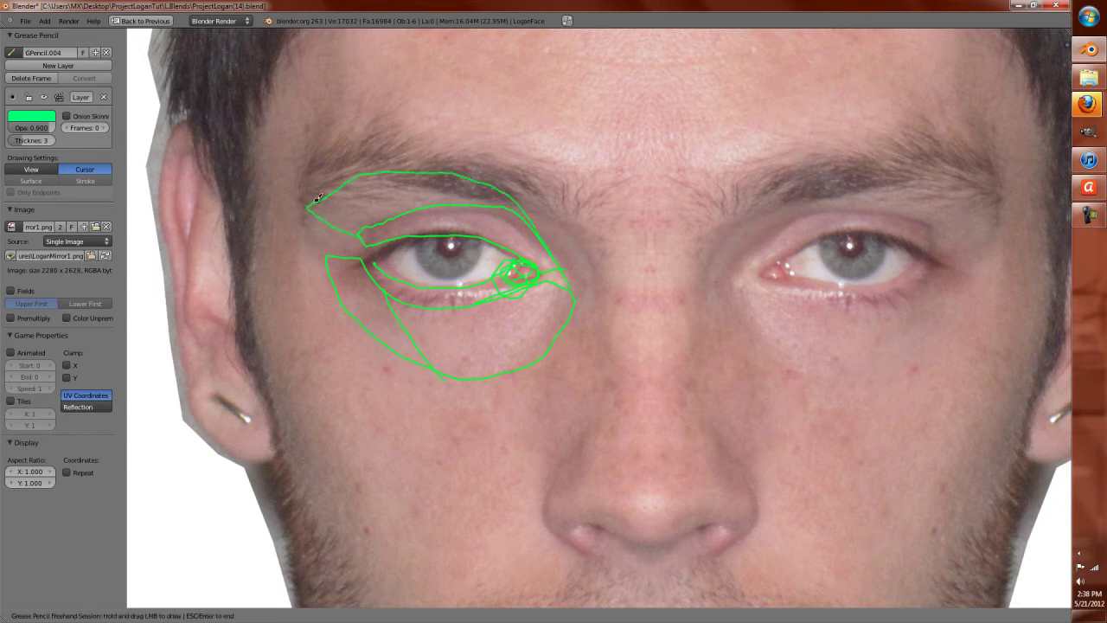
# Step: Draw short lines rising from the outer end, middle and inner part of the eyebrow toward the forehead
pyautogui.moveTo(312, 200); pyautogui.dragTo(304, 195)
pyautogui.moveTo(314, 90); pyautogui.dragTo(312, 93)
pyautogui.moveTo(396, 168); pyautogui.dragTo(383, 98)
pyautogui.moveTo(481, 172); pyautogui.dragTo(477, 127)
# Step: Outline the side of the nose from the inner eyebrow down and fill its lower patch with a grid
pyautogui.moveTo(545, 169)
pyautogui.mouseDown()
pyautogui.moveTo(530, 205)
pyautogui.moveTo(554, 175)
pyautogui.moveTo(601, 250)
pyautogui.moveTo(607, 282)
pyautogui.moveTo(607, 405)
pyautogui.moveTo(577, 437)
pyautogui.moveTo(549, 441)
pyautogui.moveTo(538, 362)
pyautogui.mouseUp()
pyautogui.moveTo(605, 299); pyautogui.dragTo(602, 304)
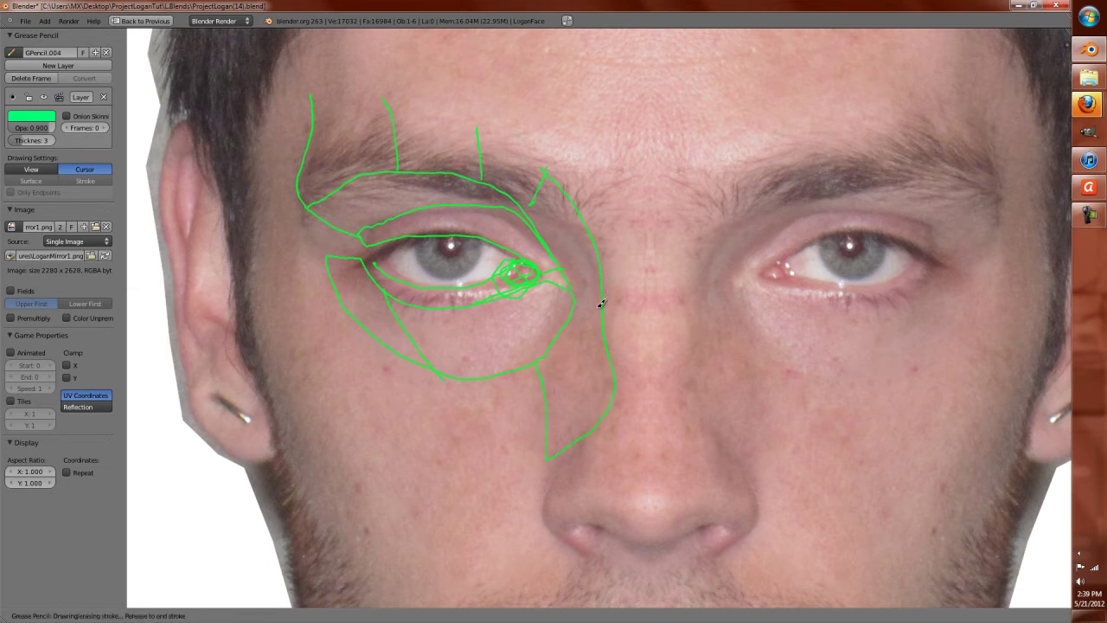
pyautogui.moveTo(545, 350)
pyautogui.mouseDown()
pyautogui.moveTo(584, 378)
pyautogui.moveTo(596, 409)
pyautogui.moveTo(551, 349)
pyautogui.mouseUp()
pyautogui.moveTo(581, 433)
pyautogui.mouseDown()
pyautogui.moveTo(593, 318)
pyautogui.moveTo(593, 341)
pyautogui.moveTo(549, 376)
pyautogui.moveTo(575, 393)
pyautogui.mouseUp()
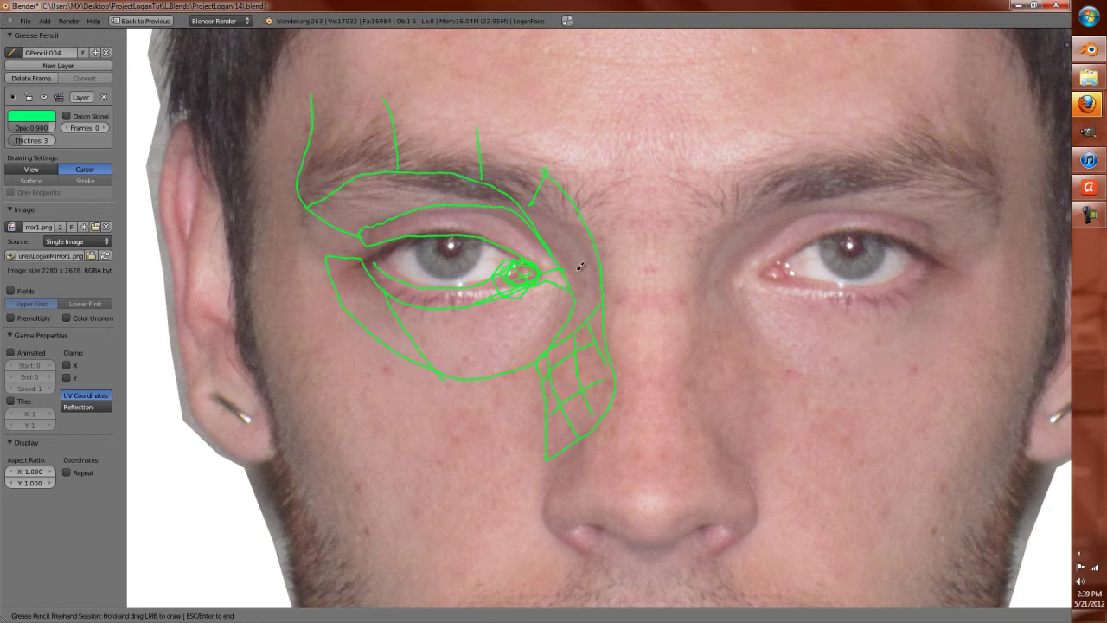
# Step: Sketch the nose bridge width and ridge, the nose tip planes, and the nostril wing on the photo's left side
pyautogui.moveTo(584, 187)
pyautogui.mouseDown()
pyautogui.moveTo(701, 184)
pyautogui.moveTo(705, 194)
pyautogui.moveTo(588, 192)
pyautogui.moveTo(634, 393)
pyautogui.moveTo(605, 412)
pyautogui.moveTo(615, 497)
pyautogui.moveTo(662, 484)
pyautogui.moveTo(685, 493)
pyautogui.moveTo(703, 477)
pyautogui.moveTo(689, 421)
pyautogui.mouseUp()
pyautogui.moveTo(619, 421); pyautogui.dragTo(687, 418)
pyautogui.moveTo(599, 519)
pyautogui.mouseDown()
pyautogui.moveTo(628, 543)
pyautogui.moveTo(632, 526)
pyautogui.moveTo(678, 526)
pyautogui.moveTo(705, 508)
pyautogui.moveTo(665, 550)
pyautogui.moveTo(644, 547)
pyautogui.mouseUp()
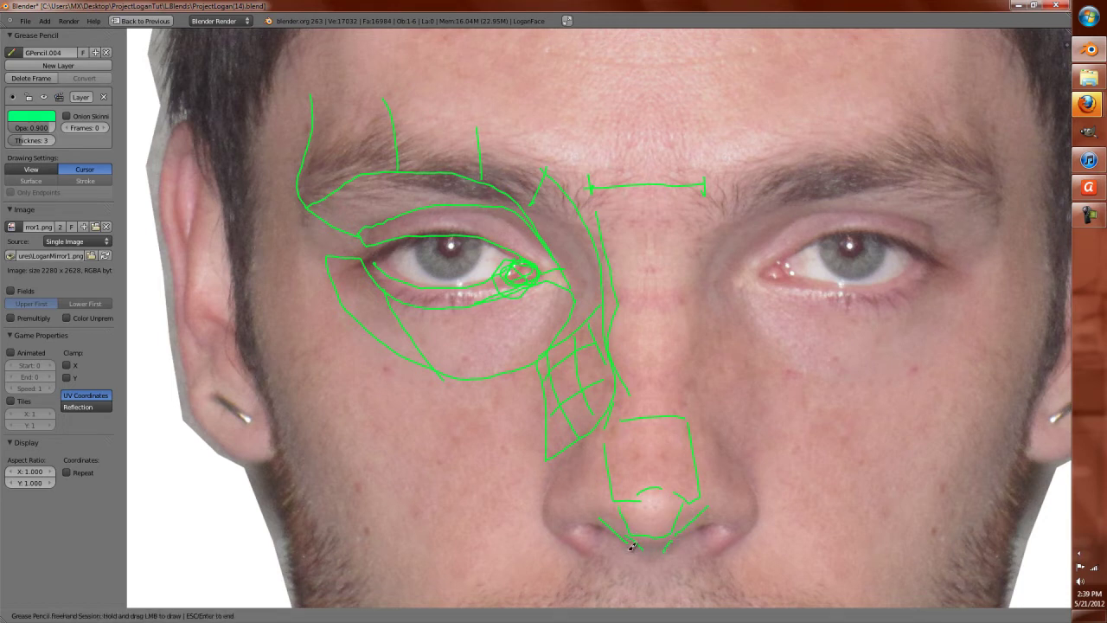
pyautogui.moveTo(602, 520)
pyautogui.mouseDown()
pyautogui.moveTo(585, 514)
pyautogui.moveTo(585, 533)
pyautogui.moveTo(556, 516)
pyautogui.moveTo(572, 488)
pyautogui.moveTo(611, 492)
pyautogui.moveTo(562, 514)
pyautogui.mouseUp()
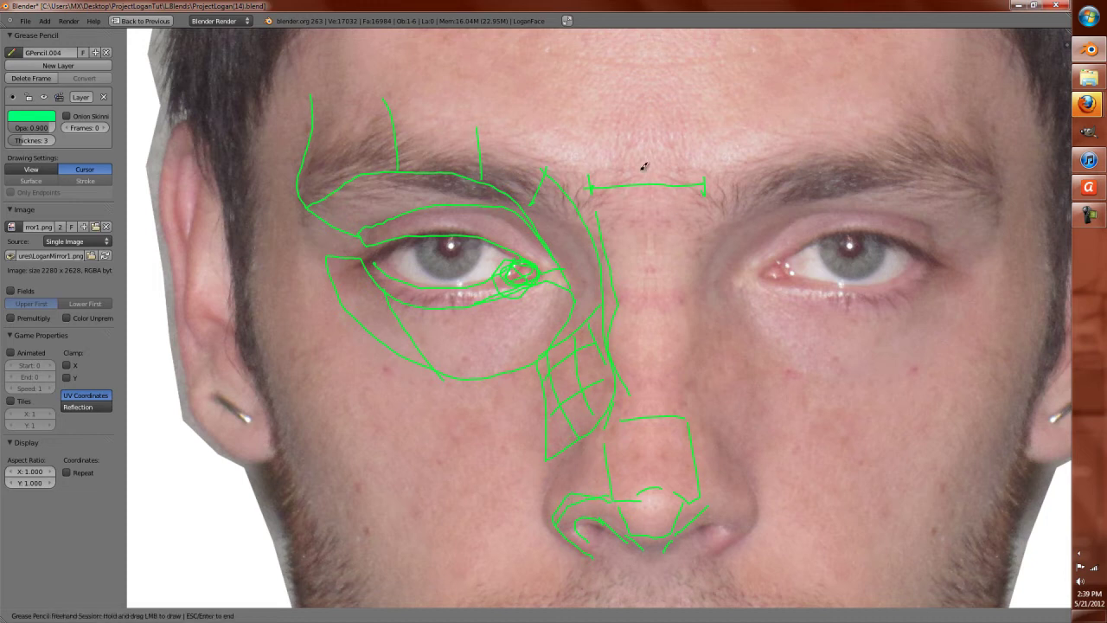
# Step: Outline the central forehead plane, the forehead's side plane and the temple with grease pencil strokes
pyautogui.scroll(-3, 573, 274)
pyautogui.scroll(1, 562, 228)
pyautogui.scroll(-2, 564, 230)
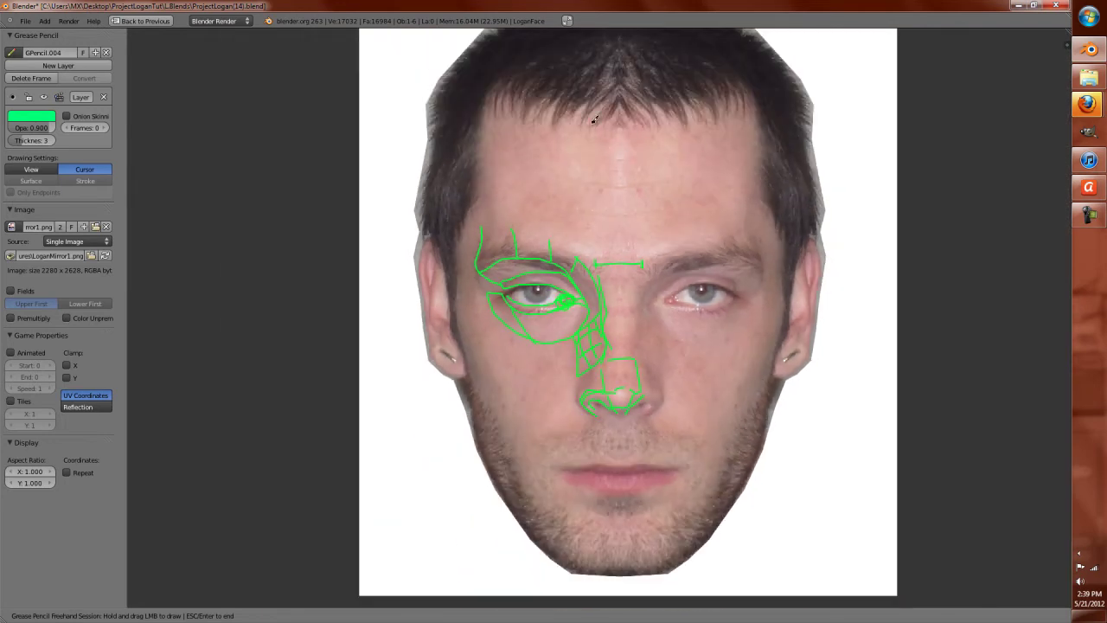
pyautogui.moveTo(663, 136); pyautogui.dragTo(571, 137)
pyautogui.moveTo(552, 156); pyautogui.dragTo(568, 236)
pyautogui.moveTo(675, 139); pyautogui.dragTo(689, 237)
pyautogui.moveTo(549, 136)
pyautogui.mouseDown()
pyautogui.moveTo(490, 121)
pyautogui.moveTo(481, 215)
pyautogui.mouseUp()
pyautogui.moveTo(459, 143); pyautogui.dragTo(455, 273)
pyautogui.moveTo(481, 226); pyautogui.dragTo(478, 219)
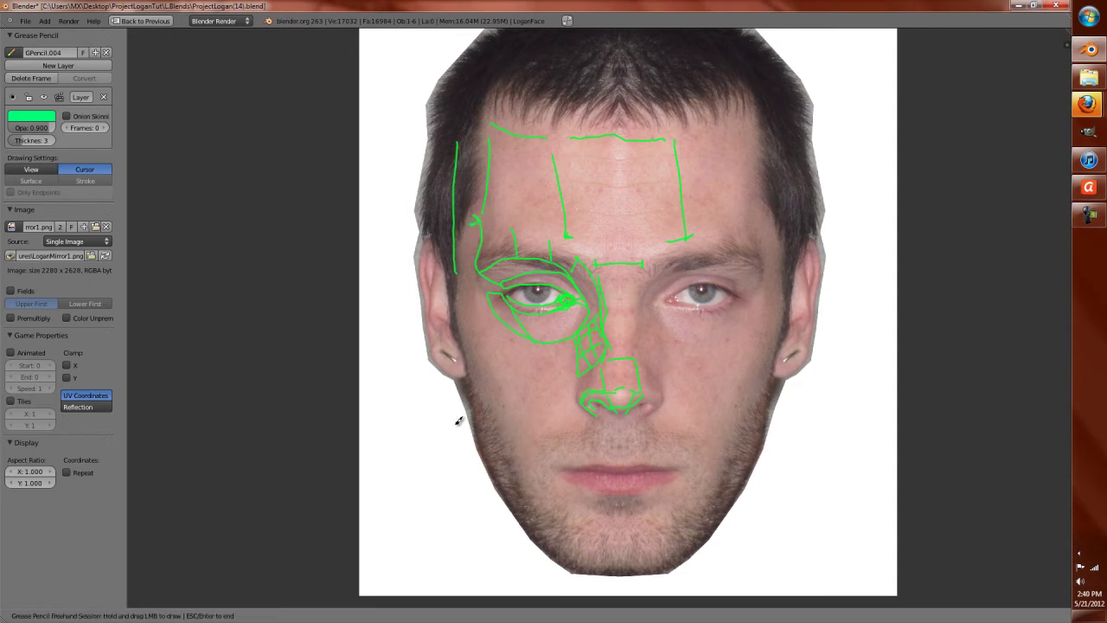
# Step: Outline the hollow below the lower lip and the wedges running from it to both mouth corners
pyautogui.scroll(3, 721, 580)
pyautogui.moveTo(741, 510); pyautogui.dragTo(705, 186, button='middle')
pyautogui.scroll(3, 709, 305)
pyautogui.scroll(-1, 705, 310)
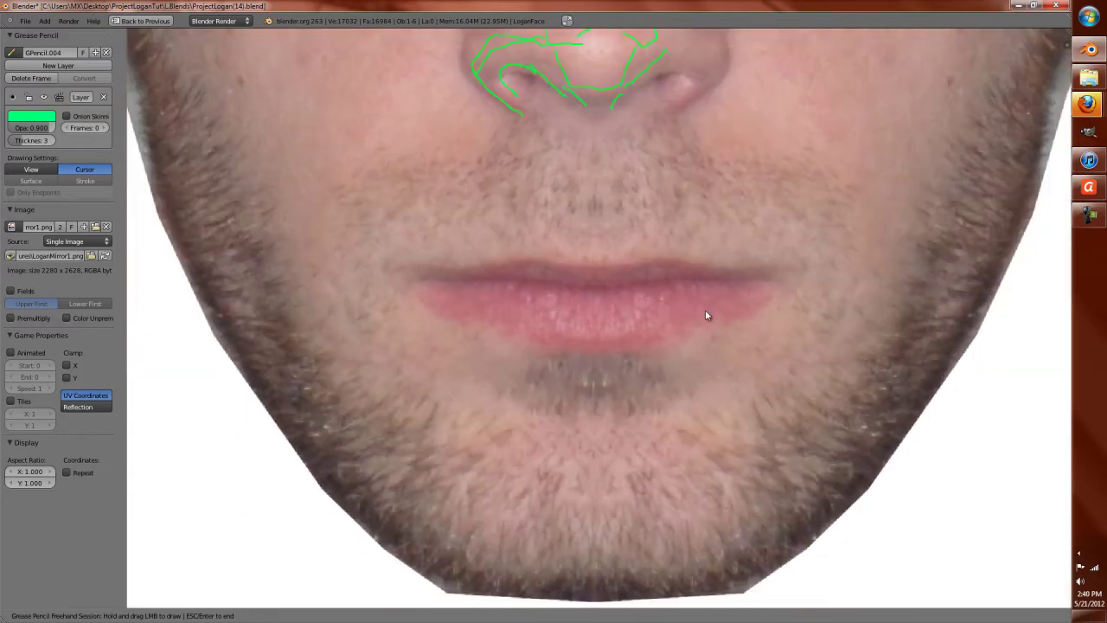
pyautogui.moveTo(634, 350); pyautogui.dragTo(578, 346)
pyautogui.moveTo(637, 422)
pyautogui.mouseDown()
pyautogui.moveTo(662, 401)
pyautogui.moveTo(628, 357)
pyautogui.mouseUp()
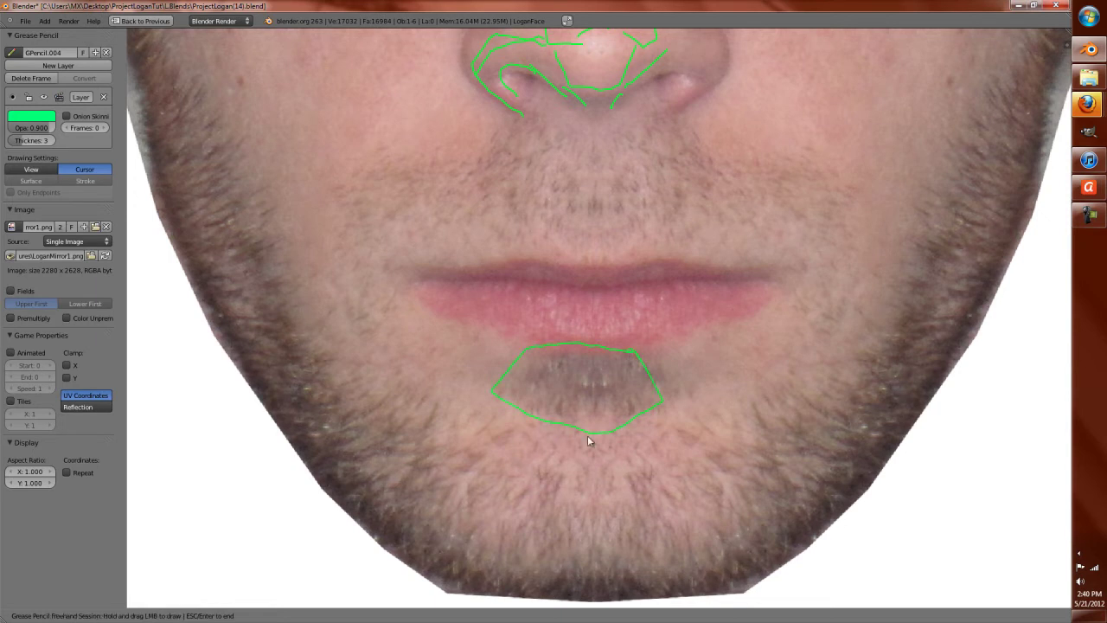
pyautogui.moveTo(486, 390)
pyautogui.mouseDown()
pyautogui.moveTo(422, 306)
pyautogui.moveTo(529, 343)
pyautogui.mouseUp()
pyautogui.moveTo(633, 351); pyautogui.dragTo(685, 339)
pyautogui.moveTo(657, 419); pyautogui.dragTo(658, 420)
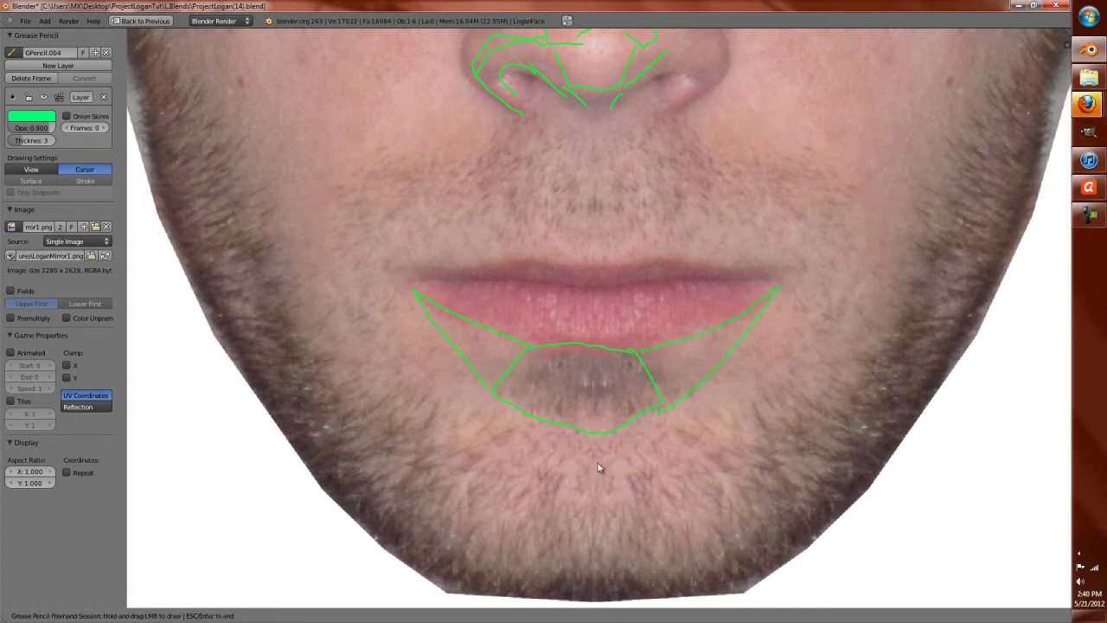
# Step: Outline the central chin pad and divide it with one horizontal line and several vertical lines
pyautogui.moveTo(626, 500)
pyautogui.mouseDown()
pyautogui.moveTo(494, 504)
pyautogui.moveTo(549, 595)
pyautogui.moveTo(646, 494)
pyautogui.mouseUp()
pyautogui.moveTo(578, 496)
pyautogui.mouseDown()
pyautogui.moveTo(575, 588)
pyautogui.moveTo(610, 503)
pyautogui.moveTo(603, 589)
pyautogui.mouseUp()
pyautogui.moveTo(516, 506); pyautogui.dragTo(517, 575)
pyautogui.moveTo(478, 541); pyautogui.dragTo(633, 538)
# Step: Sketch the jawline strips on both sides of the chin and divide them with cross lines and lengthwise lines
pyautogui.moveTo(643, 470); pyautogui.dragTo(672, 485)
pyautogui.moveTo(748, 474); pyautogui.dragTo(780, 448)
pyautogui.moveTo(697, 588)
pyautogui.mouseDown()
pyautogui.moveTo(795, 507)
pyautogui.moveTo(811, 471)
pyautogui.mouseUp()
pyautogui.moveTo(731, 481); pyautogui.dragTo(740, 577)
pyautogui.moveTo(768, 461); pyautogui.dragTo(777, 551)
pyautogui.moveTo(480, 493)
pyautogui.mouseDown()
pyautogui.moveTo(358, 414)
pyautogui.moveTo(335, 453)
pyautogui.moveTo(431, 568)
pyautogui.moveTo(474, 586)
pyautogui.mouseUp()
pyautogui.moveTo(443, 474); pyautogui.dragTo(413, 556)
pyautogui.moveTo(396, 443); pyautogui.dragTo(370, 514)
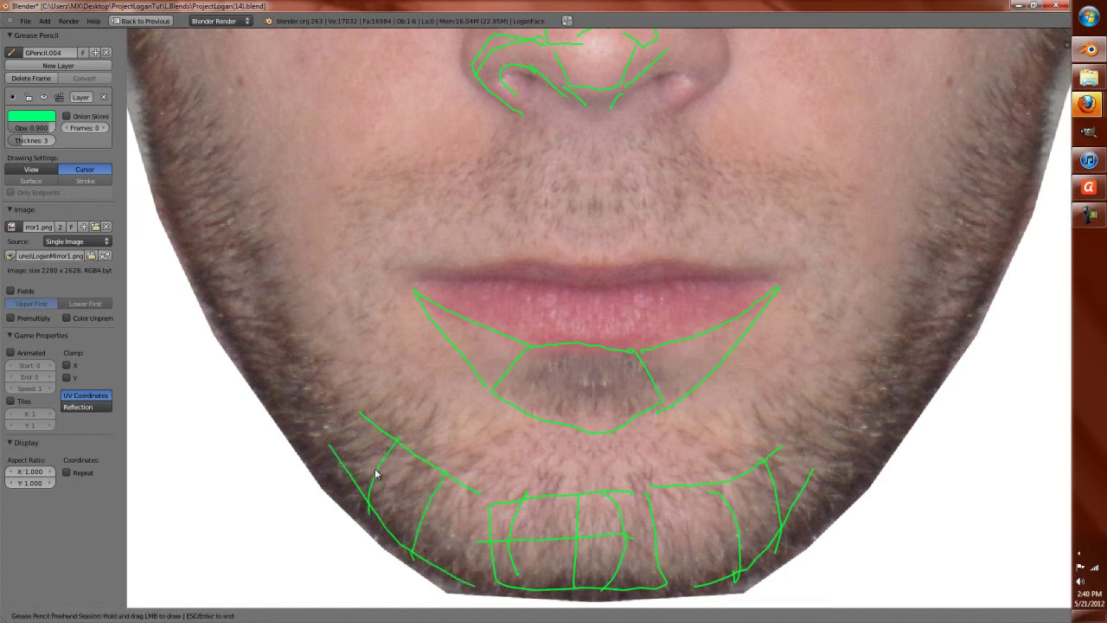
pyautogui.moveTo(358, 446)
pyautogui.mouseDown()
pyautogui.moveTo(395, 487)
pyautogui.moveTo(481, 543)
pyautogui.mouseUp()
pyautogui.moveTo(690, 538); pyautogui.dragTo(783, 474)
# Step: Draw connecting grid lines between the lower-lip hollow and the chin and jaw strips
pyautogui.moveTo(455, 482); pyautogui.dragTo(513, 422)
pyautogui.moveTo(674, 427); pyautogui.dragTo(734, 480)
pyautogui.moveTo(550, 423); pyautogui.dragTo(549, 493)
pyautogui.moveTo(616, 432); pyautogui.dragTo(616, 491)
pyautogui.moveTo(672, 456)
pyautogui.mouseDown()
pyautogui.moveTo(512, 459)
pyautogui.moveTo(507, 491)
pyautogui.mouseUp()
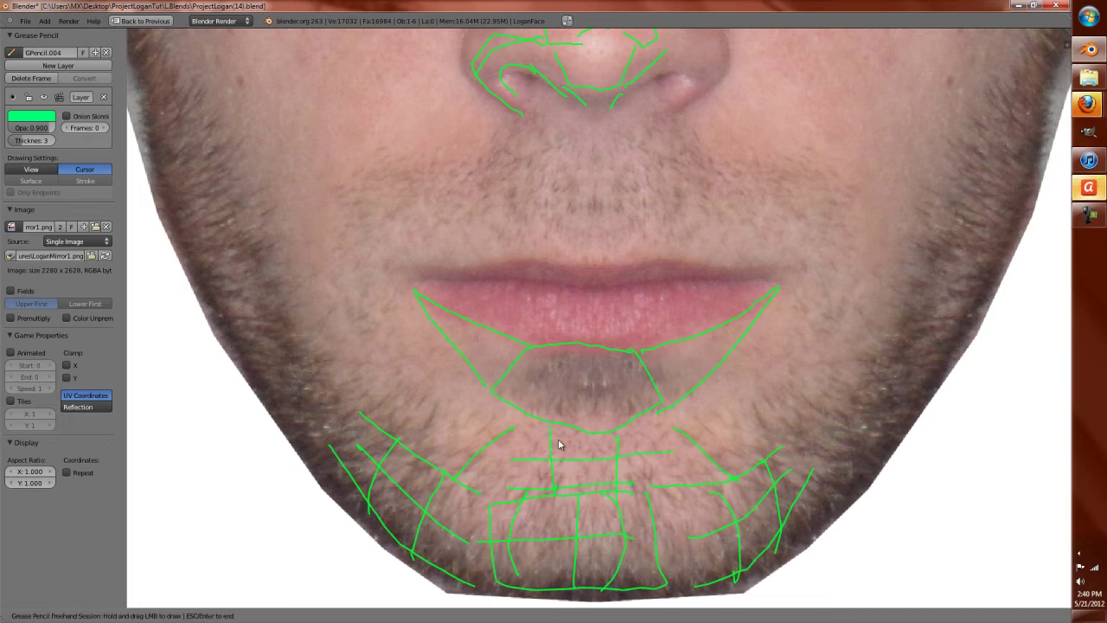
# Step: Draw a vertical line down from each mouth corner and arrows pointing inward beside the lower lip
pyautogui.moveTo(772, 446); pyautogui.dragTo(772, 289)
pyautogui.moveTo(415, 309)
pyautogui.mouseDown()
pyautogui.moveTo(416, 445)
pyautogui.moveTo(460, 420)
pyautogui.mouseUp()
pyautogui.moveTo(808, 358)
pyautogui.mouseDown()
pyautogui.moveTo(741, 403)
pyautogui.moveTo(774, 407)
pyautogui.mouseUp()
# Step: Draw the laugh lines from both nostrils down to just above the mouth corners
pyautogui.moveTo(520, 150); pyautogui.dragTo(509, 115)
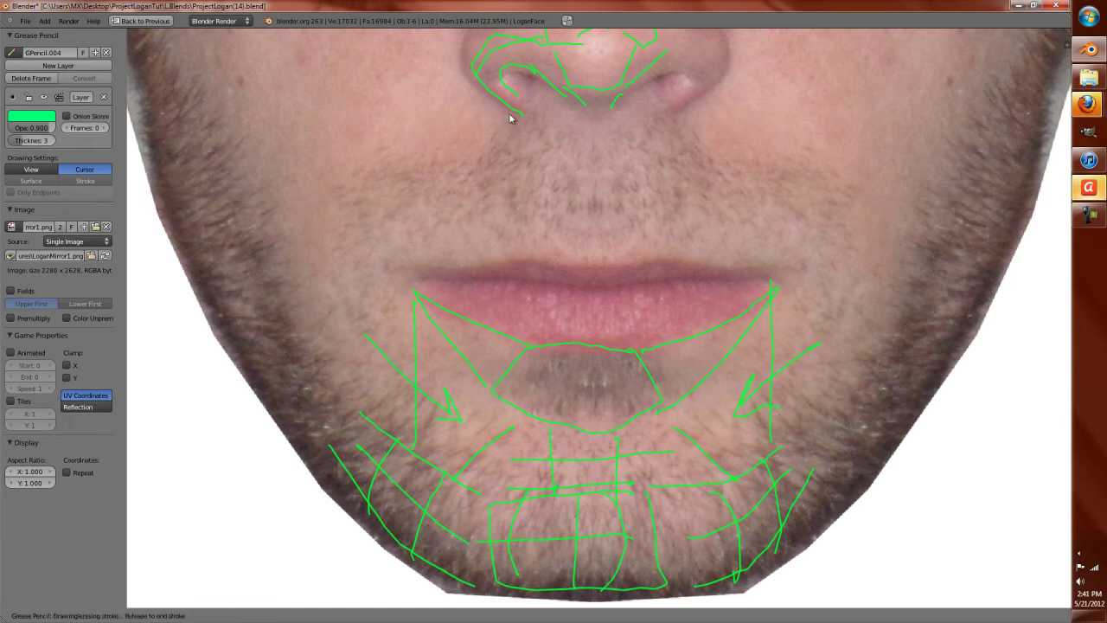
pyautogui.moveTo(389, 251); pyautogui.dragTo(390, 251)
pyautogui.moveTo(726, 221); pyautogui.dragTo(828, 246)
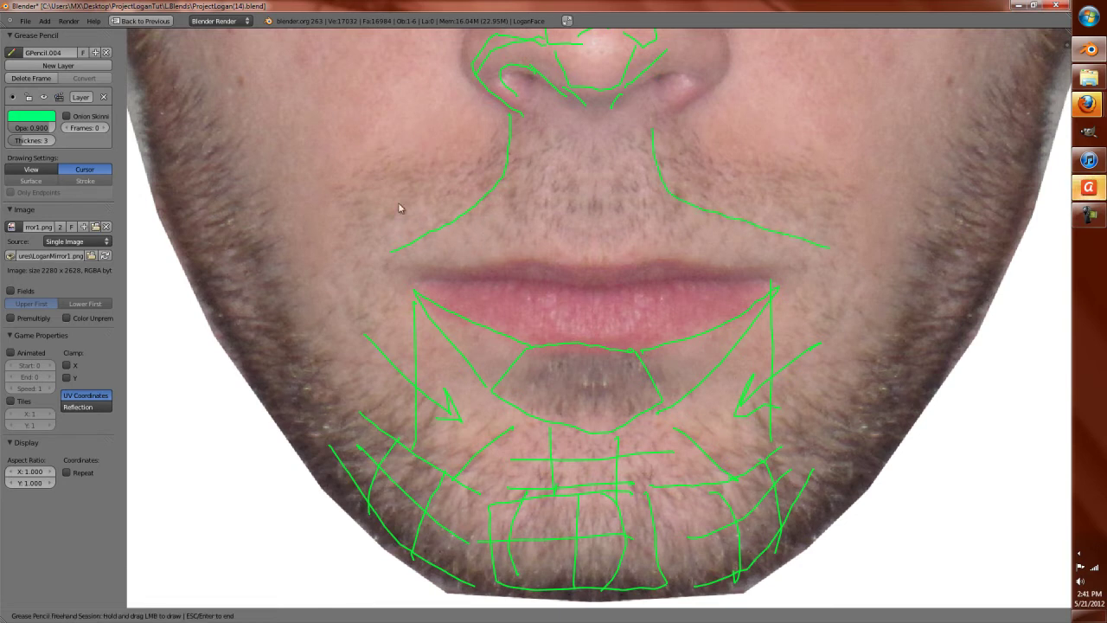
# Step: Sketch grid patches on both cheeks just outside the laugh lines
pyautogui.moveTo(305, 139); pyautogui.dragTo(336, 170)
pyautogui.moveTo(390, 250); pyautogui.dragTo(392, 251)
pyautogui.moveTo(351, 99)
pyautogui.mouseDown()
pyautogui.moveTo(395, 54)
pyautogui.moveTo(470, 124)
pyautogui.moveTo(432, 103)
pyautogui.moveTo(354, 109)
pyautogui.mouseUp()
pyautogui.moveTo(396, 52); pyautogui.dragTo(307, 143)
pyautogui.moveTo(759, 61); pyautogui.dragTo(690, 187)
pyautogui.moveTo(836, 95); pyautogui.dragTo(761, 209)
pyautogui.moveTo(875, 130); pyautogui.dragTo(796, 249)
pyautogui.moveTo(687, 133); pyautogui.dragTo(846, 207)
pyautogui.moveTo(733, 60); pyautogui.dragTo(875, 189)
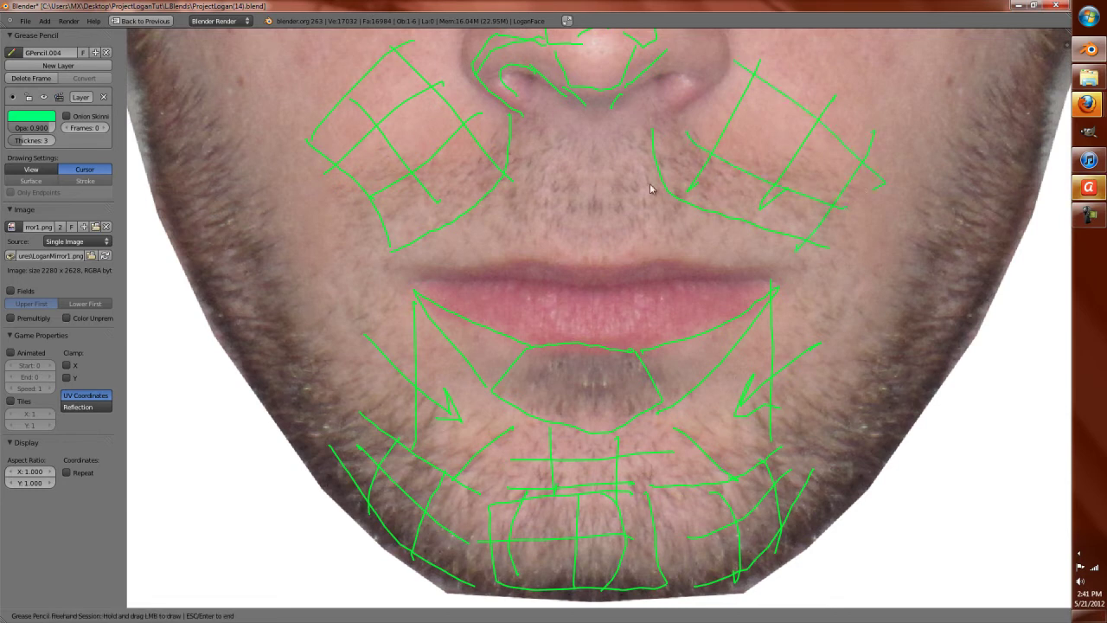
# Step: Sketch the philtrum with a circle inside it, and add short tick lines above and below the lips
pyautogui.moveTo(568, 151); pyautogui.dragTo(552, 185)
pyautogui.moveTo(581, 245); pyautogui.dragTo(582, 244)
pyautogui.moveTo(627, 163)
pyautogui.mouseDown()
pyautogui.moveTo(639, 211)
pyautogui.moveTo(612, 208)
pyautogui.moveTo(600, 178)
pyautogui.moveTo(591, 219)
pyautogui.moveTo(618, 204)
pyautogui.moveTo(668, 252)
pyautogui.moveTo(696, 253)
pyautogui.mouseUp()
pyautogui.moveTo(723, 239)
pyautogui.mouseDown()
pyautogui.moveTo(718, 266)
pyautogui.moveTo(735, 264)
pyautogui.mouseUp()
pyautogui.moveTo(764, 253)
pyautogui.mouseDown()
pyautogui.moveTo(759, 264)
pyautogui.moveTo(781, 271)
pyautogui.mouseUp()
pyautogui.moveTo(806, 262); pyautogui.dragTo(802, 273)
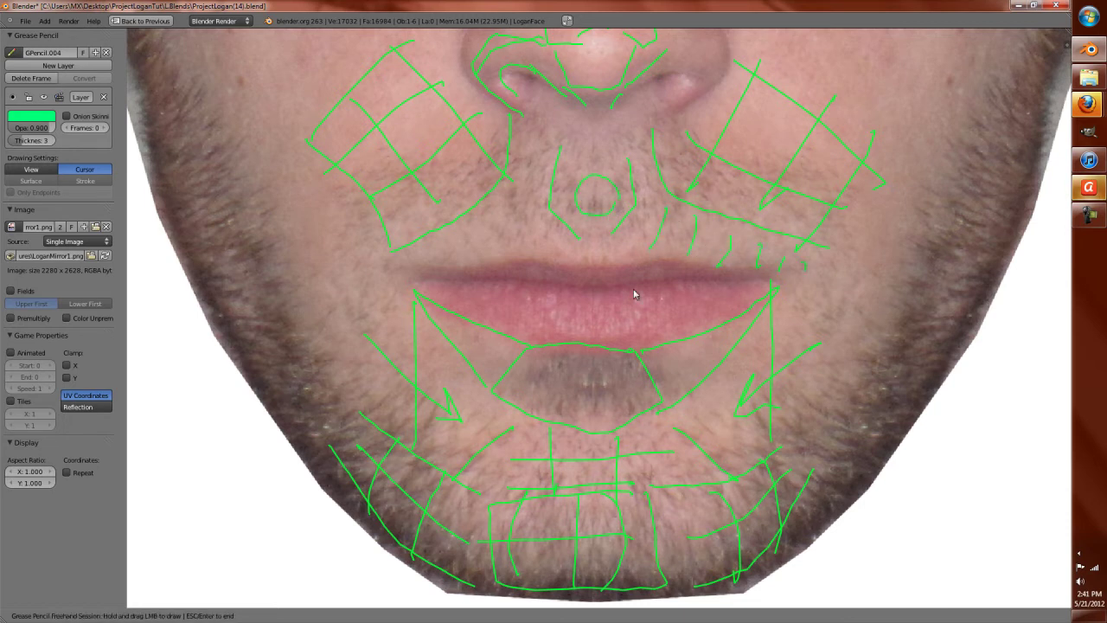
pyautogui.moveTo(432, 271)
pyautogui.mouseDown()
pyautogui.moveTo(383, 282)
pyautogui.moveTo(474, 374)
pyautogui.mouseUp()
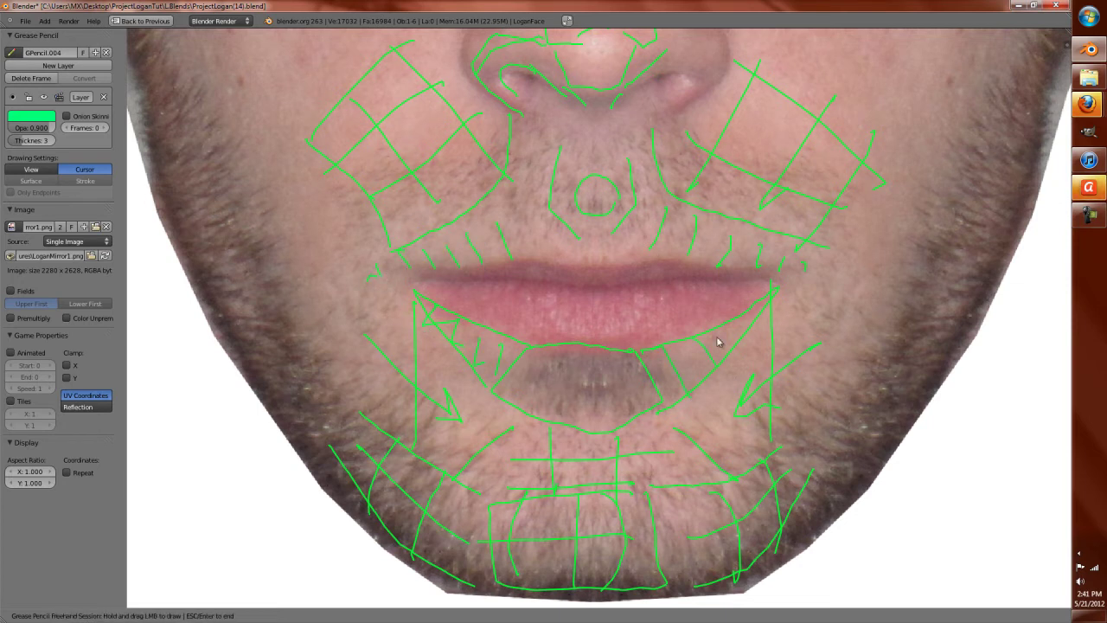
# Step: Outline the lower cheek along the jaw on the photo's left side and divide it into a grid
pyautogui.scroll(-2, 647, 359)
pyautogui.moveTo(646, 359); pyautogui.dragTo(746, 415, button='middle')
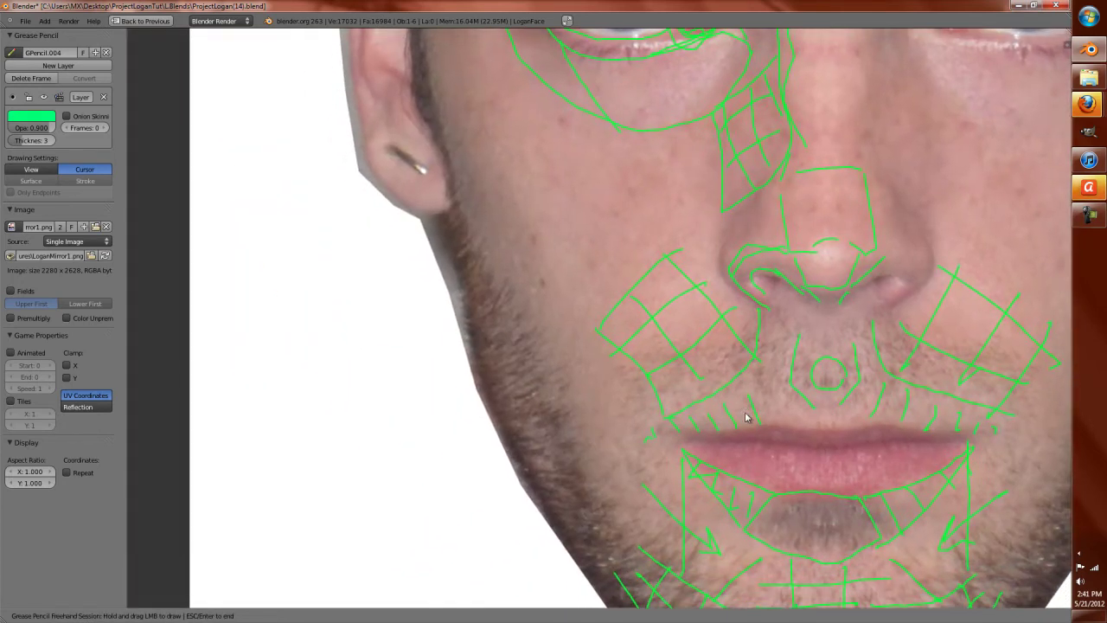
pyautogui.moveTo(537, 327); pyautogui.dragTo(573, 343)
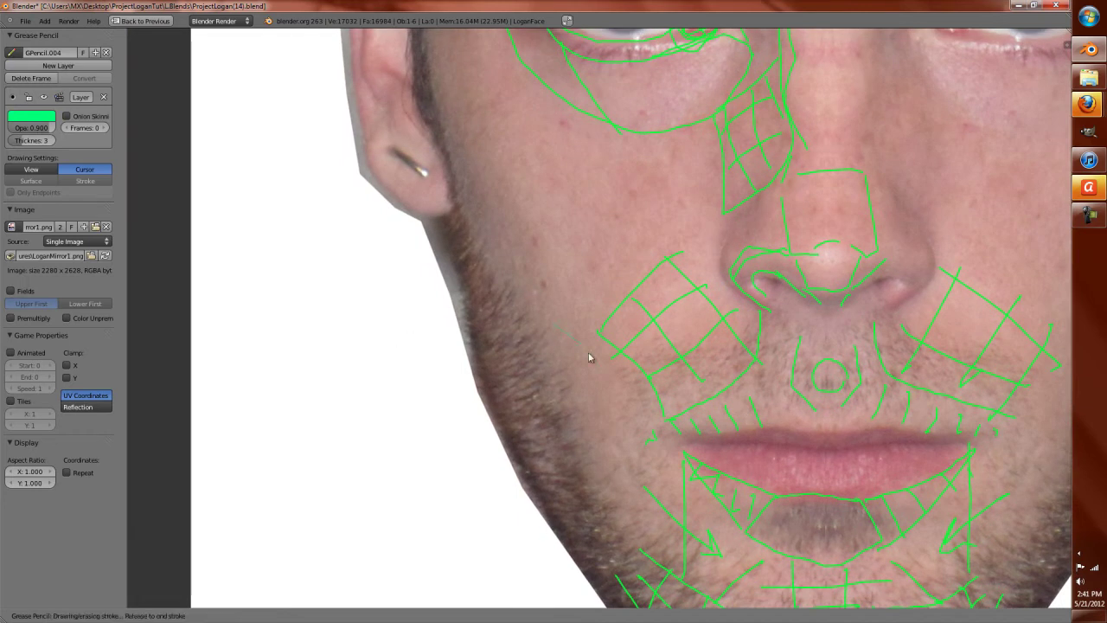
pyautogui.moveTo(638, 428)
pyautogui.mouseDown()
pyautogui.moveTo(637, 505)
pyautogui.moveTo(575, 506)
pyautogui.mouseUp()
pyautogui.moveTo(515, 364); pyautogui.dragTo(518, 364)
pyautogui.scroll(1, 597, 407)
pyautogui.moveTo(597, 370); pyautogui.dragTo(499, 410)
pyautogui.moveTo(644, 452); pyautogui.dragTo(532, 505)
pyautogui.moveTo(526, 344)
pyautogui.mouseDown()
pyautogui.moveTo(624, 571)
pyautogui.moveTo(621, 563)
pyautogui.mouseUp()
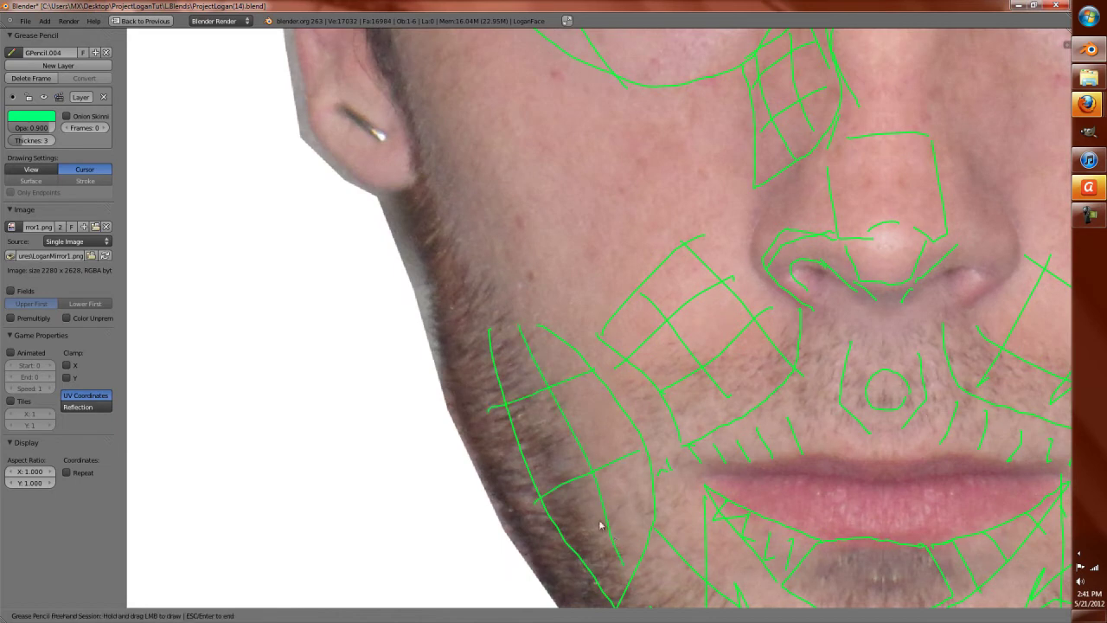
# Step: Outline the cheek plane between the under-eye bag and the jaw patch and divide it with crossing lines
pyautogui.scroll(-1, 597, 518)
pyautogui.moveTo(516, 114); pyautogui.dragTo(523, 126)
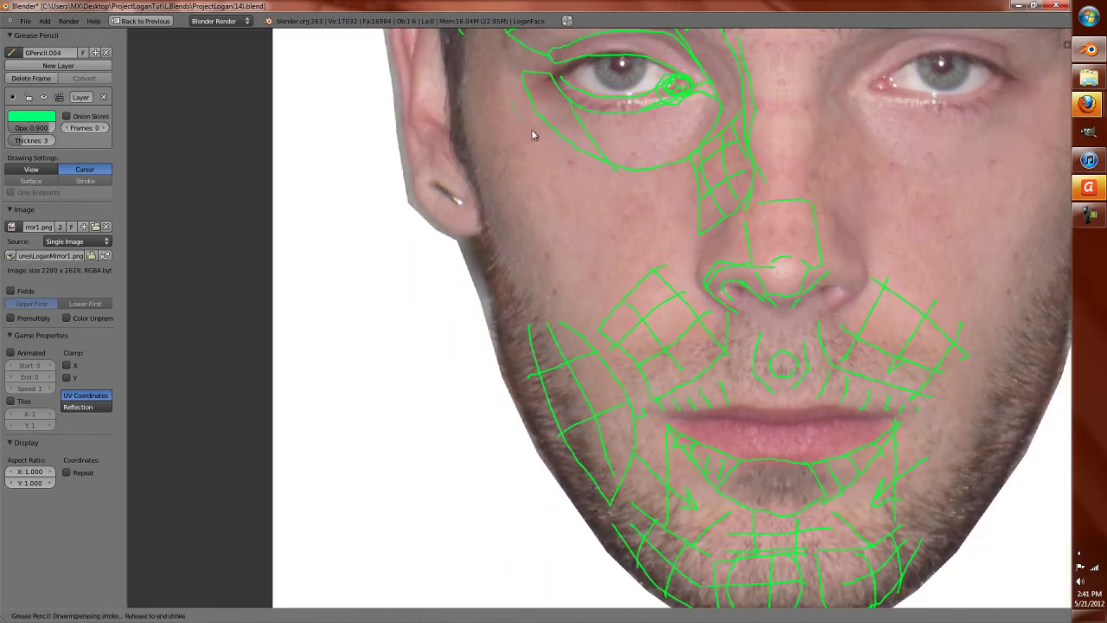
pyautogui.moveTo(671, 221)
pyautogui.mouseDown()
pyautogui.moveTo(628, 266)
pyautogui.moveTo(555, 311)
pyautogui.mouseUp()
pyautogui.moveTo(486, 98); pyautogui.dragTo(496, 96)
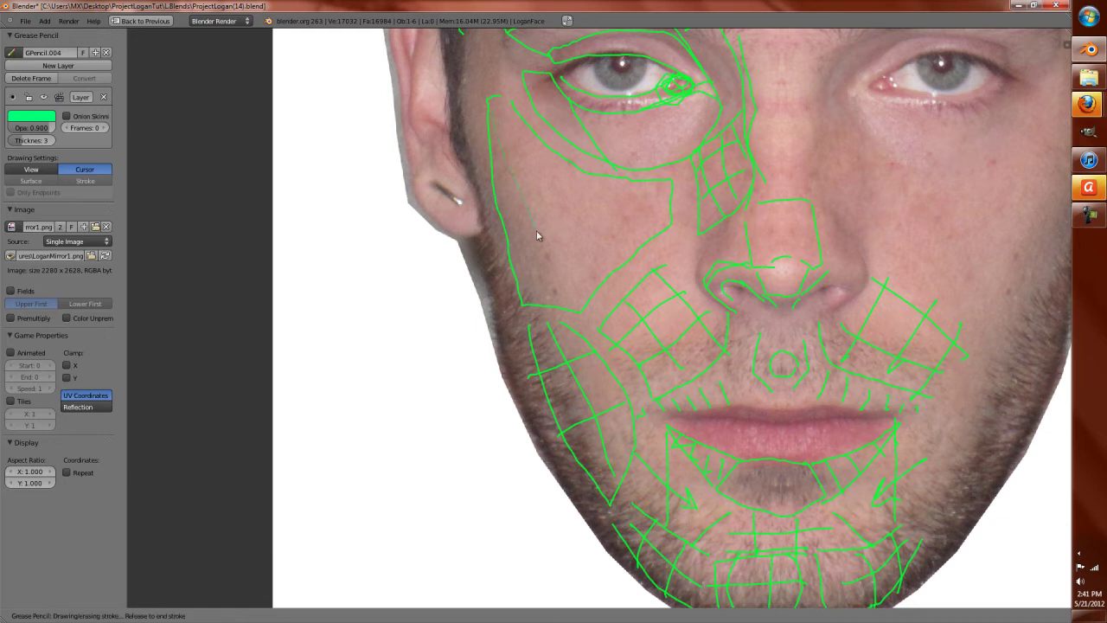
pyautogui.moveTo(543, 245); pyautogui.dragTo(499, 115)
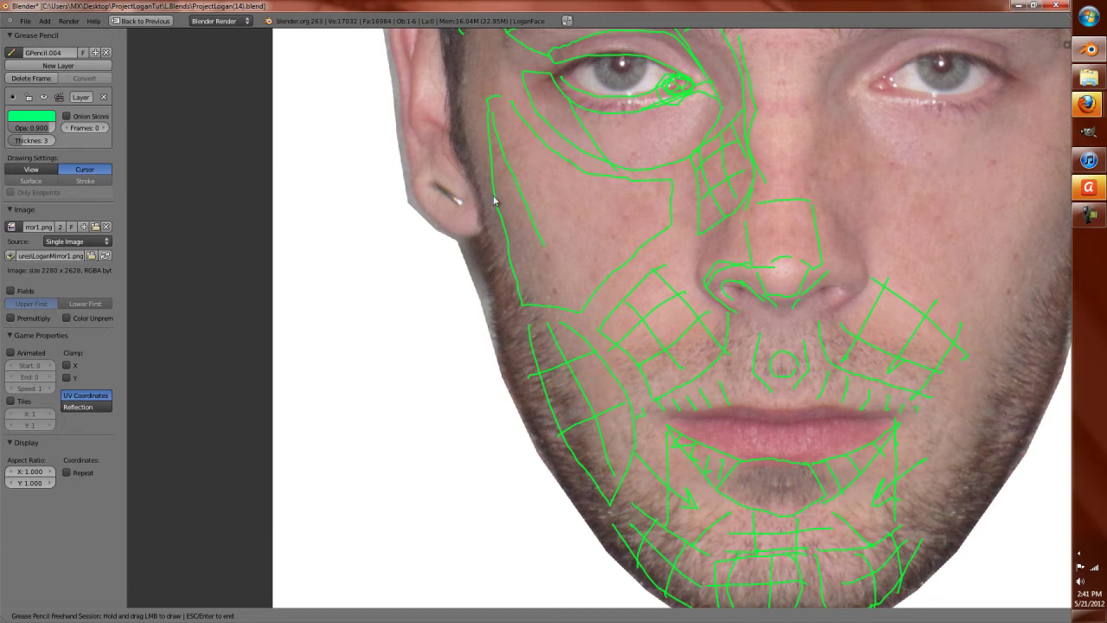
pyautogui.moveTo(674, 205); pyautogui.dragTo(494, 247)
pyautogui.moveTo(663, 232); pyautogui.dragTo(510, 287)
pyautogui.moveTo(614, 239); pyautogui.dragTo(619, 288)
pyautogui.moveTo(533, 153); pyautogui.dragTo(568, 348)
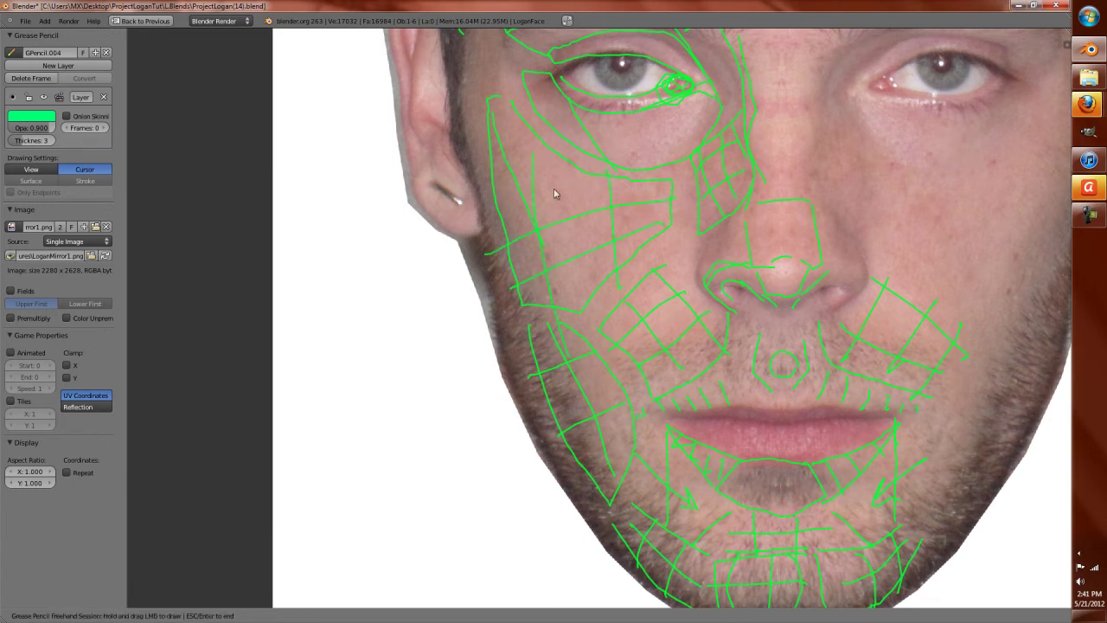
pyautogui.scroll(-1, 605, 298)
pyautogui.scroll(2, 522, 274)
pyautogui.scroll(-2, 523, 275)
pyautogui.moveTo(585, 246); pyautogui.dragTo(597, 396, button='middle')
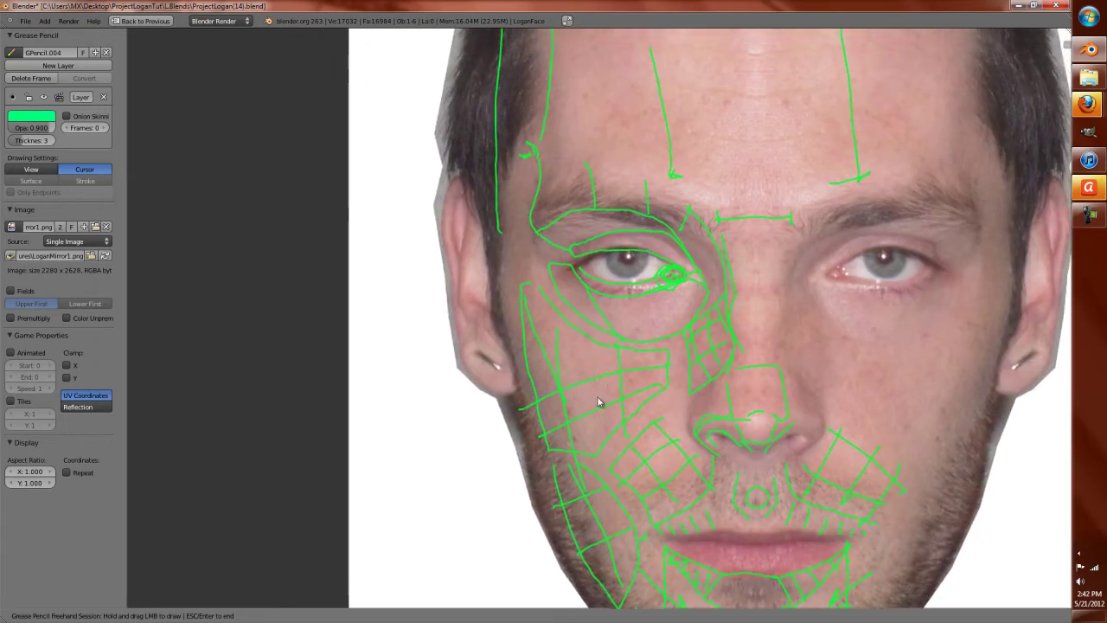
# Step: Examine the grease pencil loops around the inner eye corner and the overall facial zones on the photo
pyautogui.scroll(-3, 599, 389)
pyautogui.scroll(2, 605, 372)
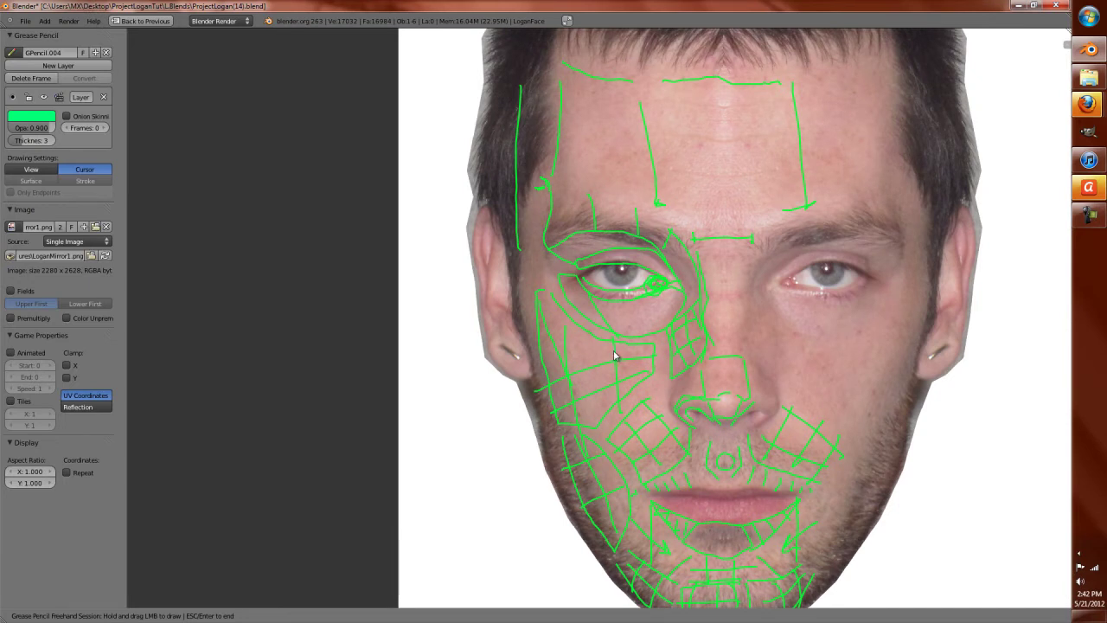
pyautogui.scroll(8, 614, 355)
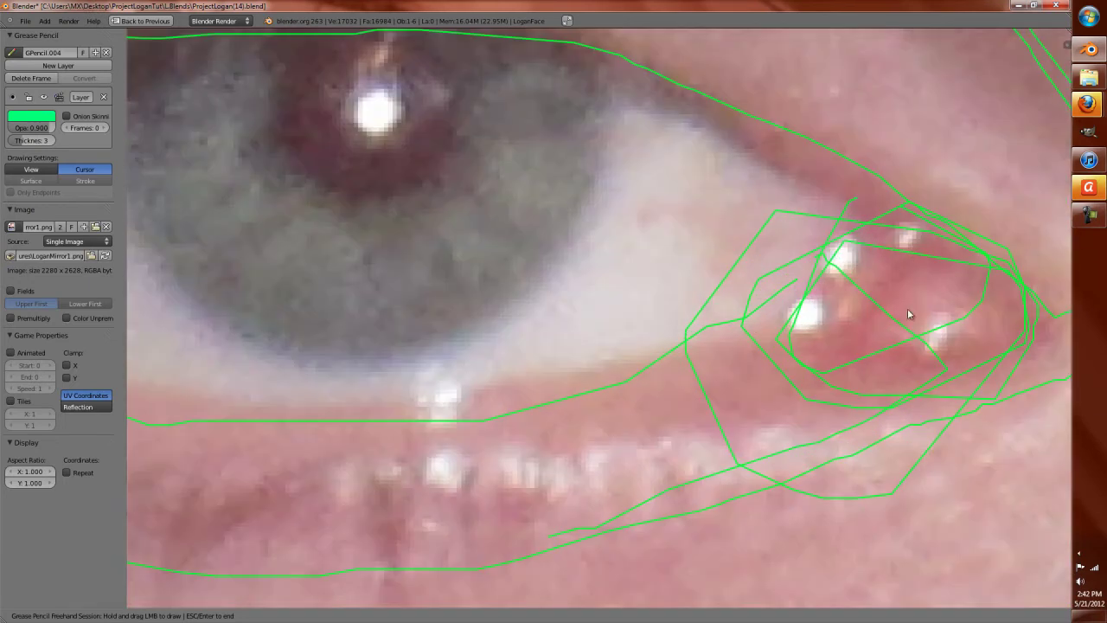
pyautogui.scroll(-3, 948, 297)
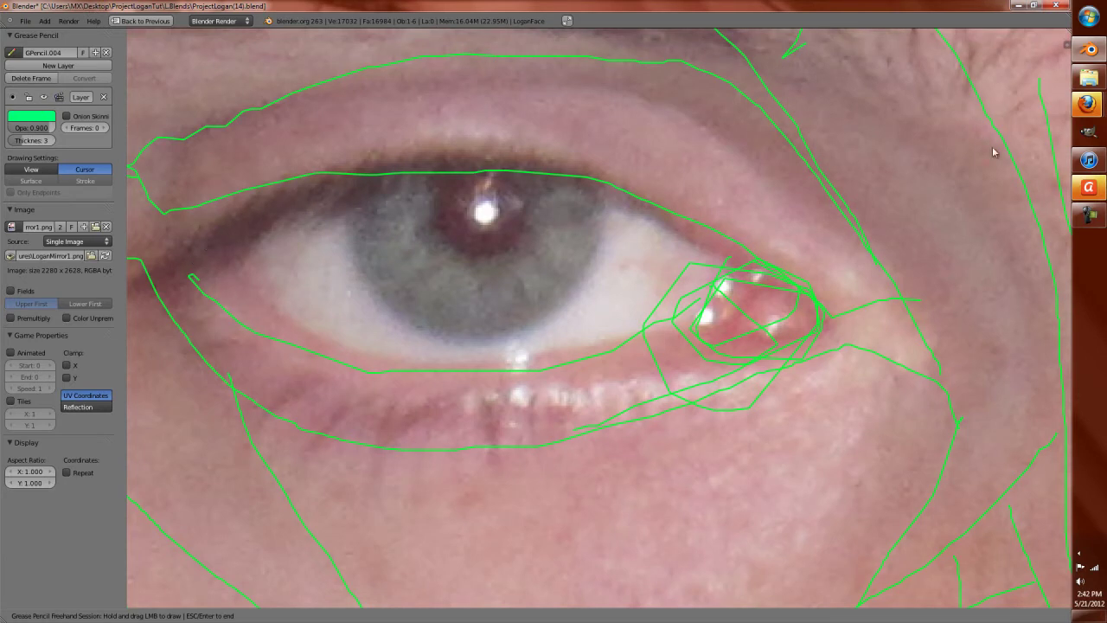
pyautogui.scroll(-7, 629, 320)
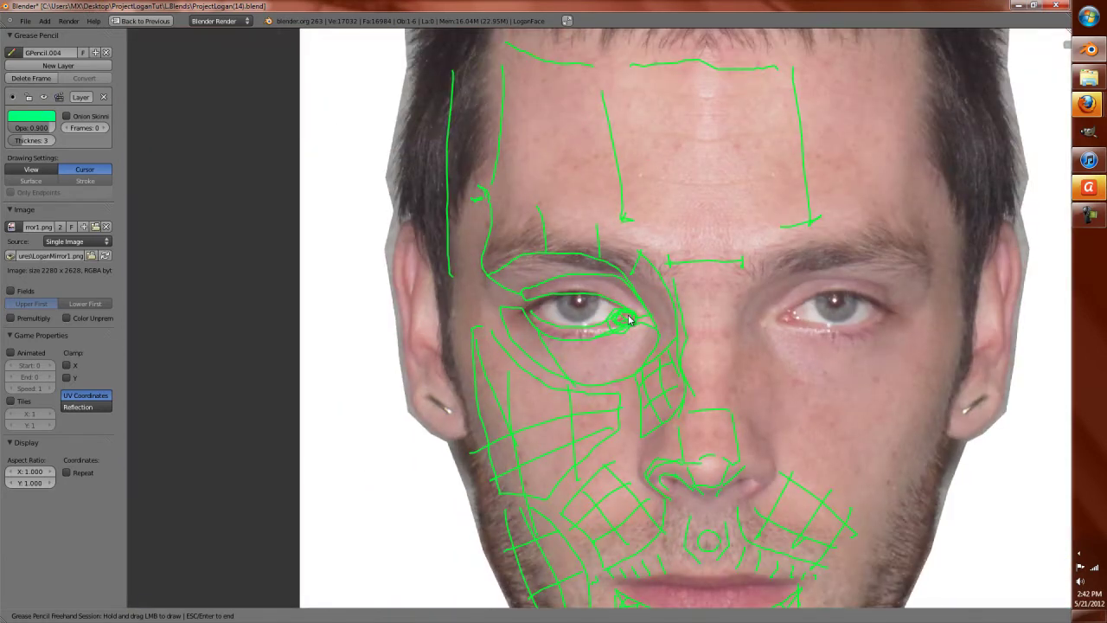
# Step: Restore the full editor layout and frame the whole sketched face photo beside the 3D head model
pyautogui.hotkey('ctrl', 'Up')
pyautogui.scroll(-3, 796, 346)
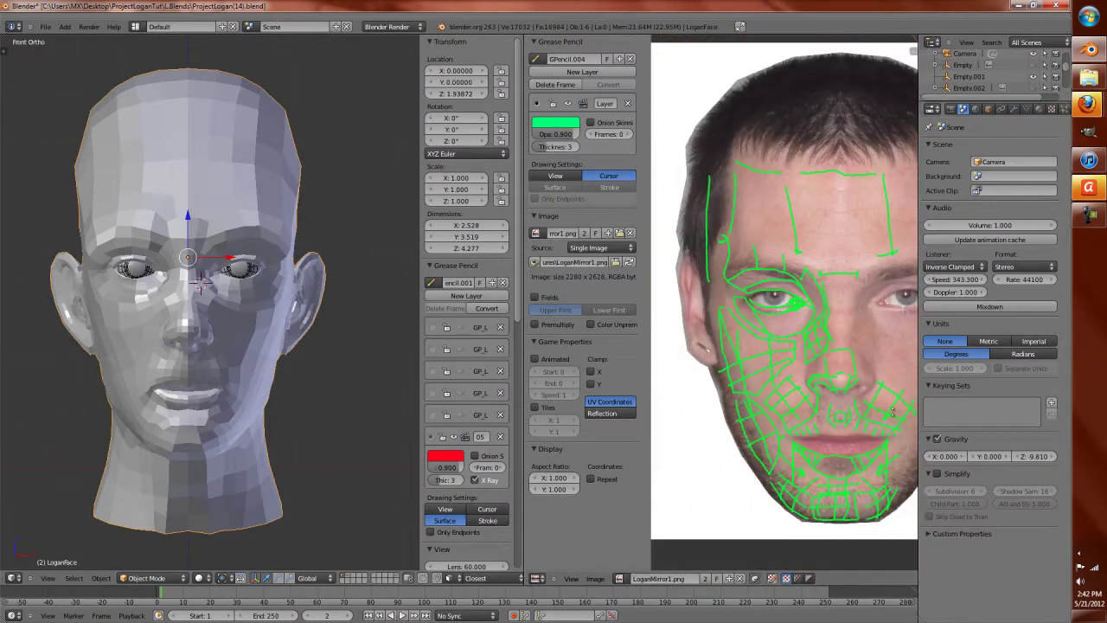
pyautogui.scroll(3, 830, 328)
pyautogui.scroll(-3, 880, 297)
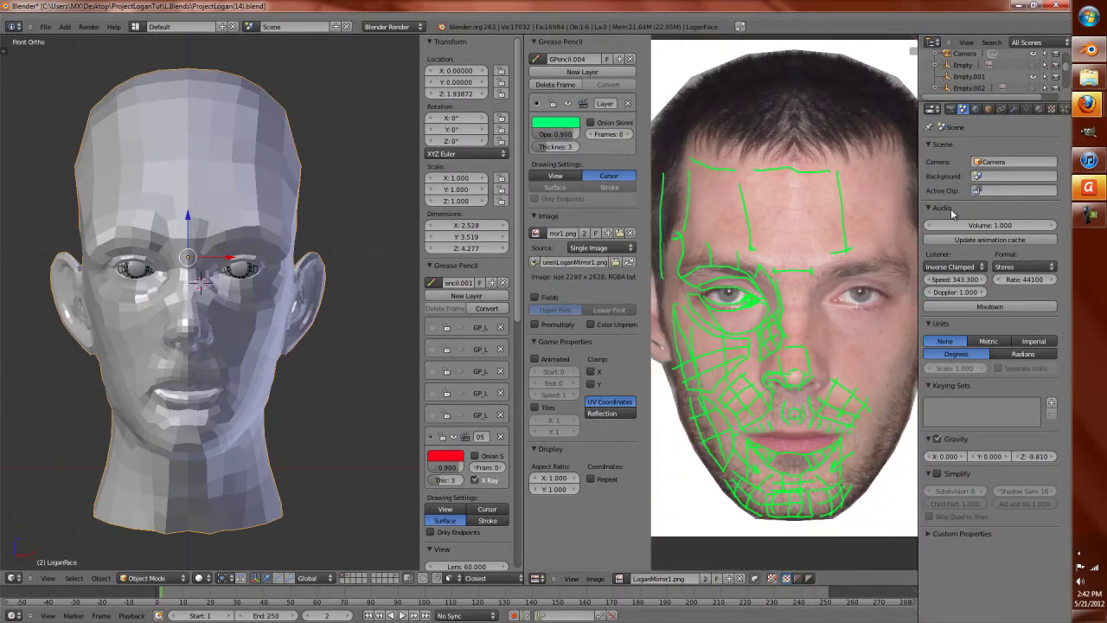
# Step: Switch to Firefox and show the title banner of the Realistic Human Face Modeling essay
pyautogui.moveTo(1087, 104)
pyautogui.click(949, 95)
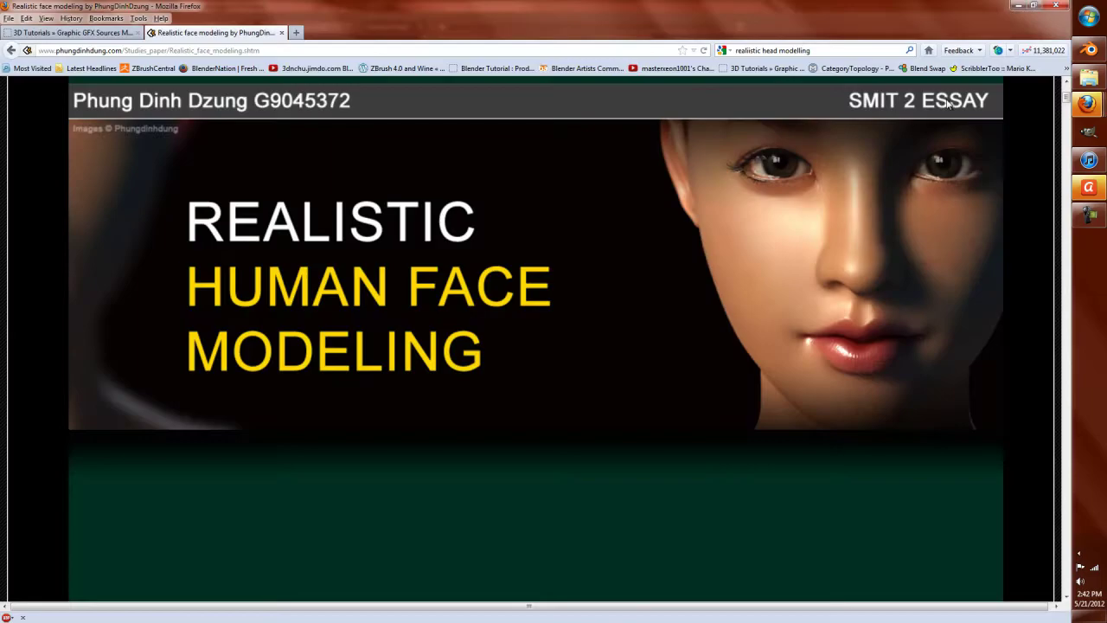
pyautogui.scroll(2, 498, 312)
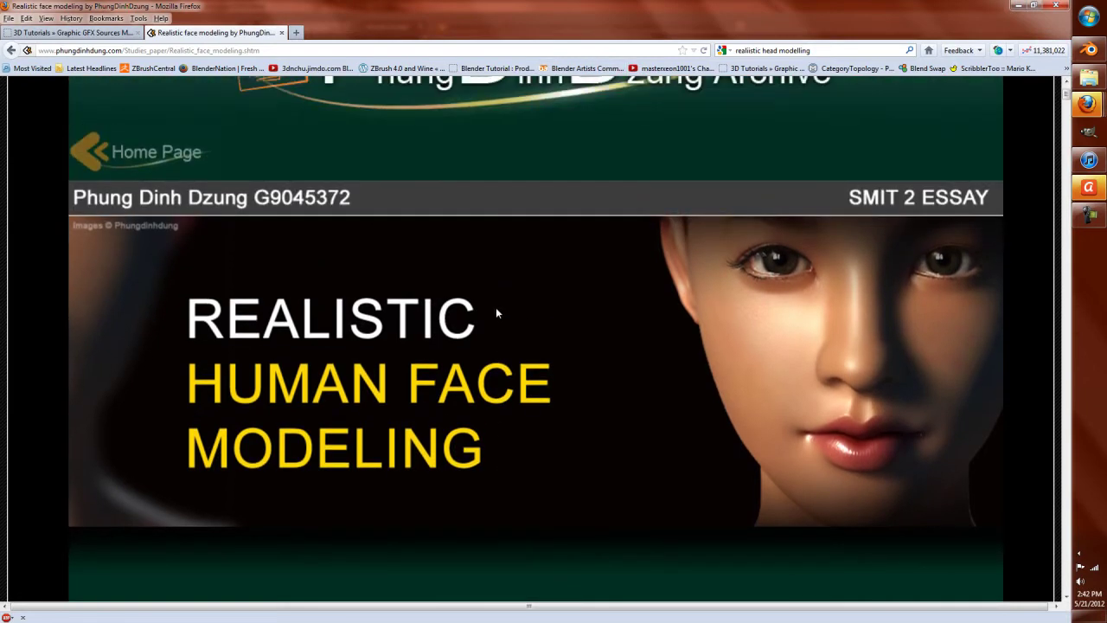
pyautogui.scroll(-2, 484, 325)
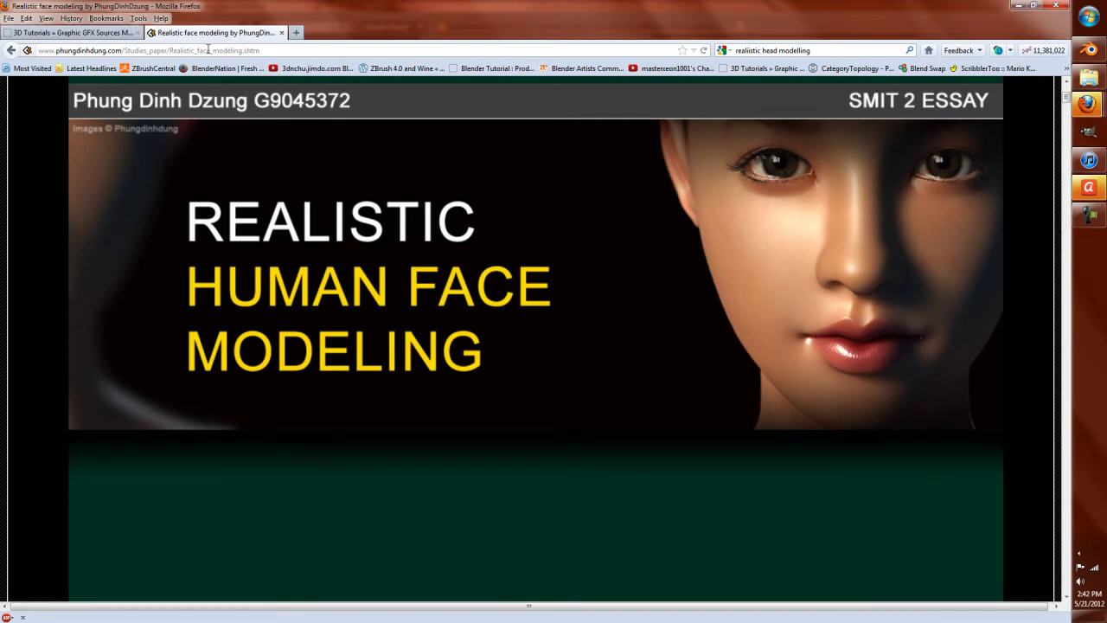
pyautogui.click(1088, 160)
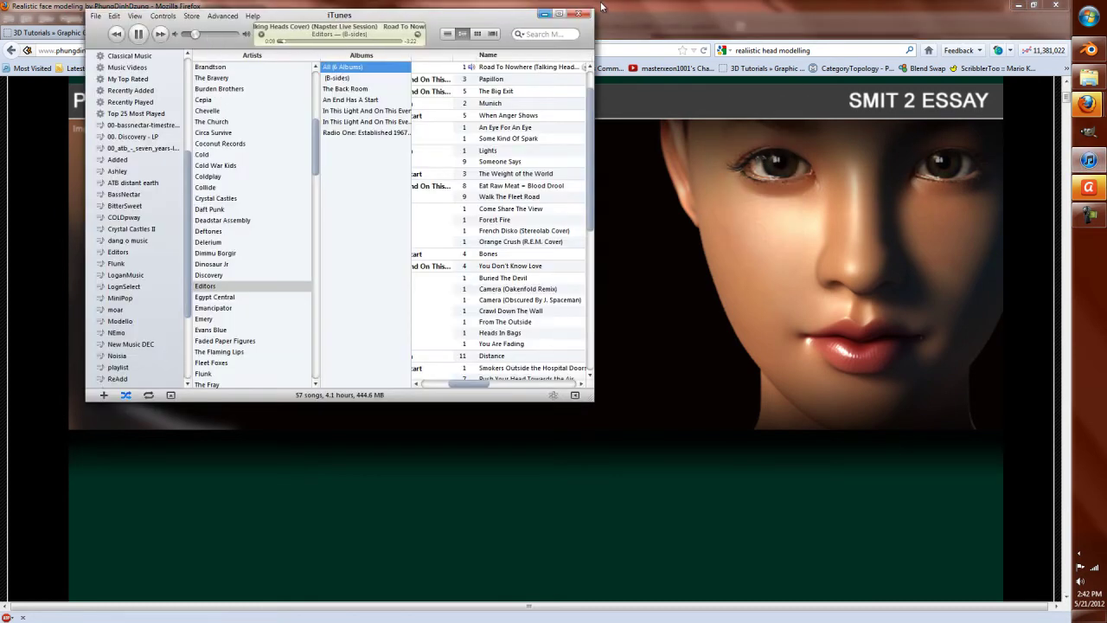
pyautogui.click(544, 14)
pyautogui.scroll(-2, 536, 234)
pyautogui.scroll(2, 544, 299)
# Step: Review the essay's content list and its pre-modeling examples of good, bad and matched reference photos
pyautogui.scroll(-20, 322, 248)
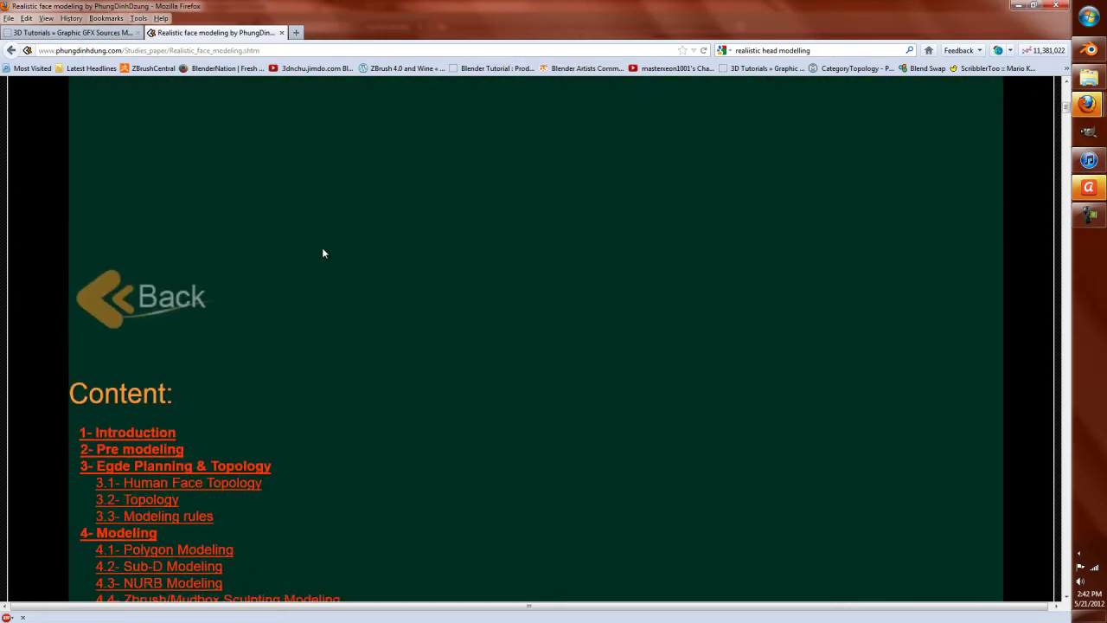
pyautogui.scroll(-10, 322, 247)
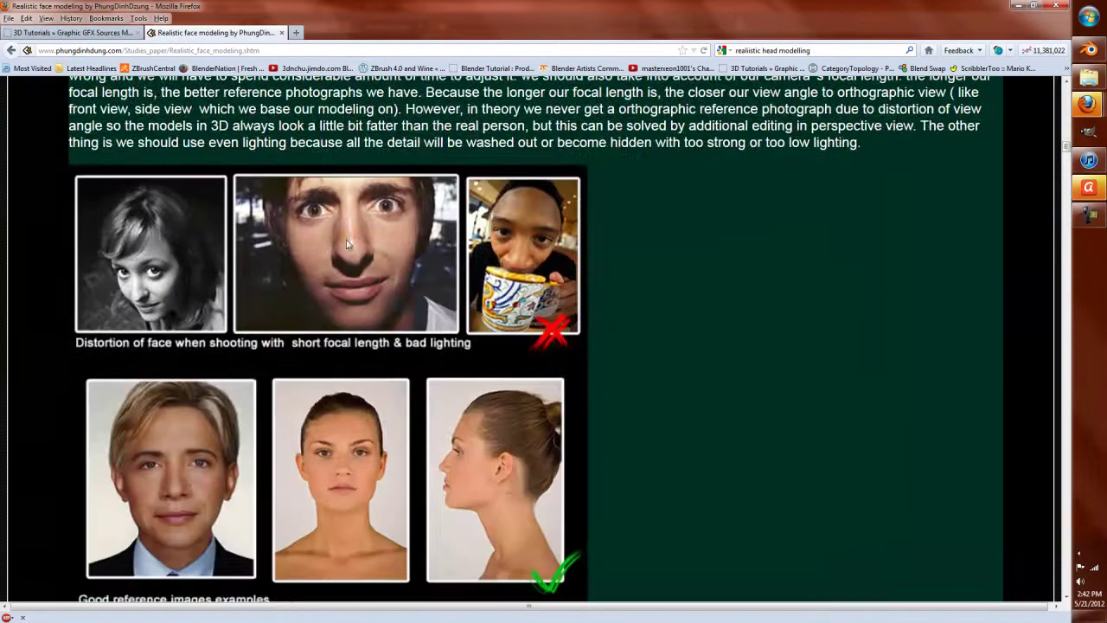
pyautogui.scroll(-6, 835, 272)
pyautogui.scroll(6, 830, 270)
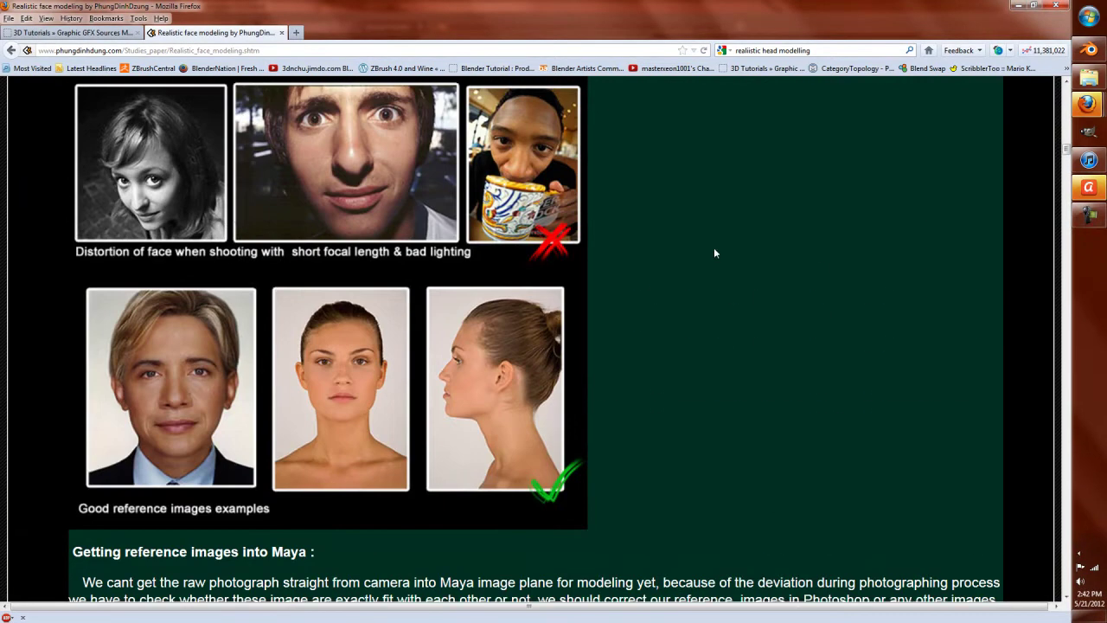
pyautogui.scroll(-15, 440, 193)
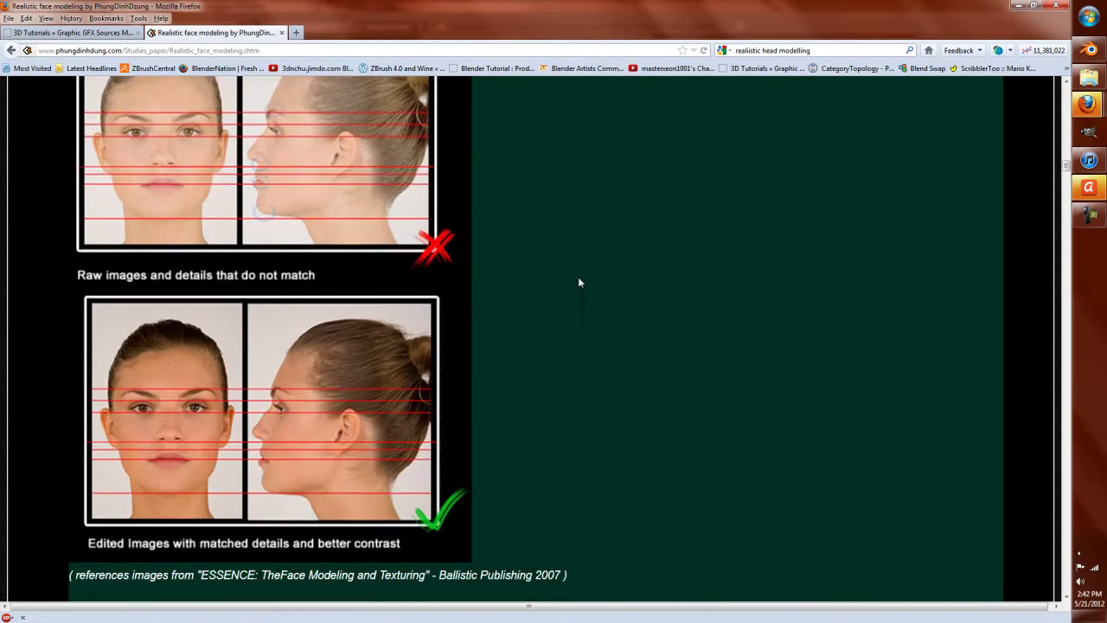
# Step: Examine the essay's edge planning section, comparing the wireframed faces and the examples of bad and correct topology
pyautogui.scroll(-12, 439, 371)
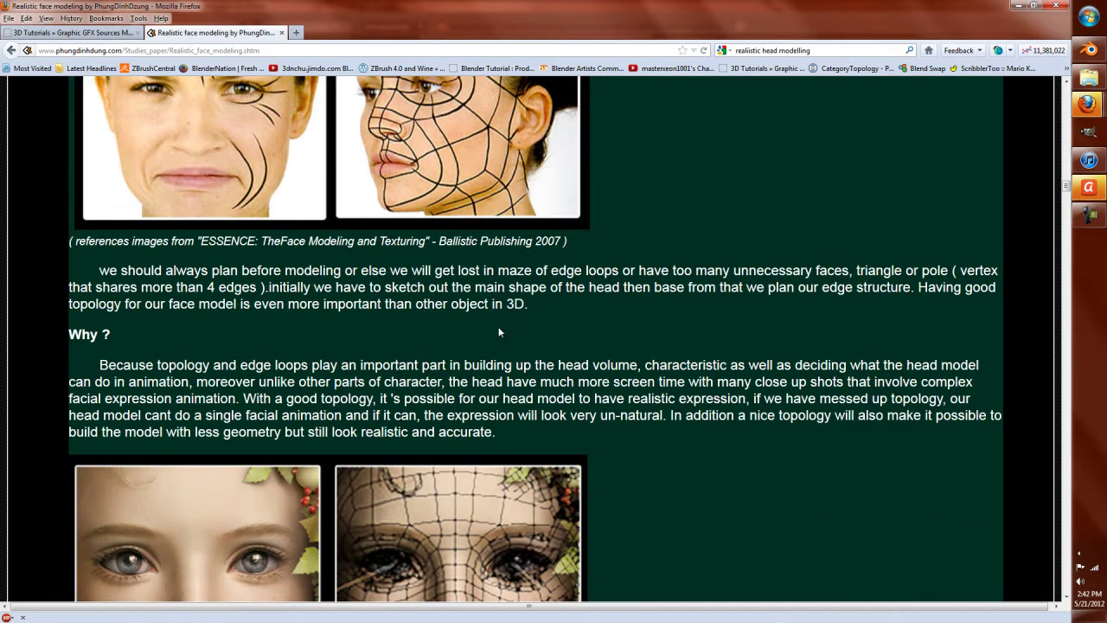
pyautogui.scroll(6, 128, 317)
pyautogui.scroll(-9, 392, 429)
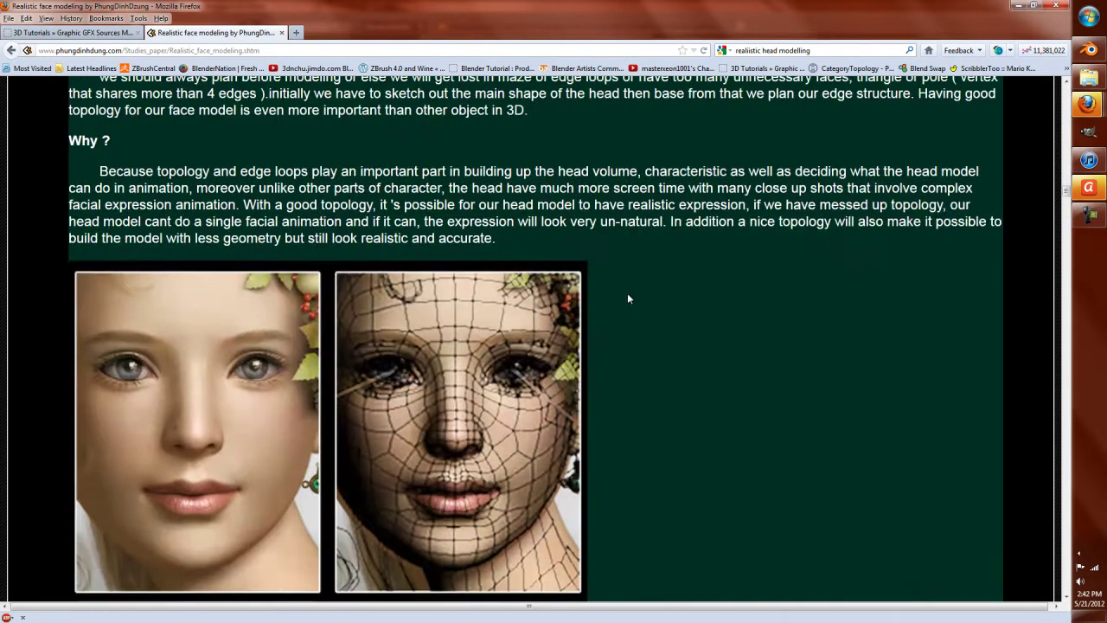
pyautogui.scroll(-9, 599, 327)
pyautogui.scroll(7, 562, 316)
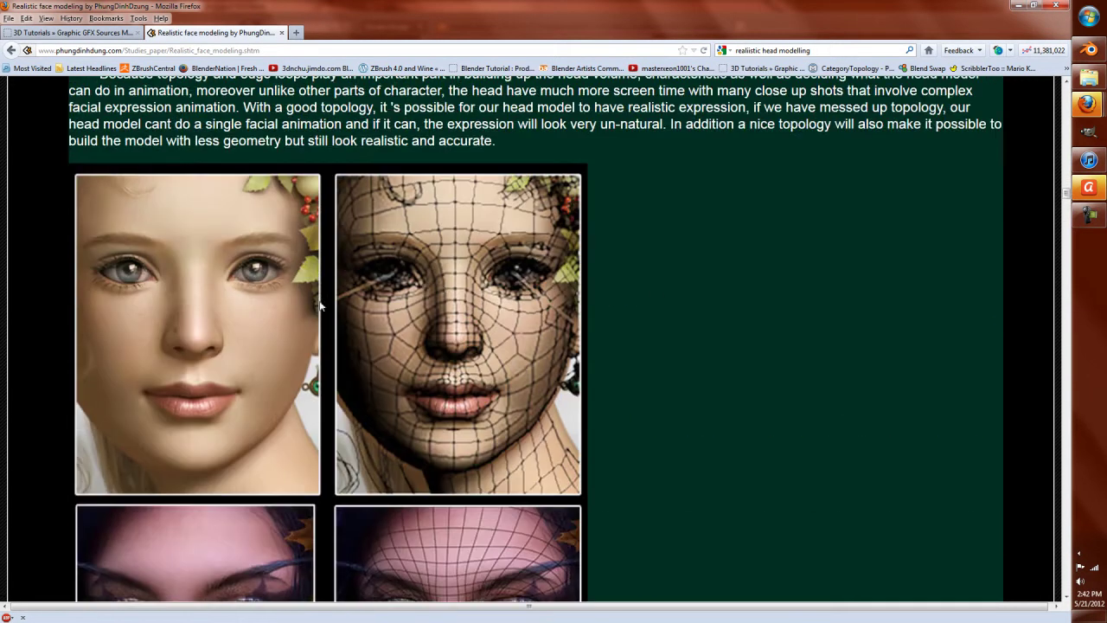
pyautogui.scroll(-7, 973, 349)
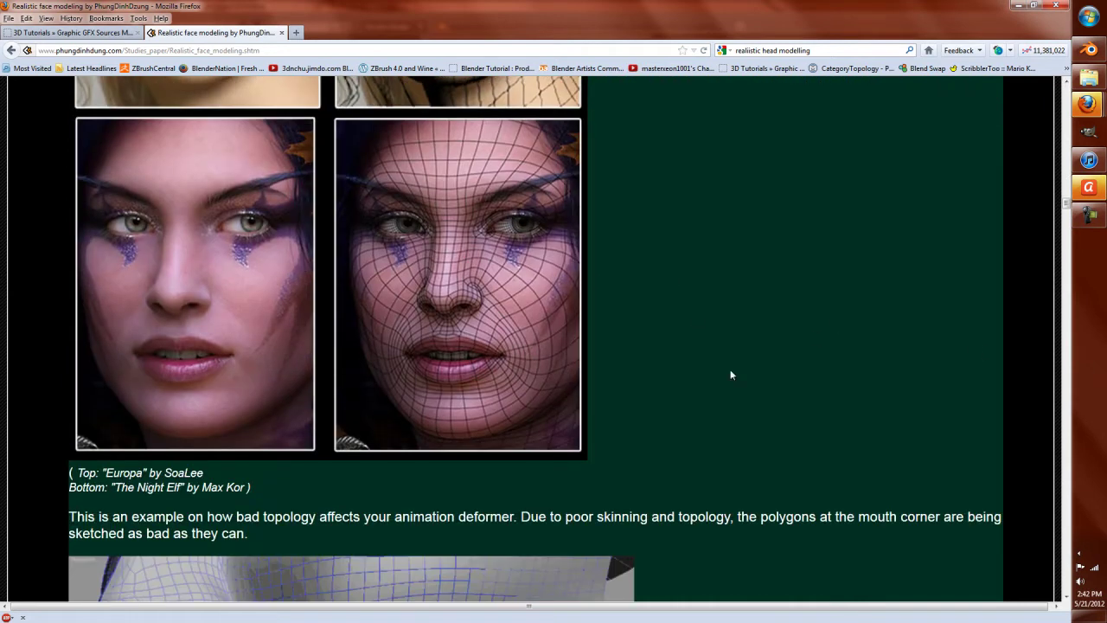
pyautogui.scroll(-12, 610, 354)
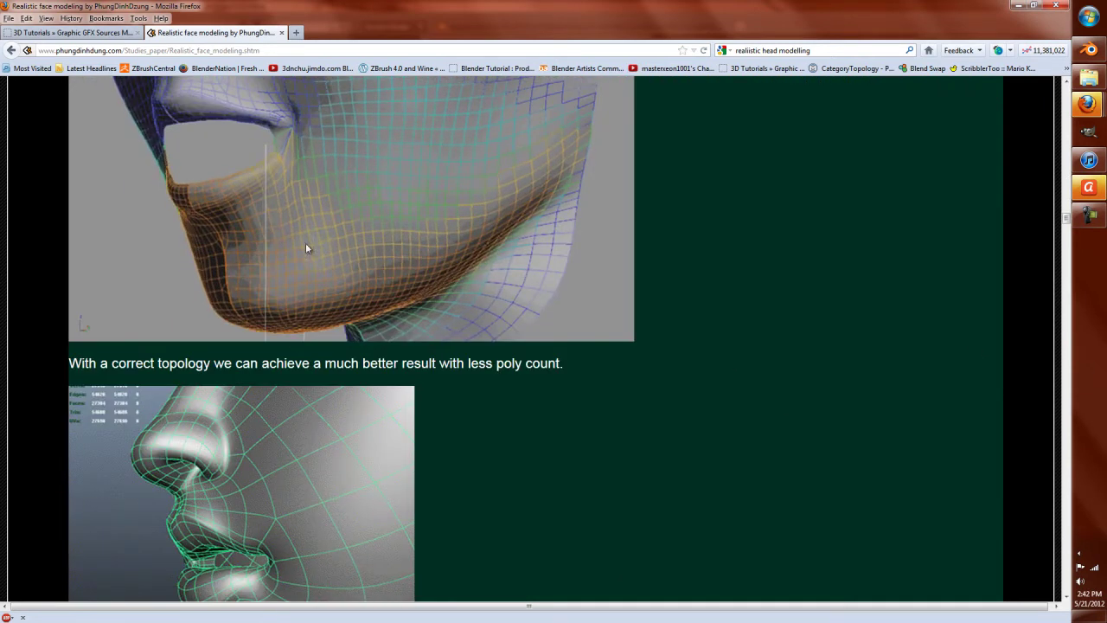
# Step: Examine the facial muscle diagrams and the topology lines sketched over reference images in the human face topology sections
pyautogui.scroll(-16, 518, 460)
pyautogui.scroll(3, 350, 386)
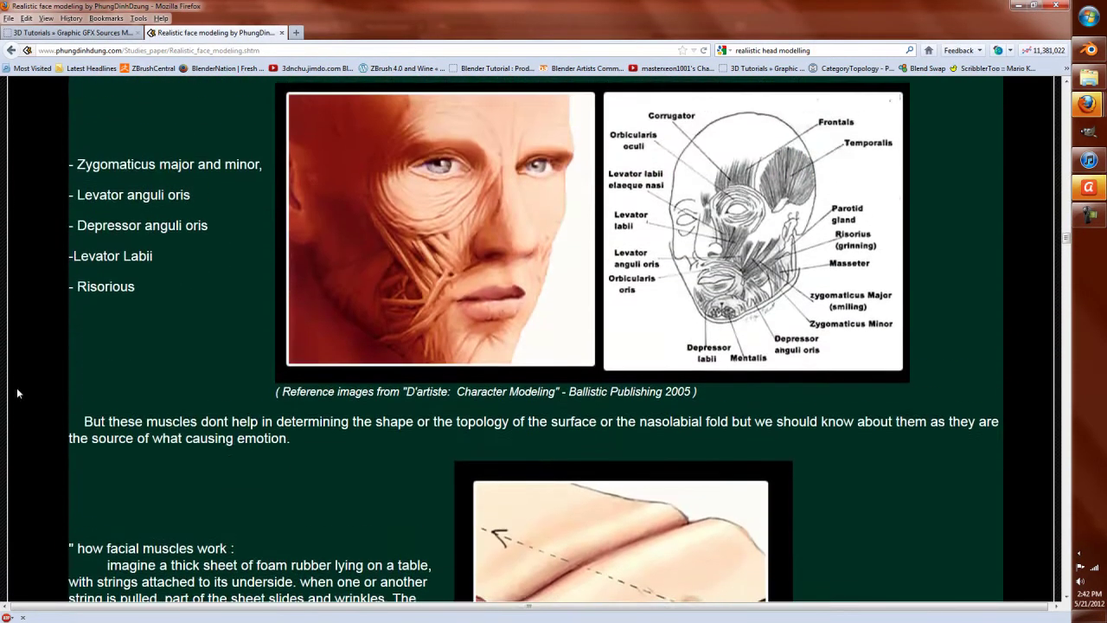
pyautogui.scroll(-20, 782, 395)
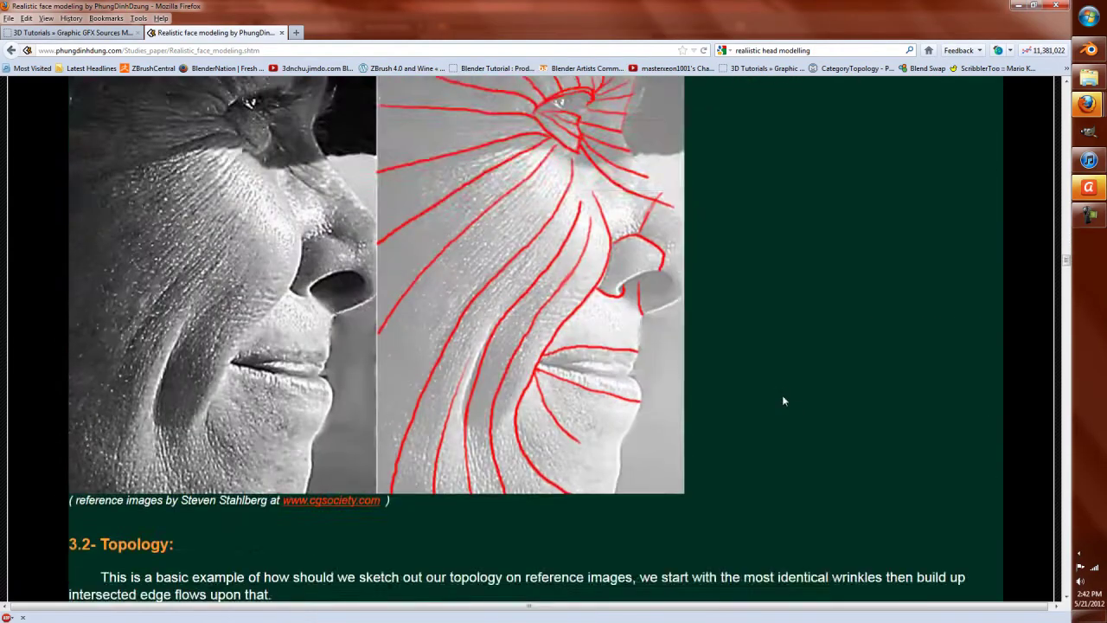
pyautogui.scroll(-7, 783, 400)
pyautogui.scroll(5, 783, 400)
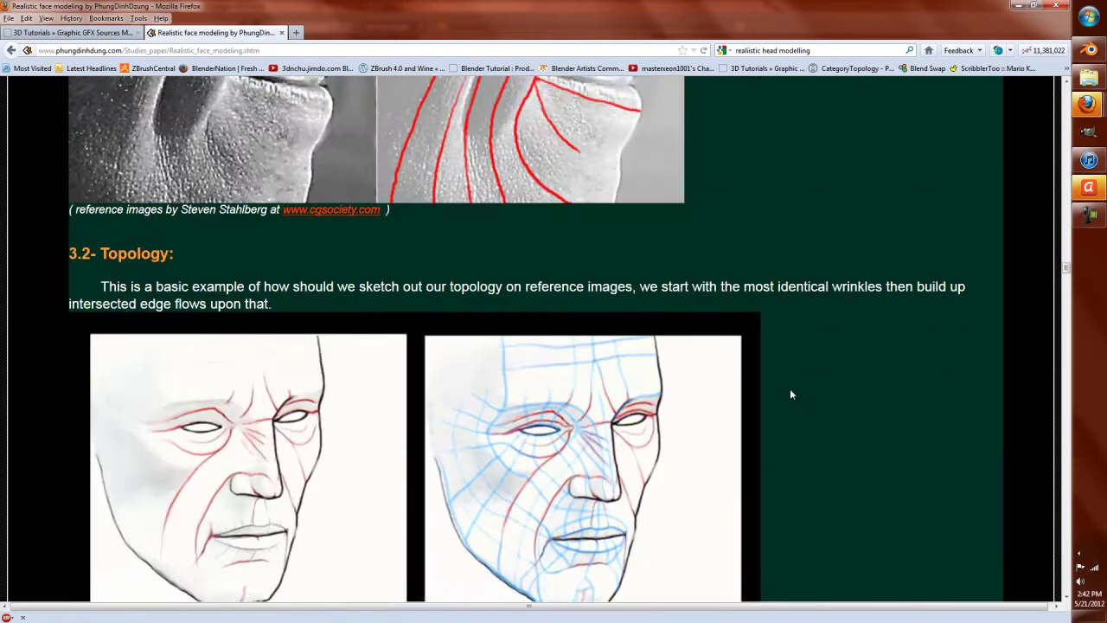
pyautogui.scroll(-7, 786, 395)
# Step: Skim the essay's modeling rules and its methods of primitive, curve-based and ZBrush/Mudbox modeling
pyautogui.scroll(-20, 869, 368)
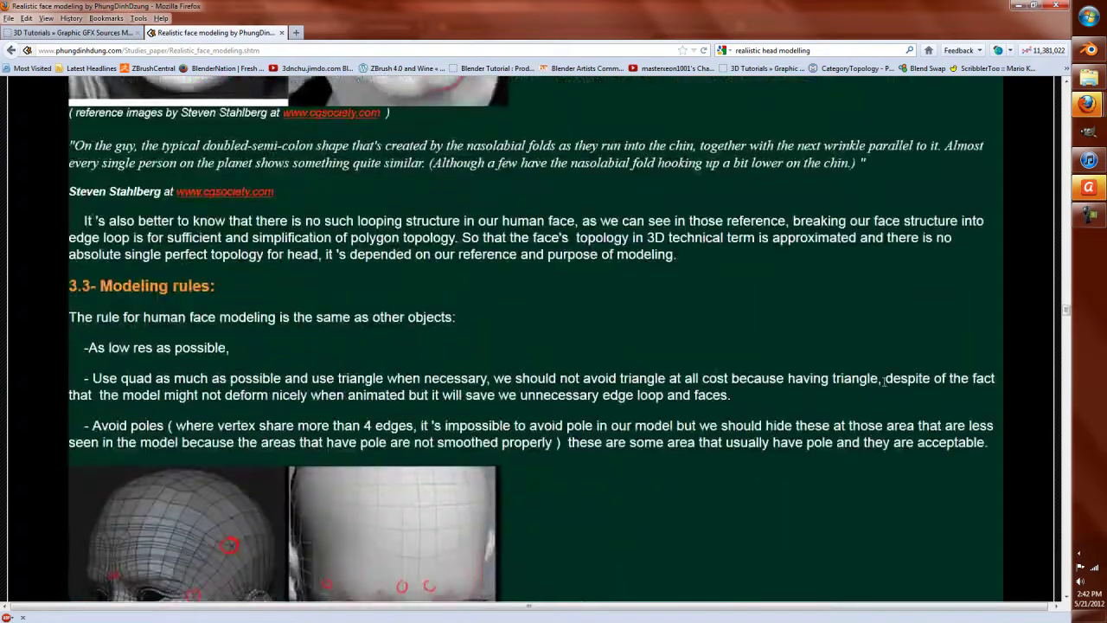
pyautogui.scroll(-20, 883, 387)
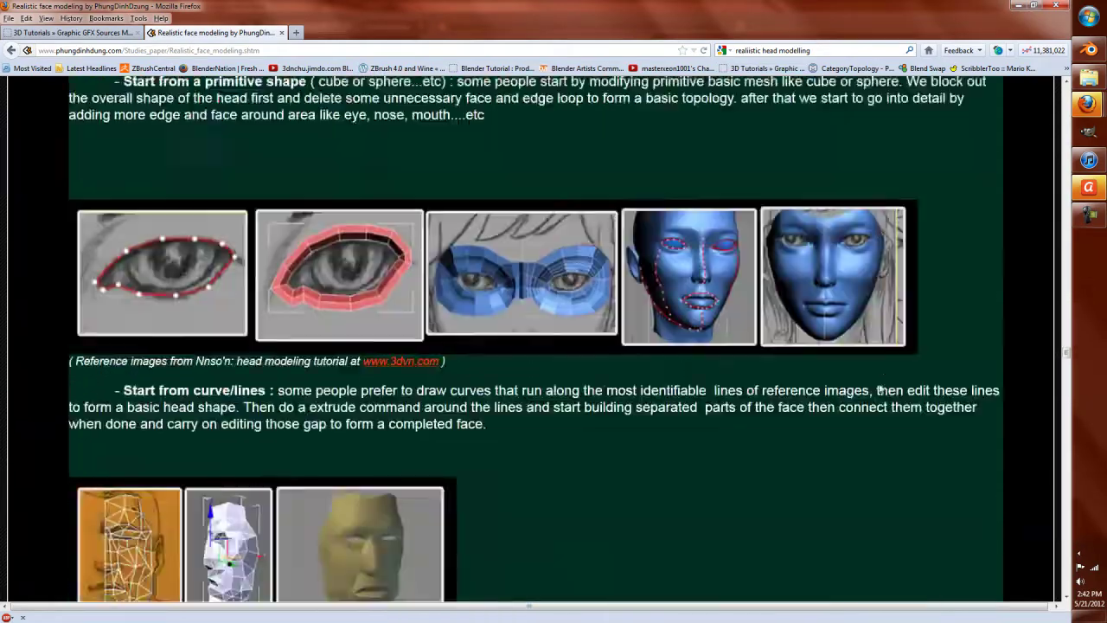
pyautogui.scroll(-20, 801, 381)
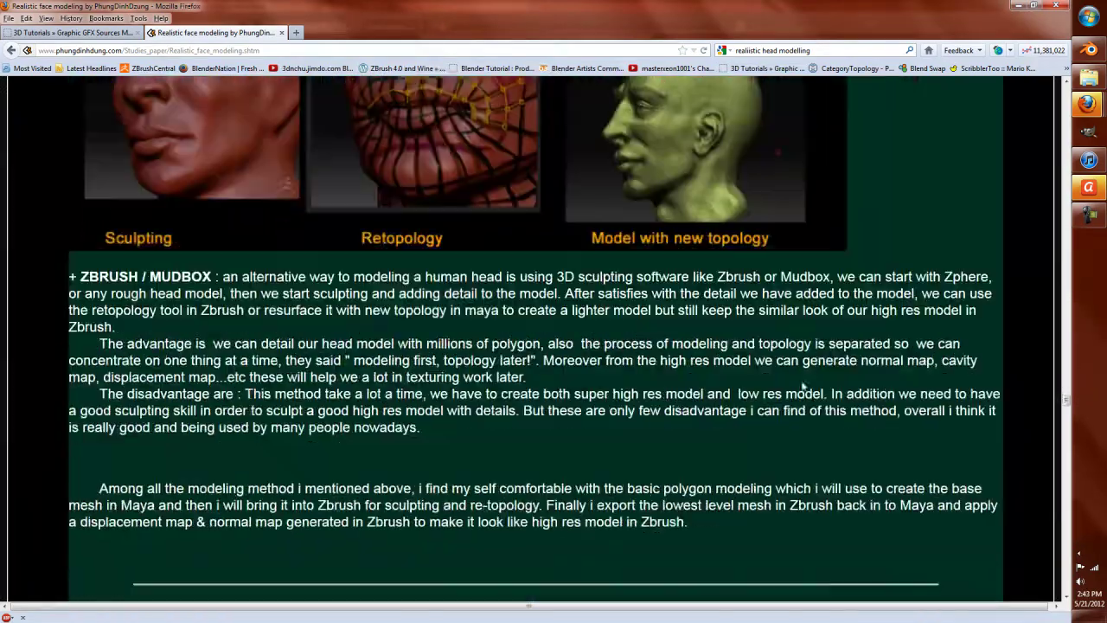
# Step: Look through the essay's sections on eye corner topology, eyeball construction and polygon eyelashes
pyautogui.scroll(-20, 803, 381)
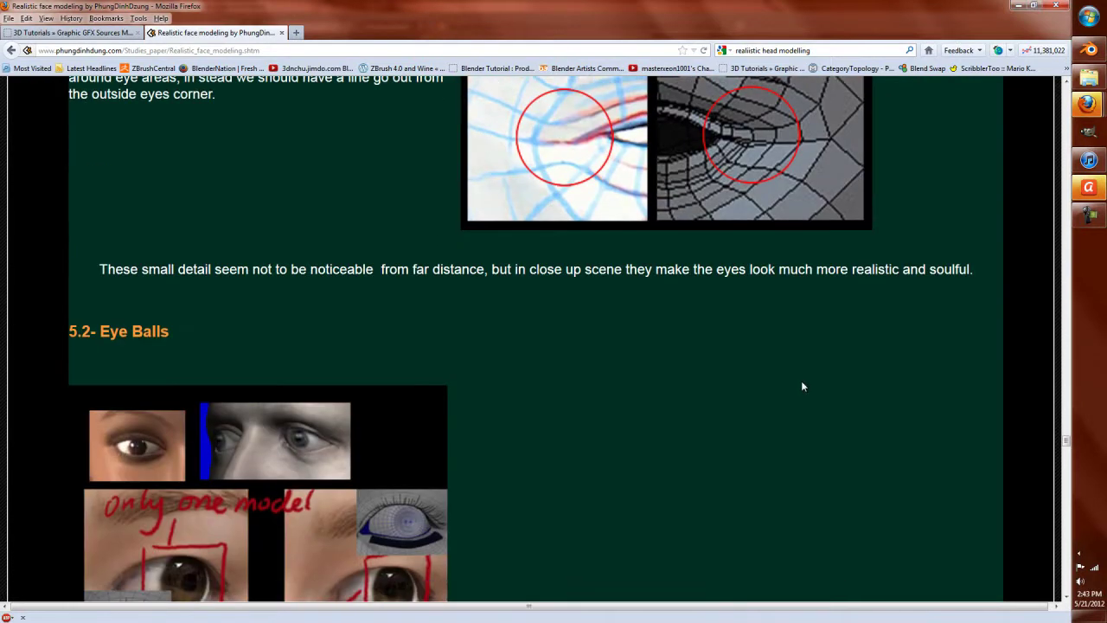
pyautogui.scroll(-20, 803, 386)
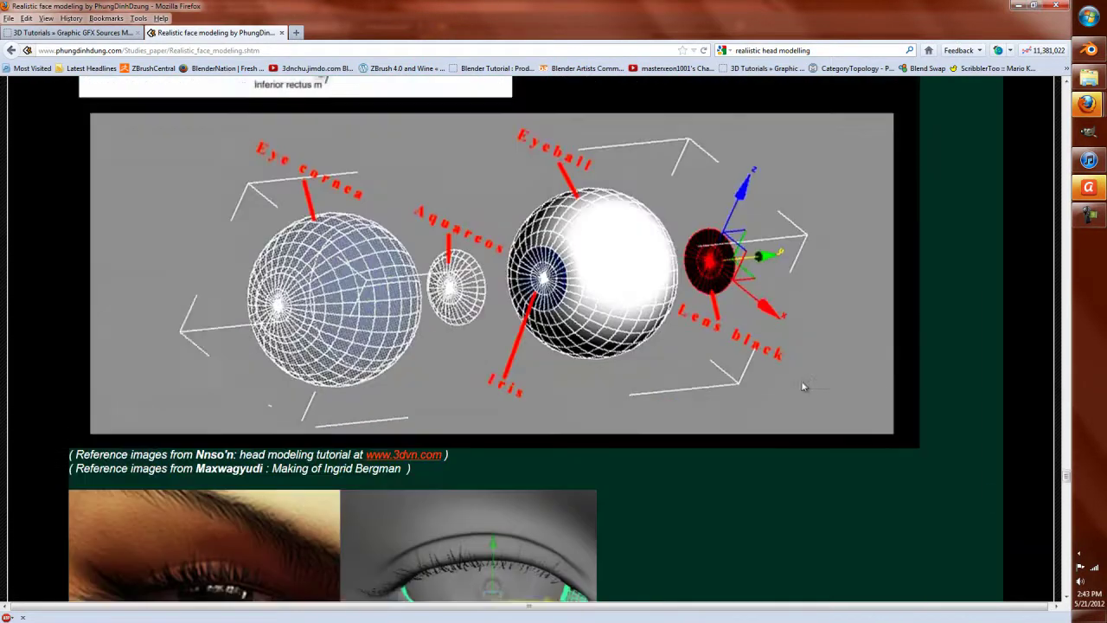
pyautogui.scroll(-10, 803, 387)
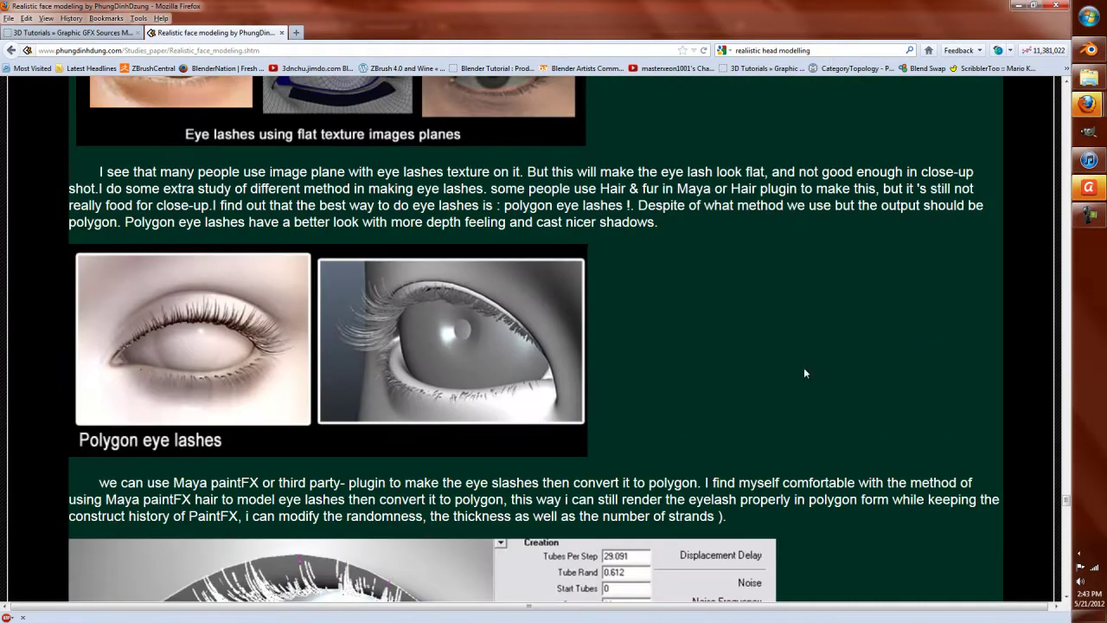
# Step: Examine the nose and lips reference images and the wireframe examples of good topology for those areas
pyautogui.scroll(-6, 804, 373)
pyautogui.scroll(-8, 803, 373)
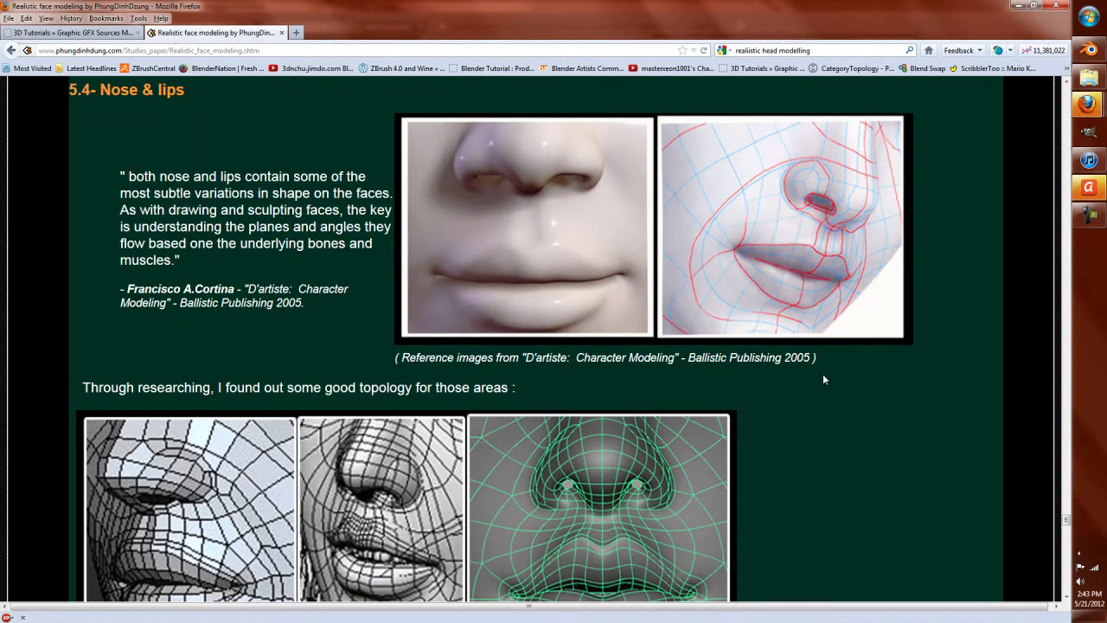
pyautogui.scroll(-6, 722, 337)
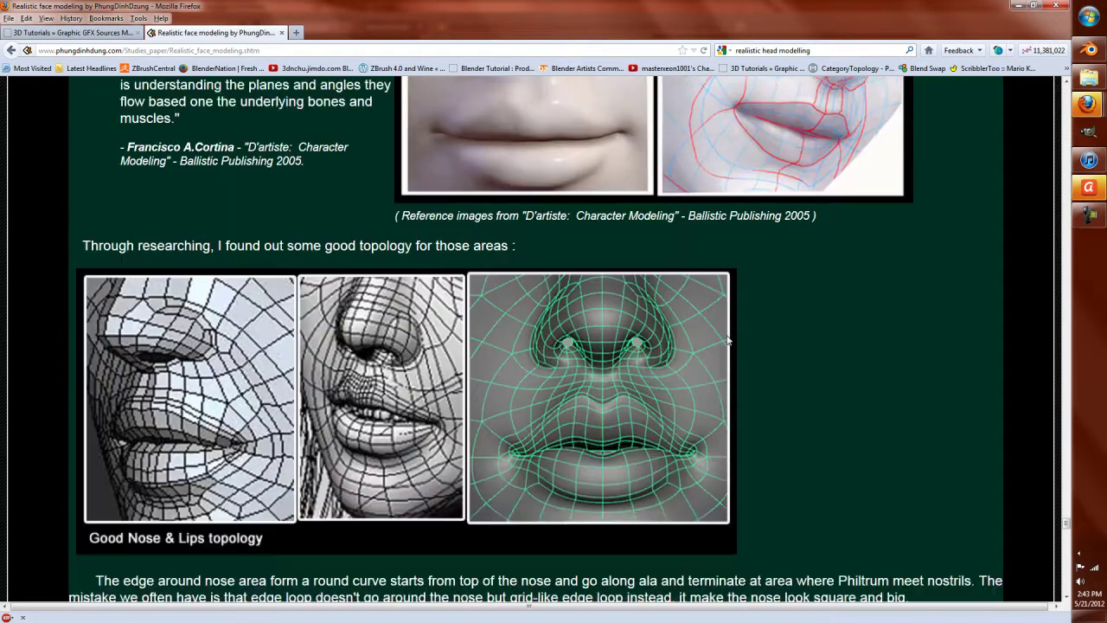
# Step: Lower the system volume and close the volume control
pyautogui.click(1079, 580)
pyautogui.moveTo(1038, 510); pyautogui.dragTo(1037, 530)
pyautogui.click(867, 474)
# Step: Read the essay's advice on lip edge loops and examine its chin and ear topology examples
pyautogui.scroll(-2, 867, 474)
pyautogui.scroll(2, 516, 343)
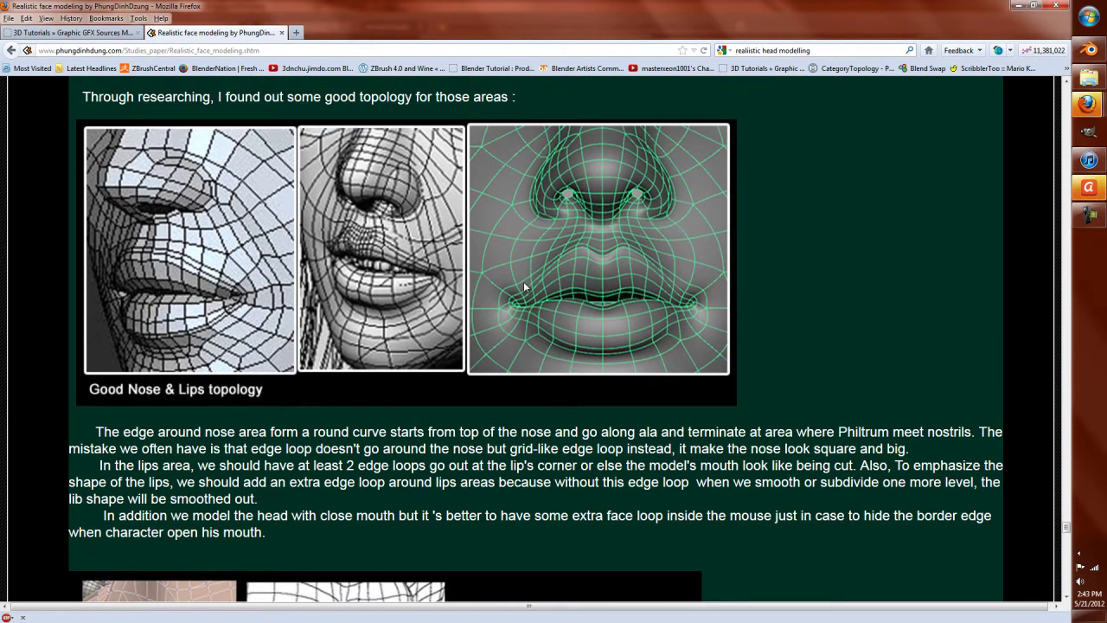
pyautogui.scroll(-10, 885, 449)
pyautogui.scroll(-6, 885, 451)
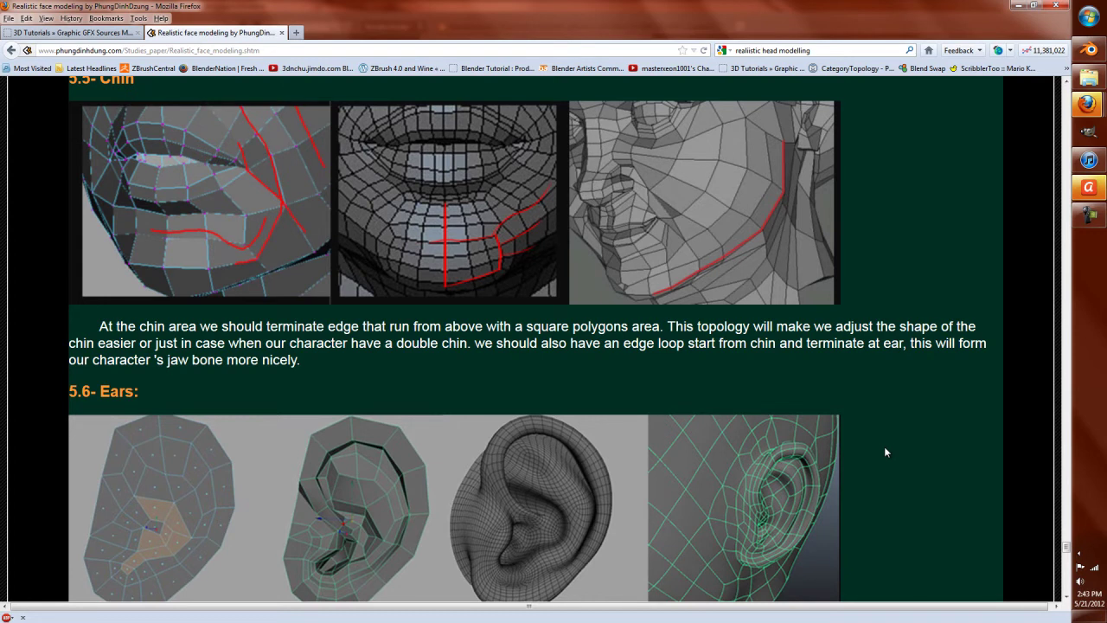
pyautogui.scroll(-6, 884, 451)
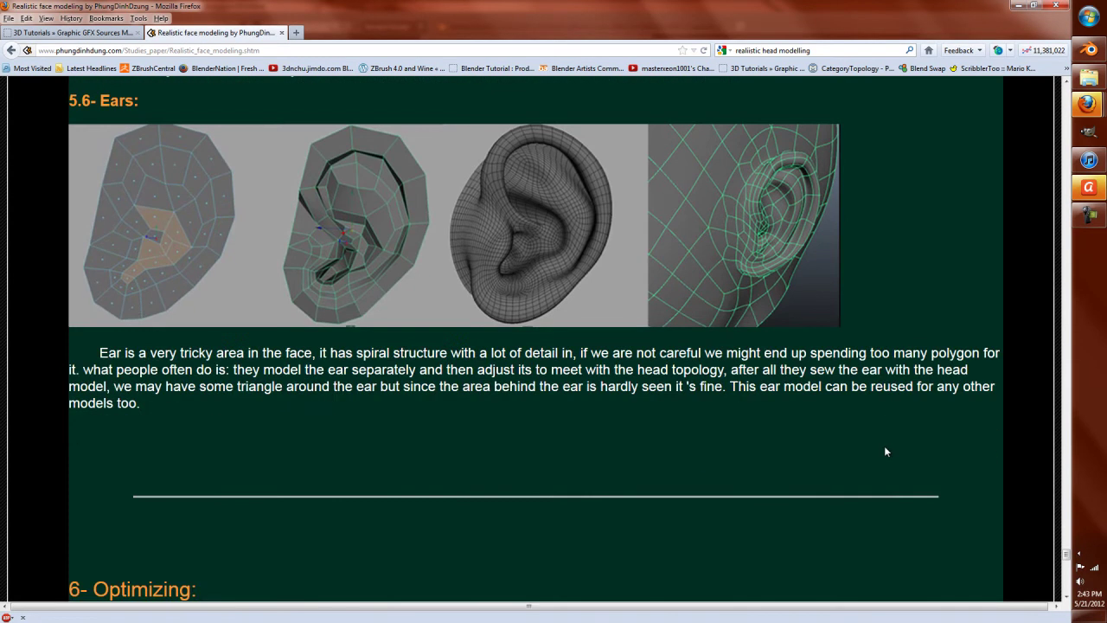
# Step: Look through the optimizing and UV mapping section and read on to the essay's conclusion
pyautogui.scroll(-5, 885, 451)
pyautogui.scroll(5, 885, 451)
pyautogui.scroll(-6, 743, 279)
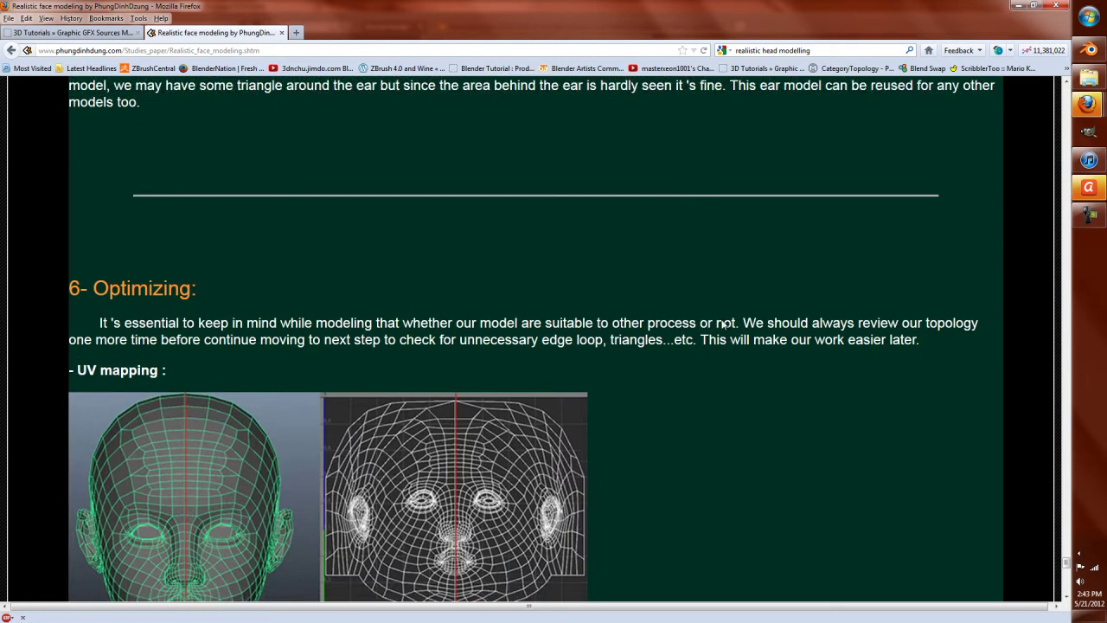
pyautogui.scroll(-11, 723, 321)
pyautogui.scroll(-5, 722, 321)
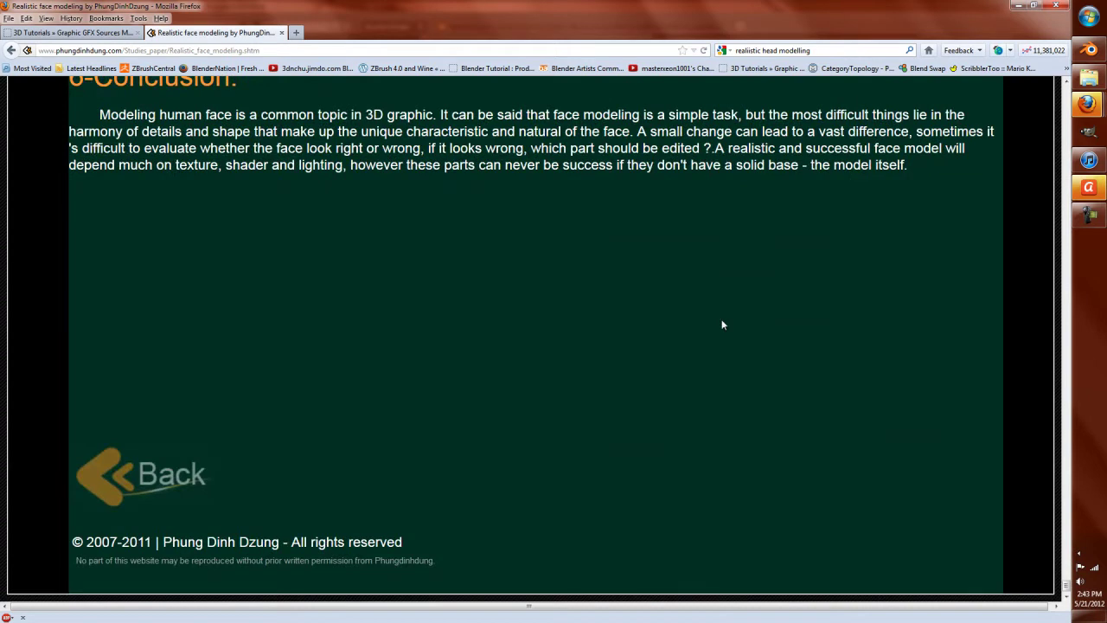
# Step: Return to Blender from the essay and examine the head model's face around the eyes, nose and mouth
pyautogui.scroll(18, 742, 103)
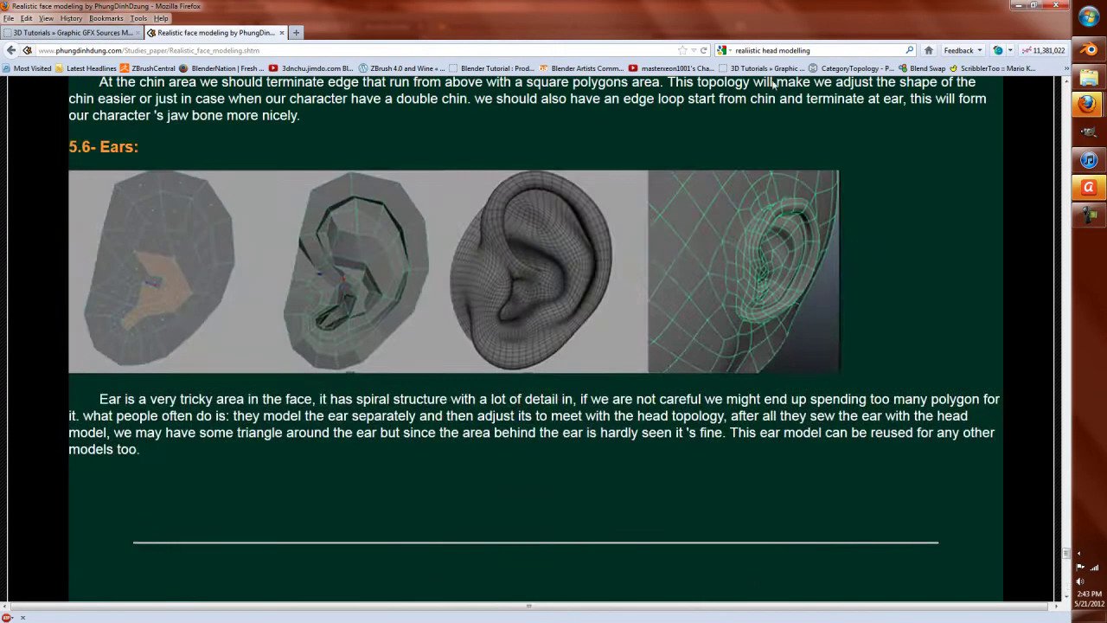
pyautogui.click(1018, 5)
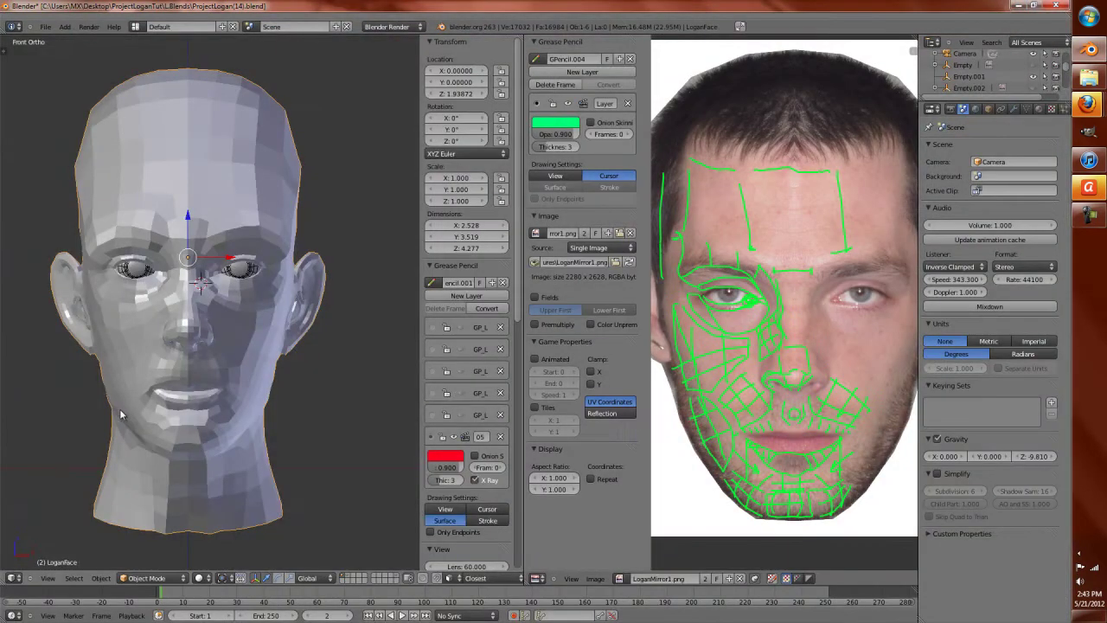
pyautogui.moveTo(189, 374); pyautogui.dragTo(78, 286, button='middle')
pyautogui.scroll(3, 229, 370)
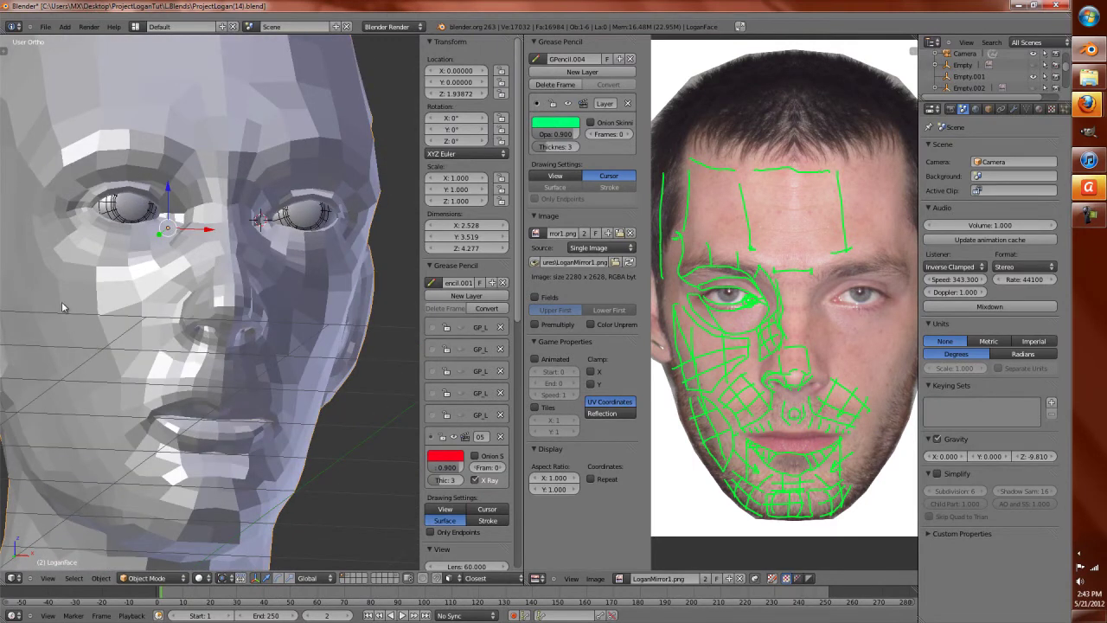
pyautogui.press('KP_1')
pyautogui.scroll(3, 51, 326)
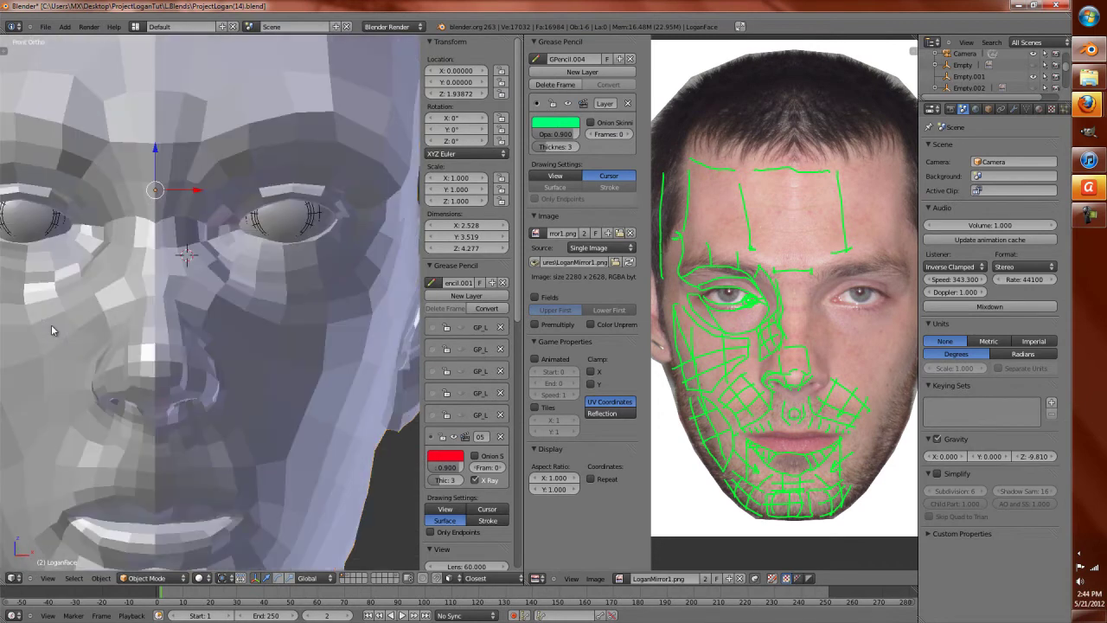
pyautogui.keyDown('shift'); pyautogui.moveTo(52, 325); pyautogui.dragTo(250, 443, button='middle'); pyautogui.keyUp('shift')
pyautogui.scroll(4, 192, 423)
# Step: In Edit Mode, select the edge loop encircling the eye just outside the lids and remove it with Delete Edge Loop
pyautogui.press('Tab')
pyautogui.scroll(2, 183, 389)
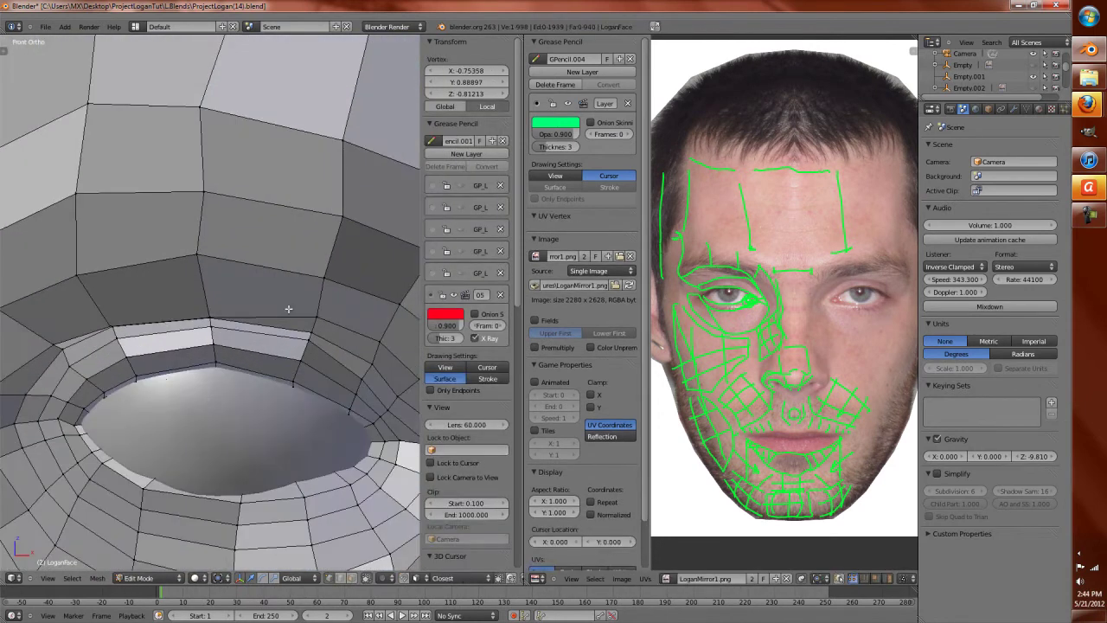
pyautogui.keyDown('alt'); pyautogui.rightClick(279, 328); pyautogui.keyUp('alt')
pyautogui.scroll(-2, 277, 333)
pyautogui.scroll(2, 275, 336)
pyautogui.scroll(-1, 274, 338)
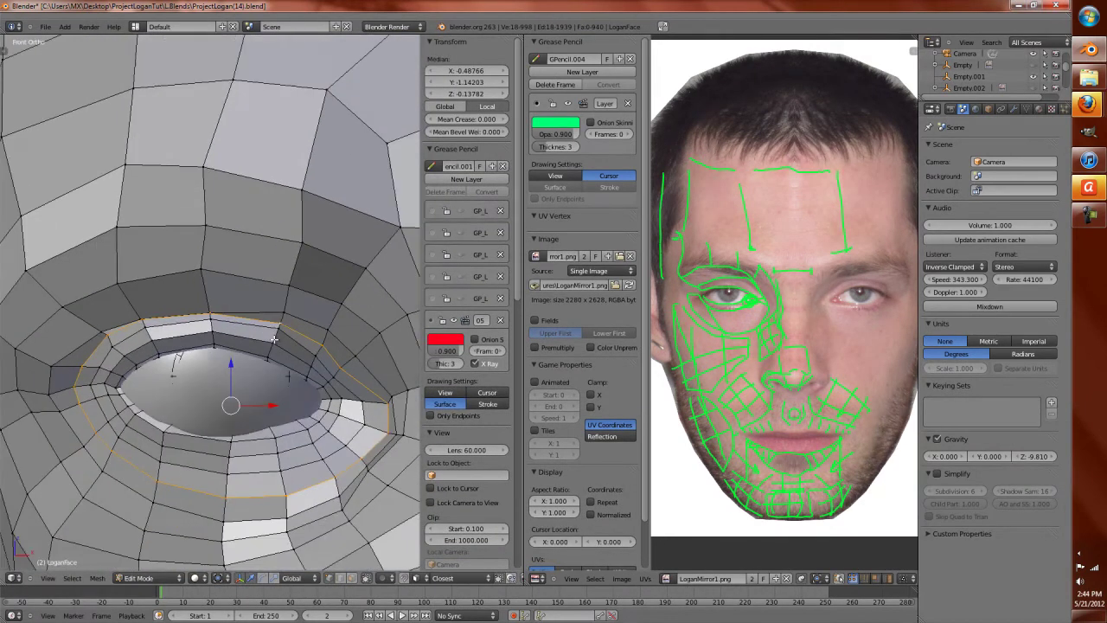
pyautogui.press('x')
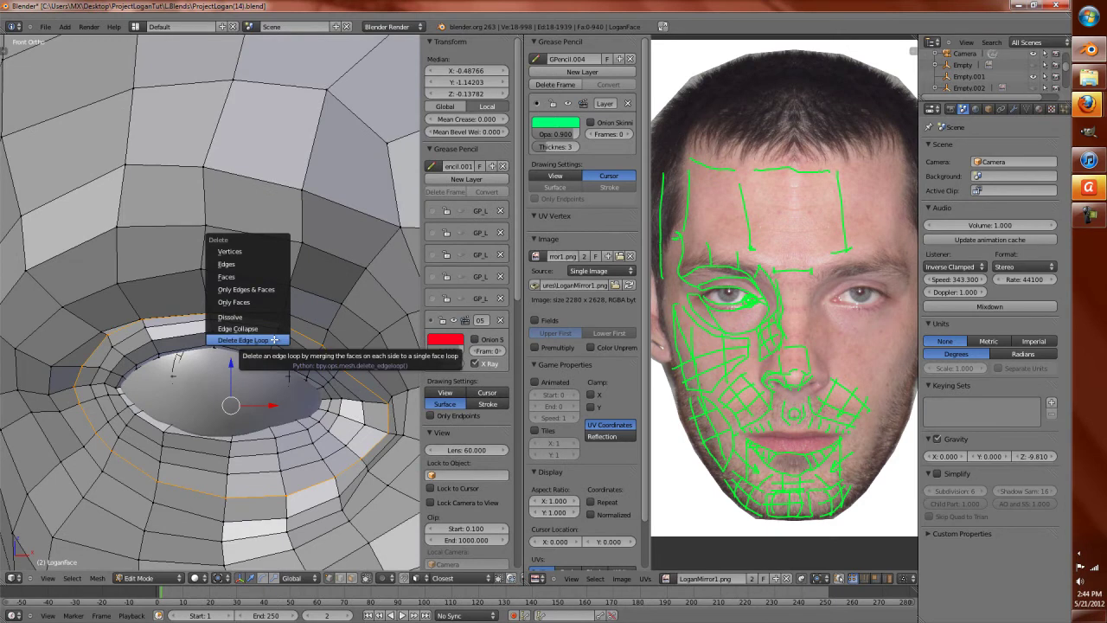
pyautogui.click(273, 340)
pyautogui.scroll(2, 241, 368)
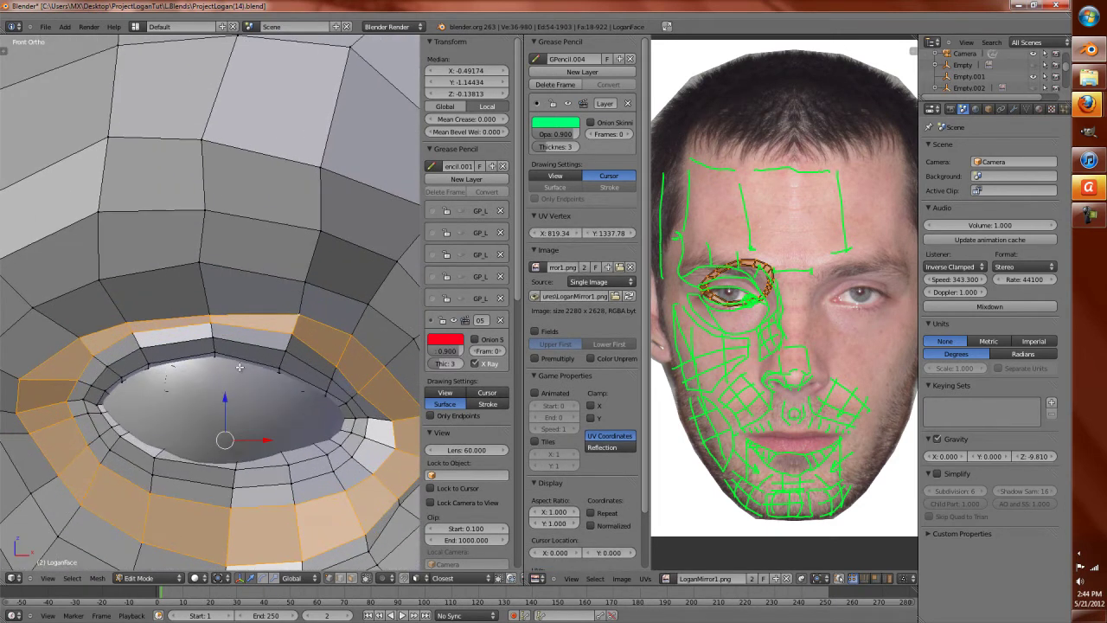
# Step: Find the 3D View: Screencast Keys add-on in the user preferences and enable it
pyautogui.scroll(-15, 463, 510)
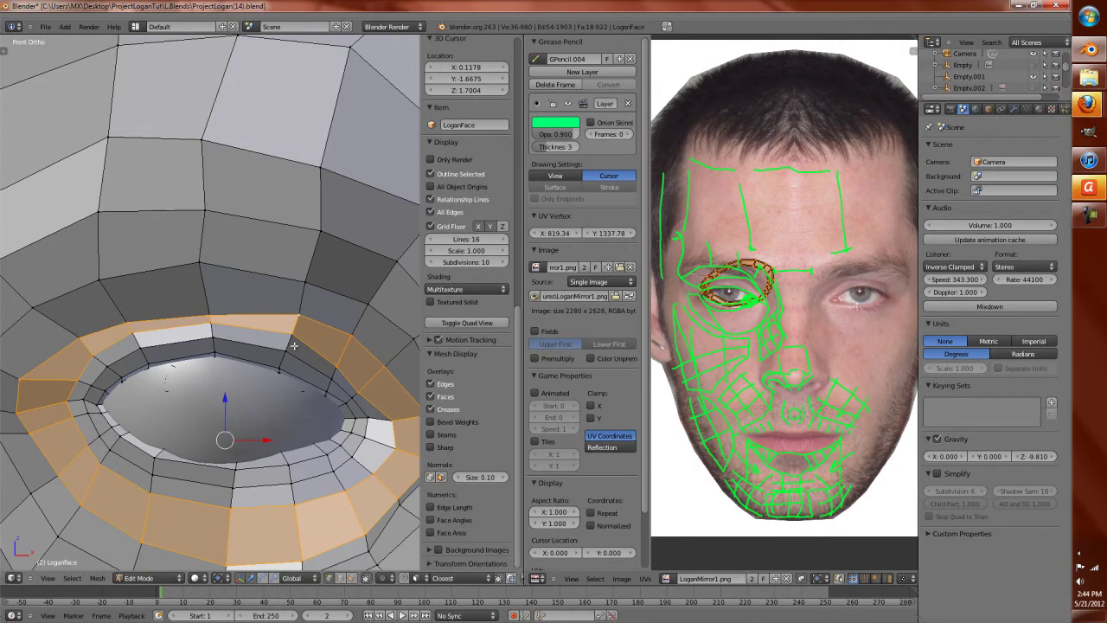
pyautogui.hotkey('ctrl', 'alt', 'u')
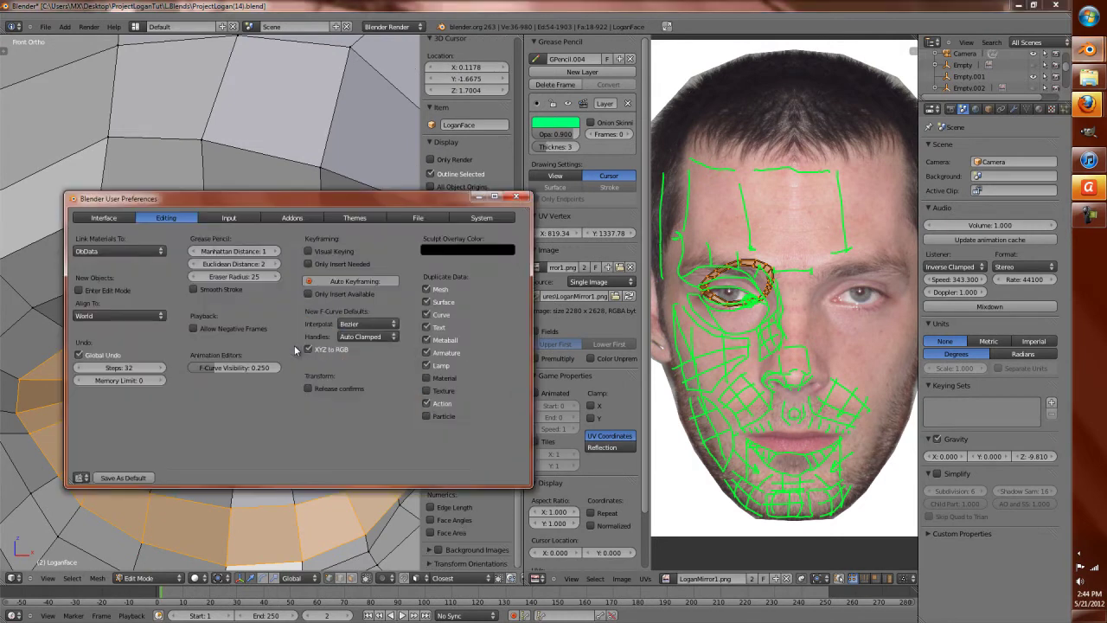
pyautogui.click(293, 219)
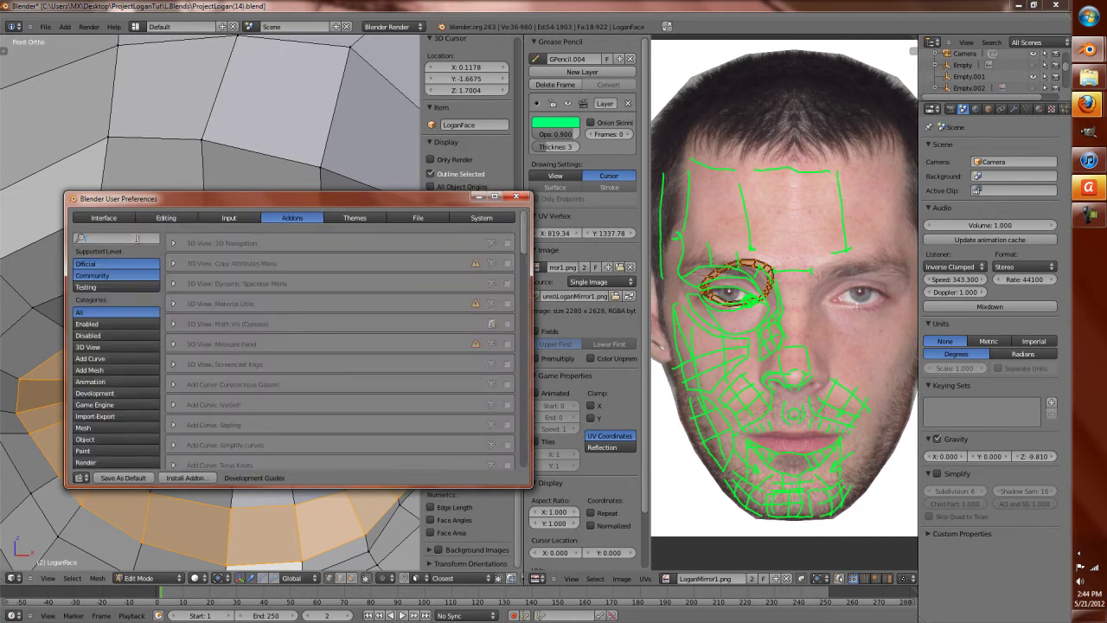
pyautogui.click(135, 238)
pyautogui.write('scr')
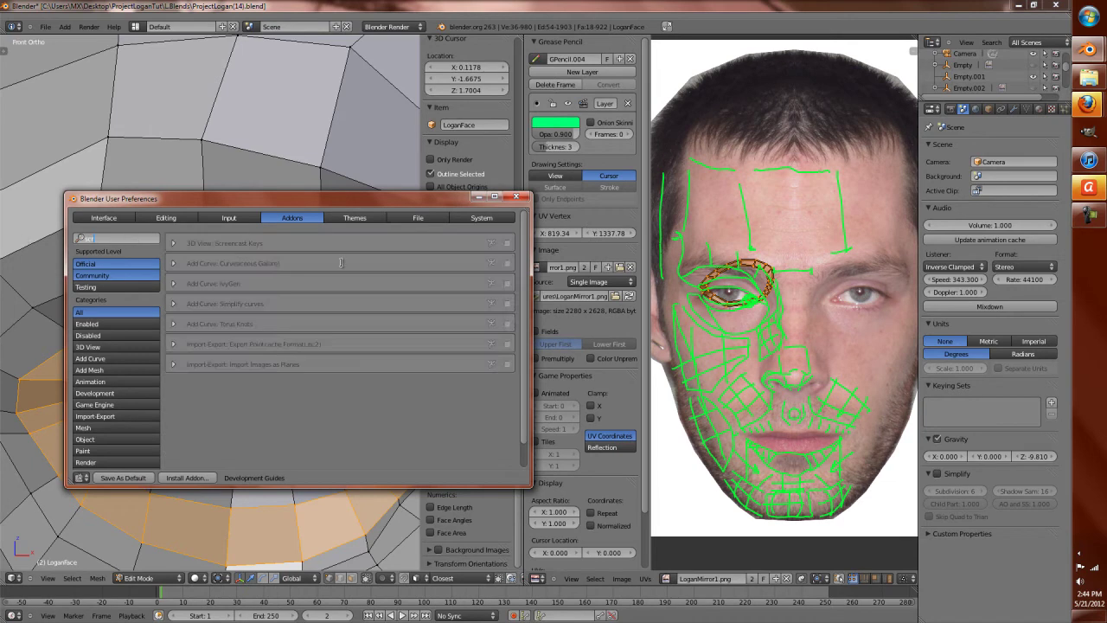
pyautogui.click(506, 245)
pyautogui.click(516, 196)
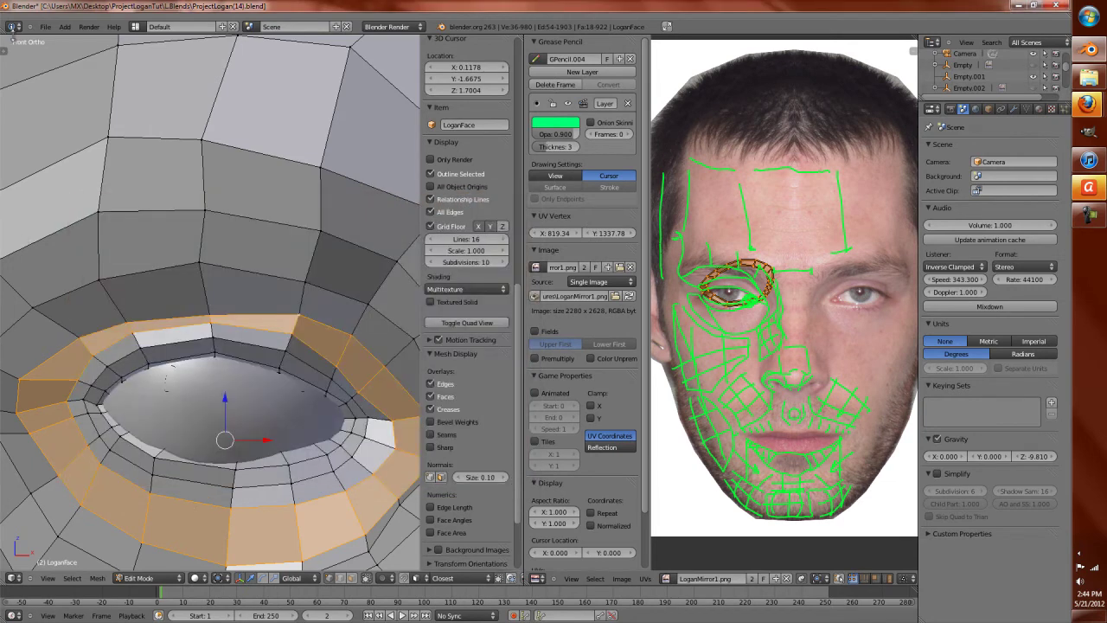
# Step: Save the project as a new incremented file, ProjectLogan(15).blend
pyautogui.click(45, 27)
pyautogui.click(92, 109)
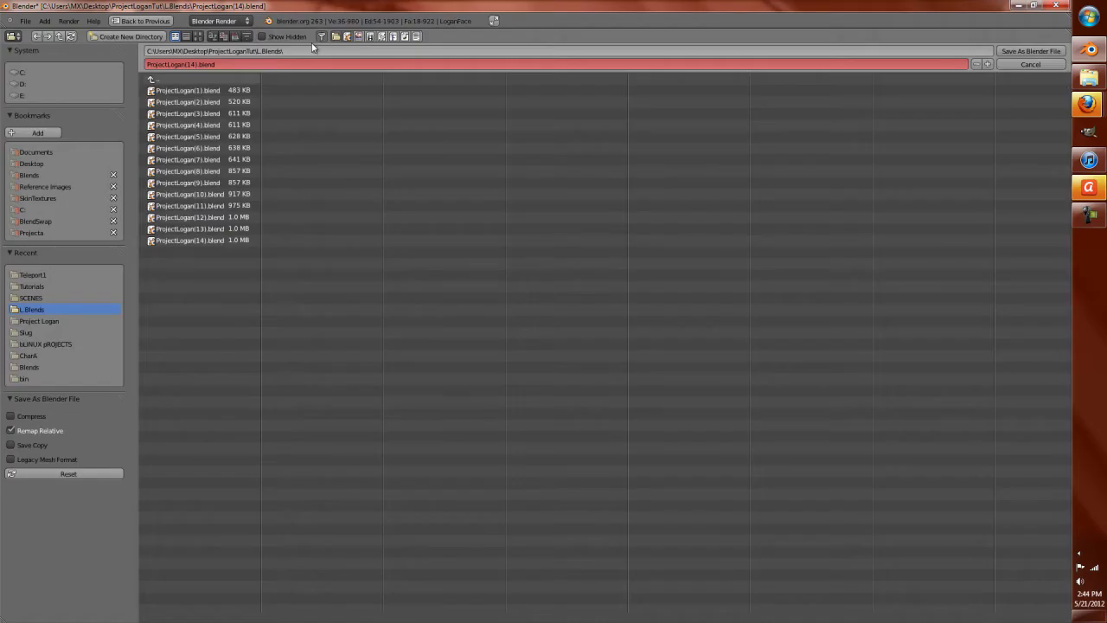
pyautogui.click(987, 64)
pyautogui.click(1029, 51)
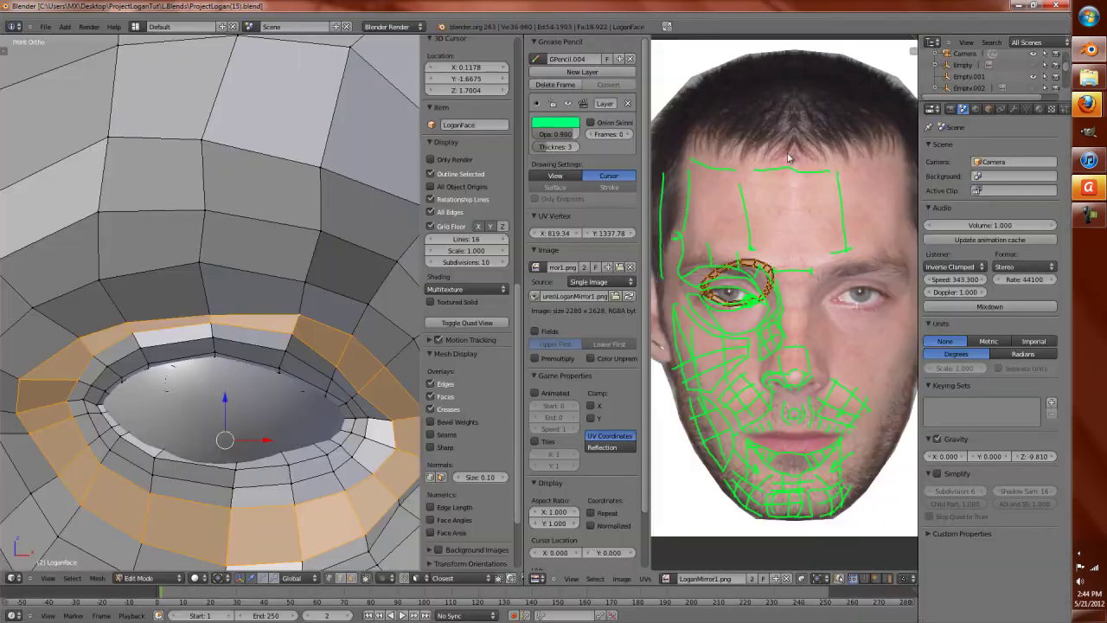
# Step: Start the Screencast Keys display in the 3D view
pyautogui.scroll(-3, 463, 468)
pyautogui.click(464, 498)
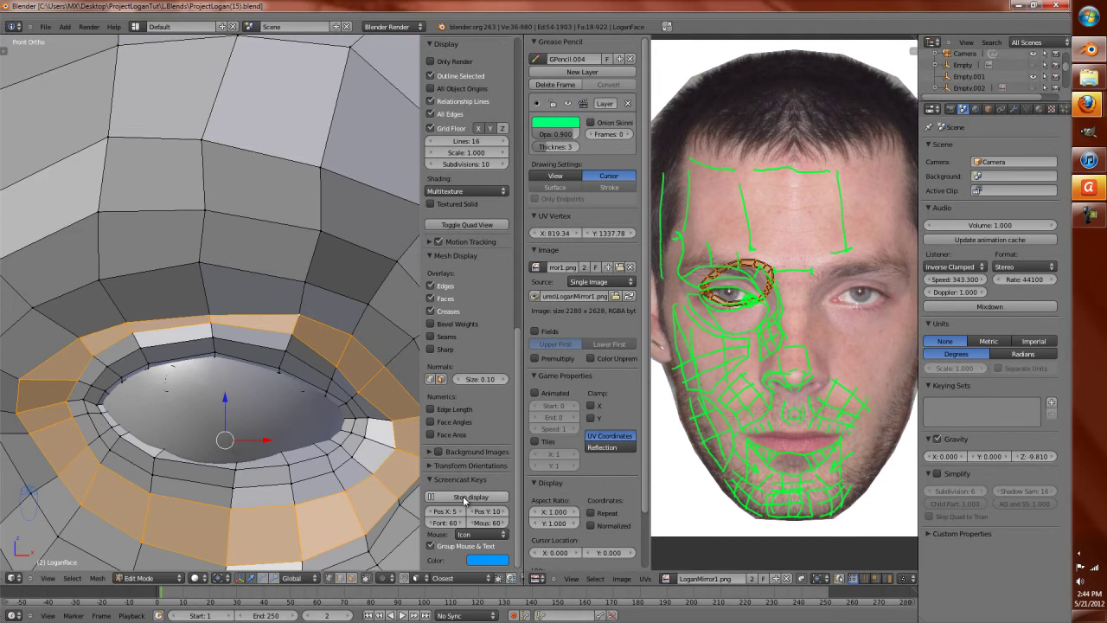
pyautogui.scroll(-3, 406, 498)
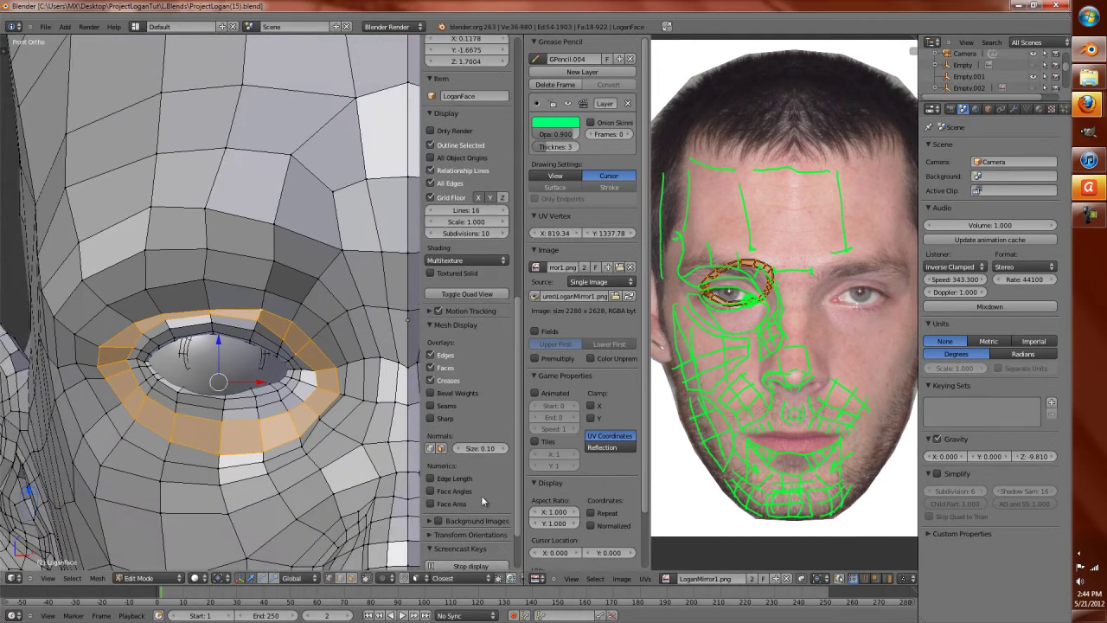
# Step: Examine the edge flow around the eye sockets from the front and at an angle, and select an upper eyelid vertex
pyautogui.scroll(-6, 338, 464)
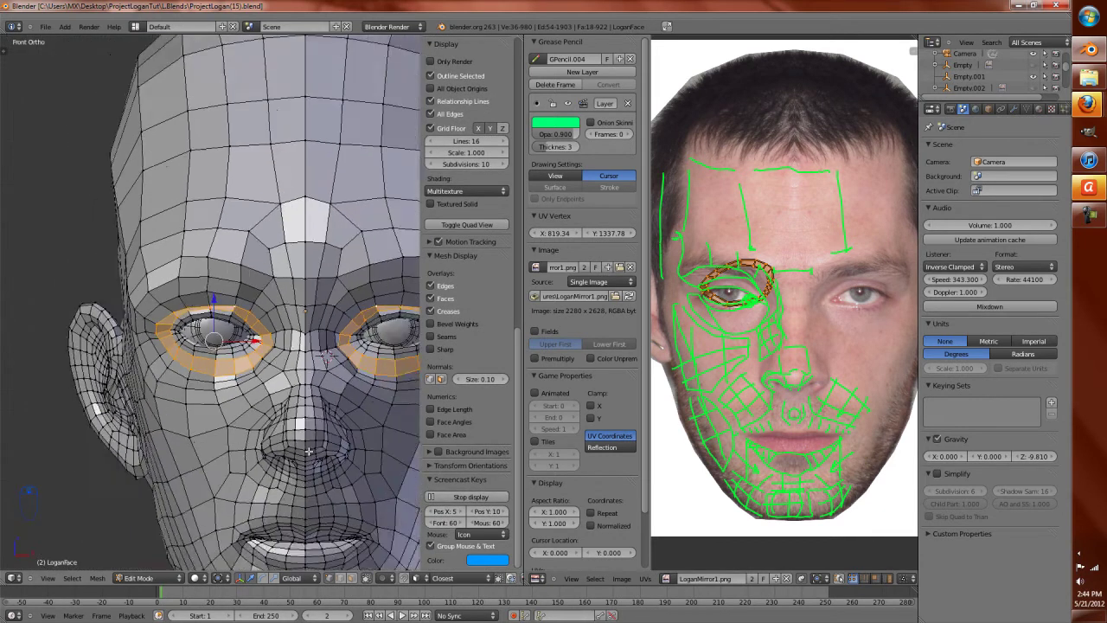
pyautogui.scroll(3, 274, 399)
pyautogui.scroll(-2, 240, 322)
pyautogui.moveTo(158, 362); pyautogui.dragTo(210, 440, button='middle')
pyautogui.scroll(4, 188, 381)
pyautogui.scroll(3, 209, 466)
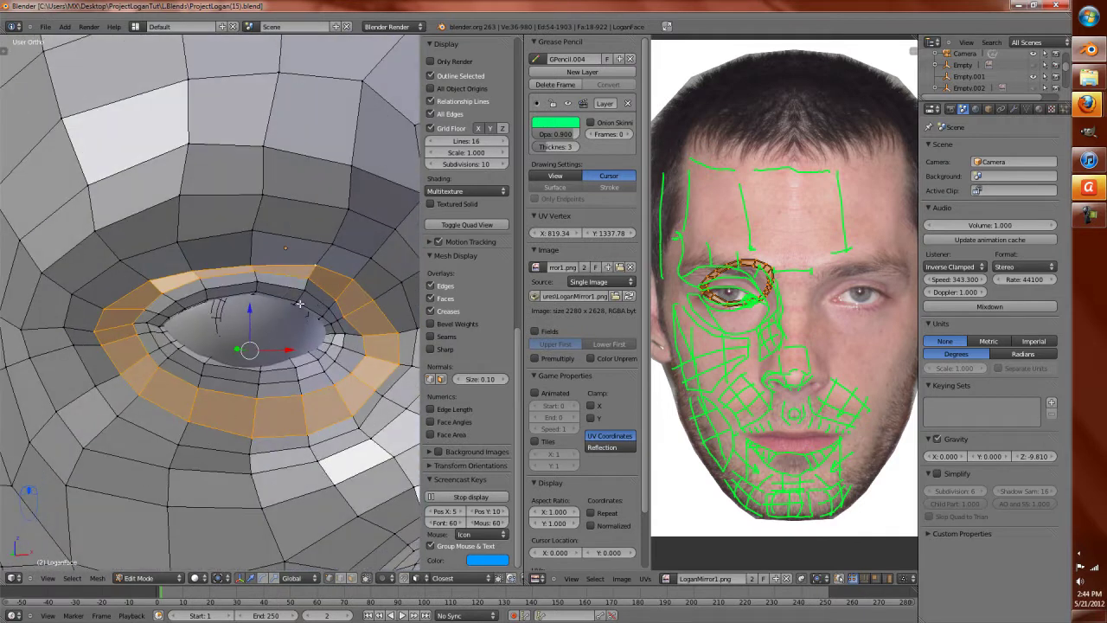
pyautogui.scroll(2, 317, 304)
pyautogui.moveTo(317, 303); pyautogui.dragTo(311, 355, button='middle')
pyautogui.rightClick(310, 354)
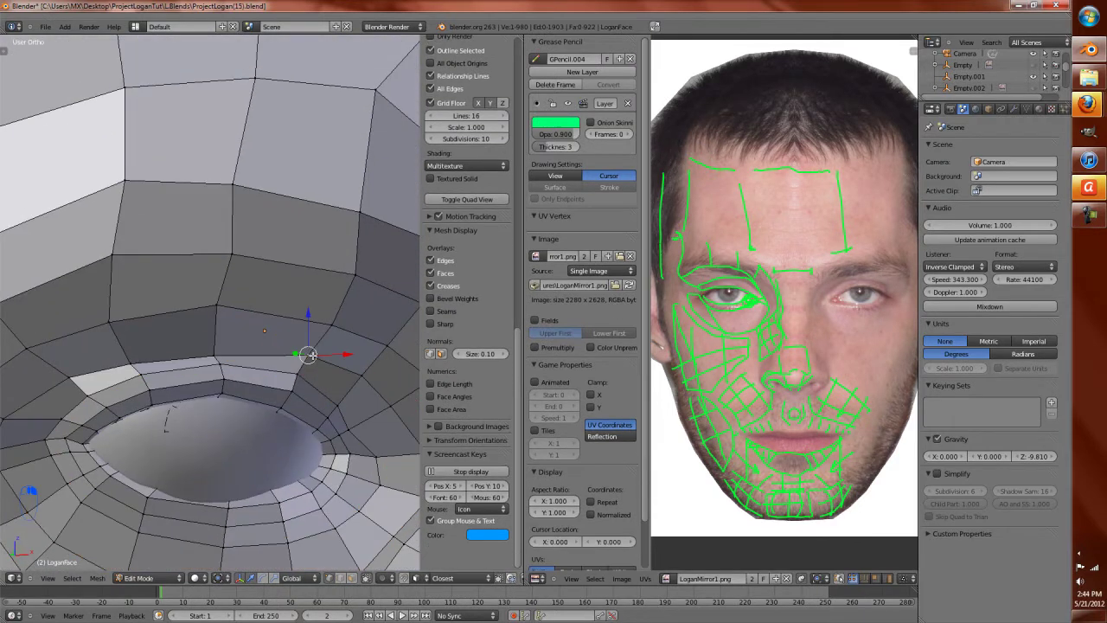
# Step: Maximize the 3D viewport with the whole face in front view
pyautogui.press('KP_1')
pyautogui.hotkey('ctrl', 'Up')
pyautogui.scroll(-8, 186, 398)
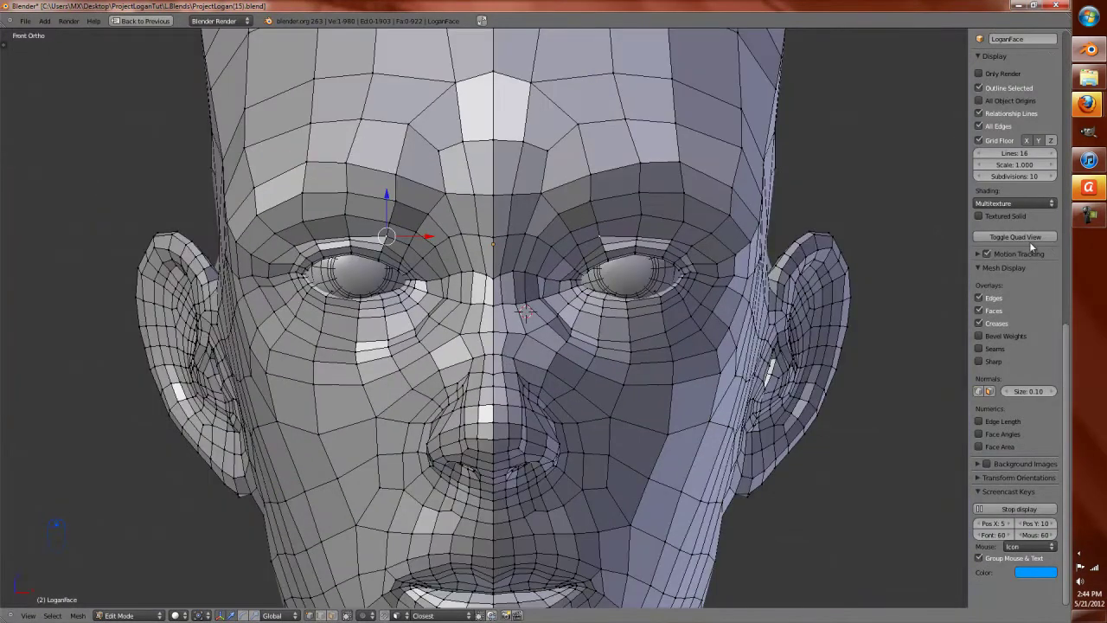
pyautogui.click(1086, 220)
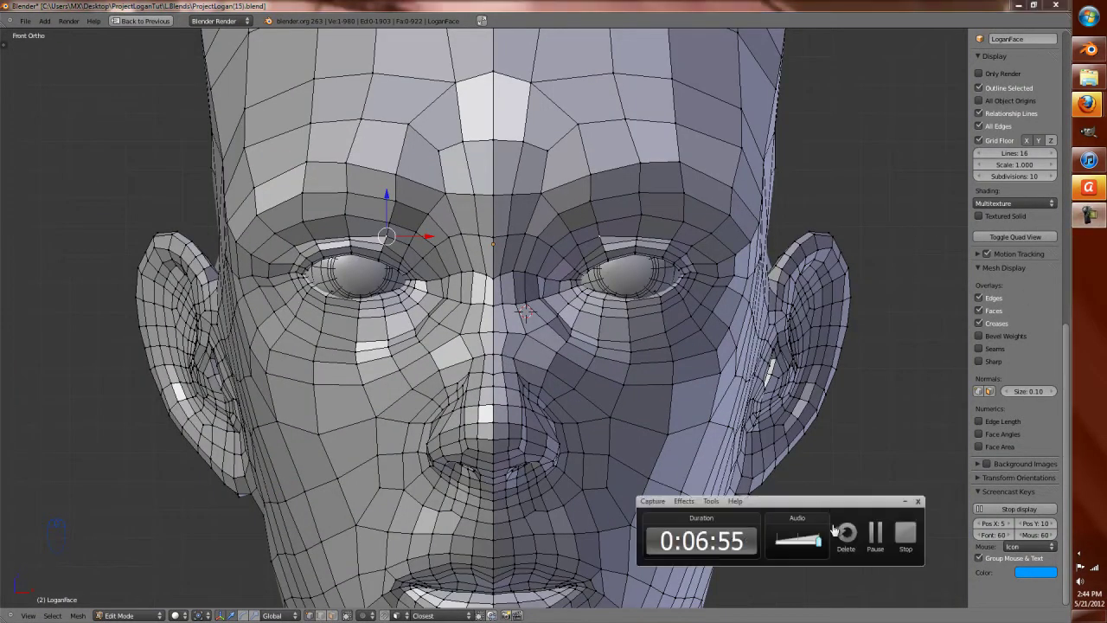
pyautogui.click(874, 541)
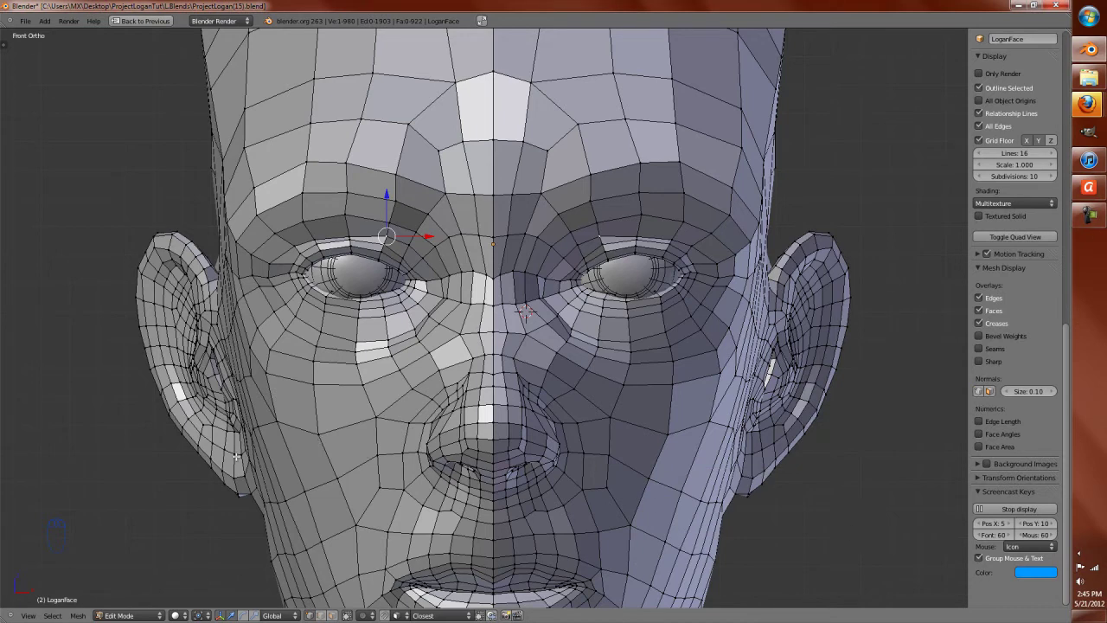
# Step: Shift the vertices beside the centre line outward from the brow down to the middle of the nose to widen the bridge
pyautogui.scroll(2, 423, 329)
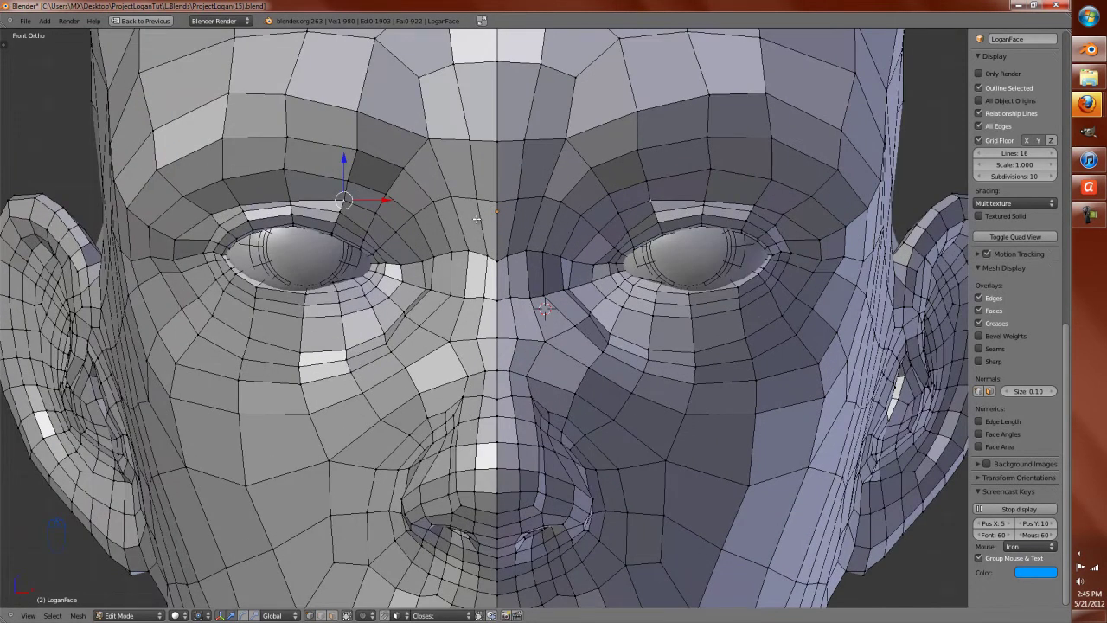
pyautogui.moveTo(508, 257); pyautogui.dragTo(498, 200)
pyautogui.moveTo(489, 141); pyautogui.dragTo(474, 142)
pyautogui.moveTo(521, 298); pyautogui.dragTo(509, 297)
pyautogui.moveTo(514, 369); pyautogui.dragTo(499, 393)
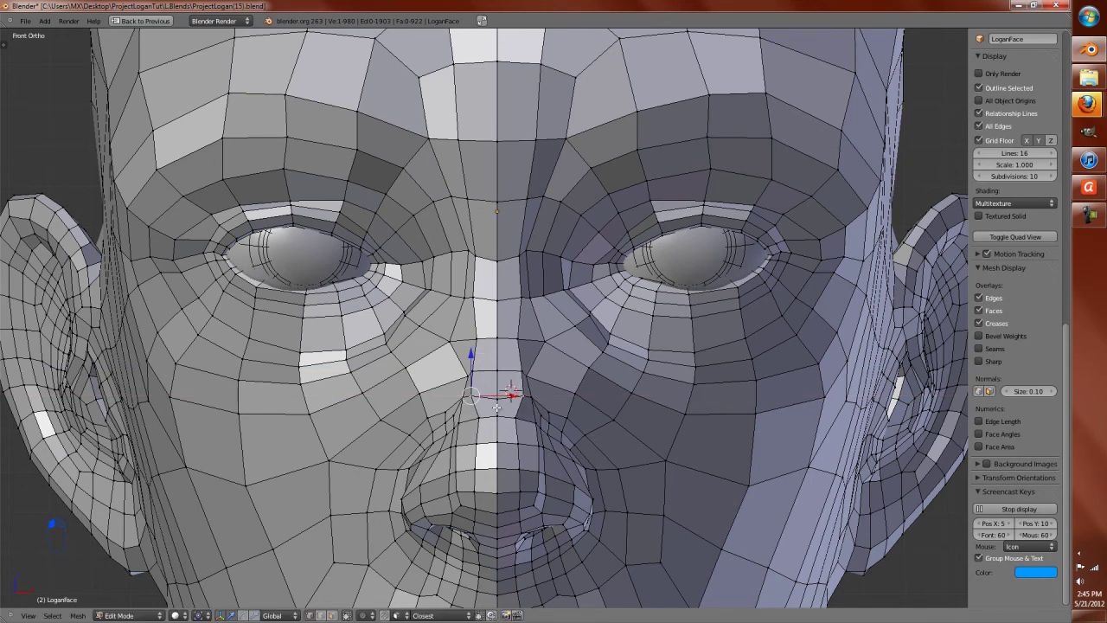
# Step: Move the vertices beside the centre line on the lower nose outward to continue the bridge's width toward the tip
pyautogui.scroll(5, 458, 376)
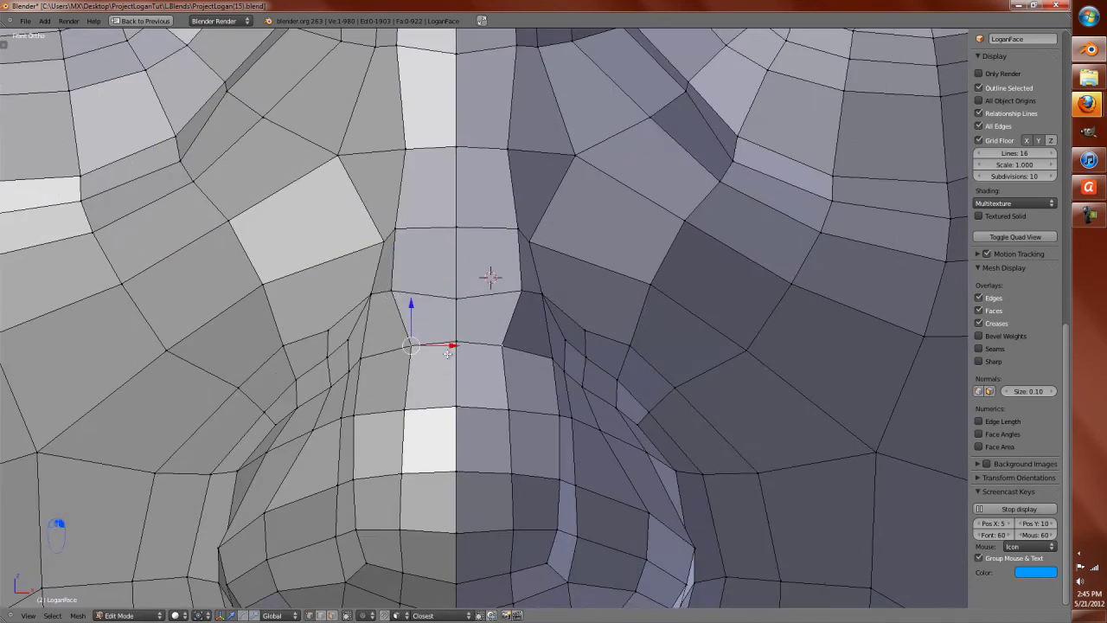
pyautogui.moveTo(437, 348); pyautogui.dragTo(420, 349)
pyautogui.rightClick(393, 404)
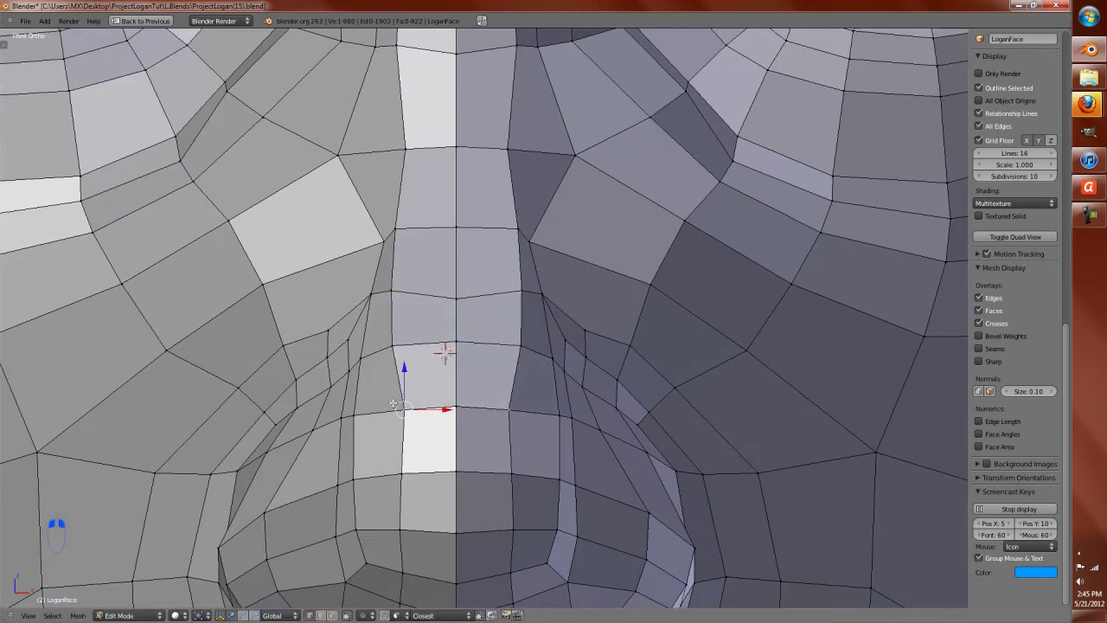
pyautogui.moveTo(443, 411); pyautogui.dragTo(418, 418)
pyautogui.moveTo(446, 475); pyautogui.dragTo(427, 476)
pyautogui.moveTo(427, 477); pyautogui.dragTo(614, 433, button='middle')
pyautogui.press('KP_1')
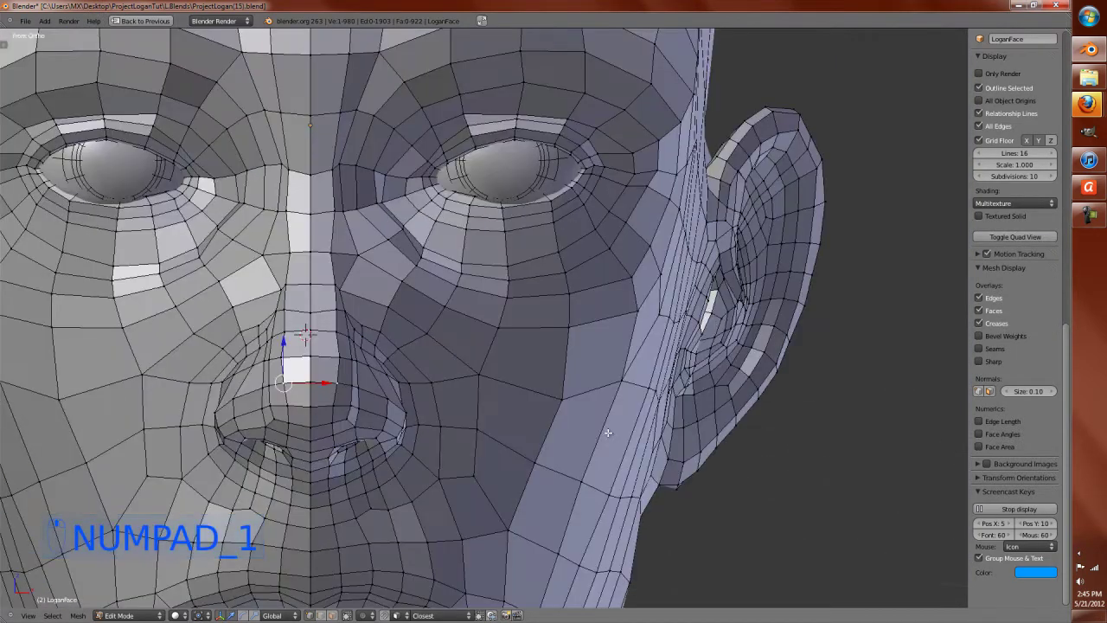
# Step: Reposition the vertex on the side of the nose bridge below the inner eye corner
pyautogui.scroll(5, 473, 413)
pyautogui.moveTo(473, 413); pyautogui.dragTo(512, 477, button='middle')
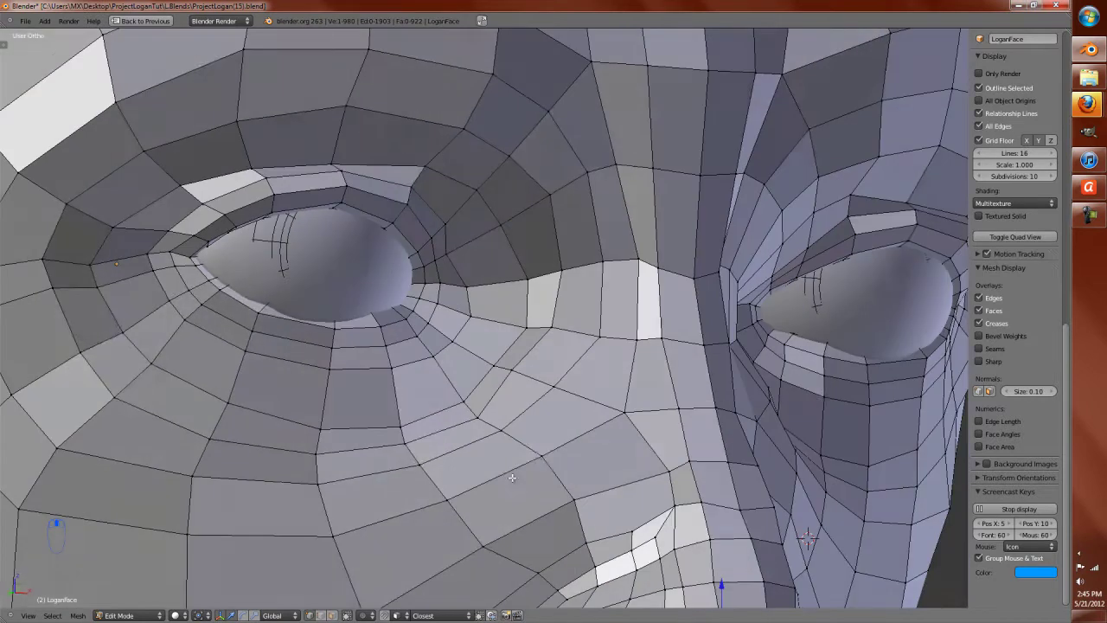
pyautogui.moveTo(699, 473); pyautogui.dragTo(631, 468)
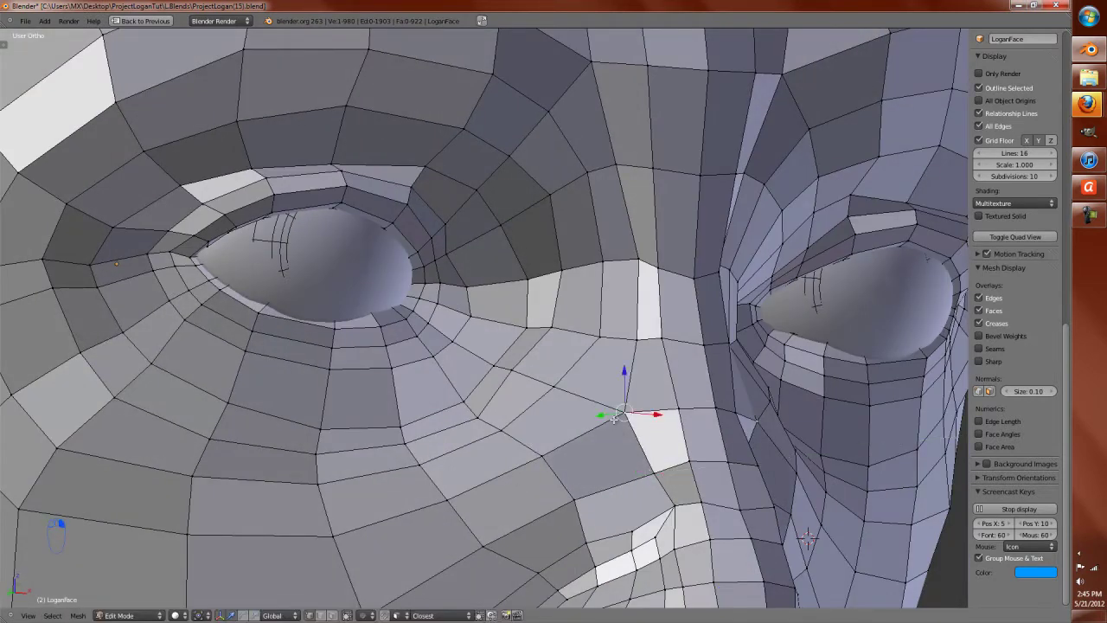
pyautogui.press('KP_1')
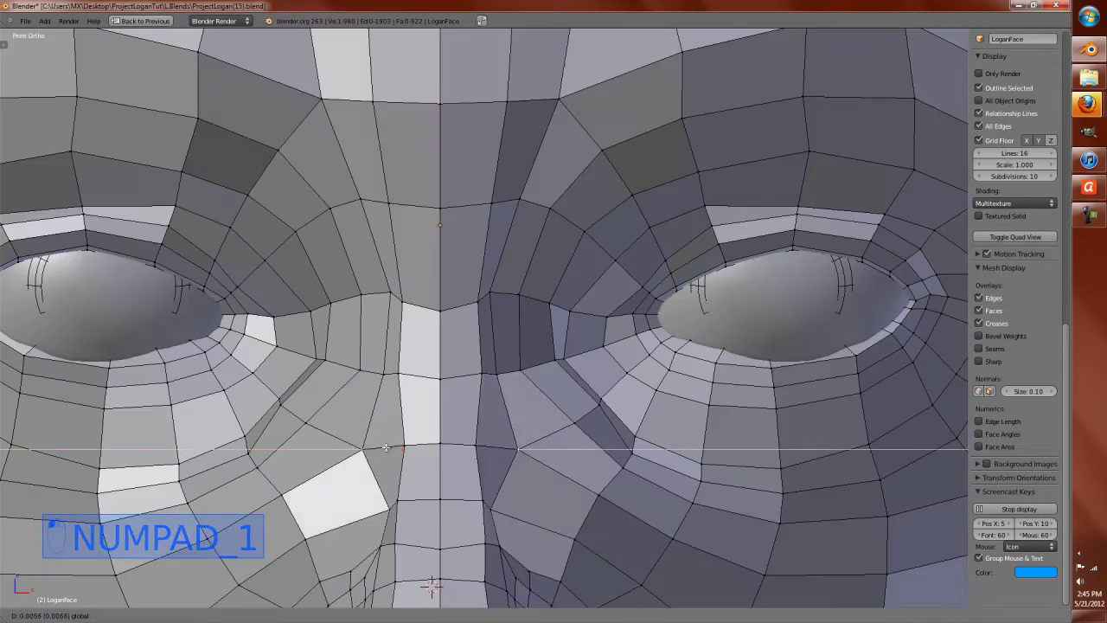
pyautogui.scroll(-3, 396, 444)
pyautogui.scroll(3, 395, 444)
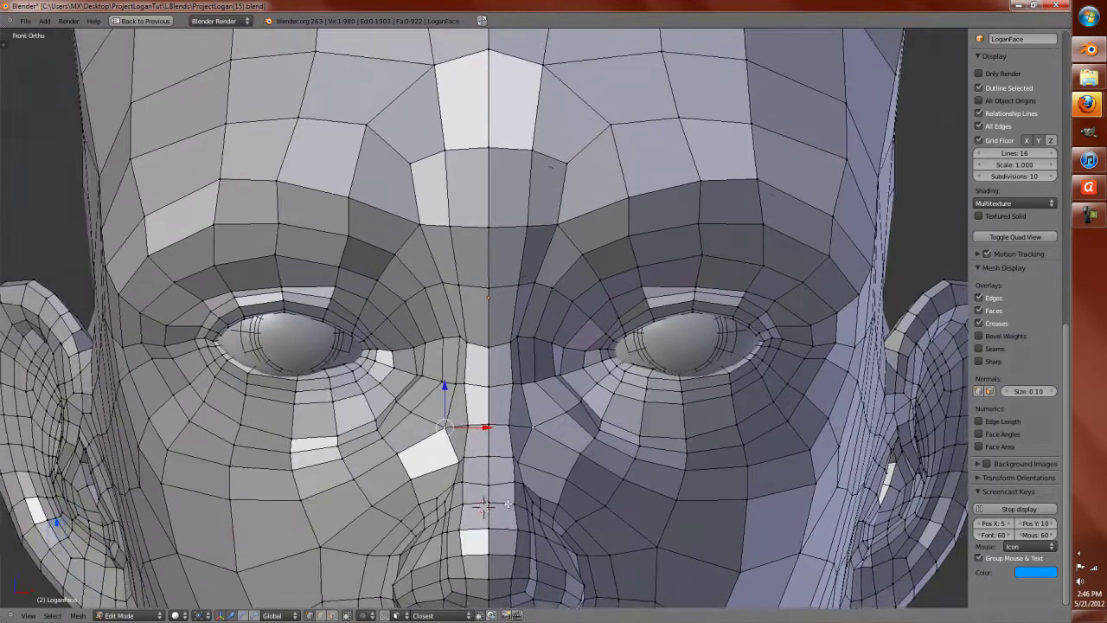
# Step: Edge-slide the two edges on the side of the nose bridge below the inner eye corner outward toward the cheek
pyautogui.moveTo(395, 443); pyautogui.dragTo(581, 501, button='middle')
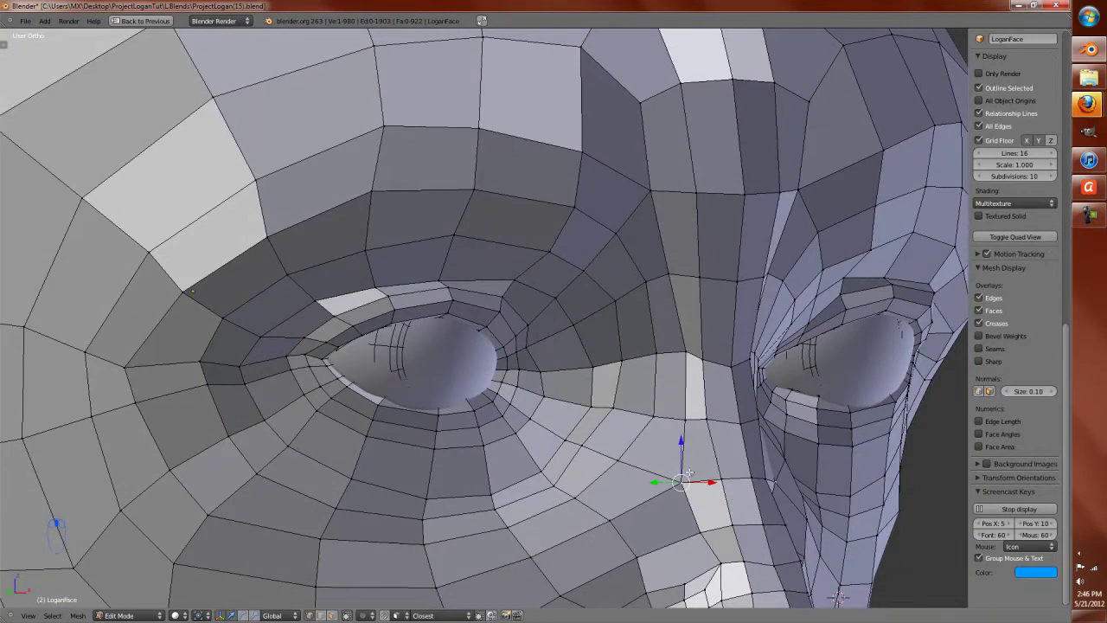
pyautogui.keyDown('shift'); pyautogui.rightClick(683, 398); pyautogui.keyUp('shift')
pyautogui.keyDown('shift'); pyautogui.rightClick(621, 517); pyautogui.keyUp('shift')
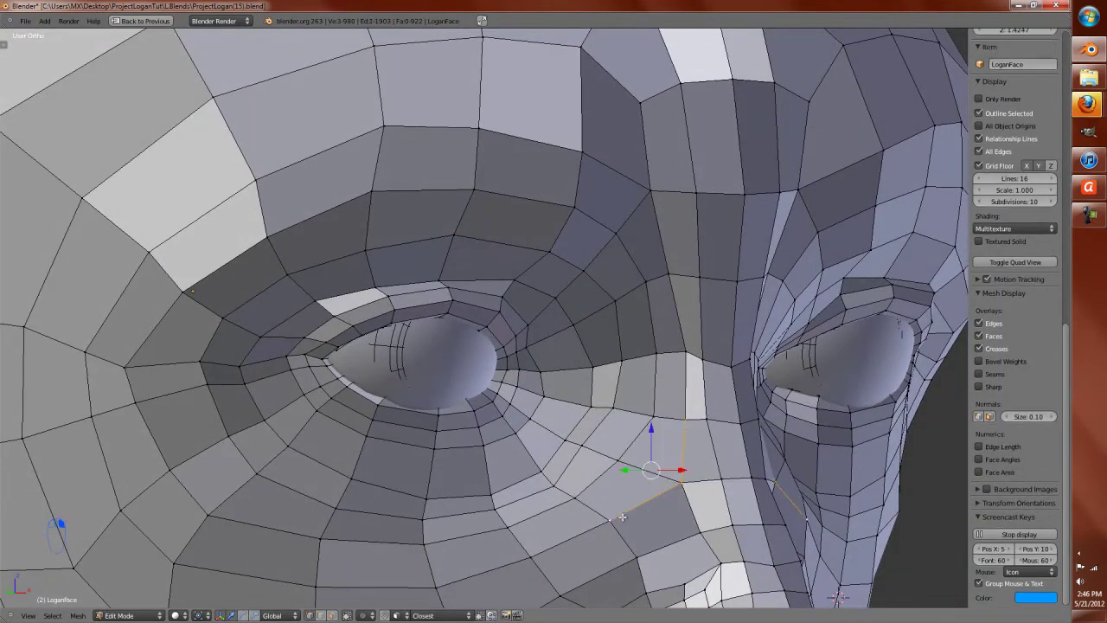
pyautogui.hotkey('ctrl', 'e')
pyautogui.hotkey('ctrl', 'e')
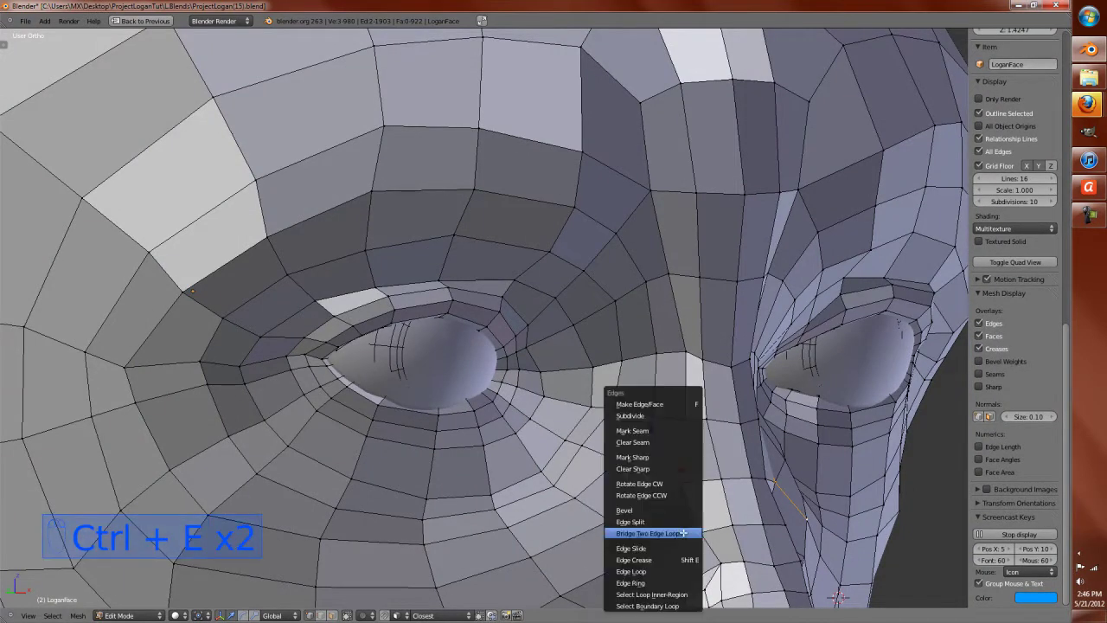
pyautogui.click(674, 547)
pyautogui.click(661, 538)
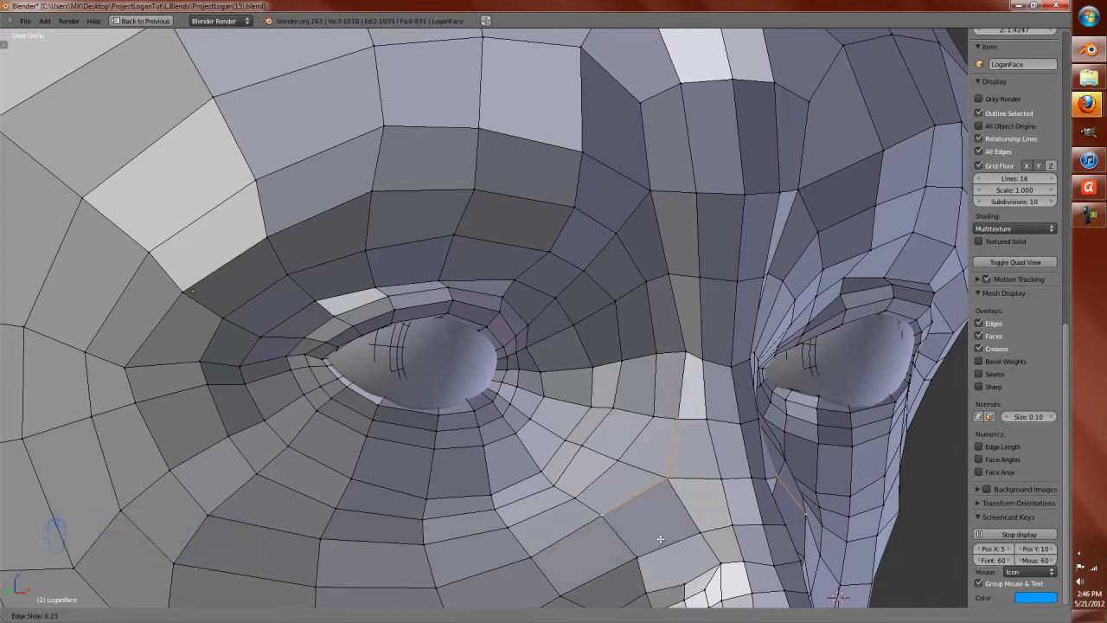
pyautogui.scroll(-2, 662, 539)
pyautogui.press('KP_1')
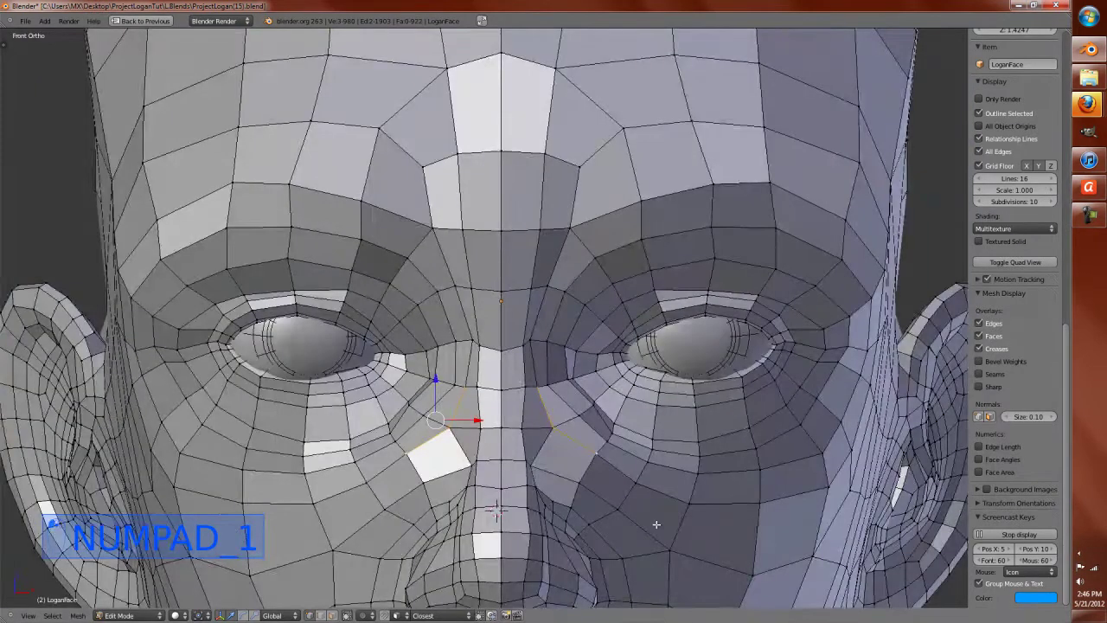
# Step: Pull the row of edges across the lower forehead between the brows forward and check the shaded head from the front
pyautogui.moveTo(489, 424); pyautogui.dragTo(497, 373, button='middle')
pyautogui.scroll(4, 497, 372)
pyautogui.keyDown('alt'); pyautogui.rightClick(533, 356); pyautogui.keyUp('alt')
pyautogui.rightClick(546, 252)
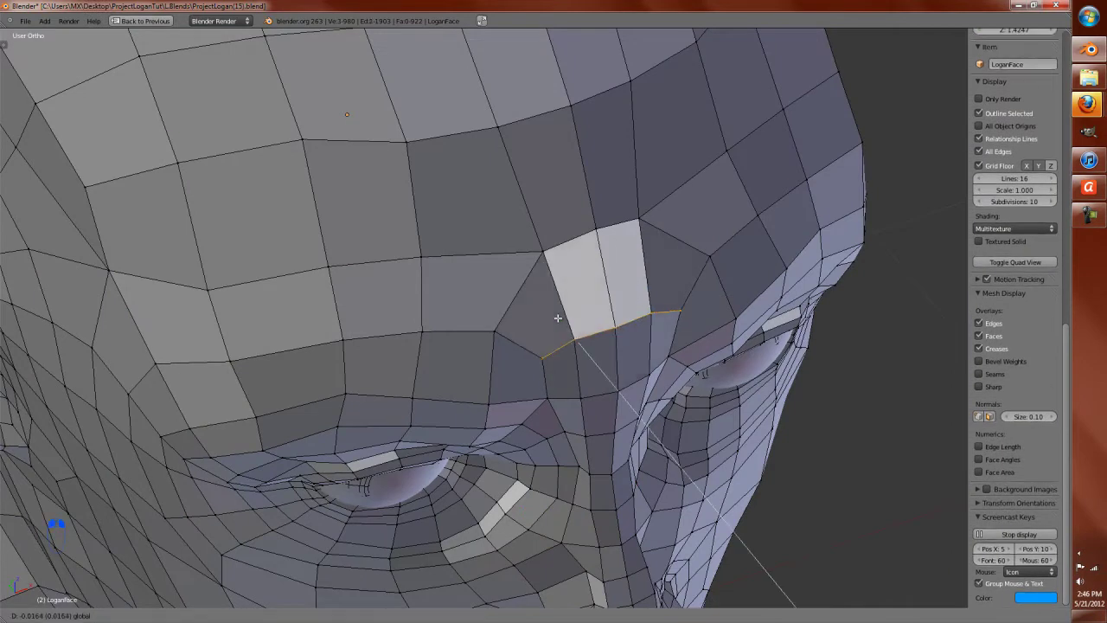
pyautogui.rightClick(585, 225)
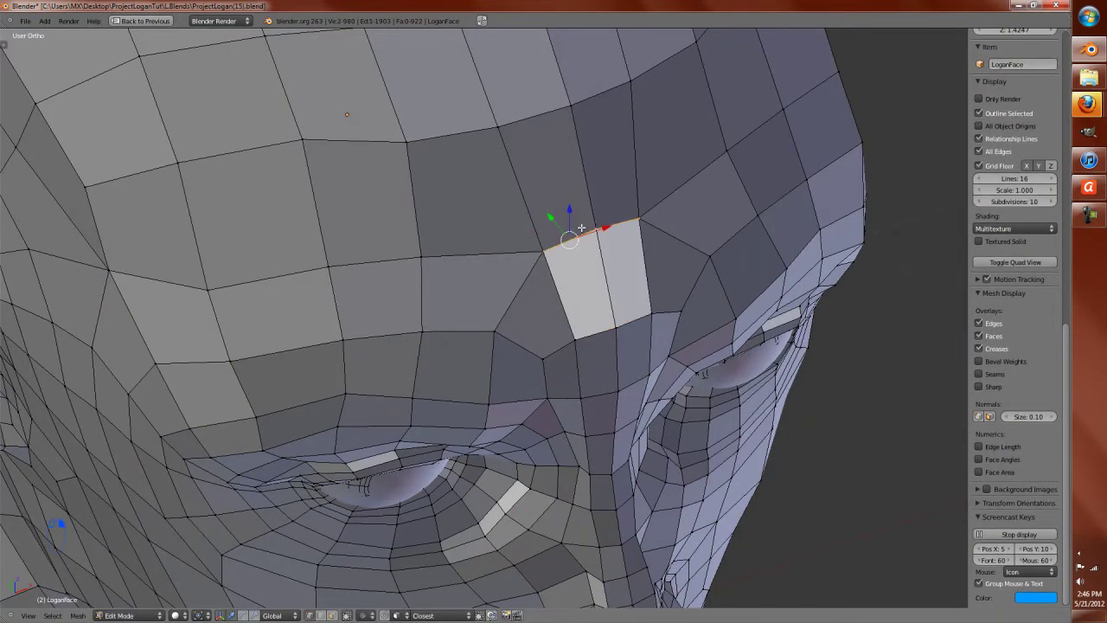
pyautogui.scroll(-3, 549, 220)
pyautogui.moveTo(553, 260); pyautogui.dragTo(647, 421, button='middle')
pyautogui.press('Tab')
pyautogui.press('KP_1')
pyautogui.scroll(-3, 520, 437)
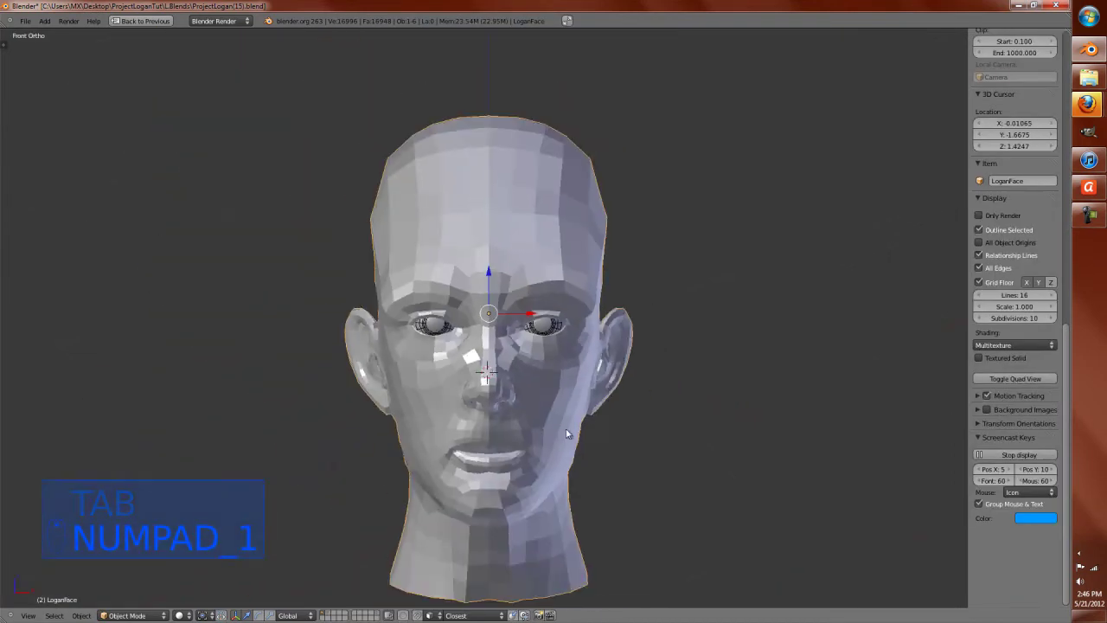
# Step: Pull the two edges beside the nose root at the inner brow forward and check the shaded head
pyautogui.scroll(5, 521, 432)
pyautogui.press('Tab')
pyautogui.moveTo(540, 388); pyautogui.dragTo(585, 280, button='middle')
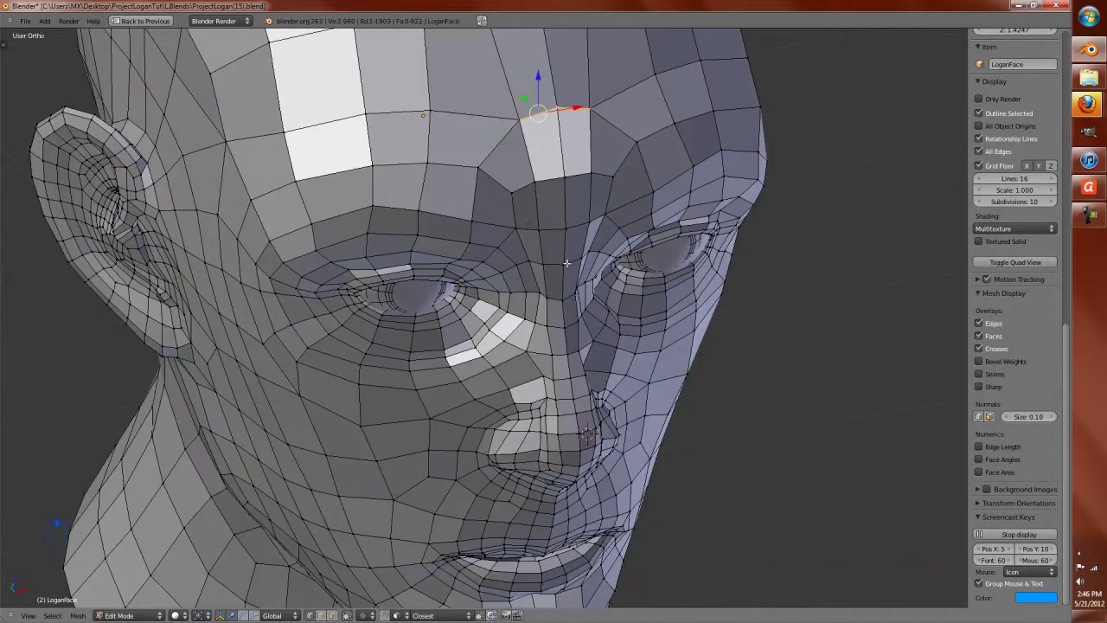
pyautogui.rightClick(514, 229)
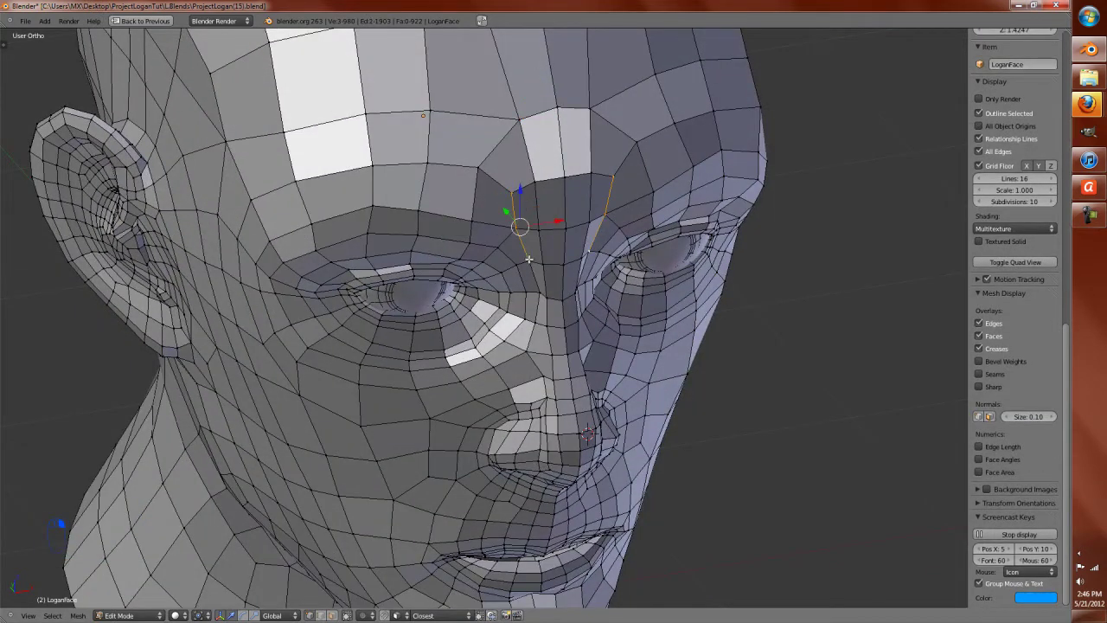
pyautogui.moveTo(528, 258); pyautogui.dragTo(551, 268, button='middle')
pyautogui.press('g')
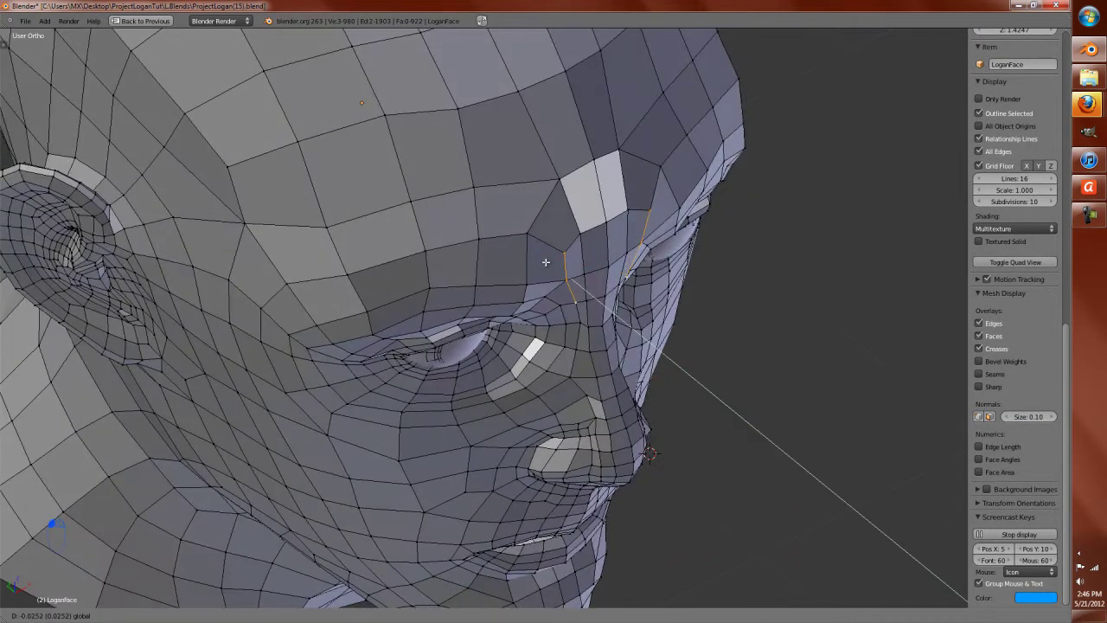
pyautogui.click(544, 259)
pyautogui.press('Tab')
pyautogui.moveTo(584, 335); pyautogui.dragTo(539, 300, button='middle')
pyautogui.scroll(-3, 538, 299)
pyautogui.moveTo(510, 346)
pyautogui.mouseDown(button='middle')
pyautogui.moveTo(467, 325)
pyautogui.moveTo(525, 332)
pyautogui.mouseUp(button='middle')
pyautogui.scroll(-3, 525, 332)
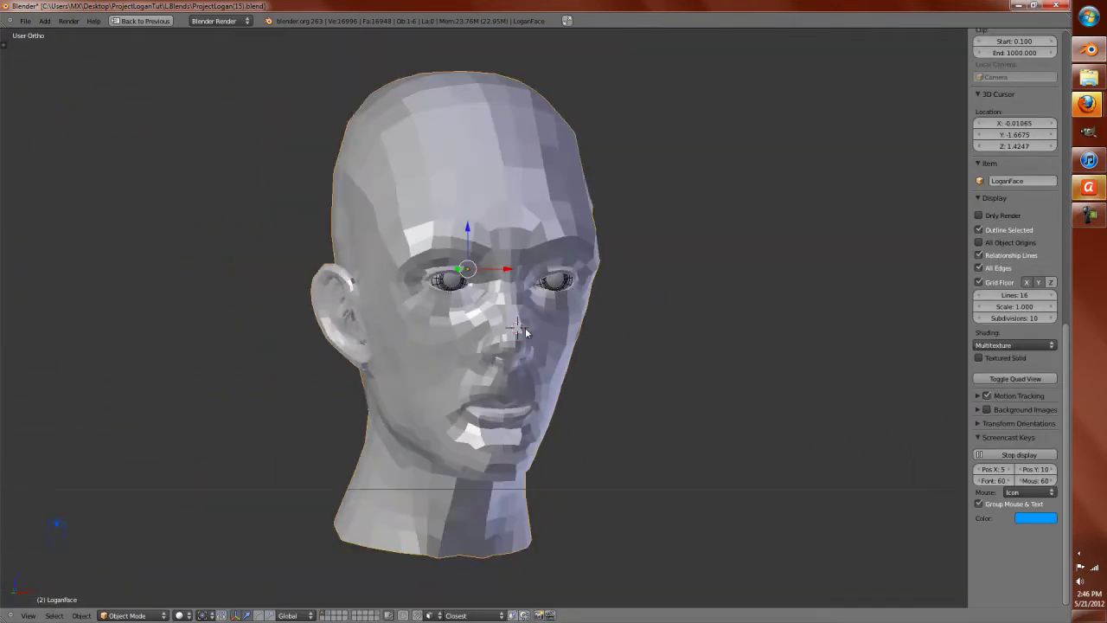
# Step: Move the vertex above the outer eye corner inward toward the eye in front view
pyautogui.press('KP_1')
pyautogui.scroll(8, 525, 327)
pyautogui.press('Tab')
pyautogui.scroll(2, 622, 441)
pyautogui.keyDown('shift'); pyautogui.moveTo(353, 450); pyautogui.dragTo(329, 312, button='middle'); pyautogui.keyUp('shift')
pyautogui.rightClick(239, 362)
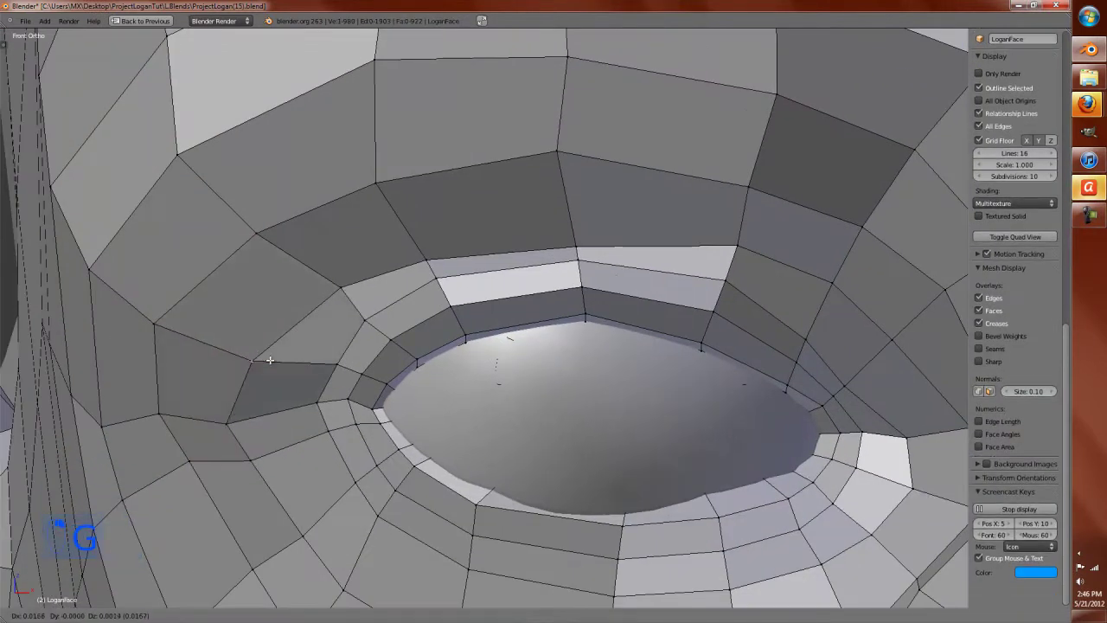
# Step: Edge-slide the edges below and outside the outer eye corner away from the eye to even out the loops
pyautogui.scroll(-2, 229, 422)
pyautogui.scroll(-2, 230, 422)
pyautogui.moveTo(229, 422); pyautogui.dragTo(459, 428, button='middle')
pyautogui.scroll(3, 381, 425)
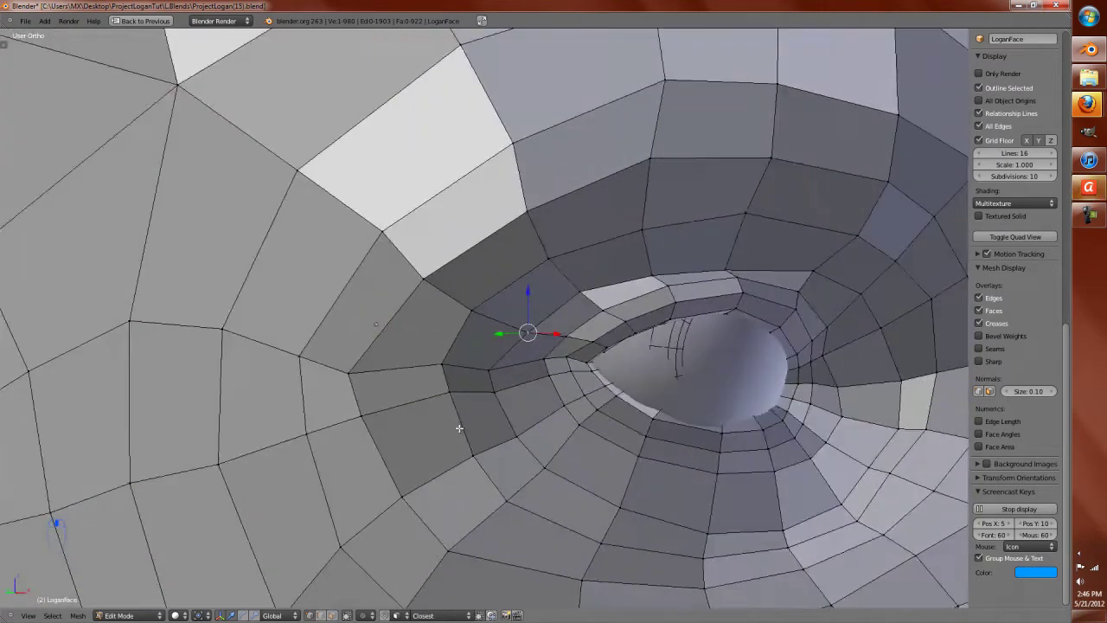
pyautogui.keyDown('shift'); pyautogui.rightClick(486, 463); pyautogui.keyUp('shift')
pyautogui.hotkey('ctrl', 'e')
pyautogui.click(520, 513)
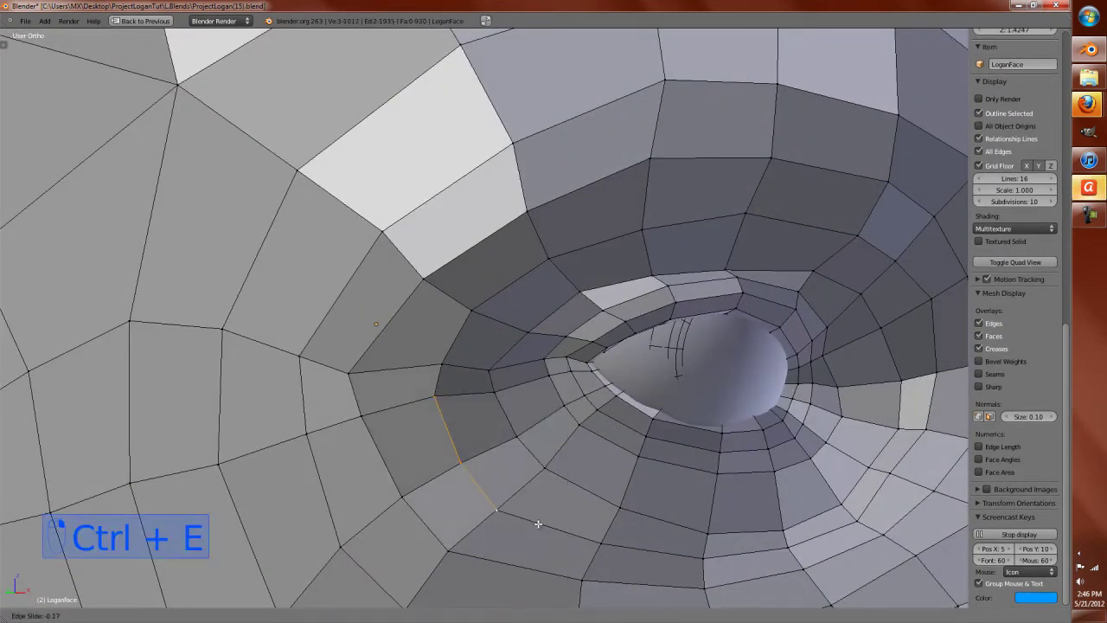
pyautogui.click(504, 381)
# Step: Slide the vertex beside the outer eye corner outward along its edge
pyautogui.rightClick(499, 377)
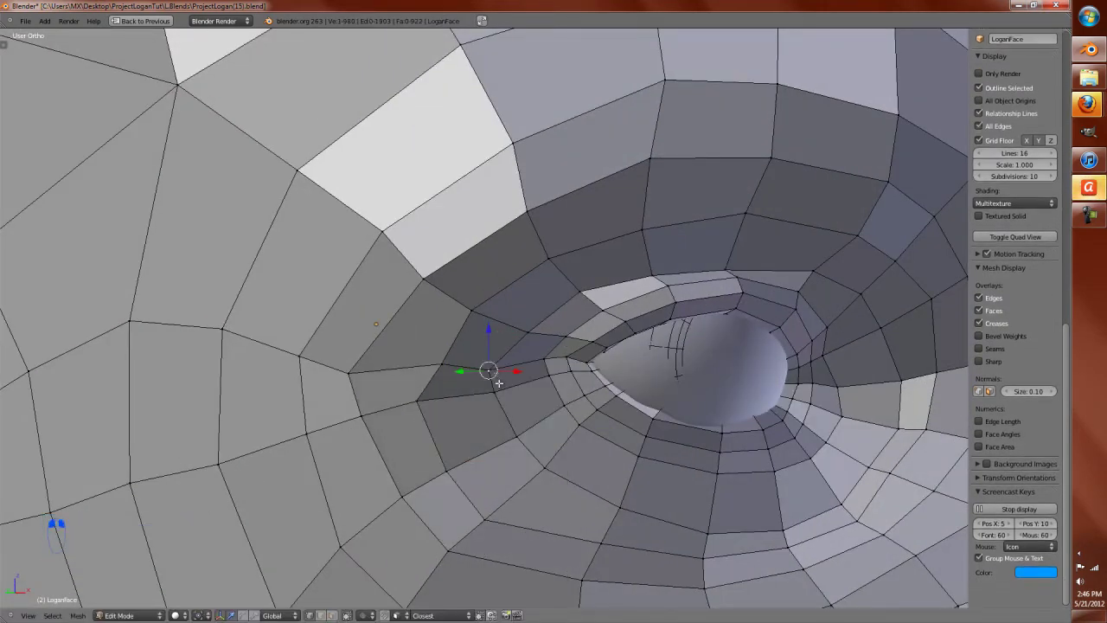
pyautogui.hotkey('ctrl', 'e')
pyautogui.click(616, 508)
# Step: Restore the multi-window layout and examine the eyelid crease of both eyes in the reference photo
pyautogui.press('Tab')
pyautogui.scroll(-5, 593, 521)
pyautogui.press('KP_1')
pyautogui.hotkey('ctrl', 'Up')
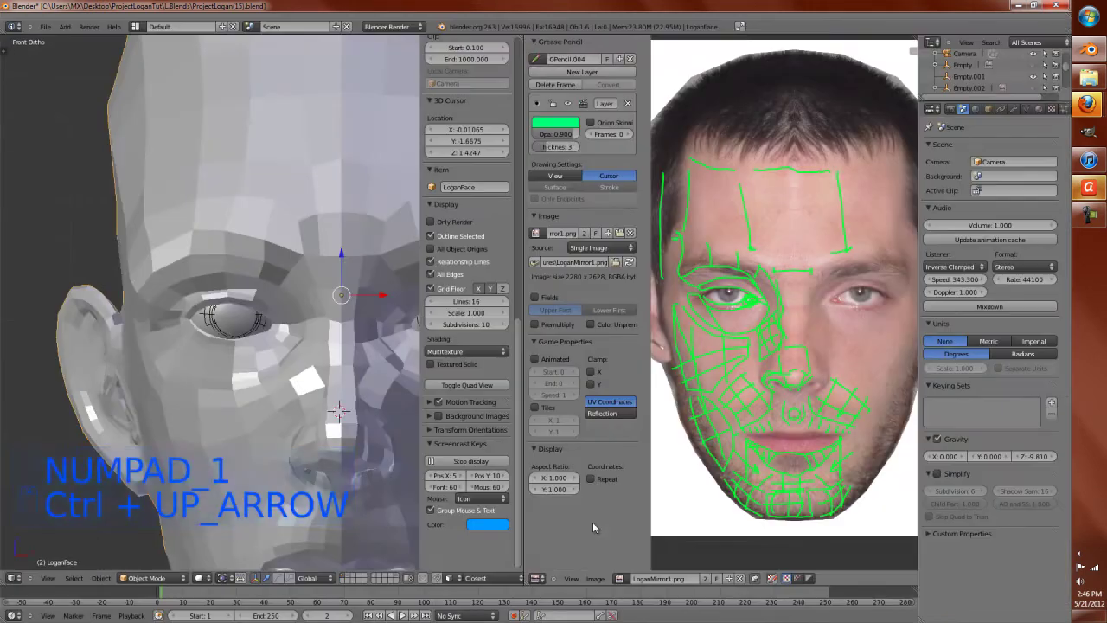
pyautogui.scroll(6, 864, 421)
pyautogui.scroll(4, 864, 422)
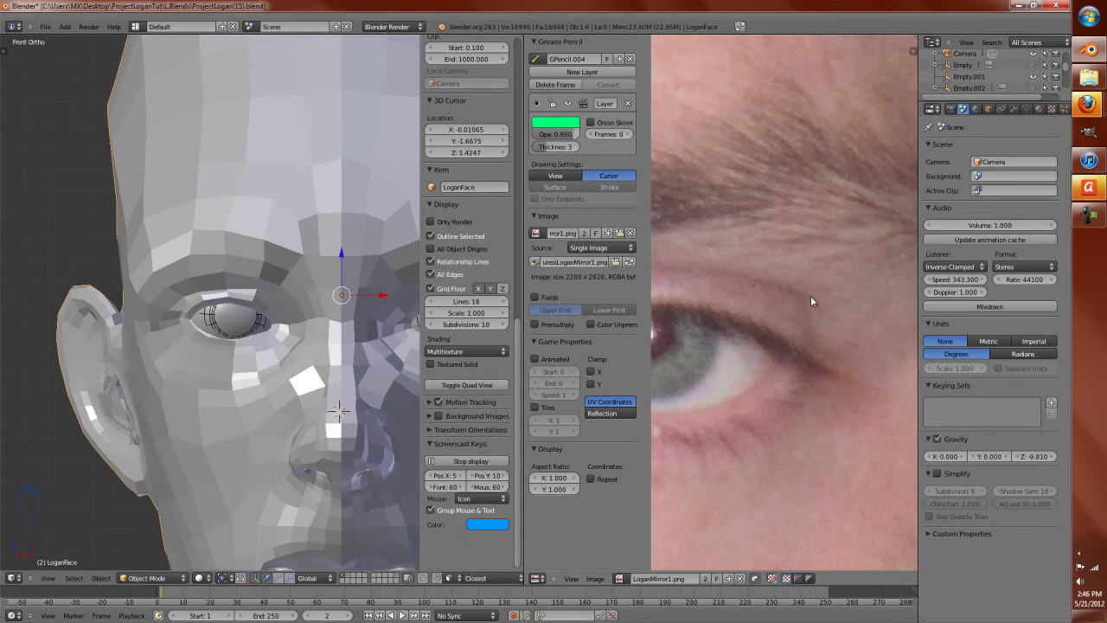
pyautogui.scroll(-6, 810, 296)
pyautogui.scroll(2, 799, 315)
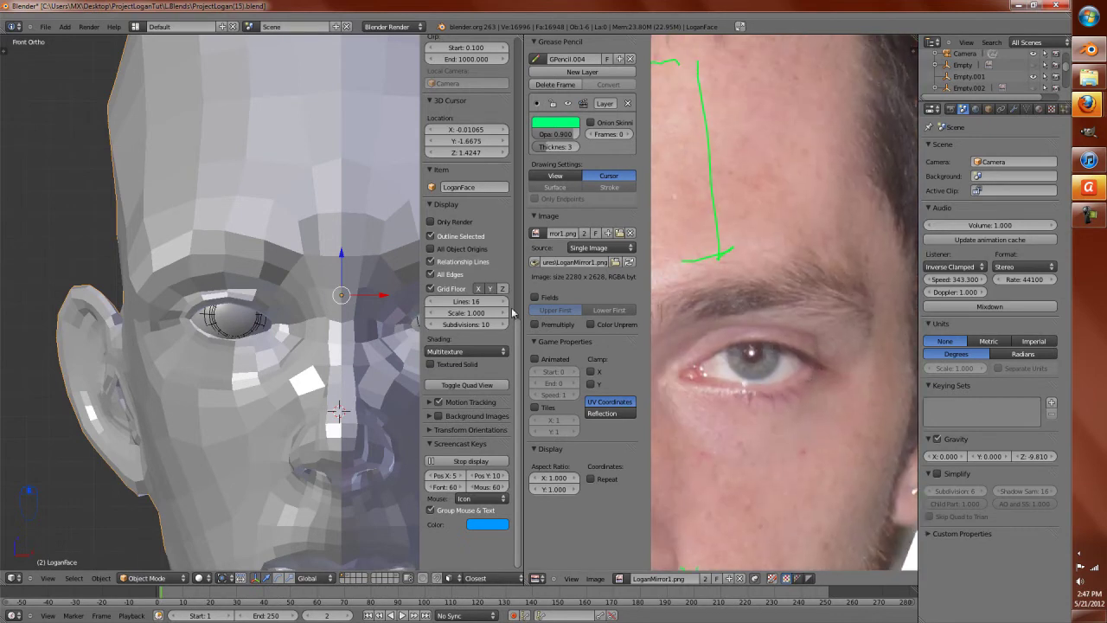
# Step: Rip the row of edges along the upper eyelid crease, from outer to inner corner, and move it slightly down along Z
pyautogui.scroll(5, 161, 318)
pyautogui.press('Tab')
pyautogui.scroll(3, 215, 273)
pyautogui.rightClick(114, 290)
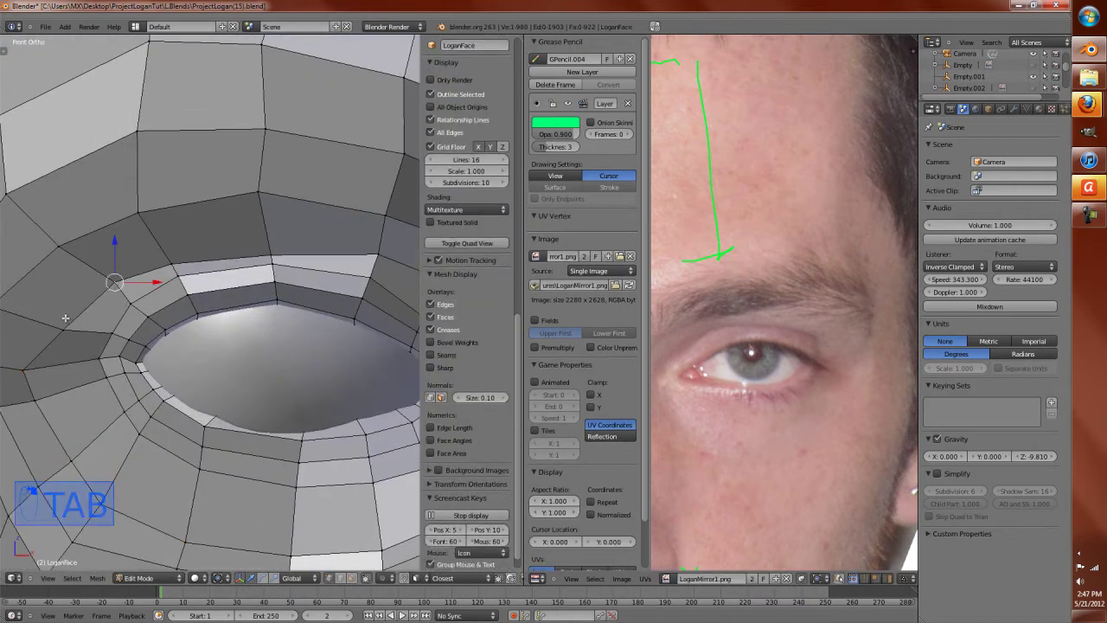
pyautogui.hotkey('ctrl', 'z')
pyautogui.keyDown('shift'); pyautogui.rightClick(259, 259); pyautogui.keyUp('shift')
pyautogui.keyDown('shift'); pyautogui.rightClick(370, 256); pyautogui.keyUp('shift')
pyautogui.moveTo(370, 256); pyautogui.dragTo(369, 256, button='middle')
pyautogui.hotkey('ctrl', 'Up')
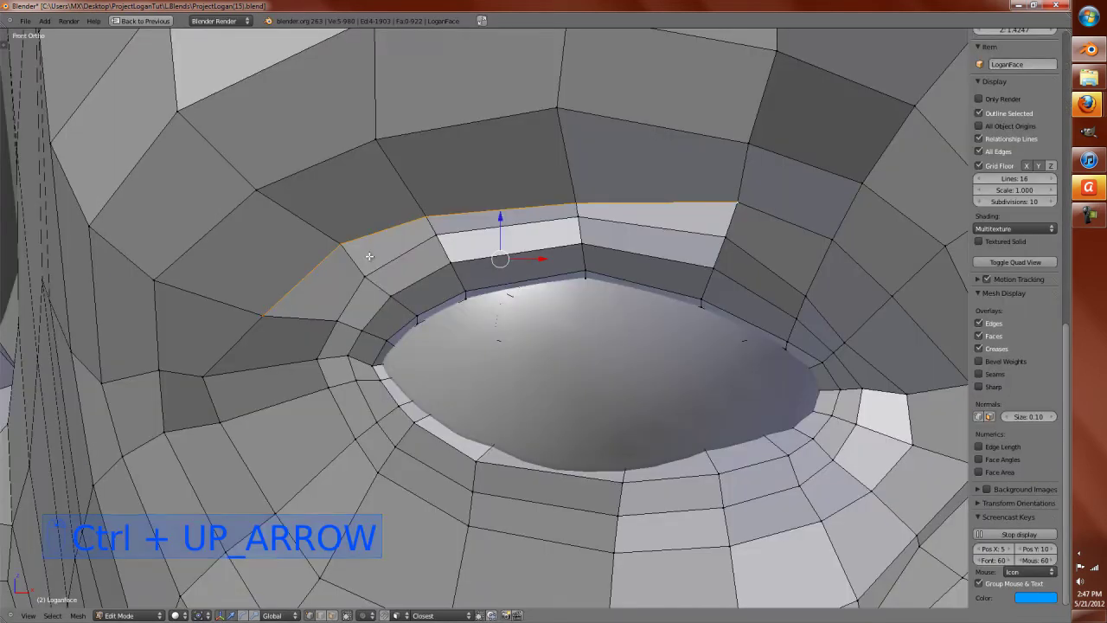
pyautogui.keyDown('shift'); pyautogui.rightClick(830, 246); pyautogui.keyUp('shift')
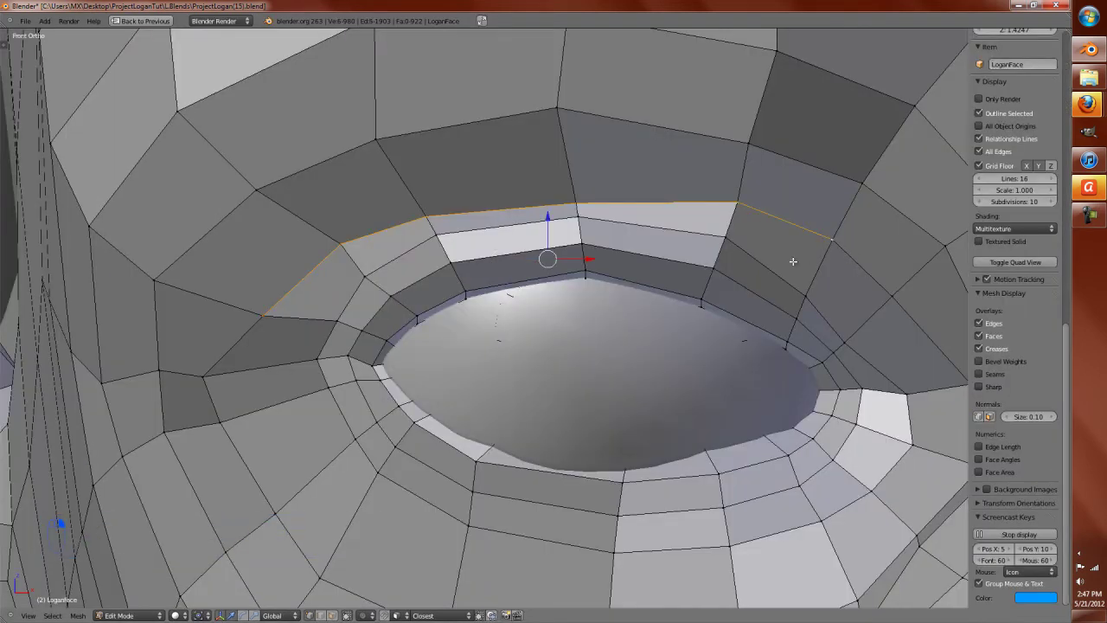
pyautogui.press('v')
pyautogui.press('z')
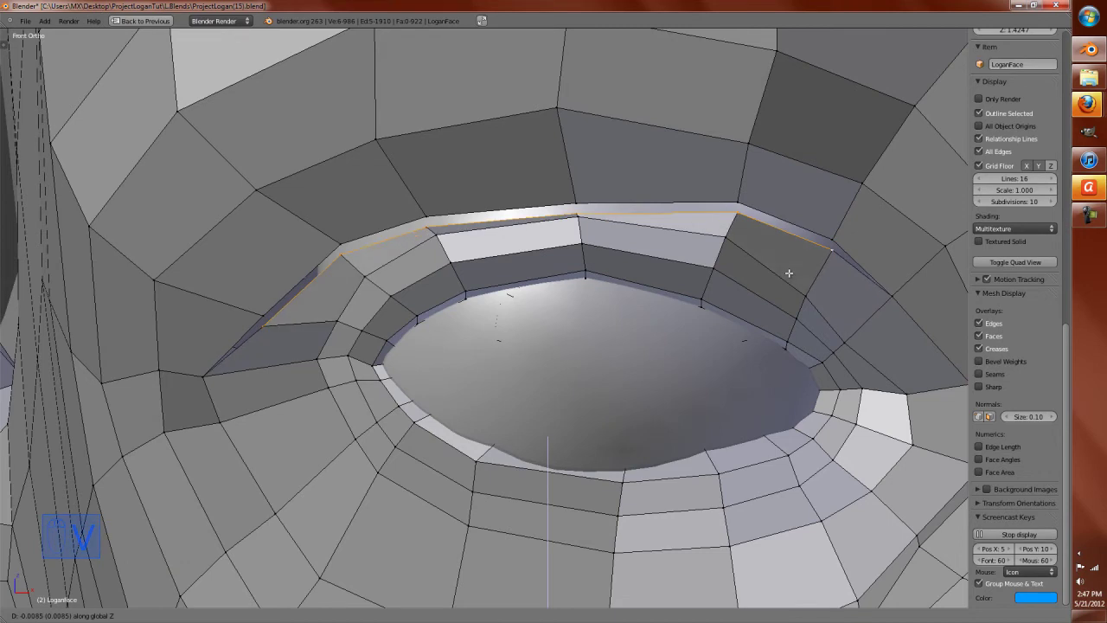
pyautogui.click(789, 269)
# Step: Switch to edge selection and fill the two outermost segments of the ripped eyelid gap with faces
pyautogui.scroll(3, 789, 269)
pyautogui.keyDown('shift'); pyautogui.moveTo(190, 265); pyautogui.dragTo(423, 377, button='middle'); pyautogui.keyUp('shift')
pyautogui.hotkey('ctrl', 'Tab')
pyautogui.click(407, 385)
pyautogui.rightClick(403, 368)
pyautogui.press('f')
pyautogui.rightClick(504, 285)
pyautogui.keyDown('shift'); pyautogui.rightClick(531, 294); pyautogui.keyUp('shift')
pyautogui.press('f')
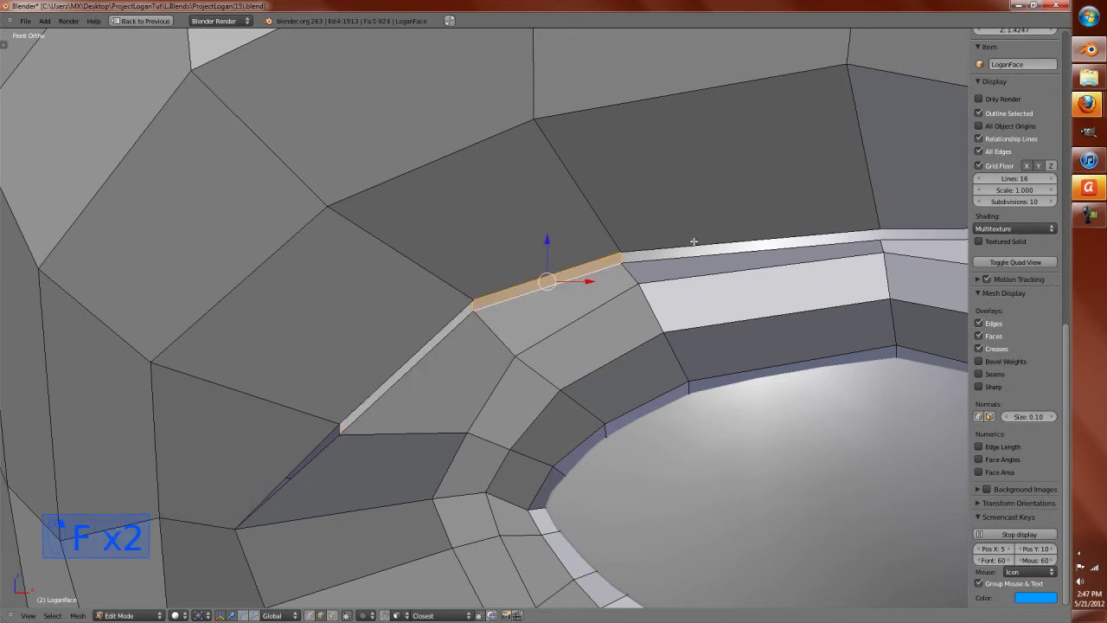
# Step: Fill the remaining three segments of the eyelid gap, over the middle and inner part of the eye, with faces
pyautogui.rightClick(694, 258)
pyautogui.keyDown('shift'); pyautogui.rightClick(695, 258); pyautogui.keyUp('shift')
pyautogui.press('f')
pyautogui.rightClick(923, 232)
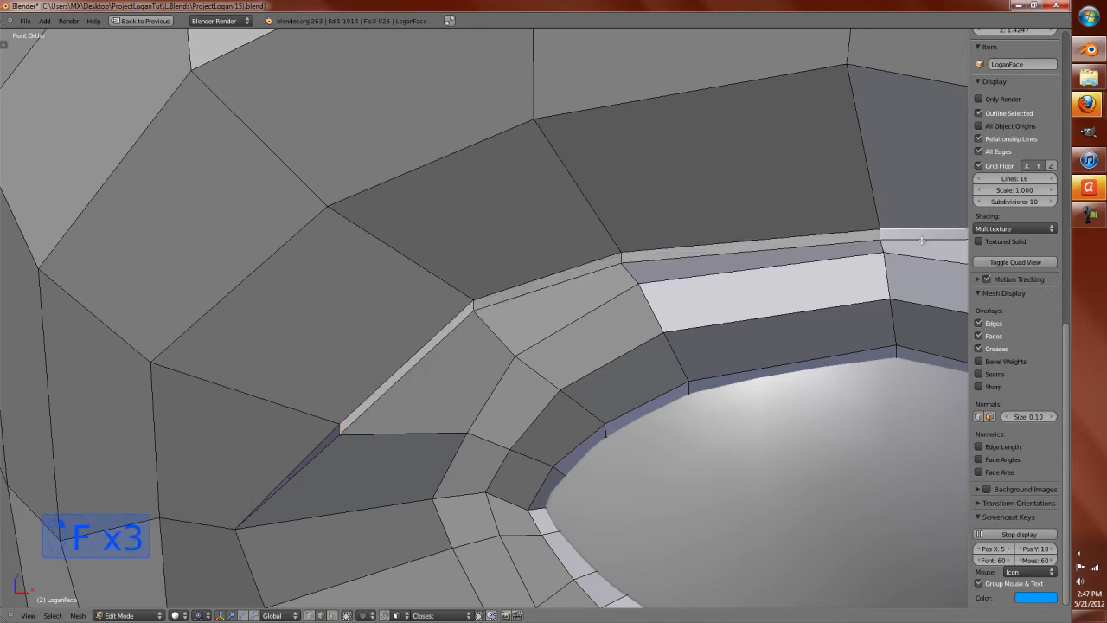
pyautogui.press('f')
pyautogui.moveTo(921, 240); pyautogui.dragTo(805, 318, button='middle')
pyautogui.scroll(3, 805, 318)
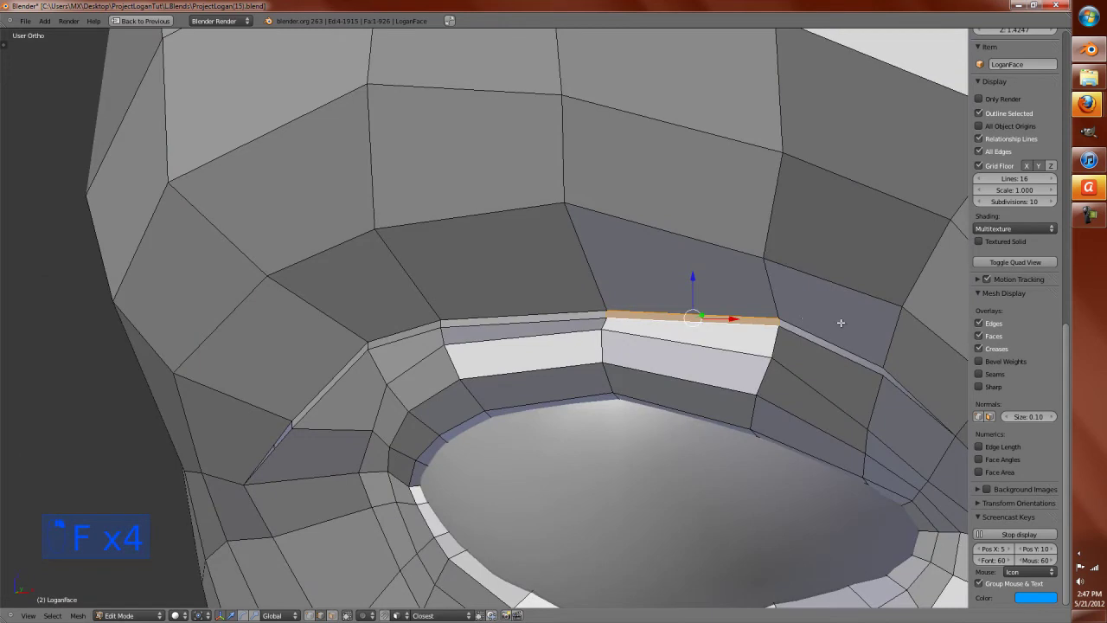
pyautogui.rightClick(830, 361)
pyautogui.press('f')
# Step: Add a loop cut lengthwise along the narrow face strip of the upper eyelid crease
pyautogui.scroll(2, 831, 347)
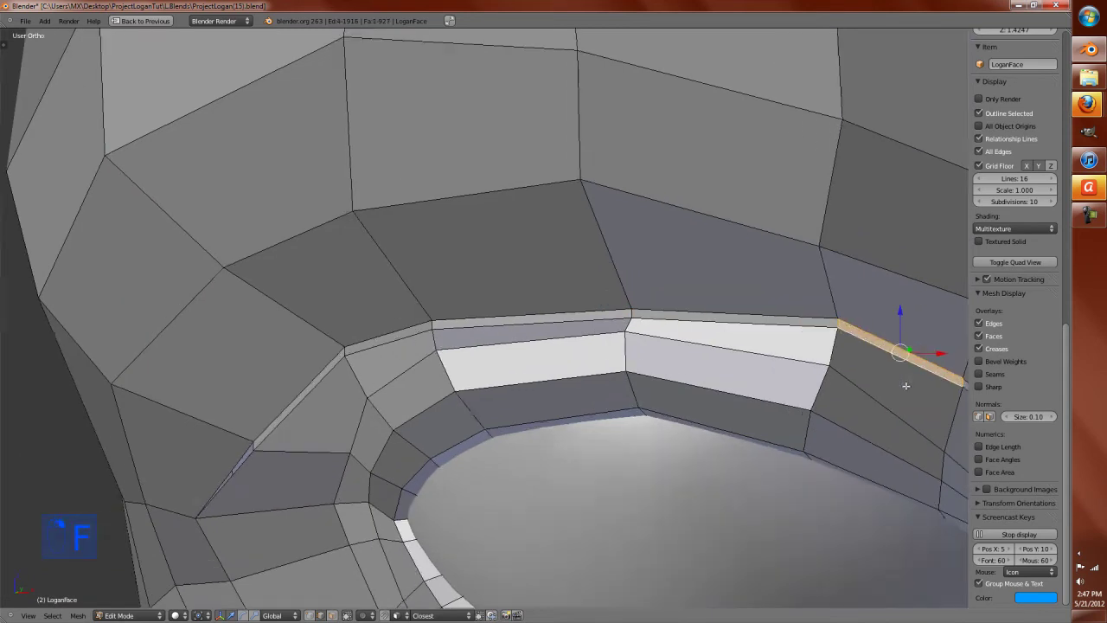
pyautogui.keyDown('shift'); pyautogui.moveTo(830, 348); pyautogui.dragTo(586, 346, button='middle'); pyautogui.keyUp('shift')
pyautogui.scroll(2, 699, 357)
pyautogui.hotkey('ctrl', 'r')
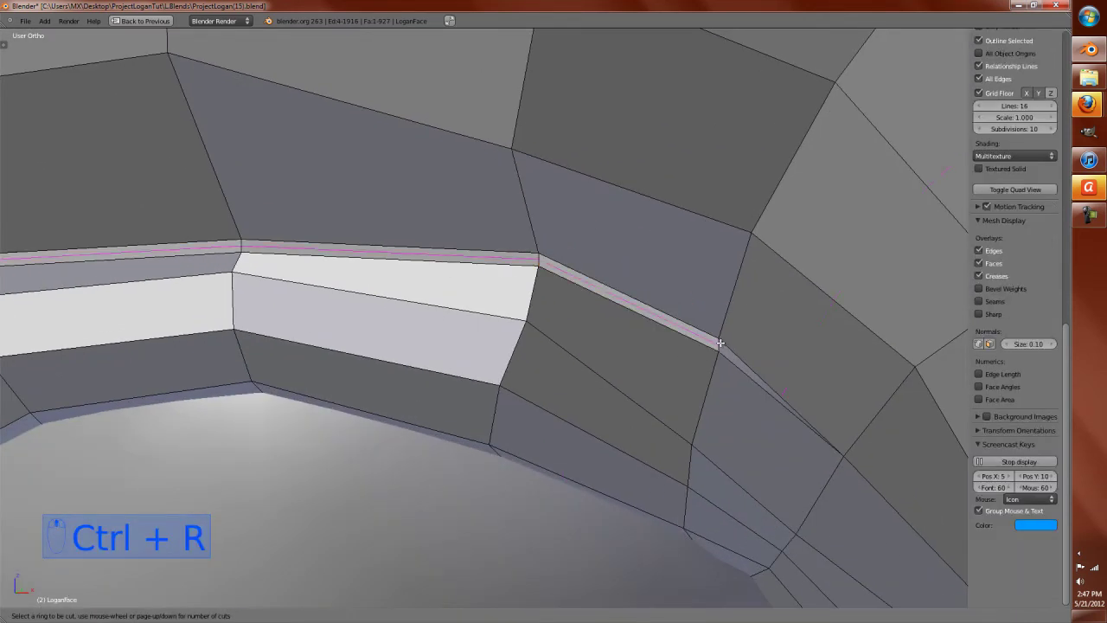
pyautogui.click(735, 346)
pyautogui.click(741, 343)
# Step: Close the narrow gaps at the inner and outer ends of the eyelid crease strip with faces
pyautogui.press('d')
pyautogui.scroll(-4, 738, 343)
pyautogui.scroll(3, 724, 347)
pyautogui.press('f')
pyautogui.scroll(-3, 623, 363)
pyautogui.keyDown('shift'); pyautogui.moveTo(371, 383); pyautogui.dragTo(508, 365, button='middle'); pyautogui.keyUp('shift')
pyautogui.scroll(2, 509, 366)
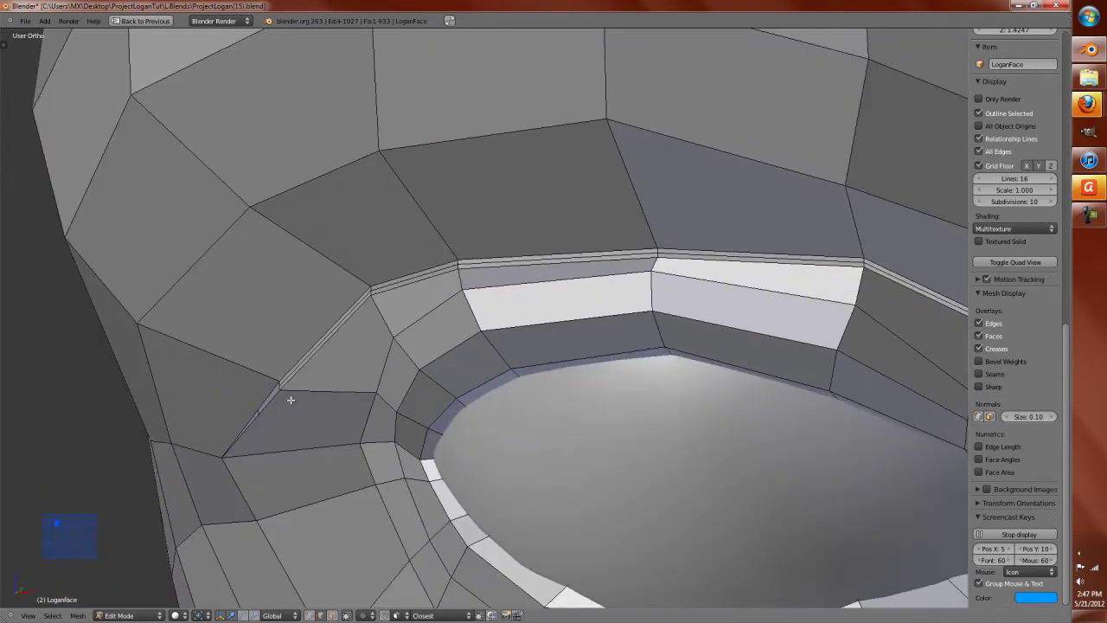
pyautogui.press('Tab')
pyautogui.scroll(-5, 481, 360)
pyautogui.scroll(-3, 516, 348)
pyautogui.press('KP_1')
pyautogui.scroll(2, 388, 430)
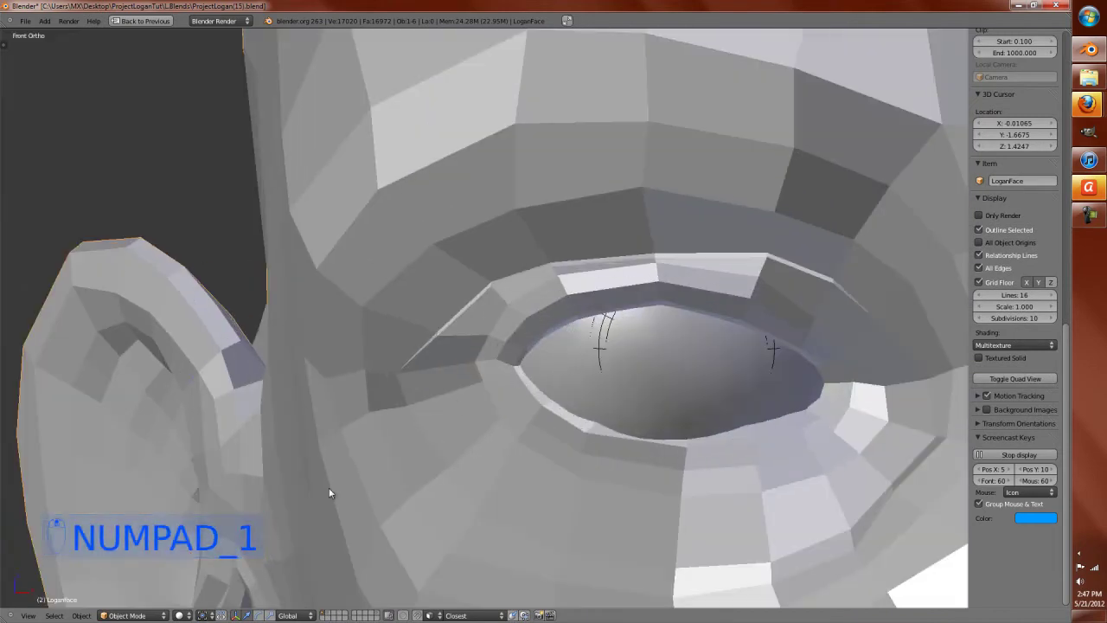
# Step: Switch to Sculpt Mode and spread the narrow faces at the outer end of the eyelid crease with the brush
pyautogui.scroll(2, 334, 451)
pyautogui.press('Tab')
pyautogui.moveTo(450, 366); pyautogui.dragTo(496, 355, button='middle')
pyautogui.click(122, 615)
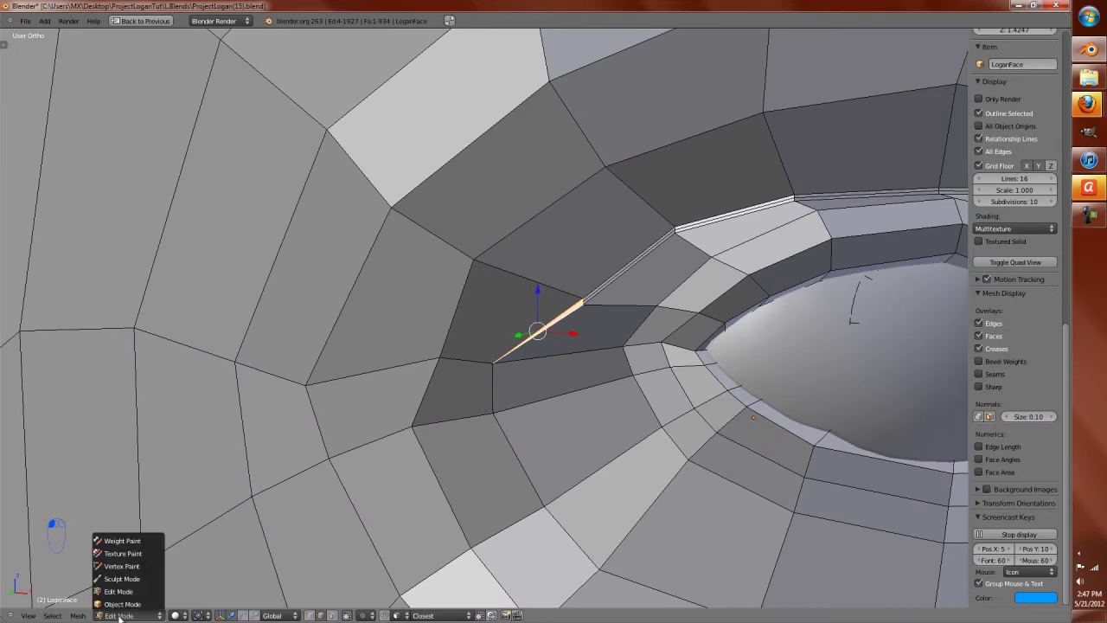
pyautogui.click(121, 578)
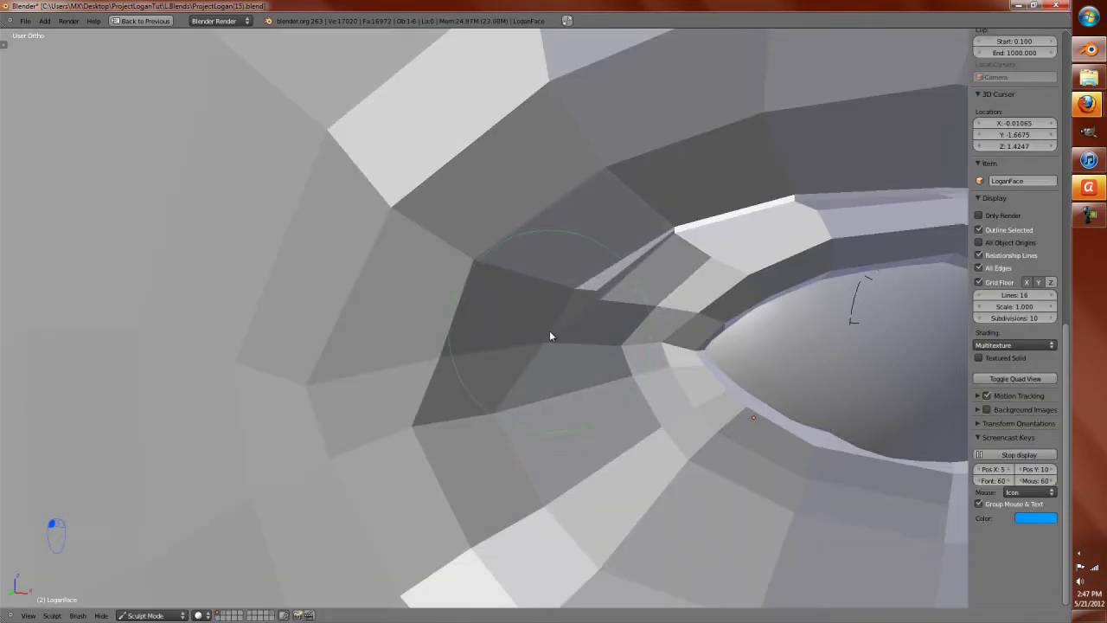
pyautogui.scroll(-3, 568, 327)
pyautogui.press('KP_1')
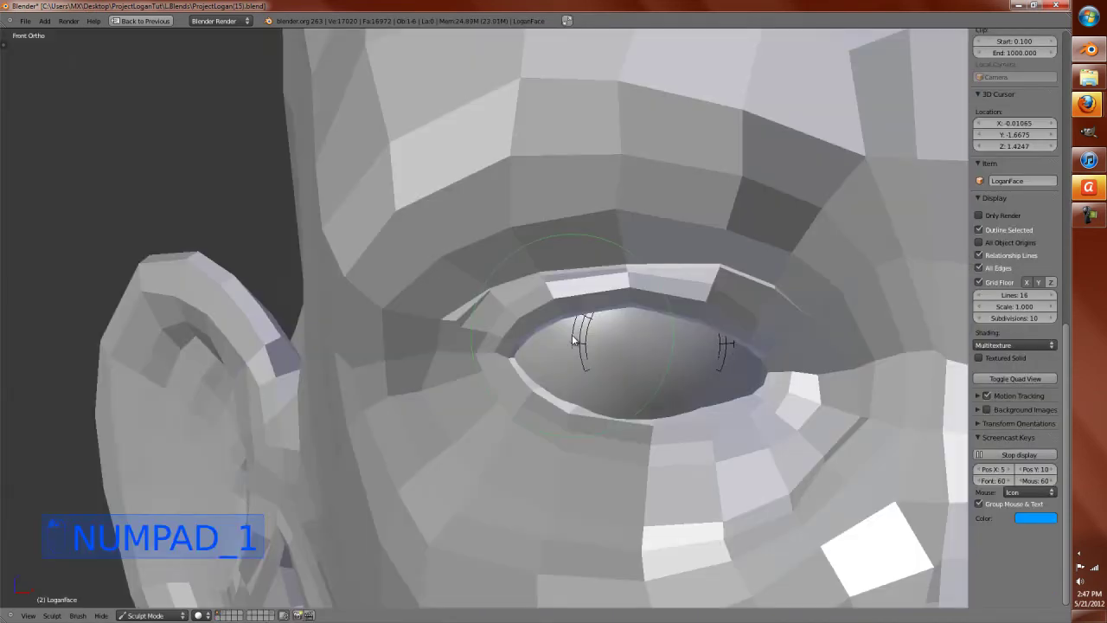
pyautogui.scroll(3, 563, 329)
# Step: Switch to Edit Mode with vertex selection and move the vertices at the outer end of the eyelid crease down toward the eye corner
pyautogui.press('Tab')
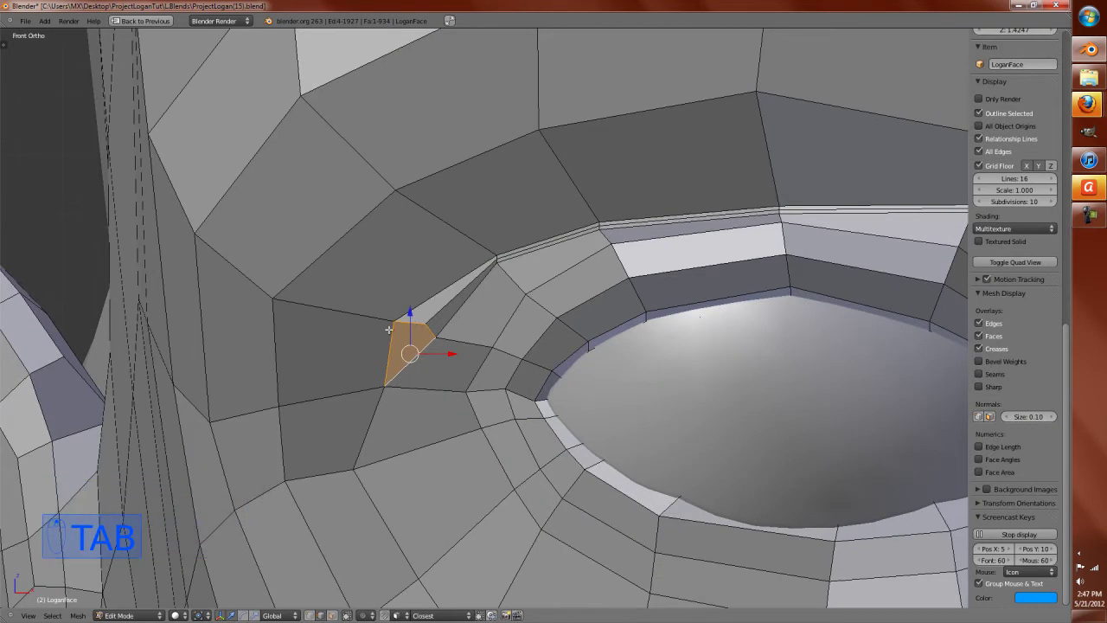
pyautogui.rightClick(386, 331)
pyautogui.hotkey('ctrl', 'Tab')
pyautogui.click(390, 323)
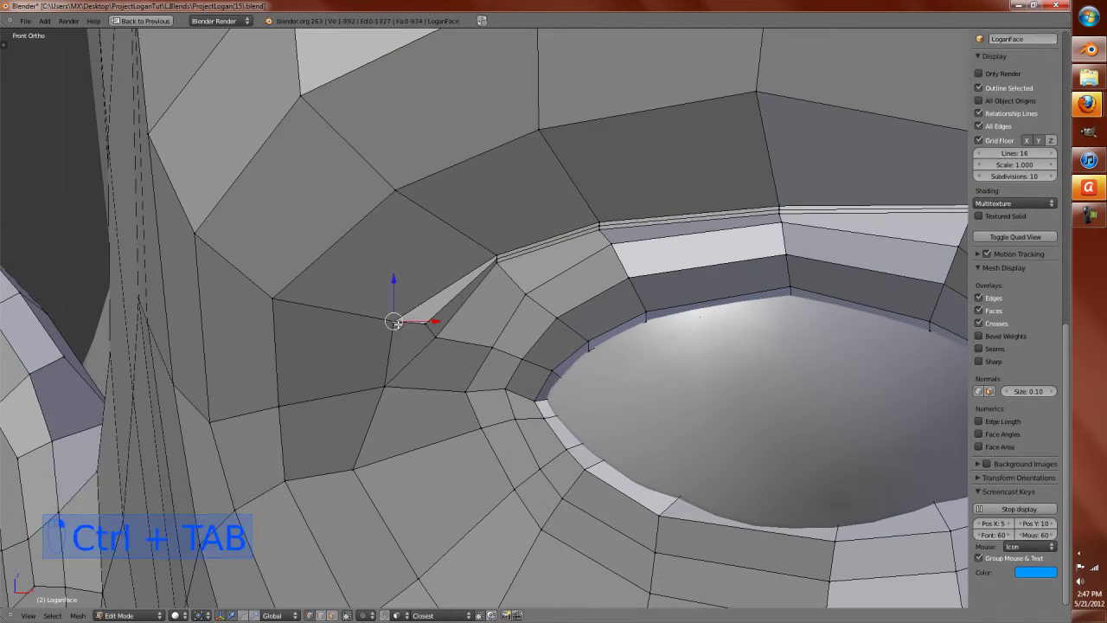
pyautogui.rightClick(437, 337)
pyautogui.press('g')
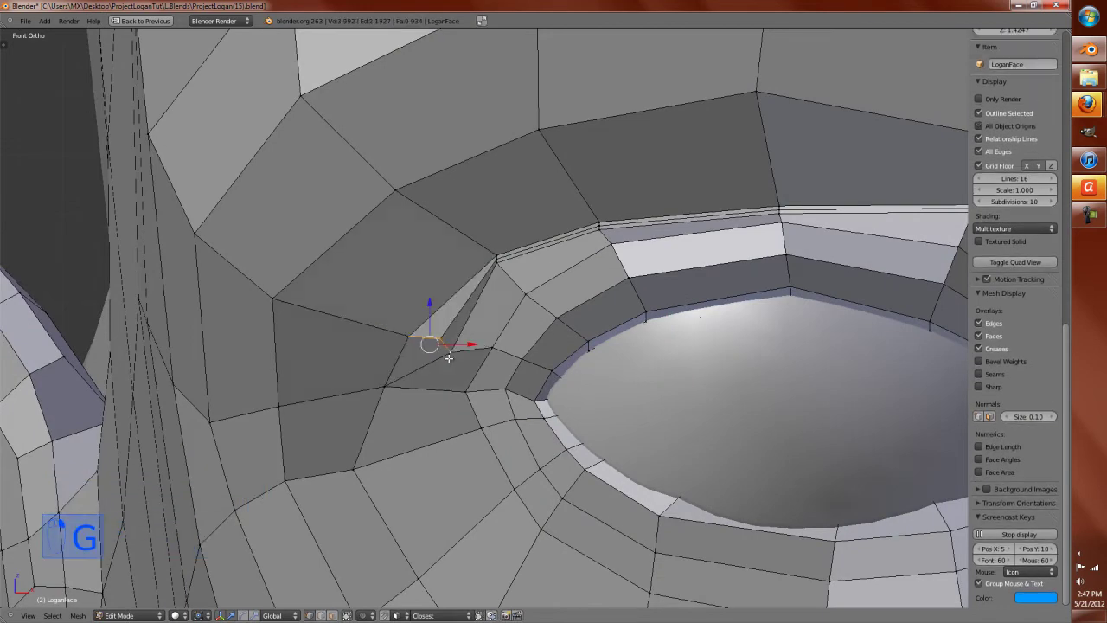
pyautogui.click(449, 353)
pyautogui.press('g')
pyautogui.click(442, 343)
# Step: Adjust the depth of the outer crease vertex and shift it sideways toward the eye in front view
pyautogui.moveTo(442, 343); pyautogui.dragTo(675, 510, button='middle')
pyautogui.press('g')
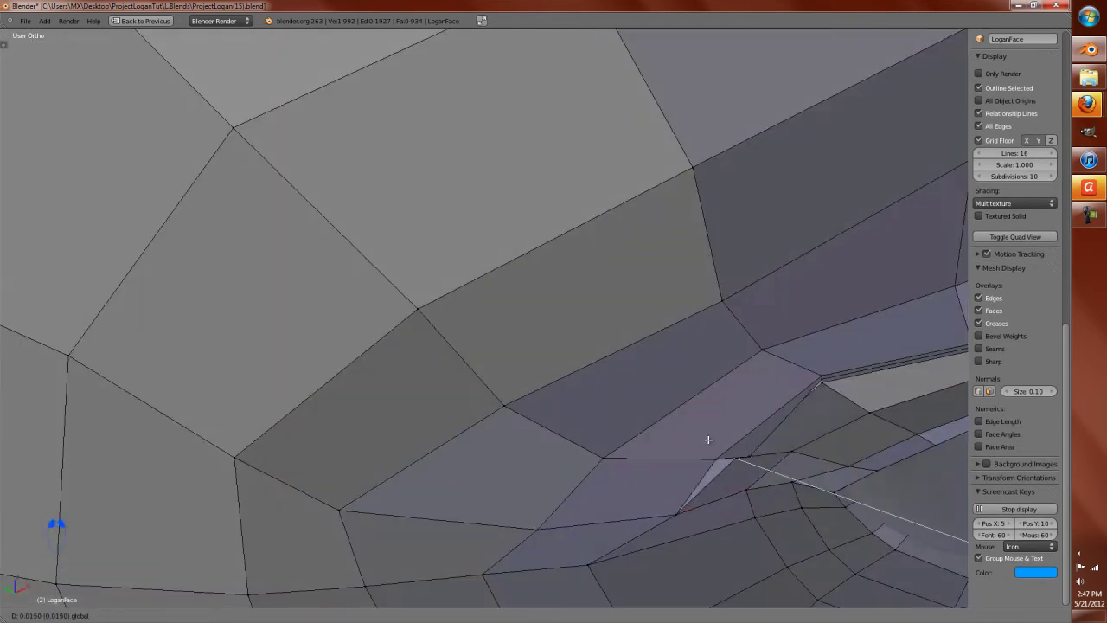
pyautogui.rightClick(716, 450)
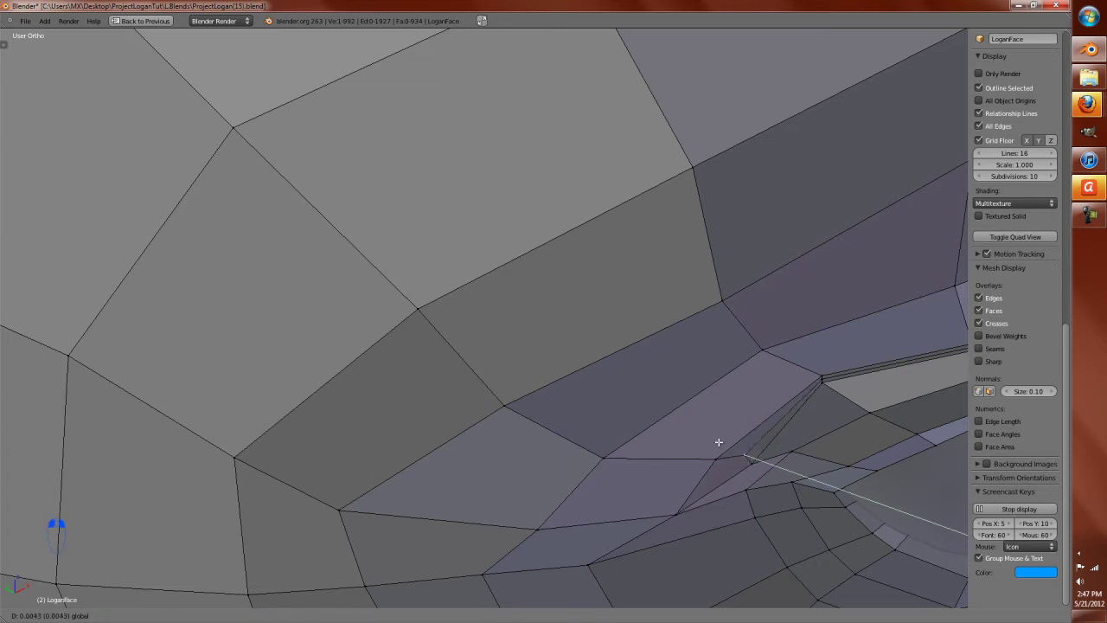
pyautogui.moveTo(715, 440); pyautogui.dragTo(697, 345, button='middle')
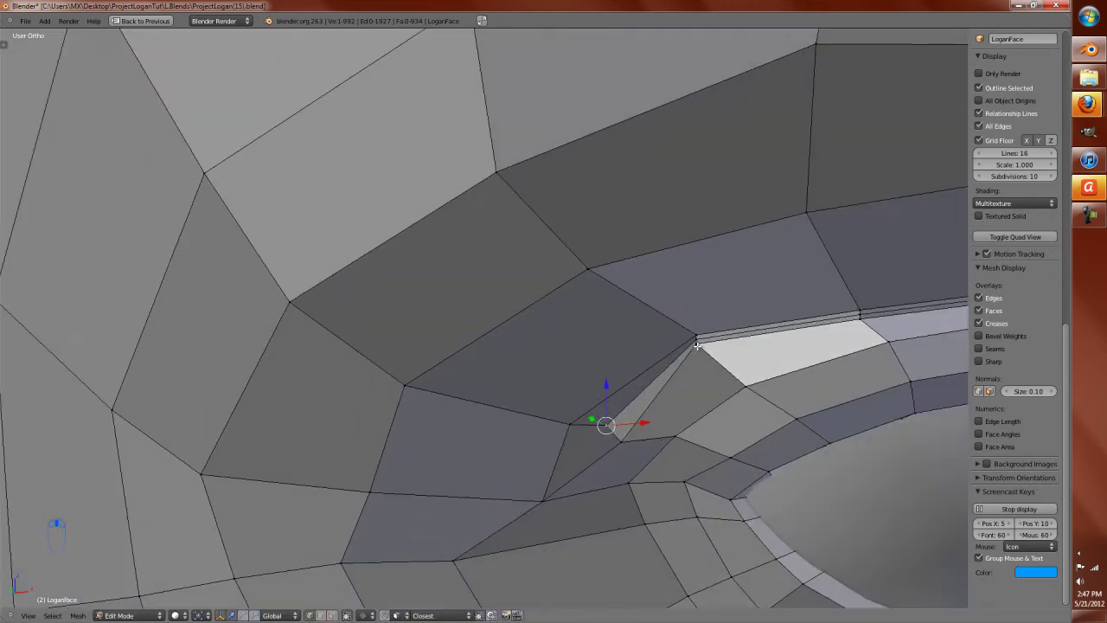
pyautogui.press('KP_1')
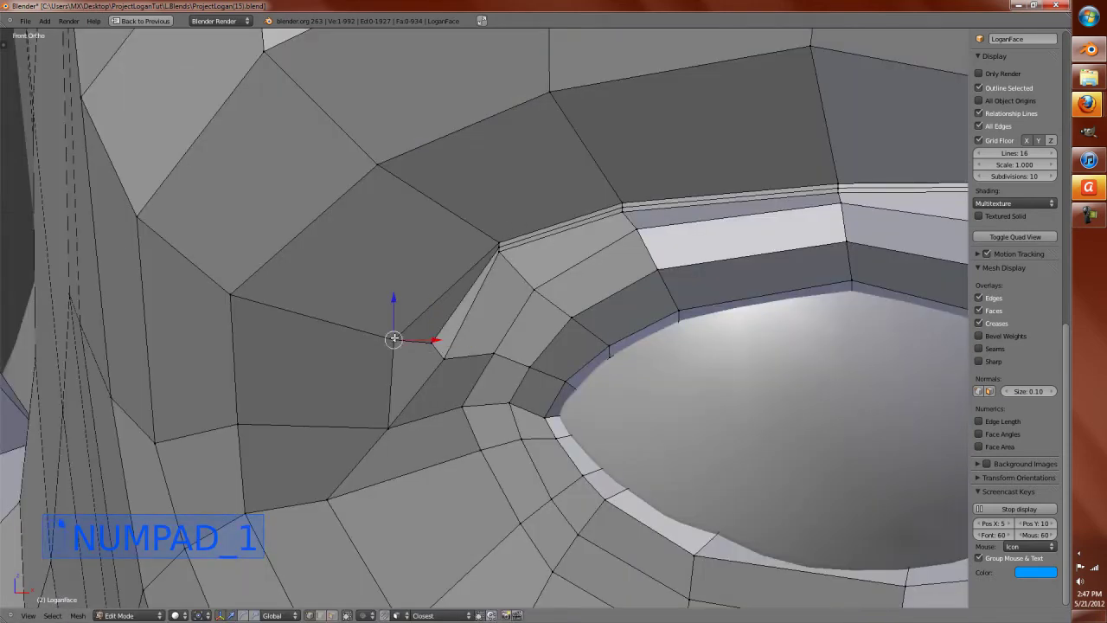
pyautogui.press('g')
pyautogui.click(416, 339)
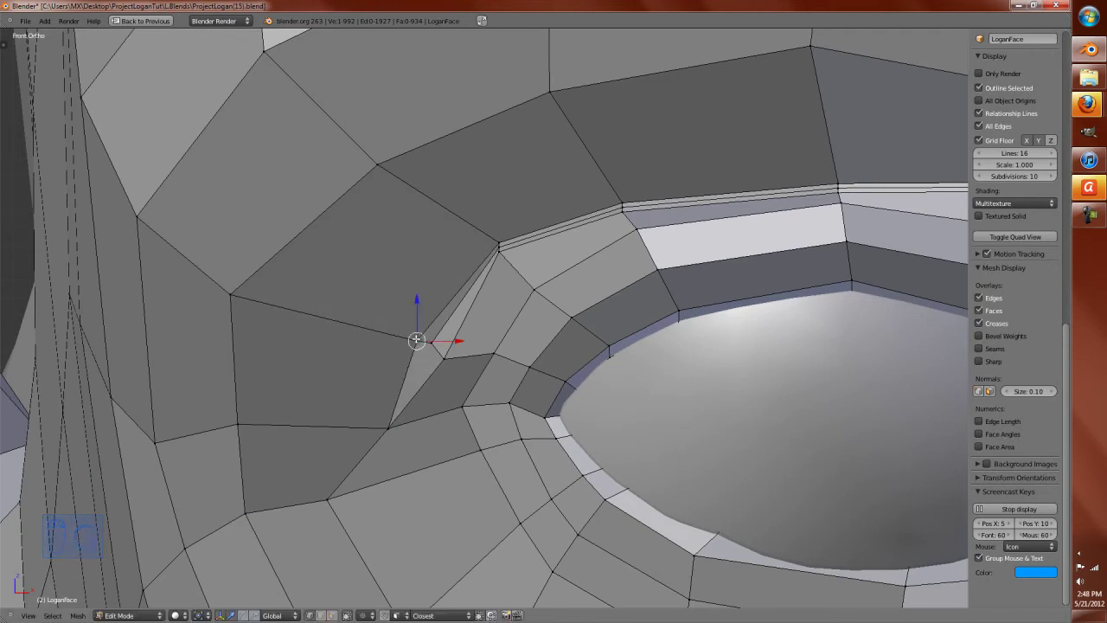
# Step: Raise the upper-edge vertices of the crease strip over the outer and middle part of the eye to widen the strip
pyautogui.rightClick(494, 232)
pyautogui.press('g')
pyautogui.click(489, 230)
pyautogui.rightClick(616, 192)
pyautogui.press('g')
pyautogui.press('g')
pyautogui.click(612, 186)
pyautogui.press('g')
pyautogui.click(835, 147)
# Step: Reposition the crease vertices above the inner part of the eye, bringing the middle row down close to the lower edge
pyautogui.keyDown('shift'); pyautogui.moveTo(814, 191); pyautogui.dragTo(483, 231, button='middle'); pyautogui.keyUp('shift')
pyautogui.rightClick(735, 222)
pyautogui.press('g')
pyautogui.click(743, 234)
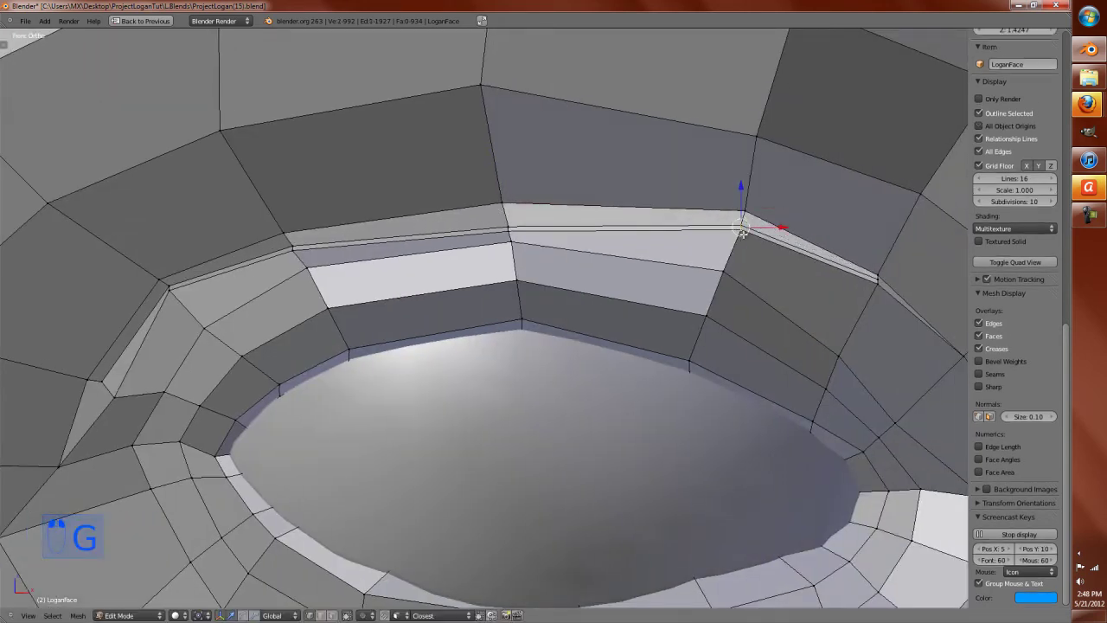
pyautogui.press('g')
pyautogui.click(729, 254)
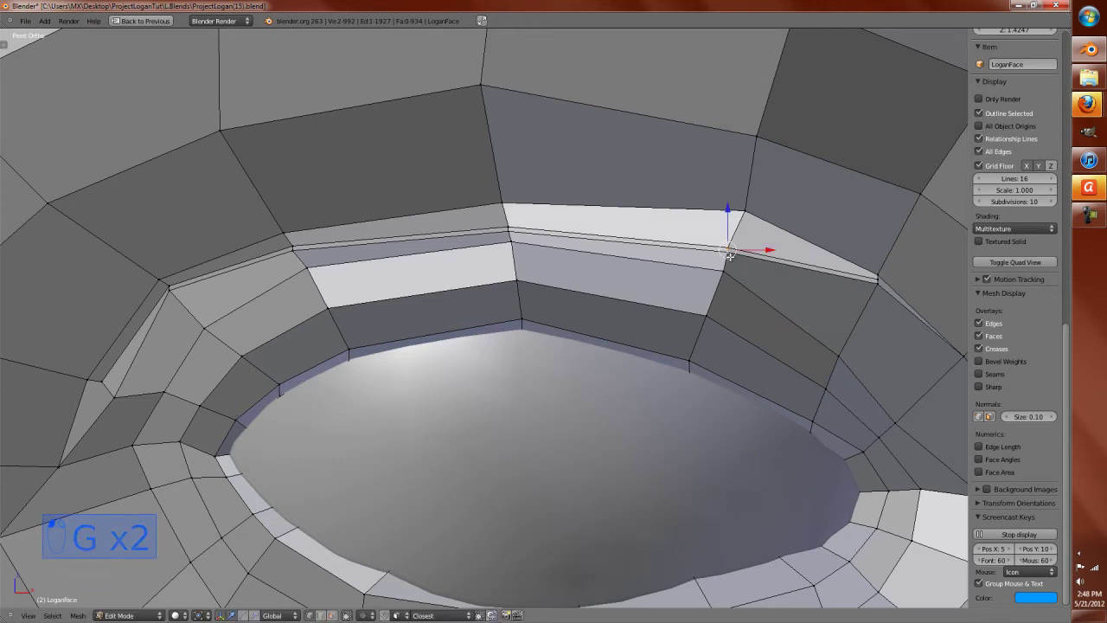
# Step: Inspect the reshaped crease from an angle in Sculpt Mode and undo the last change
pyautogui.scroll(-2, 728, 252)
pyautogui.moveTo(717, 250); pyautogui.dragTo(742, 284, button='middle')
pyautogui.rightClick(803, 427)
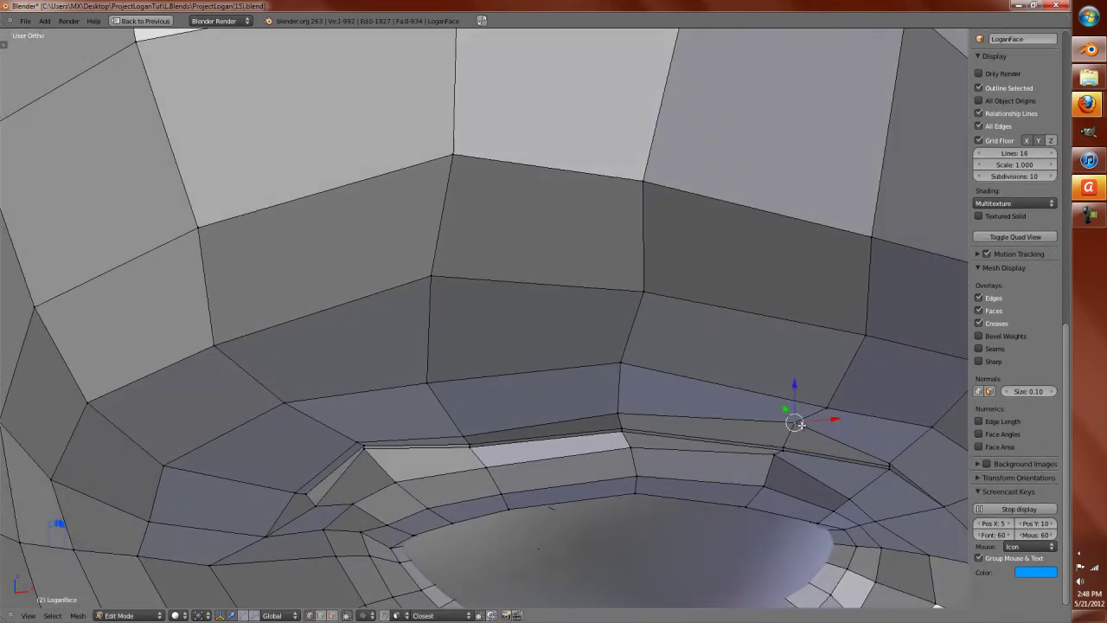
pyautogui.moveTo(795, 415)
pyautogui.mouseDown(button='middle')
pyautogui.moveTo(835, 390)
pyautogui.moveTo(806, 406)
pyautogui.moveTo(720, 297)
pyautogui.mouseUp(button='middle')
pyautogui.press('Tab')
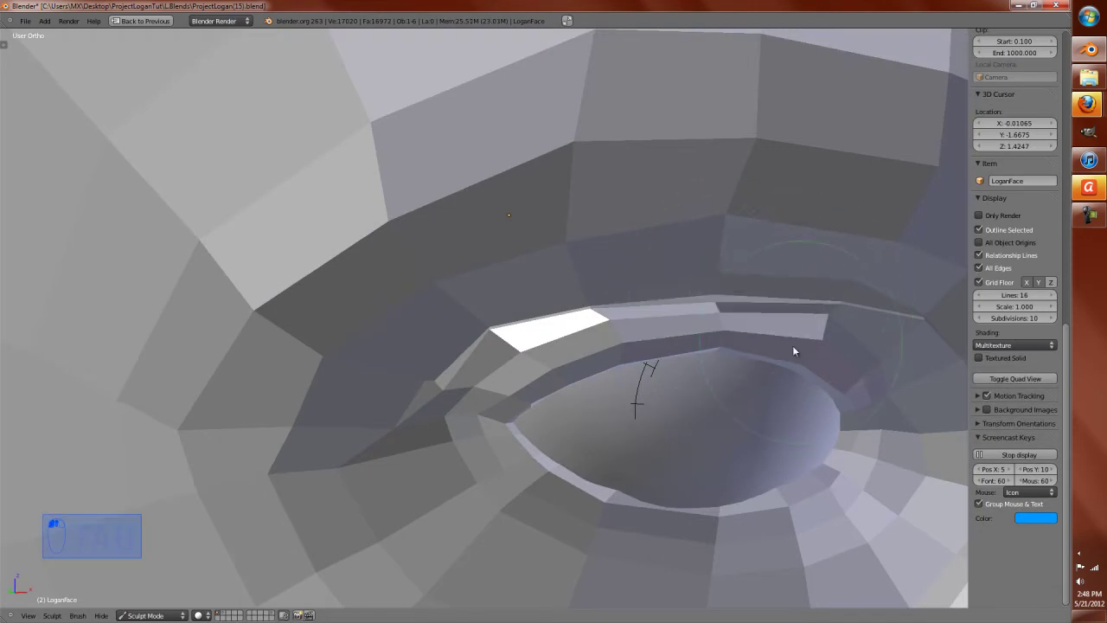
pyautogui.moveTo(808, 336); pyautogui.dragTo(750, 327, button='middle')
pyautogui.hotkey('ctrl', 'z')
pyautogui.press('KP_1')
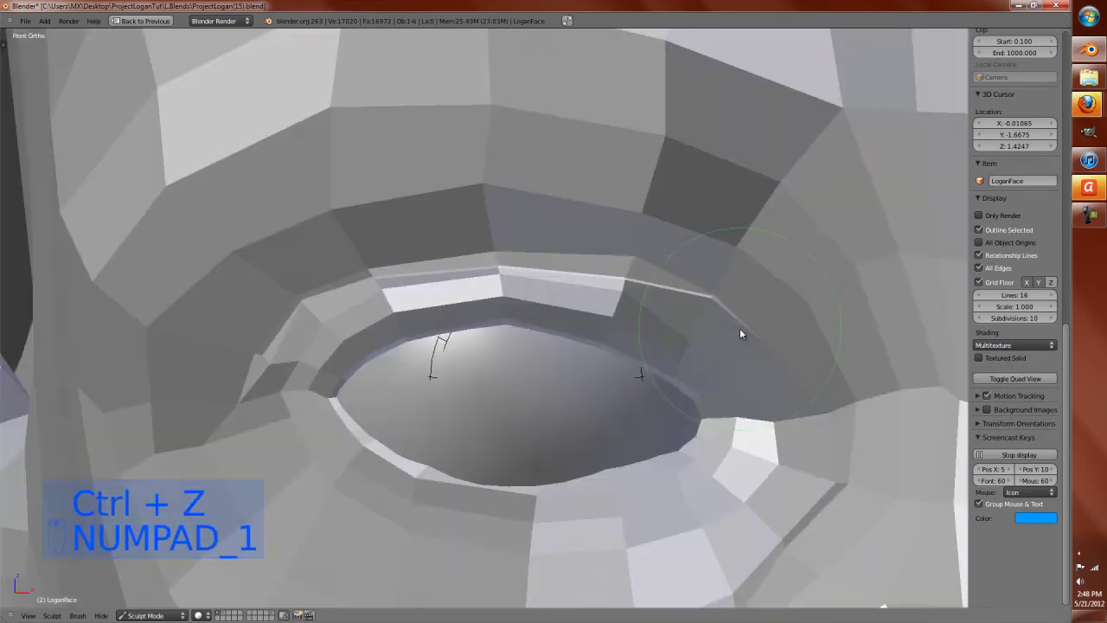
# Step: In Edit Mode, raise the middle crease vertices above the inner eye and shift the upper-edge vertex about 0.0185 in depth
pyautogui.press('Tab')
pyautogui.scroll(2, 484, 318)
pyautogui.rightClick(728, 247)
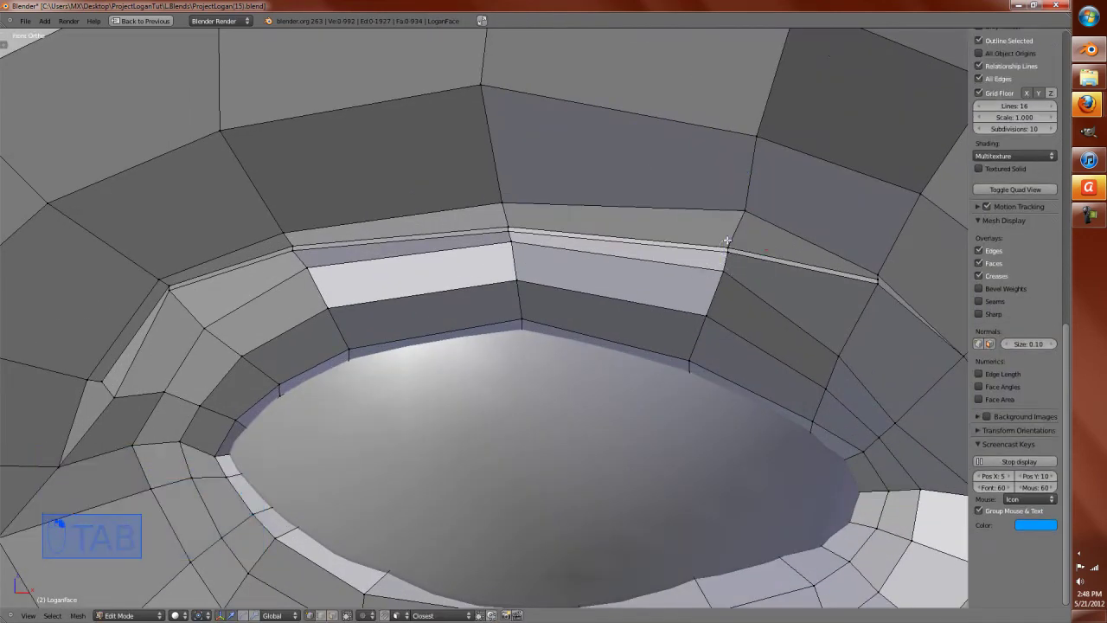
pyautogui.press('g')
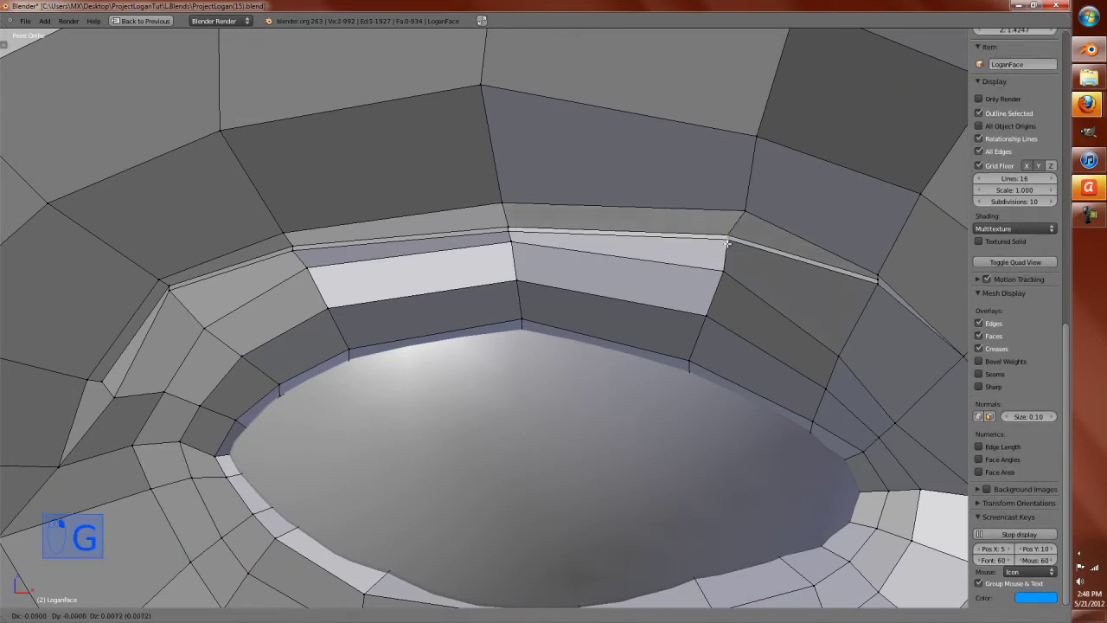
pyautogui.click(735, 234)
pyautogui.moveTo(741, 212); pyautogui.dragTo(848, 347, button='middle')
pyautogui.press('g')
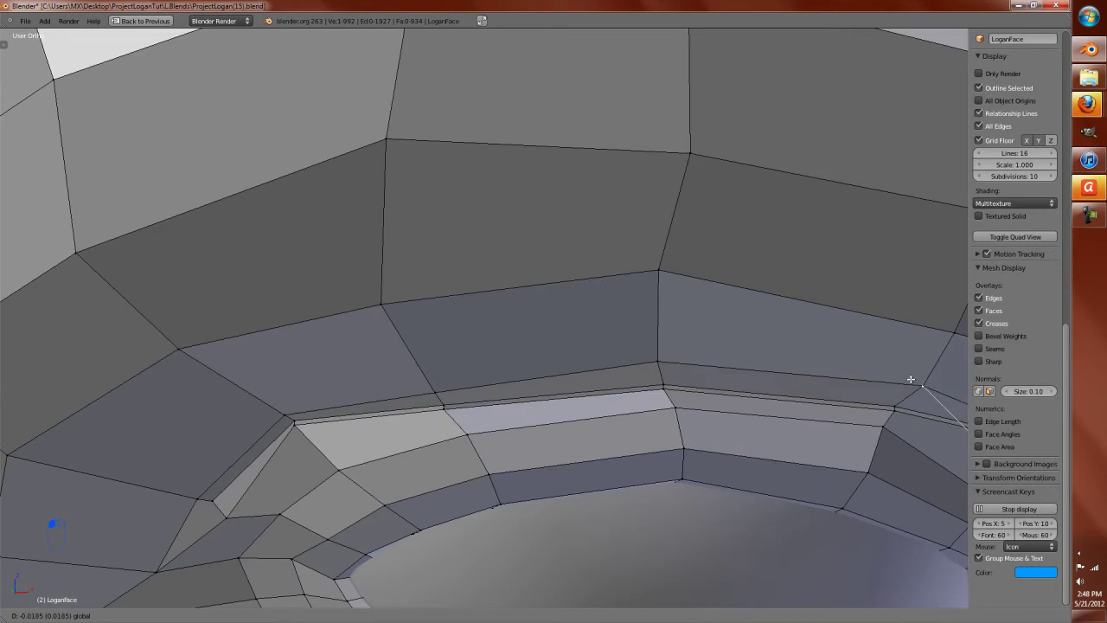
pyautogui.click(910, 377)
# Step: In Sculpt Mode, reshape the inner end of the eyelid crease with the brush so it blends toward the nose bridge
pyautogui.scroll(-4, 908, 379)
pyautogui.press('KP_1')
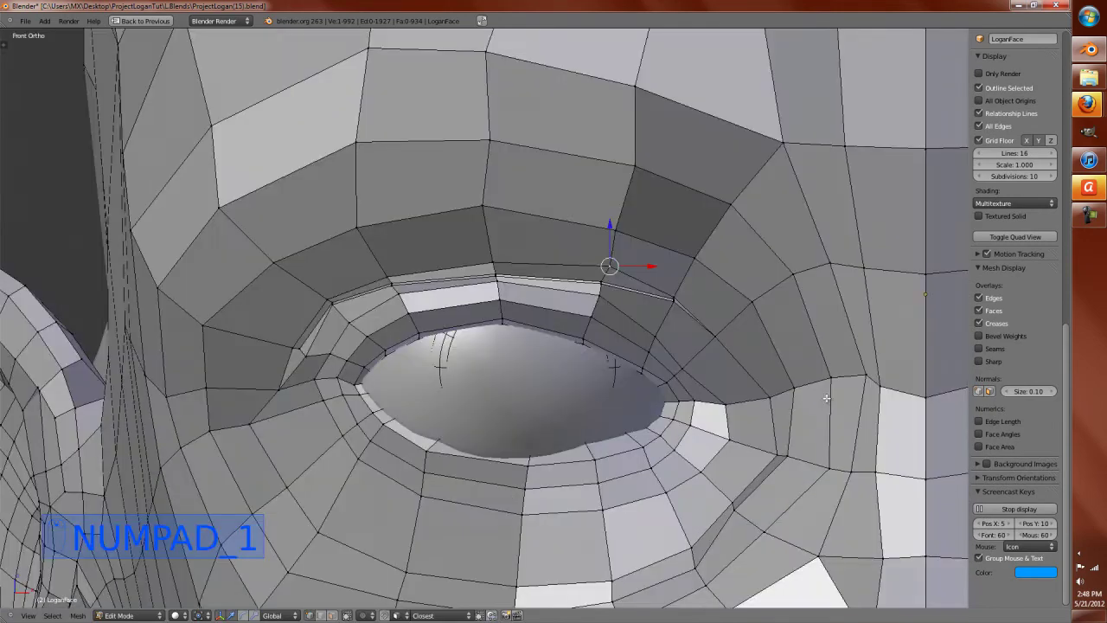
pyautogui.press('Tab')
pyautogui.scroll(3, 822, 397)
pyautogui.moveTo(818, 306); pyautogui.dragTo(857, 365)
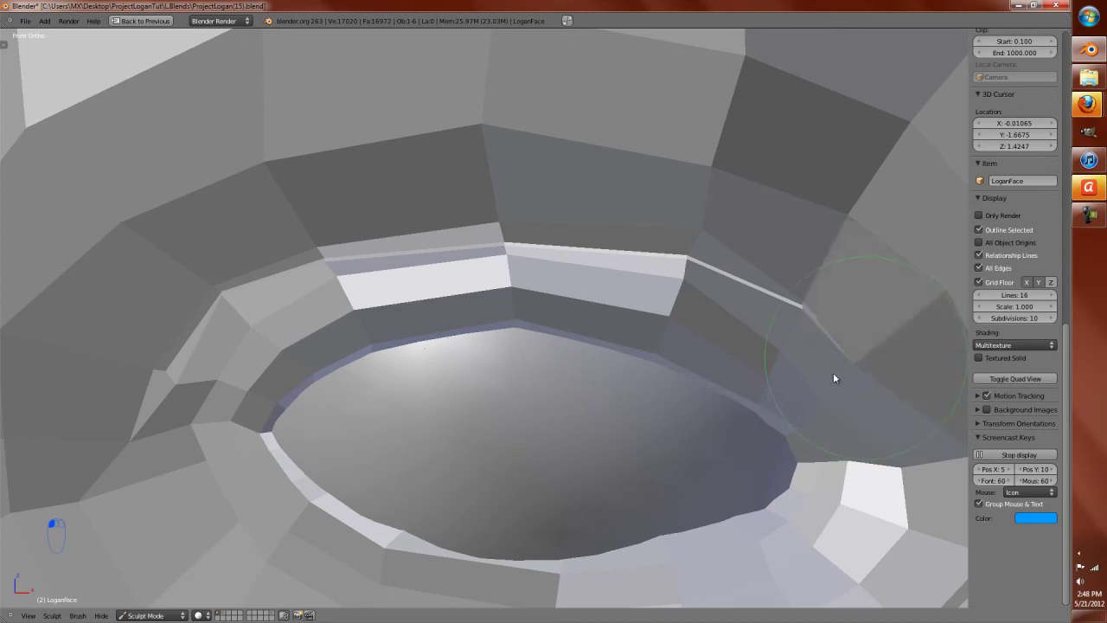
pyautogui.scroll(-3, 800, 328)
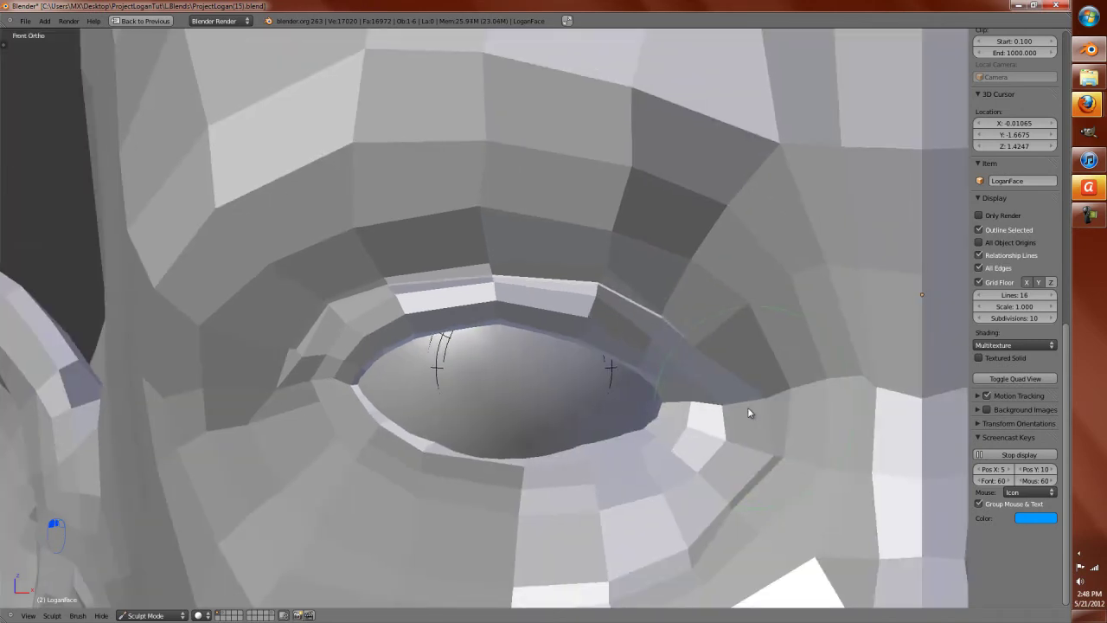
pyautogui.keyDown('shift'); pyautogui.moveTo(759, 405); pyautogui.dragTo(636, 419, button='middle'); pyautogui.keyUp('shift')
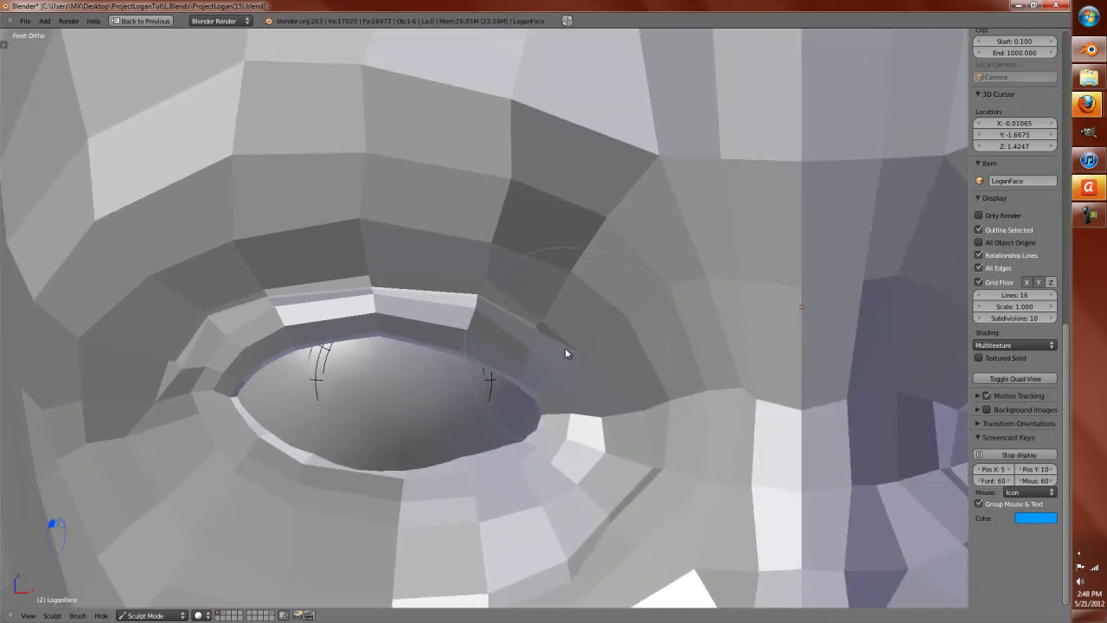
pyautogui.scroll(2, 565, 349)
pyautogui.scroll(-4, 642, 383)
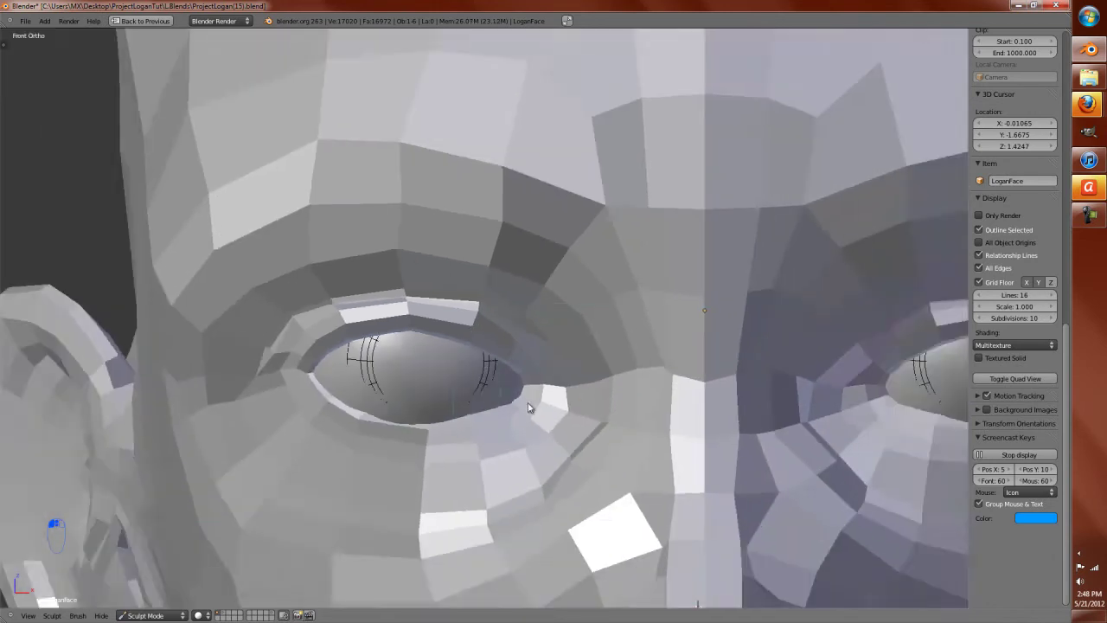
pyautogui.scroll(4, 400, 395)
pyautogui.scroll(-4, 651, 416)
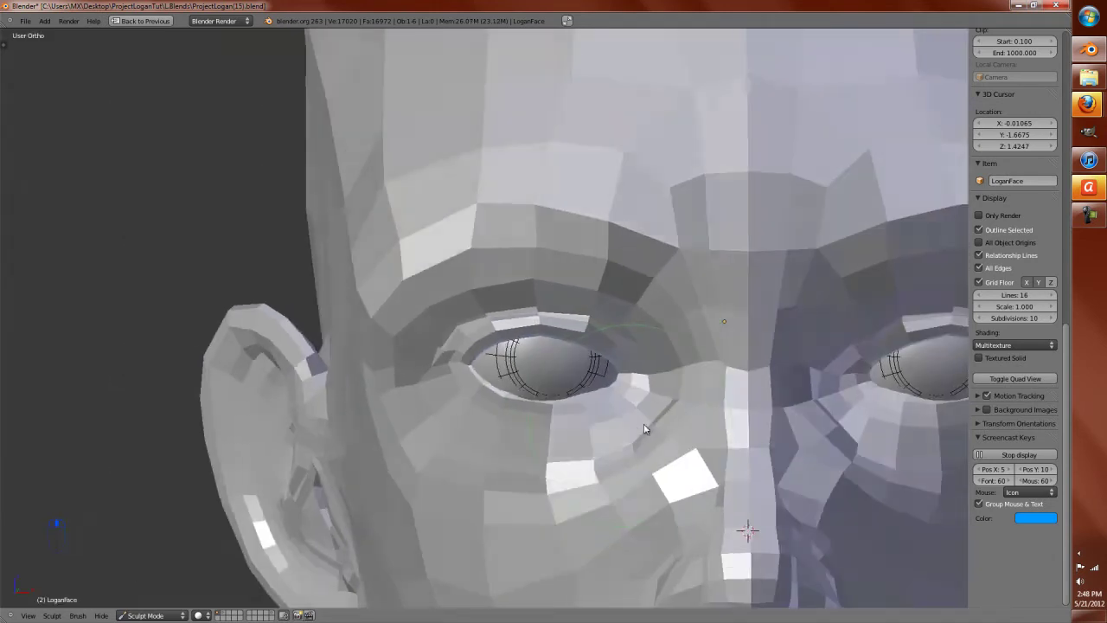
# Step: Examine the sculpted eyelid crease and outer eye corner from the side and front
pyautogui.moveTo(625, 424); pyautogui.dragTo(707, 420, button='middle')
pyautogui.scroll(3, 729, 403)
pyautogui.scroll(-3, 729, 380)
pyautogui.moveTo(729, 358); pyautogui.dragTo(699, 375, button='middle')
pyautogui.scroll(6, 698, 376)
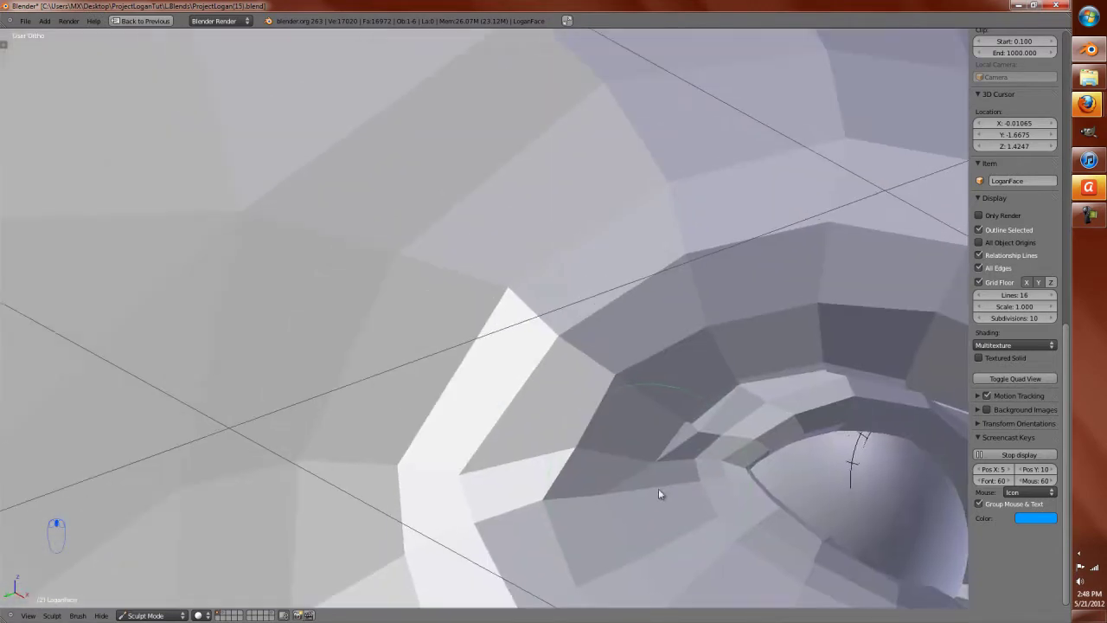
pyautogui.moveTo(658, 492)
pyautogui.mouseDown(button='middle')
pyautogui.moveTo(645, 469)
pyautogui.moveTo(707, 442)
pyautogui.mouseUp(button='middle')
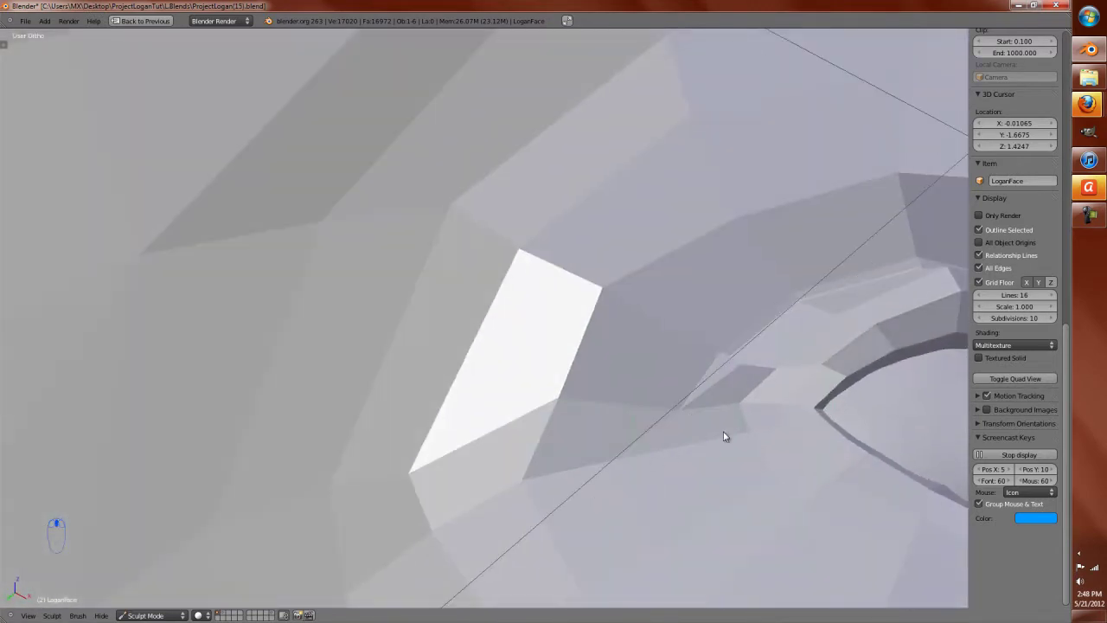
pyautogui.scroll(-1, 738, 370)
pyautogui.scroll(-5, 735, 362)
pyautogui.moveTo(735, 363); pyautogui.dragTo(703, 440, button='middle')
pyautogui.scroll(-1, 702, 438)
pyautogui.press('KP_1')
pyautogui.scroll(5, 702, 438)
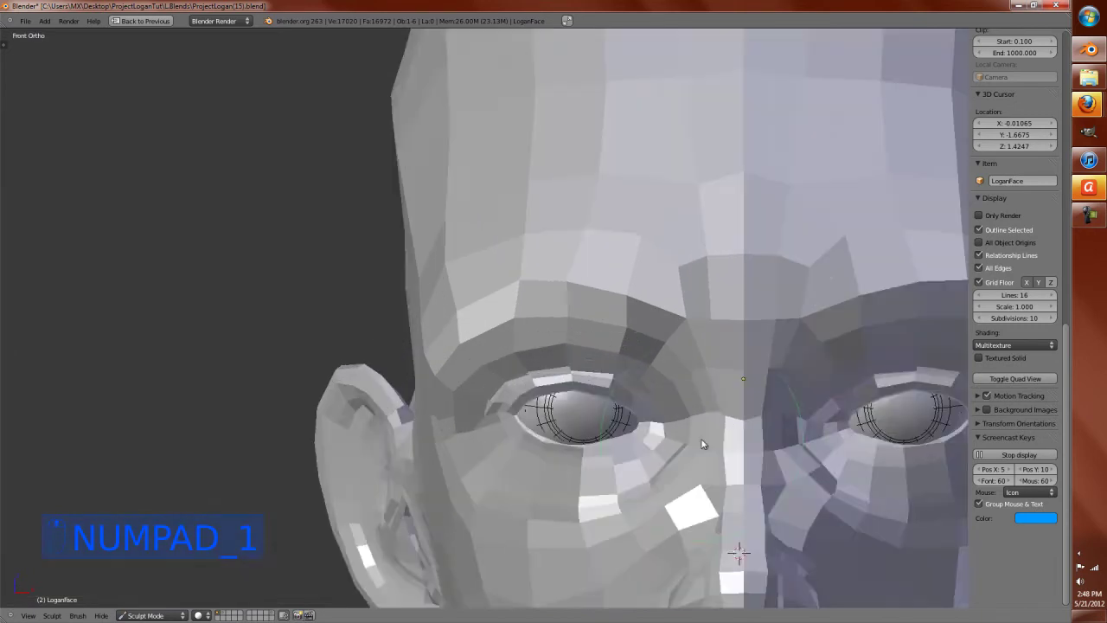
# Step: Sculpt the upper edge of the eyelid crease over the outer and middle part of the eye, working from below
pyautogui.moveTo(721, 514); pyautogui.dragTo(634, 378, button='middle')
pyautogui.scroll(4, 776, 415)
pyautogui.moveTo(775, 415)
pyautogui.mouseDown(button='middle')
pyautogui.moveTo(550, 331)
pyautogui.moveTo(773, 442)
pyautogui.moveTo(655, 187)
pyautogui.moveTo(721, 241)
pyautogui.moveTo(562, 236)
pyautogui.mouseUp(button='middle')
pyautogui.moveTo(456, 258)
pyautogui.mouseDown()
pyautogui.moveTo(450, 233)
pyautogui.moveTo(352, 269)
pyautogui.mouseUp()
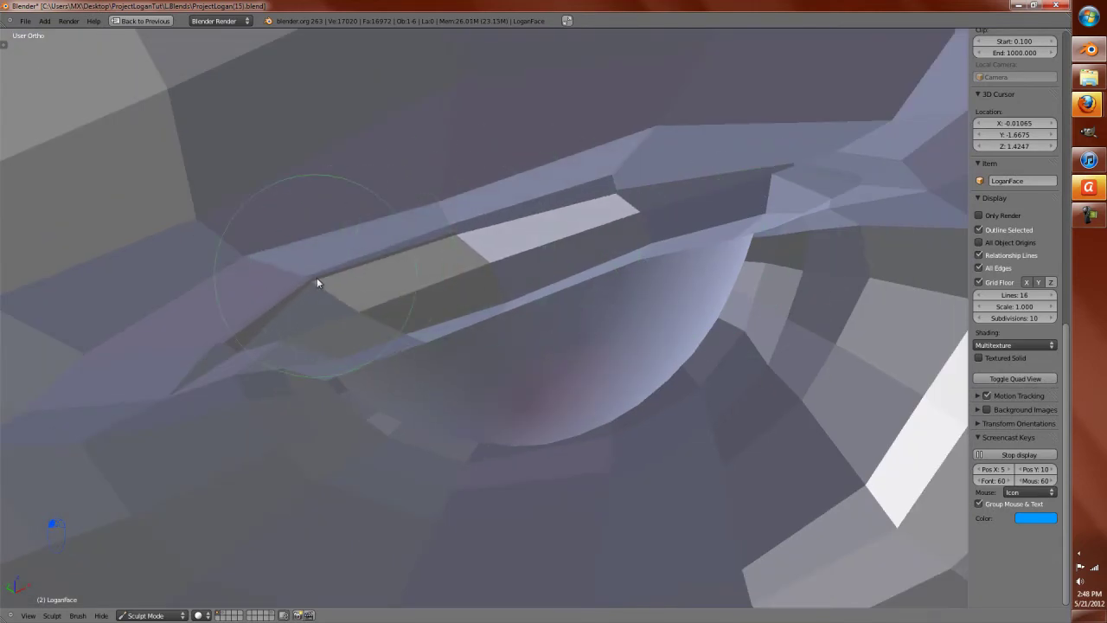
pyautogui.moveTo(319, 284)
pyautogui.mouseDown(button='middle')
pyautogui.moveTo(430, 277)
pyautogui.moveTo(415, 164)
pyautogui.moveTo(628, 470)
pyautogui.moveTo(593, 267)
pyautogui.mouseUp(button='middle')
pyautogui.moveTo(584, 262); pyautogui.dragTo(589, 252)
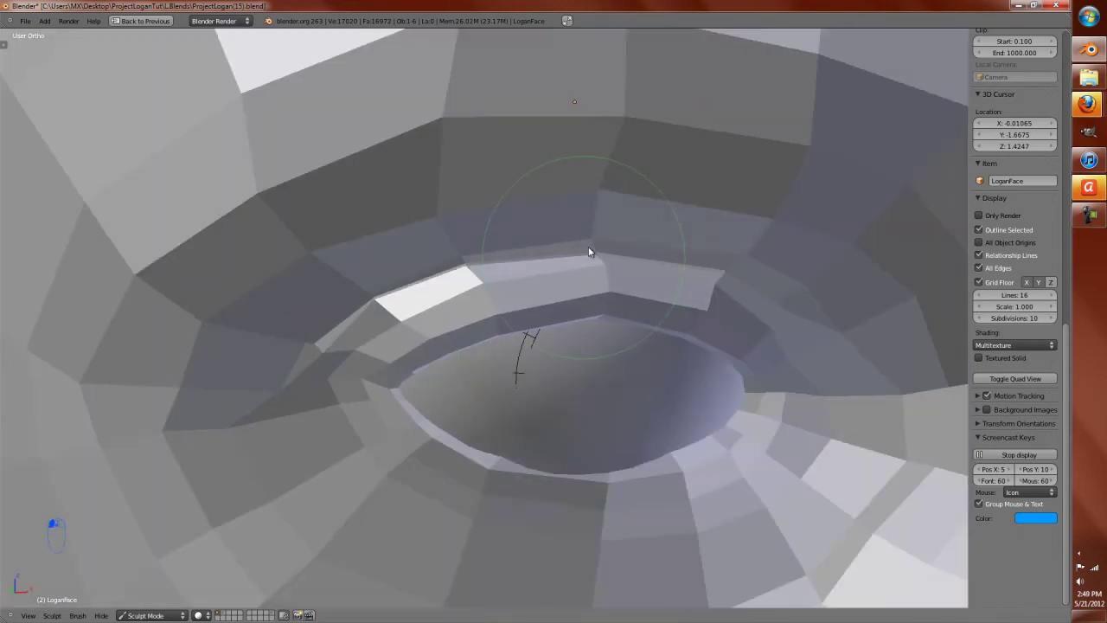
# Step: Compare the crease topology with the projected reference photo in textured shading, and return to solid shading in Edit Mode
pyautogui.moveTo(684, 350)
pyautogui.mouseDown(button='middle')
pyautogui.moveTo(684, 323)
pyautogui.moveTo(697, 323)
pyautogui.moveTo(683, 338)
pyautogui.mouseUp(button='middle')
pyautogui.press('Tab')
pyautogui.moveTo(696, 378); pyautogui.dragTo(879, 441, button='middle')
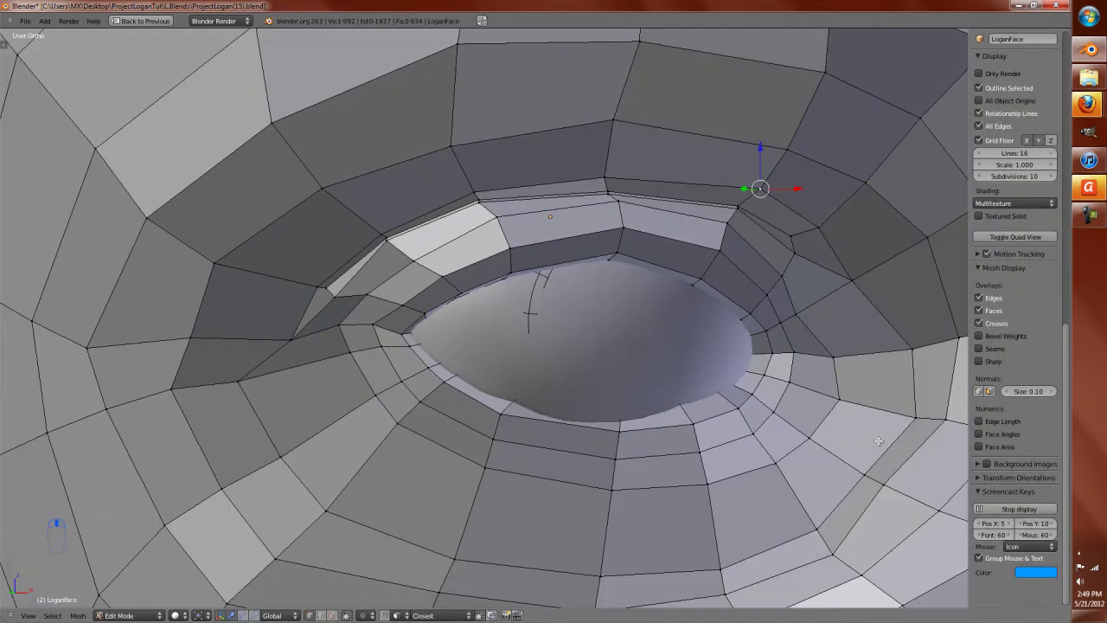
pyautogui.press('KP_1')
pyautogui.hotkey('alt', 'z')
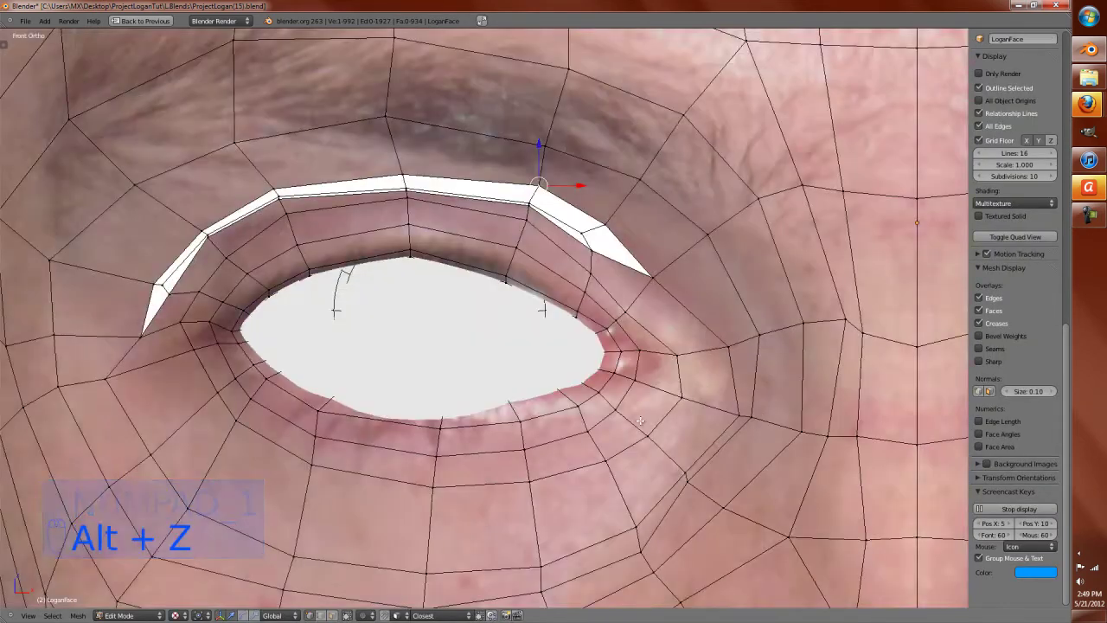
pyautogui.scroll(-3, 683, 484)
pyautogui.moveTo(683, 484)
pyautogui.mouseDown(button='middle')
pyautogui.moveTo(623, 467)
pyautogui.moveTo(655, 403)
pyautogui.mouseUp(button='middle')
pyautogui.scroll(3, 584, 450)
pyautogui.press('Tab')
pyautogui.press('z')
pyautogui.press('z')
pyautogui.scroll(3, 667, 403)
pyautogui.press('Tab')
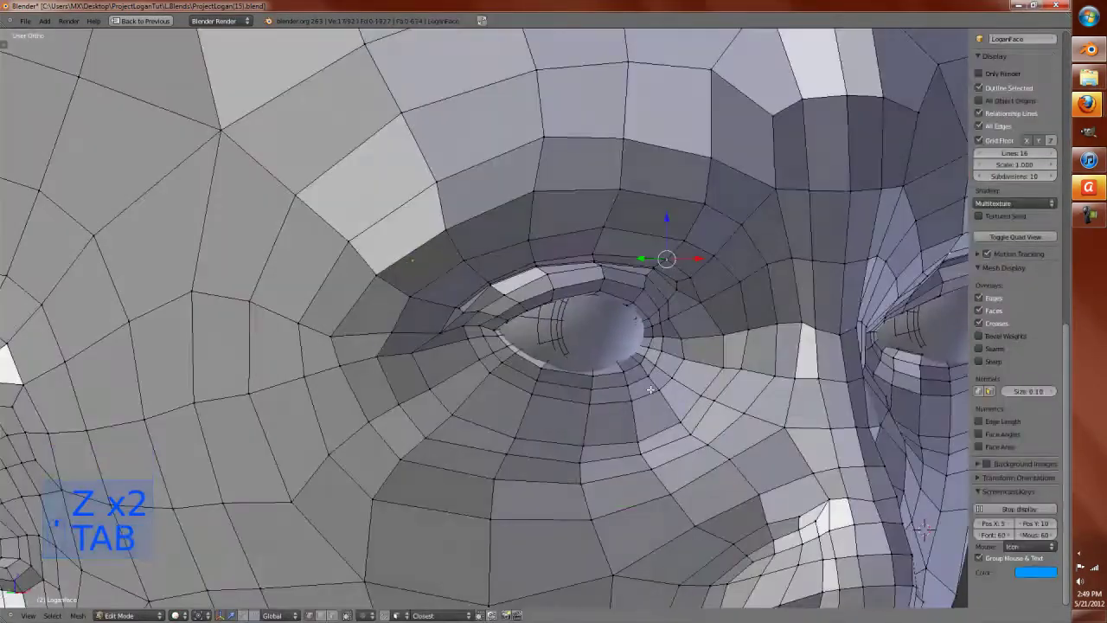
# Step: Select the entire face mesh and apply the Unwrap UV mapping
pyautogui.press('a')
pyautogui.press('a')
pyautogui.press('a')
pyautogui.press('u')
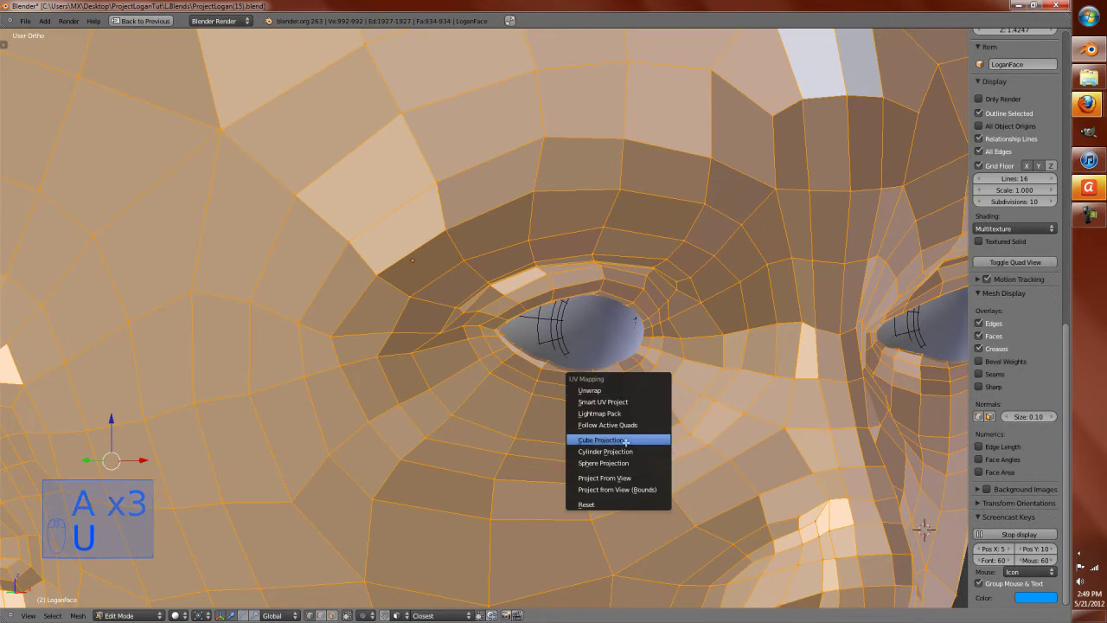
pyautogui.click(625, 392)
# Step: Display the face textured outside Edit Mode, restore the multi-editor layout and make Project2 the active UV map
pyautogui.hotkey('alt', 'z')
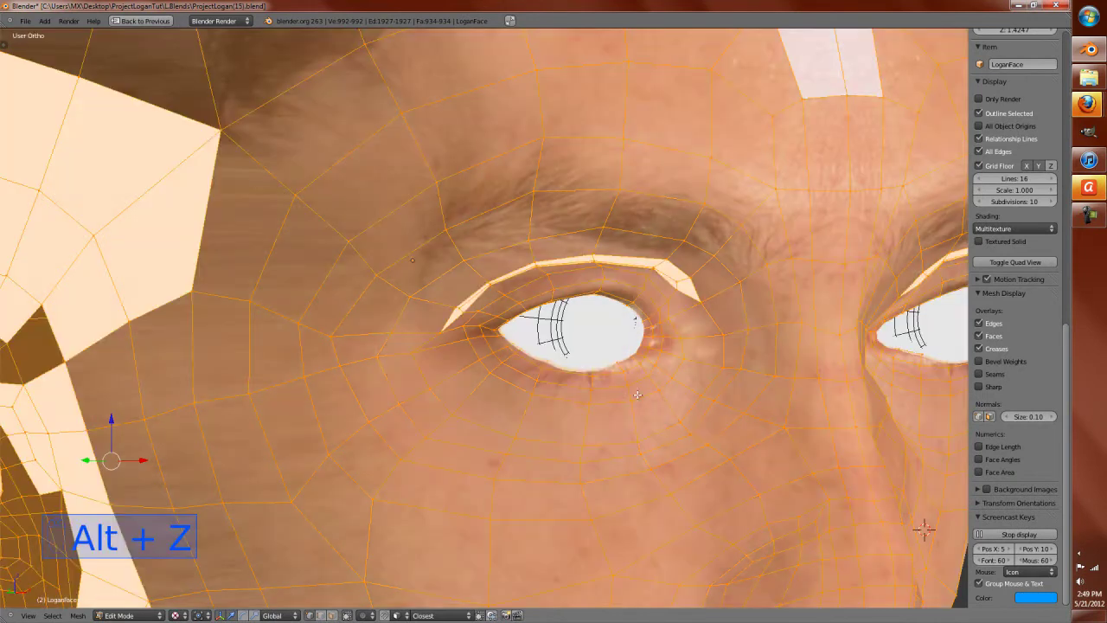
pyautogui.press('Tab')
pyautogui.hotkey('ctrl', 'Up')
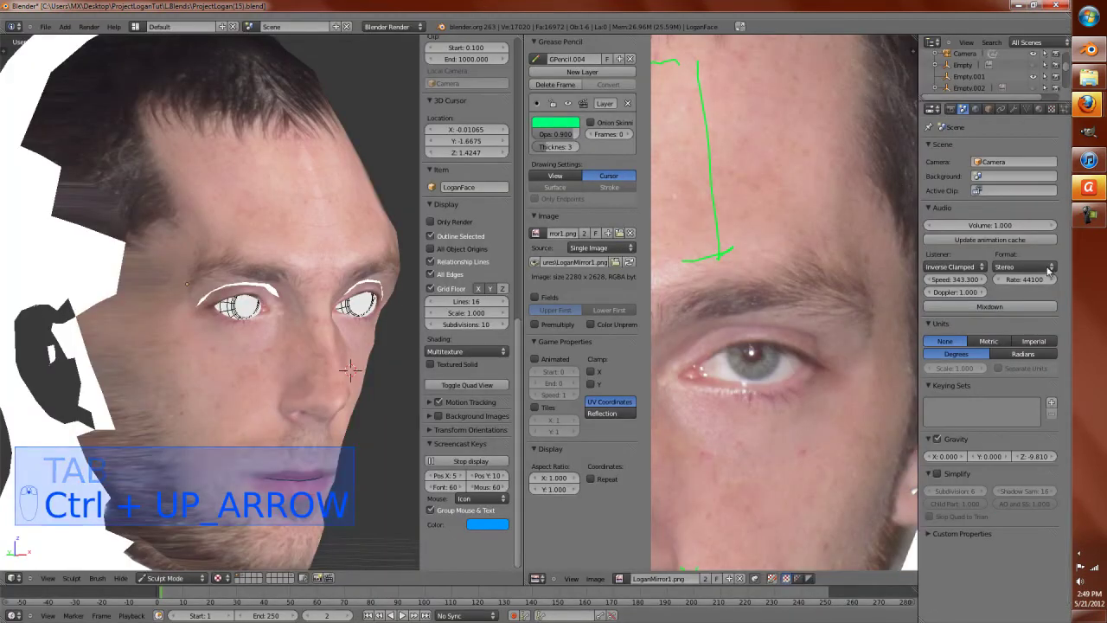
pyautogui.click(1026, 110)
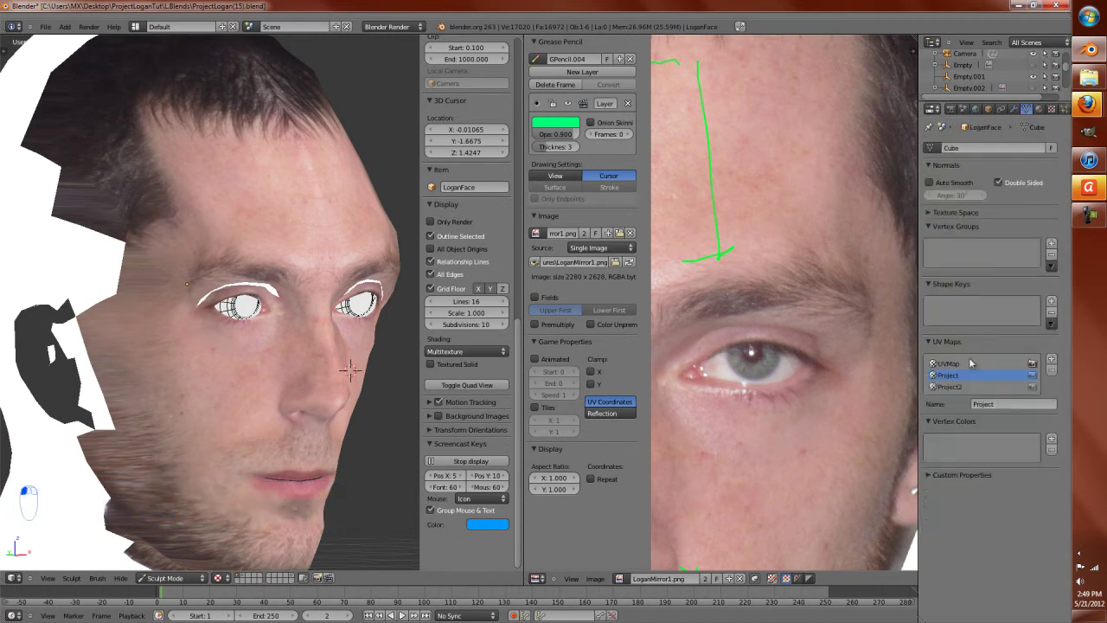
pyautogui.click(956, 388)
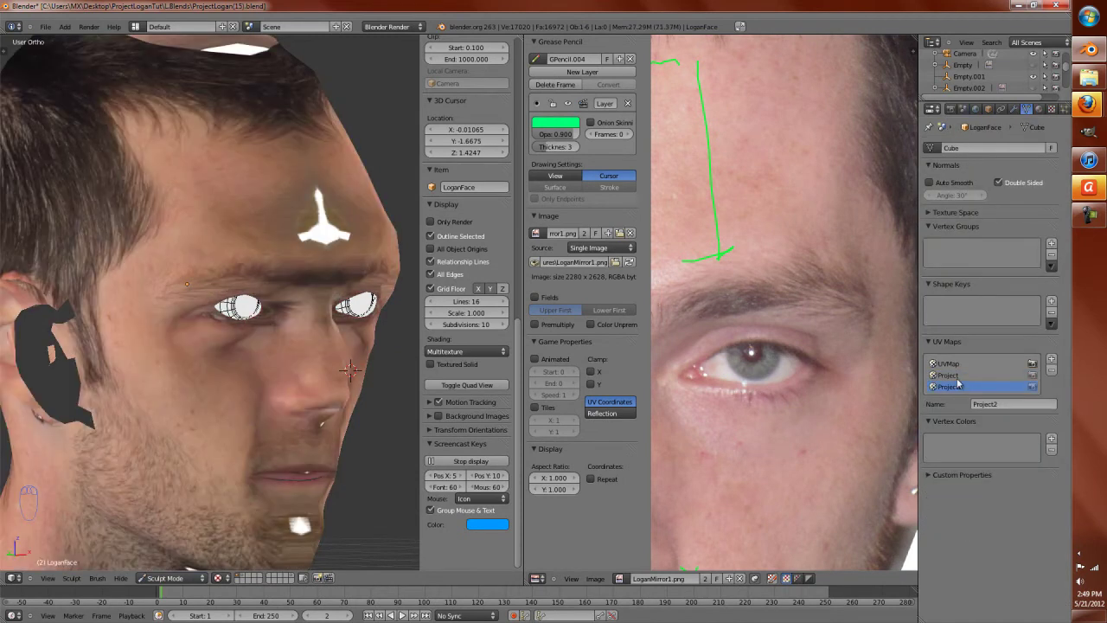
# Step: Make Project the active UV map and remap the entire selected face mesh with Project From View
pyautogui.click(952, 375)
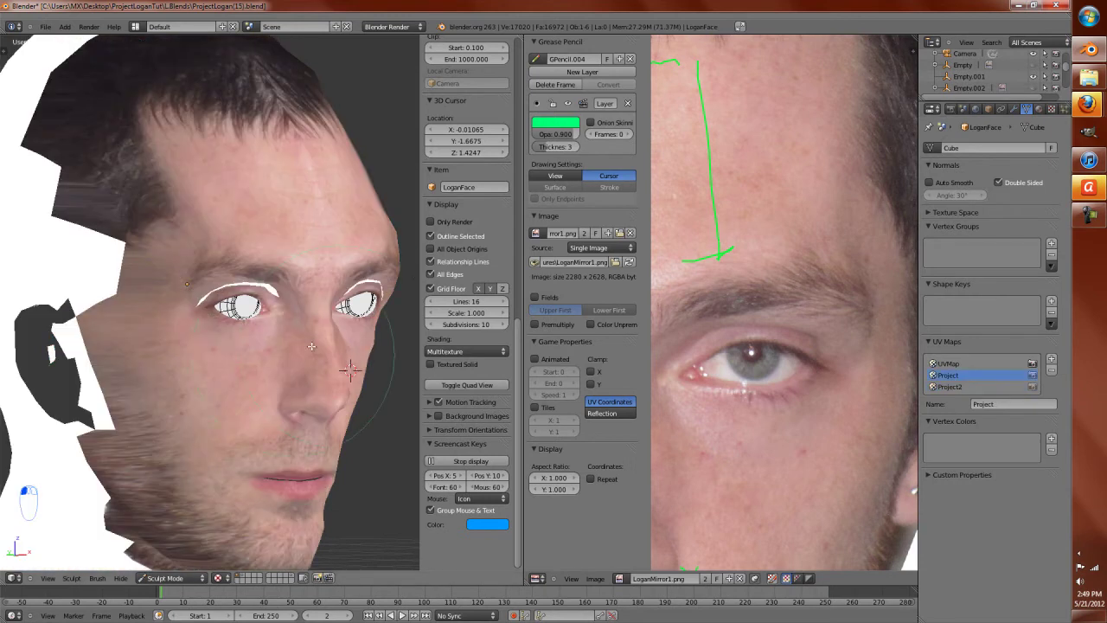
pyautogui.press('Tab')
pyautogui.scroll(4, 389, 372)
pyautogui.press('a')
pyautogui.press('a')
pyautogui.press('a')
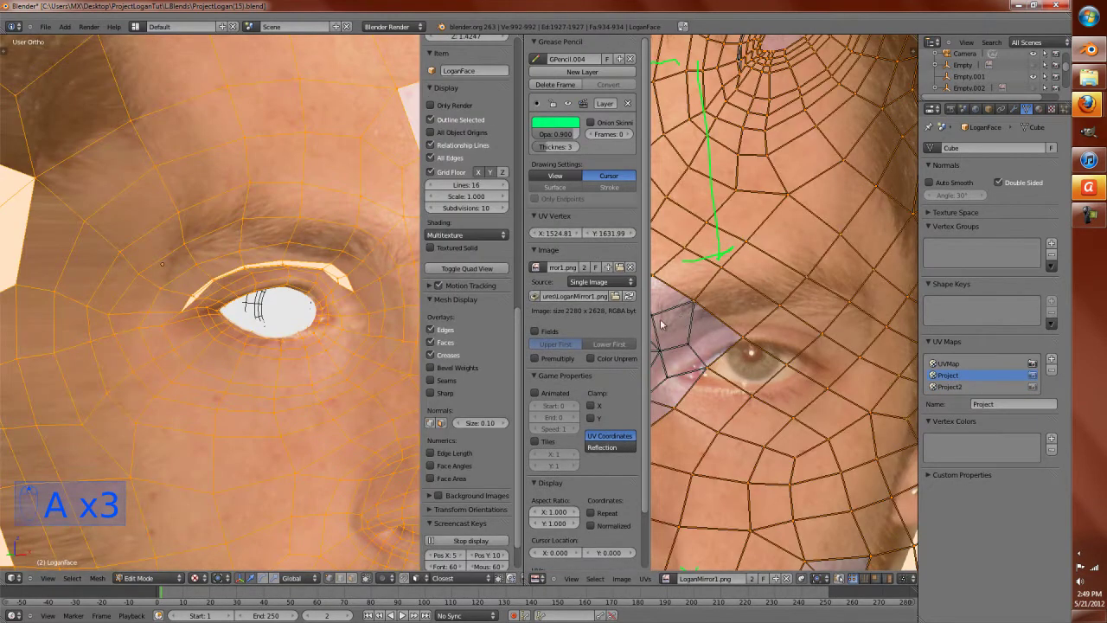
pyautogui.scroll(-6, 681, 320)
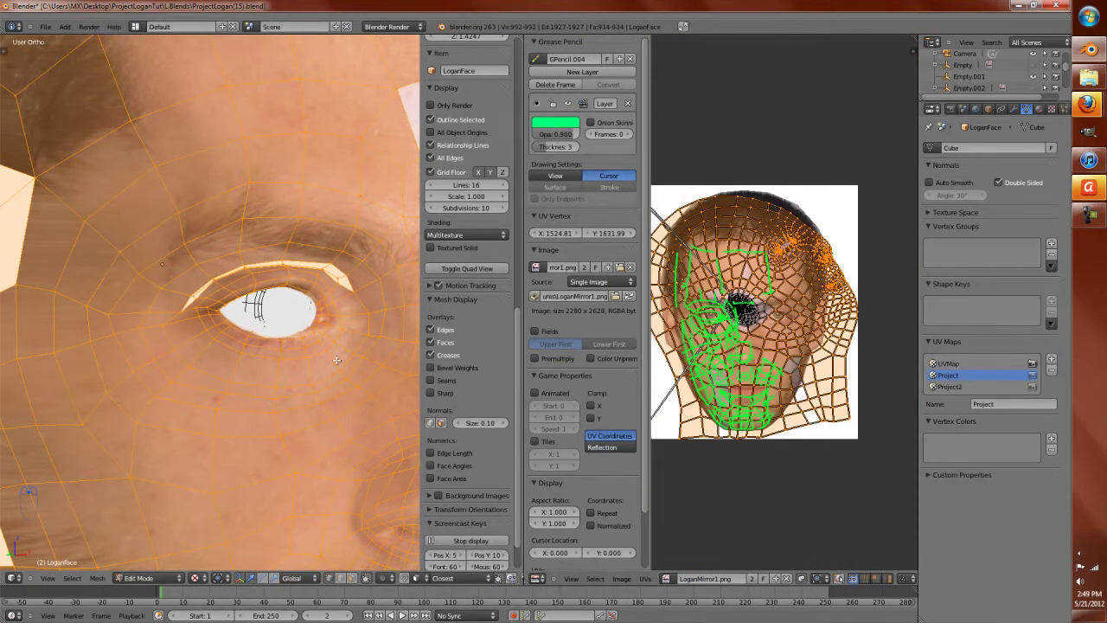
pyautogui.press('u')
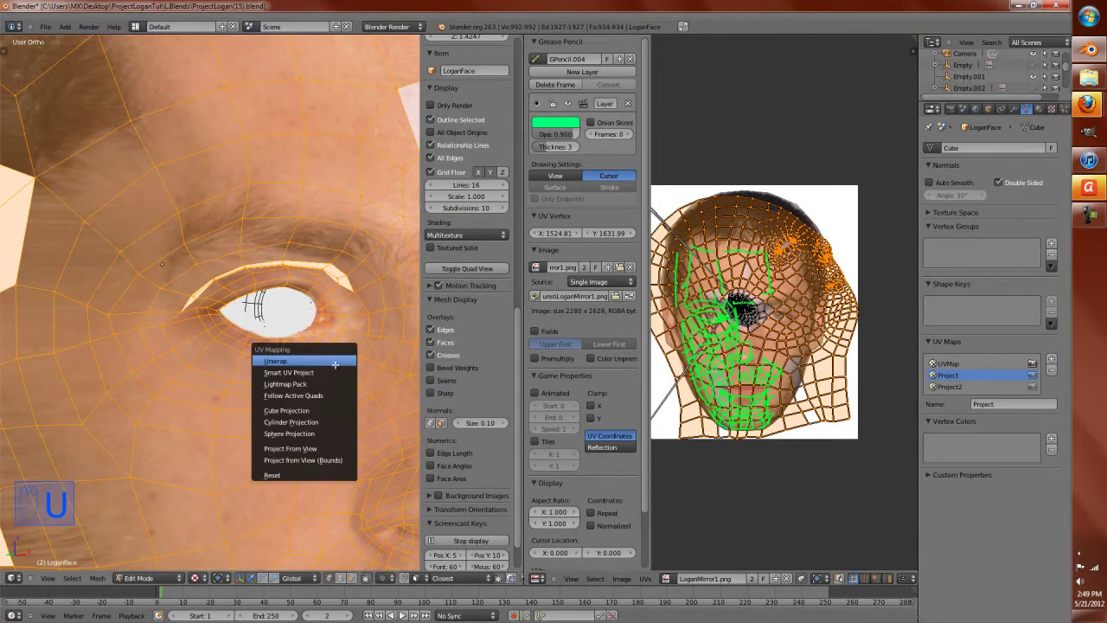
pyautogui.click(307, 448)
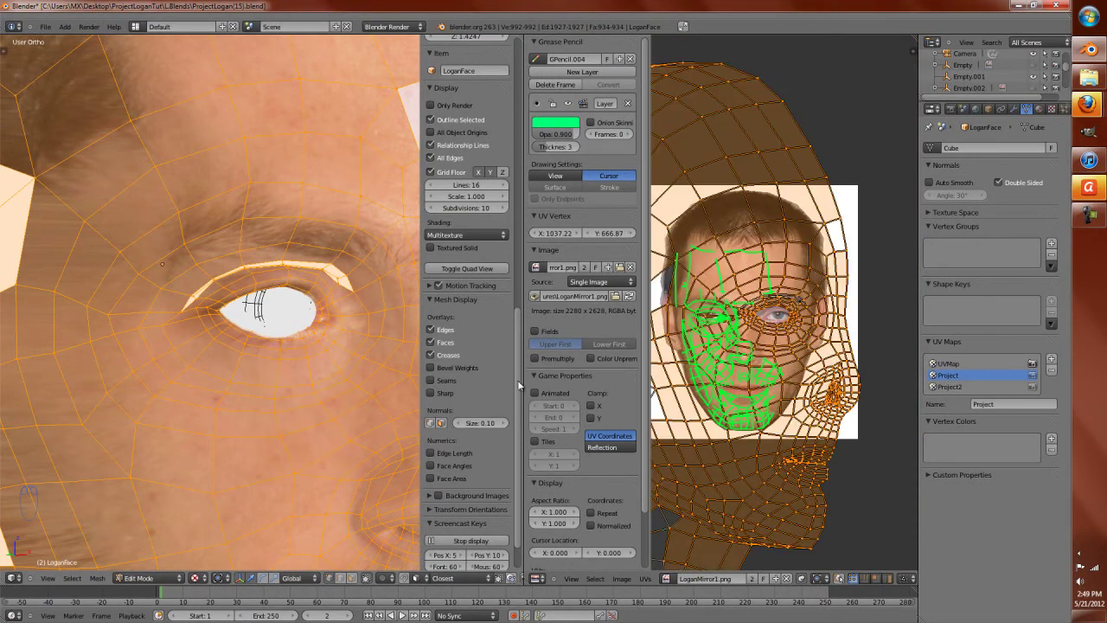
# Step: Unlink the image from the selected faces in the UV editor and assign LoganMirror1.png again
pyautogui.scroll(-4, 346, 345)
pyautogui.moveTo(346, 346); pyautogui.dragTo(433, 356, button='middle')
pyautogui.click(774, 577)
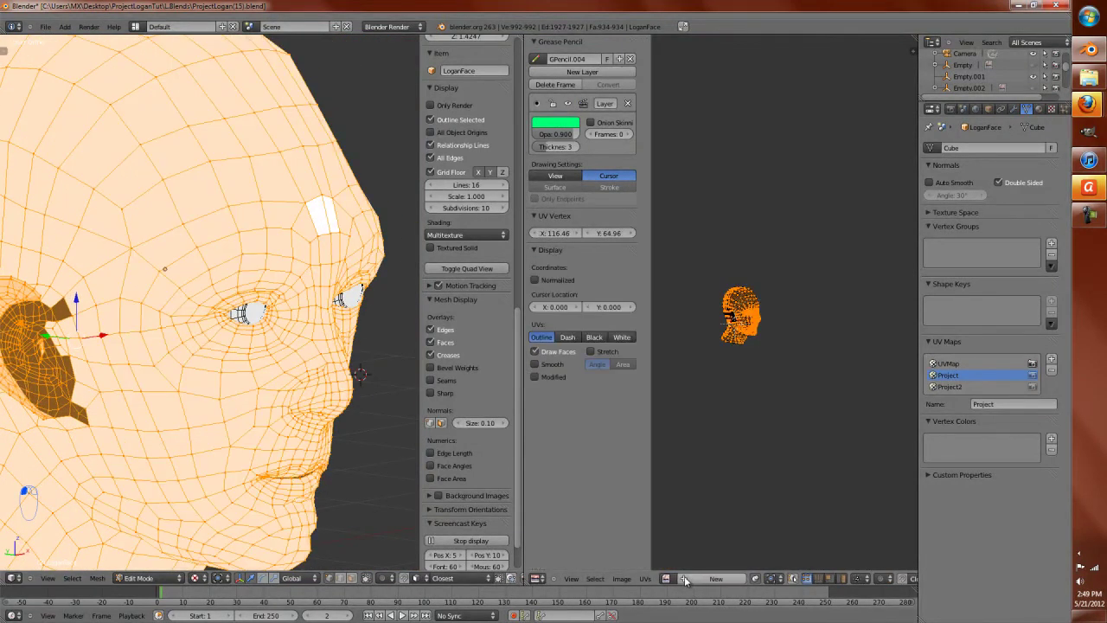
pyautogui.click(666, 577)
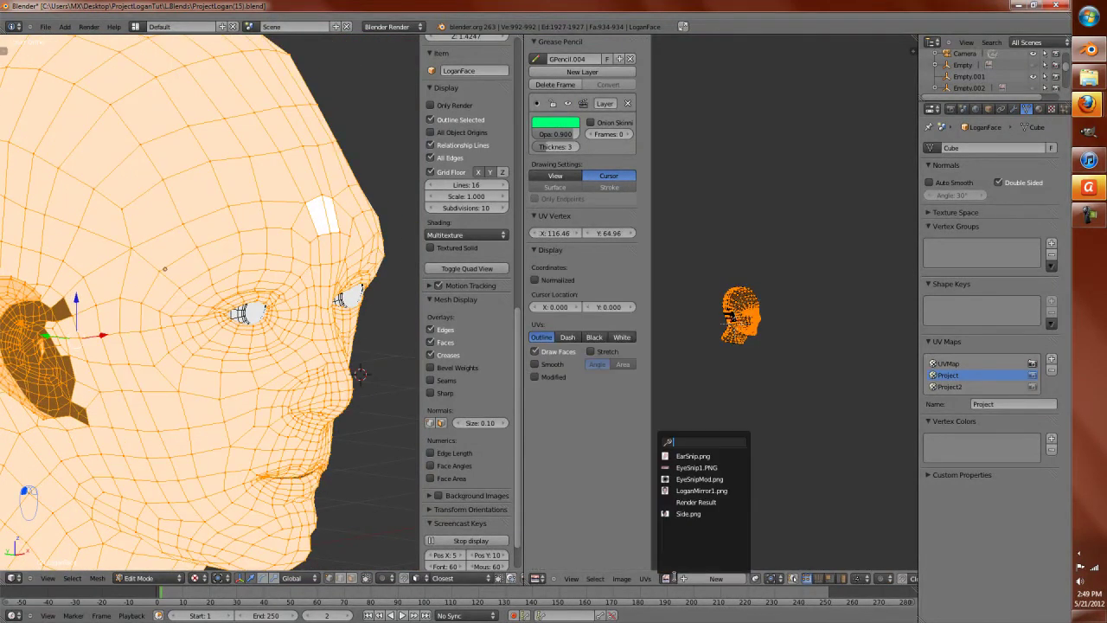
pyautogui.click(701, 490)
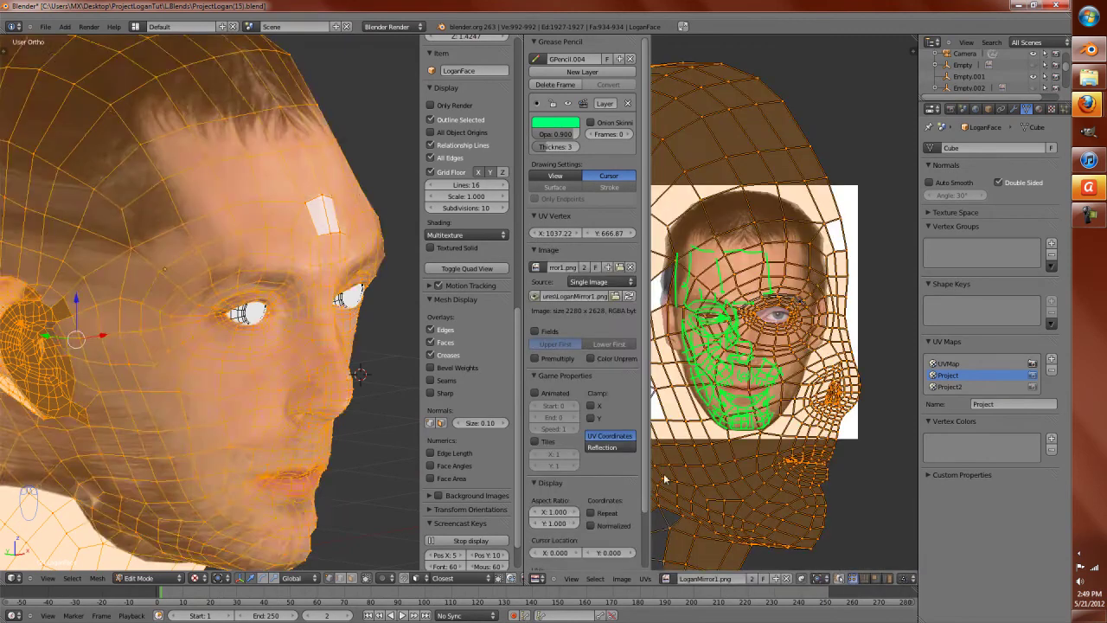
# Step: Leave Edit Mode and maximize the 3D view with the textured face seen from the front
pyautogui.scroll(-4, 254, 378)
pyautogui.moveTo(254, 379); pyautogui.dragTo(277, 363, button='middle')
pyautogui.scroll(8, 276, 354)
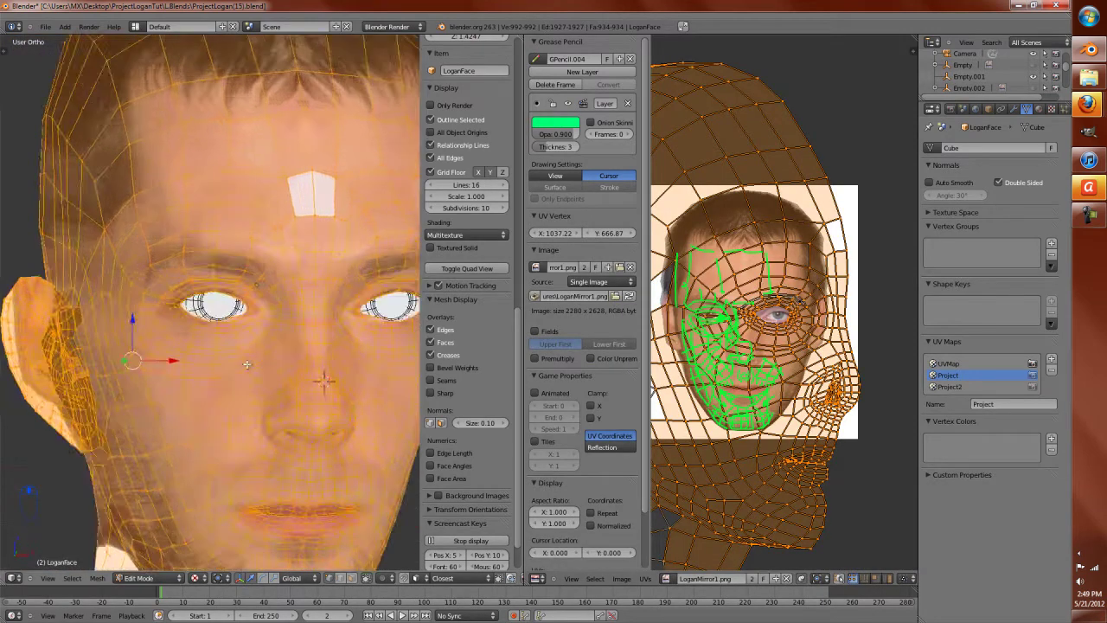
pyautogui.press('Tab')
pyautogui.scroll(-6, 282, 341)
pyautogui.press('Tab')
pyautogui.press('Tab')
pyautogui.moveTo(291, 300); pyautogui.dragTo(267, 310, button='middle')
pyautogui.scroll(-1, 265, 311)
pyautogui.hotkey('ctrl', 'Up')
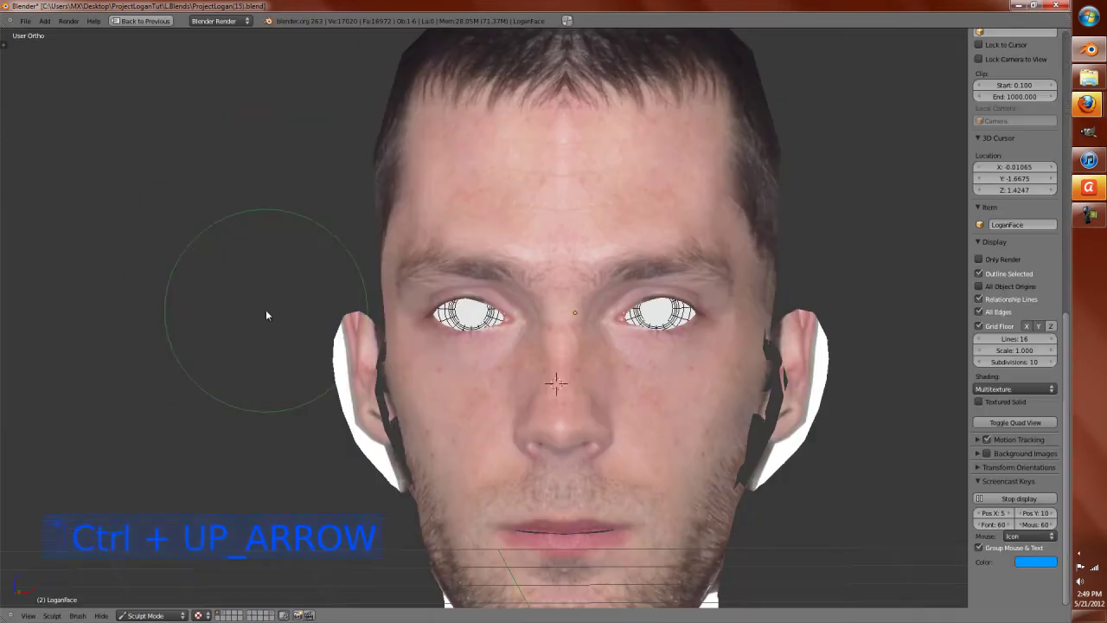
# Step: Switch the 3D view to solid shading and enable the Textured Solid display option
pyautogui.moveTo(353, 301); pyautogui.dragTo(456, 340, button='middle')
pyautogui.press('z')
pyautogui.press('z')
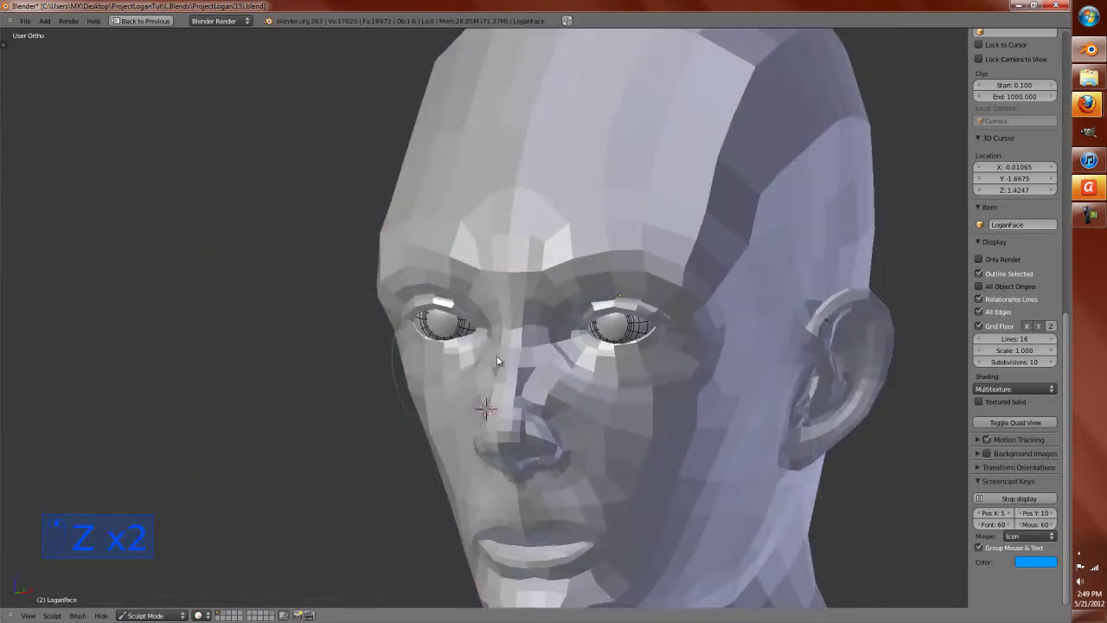
pyautogui.click(979, 402)
# Step: Examine how the photo texture sits on the shaded cheek, nose, mouth and jaw from the side and front
pyautogui.moveTo(756, 423); pyautogui.dragTo(617, 332, button='middle')
pyautogui.hotkey('alt', 'z')
pyautogui.scroll(2, 616, 332)
pyautogui.hotkey('alt', 'z')
pyautogui.moveTo(625, 381)
pyautogui.mouseDown(button='middle')
pyautogui.moveTo(605, 375)
pyautogui.moveTo(534, 429)
pyautogui.moveTo(679, 371)
pyautogui.moveTo(602, 417)
pyautogui.mouseUp(button='middle')
pyautogui.scroll(2, 666, 381)
pyautogui.moveTo(484, 444); pyautogui.dragTo(596, 474, button='middle')
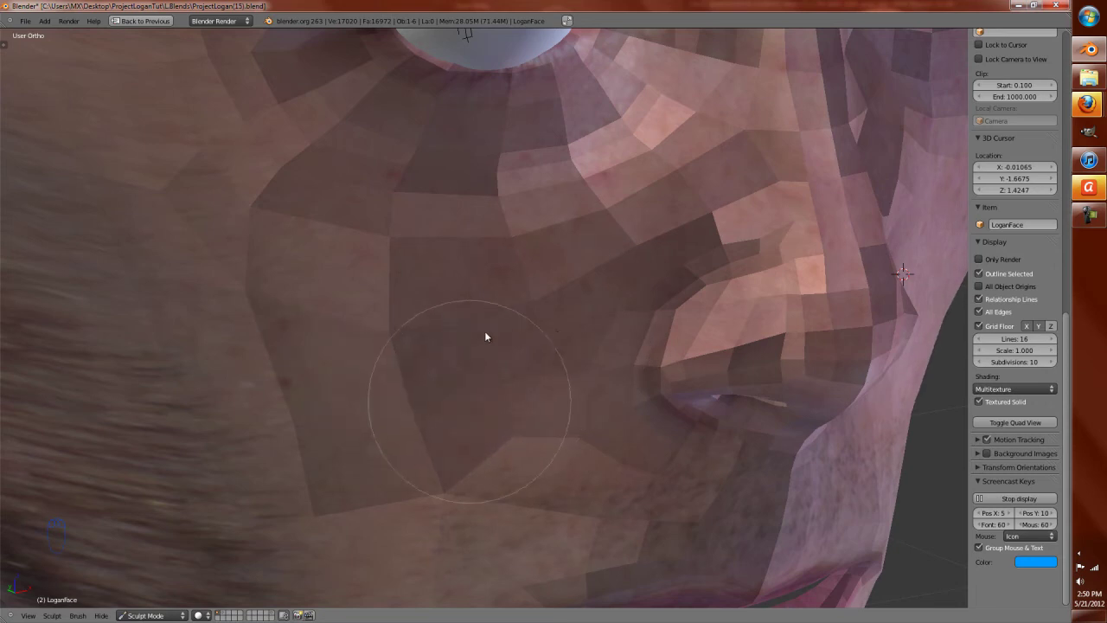
pyautogui.scroll(-5, 394, 417)
pyautogui.moveTo(463, 396)
pyautogui.mouseDown(button='middle')
pyautogui.moveTo(437, 376)
pyautogui.moveTo(510, 366)
pyautogui.moveTo(519, 390)
pyautogui.moveTo(587, 323)
pyautogui.mouseUp(button='middle')
pyautogui.scroll(3, 492, 368)
pyautogui.scroll(2, 524, 388)
pyautogui.moveTo(586, 324)
pyautogui.mouseDown()
pyautogui.moveTo(605, 329)
pyautogui.moveTo(559, 381)
pyautogui.moveTo(524, 447)
pyautogui.moveTo(556, 504)
pyautogui.mouseUp()
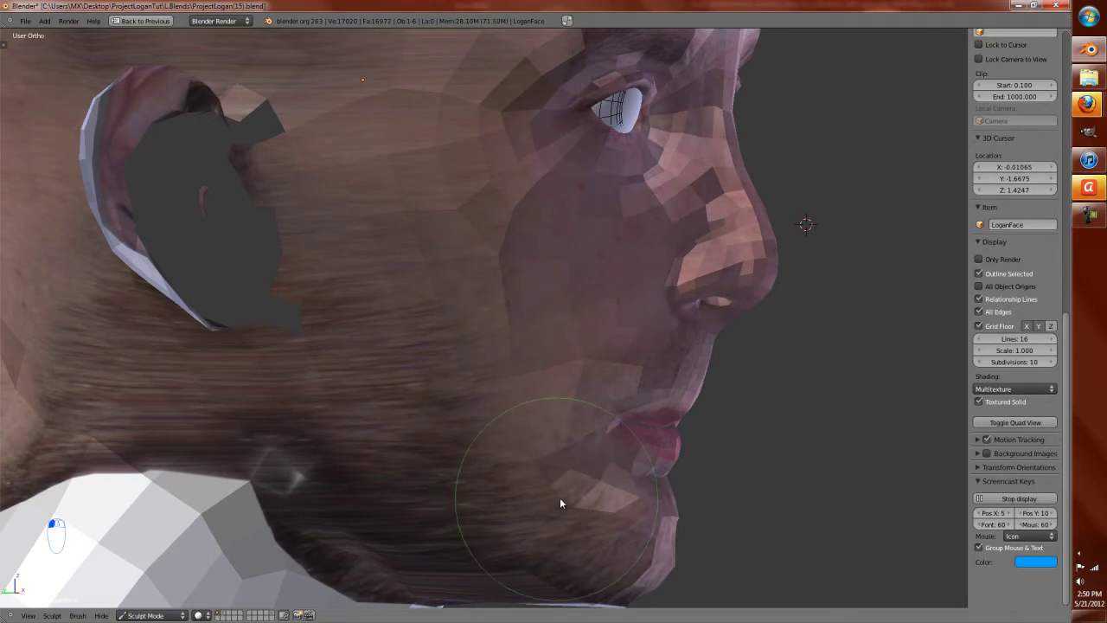
pyautogui.press('KP_1')
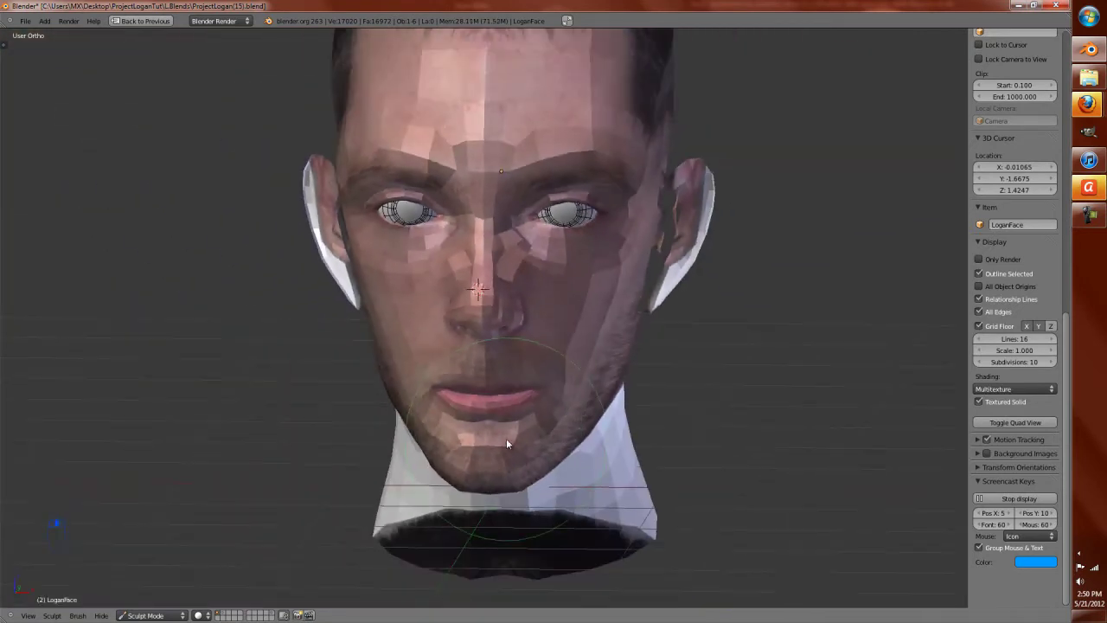
pyautogui.press('z')
pyautogui.press('z')
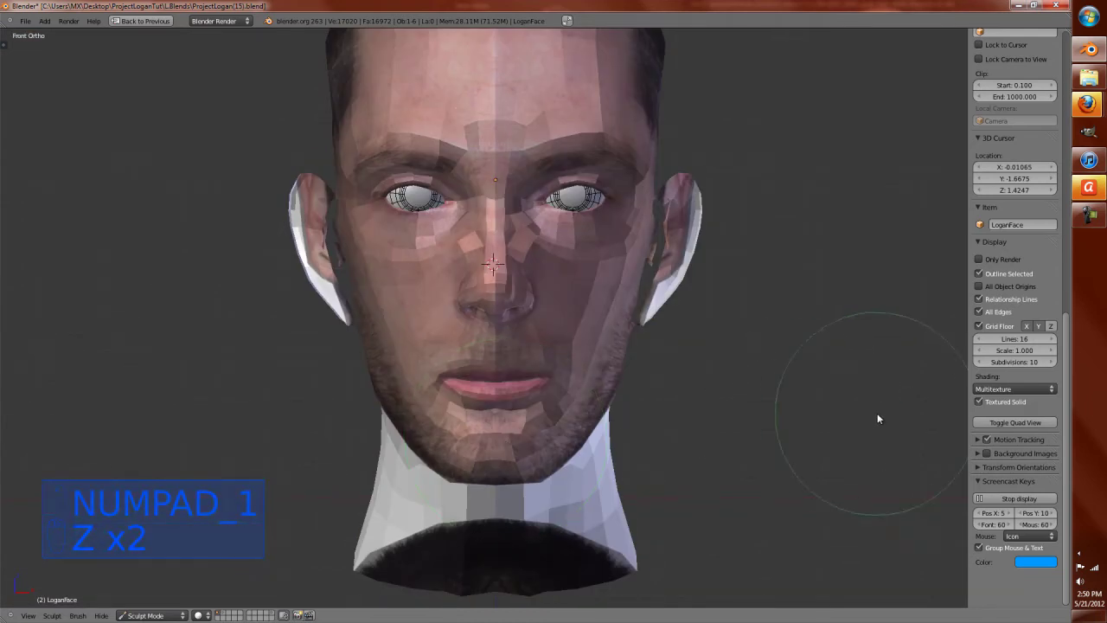
# Step: Turn off Textured Solid and inspect the untextured head from the side, front and in perspective
pyautogui.click(978, 401)
pyautogui.scroll(3, 513, 319)
pyautogui.moveTo(513, 320); pyautogui.dragTo(529, 434, button='middle')
pyautogui.scroll(3, 588, 373)
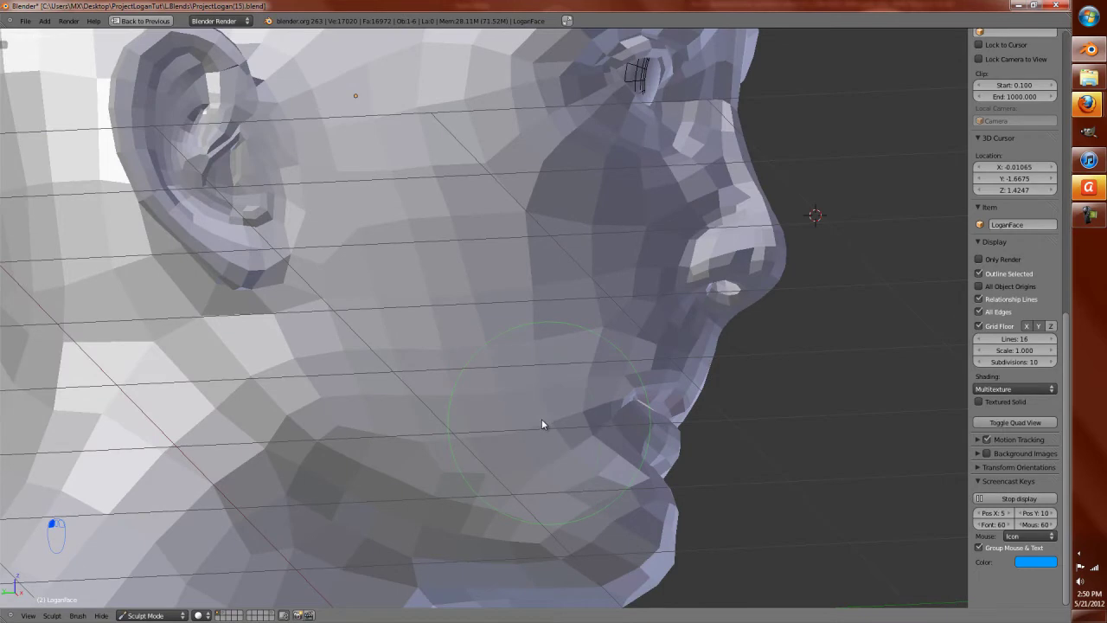
pyautogui.press('KP_1')
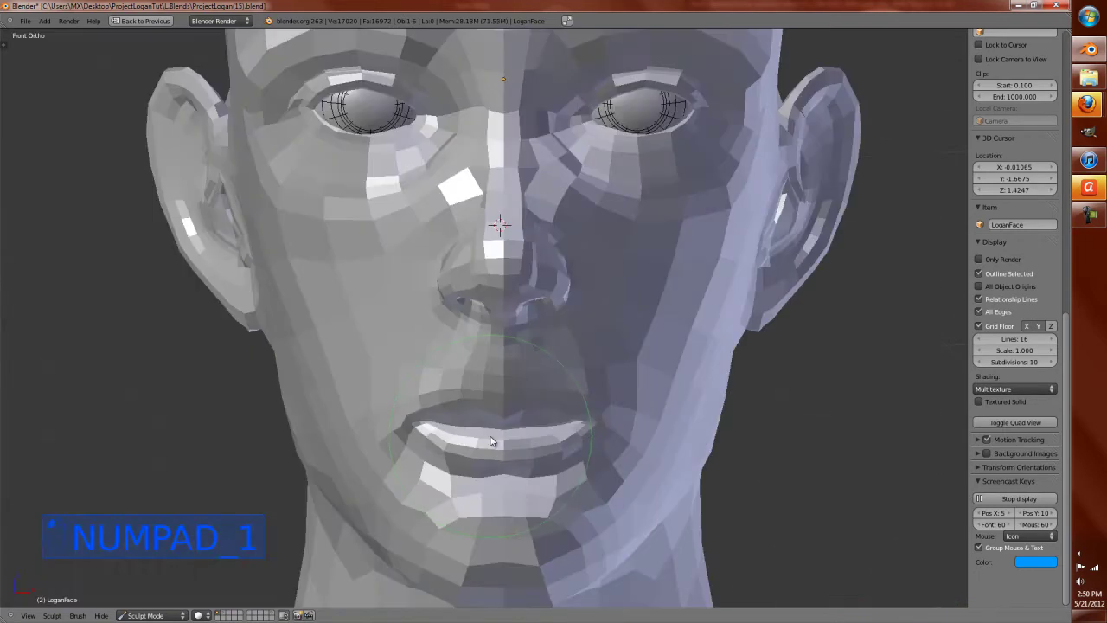
pyautogui.scroll(-4, 457, 433)
pyautogui.press('KP_5')
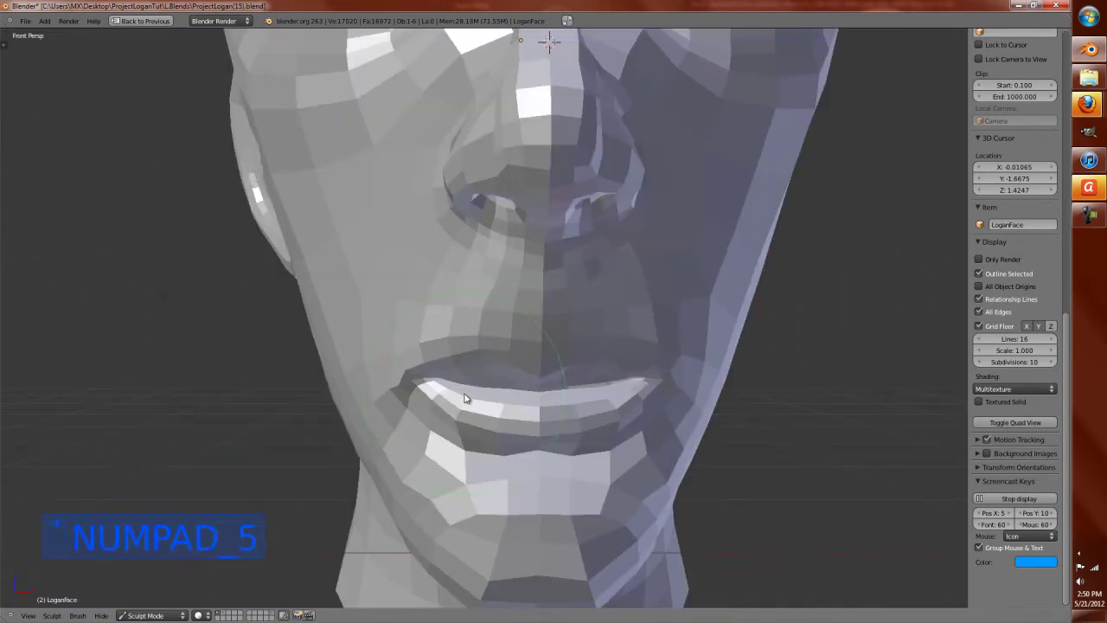
pyautogui.scroll(-8, 470, 396)
pyautogui.moveTo(519, 389); pyautogui.dragTo(510, 342, button='middle')
pyautogui.scroll(5, 531, 355)
pyautogui.scroll(4, 505, 342)
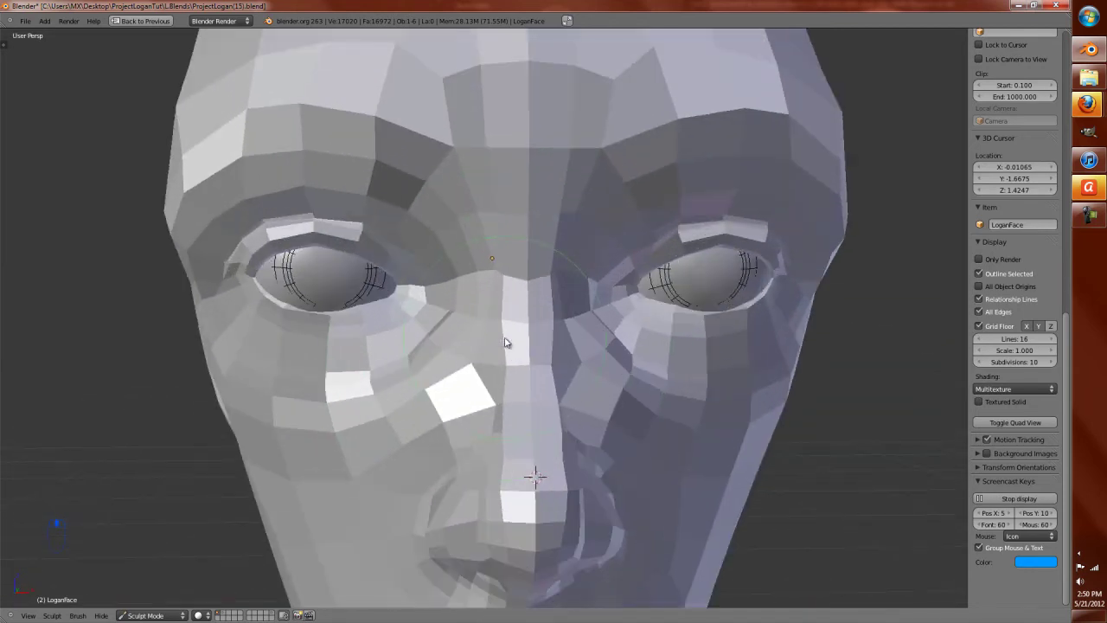
# Step: Enter Edit Mode in front orthographic view and add a loop cut around the eyelid rim, slid by about 0.46
pyautogui.press('KP_1')
pyautogui.press('KP_5')
pyautogui.press('Tab')
pyautogui.scroll(4, 506, 343)
pyautogui.moveTo(506, 345); pyautogui.dragTo(493, 354, button='middle')
pyautogui.scroll(4, 487, 349)
pyautogui.scroll(2, 496, 367)
pyautogui.press('z')
pyautogui.press('z')
pyautogui.hotkey('ctrl', 'r')
pyautogui.click(644, 336)
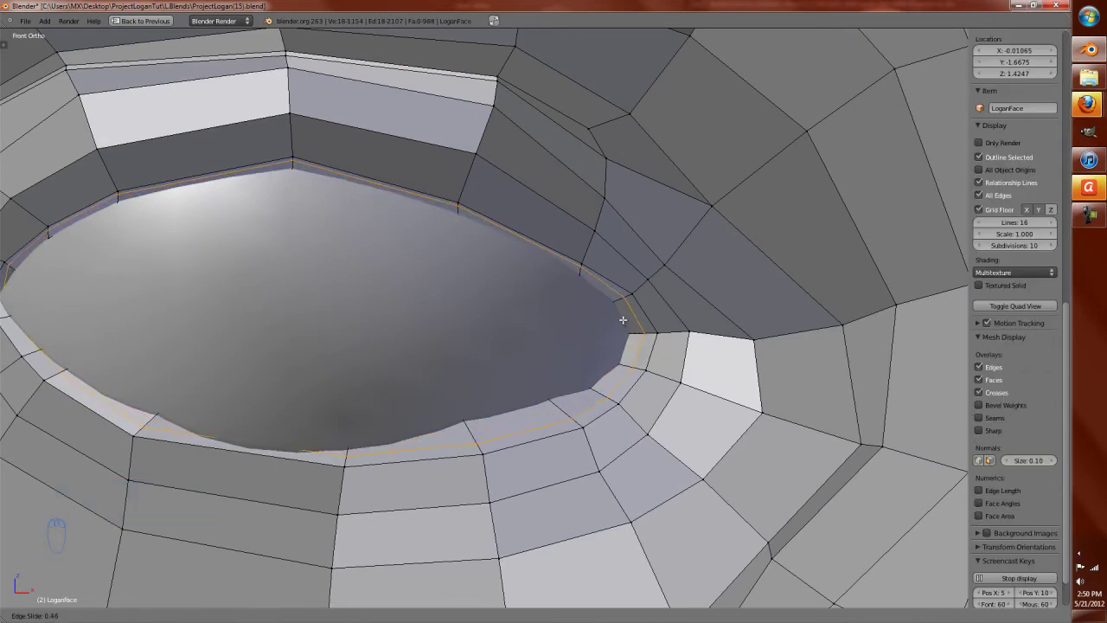
pyautogui.click(619, 317)
# Step: Shrink the new rim loop vertically and horizontally so it closes in around the eyeball
pyautogui.press('s')
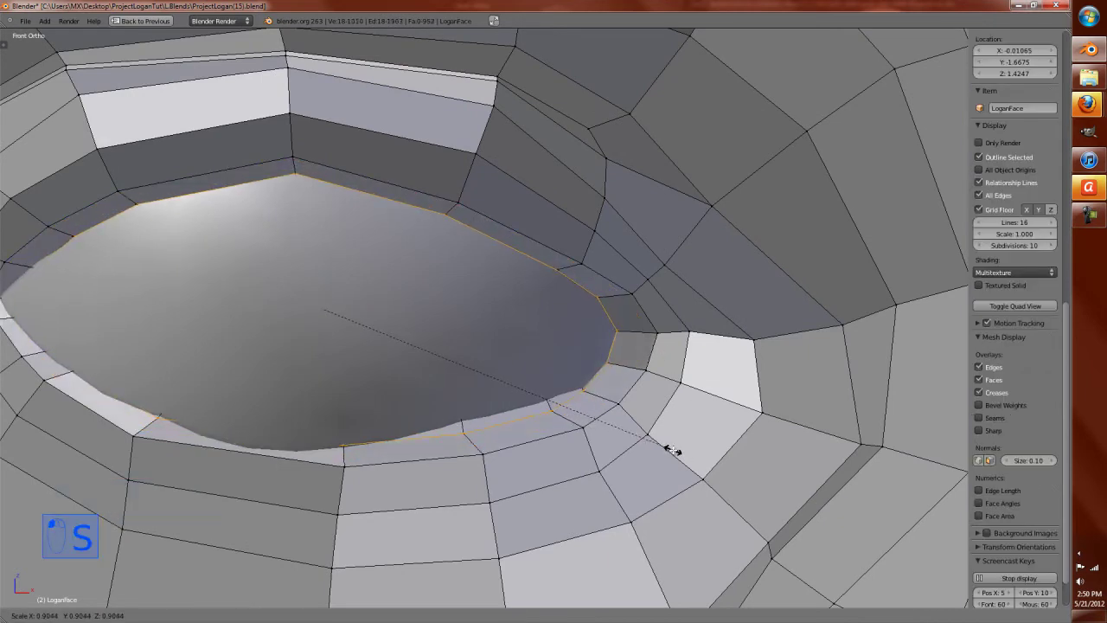
pyautogui.rightClick(667, 447)
pyautogui.press('s')
pyautogui.press('z')
pyautogui.click(610, 437)
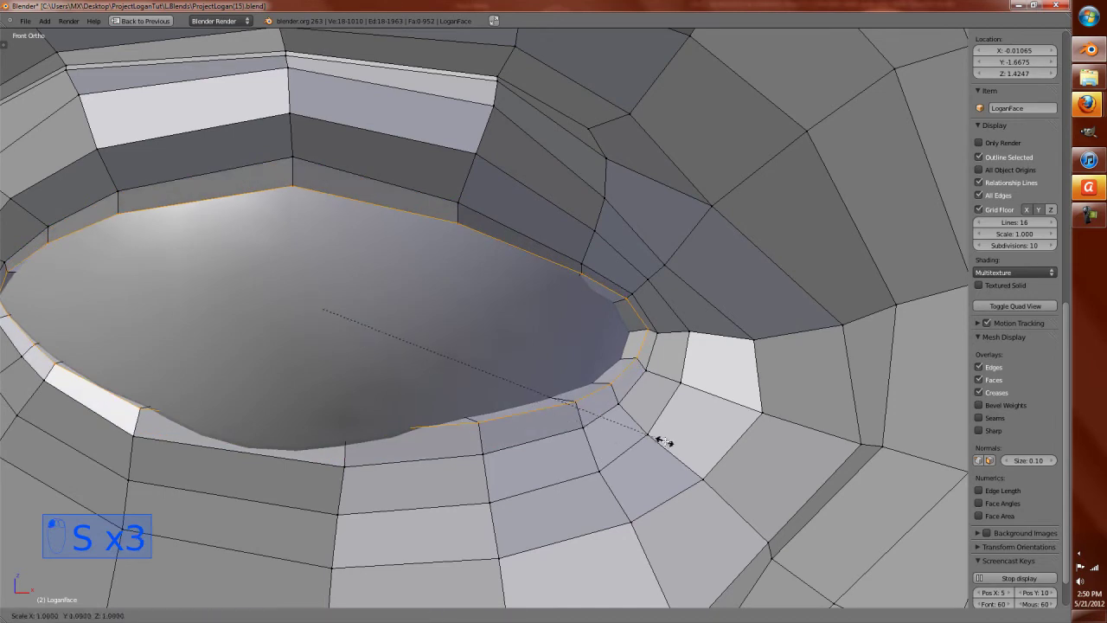
pyautogui.press('s')
pyautogui.press('x')
pyautogui.rightClick(634, 432)
pyautogui.press('s')
pyautogui.press('z')
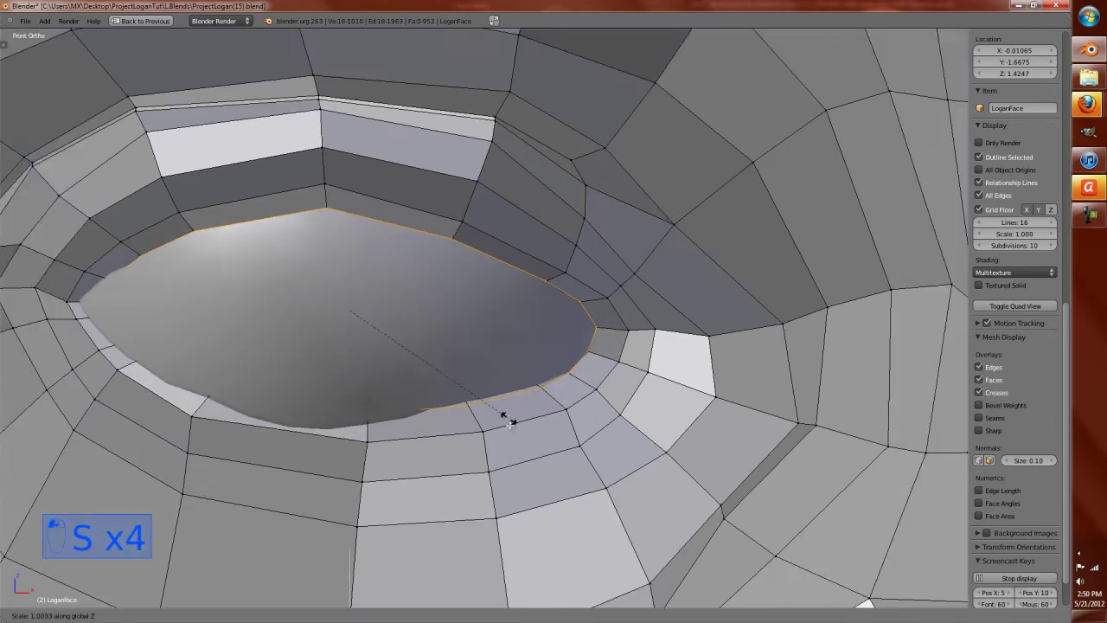
pyautogui.rightClick(513, 431)
# Step: Move the rim loop forward about 0.0091 along the global Y axis
pyautogui.moveTo(513, 430); pyautogui.dragTo(463, 359, button='middle')
pyautogui.scroll(3, 463, 359)
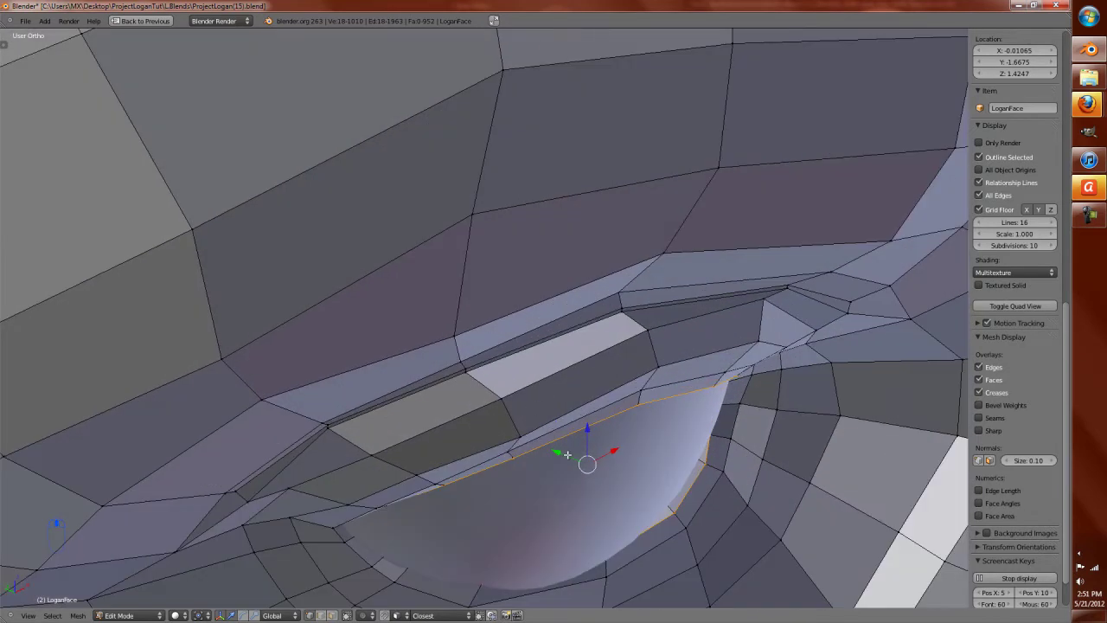
pyautogui.press('e')
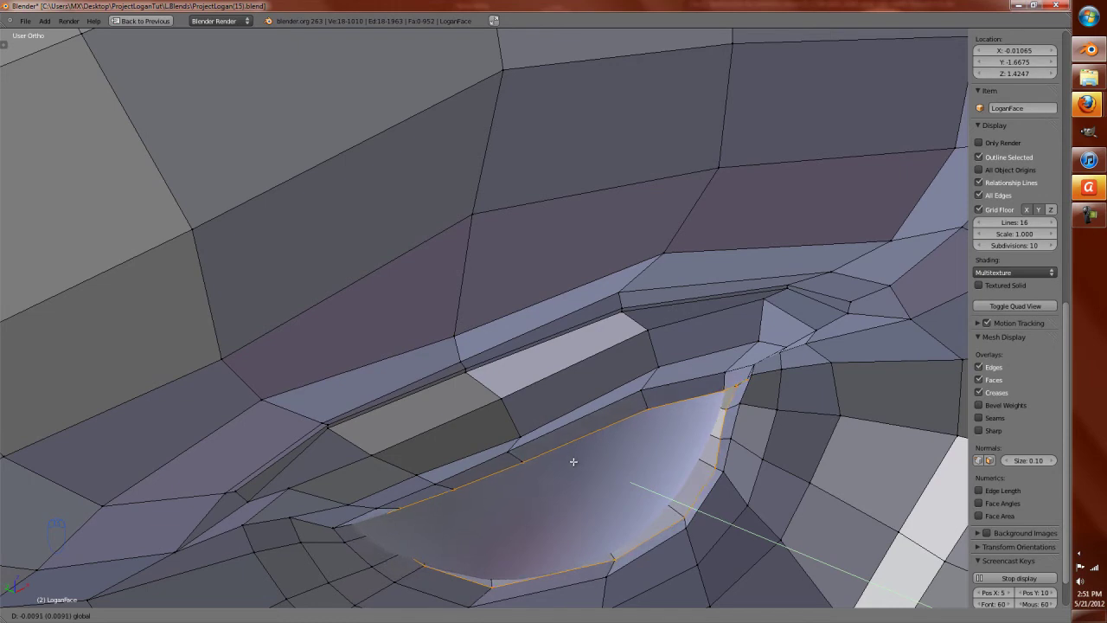
pyautogui.click(573, 465)
# Step: Add another loop cut inside the eyelid rim, push it about 0.0147 back along global Y, and check the lid outside Edit Mode
pyautogui.hotkey('ctrl', 'r')
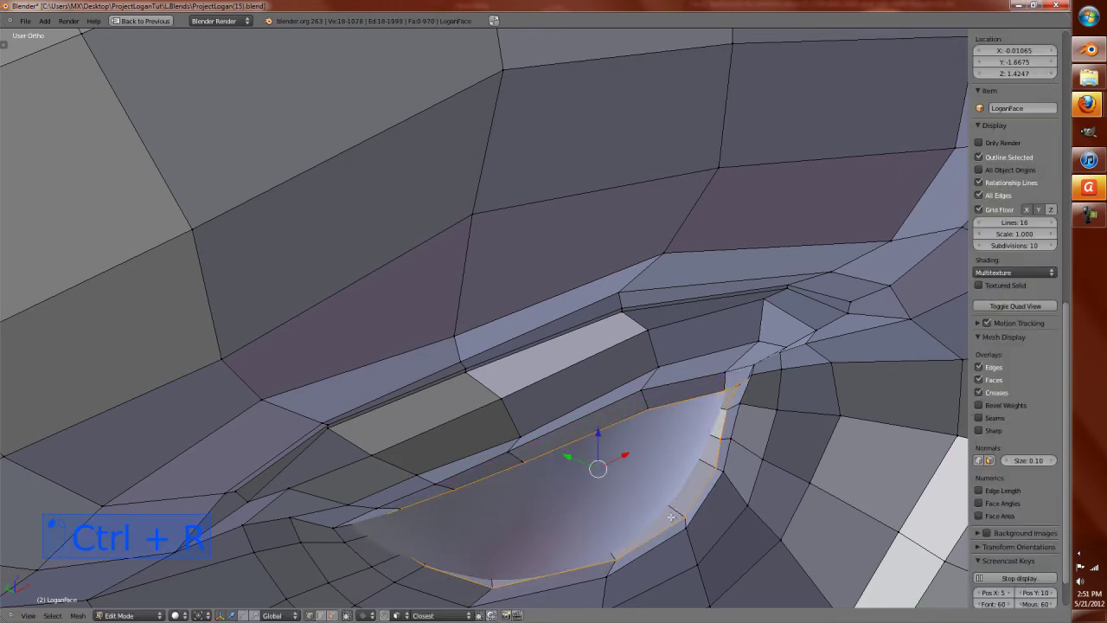
pyautogui.click(577, 461)
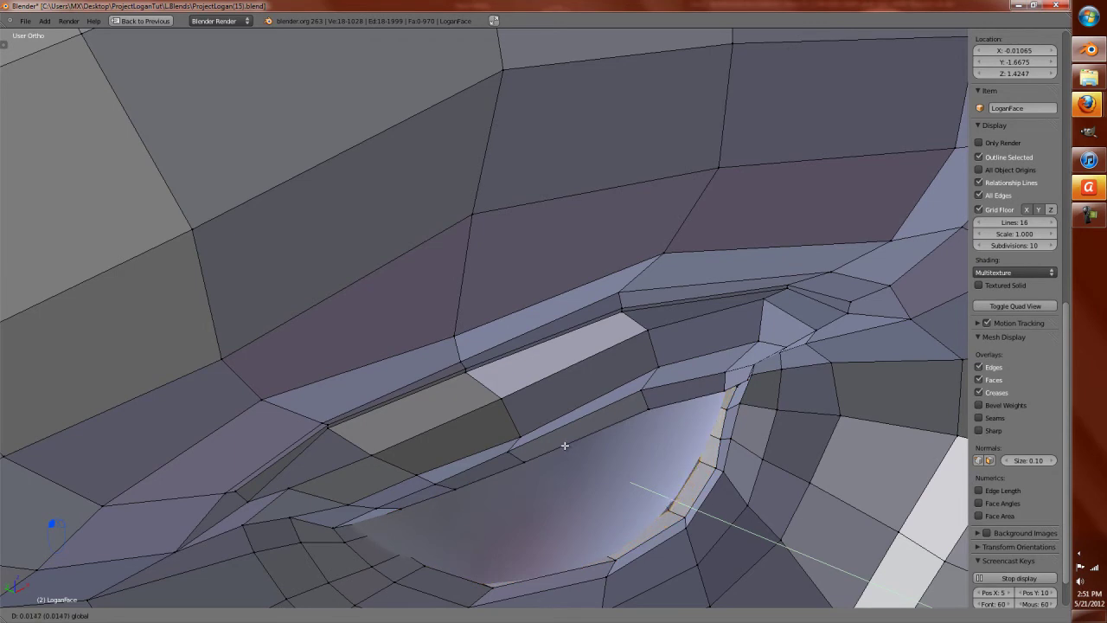
pyautogui.click(564, 446)
pyautogui.press('Tab')
pyautogui.press('KP_1')
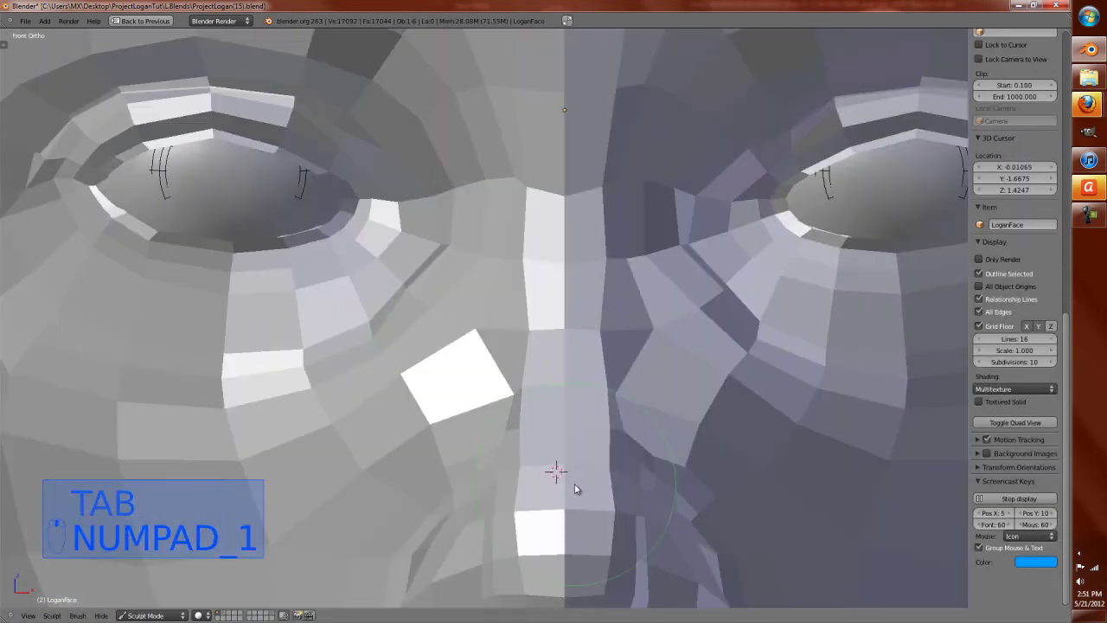
pyautogui.scroll(6, 488, 431)
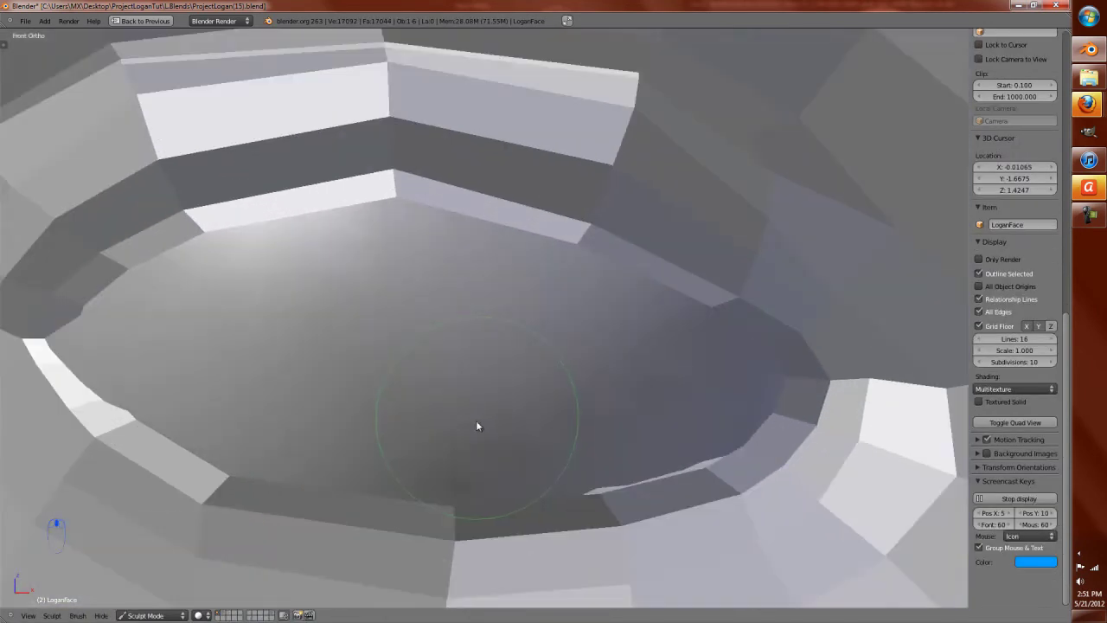
pyautogui.moveTo(586, 460)
pyautogui.mouseDown(button='middle')
pyautogui.moveTo(692, 511)
pyautogui.moveTo(522, 267)
pyautogui.mouseUp(button='middle')
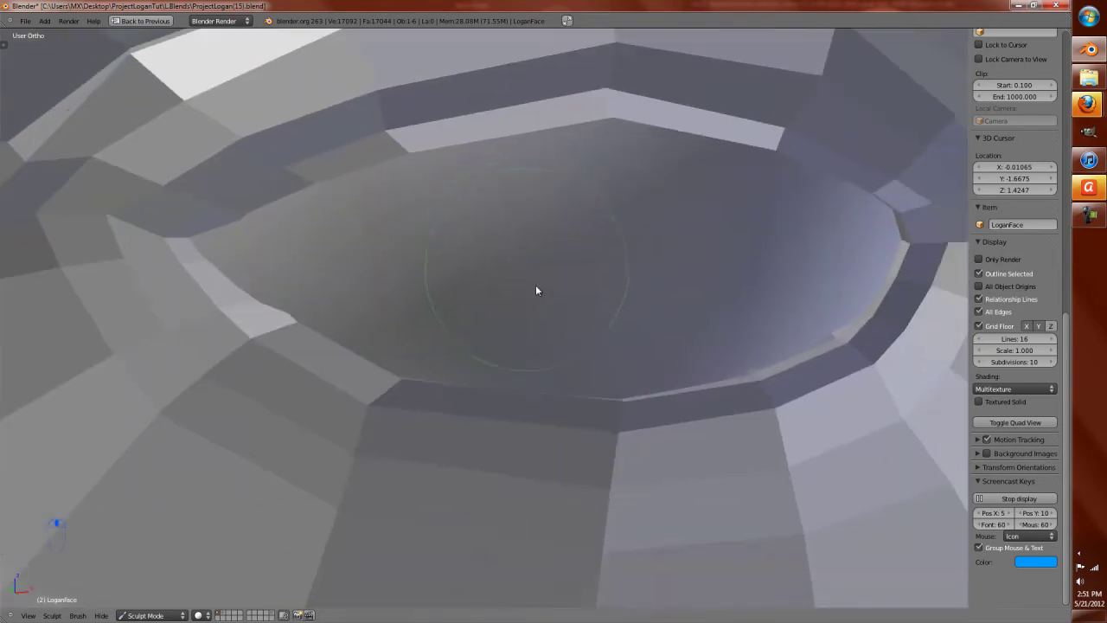
# Step: Return to Edit Mode and move the inner rim loop about 0.0056 further back along the global Y axis
pyautogui.press('Tab')
pyautogui.moveTo(449, 288); pyautogui.dragTo(590, 343, button='middle')
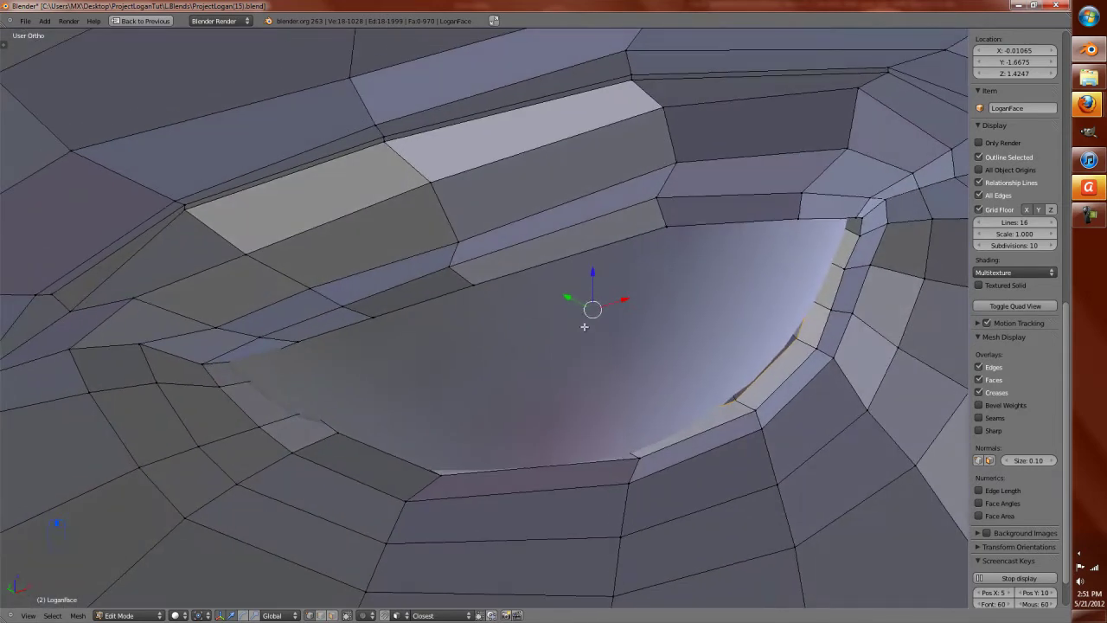
pyautogui.press('g')
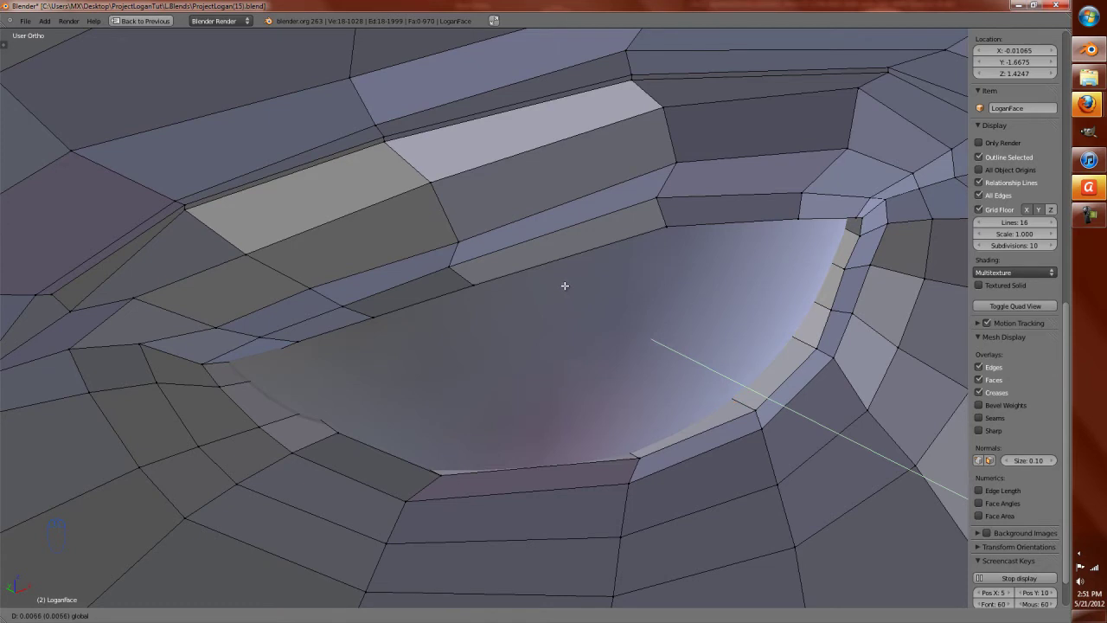
pyautogui.click(565, 285)
pyautogui.press('z')
pyautogui.press('z')
pyautogui.moveTo(618, 383); pyautogui.dragTo(585, 363, button='middle')
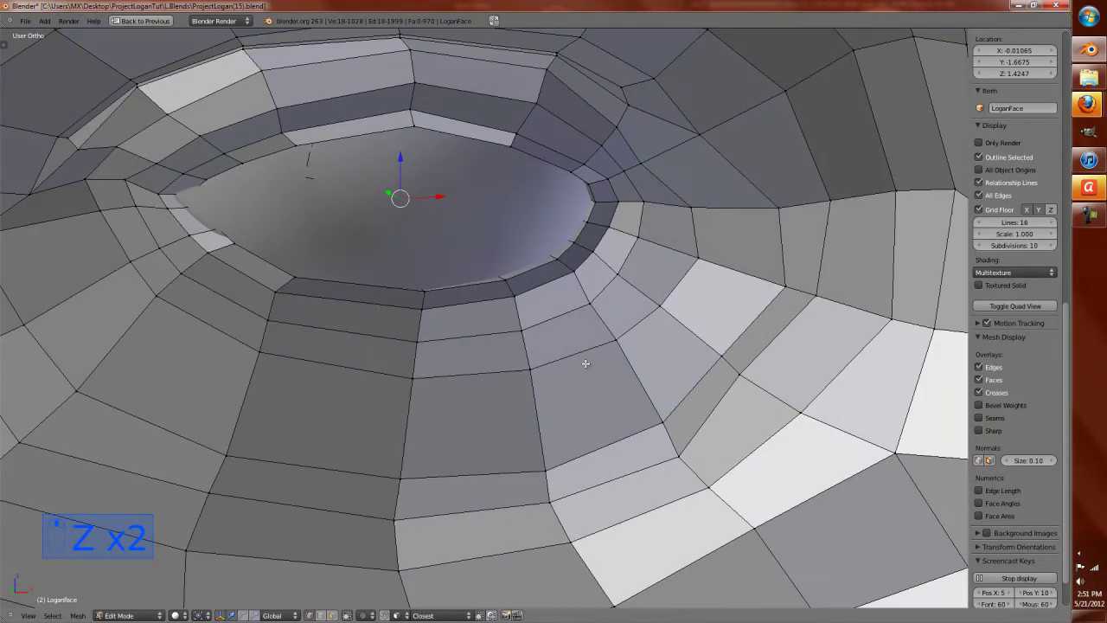
# Step: In Sculpt Mode, push the eyelid rim around the inner eye corner outward and undo the last stroke
pyautogui.press('KP_1')
pyautogui.keyDown('shift'); pyautogui.moveTo(478, 243); pyautogui.dragTo(583, 436, button='middle'); pyautogui.keyUp('shift')
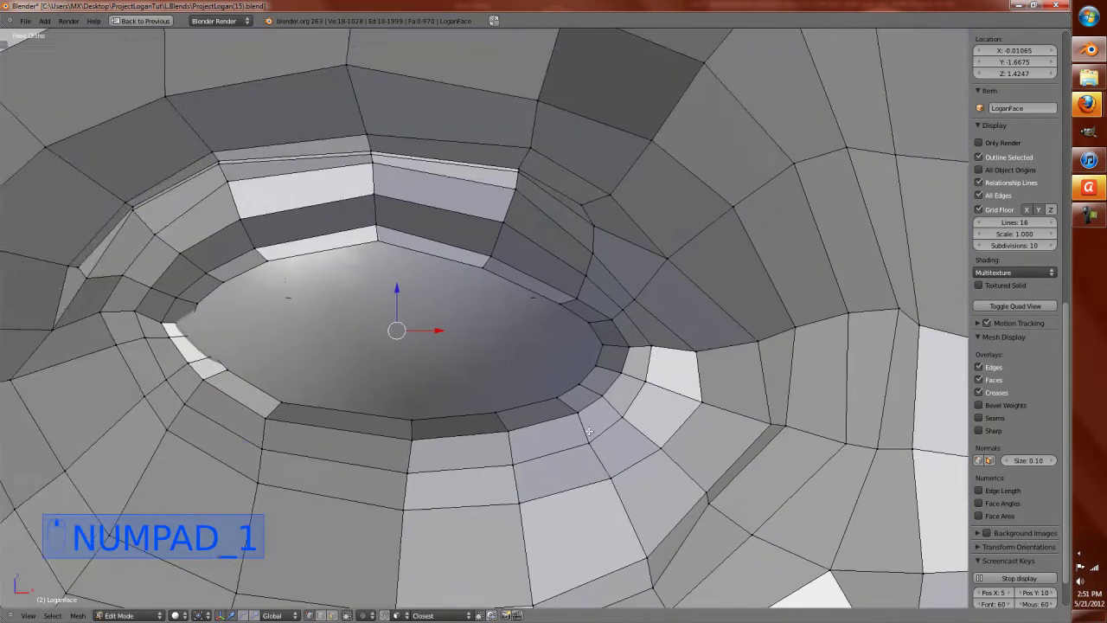
pyautogui.scroll(3, 612, 347)
pyautogui.rightClick(675, 399)
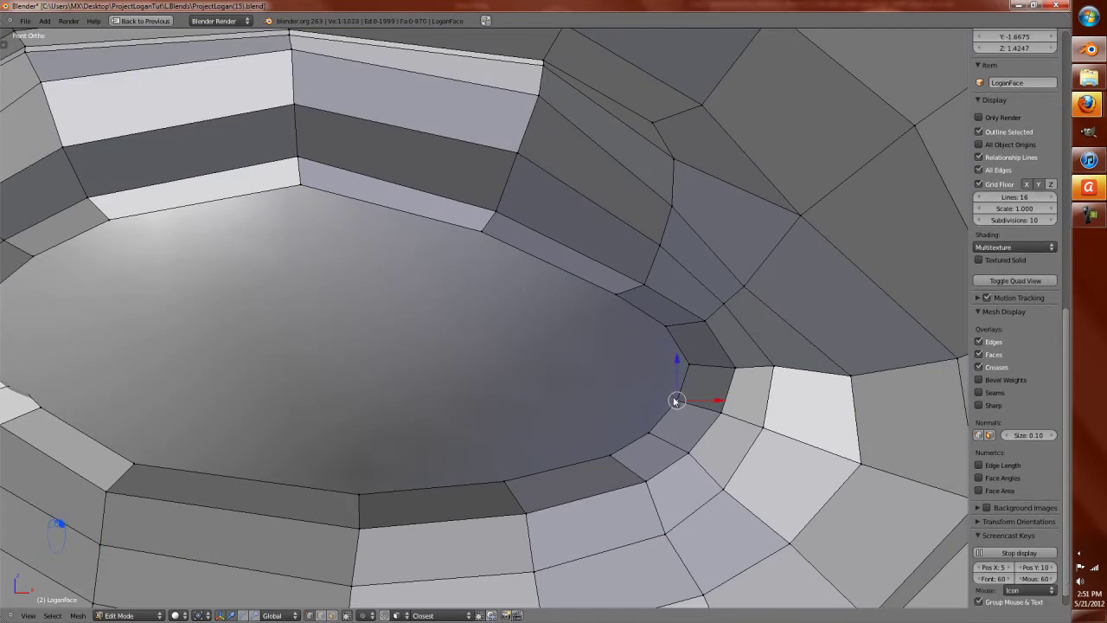
pyautogui.press('Tab')
pyautogui.moveTo(671, 398)
pyautogui.mouseDown()
pyautogui.moveTo(690, 416)
pyautogui.moveTo(654, 435)
pyautogui.moveTo(657, 460)
pyautogui.mouseUp()
pyautogui.hotkey('ctrl', 'z')
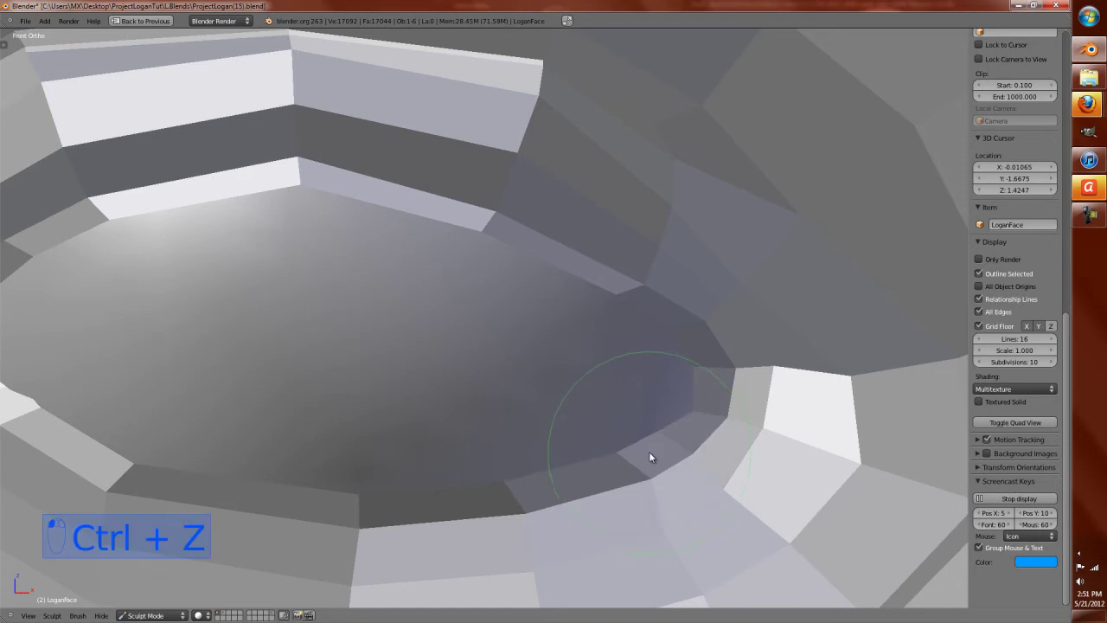
# Step: In Edit Mode, move the inner-corner rim vertex about 0.0077 along X toward the nose
pyautogui.press('Tab')
pyautogui.press('g')
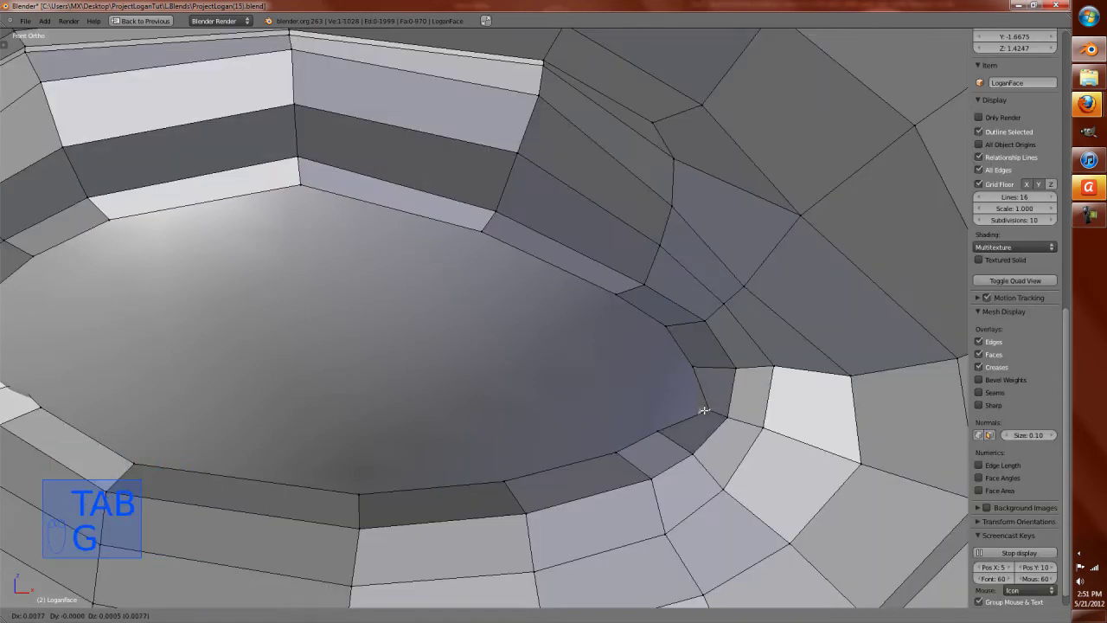
pyautogui.click(703, 410)
pyautogui.moveTo(704, 410); pyautogui.dragTo(486, 255, button='middle')
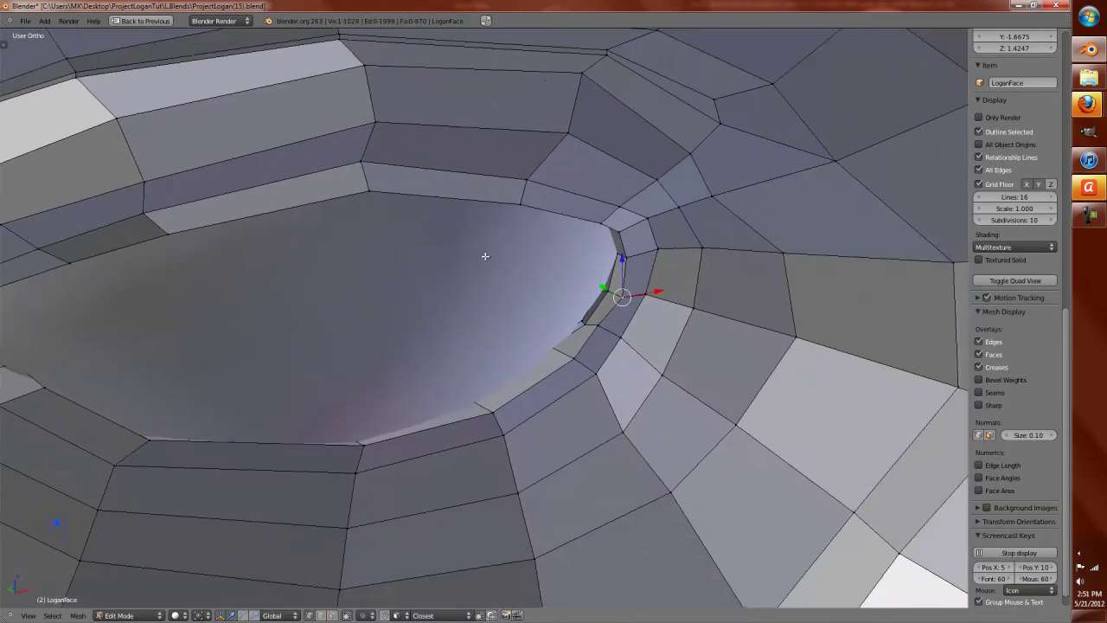
# Step: Select the inner eyelid rim loop, grow the selection, and hide the rest of the face mesh
pyautogui.scroll(3, 641, 366)
pyautogui.keyDown('alt'); pyautogui.rightClick(639, 353); pyautogui.keyUp('alt')
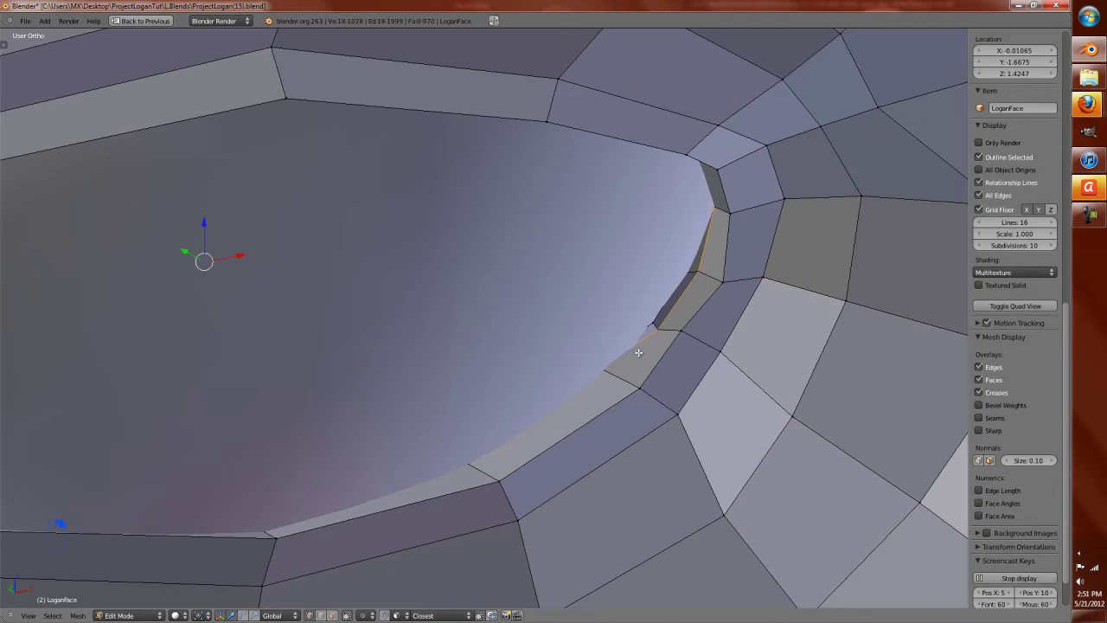
pyautogui.press('ctrl+KP_Add')
pyautogui.hotkey('shift', 'h')
pyautogui.press('KP_1')
pyautogui.press('z')
pyautogui.press('z')
pyautogui.scroll(-2, 444, 284)
pyautogui.keyDown('shift'); pyautogui.moveTo(444, 285); pyautogui.dragTo(577, 437, button='middle'); pyautogui.keyUp('shift')
pyautogui.scroll(-3, 556, 415)
# Step: Sculpt the lower eyelid rim near the inner eye corner outward so the folded faces open up around the eyeball
pyautogui.press('Tab')
pyautogui.scroll(4, 583, 403)
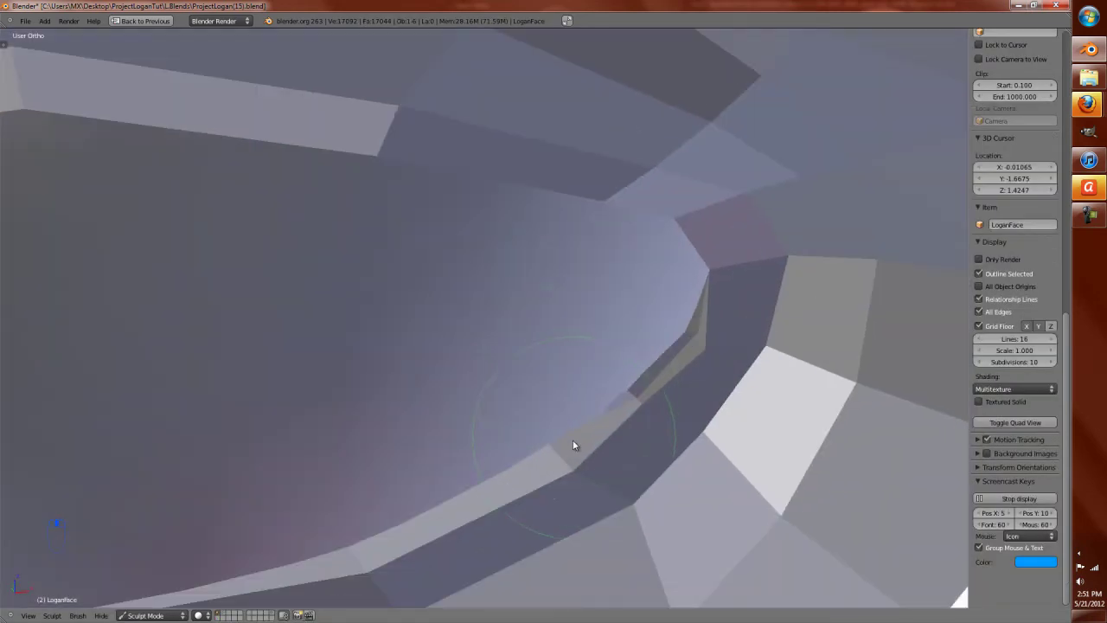
pyautogui.moveTo(581, 458); pyautogui.dragTo(590, 463)
pyautogui.moveTo(568, 468)
pyautogui.mouseDown()
pyautogui.moveTo(546, 444)
pyautogui.moveTo(561, 464)
pyautogui.moveTo(600, 473)
pyautogui.mouseUp()
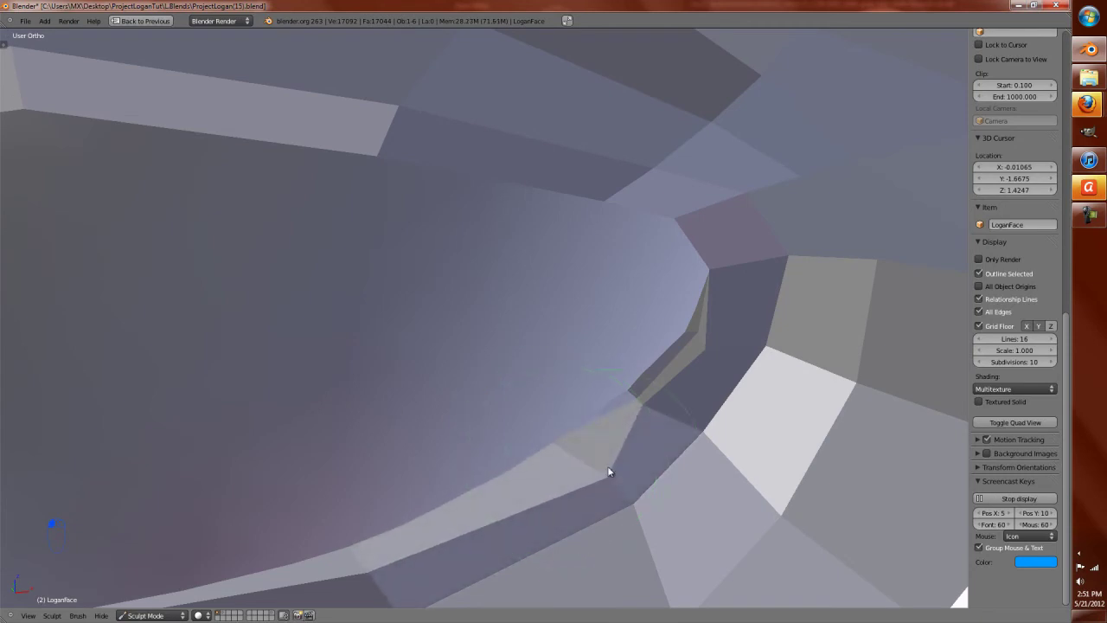
pyautogui.moveTo(645, 405); pyautogui.dragTo(676, 422)
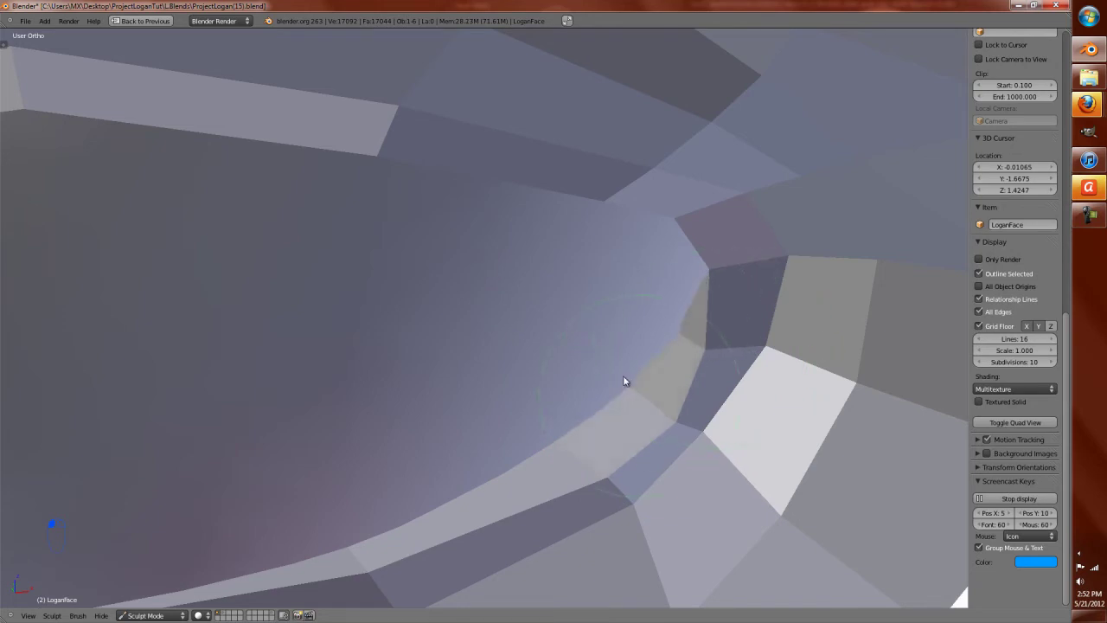
pyautogui.moveTo(625, 384); pyautogui.dragTo(621, 404, button='middle')
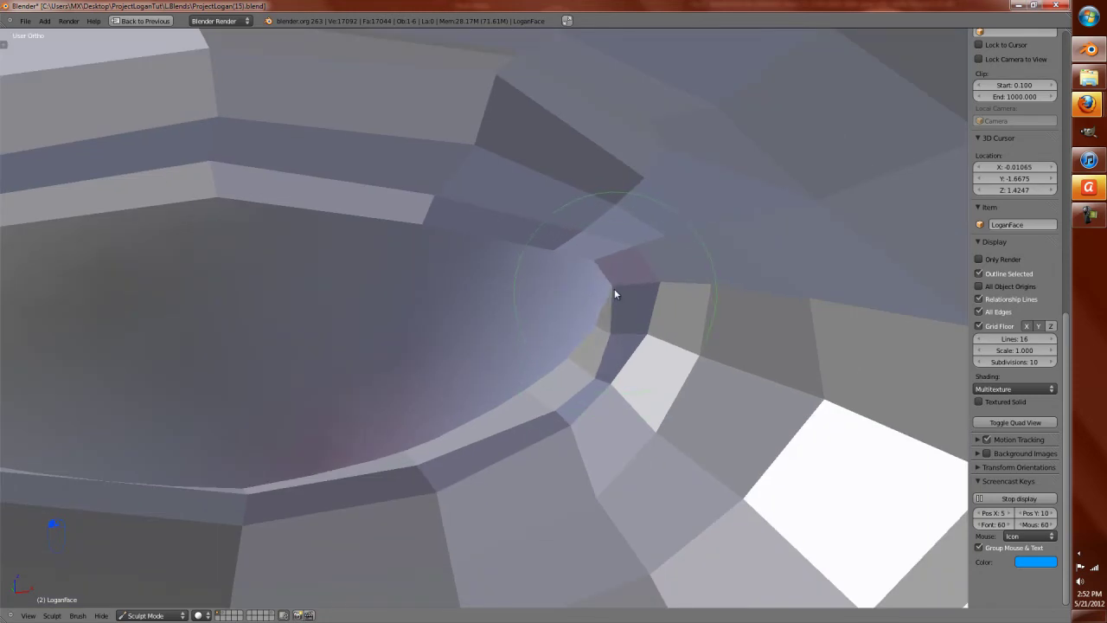
pyautogui.press('KP_2')
pyautogui.moveTo(705, 234); pyautogui.dragTo(821, 491, button='middle')
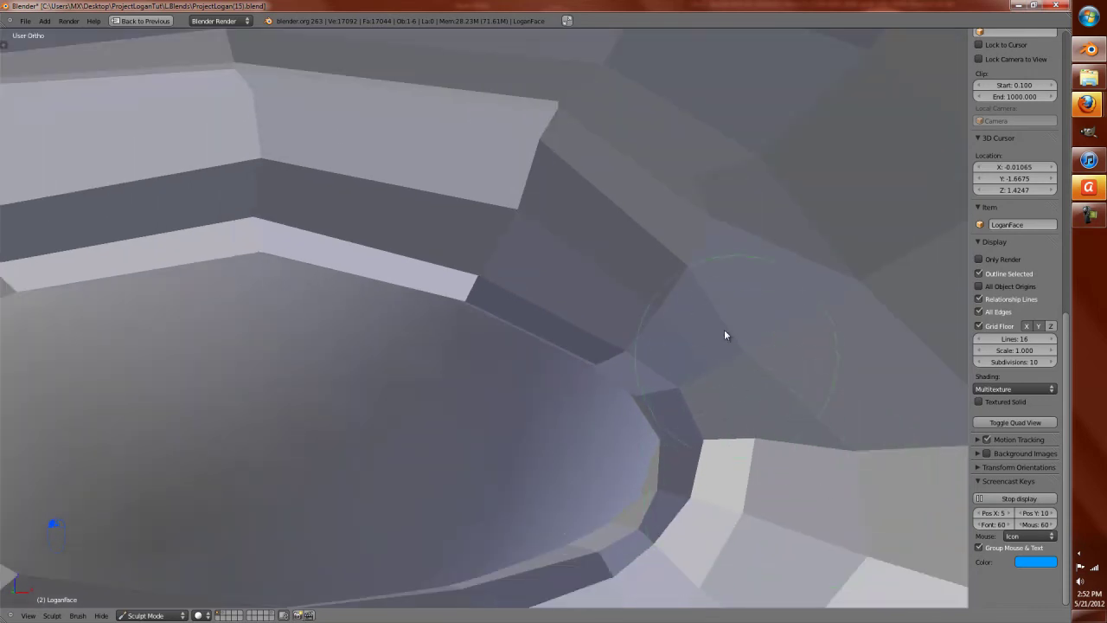
# Step: Unhide the whole face mesh in Edit Mode and return to Sculpt Mode
pyautogui.scroll(-2, 719, 360)
pyautogui.moveTo(719, 361); pyautogui.dragTo(709, 346, button='middle')
pyautogui.moveTo(767, 445)
pyautogui.mouseDown(button='middle')
pyautogui.moveTo(604, 400)
pyautogui.moveTo(603, 415)
pyautogui.mouseUp(button='middle')
pyautogui.press('Tab')
pyautogui.press('a')
pyautogui.press('a')
pyautogui.scroll(3, 608, 403)
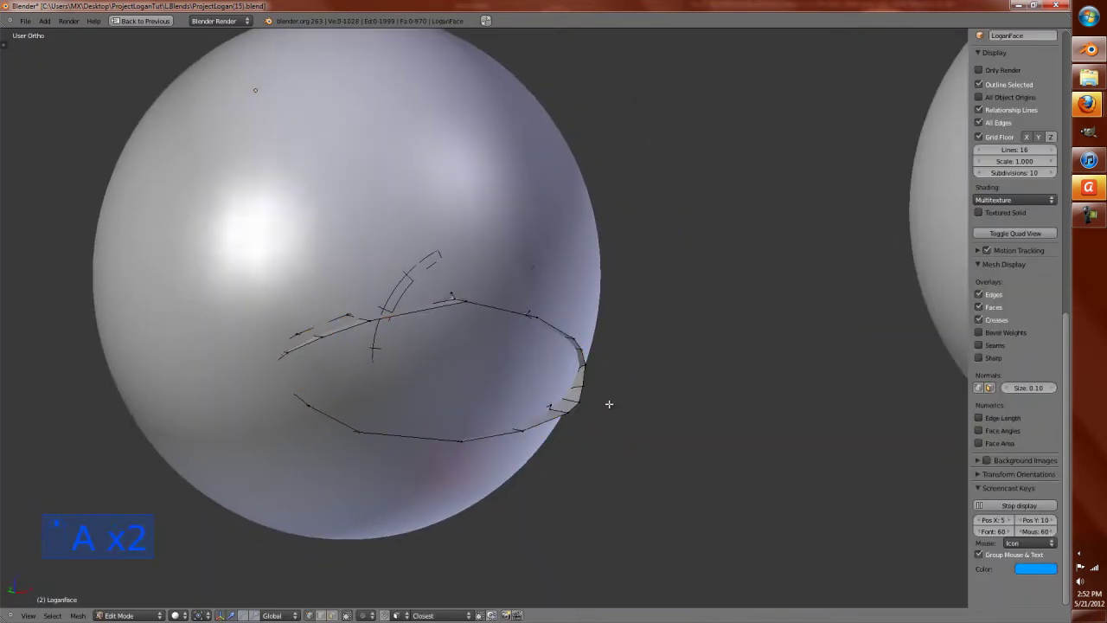
pyautogui.hotkey('alt', 'h')
pyautogui.press('Tab')
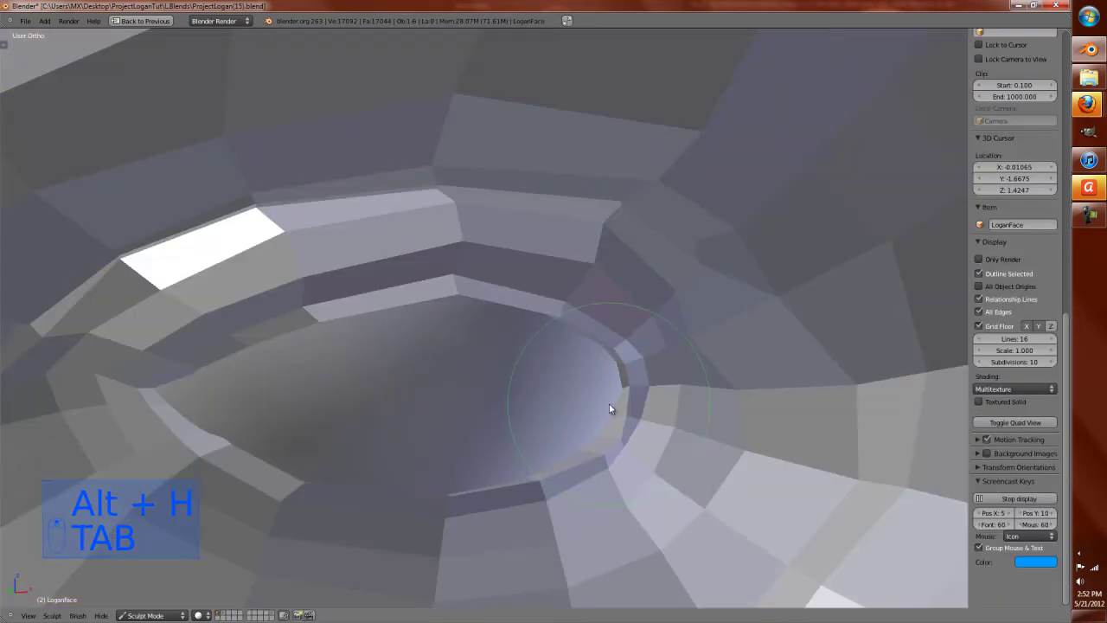
# Step: Sculpt the inner edge of the upper eyelid rim upward from the front view
pyautogui.press('KP_1')
pyautogui.scroll(1, 441, 318)
pyautogui.moveTo(385, 278)
pyautogui.mouseDown()
pyautogui.moveTo(144, 208)
pyautogui.moveTo(256, 244)
pyautogui.mouseUp()
pyautogui.moveTo(363, 283); pyautogui.dragTo(504, 230, button='middle')
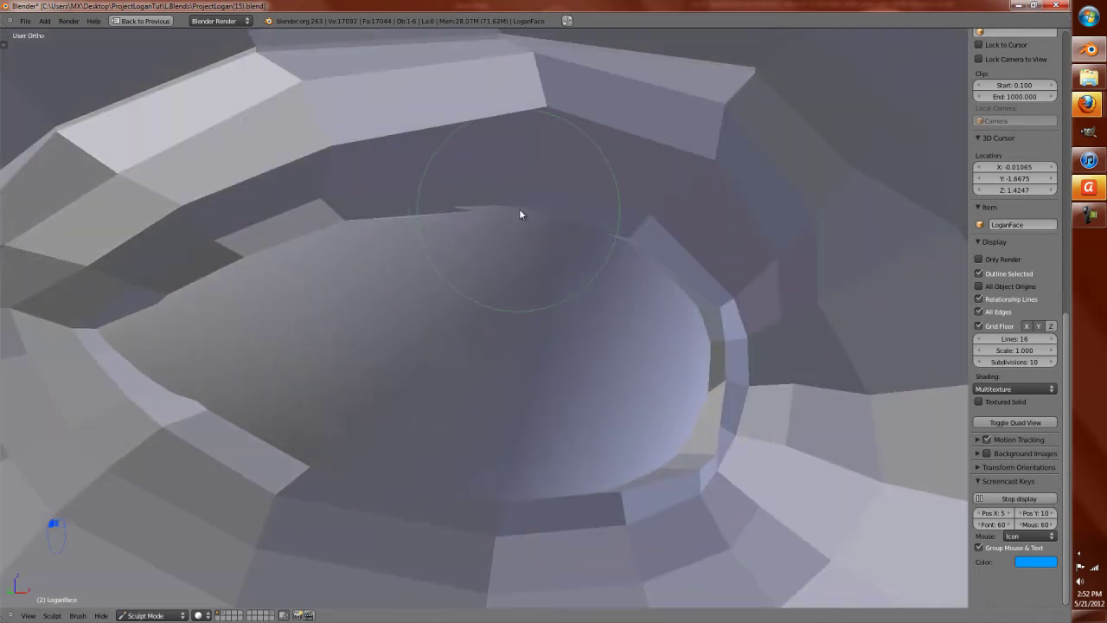
# Step: Sculpt the rim at the outer eye corner and along the adjoining lower lid outward to even out its shape
pyautogui.moveTo(139, 331); pyautogui.dragTo(389, 320, button='middle')
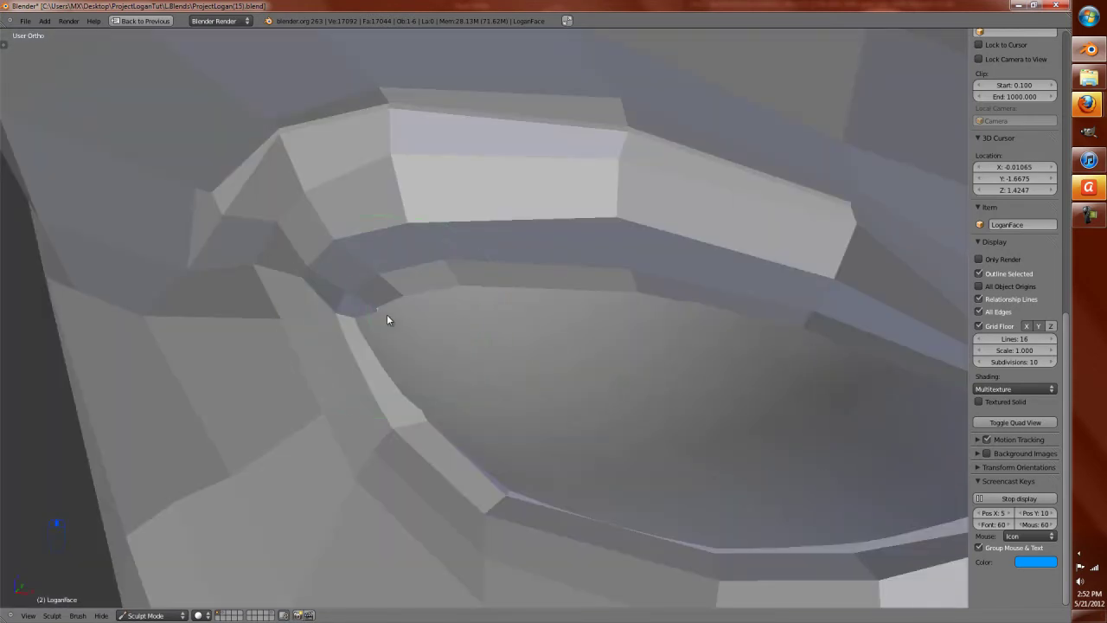
pyautogui.moveTo(381, 324); pyautogui.dragTo(370, 335)
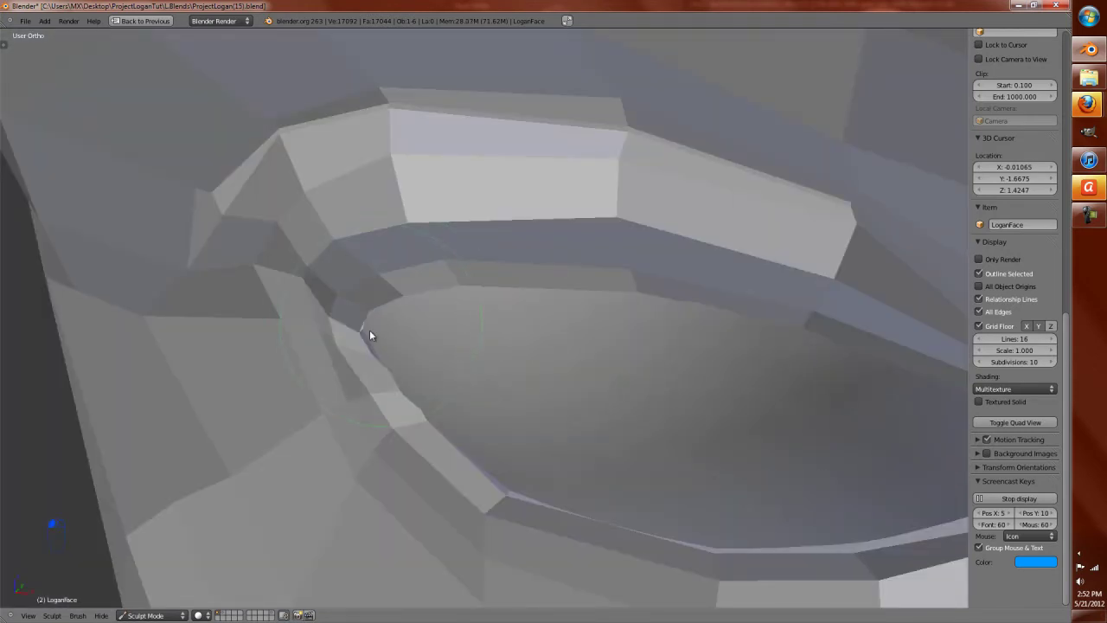
pyautogui.moveTo(374, 331); pyautogui.dragTo(483, 343, button='middle')
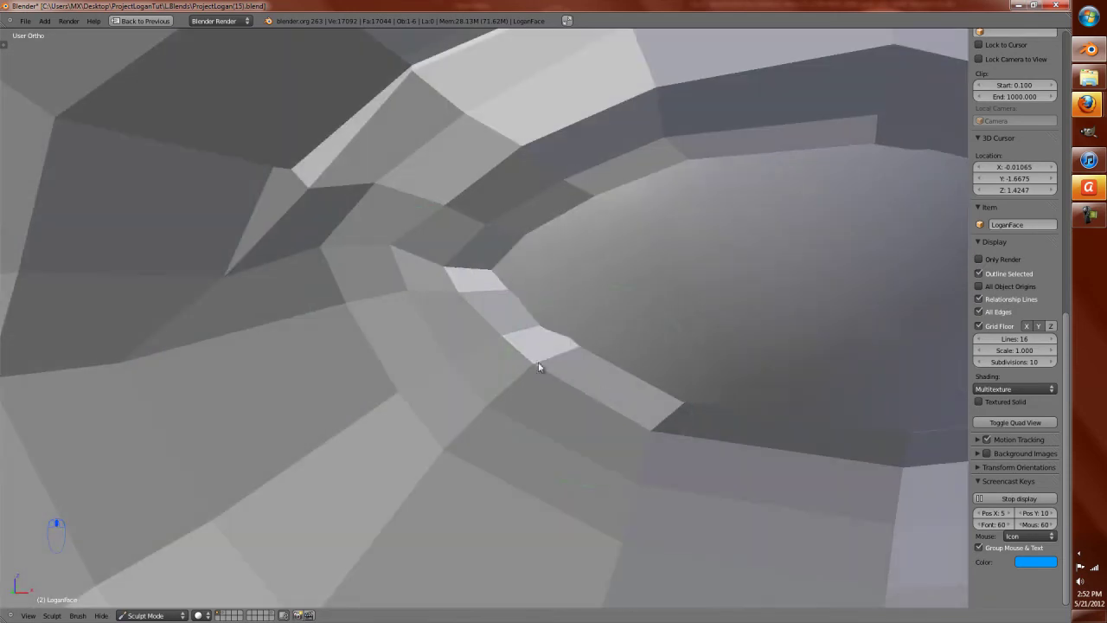
pyautogui.moveTo(566, 345)
pyautogui.mouseDown()
pyautogui.moveTo(532, 316)
pyautogui.moveTo(546, 354)
pyautogui.mouseUp()
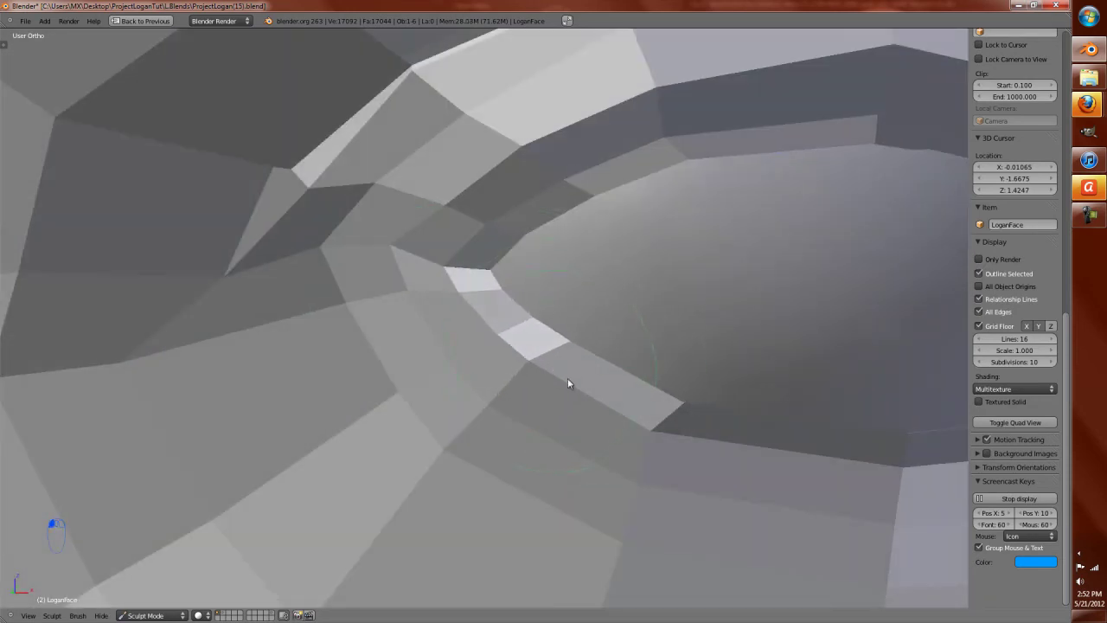
# Step: Select the inner rim loop in Edit Mode and enlarge it by about 1.12 along global Z and 1.04 along global X
pyautogui.press('KP_1')
pyautogui.moveTo(707, 367); pyautogui.dragTo(486, 314, button='middle')
pyautogui.press('Tab')
pyautogui.moveTo(452, 354); pyautogui.dragTo(626, 390, button='middle')
pyautogui.keyDown('alt'); pyautogui.rightClick(702, 427); pyautogui.keyUp('alt')
pyautogui.press('s')
pyautogui.press('z')
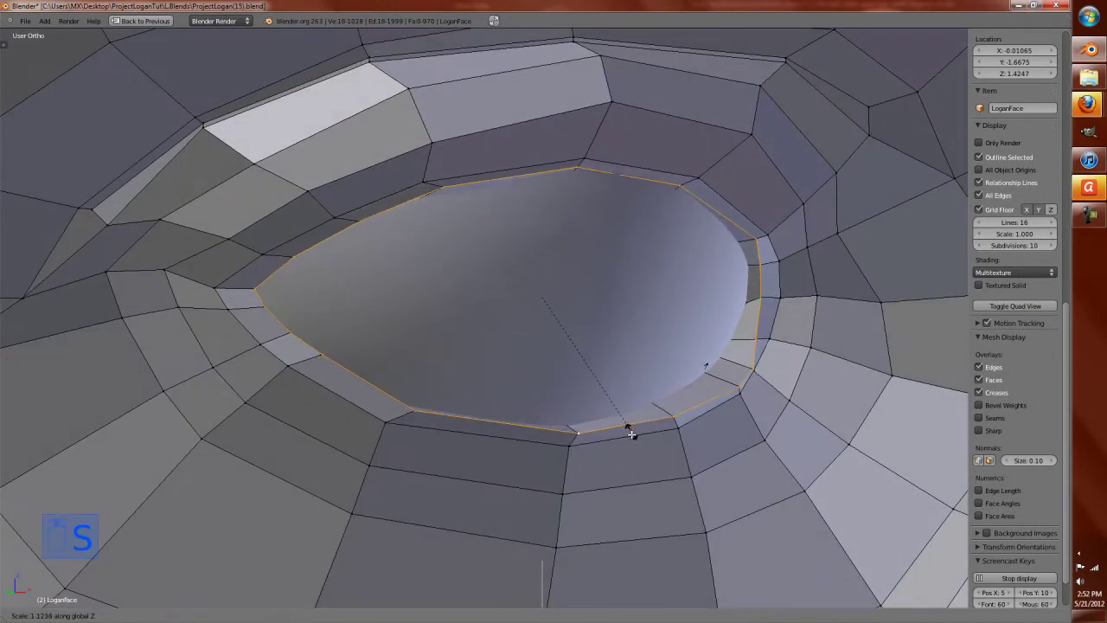
pyautogui.click(630, 440)
pyautogui.press('s')
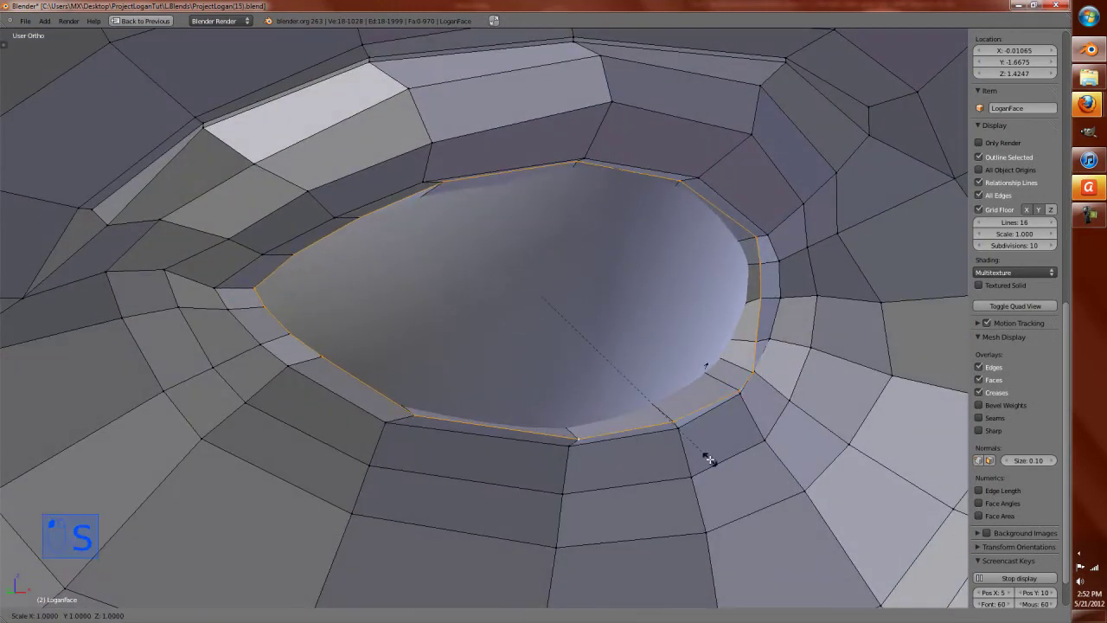
pyautogui.press('x')
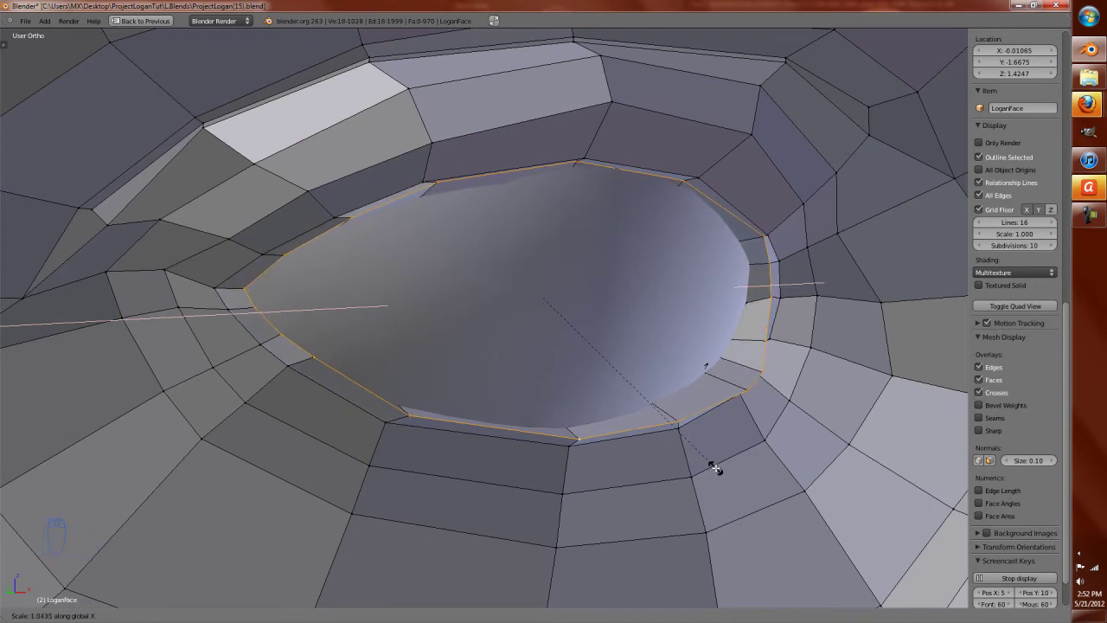
pyautogui.click(718, 468)
# Step: Move the inner rim loop about 0.0105 along the global Y axis and return to Sculpt Mode
pyautogui.press('g')
pyautogui.press('y')
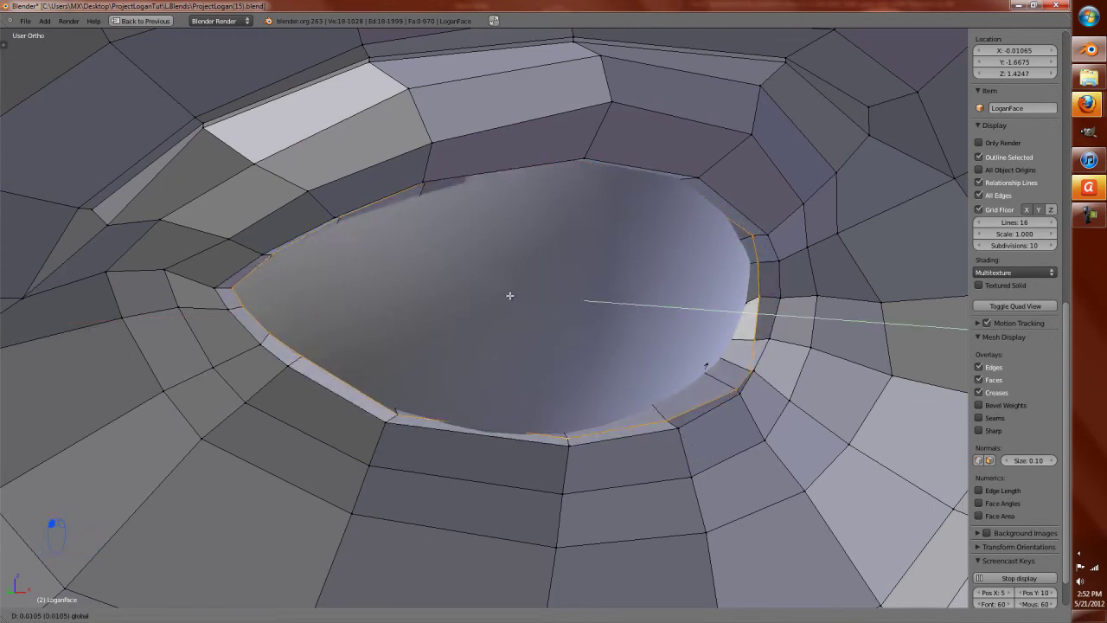
pyautogui.click(506, 294)
pyautogui.press('Tab')
# Step: Smooth out the eye opening by sculpting the upper lid, inner corner and lower lid rim into an even curve
pyautogui.moveTo(516, 299)
pyautogui.mouseDown(button='middle')
pyautogui.moveTo(549, 372)
pyautogui.moveTo(524, 382)
pyautogui.moveTo(313, 270)
pyautogui.mouseUp(button='middle')
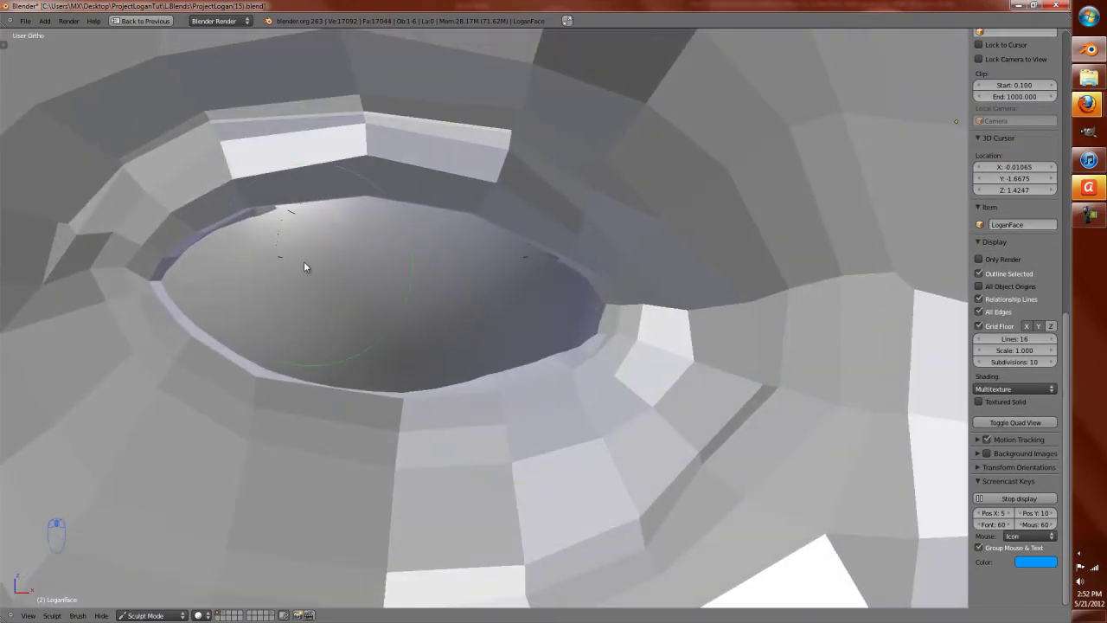
pyautogui.moveTo(252, 225)
pyautogui.mouseDown()
pyautogui.moveTo(268, 212)
pyautogui.moveTo(363, 210)
pyautogui.mouseUp()
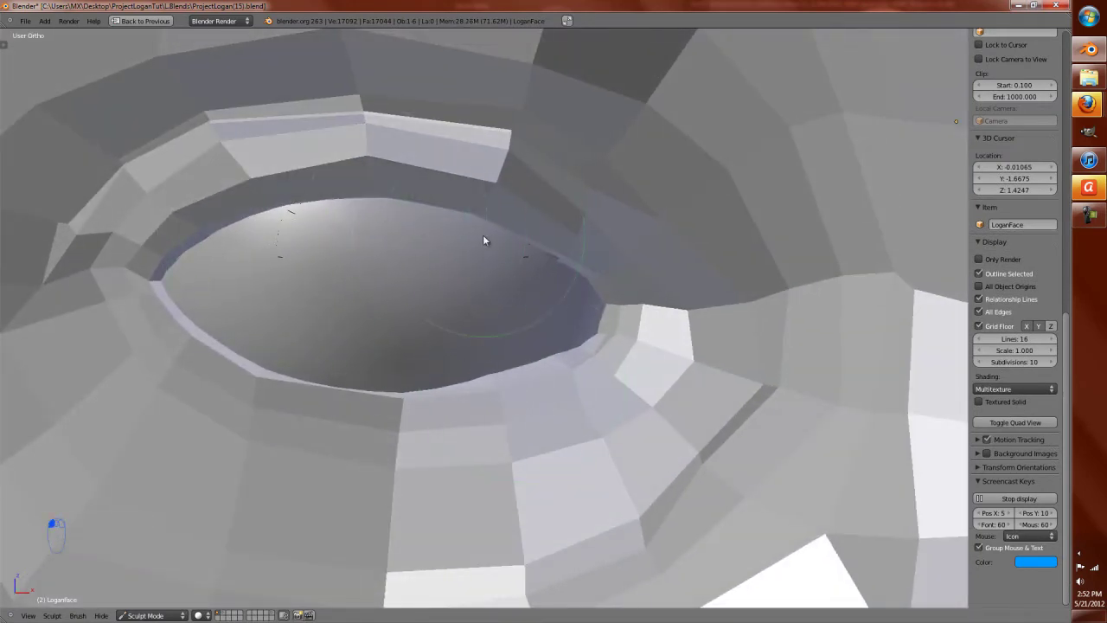
pyautogui.moveTo(560, 283)
pyautogui.mouseDown()
pyautogui.moveTo(578, 326)
pyautogui.moveTo(574, 363)
pyautogui.mouseUp()
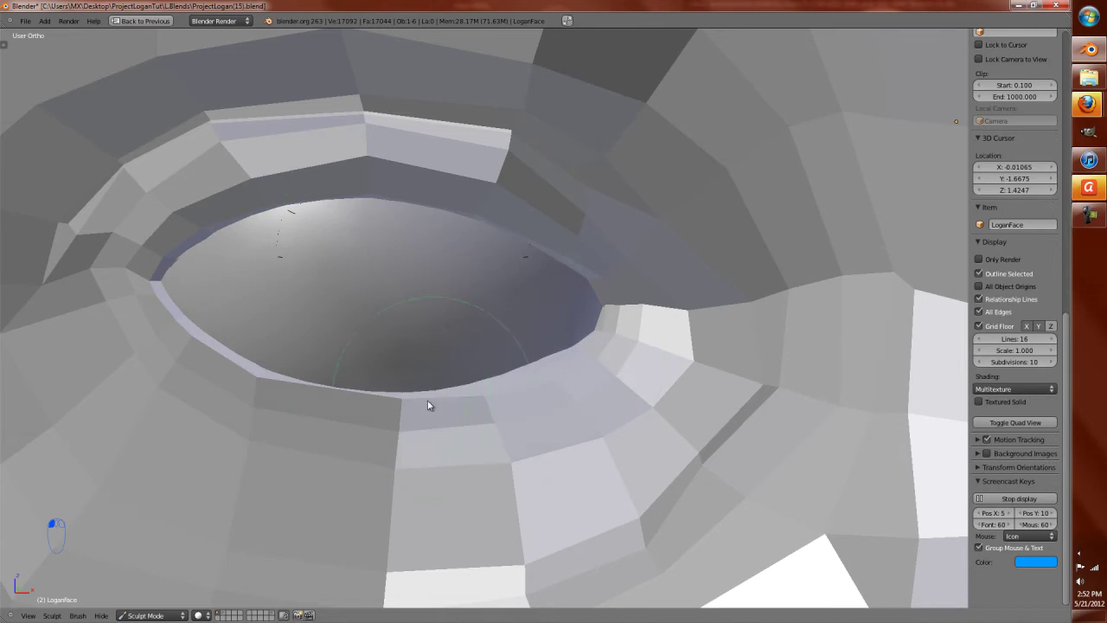
pyautogui.moveTo(178, 331)
pyautogui.mouseDown(button='middle')
pyautogui.moveTo(291, 421)
pyautogui.moveTo(266, 440)
pyautogui.moveTo(317, 421)
pyautogui.mouseUp(button='middle')
pyautogui.moveTo(318, 421); pyautogui.dragTo(391, 427)
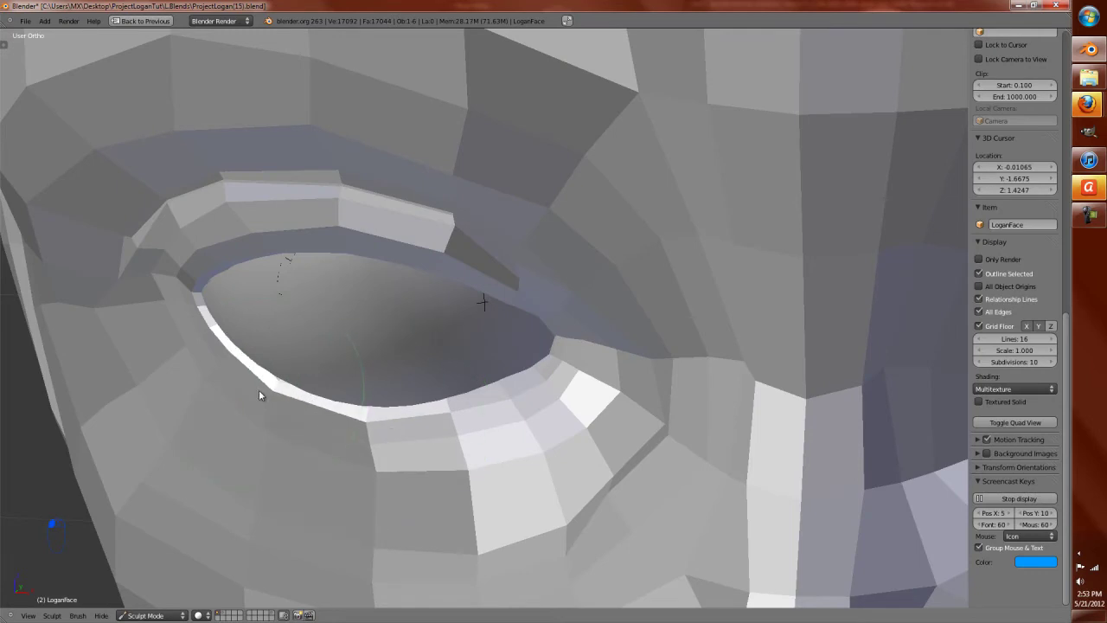
# Step: Adjust the brush size and sculpt the upper eyelid rim from below, from the inner corner to mid-lid, to follow the eyeball
pyautogui.moveTo(213, 343); pyautogui.dragTo(324, 221, button='middle')
pyautogui.scroll(-3, 337, 294)
pyautogui.scroll(4, 432, 381)
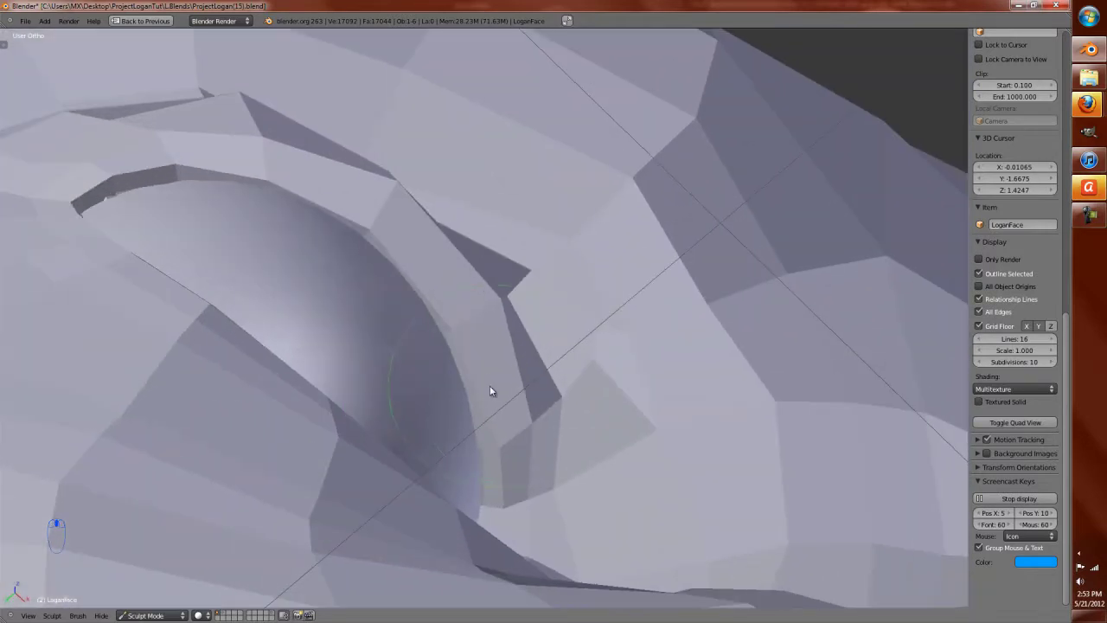
pyautogui.press('f')
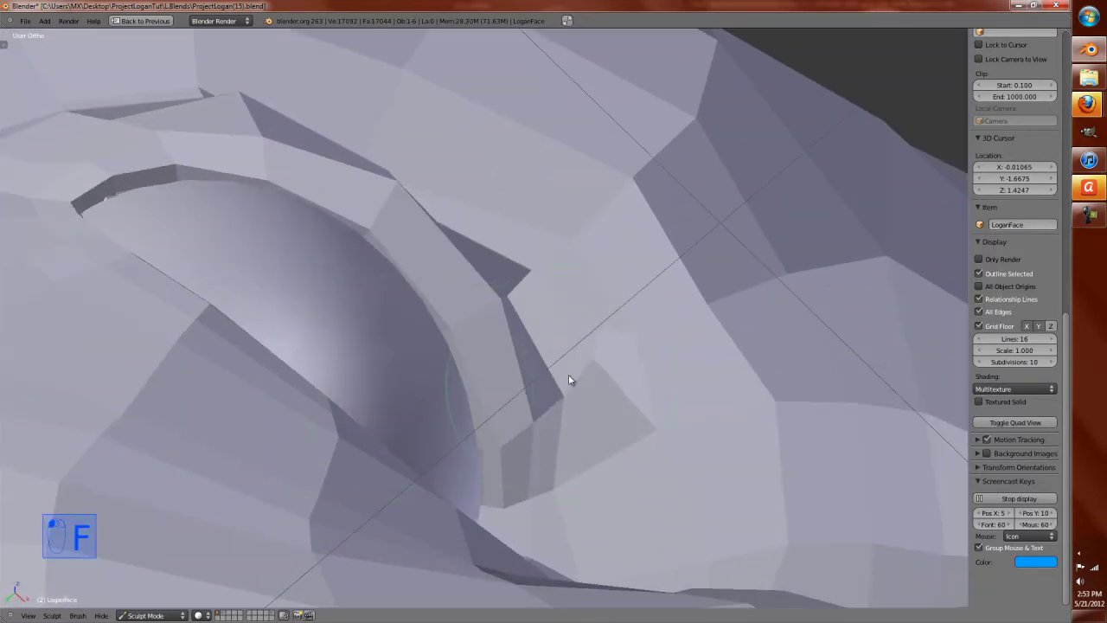
pyautogui.moveTo(563, 388); pyautogui.dragTo(572, 372)
pyautogui.moveTo(497, 319)
pyautogui.mouseDown()
pyautogui.moveTo(458, 330)
pyautogui.moveTo(477, 319)
pyautogui.mouseUp()
pyautogui.moveTo(365, 206)
pyautogui.mouseDown()
pyautogui.moveTo(378, 208)
pyautogui.moveTo(353, 204)
pyautogui.mouseUp()
# Step: Sculpt the outer part of the upper eyelid rim away from the eyeball up to the outer corner
pyautogui.moveTo(353, 205)
pyautogui.mouseDown(button='middle')
pyautogui.moveTo(289, 239)
pyautogui.moveTo(544, 277)
pyautogui.mouseUp(button='middle')
pyautogui.moveTo(544, 276)
pyautogui.mouseDown()
pyautogui.moveTo(545, 267)
pyautogui.moveTo(433, 296)
pyautogui.mouseUp()
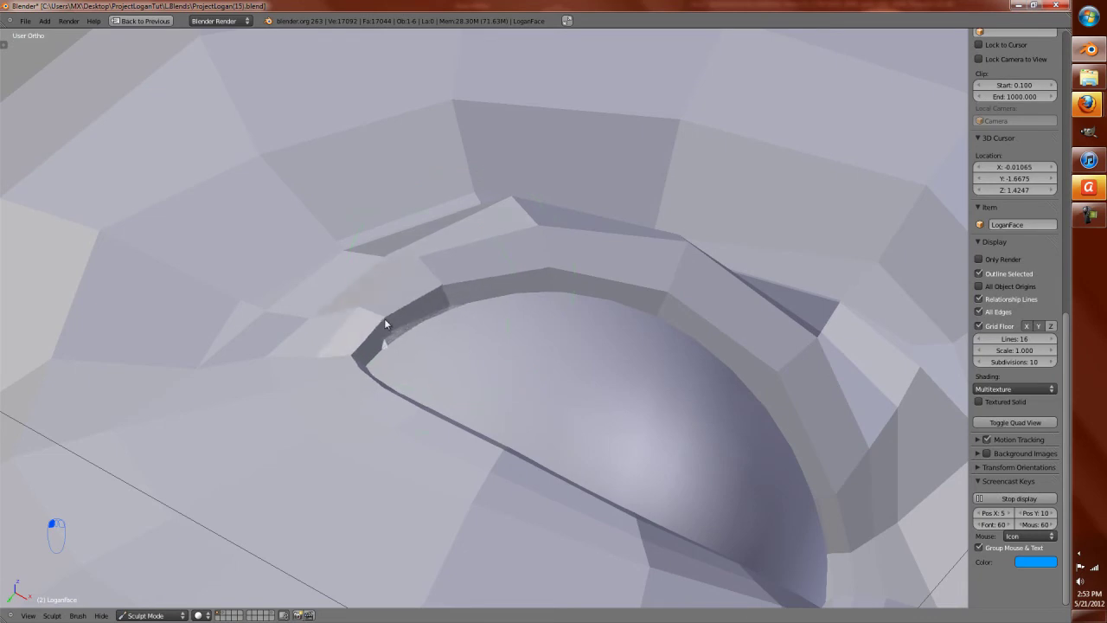
pyautogui.moveTo(390, 325)
pyautogui.mouseDown()
pyautogui.moveTo(406, 322)
pyautogui.moveTo(361, 309)
pyautogui.mouseUp()
# Step: Examine the reshaped eyelids from the front, both across the whole face and up close
pyautogui.moveTo(515, 327); pyautogui.dragTo(596, 424, button='middle')
pyautogui.scroll(-5, 605, 399)
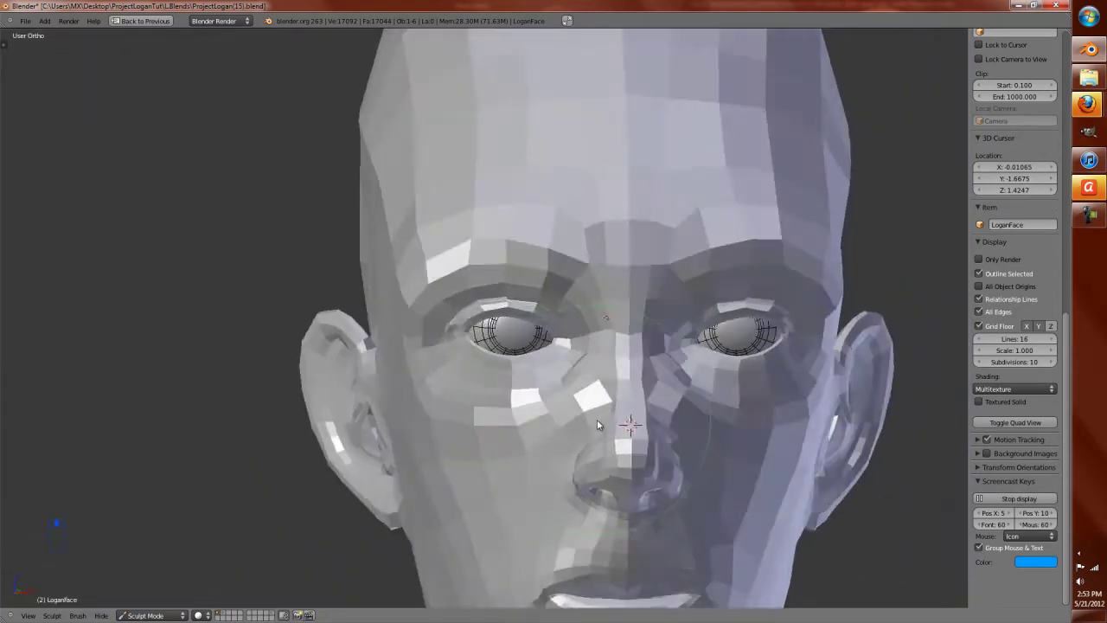
pyautogui.scroll(3, 600, 426)
pyautogui.press('KP_1')
pyautogui.scroll(5, 421, 424)
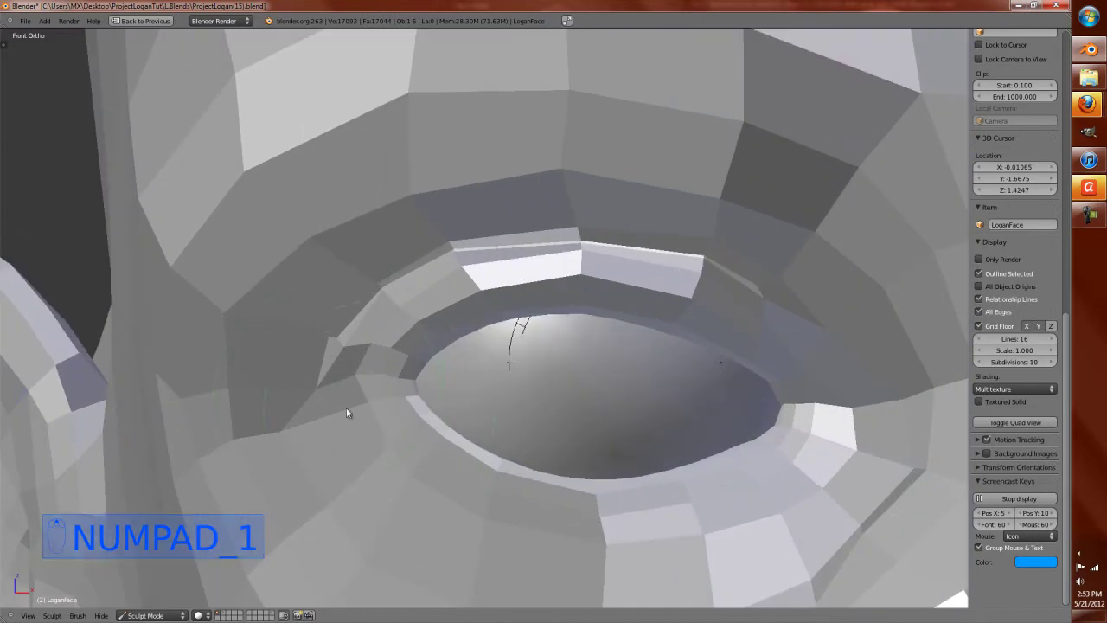
pyautogui.scroll(-2, 342, 387)
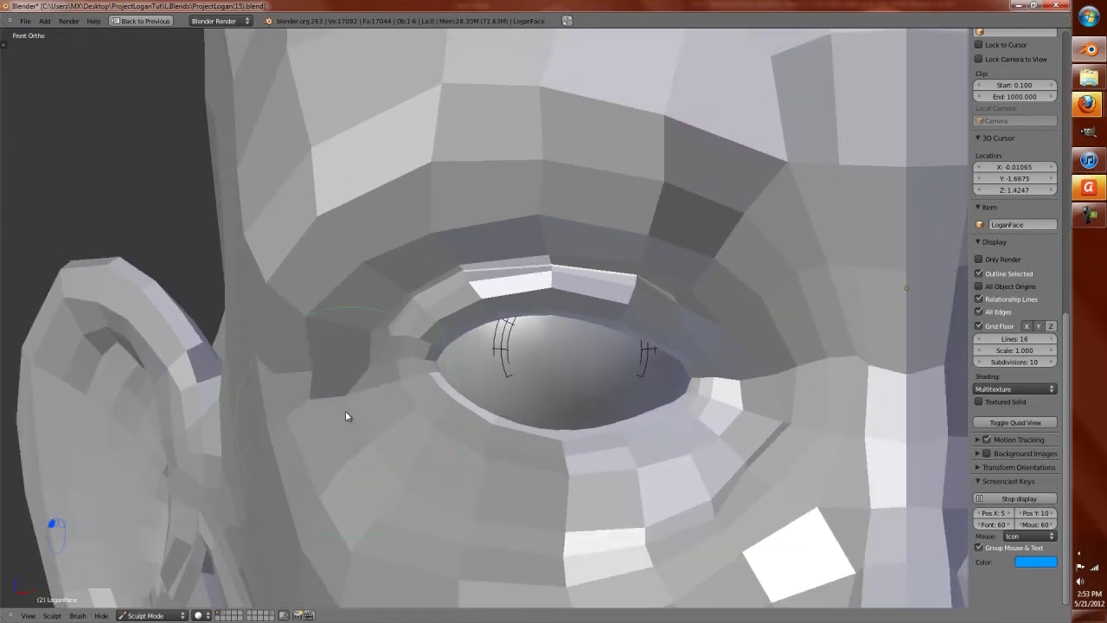
pyautogui.scroll(-4, 345, 413)
# Step: Widen the bridge of the nose by sculpting its side edges outward between the eyes and along its middle
pyautogui.scroll(5, 492, 417)
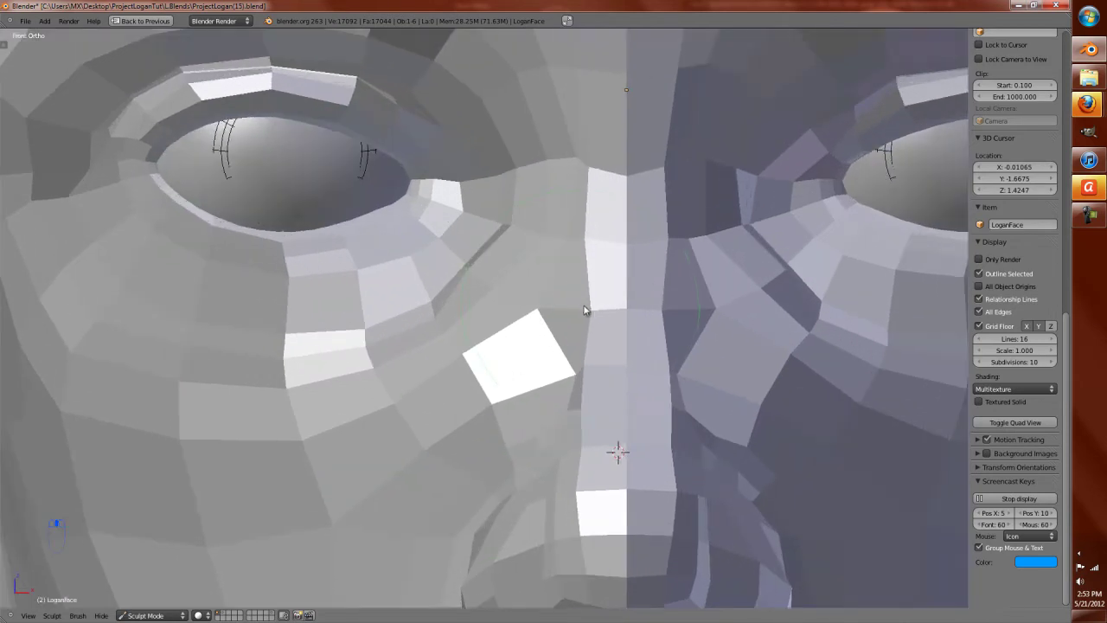
pyautogui.moveTo(584, 310); pyautogui.dragTo(556, 310)
pyautogui.moveTo(579, 368); pyautogui.dragTo(564, 378)
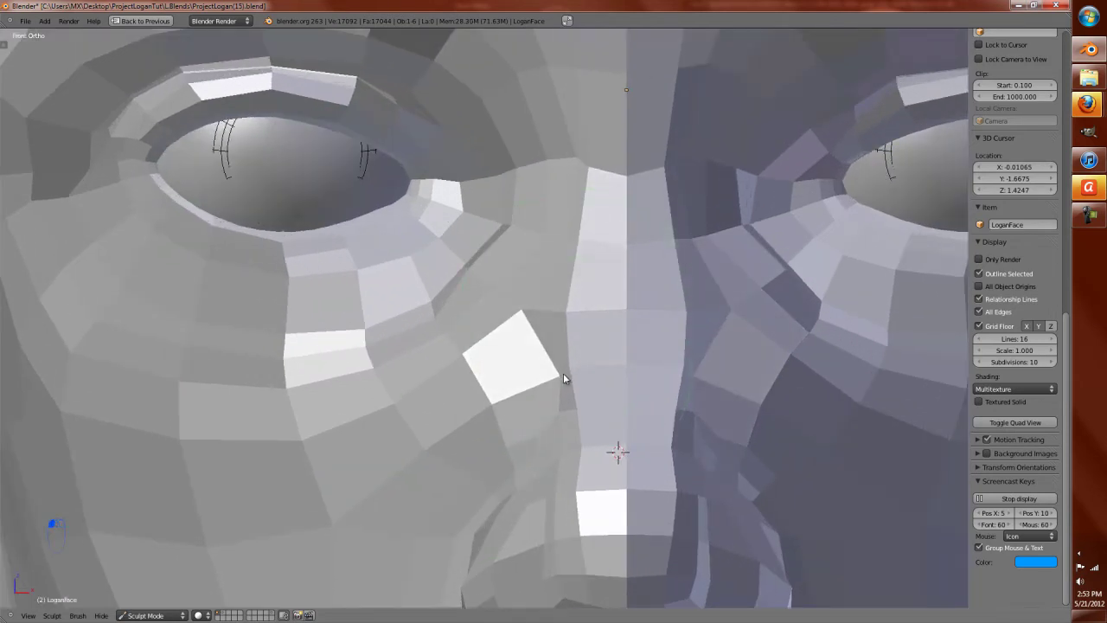
pyautogui.moveTo(587, 178); pyautogui.dragTo(568, 173)
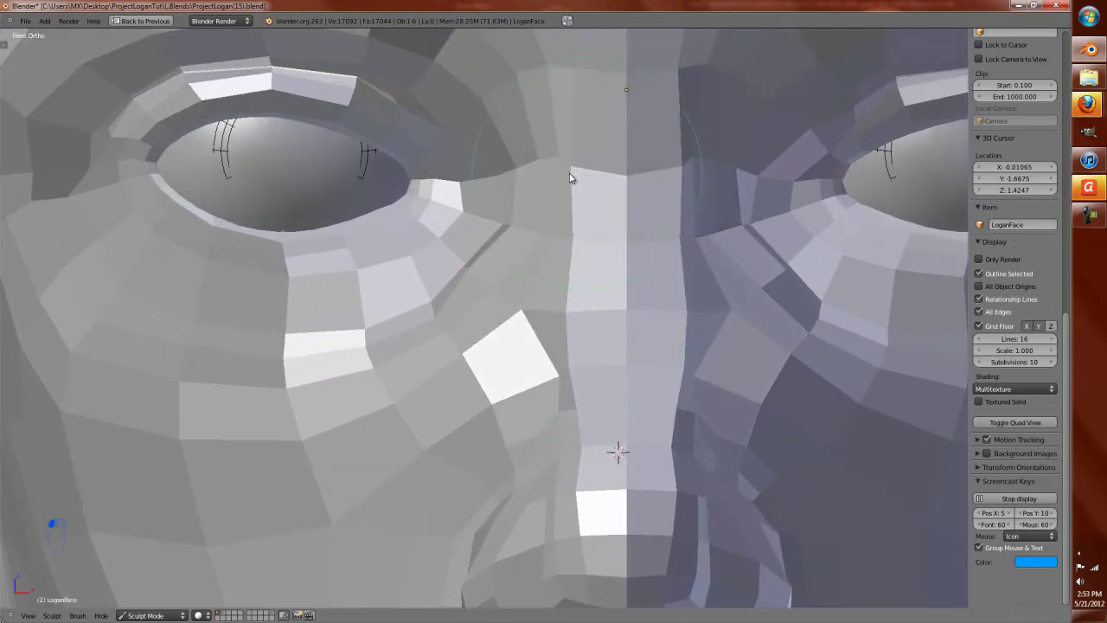
# Step: Sculpt the top of the nose bridge and the area between the inner ends of the eyebrows
pyautogui.keyDown('shift'); pyautogui.moveTo(568, 172); pyautogui.dragTo(594, 410, button='middle'); pyautogui.keyUp('shift')
pyautogui.moveTo(599, 328)
pyautogui.mouseDown()
pyautogui.moveTo(600, 306)
pyautogui.moveTo(582, 283)
pyautogui.mouseUp()
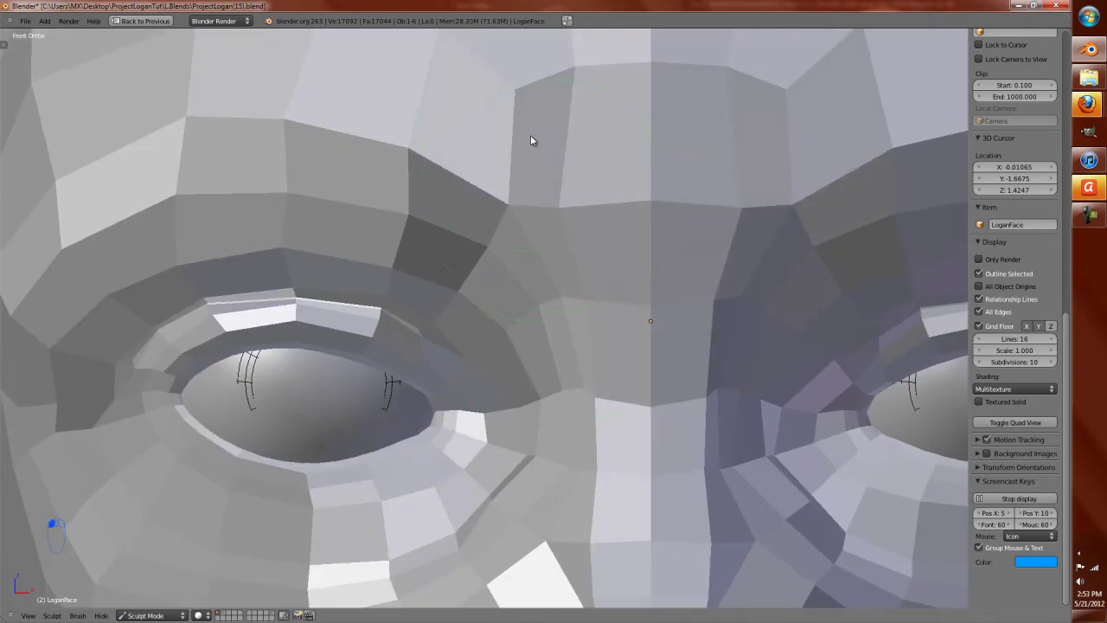
pyautogui.scroll(-3, 536, 142)
pyautogui.moveTo(518, 168); pyautogui.dragTo(571, 220, button='middle')
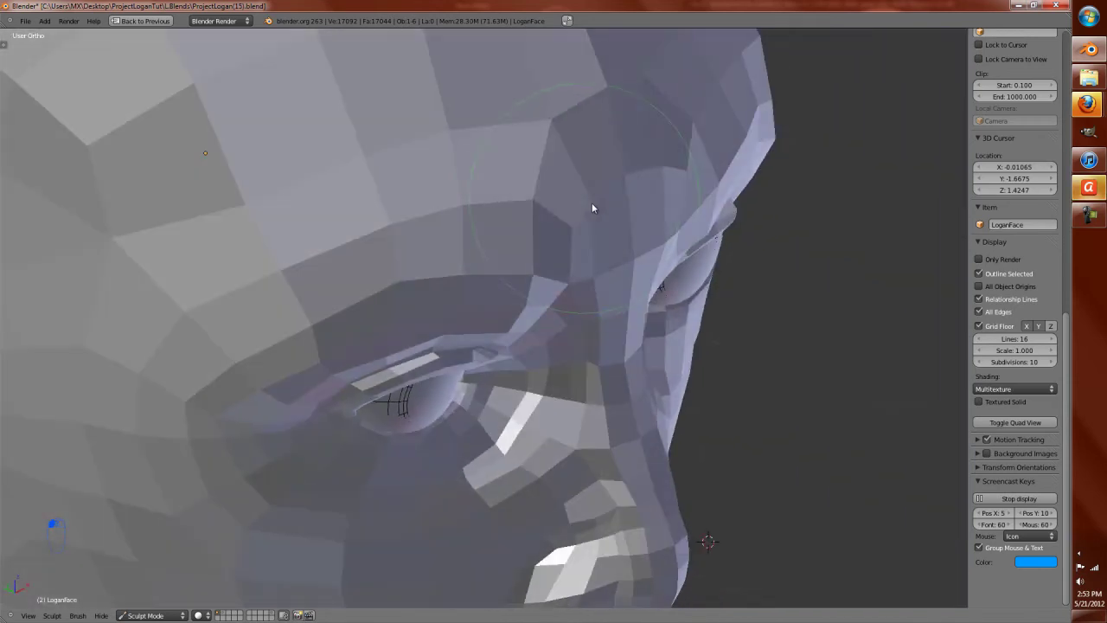
pyautogui.moveTo(628, 183)
pyautogui.mouseDown()
pyautogui.moveTo(640, 192)
pyautogui.moveTo(592, 219)
pyautogui.moveTo(531, 219)
pyautogui.mouseUp()
# Step: Sculpt the profile of the brow above the nose bridge from the side and check it from the front
pyautogui.moveTo(531, 219)
pyautogui.mouseDown(button='middle')
pyautogui.moveTo(494, 250)
pyautogui.moveTo(419, 258)
pyautogui.moveTo(383, 280)
pyautogui.moveTo(413, 338)
pyautogui.mouseUp(button='middle')
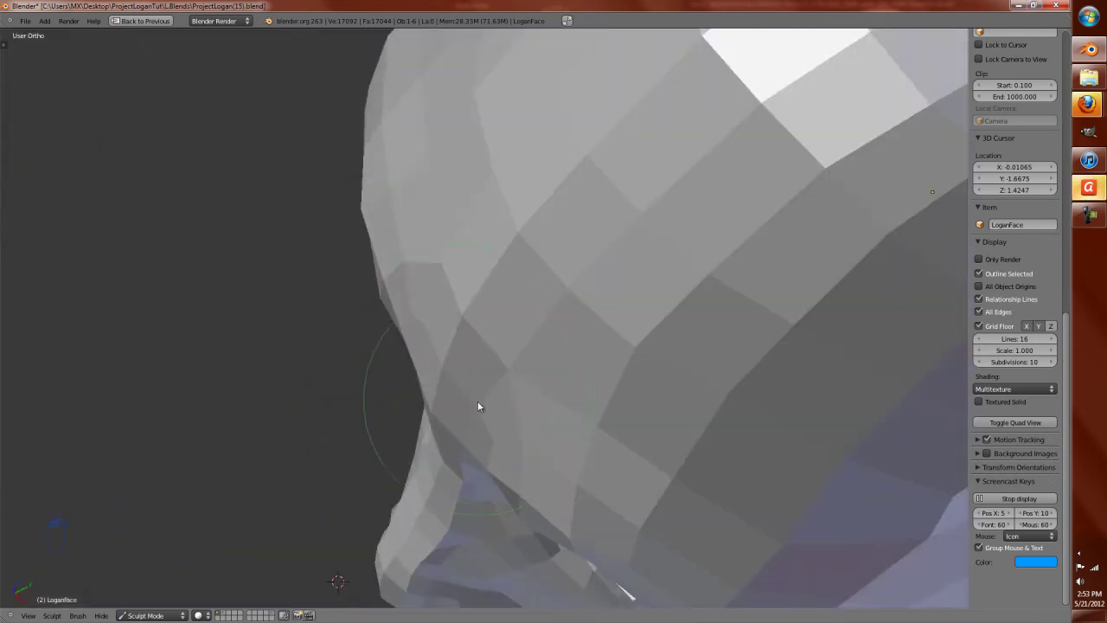
pyautogui.moveTo(424, 346)
pyautogui.mouseDown()
pyautogui.moveTo(425, 286)
pyautogui.moveTo(407, 276)
pyautogui.moveTo(442, 295)
pyautogui.mouseUp()
pyautogui.moveTo(427, 285); pyautogui.dragTo(553, 312, button='middle')
pyautogui.press('KP_1')
pyautogui.scroll(2, 623, 413)
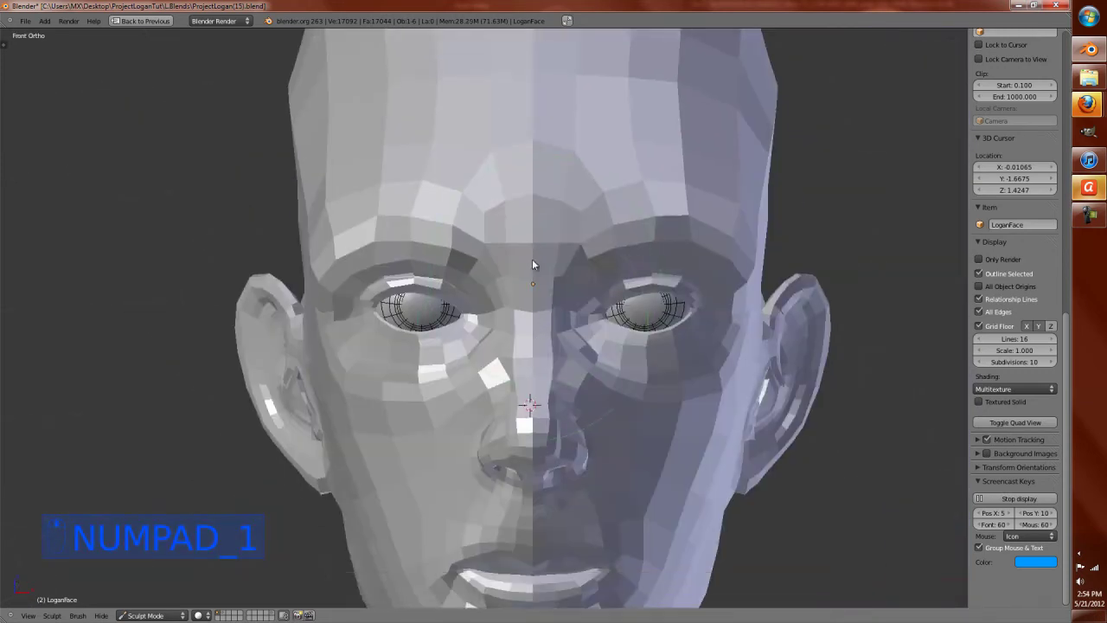
pyautogui.scroll(3, 623, 413)
# Step: Sculpt the area beside the upper lip, just below the wing of the nose
pyautogui.moveTo(625, 395); pyautogui.dragTo(556, 493, button='middle')
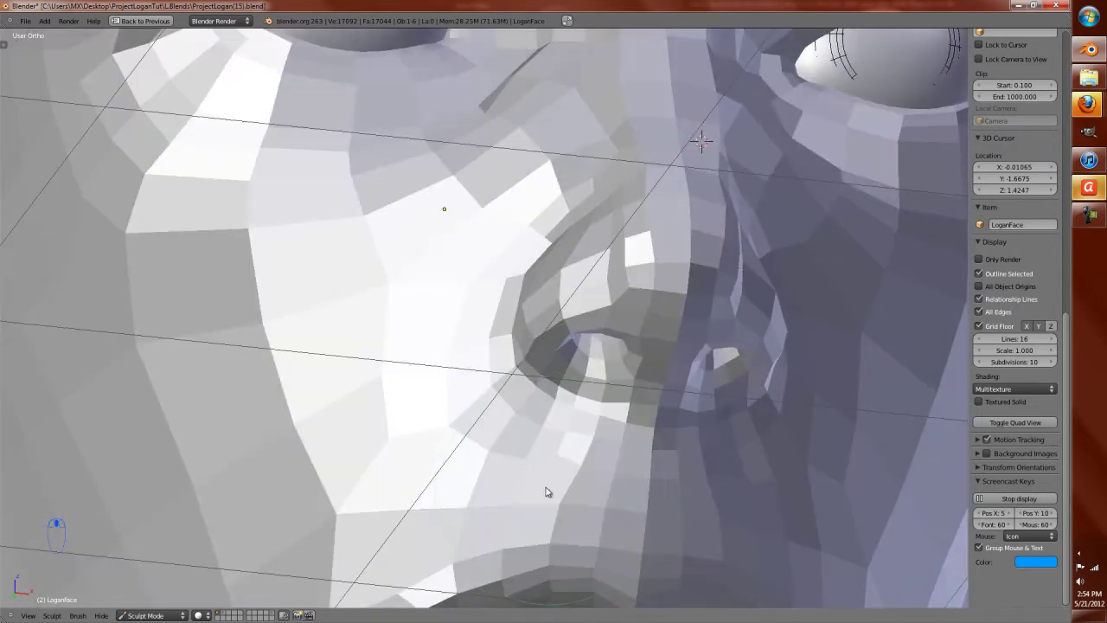
pyautogui.moveTo(544, 444)
pyautogui.mouseDown()
pyautogui.moveTo(558, 450)
pyautogui.moveTo(519, 469)
pyautogui.mouseUp()
pyautogui.moveTo(519, 469)
pyautogui.mouseDown(button='middle')
pyautogui.moveTo(548, 505)
pyautogui.moveTo(534, 408)
pyautogui.mouseUp(button='middle')
pyautogui.scroll(3, 533, 407)
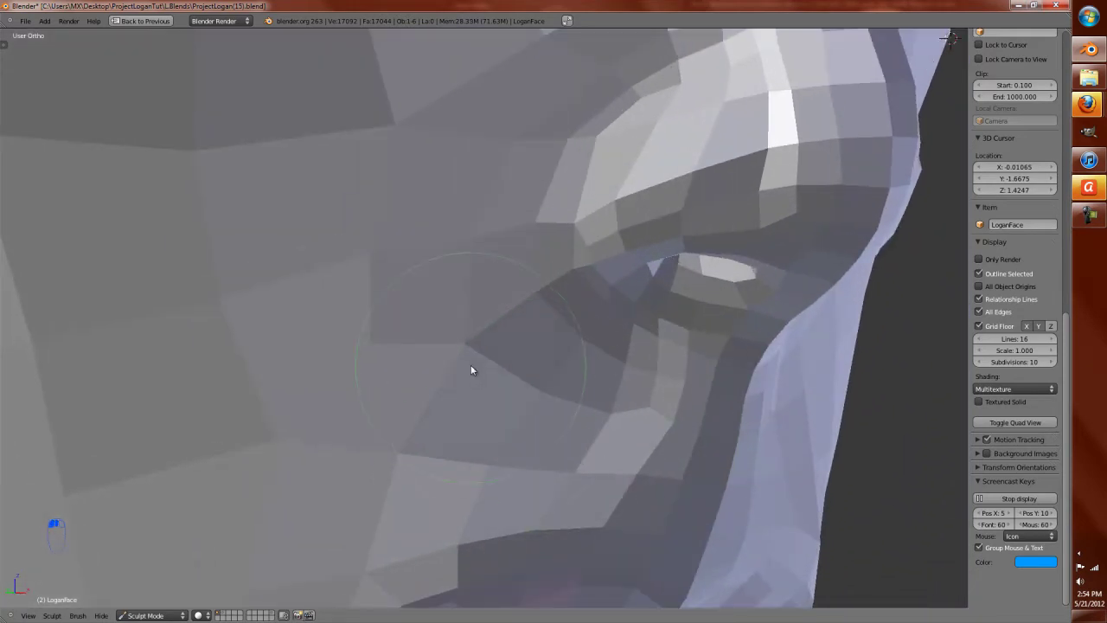
# Step: Sculpt the surface between nose and mouth outward from the upper lip to the cheek beside the mouth corner
pyautogui.scroll(-4, 495, 377)
pyautogui.moveTo(683, 450); pyautogui.dragTo(605, 452, button='middle')
pyautogui.scroll(4, 606, 452)
pyautogui.scroll(-2, 530, 392)
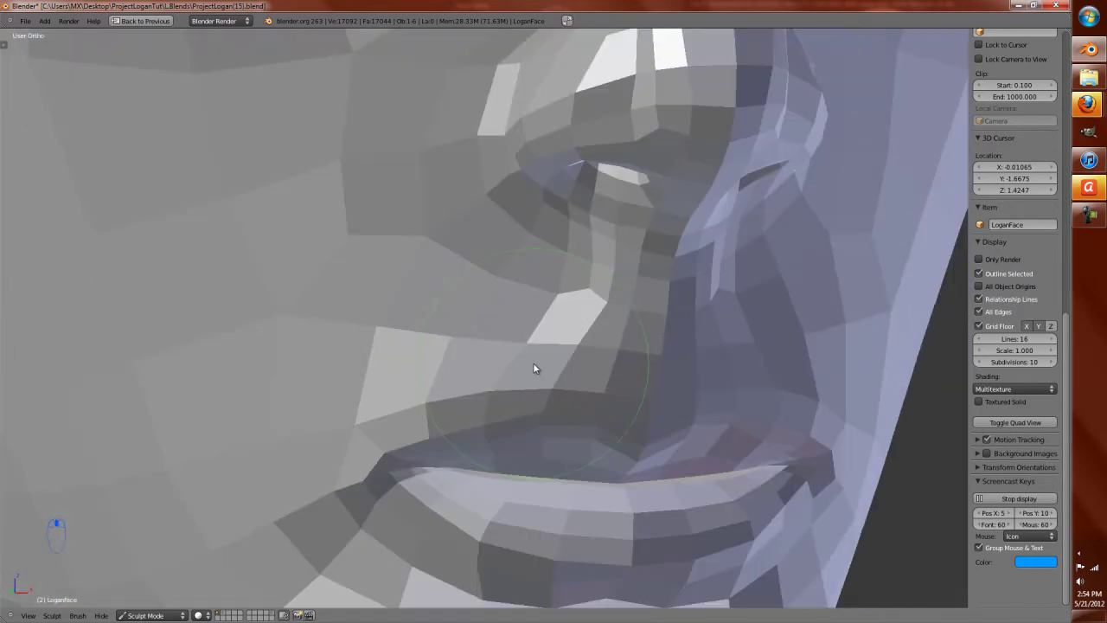
pyautogui.press('d')
pyautogui.moveTo(501, 366)
pyautogui.mouseDown()
pyautogui.moveTo(502, 398)
pyautogui.moveTo(338, 423)
pyautogui.mouseUp()
pyautogui.press('Tab')
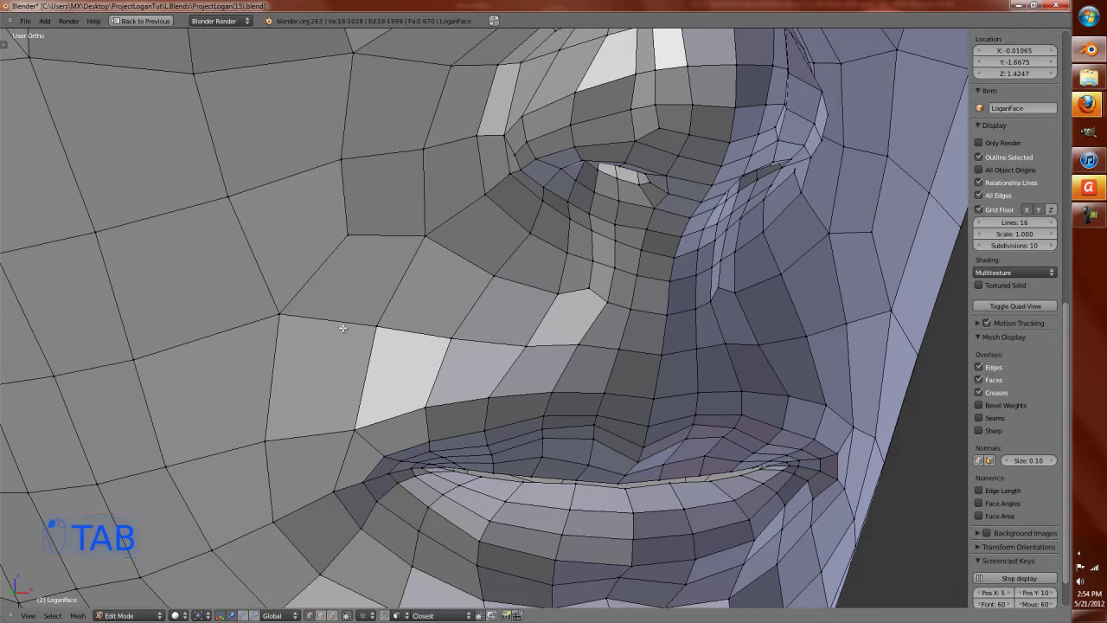
pyautogui.press('KP_1')
pyautogui.rightClick(307, 312)
pyautogui.press('g')
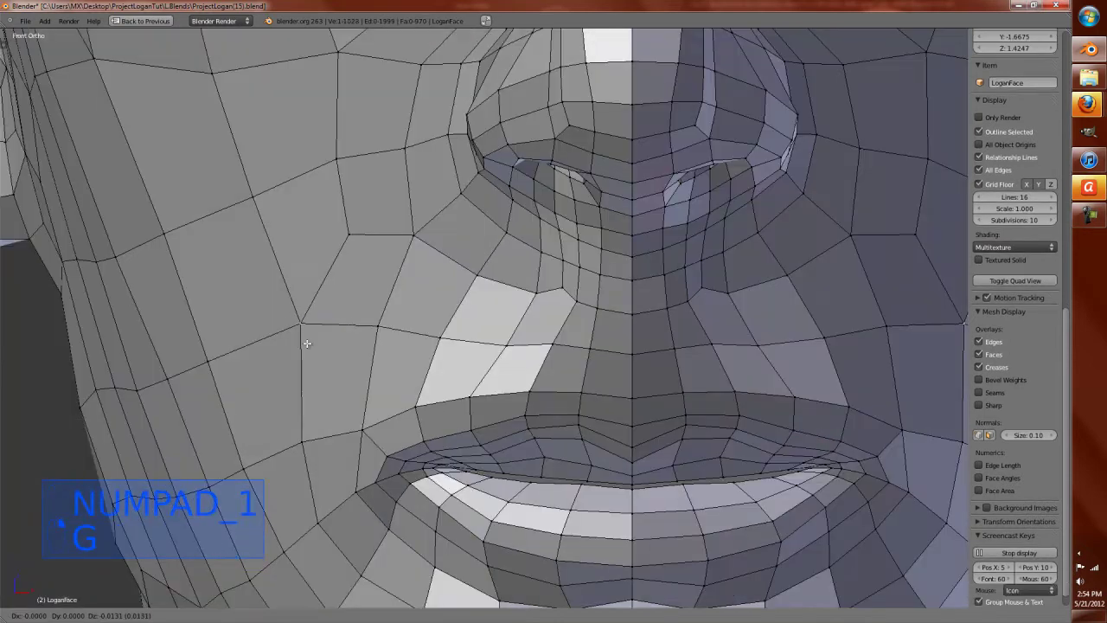
pyautogui.rightClick(315, 357)
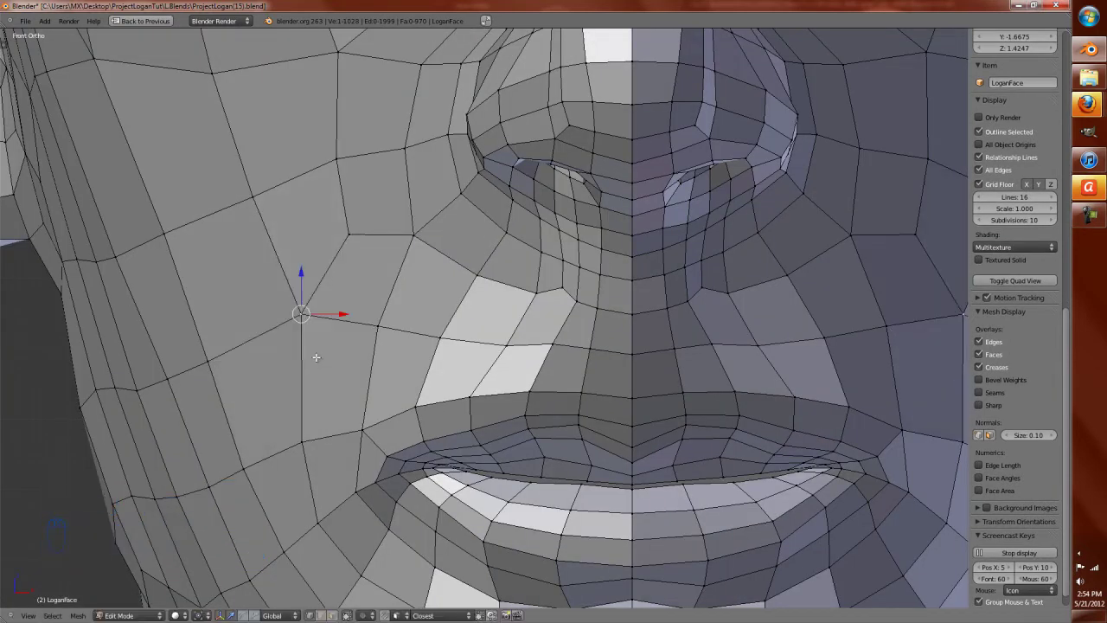
pyautogui.hotkey('ctrl', 'r')
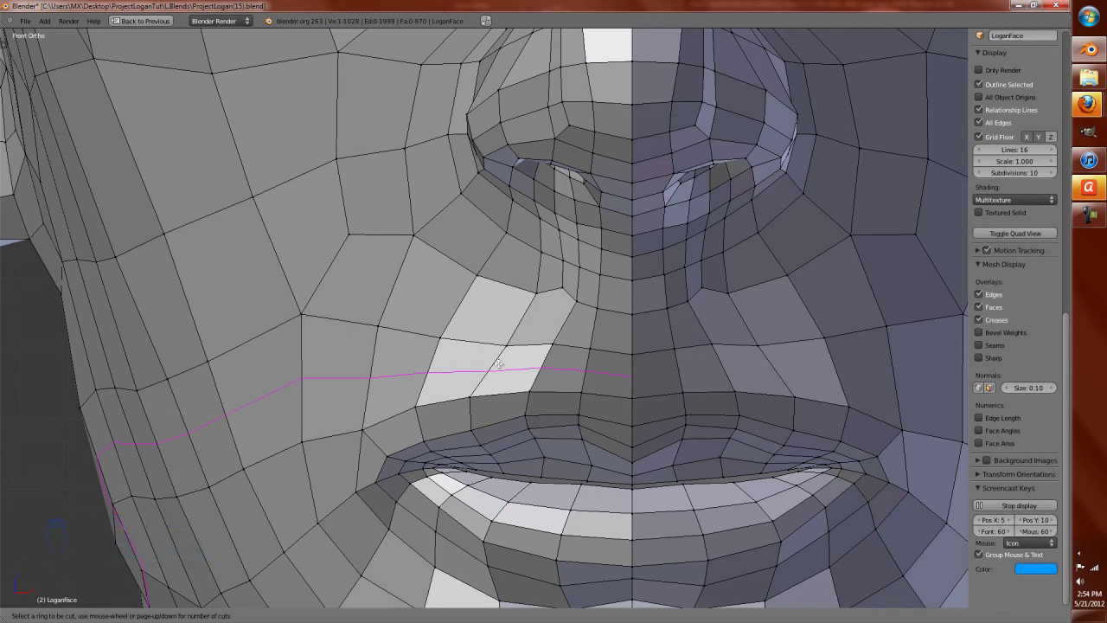
pyautogui.press('Escape')
pyautogui.scroll(-4, 499, 364)
pyautogui.press('Tab')
# Step: Sculpt from the center groove above the upper lip out toward the cheek, and inspect the lower face from several angles
pyautogui.scroll(-3, 521, 373)
pyautogui.moveTo(530, 435)
pyautogui.mouseDown(button='middle')
pyautogui.moveTo(600, 430)
pyautogui.moveTo(529, 429)
pyautogui.mouseUp(button='middle')
pyautogui.scroll(5, 530, 429)
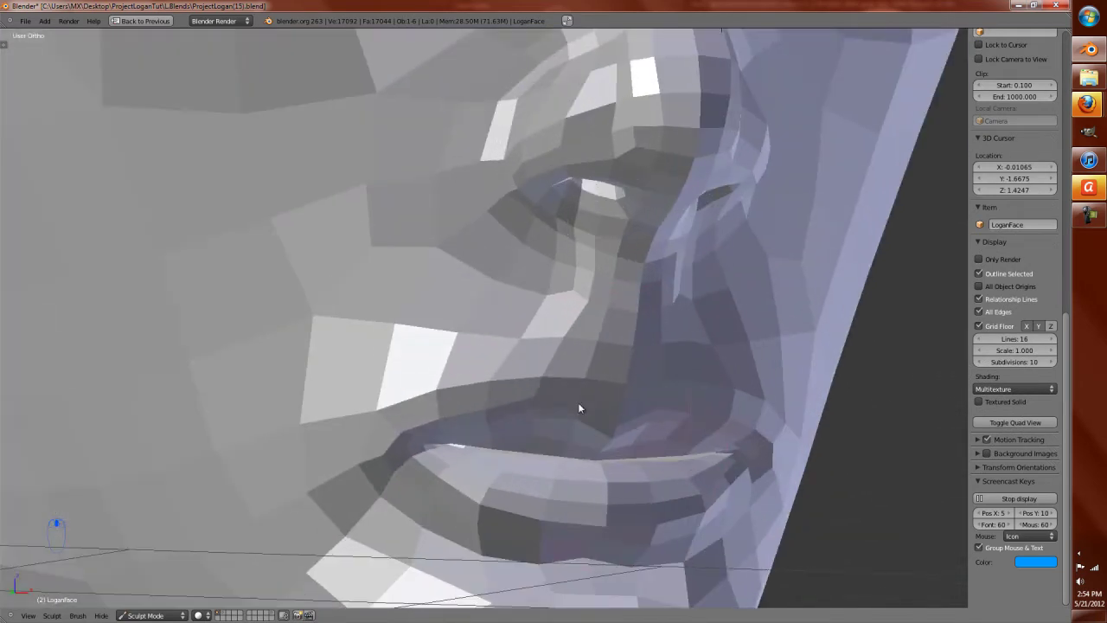
pyautogui.moveTo(611, 346)
pyautogui.mouseDown()
pyautogui.moveTo(576, 326)
pyautogui.moveTo(536, 324)
pyautogui.moveTo(427, 348)
pyautogui.moveTo(354, 389)
pyautogui.mouseUp()
pyautogui.scroll(-4, 346, 380)
pyautogui.moveTo(339, 375)
pyautogui.mouseDown(button='middle')
pyautogui.moveTo(303, 378)
pyautogui.moveTo(321, 395)
pyautogui.mouseUp(button='middle')
pyautogui.moveTo(704, 355); pyautogui.dragTo(415, 366, button='middle')
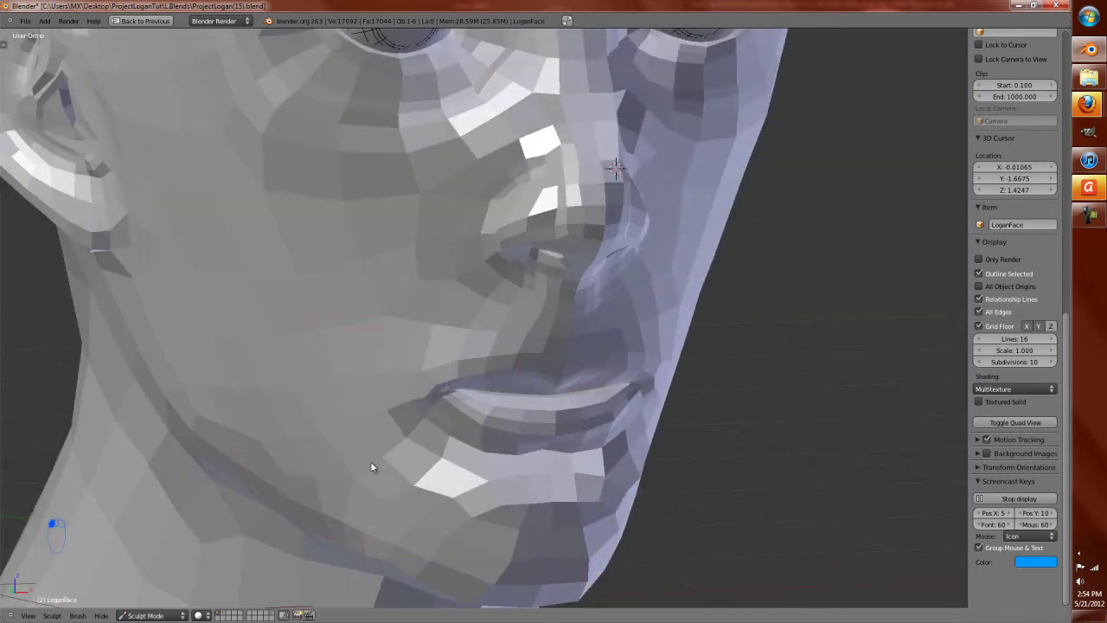
pyautogui.scroll(-4, 370, 466)
pyautogui.moveTo(383, 415)
pyautogui.mouseDown(button='middle')
pyautogui.moveTo(583, 226)
pyautogui.moveTo(484, 363)
pyautogui.moveTo(519, 372)
pyautogui.mouseUp(button='middle')
# Step: Try to simplify the cheek topology beside the nostril by deleting a corner vertex and merging two neighboring vertices
pyautogui.press('Tab')
pyautogui.scroll(2, 485, 363)
pyautogui.scroll(3, 519, 372)
pyautogui.moveTo(527, 462); pyautogui.dragTo(522, 361, button='middle')
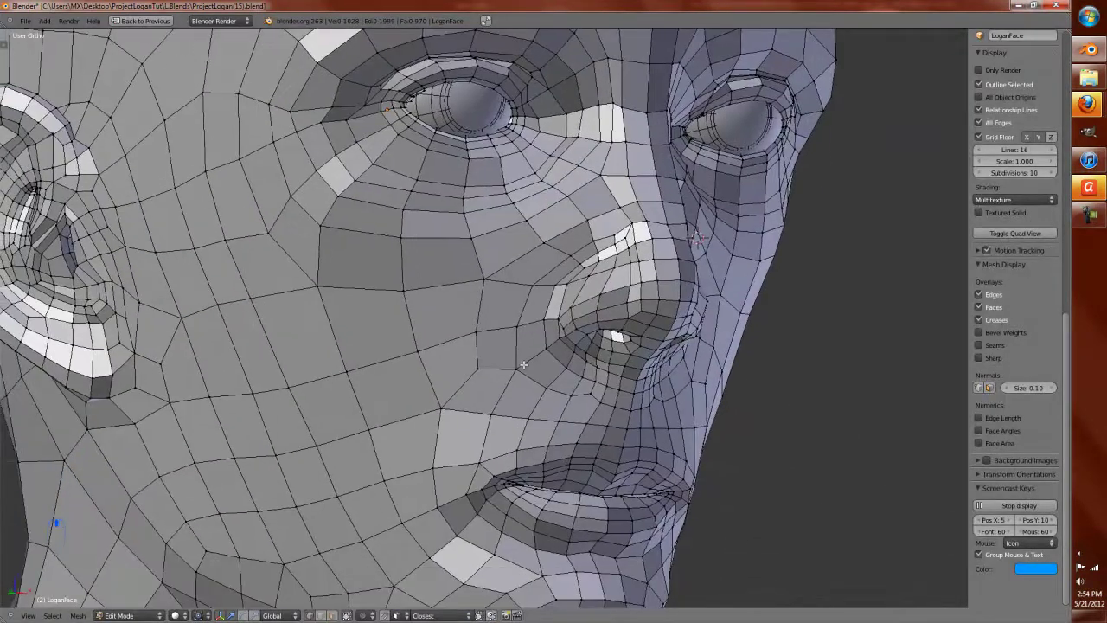
pyautogui.scroll(2, 521, 362)
pyautogui.rightClick(474, 390)
pyautogui.press('x')
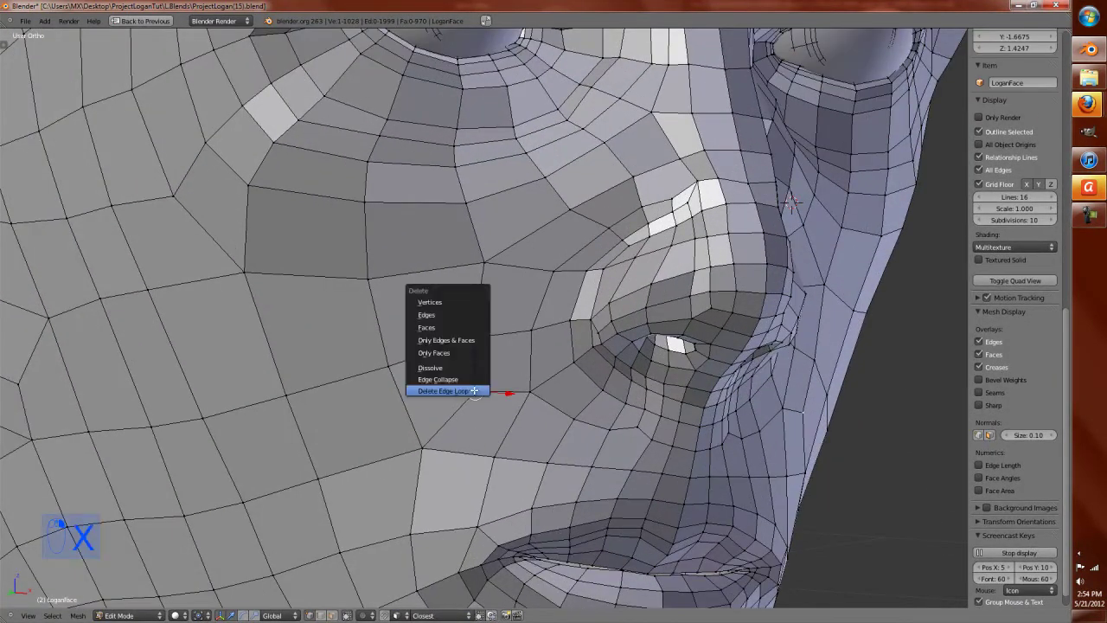
pyautogui.click(470, 302)
pyautogui.rightClick(527, 390)
pyautogui.keyDown('shift'); pyautogui.rightClick(481, 329); pyautogui.keyUp('shift')
pyautogui.hotkey('alt', 'm')
pyautogui.click(488, 346)
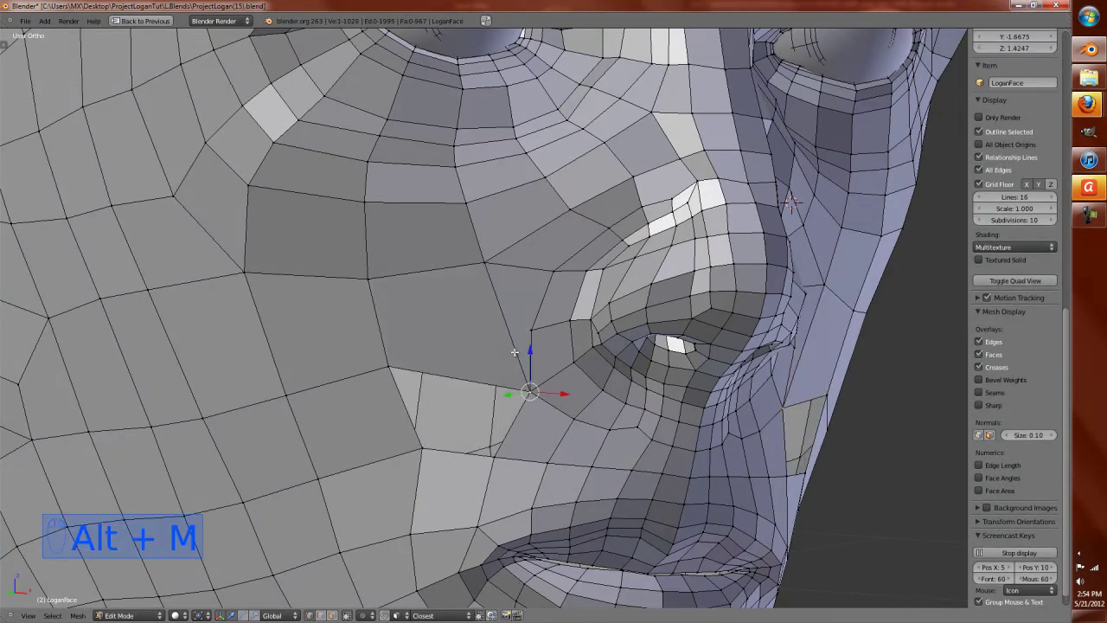
# Step: Undo the vertex merge and the vertex deletion on the cheek
pyautogui.hotkey('ctrl', 'z')
pyautogui.moveTo(514, 352); pyautogui.dragTo(522, 392, button='middle')
pyautogui.hotkey('ctrl', 'z')
pyautogui.hotkey('ctrl', 'z')
pyautogui.press('Tab')
pyautogui.moveTo(458, 407); pyautogui.dragTo(471, 399, button='middle')
pyautogui.hotkey('ctrl', 'z')
pyautogui.press('Tab')
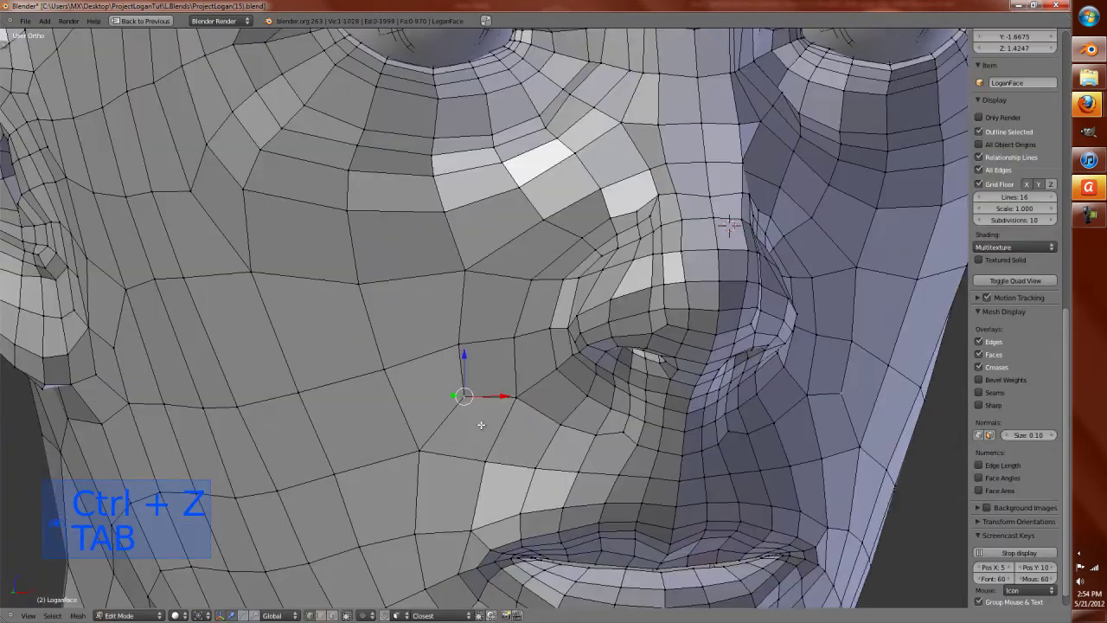
# Step: Move the vertex beneath the nostril slightly in front view and check the surface in Sculpt Mode
pyautogui.press('KP_1')
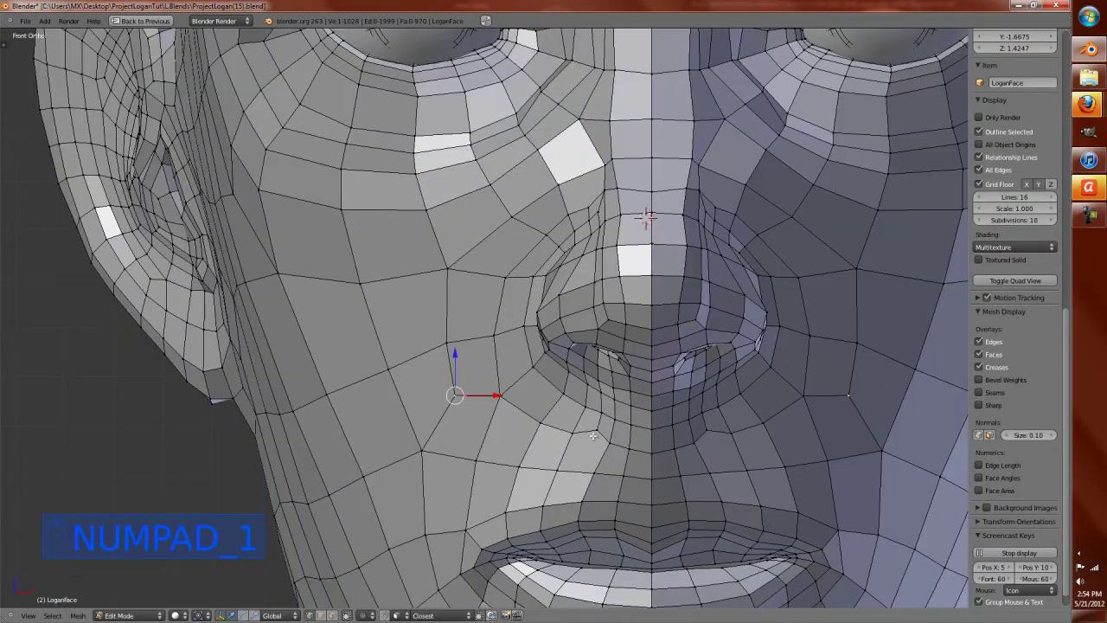
pyautogui.scroll(5, 591, 433)
pyautogui.rightClick(650, 377)
pyautogui.press('g')
pyautogui.click(635, 392)
pyautogui.press('Tab')
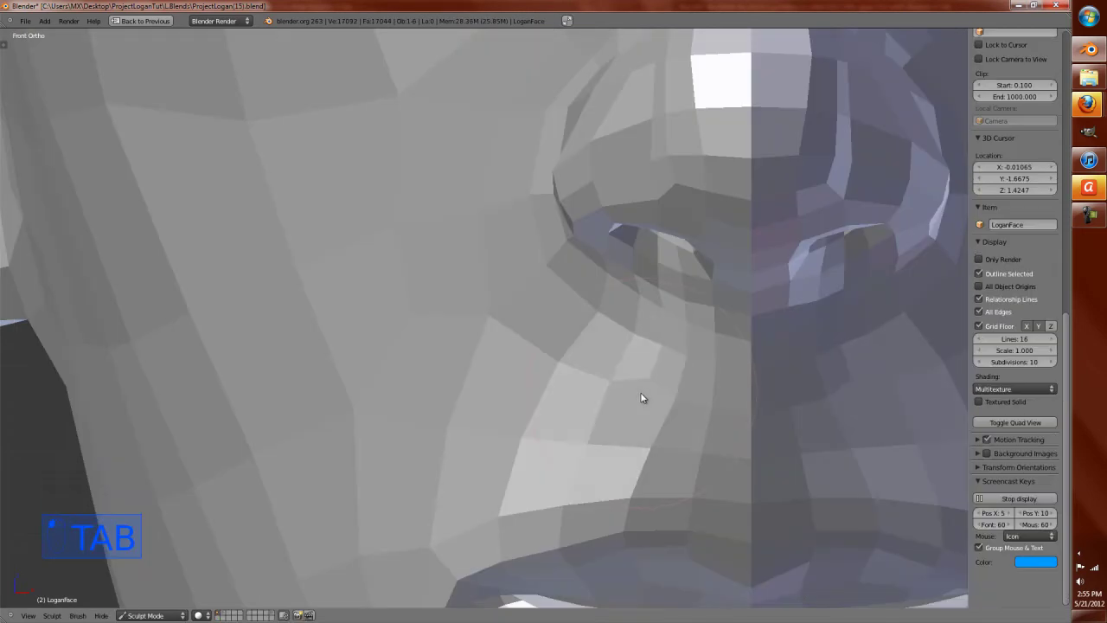
# Step: Knife a new edge line from the cheek vertex beside the nostril across the upper lip area to the face's midline
pyautogui.press('Tab')
pyautogui.press('a')
pyautogui.press('a')
pyautogui.press('a')
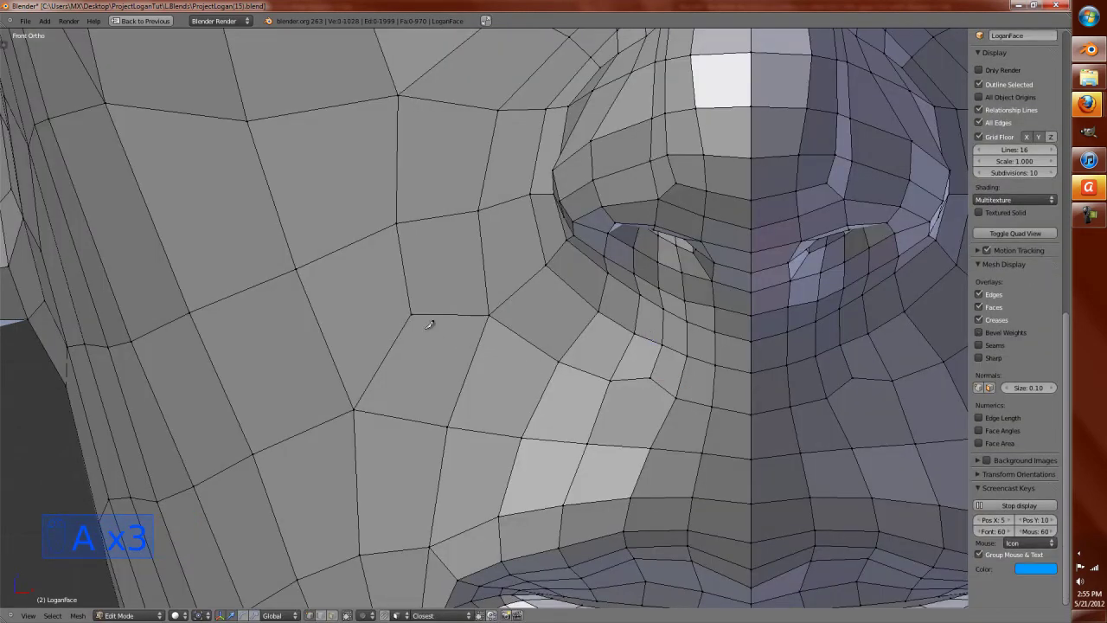
pyautogui.press('k')
pyautogui.click(412, 313)
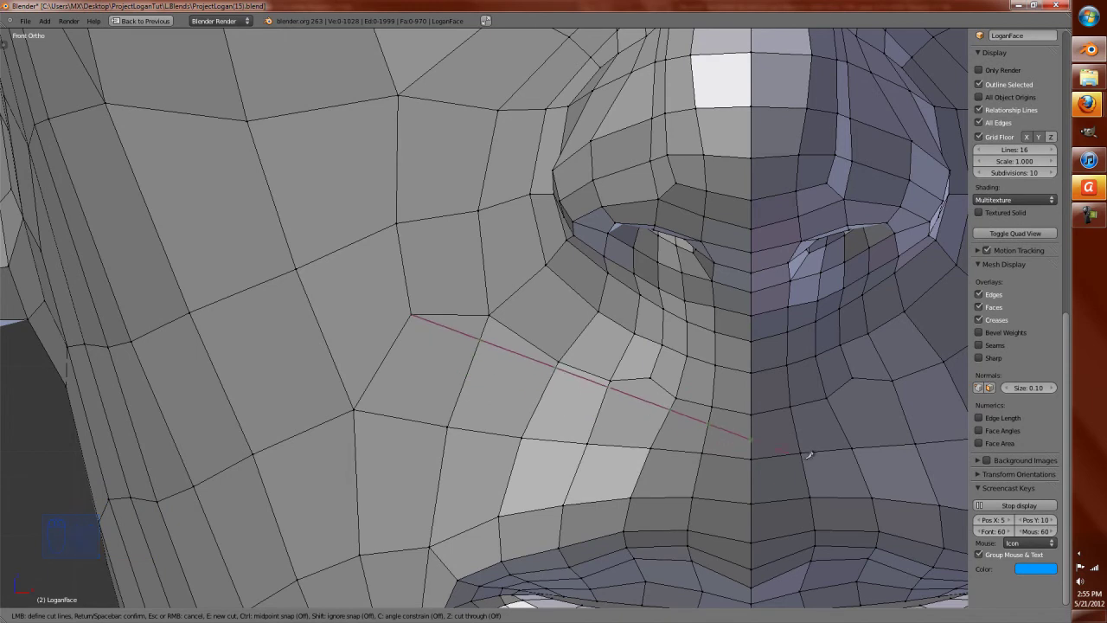
pyautogui.click(541, 395)
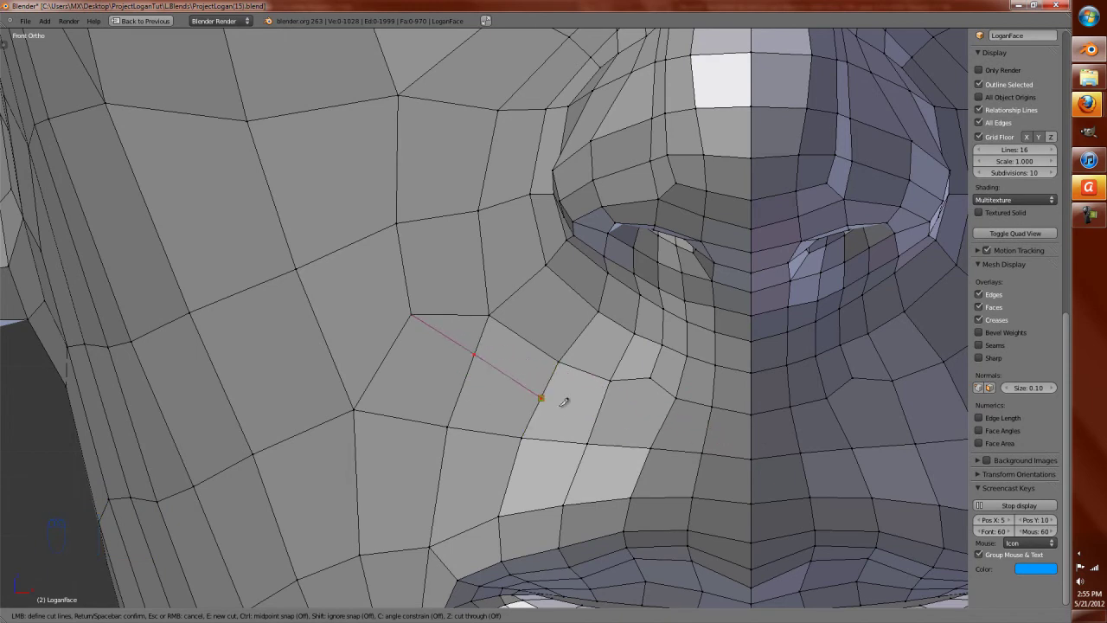
pyautogui.click(751, 437)
pyautogui.press('Return')
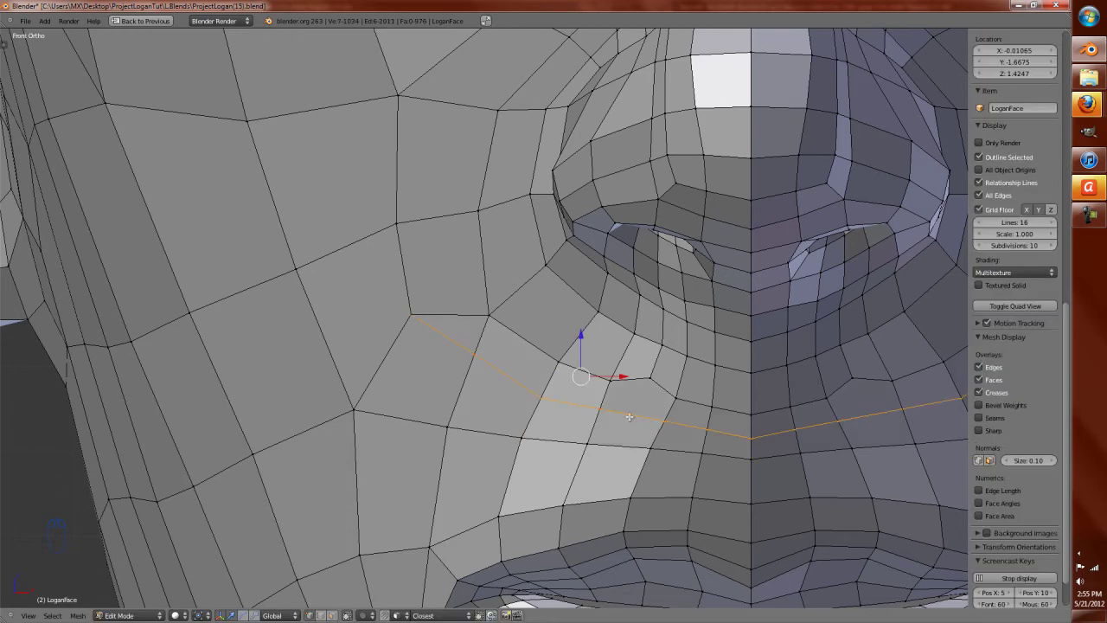
# Step: Move the outer end vertex of the new cut slightly down and toward the nose
pyautogui.press('g')
pyautogui.click(428, 327)
pyautogui.keyDown('shift'); pyautogui.rightClick(472, 349); pyautogui.keyUp('shift')
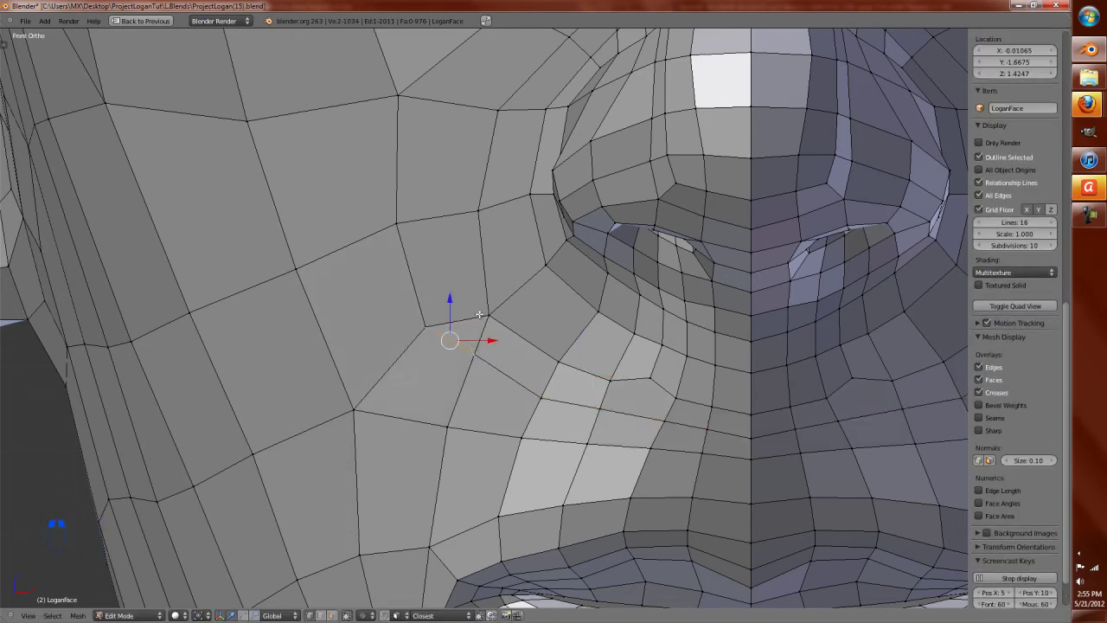
pyautogui.rightClick(479, 316)
pyautogui.moveTo(479, 315); pyautogui.dragTo(587, 290, button='middle')
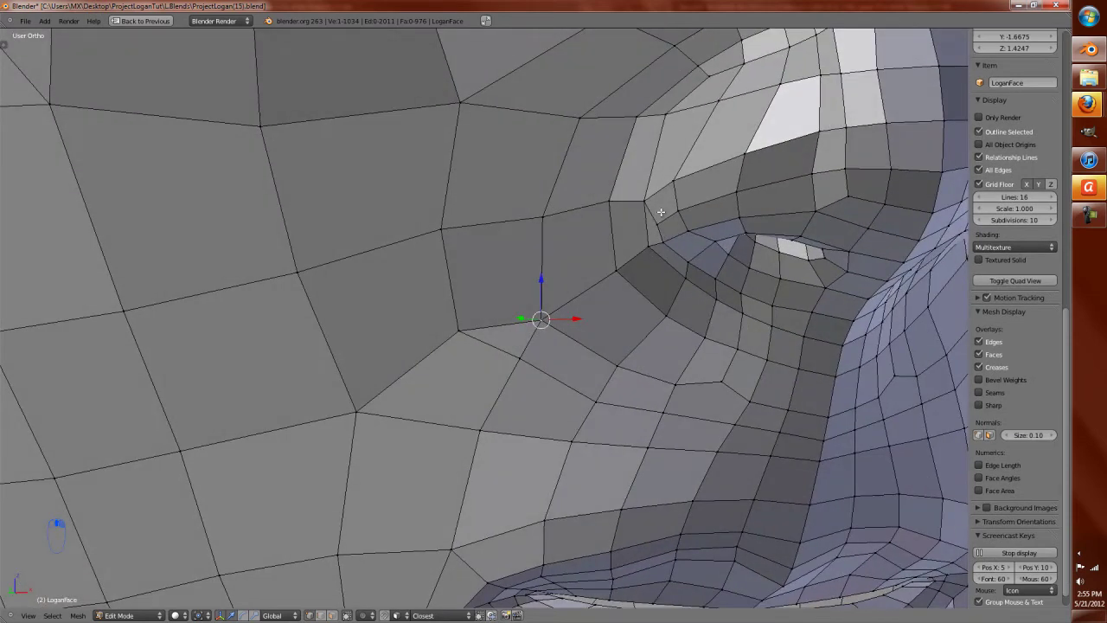
pyautogui.hotkey('ctrl', 'r')
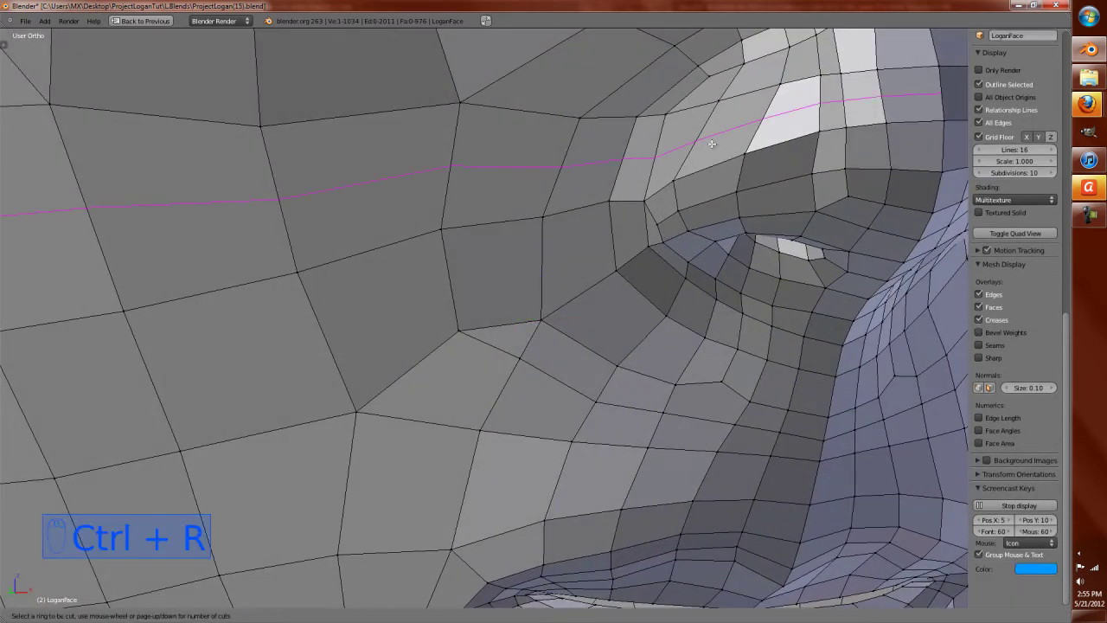
pyautogui.moveTo(711, 143); pyautogui.dragTo(767, 185, button='middle')
pyautogui.press('a')
pyautogui.press('a')
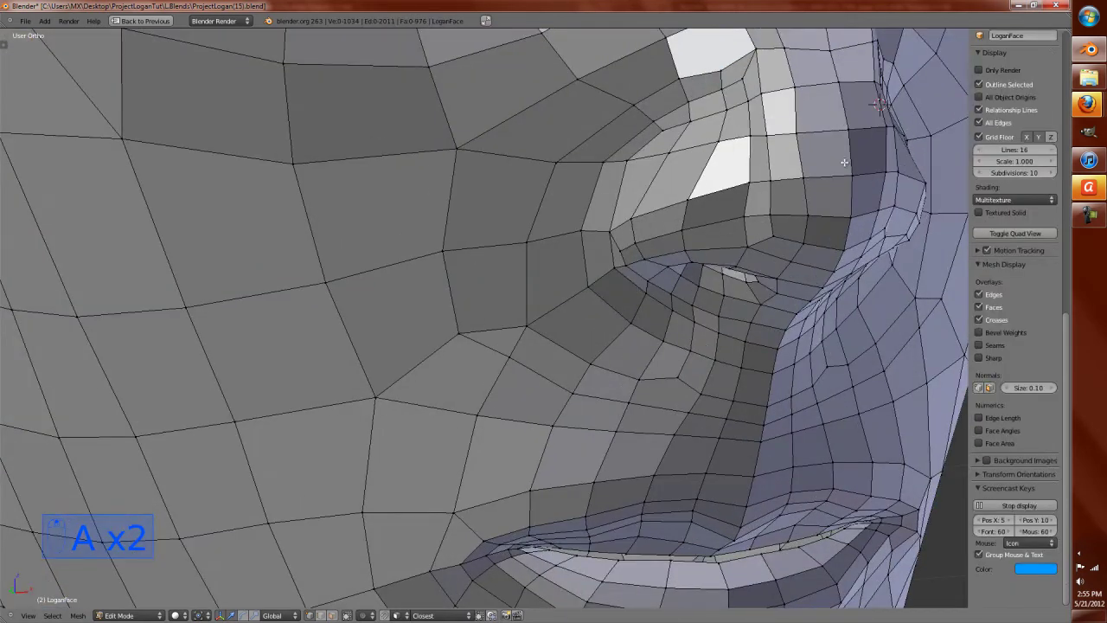
pyautogui.press('k')
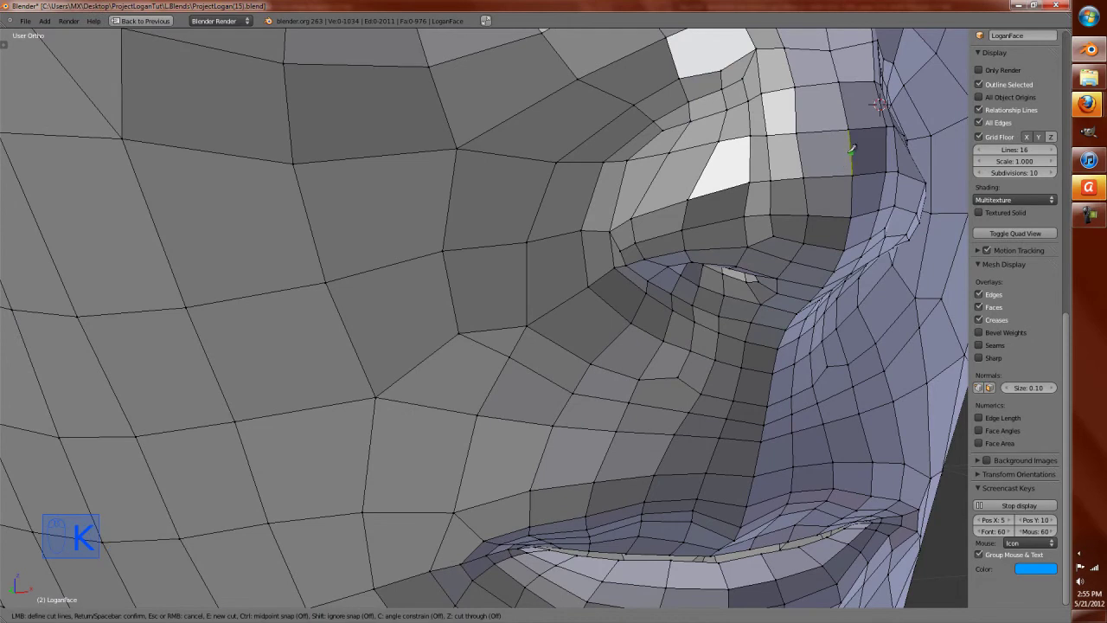
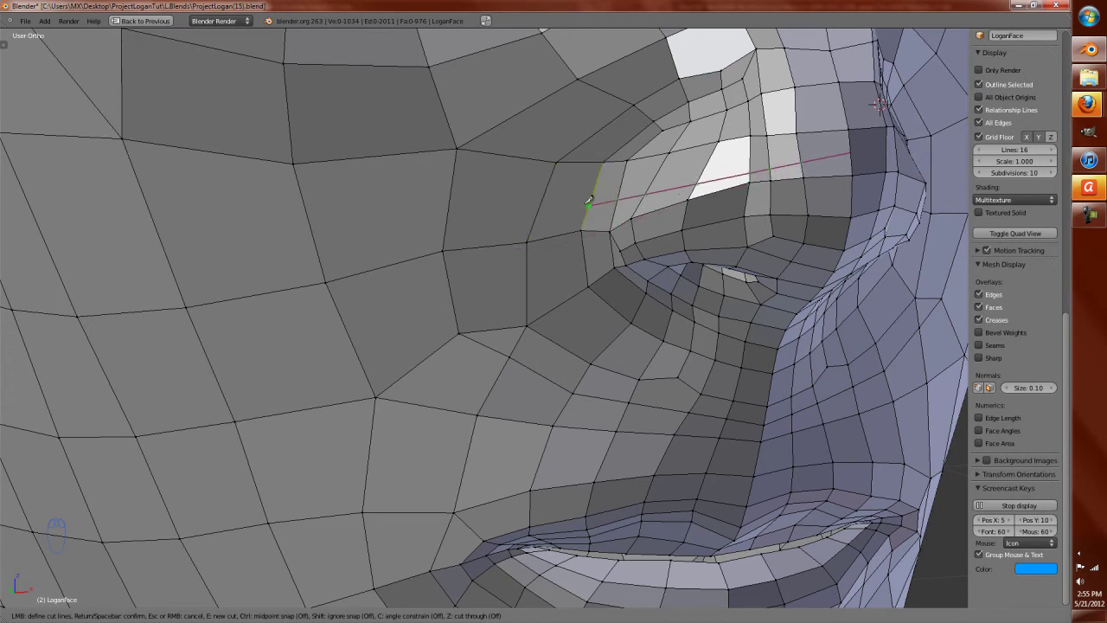
pyautogui.press('Escape')
# Step: Delete the outer end vertex of the new cut on the cheek, together with its surrounding faces
pyautogui.scroll(2, 530, 361)
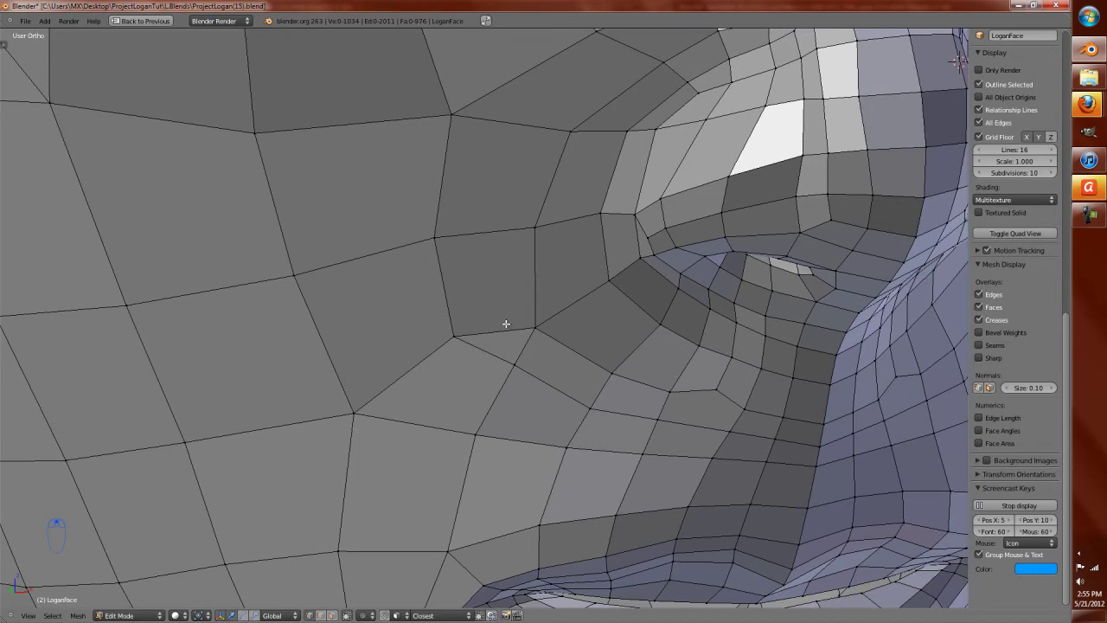
pyautogui.scroll(-2, 494, 289)
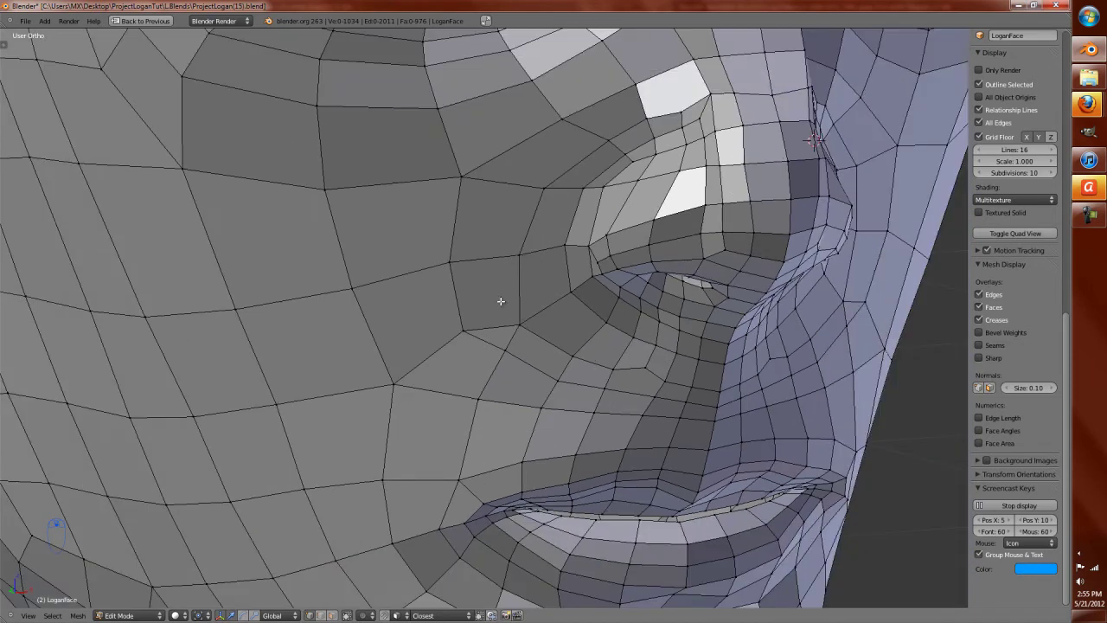
pyautogui.scroll(2, 500, 303)
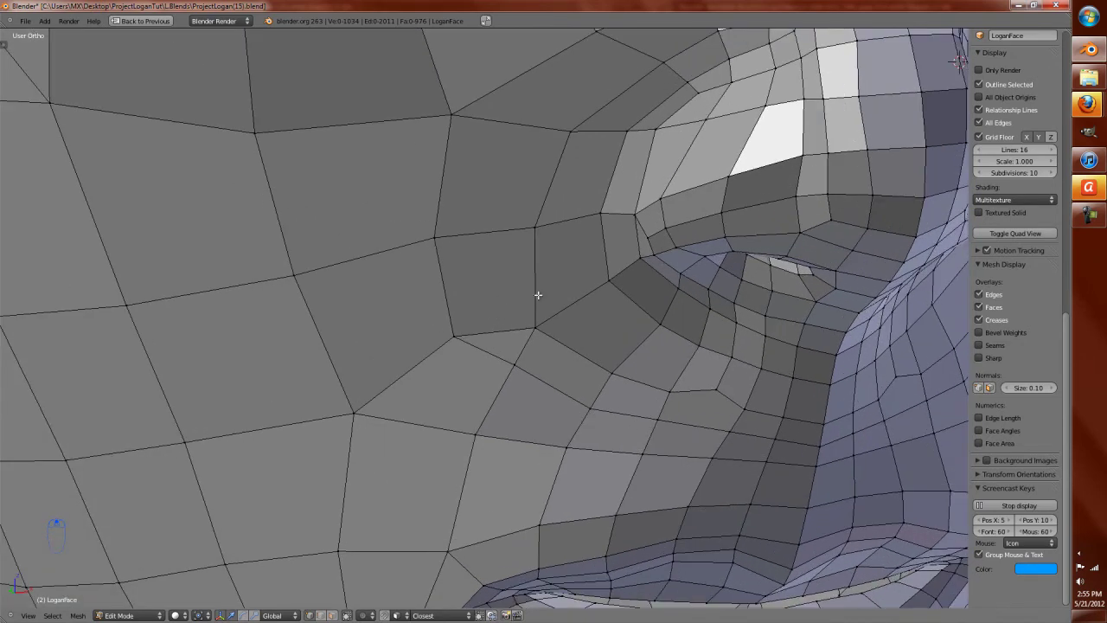
pyautogui.moveTo(688, 247); pyautogui.dragTo(582, 272, button='middle')
pyautogui.scroll(2, 582, 269)
pyautogui.keyDown('shift'); pyautogui.moveTo(596, 230); pyautogui.dragTo(578, 312, button='middle'); pyautogui.keyUp('shift')
pyautogui.rightClick(511, 285)
pyautogui.scroll(1, 511, 278)
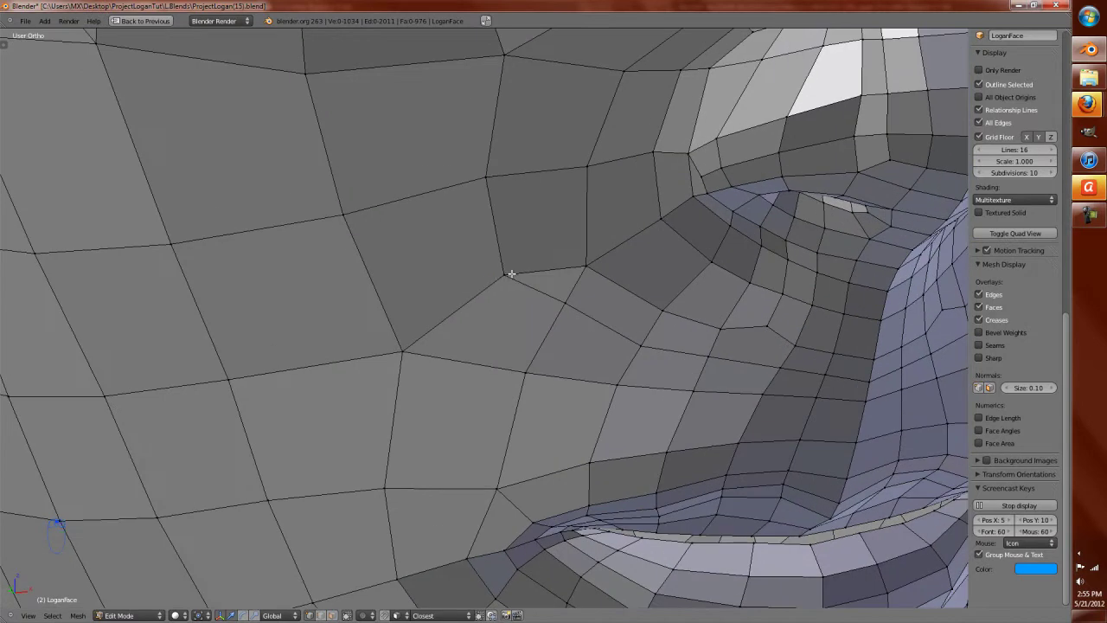
pyautogui.press('g')
pyautogui.rightClick(516, 277)
pyautogui.press('x')
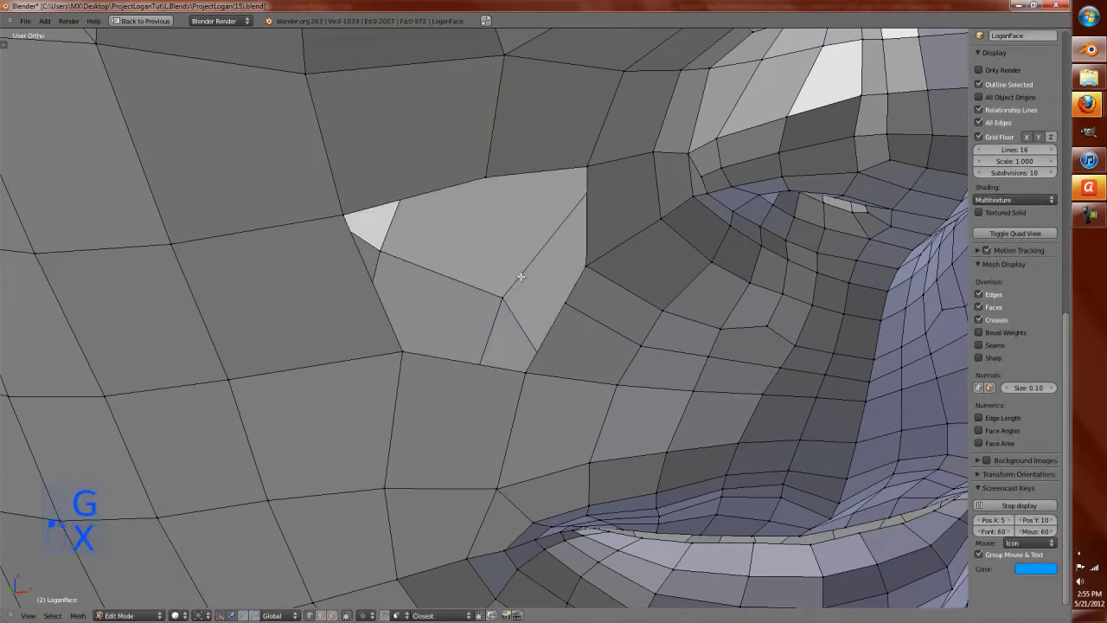
pyautogui.click(513, 277)
# Step: Fill the part of the cheek hole nearest the nostril with a new face
pyautogui.moveTo(513, 277); pyautogui.dragTo(522, 258, button='middle')
pyautogui.rightClick(499, 223)
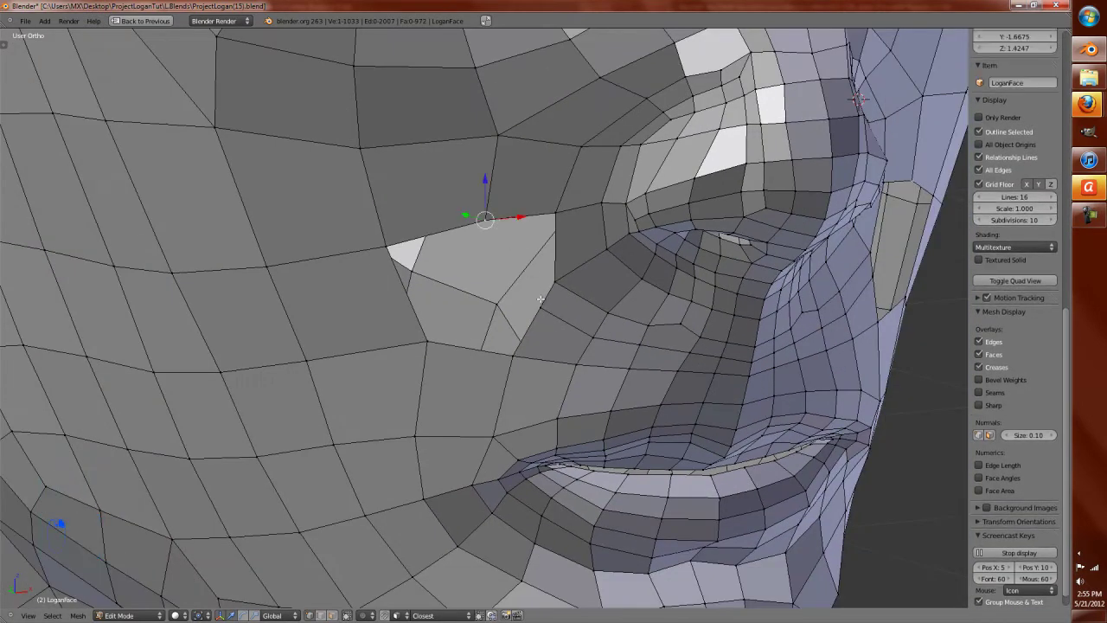
pyautogui.keyDown('shift'); pyautogui.click(559, 213); pyautogui.keyUp('shift')
pyautogui.press('f')
# Step: Fill the upper outer part of the remaining cheek hole with a four-sided face and check the surface in Sculpt Mode
pyautogui.rightClick(490, 223)
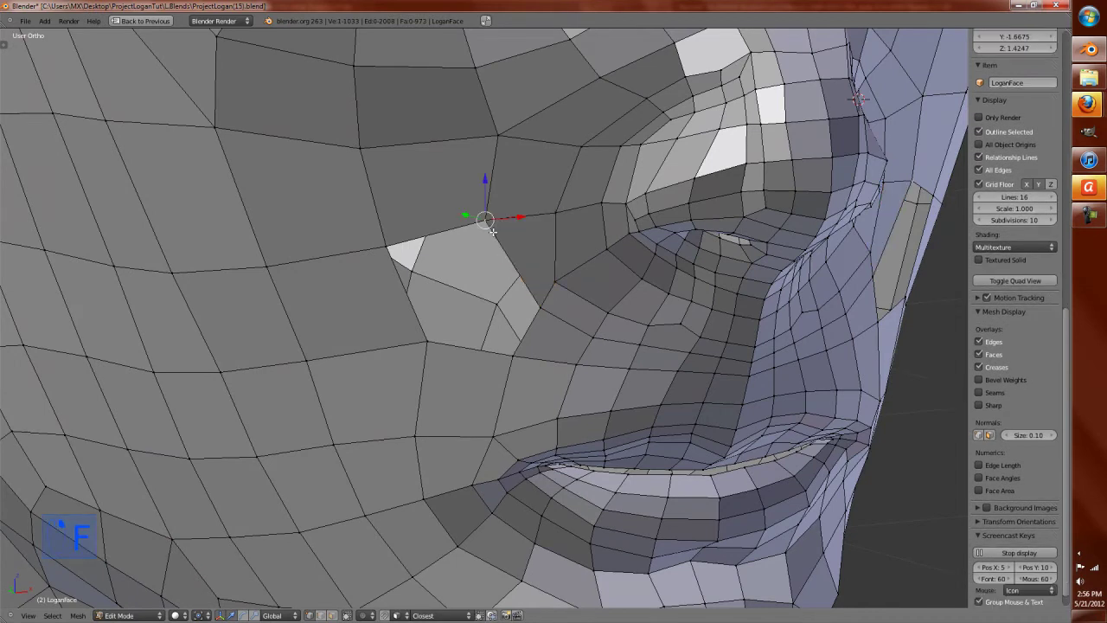
pyautogui.keyDown('shift'); pyautogui.rightClick(395, 247); pyautogui.keyUp('shift')
pyautogui.keyDown('shift'); pyautogui.rightClick(422, 330); pyautogui.keyUp('shift')
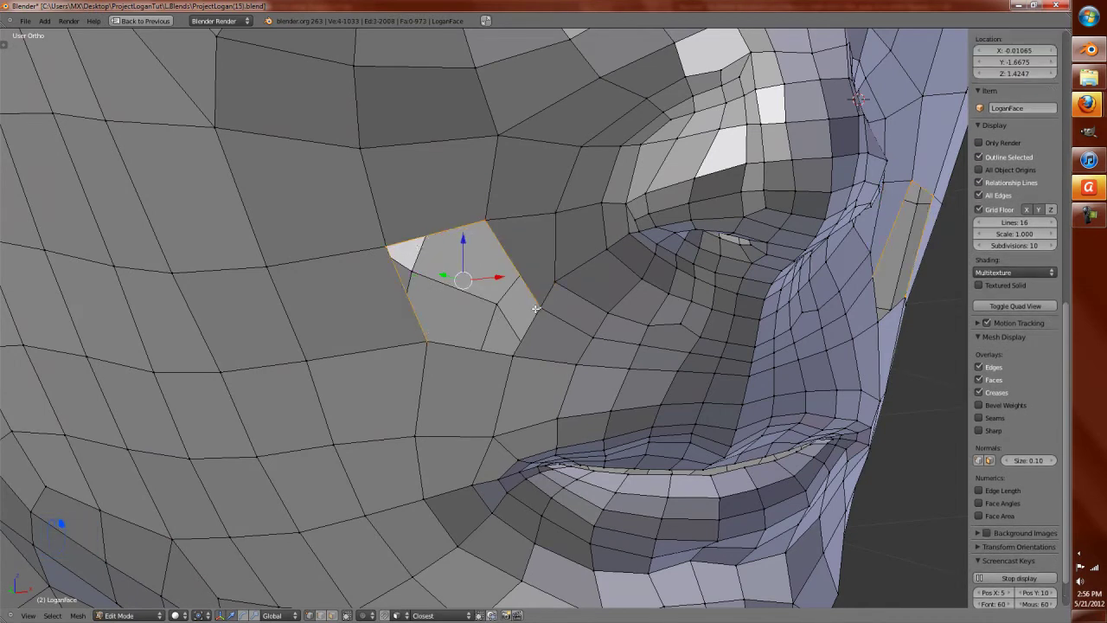
pyautogui.press('f')
pyautogui.press('Tab')
pyautogui.press('Tab')
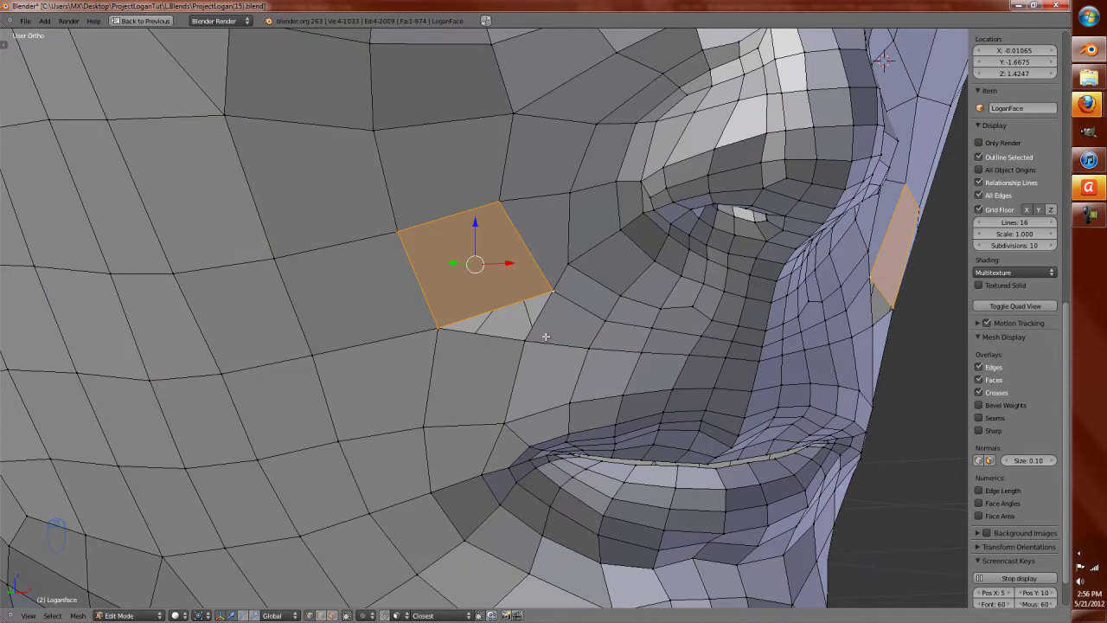
# Step: Edge-slide the horizontal edge row below the cheek hole toward the mouth and add a centred loop cut across the widened strip
pyautogui.keyDown('alt'); pyautogui.rightClick(546, 339); pyautogui.keyUp('alt')
pyautogui.hotkey('ctrl', 'e')
pyautogui.click(531, 407)
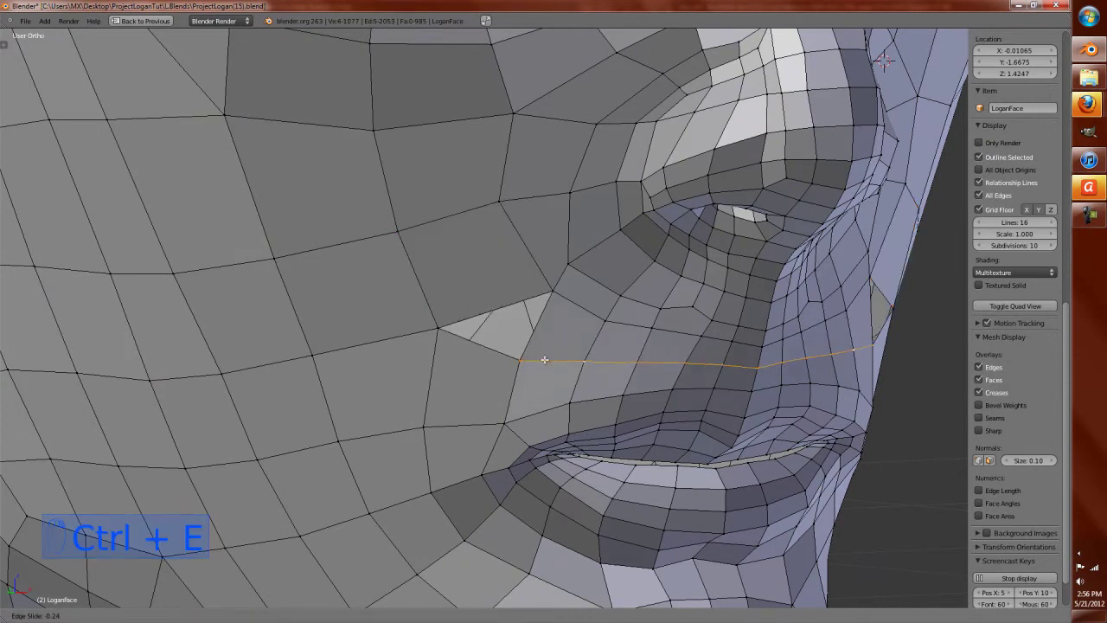
pyautogui.click(545, 357)
pyautogui.hotkey('ctrl', 'r')
pyautogui.click(547, 345)
pyautogui.rightClick(543, 318)
# Step: Fill the remaining triangular hole on the cheek with a face and check the surface in Sculpt Mode
pyautogui.press('d')
pyautogui.press('d')
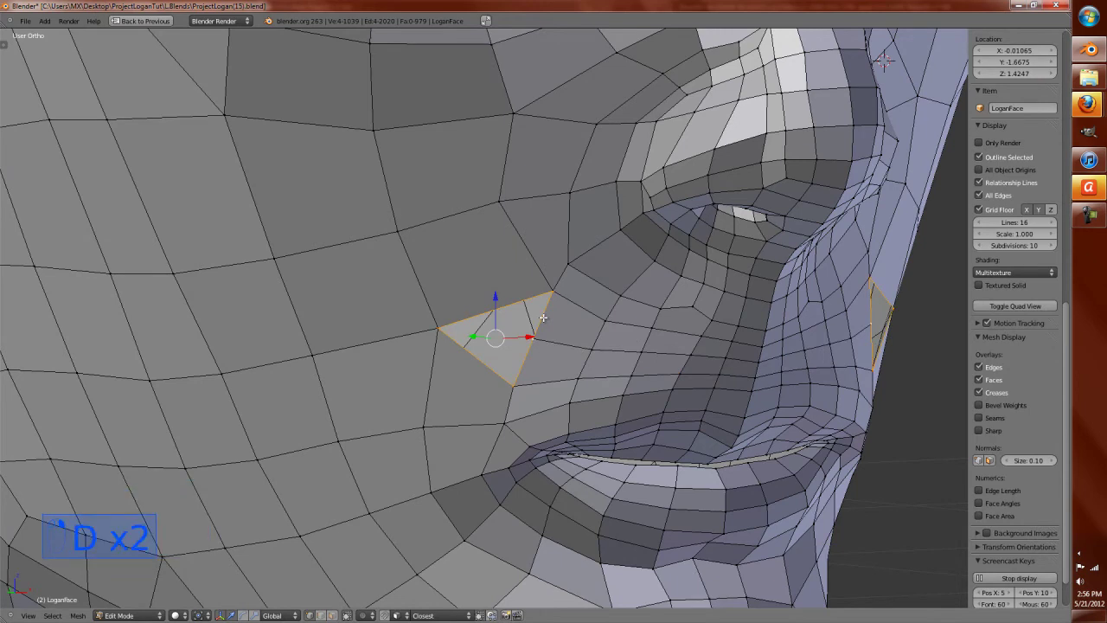
pyautogui.press('f')
pyautogui.press('Tab')
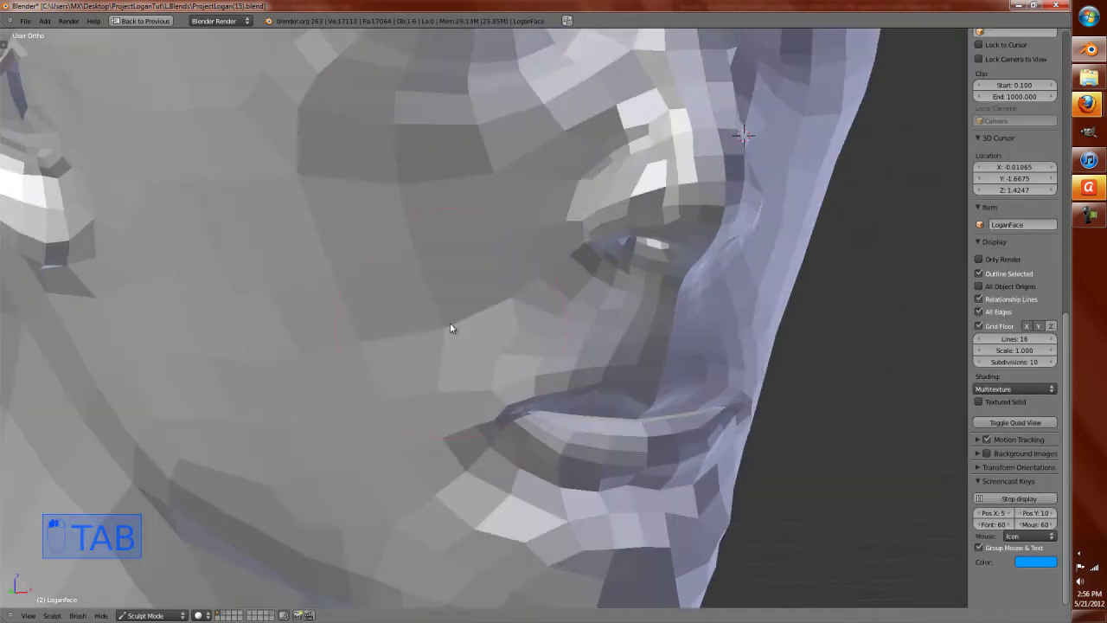
pyautogui.press('Tab')
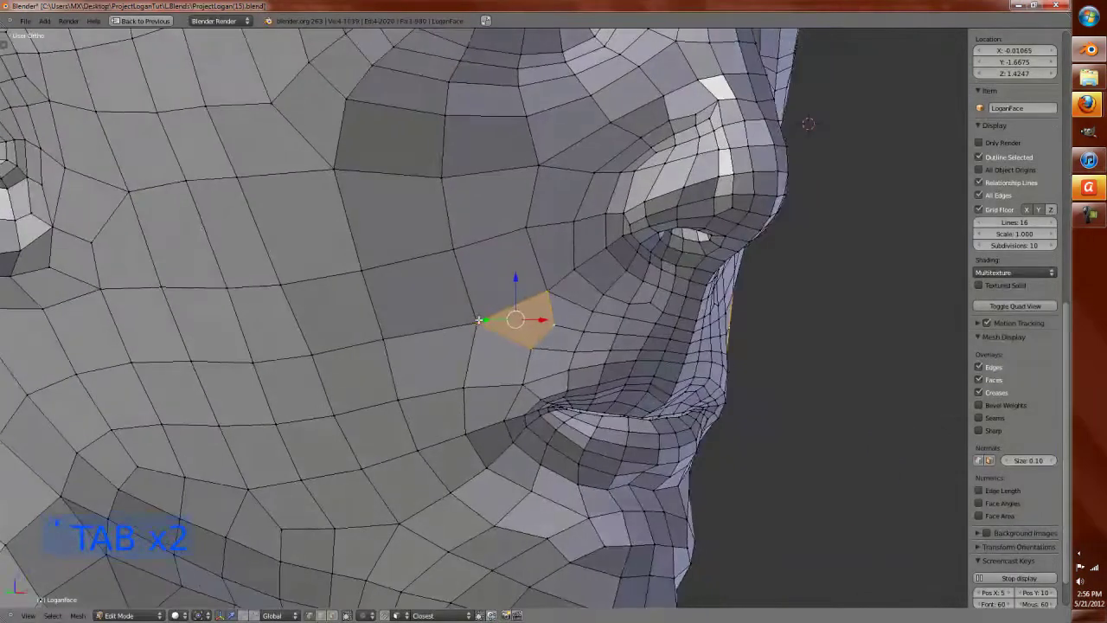
# Step: Move the cheek-side corner vertex of the newly filled face closer to the nose, adjusting it from a second angle
pyautogui.scroll(3, 478, 320)
pyautogui.rightClick(484, 335)
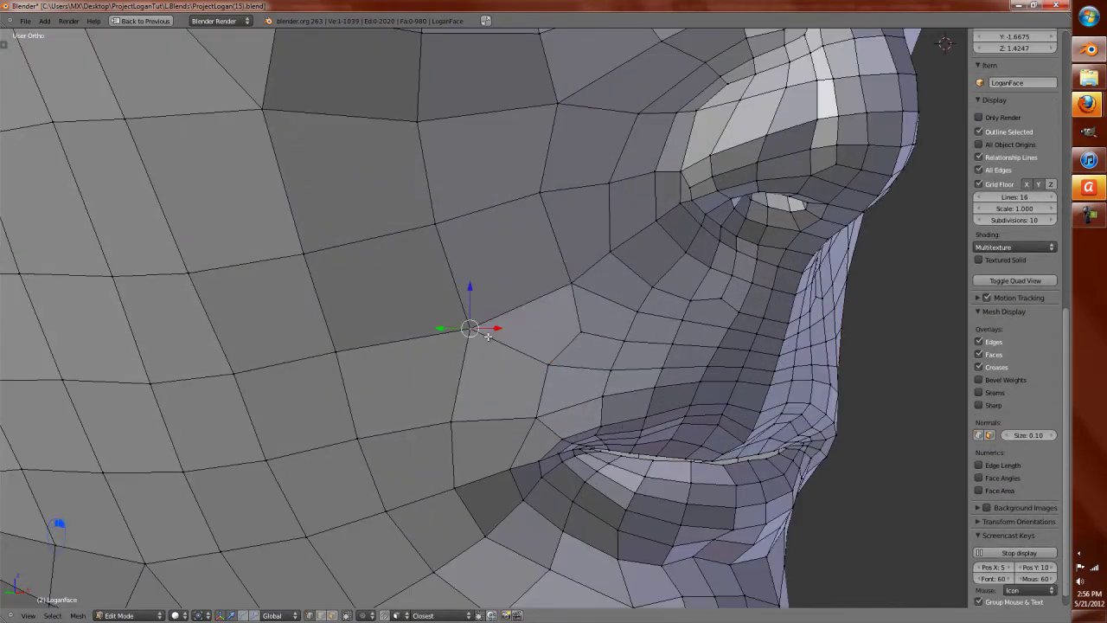
pyautogui.press('g')
pyautogui.click(508, 343)
pyautogui.scroll(-2, 521, 351)
pyautogui.moveTo(545, 359); pyautogui.dragTo(476, 352, button='middle')
pyautogui.scroll(3, 480, 330)
pyautogui.press('g')
pyautogui.click(483, 326)
pyautogui.scroll(3, 476, 354)
# Step: Move the vertex between the nostril and the upper lip slightly to even out its surrounding faces
pyautogui.moveTo(644, 358); pyautogui.dragTo(595, 366, button='middle')
pyautogui.rightClick(621, 327)
pyautogui.press('g')
pyautogui.click(619, 333)
# Step: Add a vertical loop cut through the upper lip area and knife its upper end to the vertex above
pyautogui.hotkey('ctrl', 'r')
pyautogui.scroll(2, 595, 367)
pyautogui.press('a')
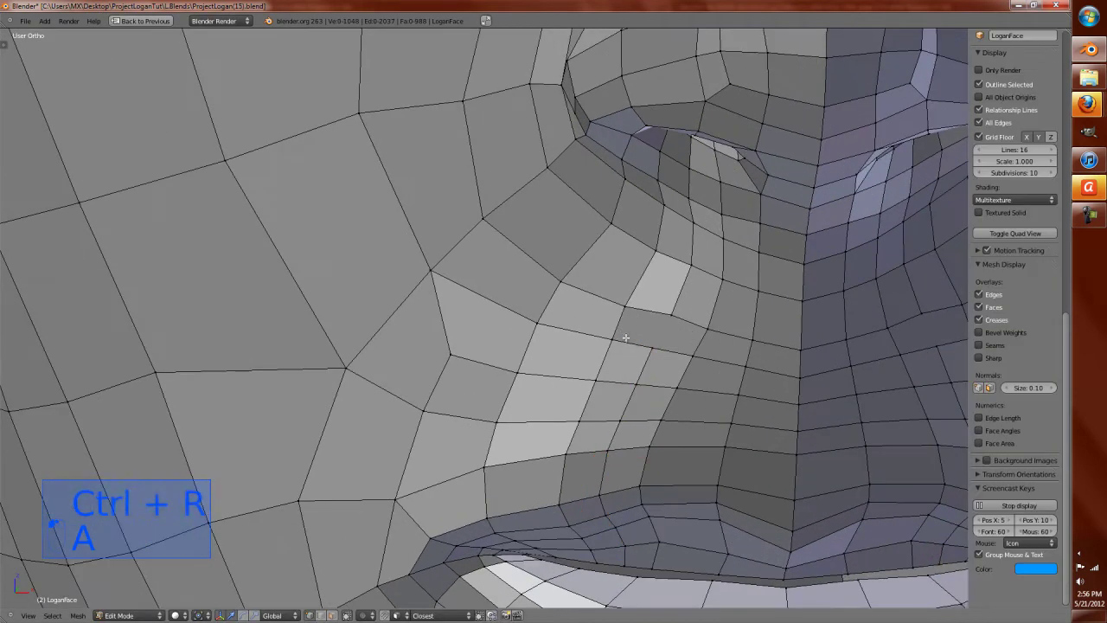
pyautogui.press('k')
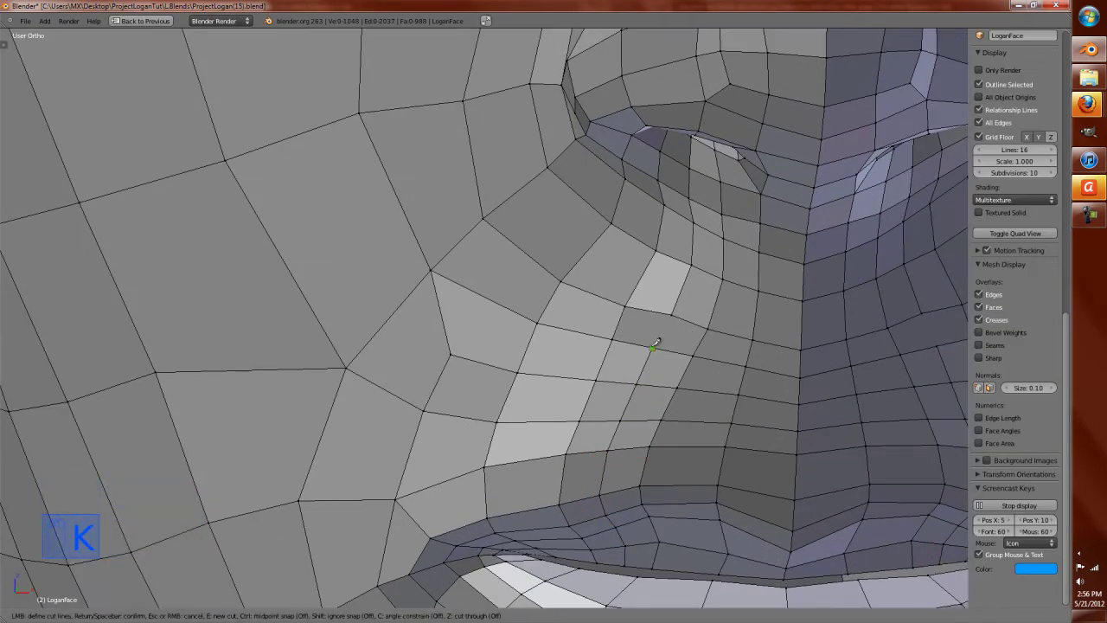
pyautogui.click(672, 313)
pyautogui.press('Return')
pyautogui.scroll(-2, 668, 342)
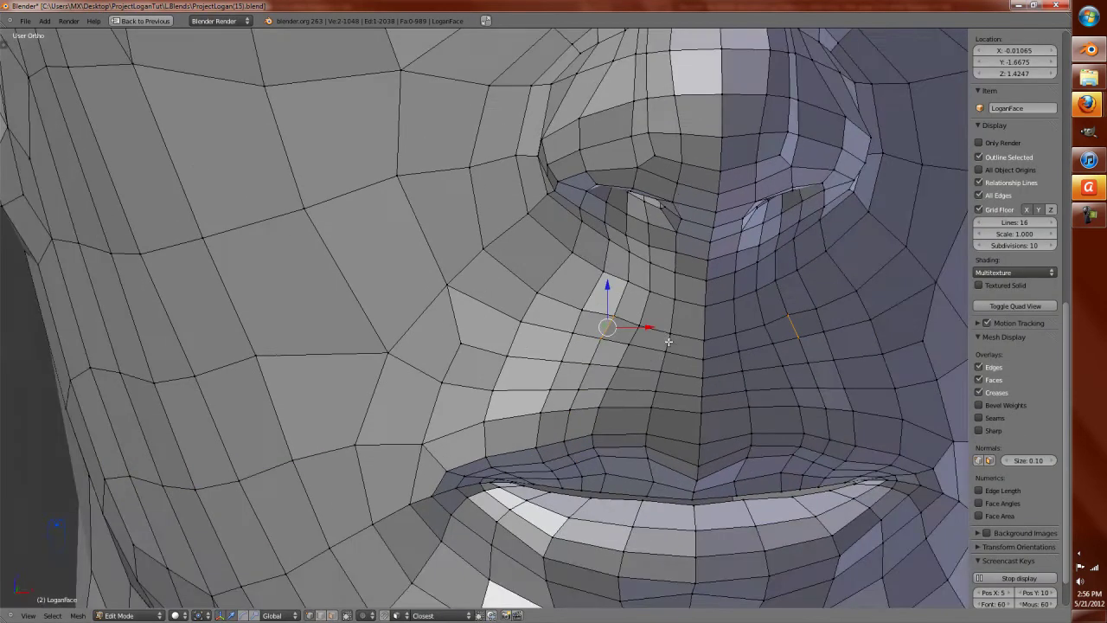
# Step: Select the vertical edge loop between nose and lip, box-deselect its upper part, and edge-slide the lower part outward toward the cheek
pyautogui.scroll(-2, 603, 382)
pyautogui.keyDown('alt'); pyautogui.rightClick(557, 393); pyautogui.keyUp('alt')
pyautogui.press('z')
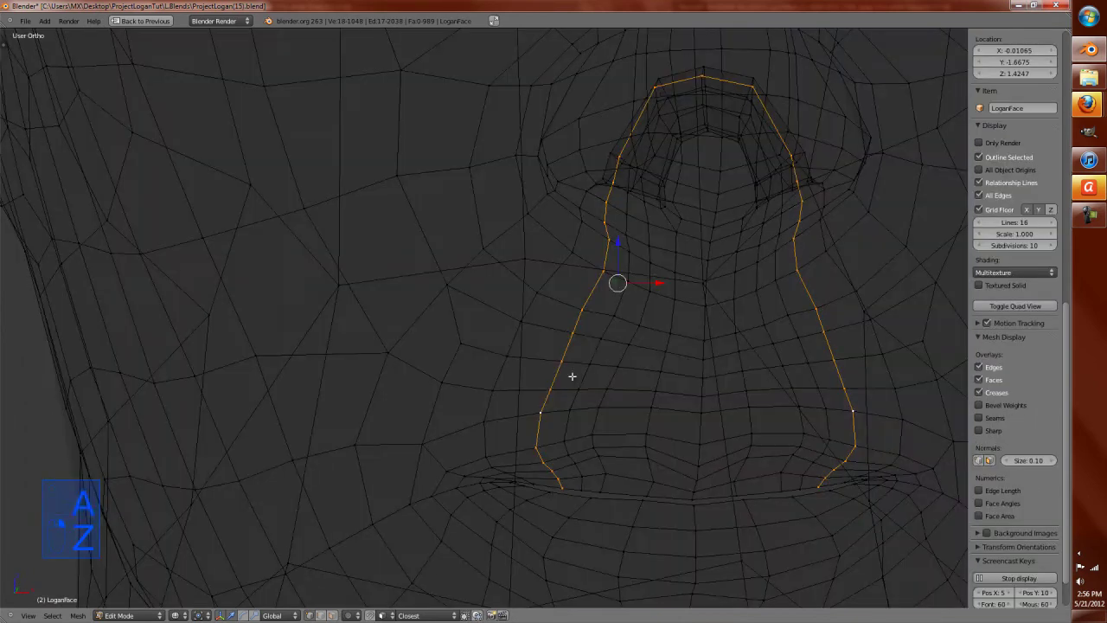
pyautogui.scroll(-2, 602, 340)
pyautogui.press('b')
pyautogui.moveTo(769, 133); pyautogui.dragTo(473, 312)
pyautogui.press('z')
pyautogui.scroll(5, 672, 338)
pyautogui.hotkey('ctrl', 'e')
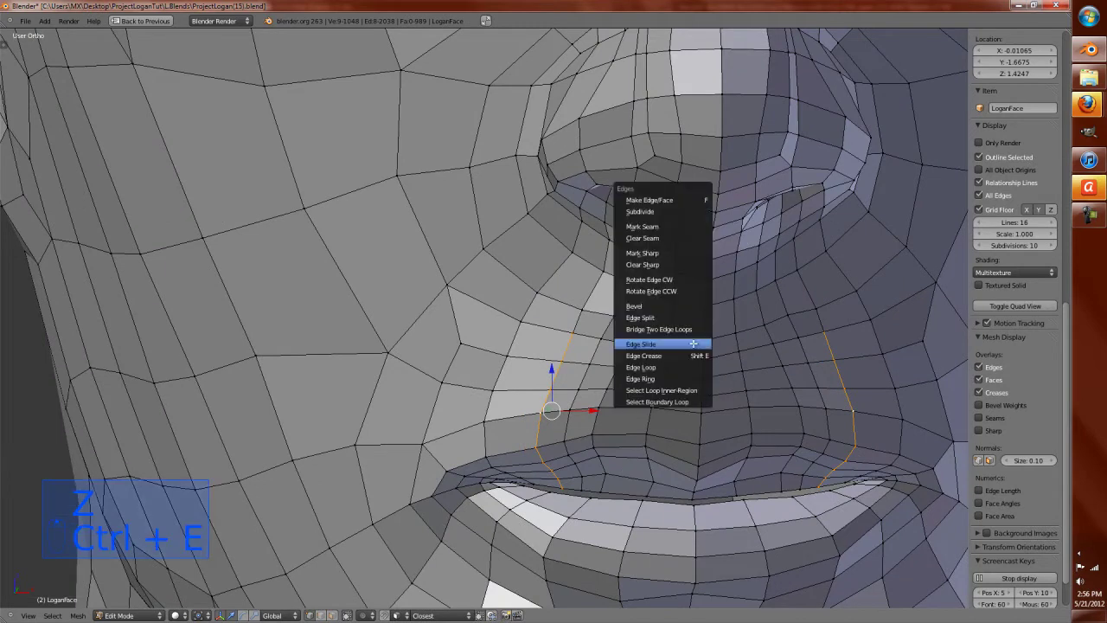
pyautogui.click(692, 343)
pyautogui.click(682, 345)
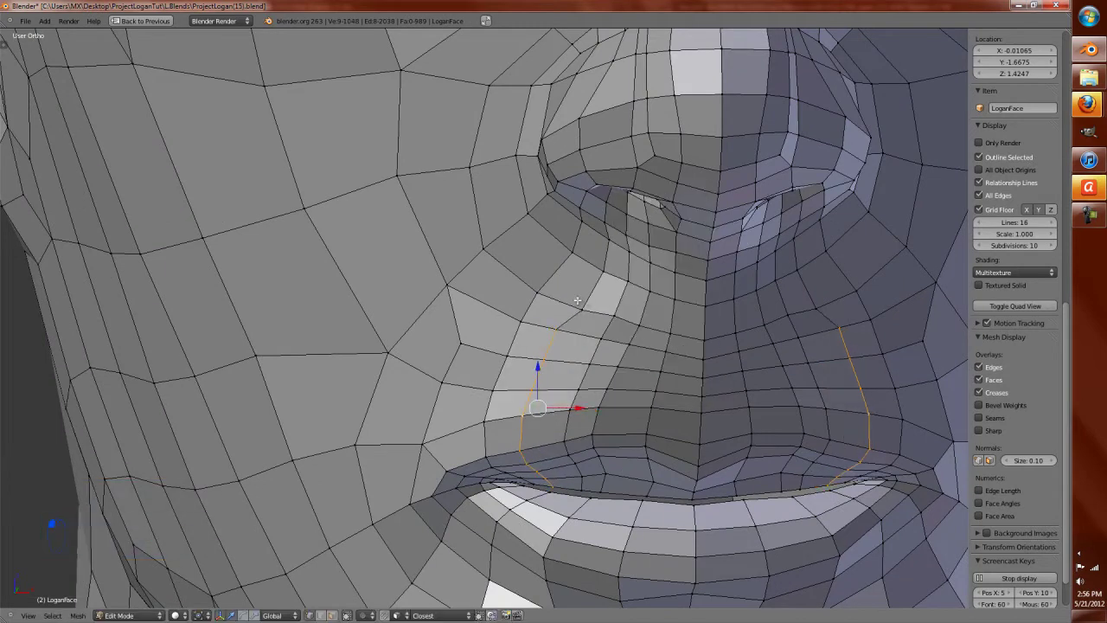
# Step: Nudge the vertex just above the slid edge line to smooth the flow toward the nostril
pyautogui.rightClick(582, 309)
pyautogui.press('g')
pyautogui.click(603, 351)
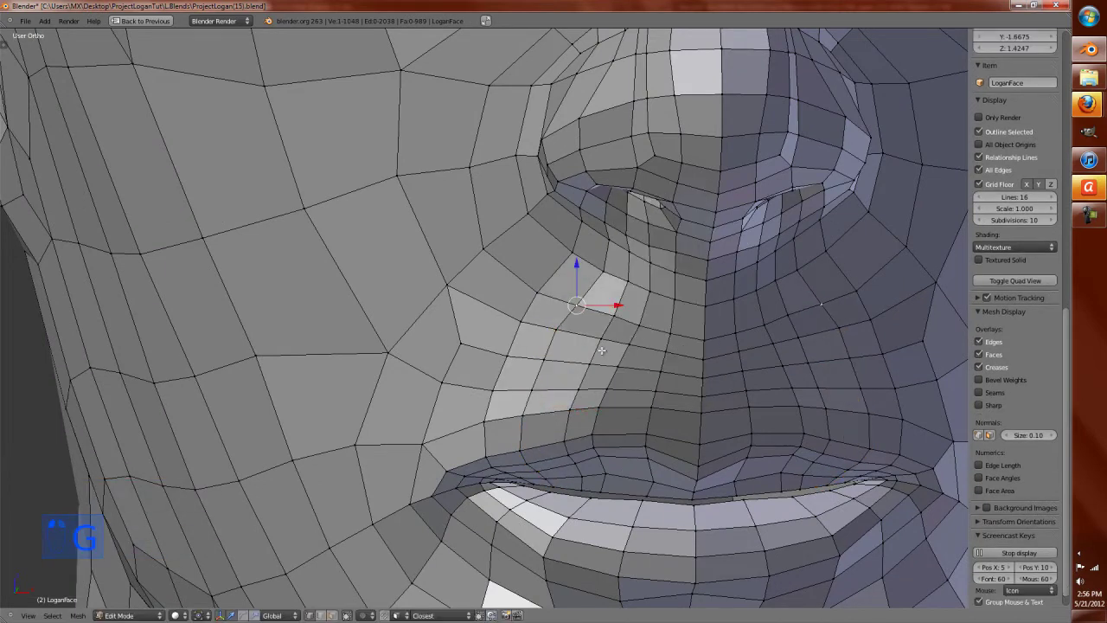
# Step: Limit the adjacent inner vertical loop selection to its part above the upper lip and edge-slide it outward toward the cheek
pyautogui.scroll(-3, 605, 342)
pyautogui.press('z')
pyautogui.press('v')
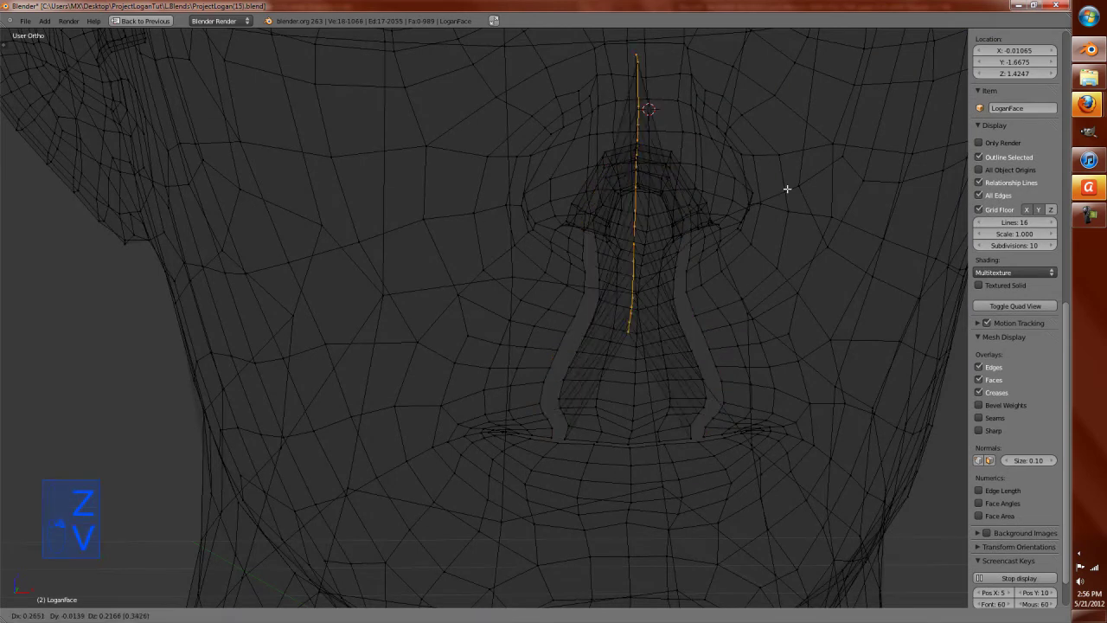
pyautogui.hotkey('ctrl', 'z')
pyautogui.press('b')
pyautogui.moveTo(840, 110); pyautogui.dragTo(489, 348, button='middle')
pyautogui.press('z')
pyautogui.scroll(2, 647, 366)
pyautogui.hotkey('ctrl', 'e')
pyautogui.click(673, 365)
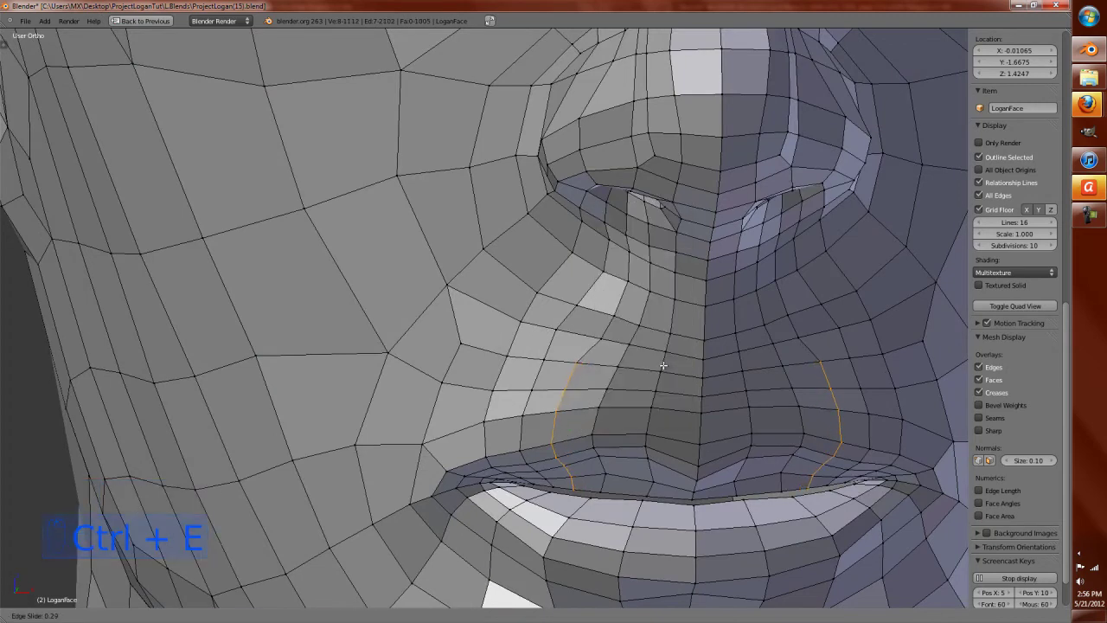
pyautogui.click(525, 333)
# Step: Select the three vertices of the short edge line below the nostril and edge-slide them
pyautogui.rightClick(595, 329)
pyautogui.keyDown('shift'); pyautogui.rightClick(607, 309); pyautogui.keyUp('shift')
pyautogui.keyDown('shift'); pyautogui.rightClick(632, 282); pyautogui.keyUp('shift')
pyautogui.hotkey('ctrl', 'e')
pyautogui.click(683, 310)
pyautogui.click(676, 307)
# Step: In Sculpt Mode, resize the brush, sculpt the area just beneath the lower lip and pick the Grab brush
pyautogui.press('Tab')
pyautogui.press('Tab')
pyautogui.moveTo(647, 367)
pyautogui.mouseDown(button='middle')
pyautogui.moveTo(667, 321)
pyautogui.moveTo(680, 377)
pyautogui.moveTo(657, 424)
pyautogui.moveTo(697, 470)
pyautogui.mouseUp(button='middle')
pyautogui.press('Tab')
pyautogui.press('f')
pyautogui.click(645, 381)
pyautogui.moveTo(697, 470)
pyautogui.mouseDown()
pyautogui.moveTo(611, 467)
pyautogui.moveTo(688, 467)
pyautogui.moveTo(713, 480)
pyautogui.moveTo(682, 488)
pyautogui.mouseUp()
pyautogui.moveTo(682, 489)
pyautogui.mouseDown(button='middle')
pyautogui.moveTo(600, 371)
pyautogui.moveTo(591, 401)
pyautogui.moveTo(543, 410)
pyautogui.moveTo(557, 432)
pyautogui.mouseUp(button='middle')
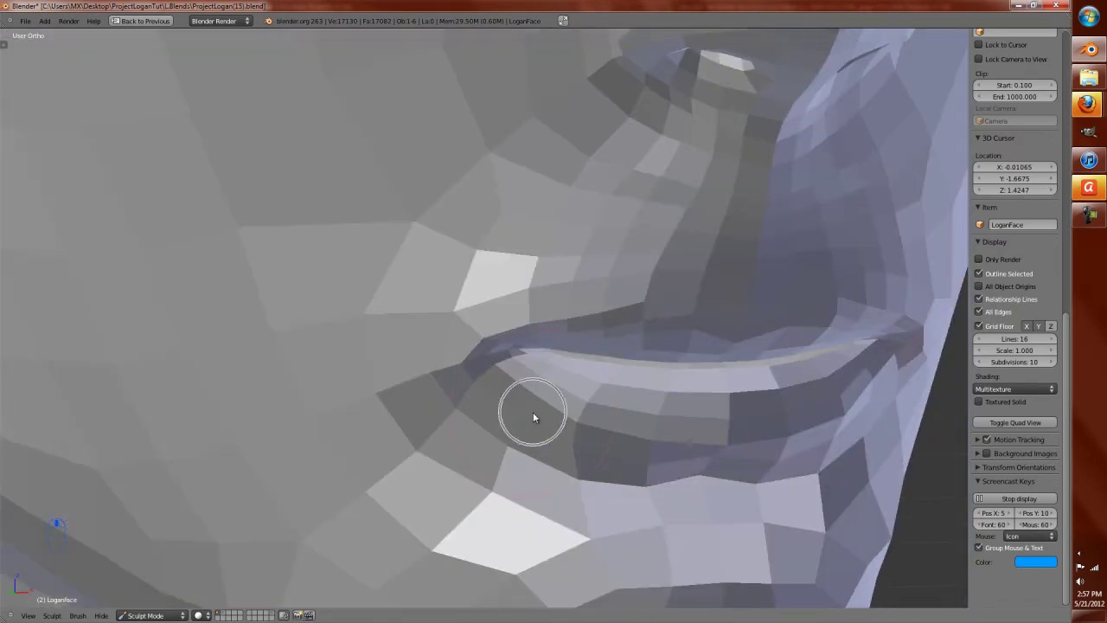
pyautogui.moveTo(534, 417); pyautogui.dragTo(548, 424)
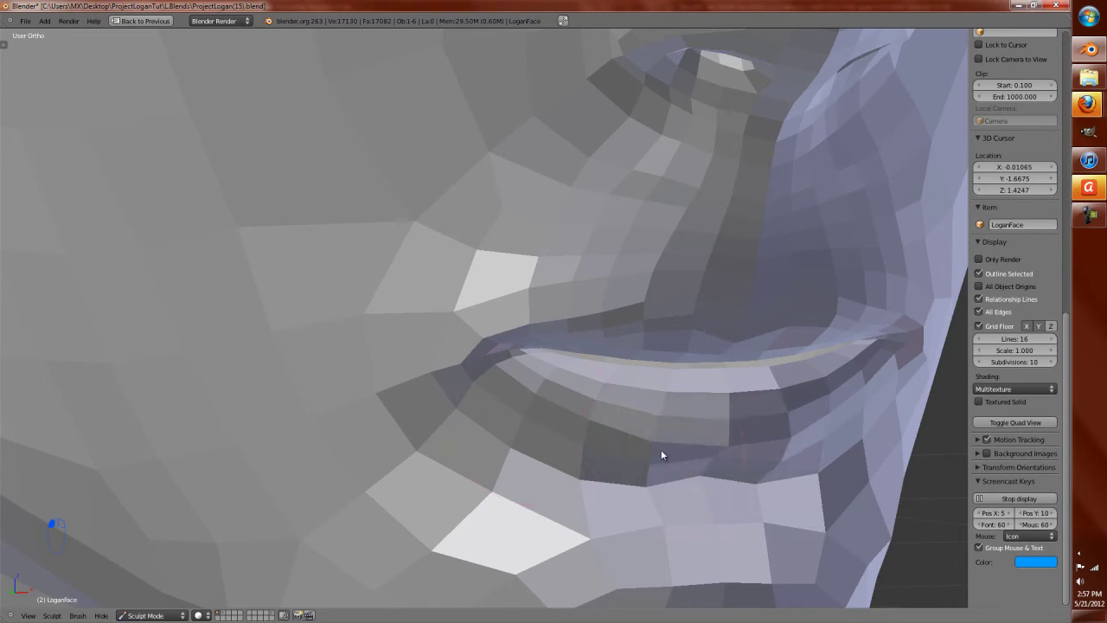
pyautogui.press('g')
# Step: Examine the green topology guide lines around the lips and chin on the front reference photo
pyautogui.hotkey('ctrl', 'Up')
pyautogui.hotkey('ctrl', 'Up')
pyautogui.hotkey('ctrl', 'Up')
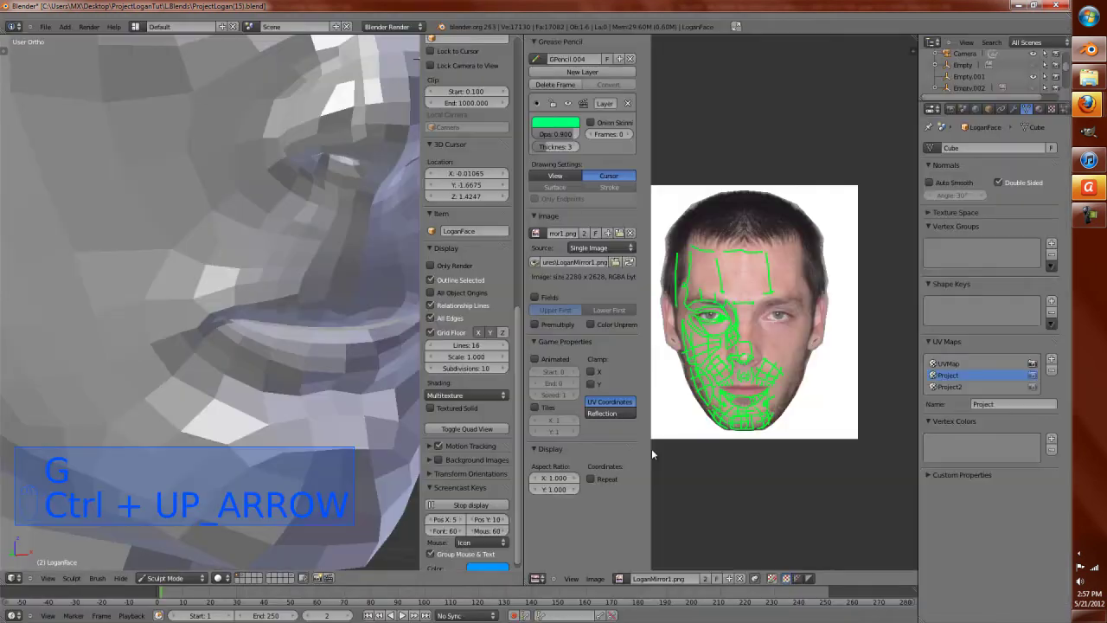
pyautogui.hotkey('ctrl', 'Up')
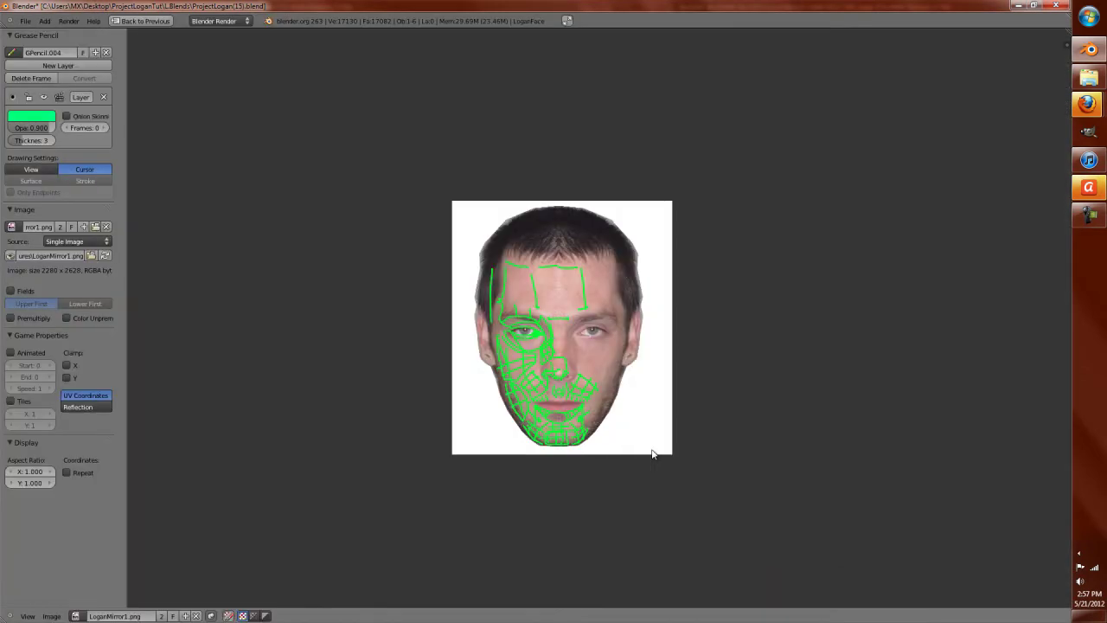
pyautogui.scroll(8, 645, 454)
pyautogui.moveTo(701, 424); pyautogui.dragTo(678, 269, button='middle')
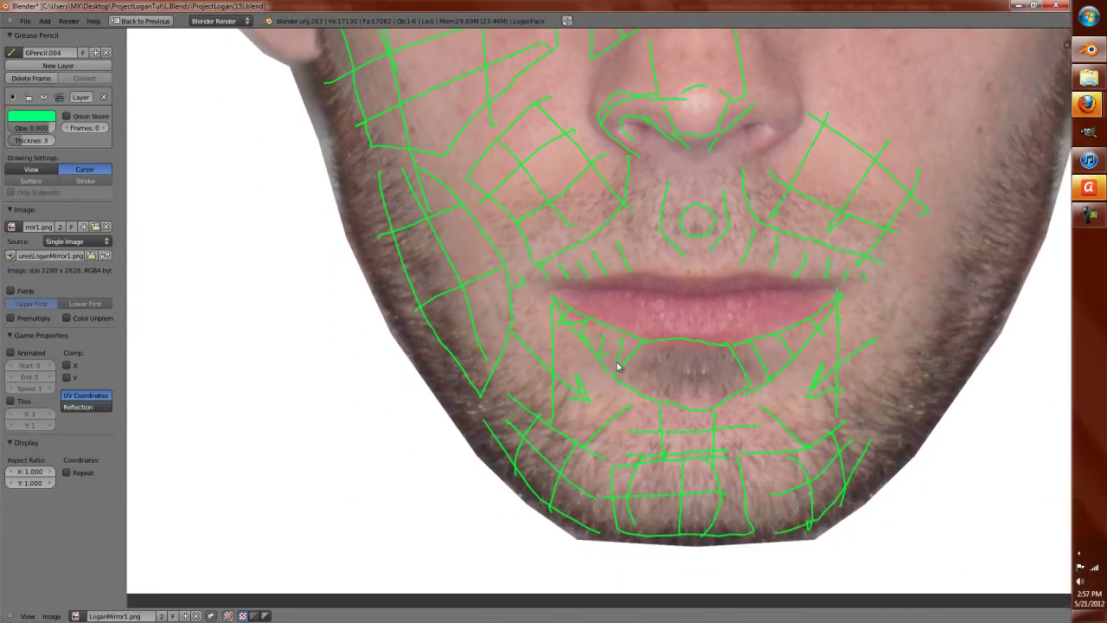
pyautogui.scroll(3, 547, 369)
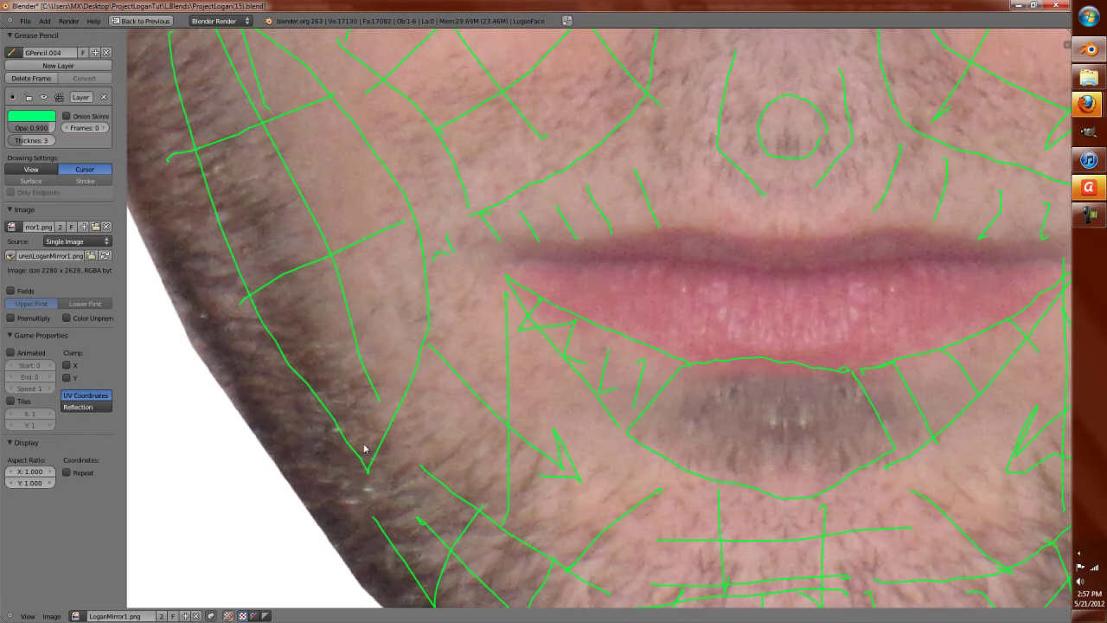
pyautogui.hotkey('ctrl', 'Up')
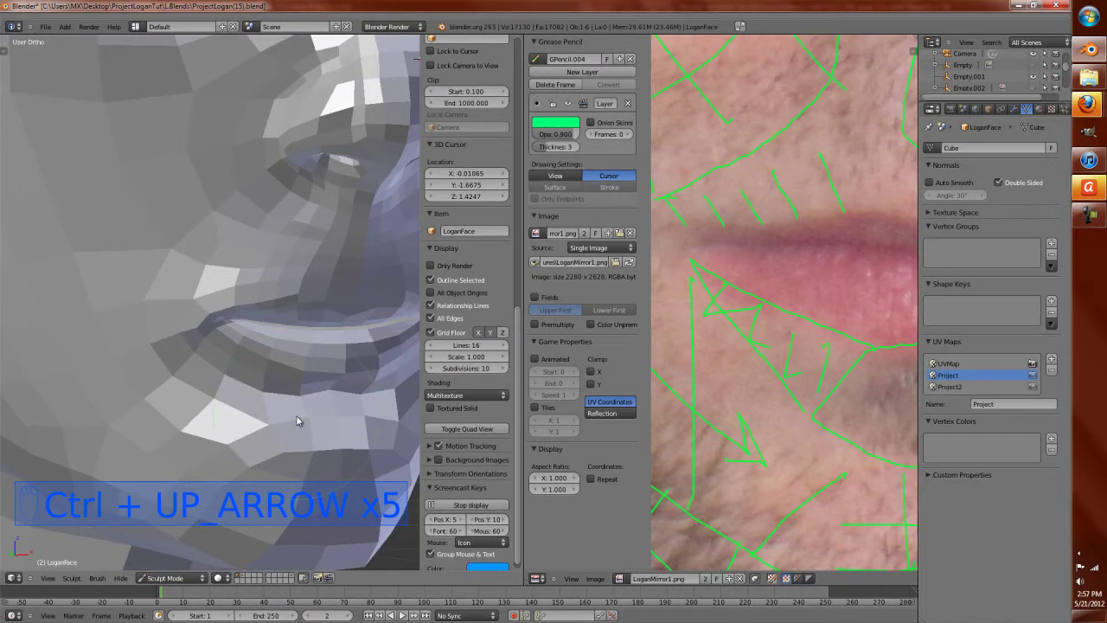
# Step: Sculpt the area below the mouth corner and lower lip with the Draw brush
pyautogui.scroll(5, 311, 417)
pyautogui.moveTo(316, 412); pyautogui.dragTo(92, 361, button='middle')
pyautogui.moveTo(119, 415); pyautogui.dragTo(167, 398, button='middle')
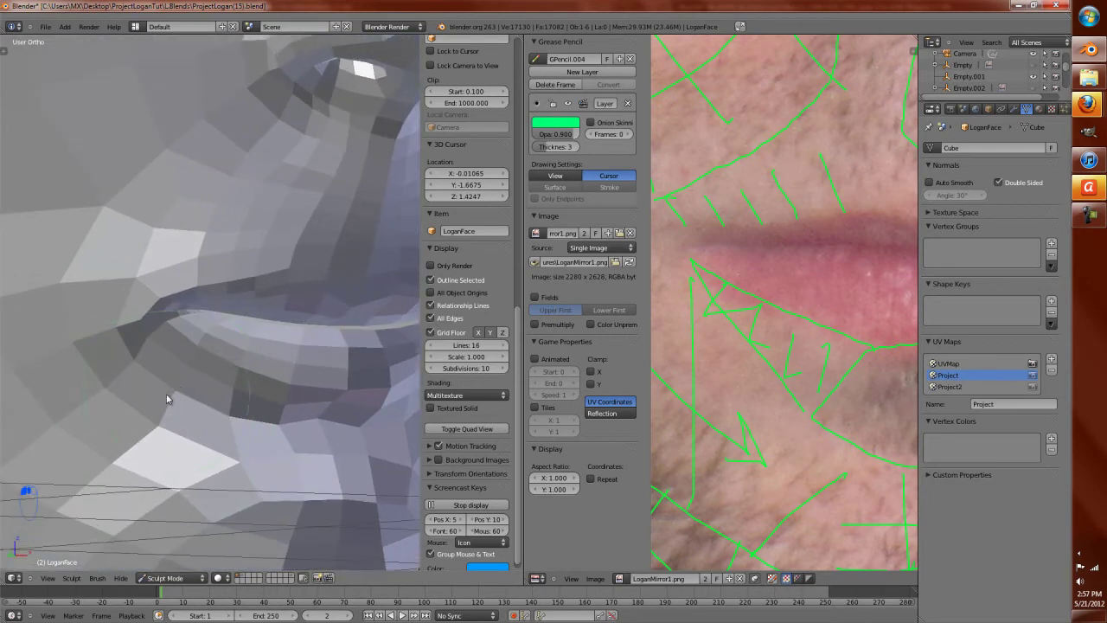
pyautogui.press('d')
pyautogui.moveTo(207, 387); pyautogui.dragTo(224, 420)
pyautogui.moveTo(299, 427)
pyautogui.mouseDown()
pyautogui.moveTo(225, 432)
pyautogui.moveTo(252, 398)
pyautogui.moveTo(267, 405)
pyautogui.moveTo(267, 389)
pyautogui.moveTo(210, 401)
pyautogui.moveTo(141, 345)
pyautogui.mouseUp()
# Step: Sculpt across the area beneath the lower lip, starting from the front view
pyautogui.scroll(-5, 199, 353)
pyautogui.press('KP_1')
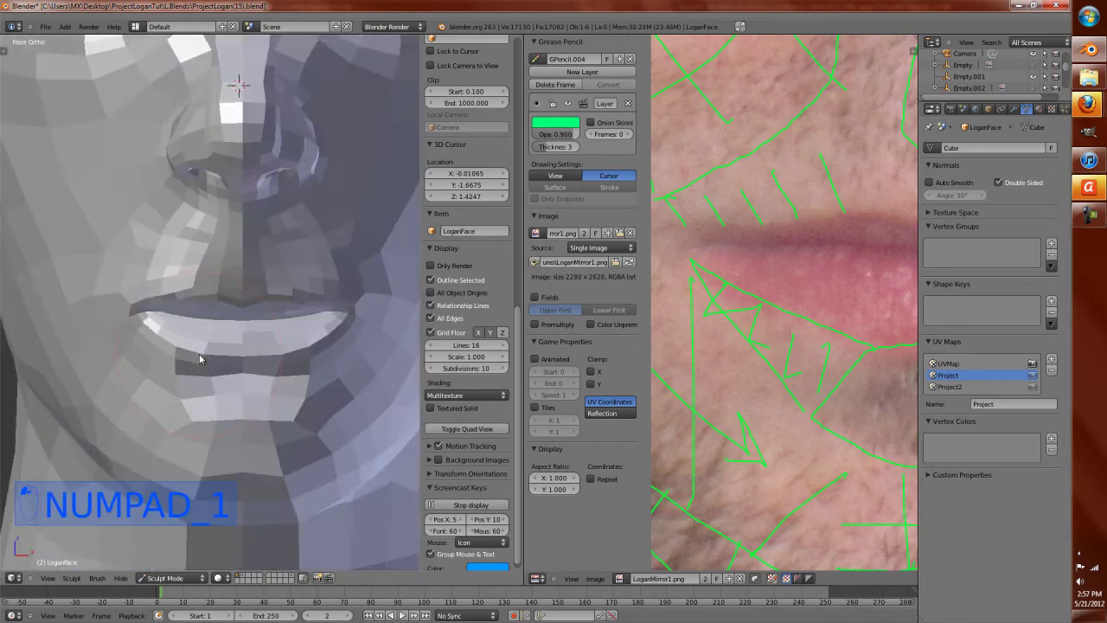
pyautogui.scroll(5, 210, 352)
pyautogui.moveTo(210, 352); pyautogui.dragTo(245, 379, button='middle')
pyautogui.moveTo(257, 396); pyautogui.dragTo(138, 399)
pyautogui.moveTo(198, 427); pyautogui.dragTo(197, 347, button='middle')
pyautogui.moveTo(100, 302)
pyautogui.mouseDown(button='middle')
pyautogui.moveTo(180, 366)
pyautogui.moveTo(190, 348)
pyautogui.mouseUp(button='middle')
# Step: In Edit Mode, select the edge loop around the lip opening and extrude it straight back into the mouth in right wireframe view
pyautogui.press('Tab')
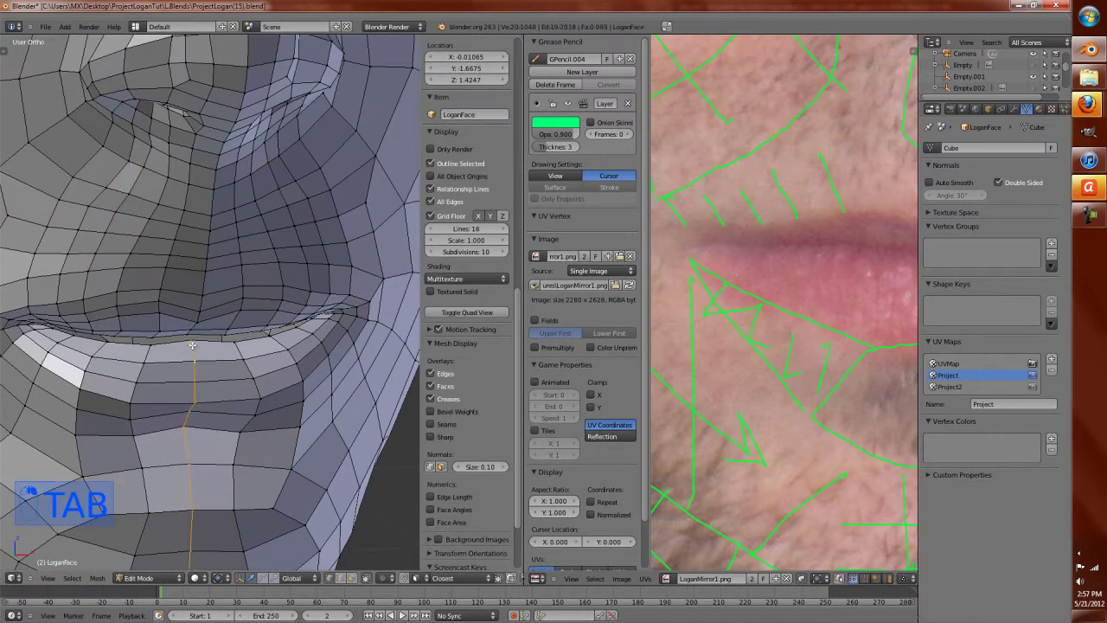
pyautogui.press('KP_1')
pyautogui.moveTo(304, 363); pyautogui.dragTo(243, 384, button='middle')
pyautogui.press('z')
pyautogui.press('KP_3')
pyautogui.press('z')
pyautogui.press('z')
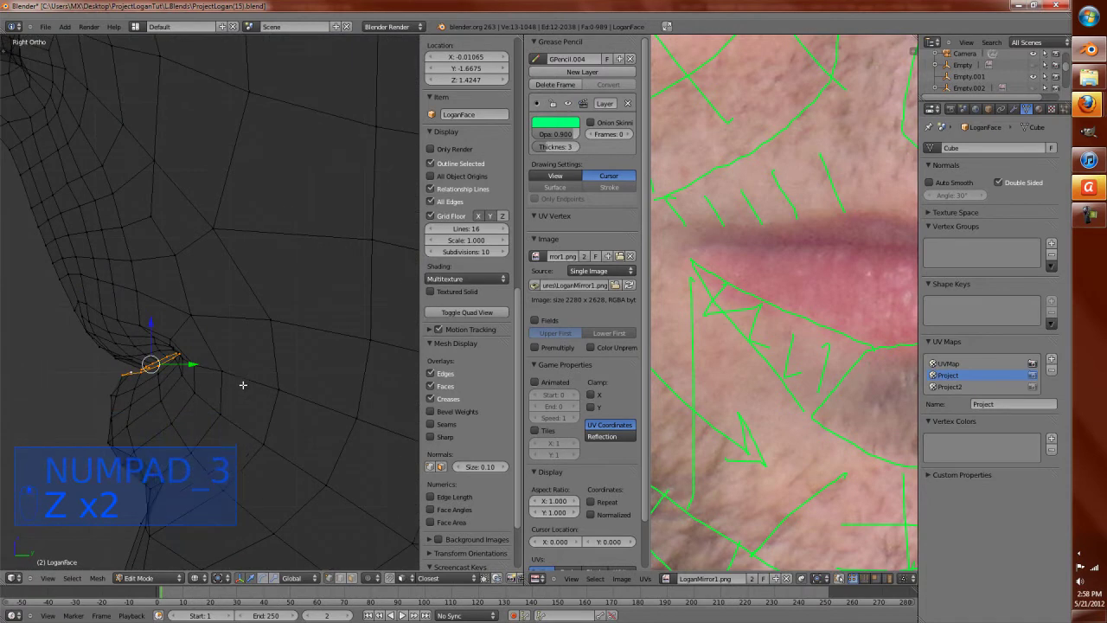
pyautogui.press('e')
pyautogui.click(321, 383)
pyautogui.press('s')
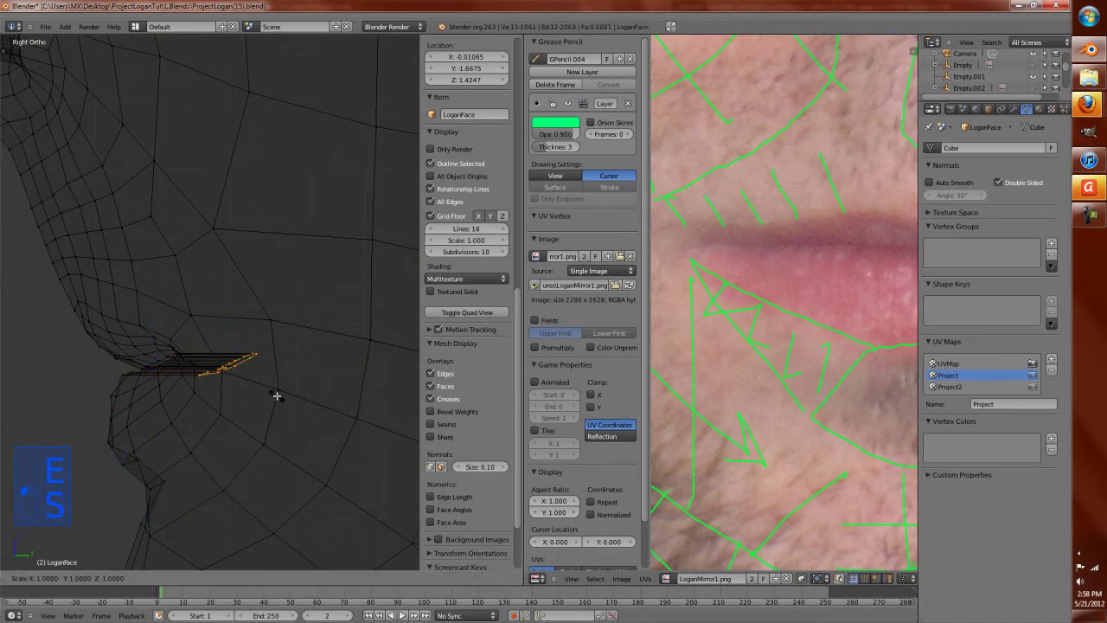
pyautogui.click(273, 447)
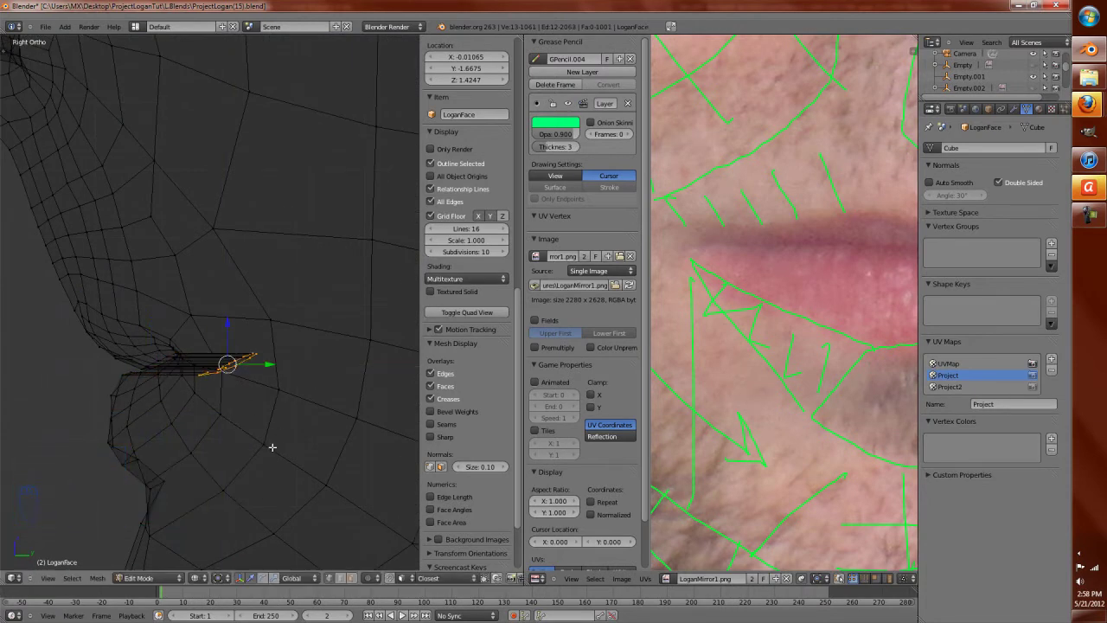
# Step: Hide everything except the extruded mouth loop and show it in an enlarged front view
pyautogui.hotkey('shift', 'h')
pyautogui.press('KP_1')
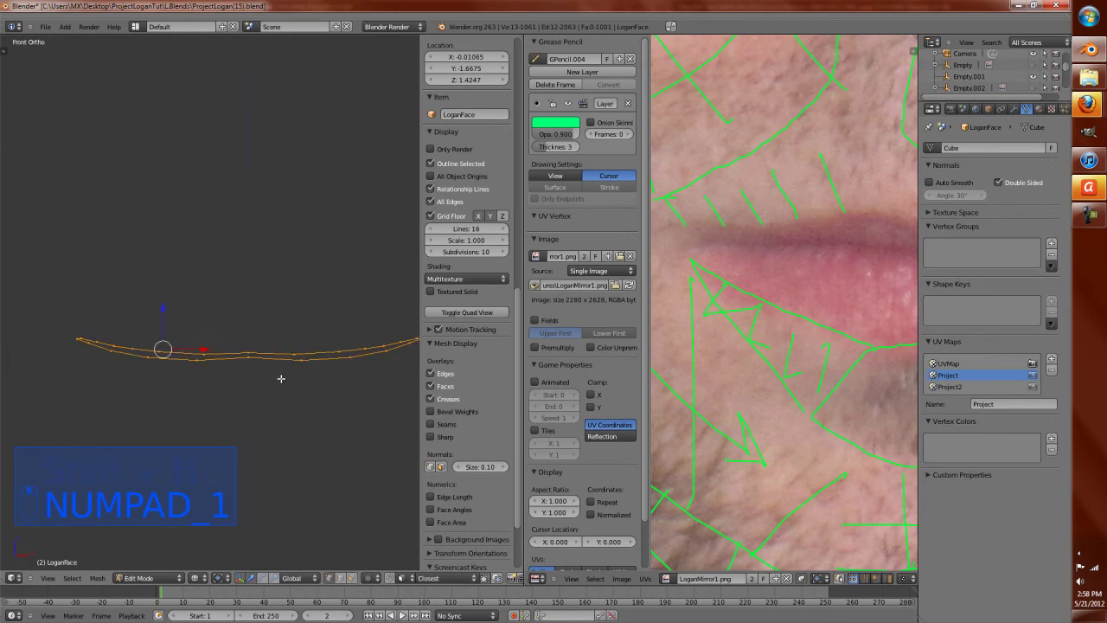
pyautogui.hotkey('ctrl', 'Up')
pyautogui.scroll(1, 623, 422)
# Step: Raise the middle vertices of the mouth loop's upper edge, then the neighbouring outer vertex, to arch the upper half
pyautogui.rightClick(624, 412)
pyautogui.keyDown('shift'); pyautogui.rightClick(708, 409); pyautogui.keyUp('shift')
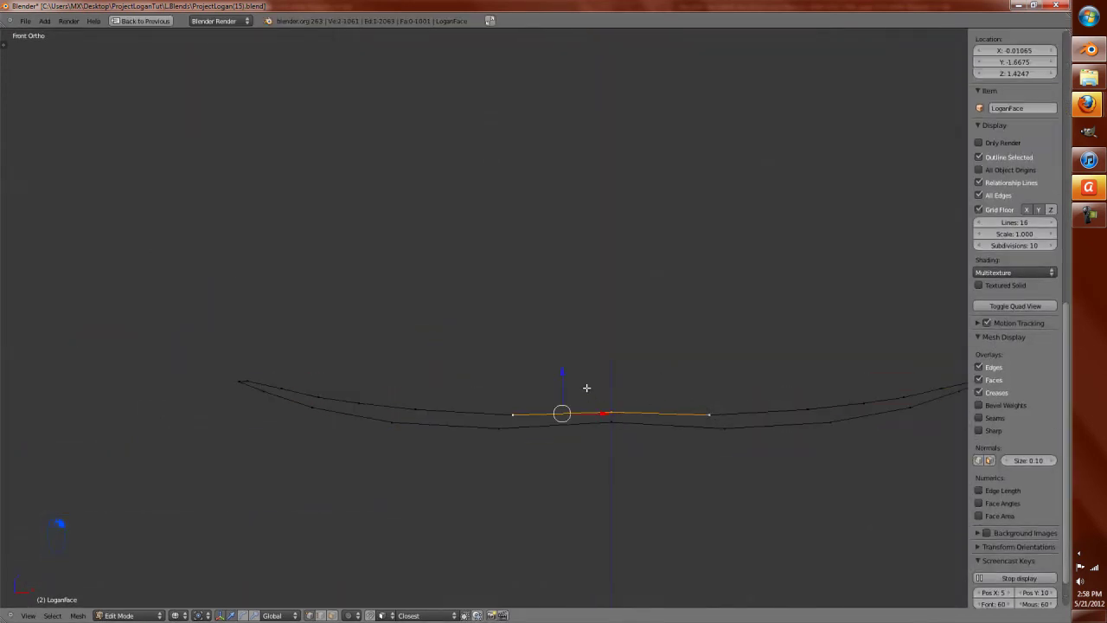
pyautogui.moveTo(555, 370); pyautogui.dragTo(547, 297)
pyautogui.rightClick(428, 406)
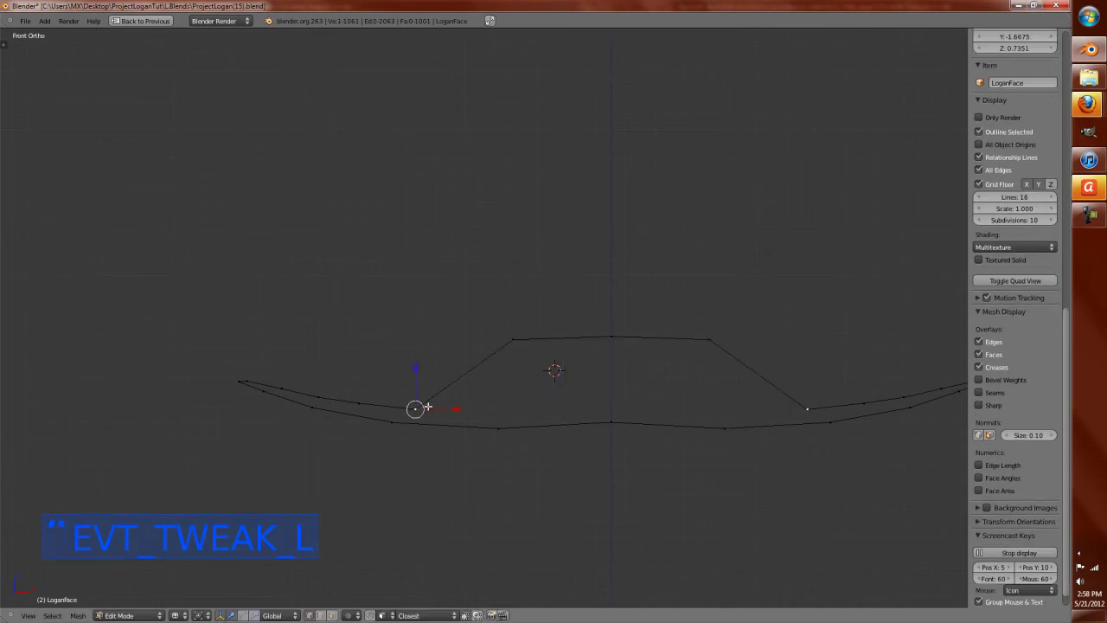
pyautogui.moveTo(425, 367); pyautogui.dragTo(416, 323)
# Step: Lower the middle vertices of the mouth loop's lower edge to open up the inner mouth
pyautogui.keyDown('shift'); pyautogui.rightClick(521, 433); pyautogui.keyUp('shift')
pyautogui.moveTo(555, 391); pyautogui.dragTo(545, 464)
pyautogui.scroll(1, 398, 418)
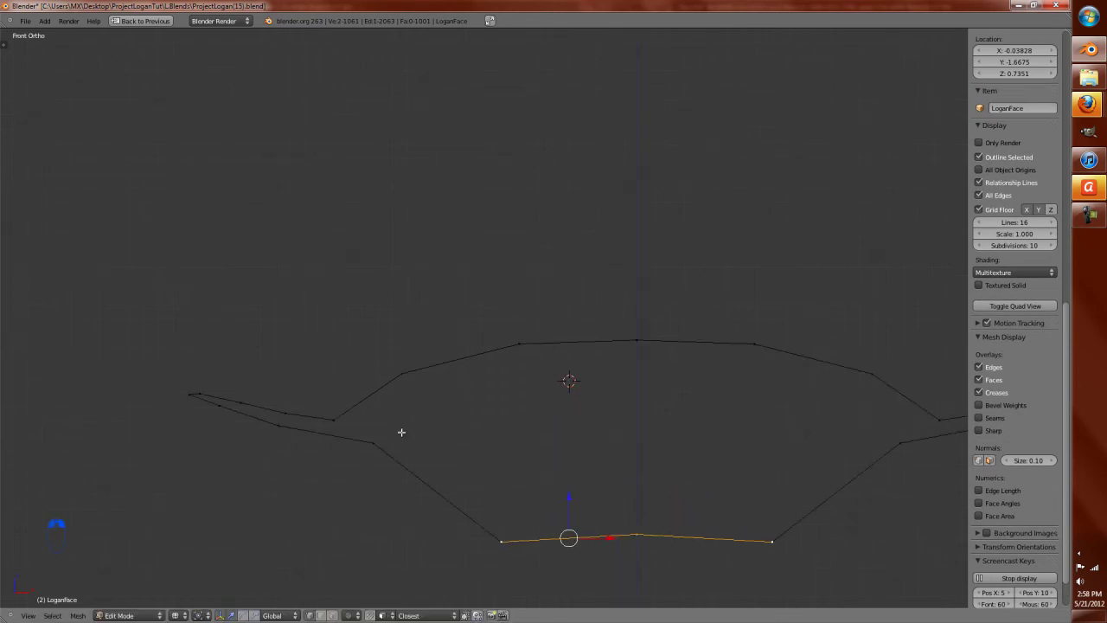
# Step: Lower the outer vertices of the mouth loop's lower edge one by one so the lower half widens toward the corner
pyautogui.rightClick(395, 439)
pyautogui.moveTo(383, 415); pyautogui.dragTo(361, 495)
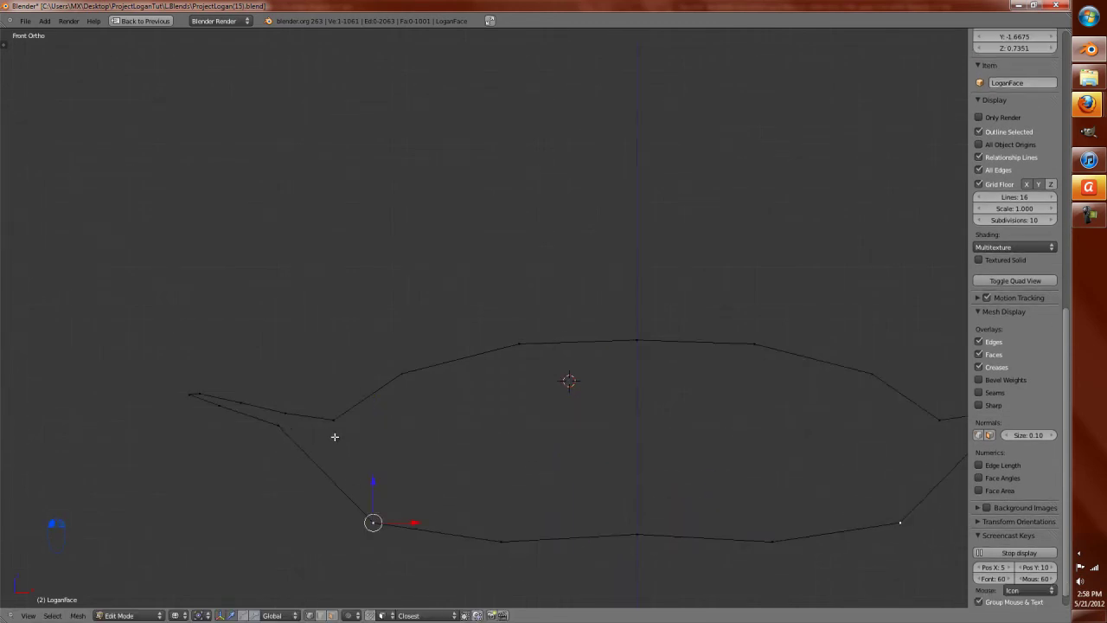
pyautogui.moveTo(334, 410); pyautogui.dragTo(269, 471)
pyautogui.rightClick(229, 420)
pyautogui.press('g')
pyautogui.click(242, 492)
pyautogui.press('g')
pyautogui.click(242, 419)
pyautogui.rightClick(208, 418)
pyautogui.press('g')
pyautogui.click(222, 459)
# Step: Raise the vertices along the mouth loop's upper edge, from the corner toward the middle, to even out its arch
pyautogui.moveTo(287, 427); pyautogui.dragTo(285, 390, button='right')
pyautogui.rightClick(241, 405)
pyautogui.press('g')
pyautogui.click(253, 391)
pyautogui.click(342, 361)
pyautogui.rightClick(409, 372)
pyautogui.press('g')
pyautogui.click(411, 355)
pyautogui.rightClick(509, 352)
pyautogui.press('g')
pyautogui.click(508, 347)
pyautogui.press('g')
pyautogui.rightClick(395, 368)
pyautogui.rightClick(401, 360)
pyautogui.press('g')
pyautogui.click(406, 344)
pyautogui.click(1089, 217)
pyautogui.click(1089, 216)
# Step: Switch to Sculpt Mode in solid shading, resize the brush and pick the Grab brush for work on the mouth
pyautogui.press('Tab')
pyautogui.press('z')
pyautogui.scroll(5, 511, 452)
pyautogui.moveTo(511, 452)
pyautogui.mouseDown(button='middle')
pyautogui.moveTo(576, 455)
pyautogui.moveTo(730, 384)
pyautogui.moveTo(744, 346)
pyautogui.moveTo(756, 363)
pyautogui.moveTo(734, 383)
pyautogui.moveTo(591, 394)
pyautogui.mouseUp(button='middle')
pyautogui.press('f')
pyautogui.click(631, 440)
pyautogui.press('g')
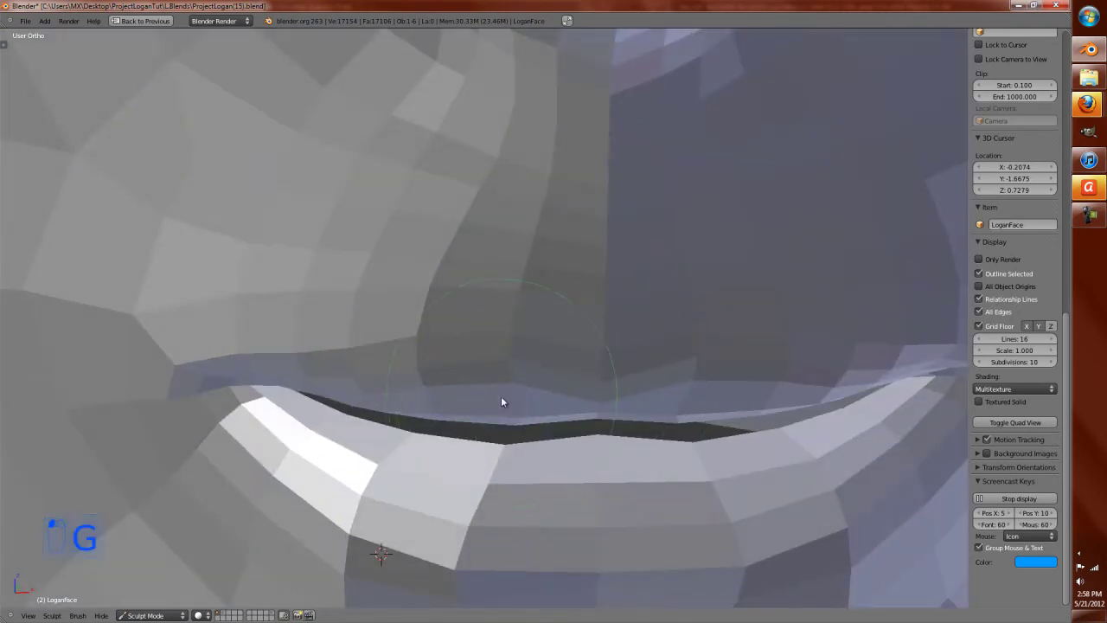
pyautogui.moveTo(498, 410); pyautogui.dragTo(525, 414, button='middle')
pyautogui.press('t')
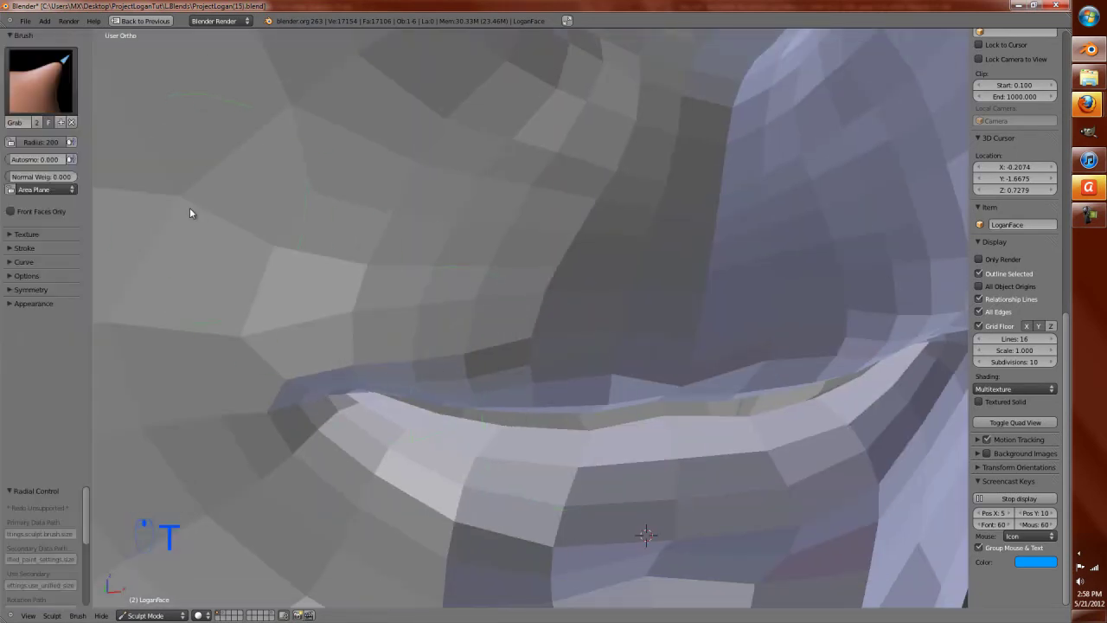
# Step: Reveal all hidden face geometry in Edit Mode and return to Sculpt Mode
pyautogui.press('Tab')
pyautogui.press('a')
pyautogui.press('a')
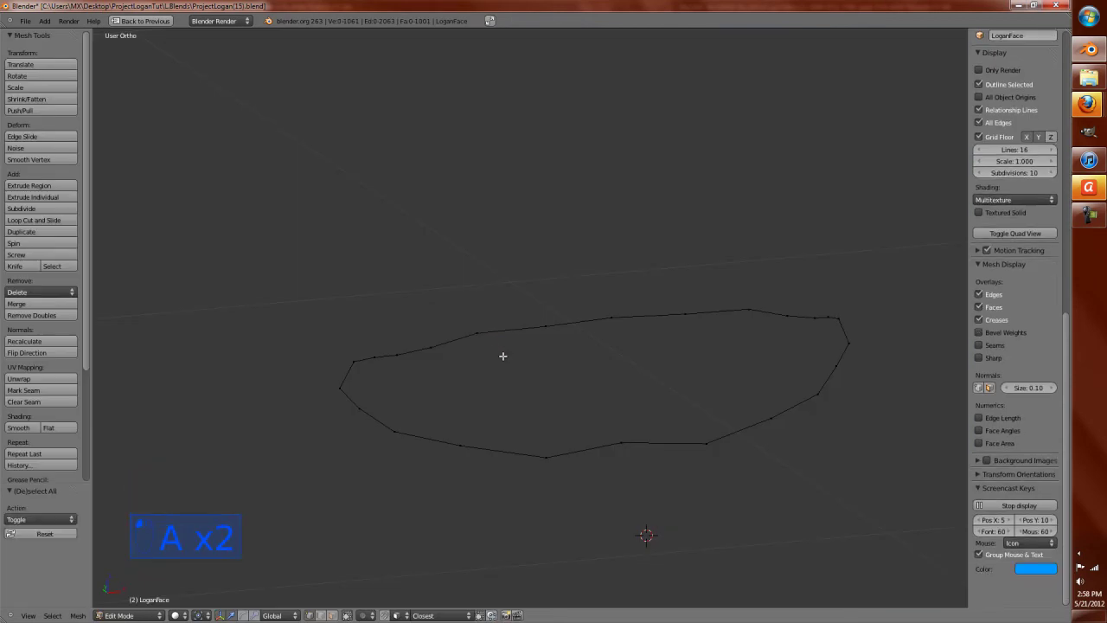
pyautogui.hotkey('alt', 'h')
pyautogui.press('Tab')
# Step: Refine the lips and the area beneath the nose by alternating the Smooth and Grab brushes
pyautogui.moveTo(550, 362)
pyautogui.mouseDown(button='middle')
pyautogui.moveTo(573, 360)
pyautogui.moveTo(588, 344)
pyautogui.moveTo(695, 353)
pyautogui.moveTo(596, 395)
pyautogui.moveTo(542, 434)
pyautogui.moveTo(504, 429)
pyautogui.mouseUp(button='middle')
pyautogui.moveTo(443, 459); pyautogui.dragTo(543, 317, button='middle')
pyautogui.press('s')
pyautogui.press('g')
pyautogui.press('s')
pyautogui.press('g')
pyautogui.press('s')
pyautogui.press('g')
pyautogui.moveTo(651, 229)
pyautogui.mouseDown(button='middle')
pyautogui.moveTo(674, 336)
pyautogui.moveTo(635, 314)
pyautogui.moveTo(494, 314)
pyautogui.moveTo(509, 403)
pyautogui.moveTo(539, 416)
pyautogui.moveTo(498, 329)
pyautogui.moveTo(548, 375)
pyautogui.moveTo(588, 352)
pyautogui.mouseUp(button='middle')
pyautogui.moveTo(588, 351); pyautogui.dragTo(577, 339)
pyautogui.moveTo(556, 388)
pyautogui.mouseDown(button='middle')
pyautogui.moveTo(549, 420)
pyautogui.moveTo(519, 390)
pyautogui.moveTo(366, 354)
pyautogui.moveTo(394, 397)
pyautogui.mouseUp(button='middle')
pyautogui.press('s')
pyautogui.press('g')
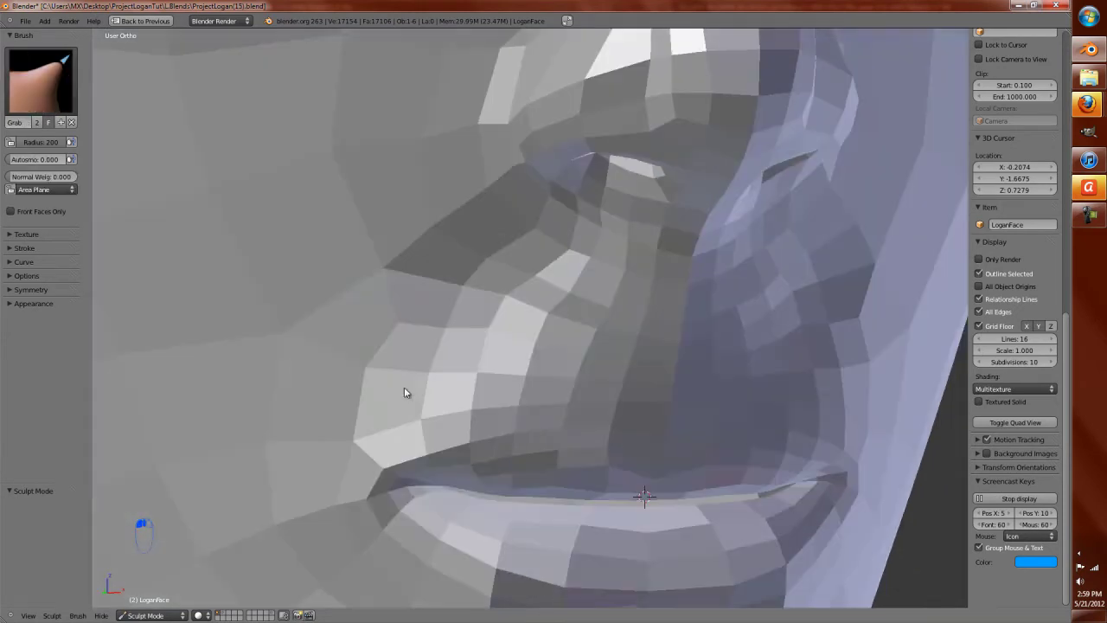
# Step: Examine the shape between nose and lips from the front, three-quarter and side views
pyautogui.moveTo(484, 344)
pyautogui.mouseDown(button='middle')
pyautogui.moveTo(507, 388)
pyautogui.moveTo(567, 403)
pyautogui.moveTo(539, 383)
pyautogui.moveTo(476, 389)
pyautogui.moveTo(425, 410)
pyautogui.mouseUp(button='middle')
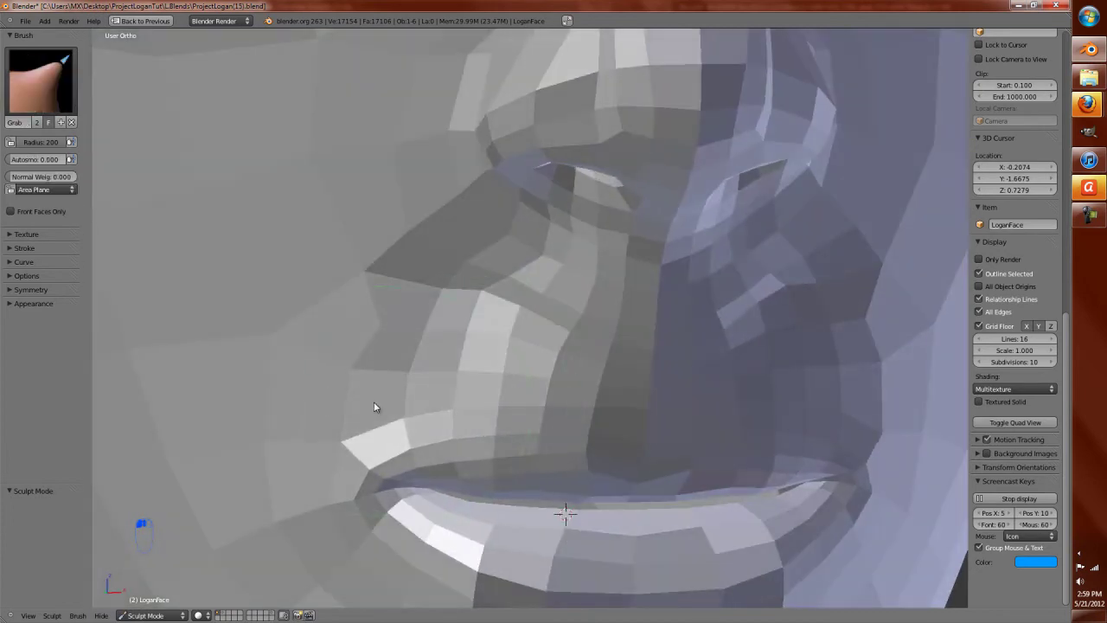
pyautogui.moveTo(507, 331); pyautogui.dragTo(531, 405, button='middle')
pyautogui.press('KP_4')
pyautogui.scroll(-5, 483, 401)
pyautogui.press('KP_1')
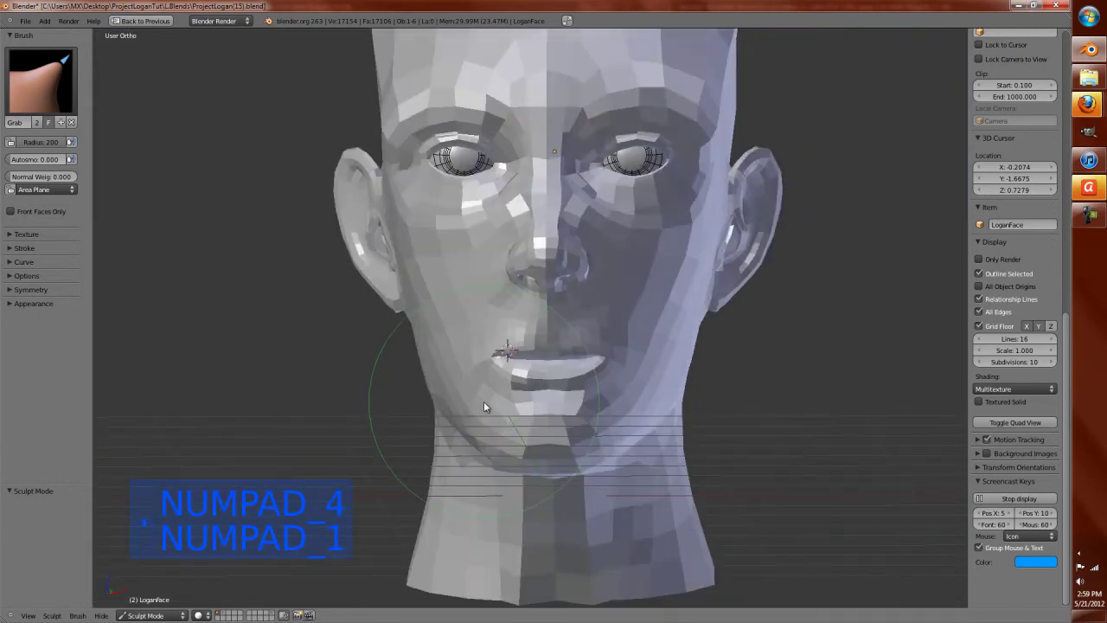
pyautogui.scroll(5, 535, 397)
pyautogui.moveTo(479, 375)
pyautogui.mouseDown(button='middle')
pyautogui.moveTo(527, 374)
pyautogui.moveTo(497, 294)
pyautogui.moveTo(553, 337)
pyautogui.moveTo(572, 319)
pyautogui.mouseUp(button='middle')
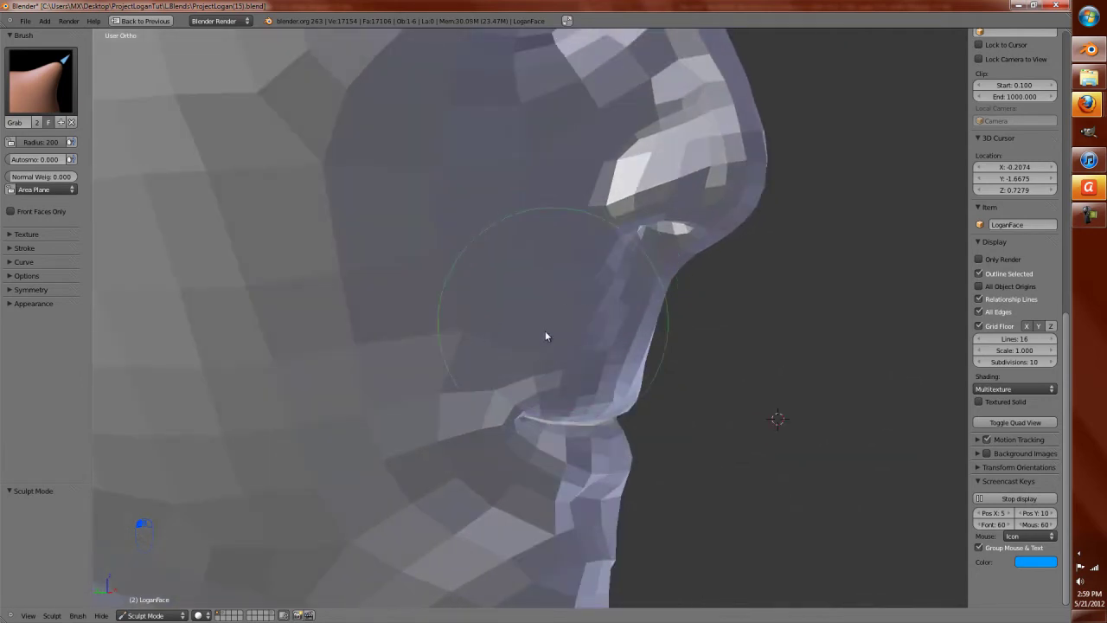
pyautogui.moveTo(480, 354); pyautogui.dragTo(701, 428, button='middle')
# Step: In Edit Mode, select the horizontal edge loop between the nose and upper lip and delete its vertices
pyautogui.press('Tab')
pyautogui.scroll(5, 532, 394)
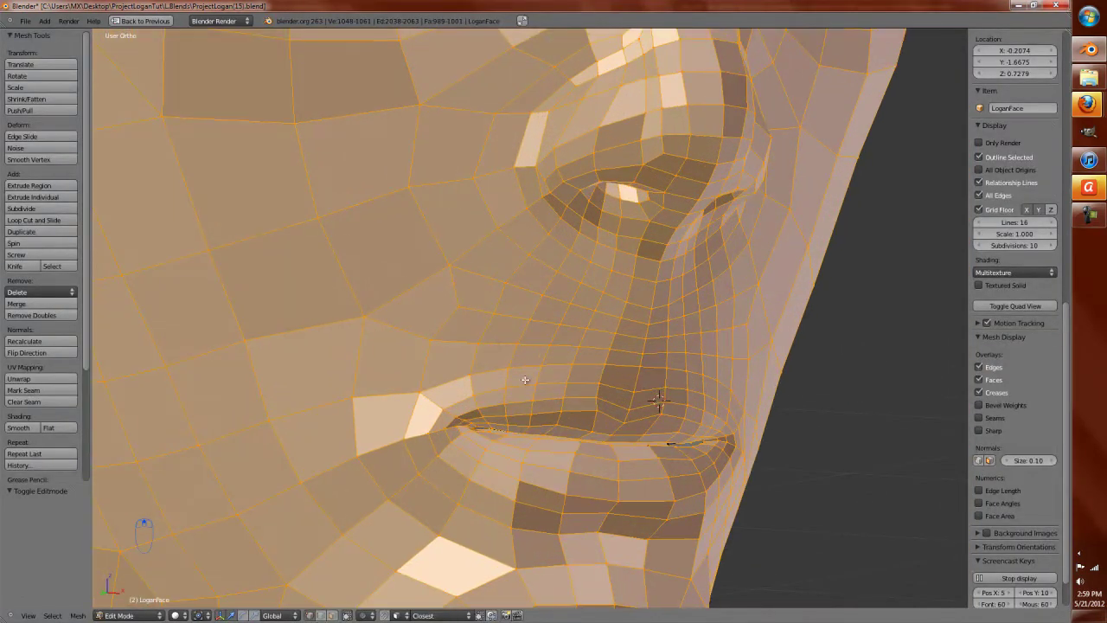
pyautogui.keyDown('alt'); pyautogui.rightClick(488, 314); pyautogui.keyUp('alt')
pyautogui.press('x')
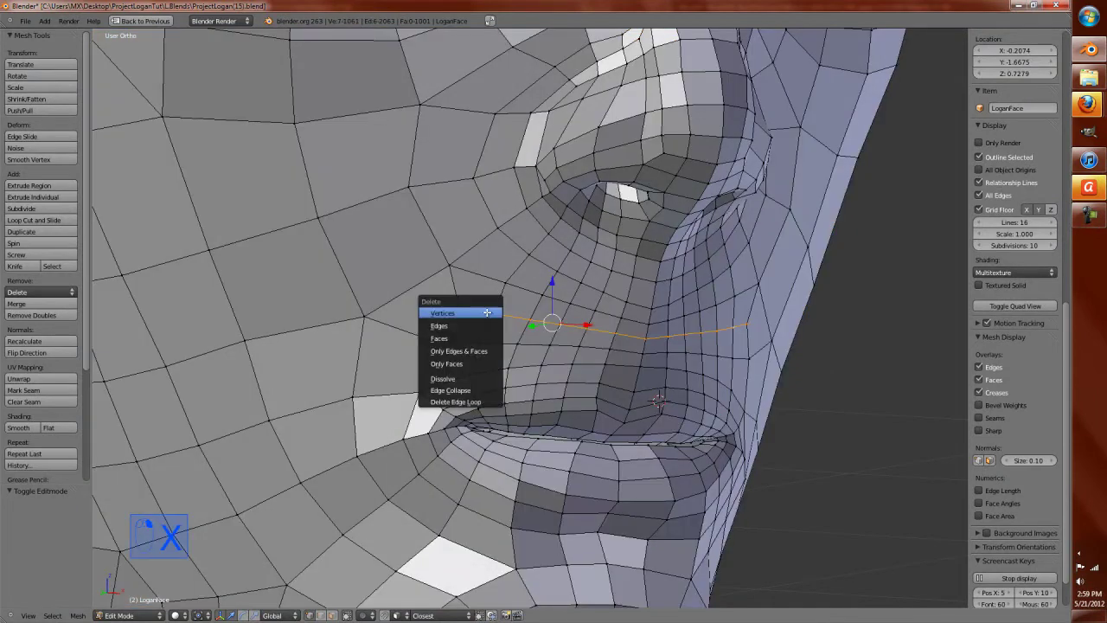
pyautogui.click(489, 315)
pyautogui.moveTo(527, 326); pyautogui.dragTo(526, 334, button='middle')
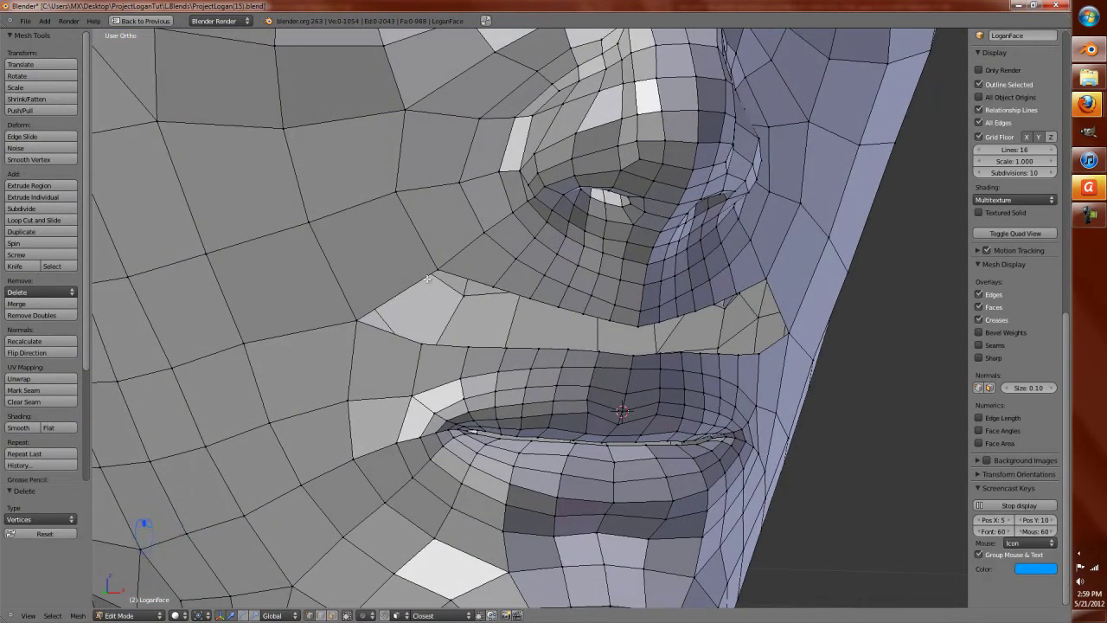
# Step: Close the gap above the upper lip by merging each pair of facing vertices at center, from the cheek toward the middle
pyautogui.rightClick(437, 327)
pyautogui.hotkey('alt', 'm')
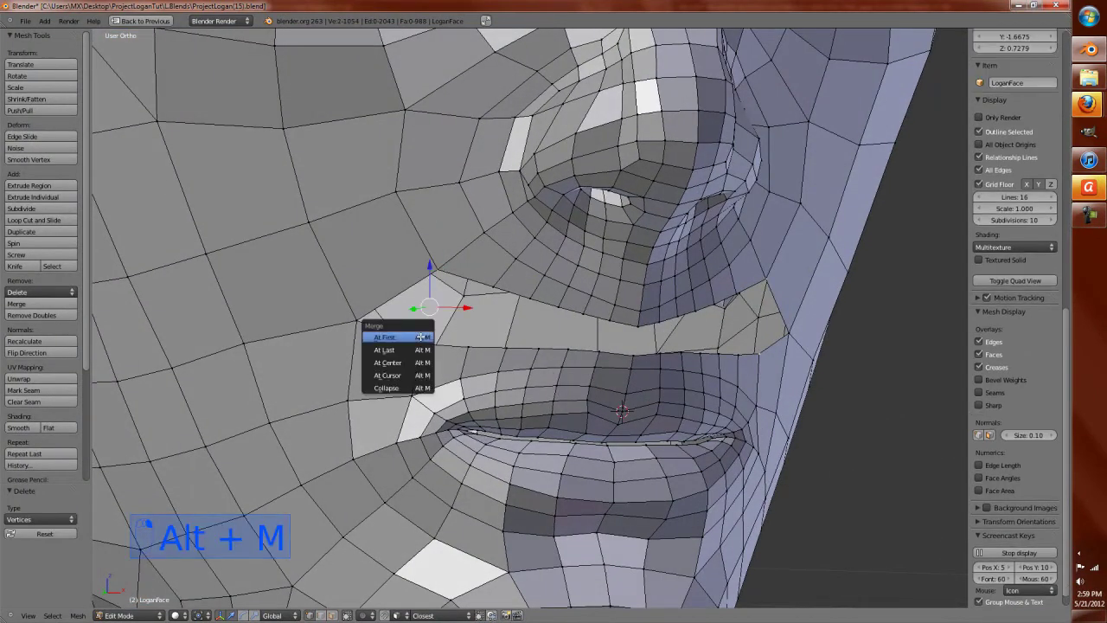
pyautogui.click(387, 362)
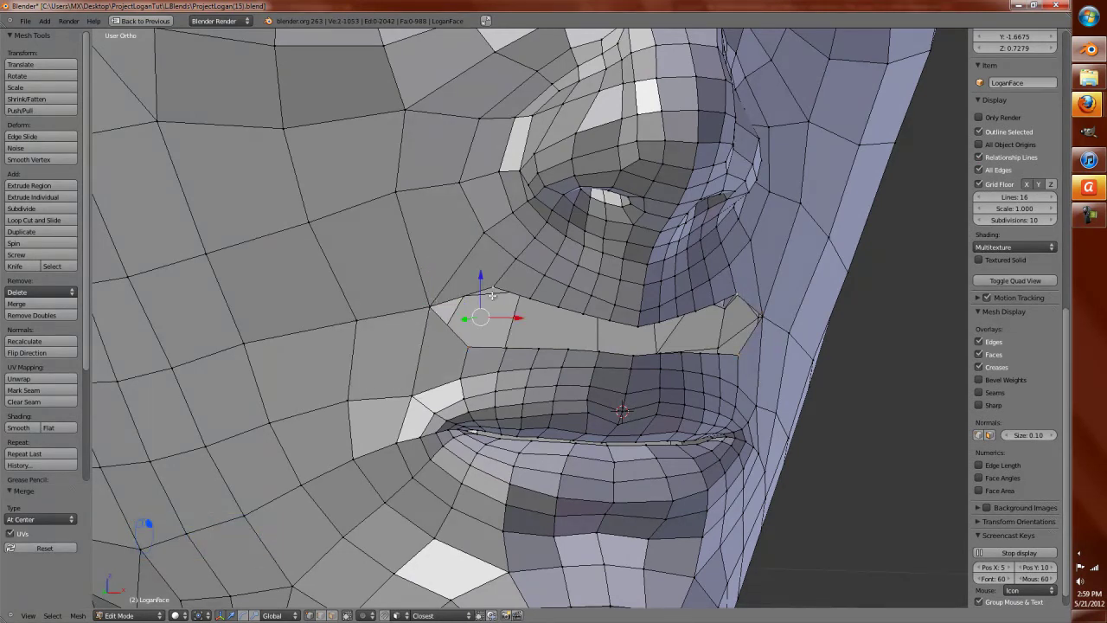
pyautogui.hotkey('alt', 'm')
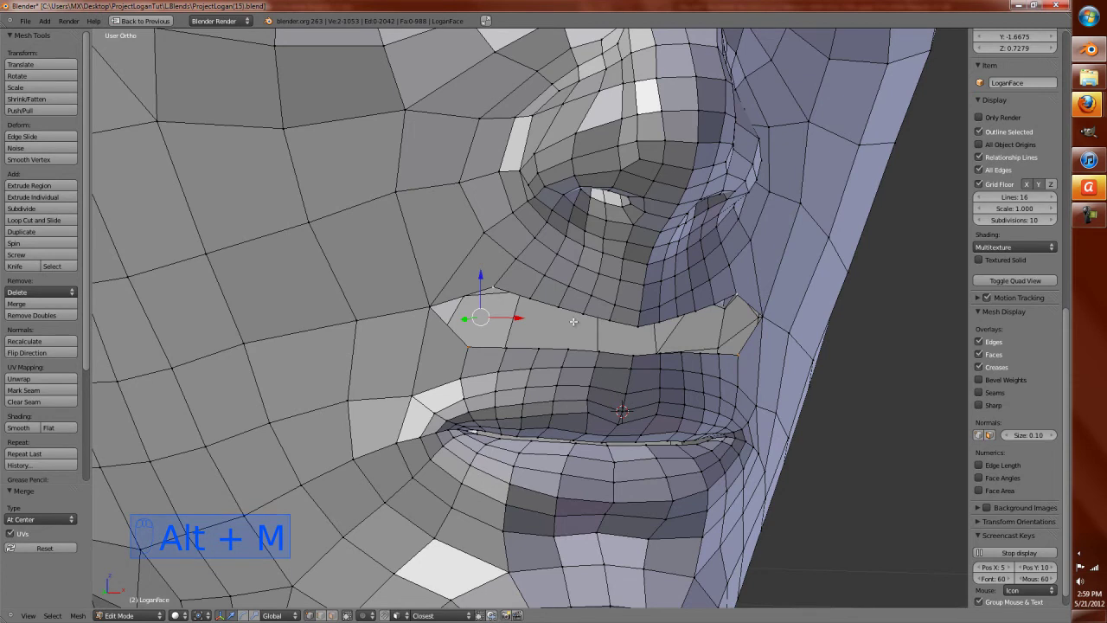
pyautogui.hotkey('shift', 'r')
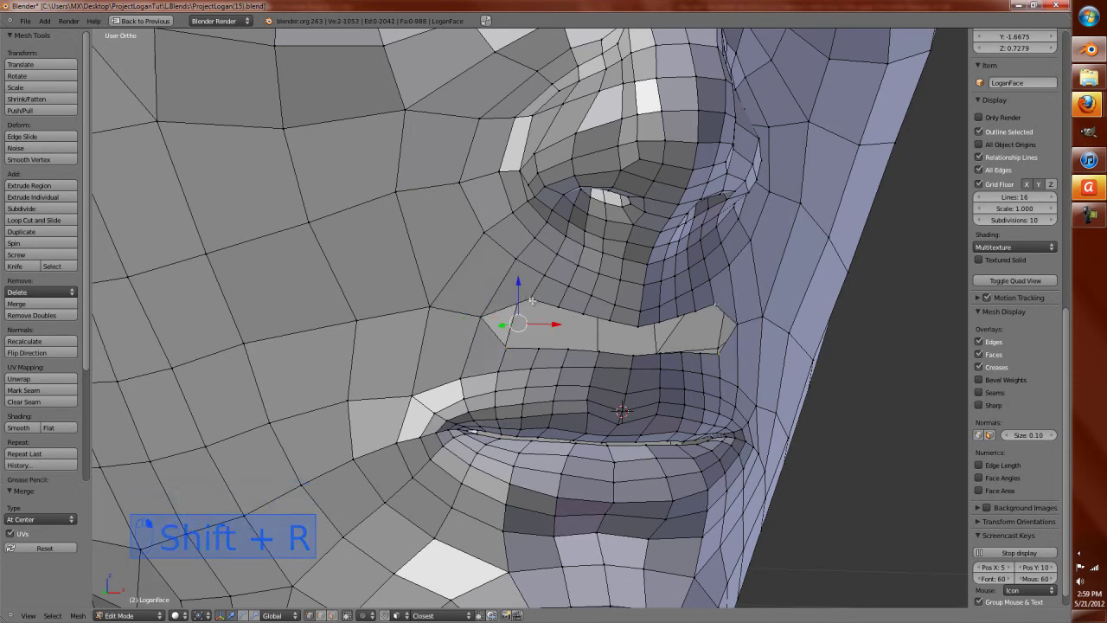
pyautogui.hotkey('shift', 'r')
pyautogui.hotkey('shift', 'r')
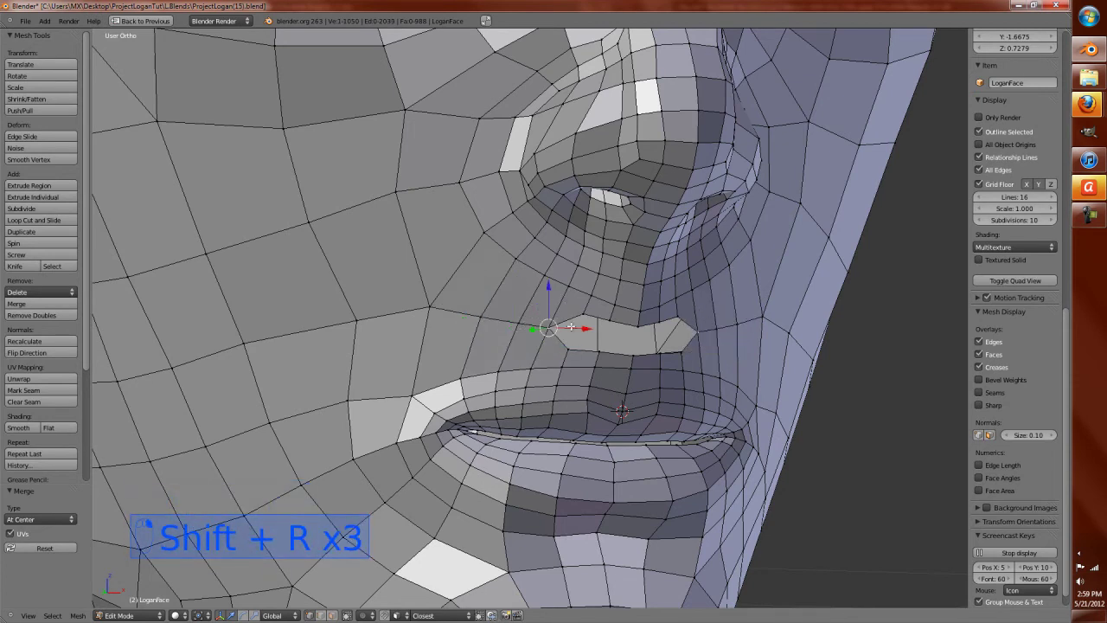
pyautogui.hotkey('shift', 'r')
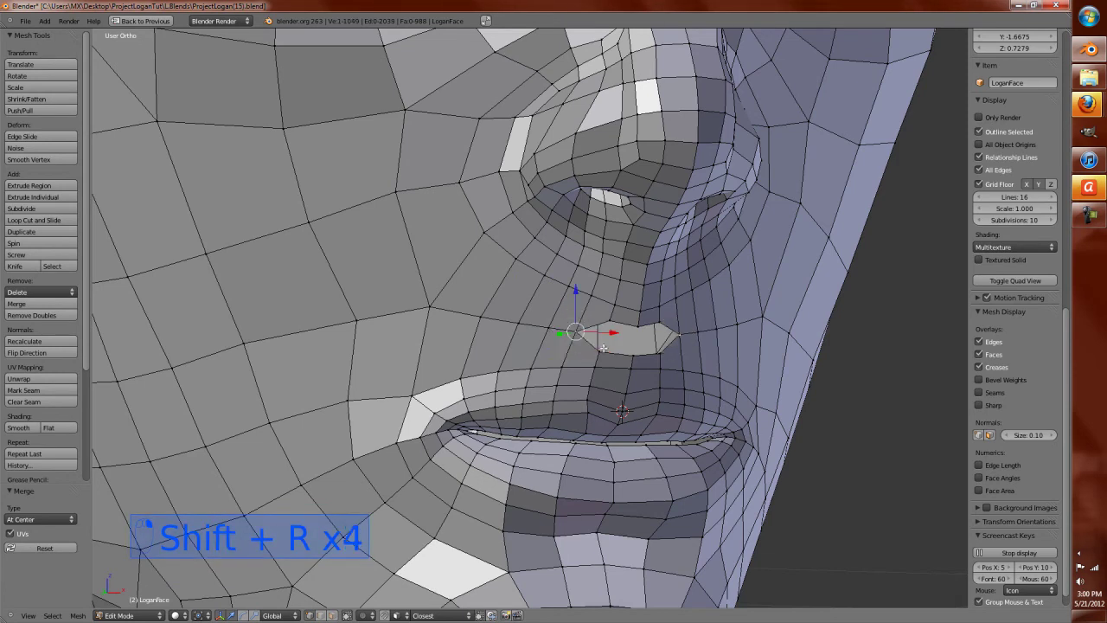
pyautogui.hotkey('shift', 'r')
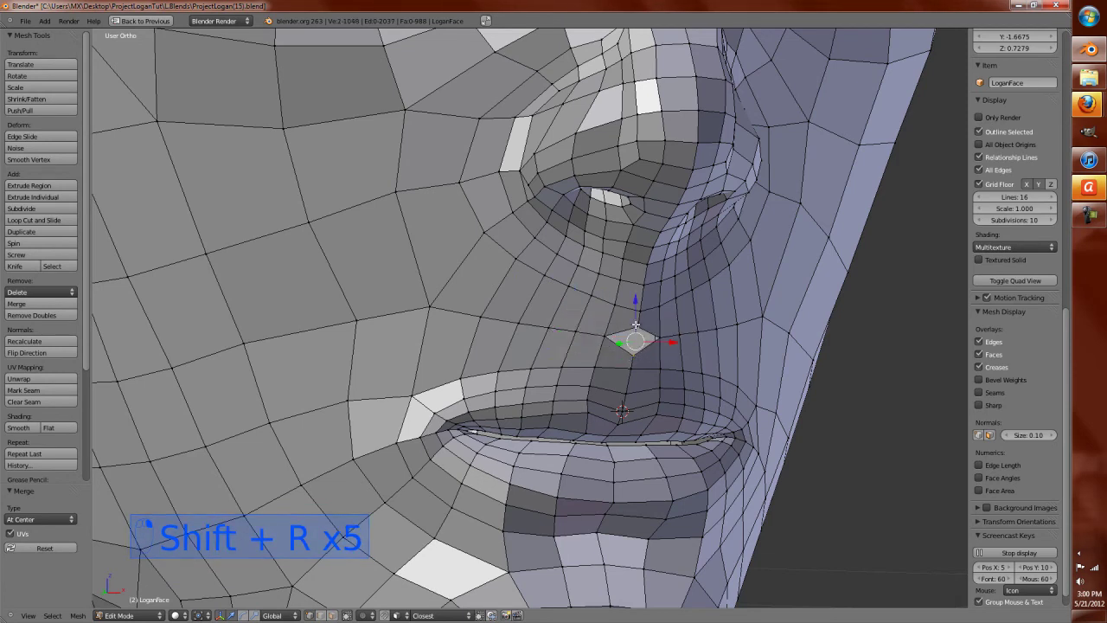
# Step: Edge Slide the loop above the upper lip by a factor of about 0.191
pyautogui.keyDown('alt'); pyautogui.rightClick(523, 370); pyautogui.keyUp('alt')
pyautogui.hotkey('ctrl', 'e')
pyautogui.click(513, 378)
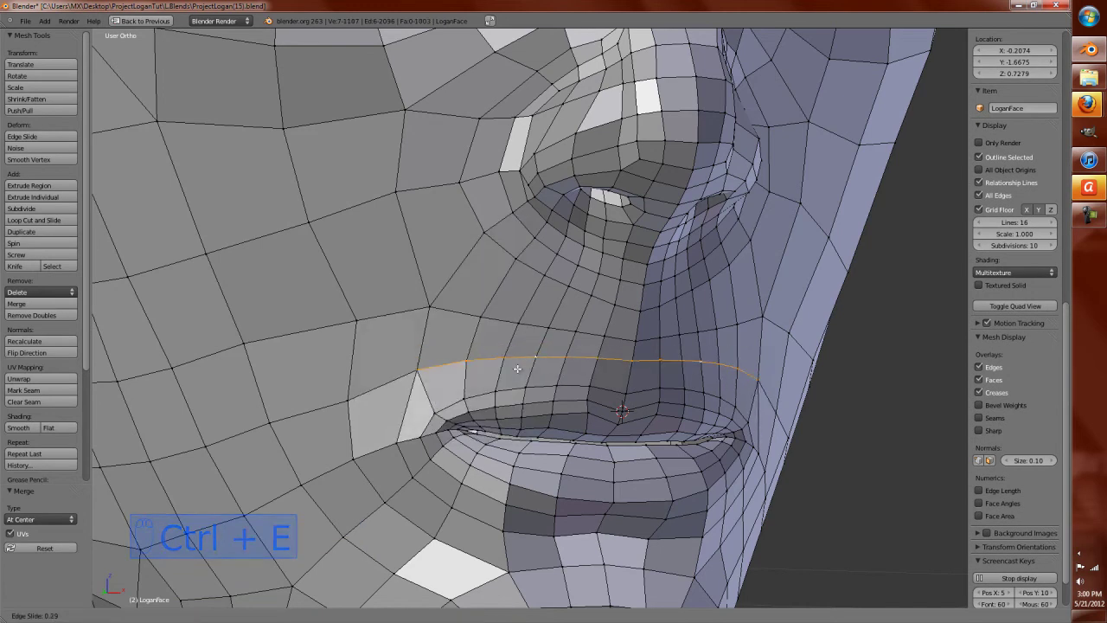
pyautogui.click(517, 370)
# Step: Select the edge loop around the nose, deselect its upper part, and Edge Slide the remaining section beneath the nose
pyautogui.moveTo(515, 327); pyautogui.dragTo(512, 326, button='middle')
pyautogui.keyDown('alt'); pyautogui.rightClick(531, 287); pyautogui.keyUp('alt')
pyautogui.press('z')
pyautogui.scroll(-2, 530, 287)
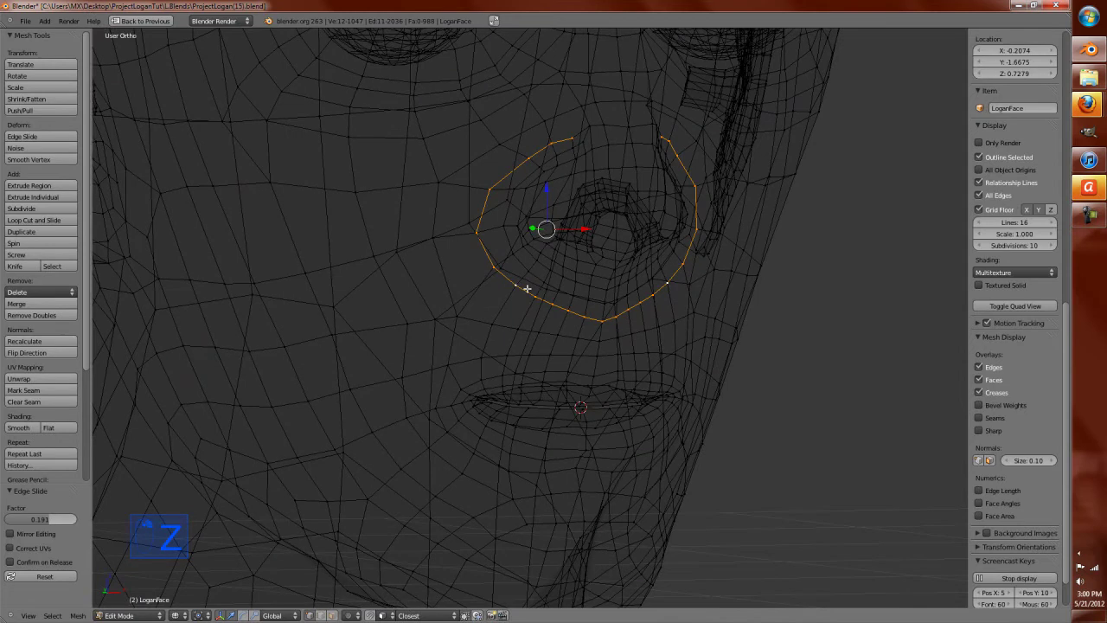
pyautogui.moveTo(570, 147); pyautogui.dragTo(499, 198, button='middle')
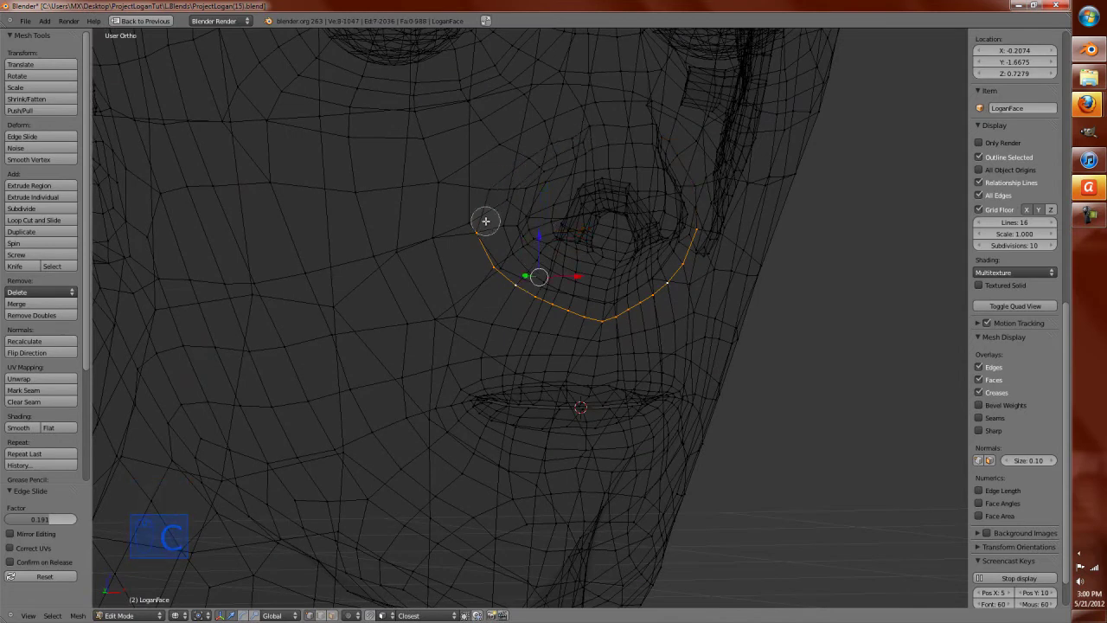
pyautogui.press('z')
pyautogui.hotkey('ctrl', 'e')
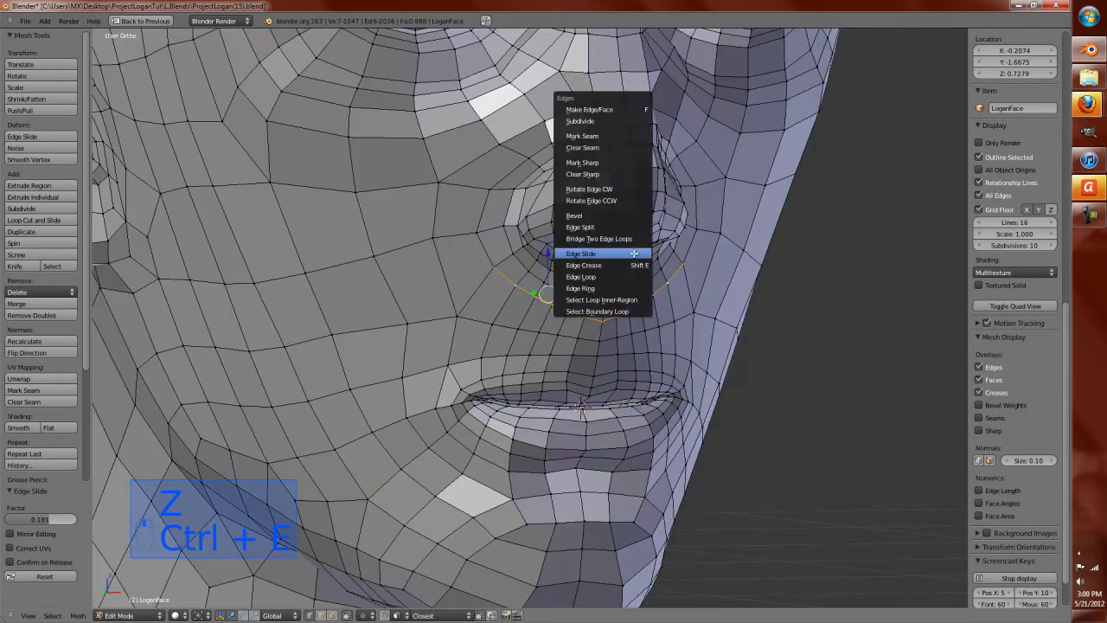
pyautogui.click(633, 252)
pyautogui.click(637, 257)
# Step: In Sculpt Mode, pull the lower lip back toward the face with the Grab brush from a side angle
pyautogui.press('Tab')
pyautogui.moveTo(605, 268)
pyautogui.mouseDown(button='middle')
pyautogui.moveTo(522, 278)
pyautogui.moveTo(525, 260)
pyautogui.moveTo(518, 275)
pyautogui.mouseUp(button='middle')
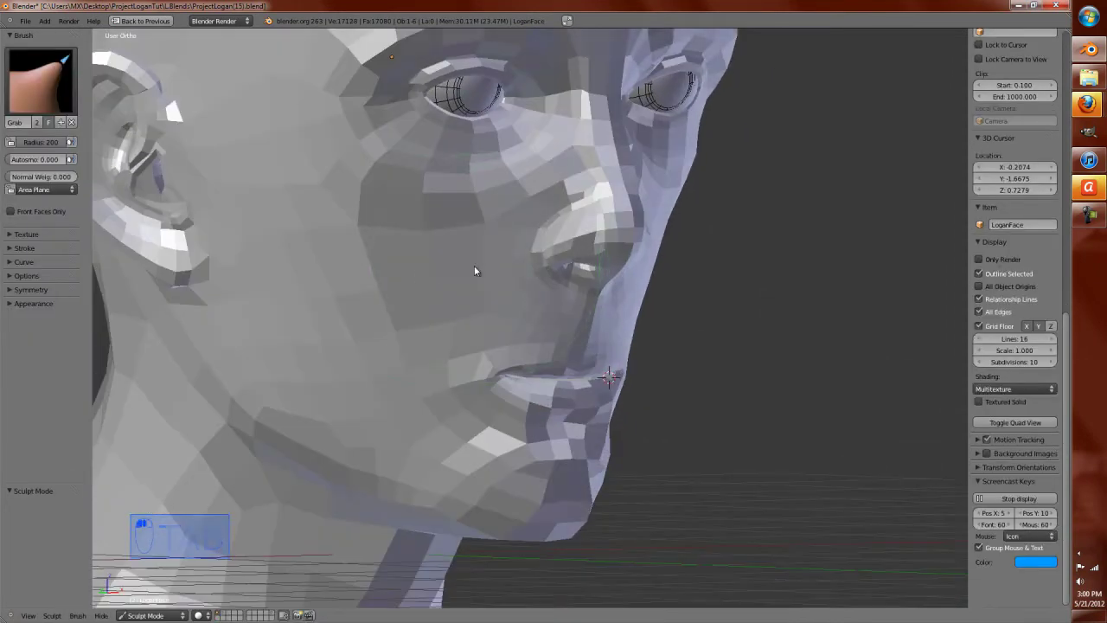
pyautogui.moveTo(380, 276)
pyautogui.mouseDown(button='middle')
pyautogui.moveTo(351, 321)
pyautogui.moveTo(395, 320)
pyautogui.moveTo(443, 377)
pyautogui.moveTo(354, 367)
pyautogui.moveTo(464, 367)
pyautogui.moveTo(656, 281)
pyautogui.mouseUp(button='middle')
pyautogui.scroll(5, 628, 297)
pyautogui.scroll(2, 592, 331)
pyautogui.moveTo(591, 331)
pyautogui.mouseDown(button='middle')
pyautogui.moveTo(512, 364)
pyautogui.moveTo(339, 489)
pyautogui.moveTo(435, 519)
pyautogui.moveTo(568, 494)
pyautogui.moveTo(365, 466)
pyautogui.moveTo(446, 460)
pyautogui.mouseUp(button='middle')
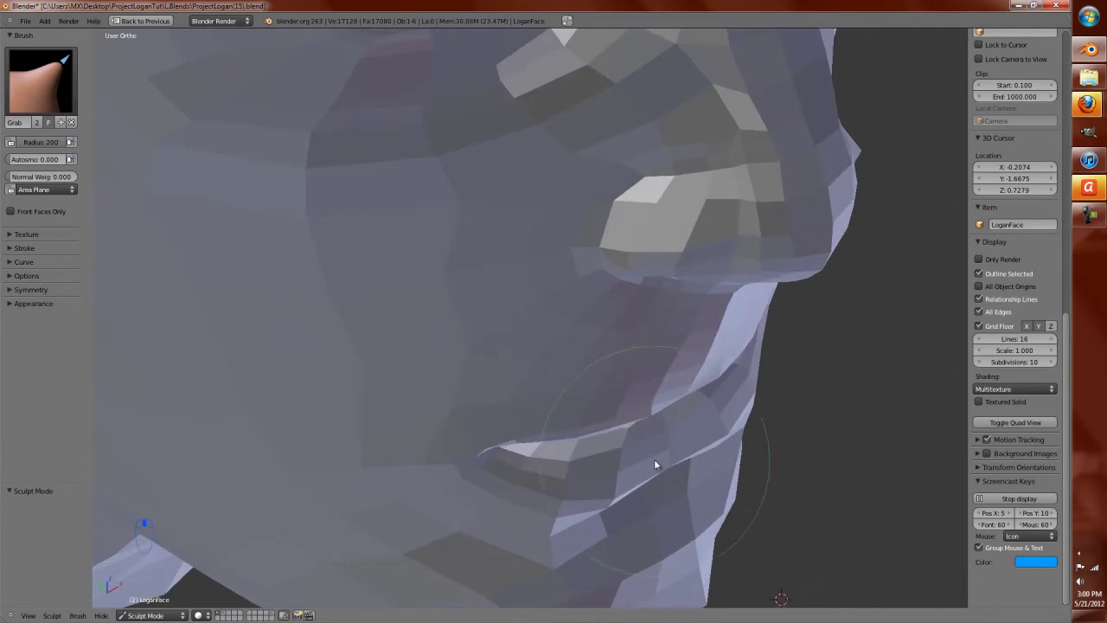
pyautogui.moveTo(623, 480)
pyautogui.mouseDown()
pyautogui.moveTo(633, 484)
pyautogui.moveTo(588, 499)
pyautogui.moveTo(547, 497)
pyautogui.mouseUp()
pyautogui.moveTo(539, 491); pyautogui.dragTo(486, 435, button='middle')
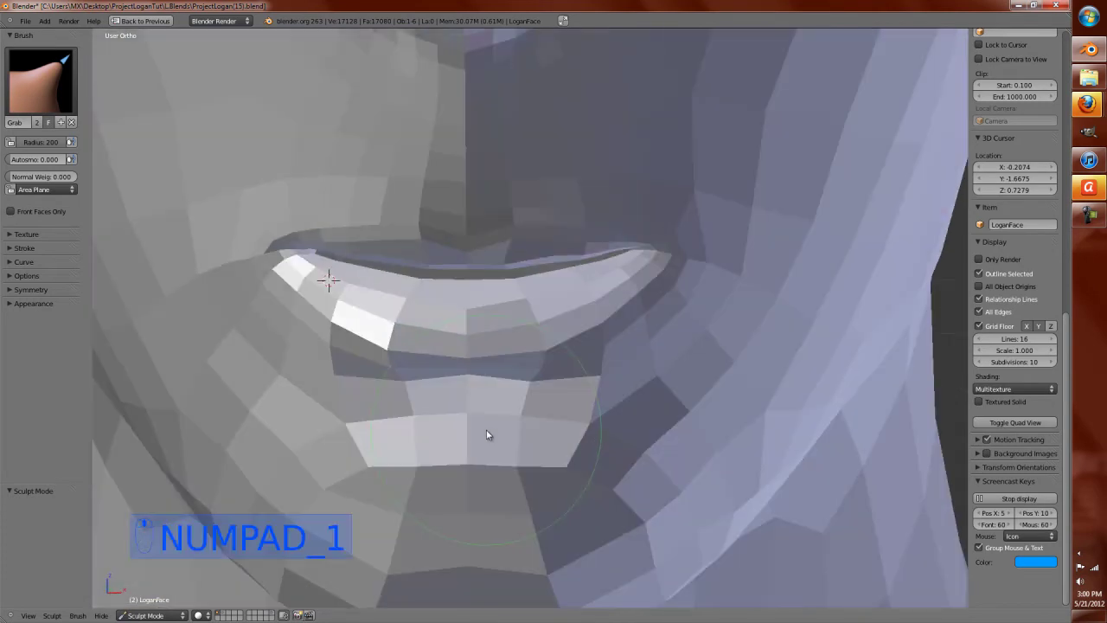
# Step: Show the face texture on the solid-shaded model with Textured Solid in an enlarged front view of the mouth
pyautogui.press('KP_1')
pyautogui.hotkey('alt', 'z')
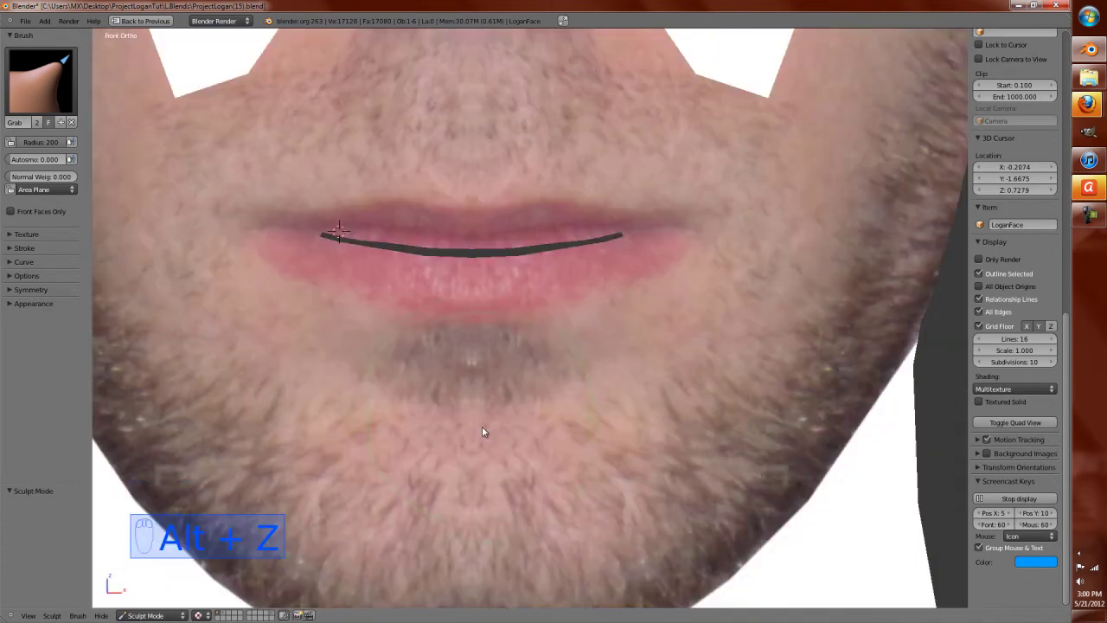
pyautogui.scroll(3, 475, 402)
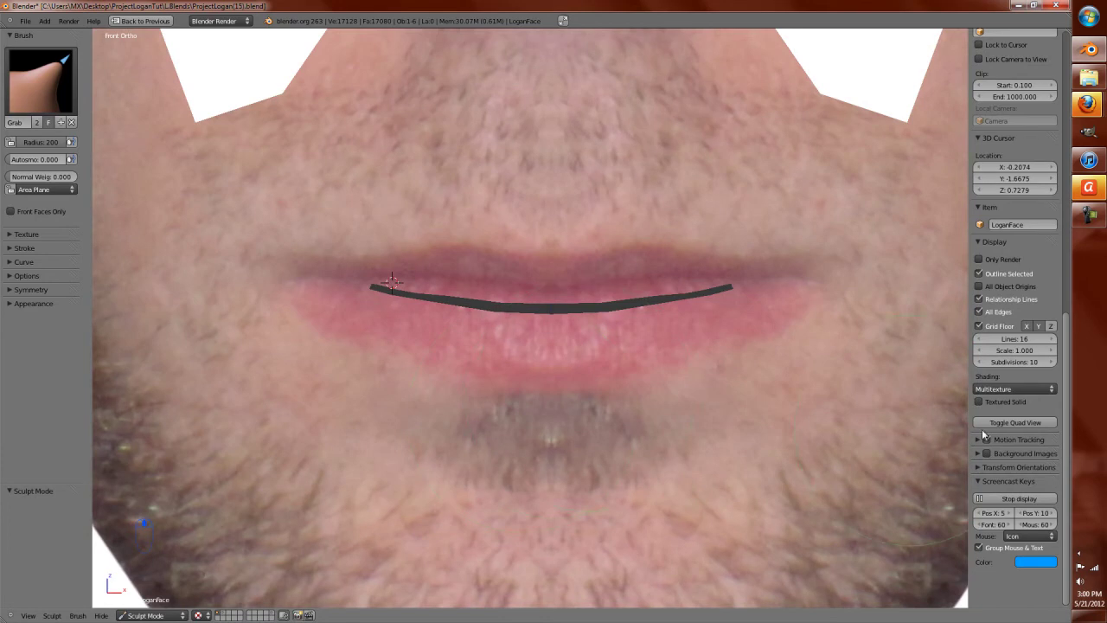
pyautogui.press('z')
pyautogui.press('z')
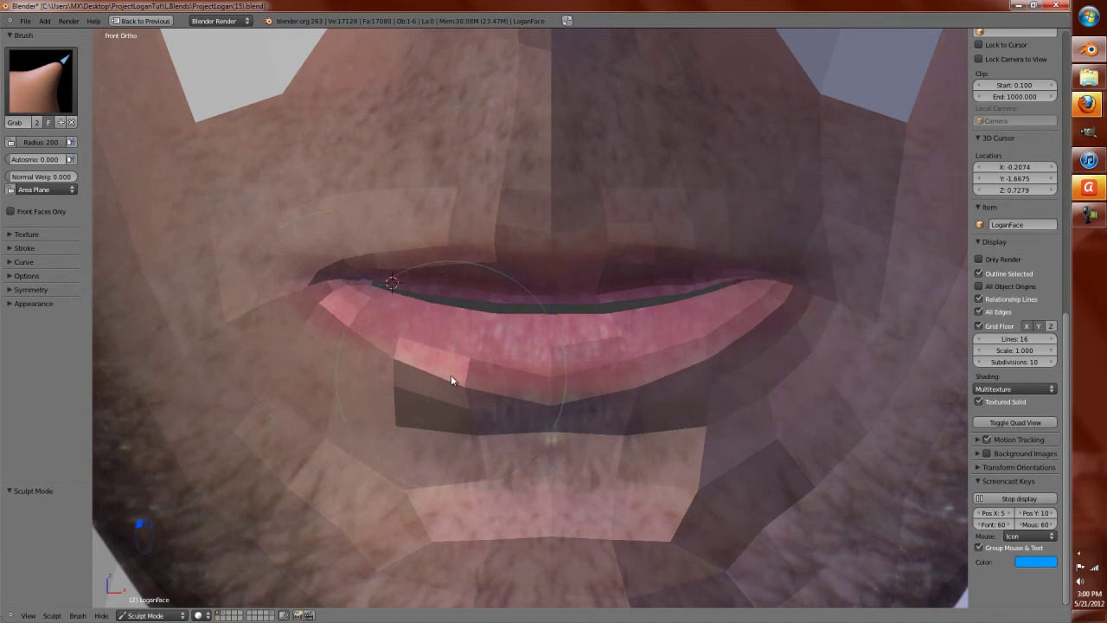
# Step: Pull the lower lip's bottom edge up toward the textured lip line, then undo the last stroke
pyautogui.moveTo(545, 413); pyautogui.dragTo(549, 390)
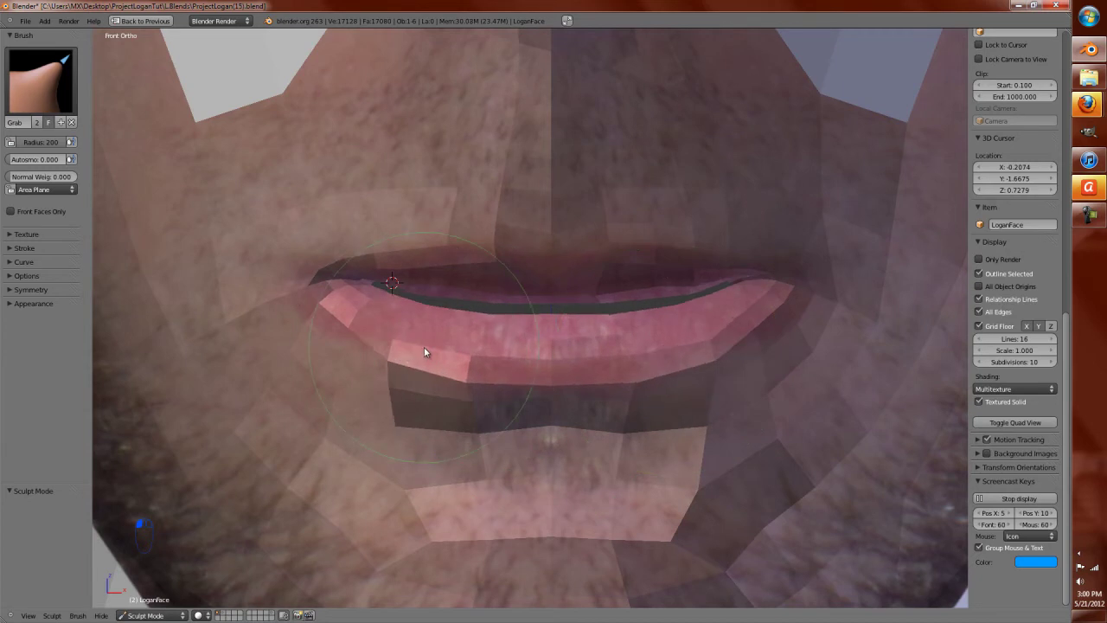
pyautogui.scroll(-5, 495, 347)
pyautogui.scroll(5, 541, 333)
pyautogui.hotkey('ctrl', 'z')
# Step: In Edit Mode, select the innermost edge loop of the mouth and show it in right wireframe view
pyautogui.moveTo(484, 338); pyautogui.dragTo(655, 361, button='middle')
pyautogui.scroll(-4, 550, 339)
pyautogui.press('Tab')
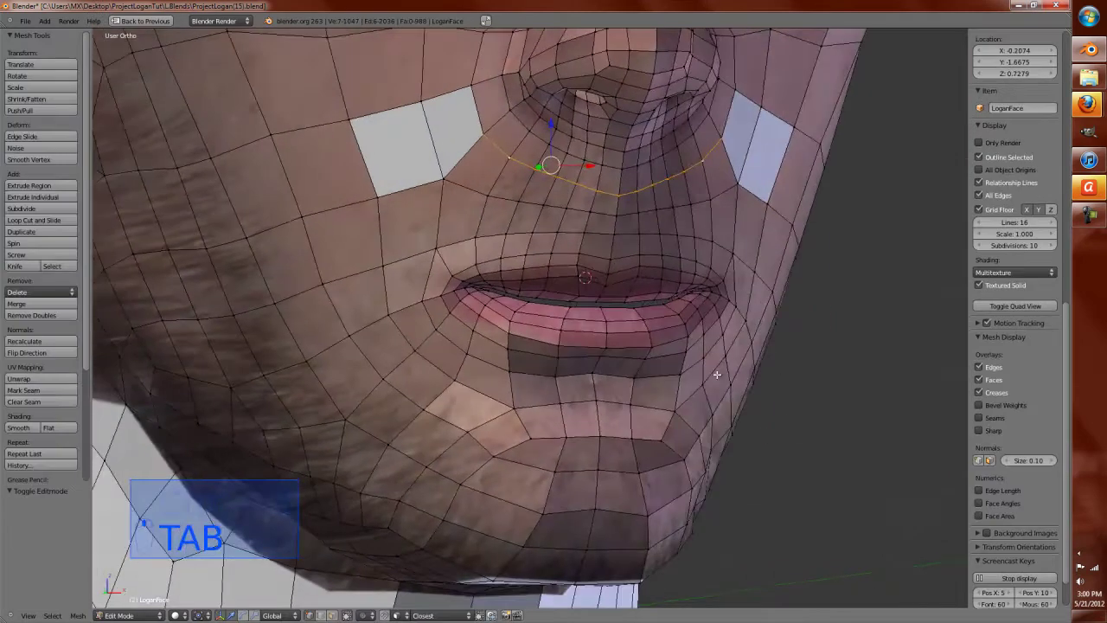
pyautogui.press('z')
pyautogui.keyDown('alt'); pyautogui.rightClick(578, 324); pyautogui.keyUp('alt')
pyautogui.moveTo(594, 337); pyautogui.dragTo(699, 334, button='middle')
pyautogui.keyDown('alt'); pyautogui.rightClick(648, 325); pyautogui.keyUp('alt')
pyautogui.keyDown('alt'); pyautogui.rightClick(645, 319); pyautogui.keyUp('alt')
pyautogui.keyDown('alt'); pyautogui.rightClick(644, 320); pyautogui.keyUp('alt')
pyautogui.keyDown('alt'); pyautogui.rightClick(638, 317); pyautogui.keyUp('alt')
pyautogui.moveTo(638, 316)
pyautogui.mouseDown(button='middle')
pyautogui.moveTo(638, 350)
pyautogui.moveTo(552, 333)
pyautogui.moveTo(894, 309)
pyautogui.mouseUp(button='middle')
pyautogui.press('z')
pyautogui.press('z')
pyautogui.press('KP_1')
pyautogui.press('KP_3')
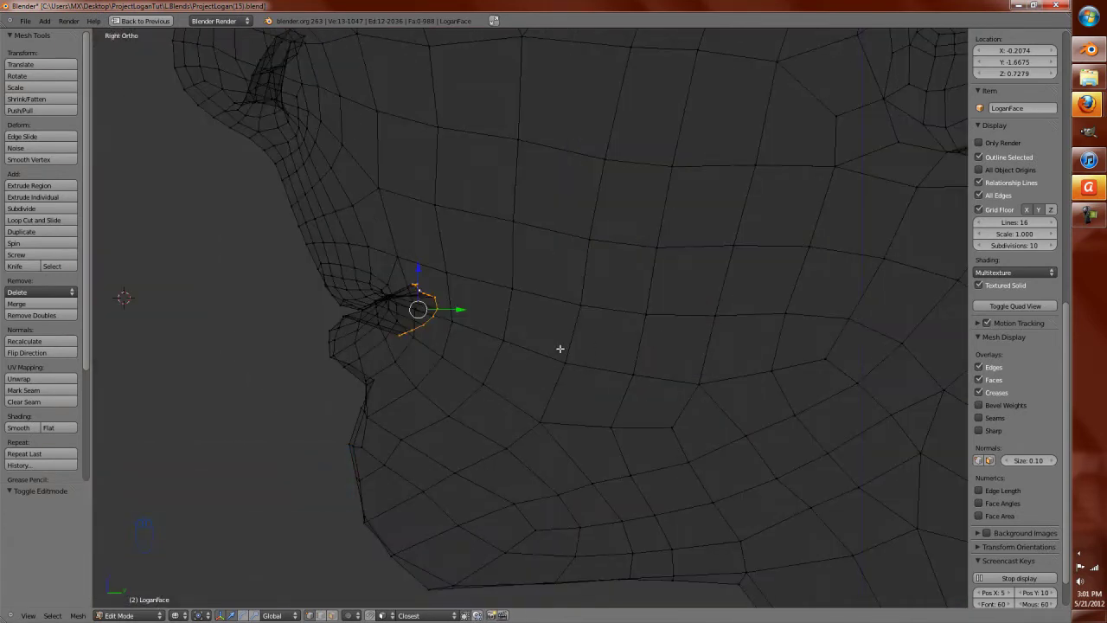
# Step: Extrude the inner mouth loop backward along Y and scale the new loop up
pyautogui.press('e')
pyautogui.press('y')
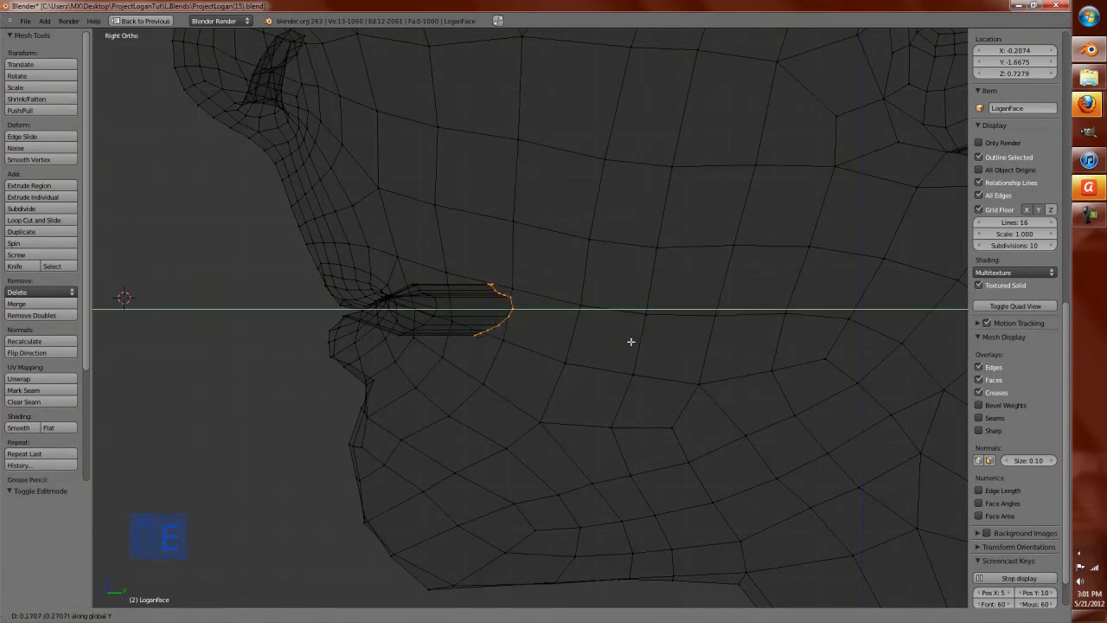
pyautogui.click(592, 334)
pyautogui.press('s')
pyautogui.click(568, 460)
pyautogui.press('s')
pyautogui.click(603, 539)
# Step: Flatten the extruded mouth loop by scaling it to 0 along Y
pyautogui.press('s')
pyautogui.press('y')
pyautogui.press('0')
pyautogui.press('Return')
# Step: Extrude the flattened loop 0.185 further back along Y, scale it by 1.264 along Z, and return to solid shading
pyautogui.press('e')
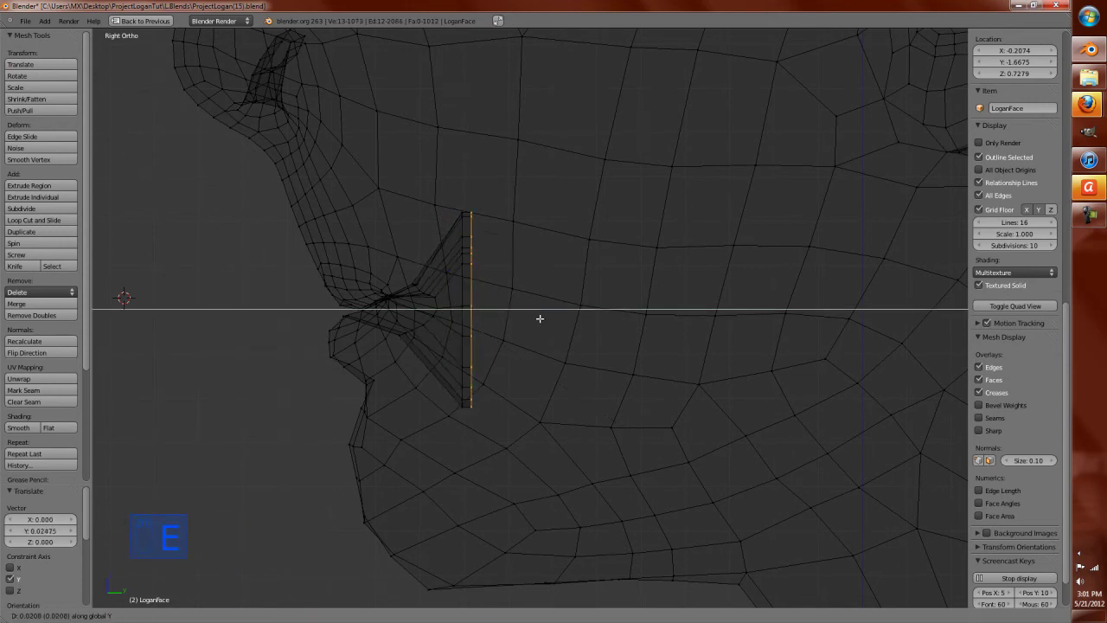
pyautogui.click(578, 323)
pyautogui.press('s')
pyautogui.press('z')
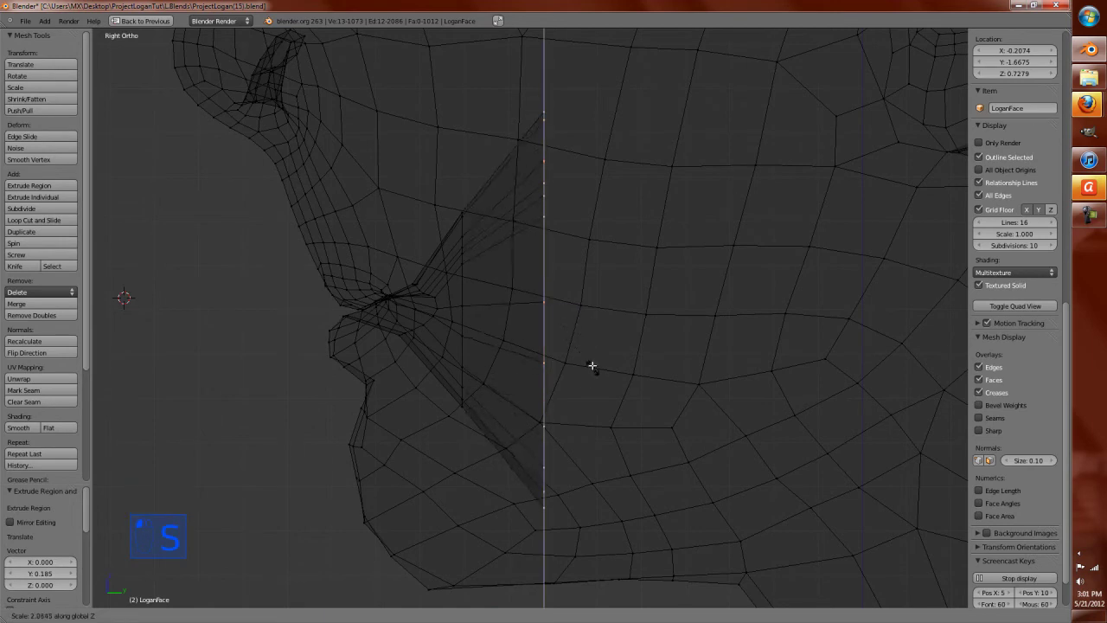
pyautogui.click(586, 331)
pyautogui.press('z')
pyautogui.moveTo(585, 331)
pyautogui.mouseDown(button='middle')
pyautogui.moveTo(558, 354)
pyautogui.moveTo(620, 348)
pyautogui.mouseUp(button='middle')
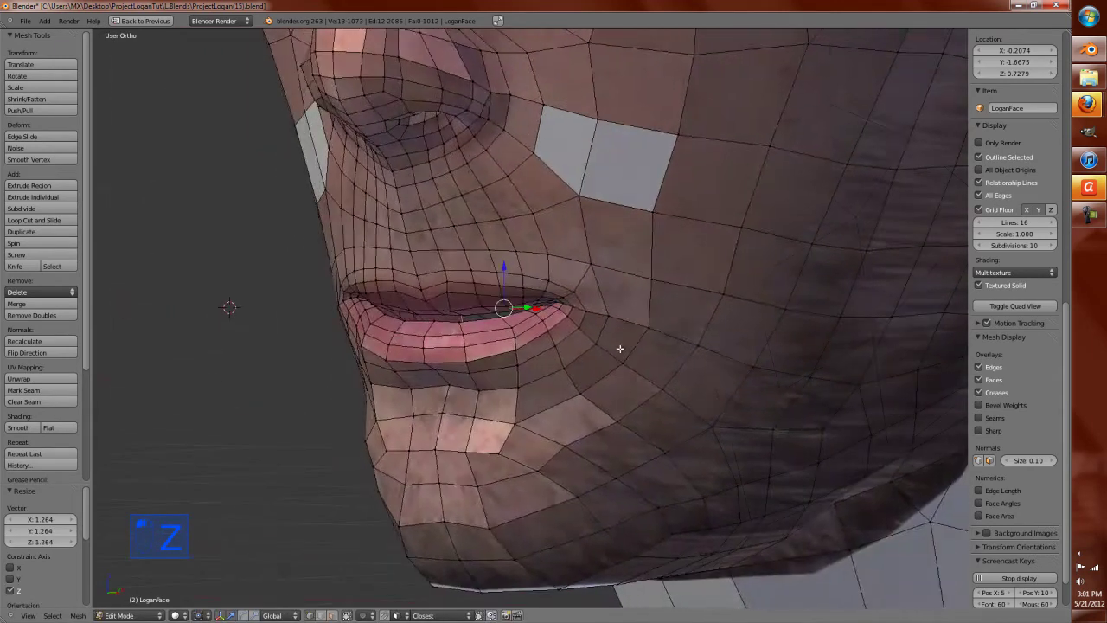
# Step: In right wireframe view, grow the selection to the mouth cavity's rear face ring and move it 0.0456 forward along Y
pyautogui.press('z')
pyautogui.press('KP_4')
pyautogui.press('KP_6')
pyautogui.press('KP_1')
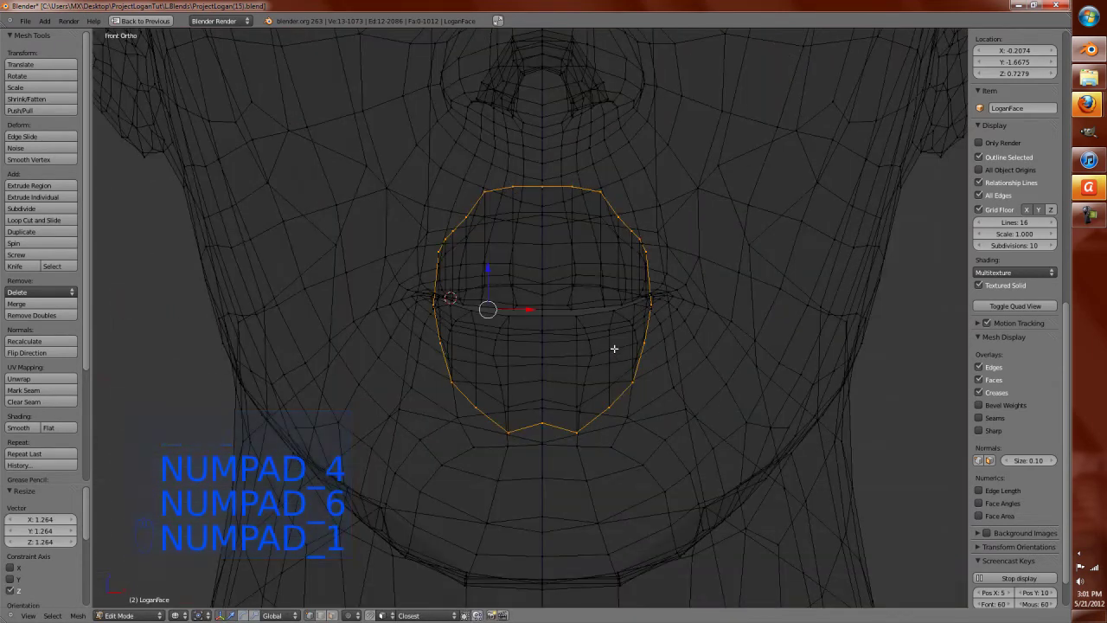
pyautogui.press('KP_6')
pyautogui.press('KP_3')
pyautogui.press('KP_1')
pyautogui.press('KP_3')
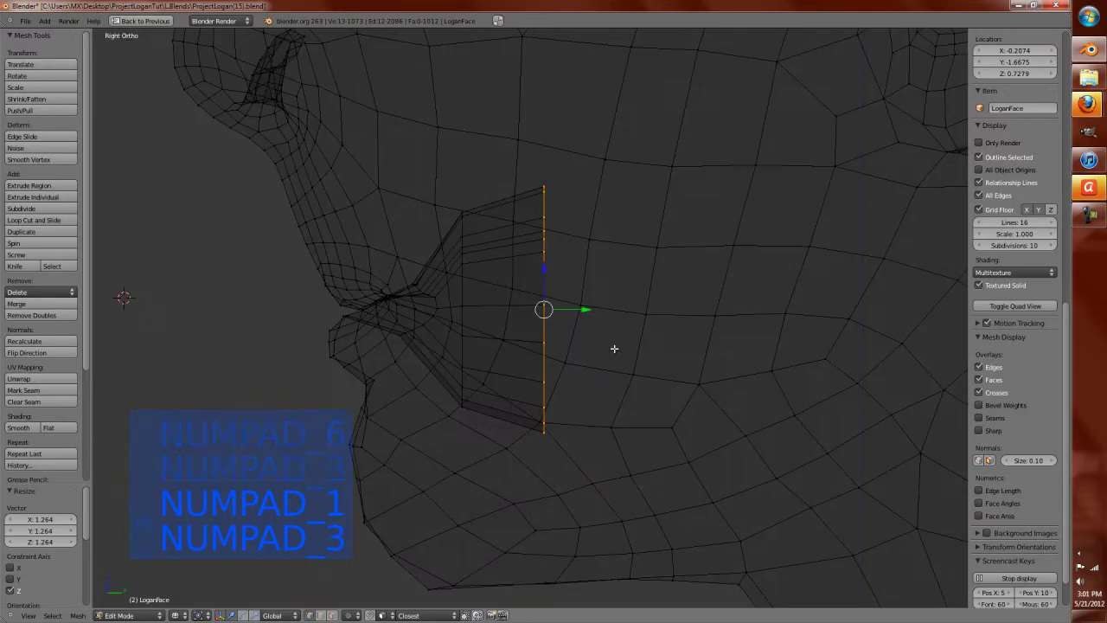
pyautogui.press('ctrl+KP_Add')
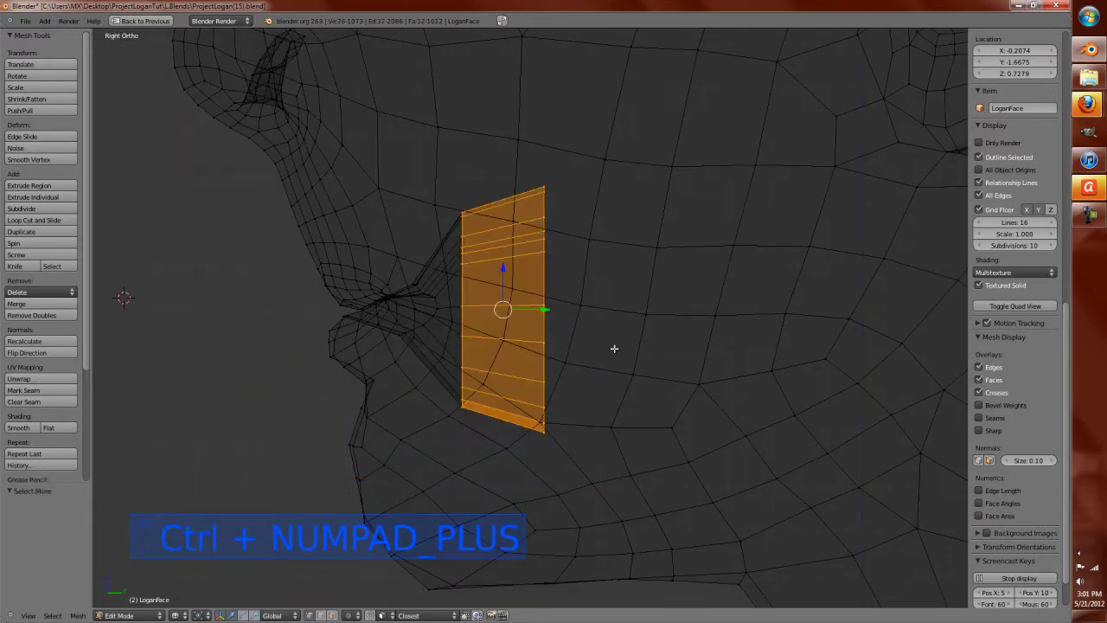
pyautogui.moveTo(548, 314); pyautogui.dragTo(525, 302)
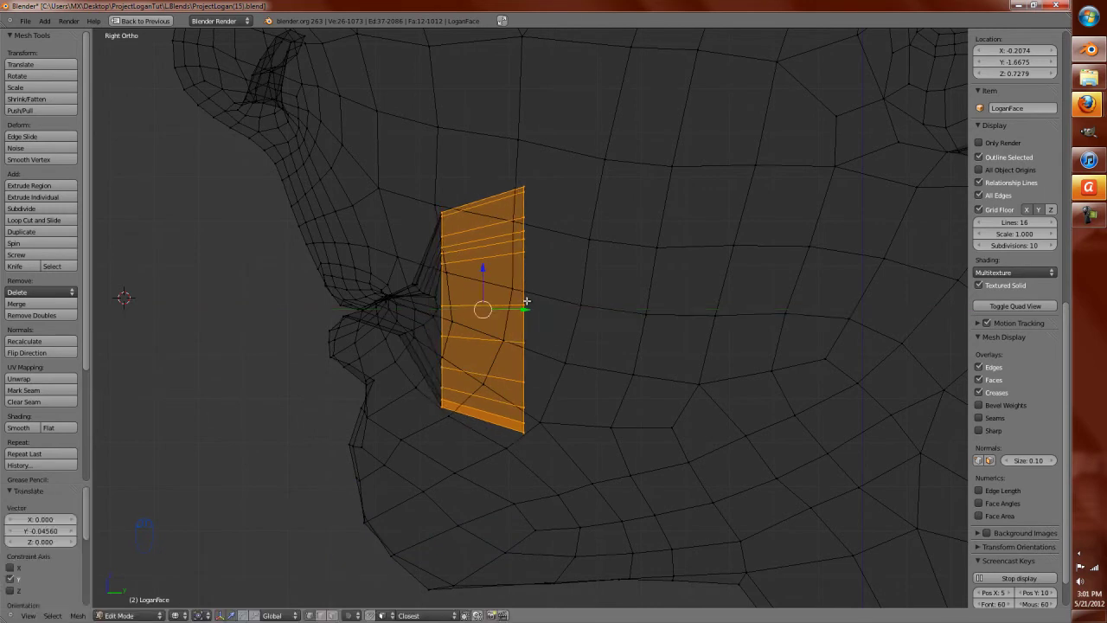
# Step: Grow the selection seven times to include the lips, hide all unselected geometry, return to solid shading and deselect everything
pyautogui.moveTo(525, 302); pyautogui.dragTo(459, 333, button='middle')
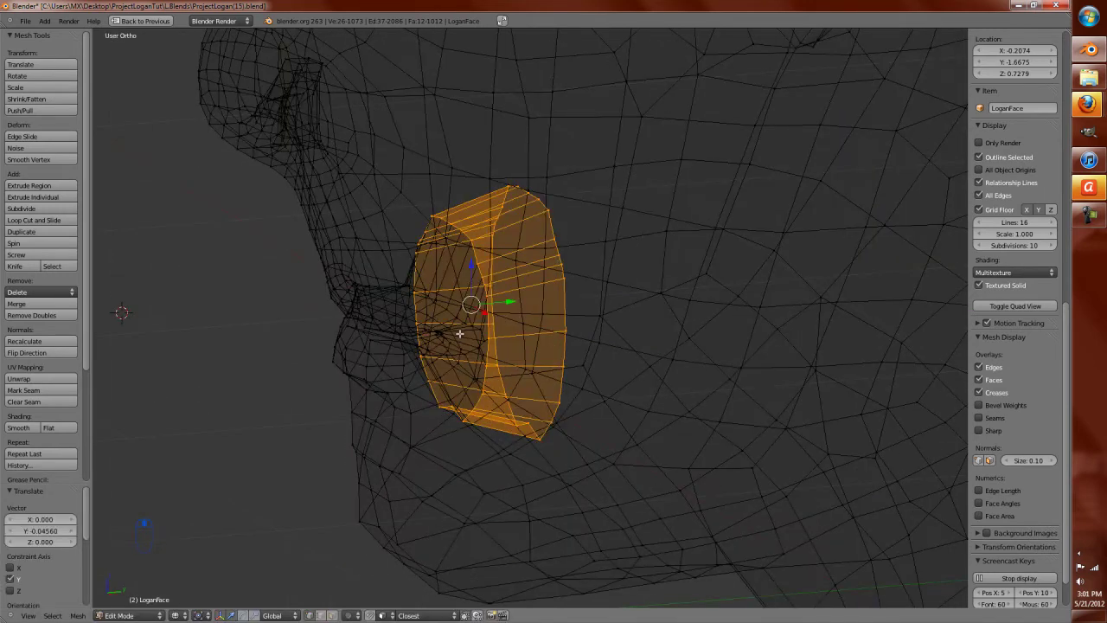
pyautogui.press('ctrl+KP_Add')
pyautogui.press('ctrl+KP_Add')
pyautogui.press('ctrl+KP_Add')
pyautogui.press('ctrl+KP_Add')
pyautogui.press('ctrl+KP_Add')
pyautogui.press('ctrl+KP_Add')
pyautogui.press('ctrl+KP_Add')
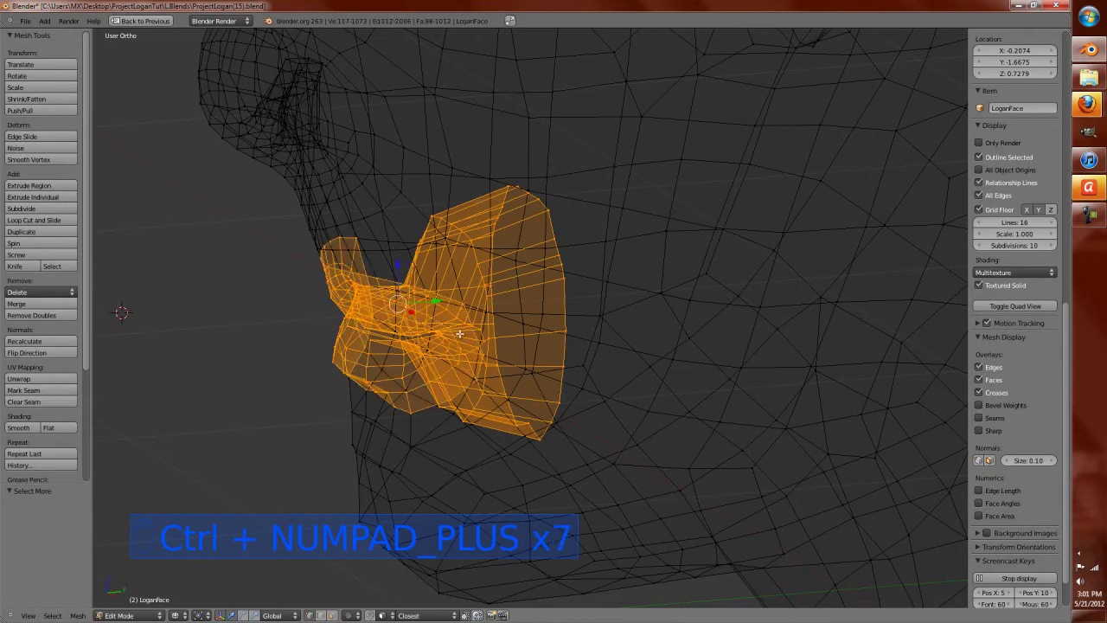
pyautogui.hotkey('shift', 'h')
pyautogui.press('z')
pyautogui.press('a')
# Step: Move the bottom centre vertex of the mouth cavity's rear rim down about 0.022
pyautogui.moveTo(459, 333)
pyautogui.mouseDown(button='middle')
pyautogui.moveTo(732, 371)
pyautogui.moveTo(703, 418)
pyautogui.moveTo(570, 393)
pyautogui.mouseUp(button='middle')
pyautogui.rightClick(519, 424)
pyautogui.press('g')
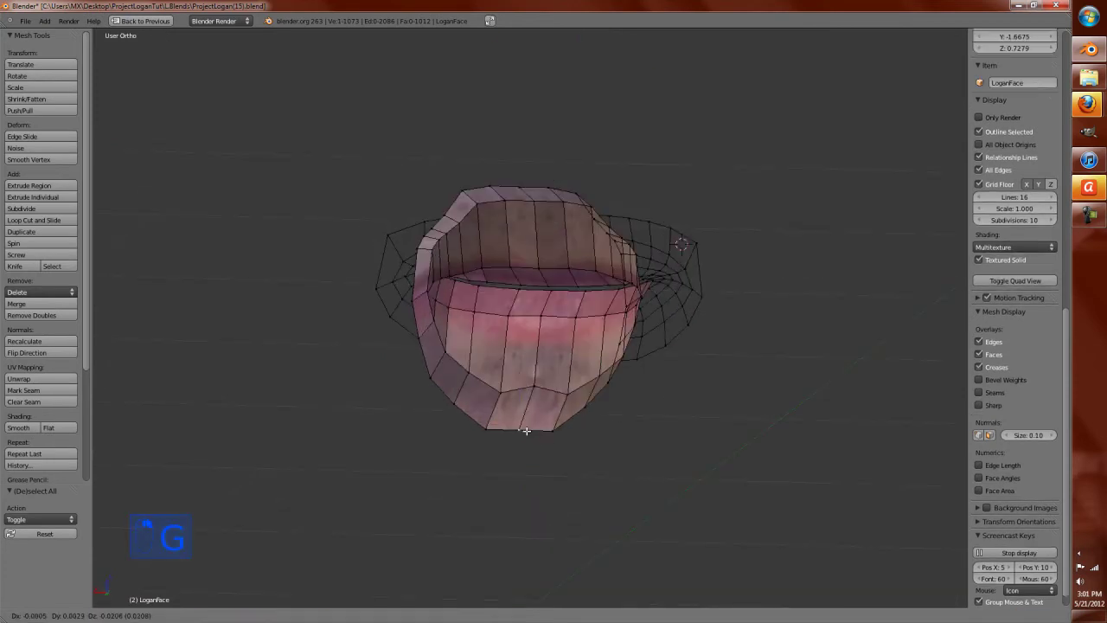
pyautogui.click(519, 425)
# Step: Select the open rear edge loop of the mouth cavity and show it in back view
pyautogui.moveTo(474, 347); pyautogui.dragTo(420, 346, button='middle')
pyautogui.keyDown('alt'); pyautogui.rightClick(425, 372); pyautogui.keyUp('alt')
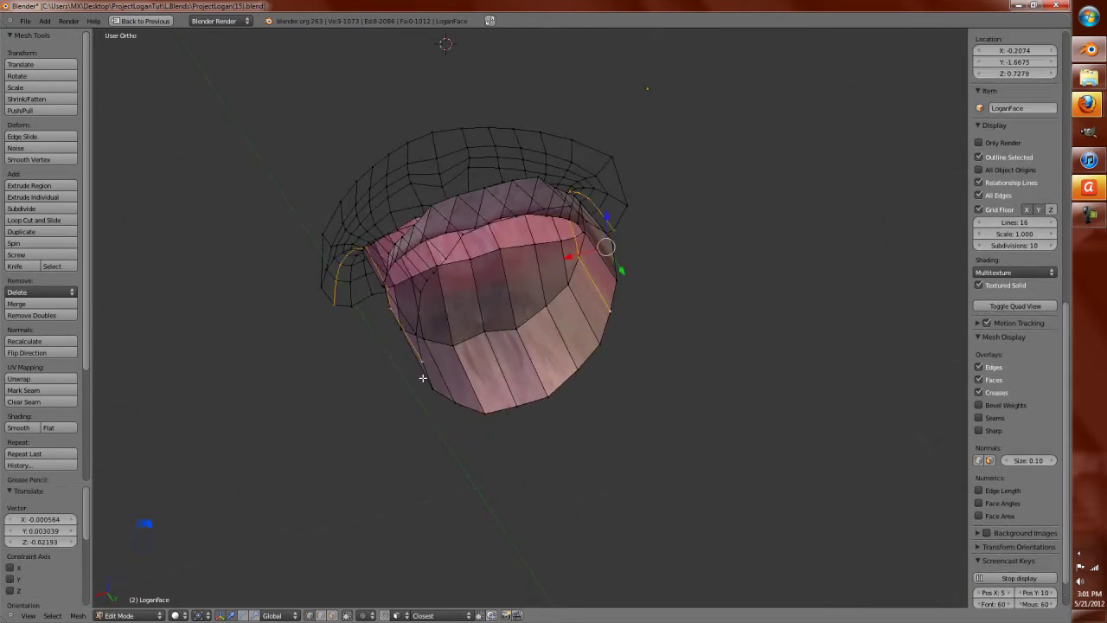
pyautogui.keyDown('alt'); pyautogui.rightClick(434, 387); pyautogui.keyUp('alt')
pyautogui.press('KP_1')
pyautogui.press('KP_2')
pyautogui.press('KP_1')
pyautogui.press('ctrl+KP_1')
pyautogui.press('ctrl+KP_3')
pyautogui.press('ctrl+KP_1')
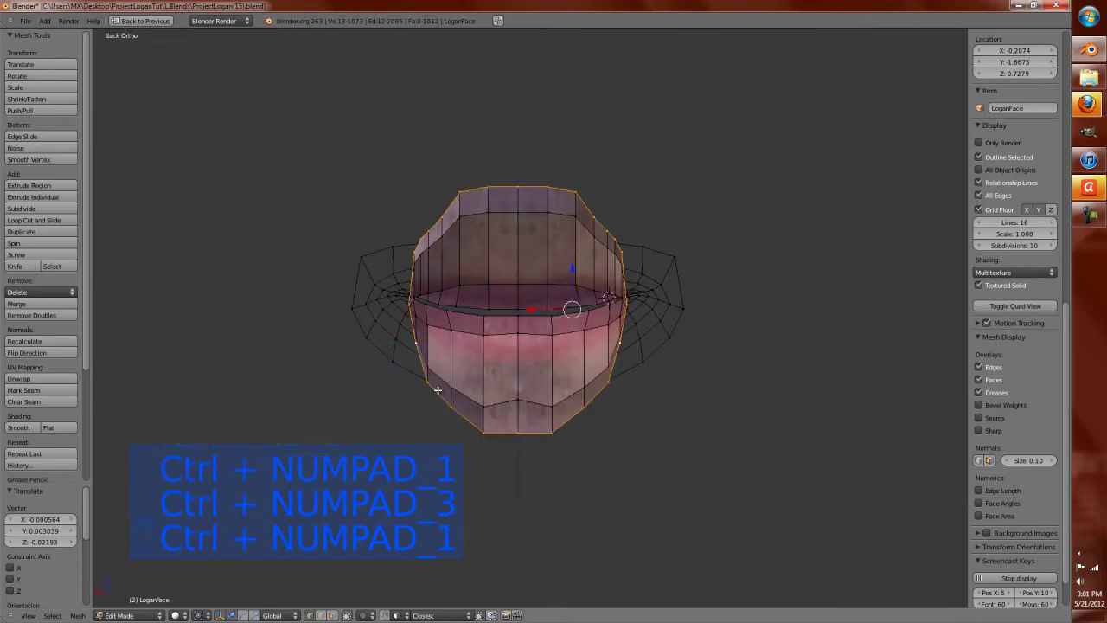
# Step: Scale the mouth cavity's rear edge loop wider along X and spread its lowest vertices outward
pyautogui.press('s')
pyautogui.press('x')
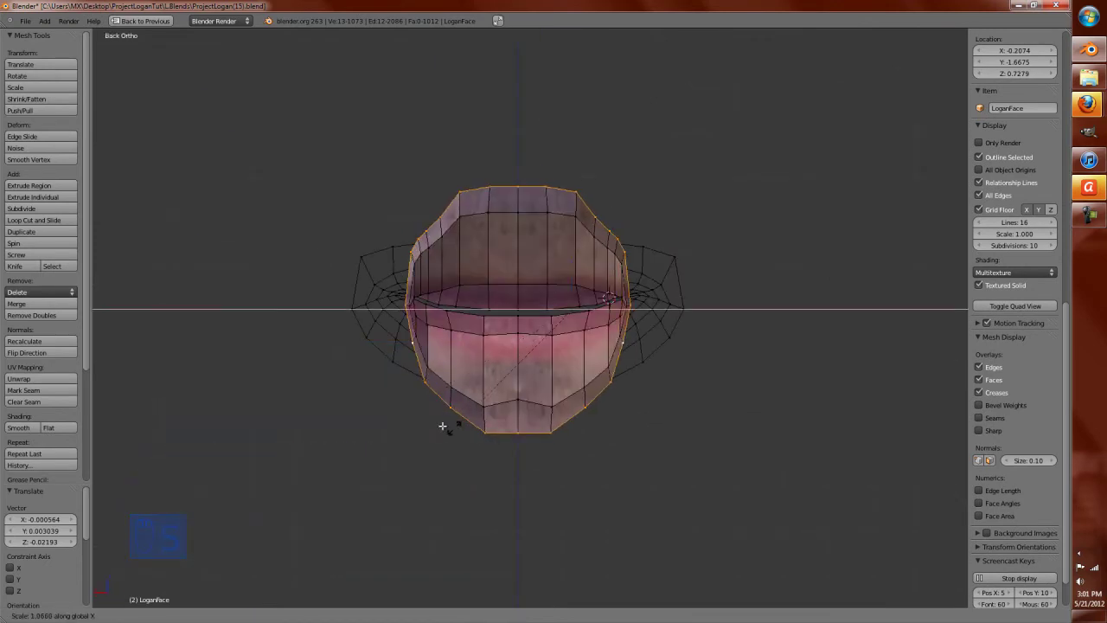
pyautogui.click(353, 453)
pyautogui.rightClick(487, 434)
pyautogui.moveTo(499, 433); pyautogui.dragTo(523, 435)
# Step: Reposition the upper vertices of the rear edge loop to round the top of the opening
pyautogui.rightClick(463, 208)
pyautogui.rightClick(434, 216)
pyautogui.click(546, 213)
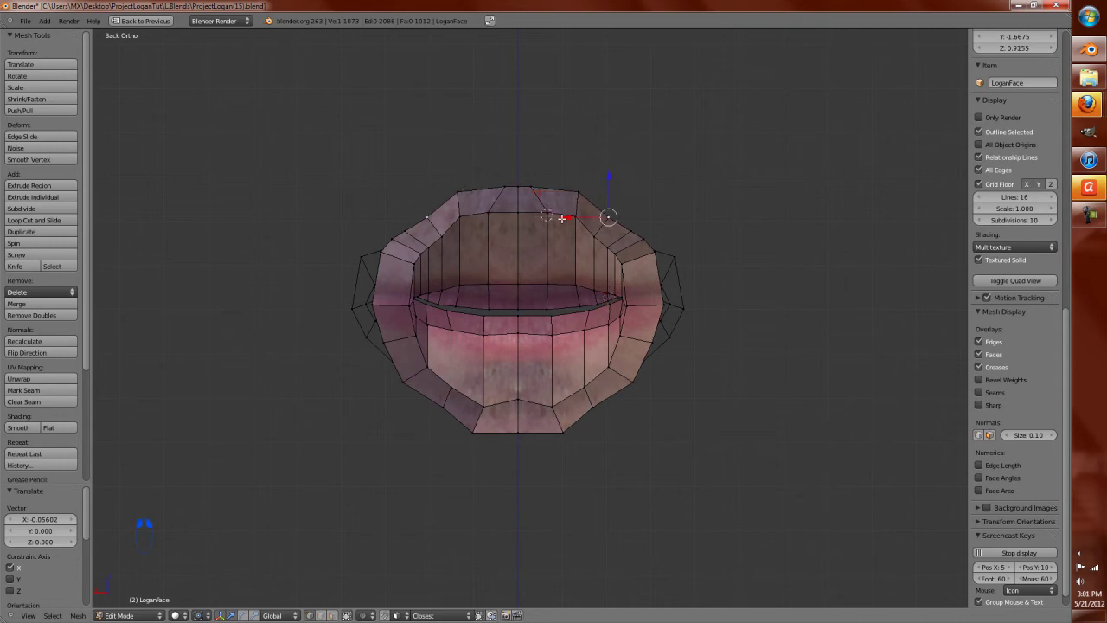
pyautogui.moveTo(566, 216); pyautogui.dragTo(548, 216)
pyautogui.press('g')
pyautogui.click(593, 193)
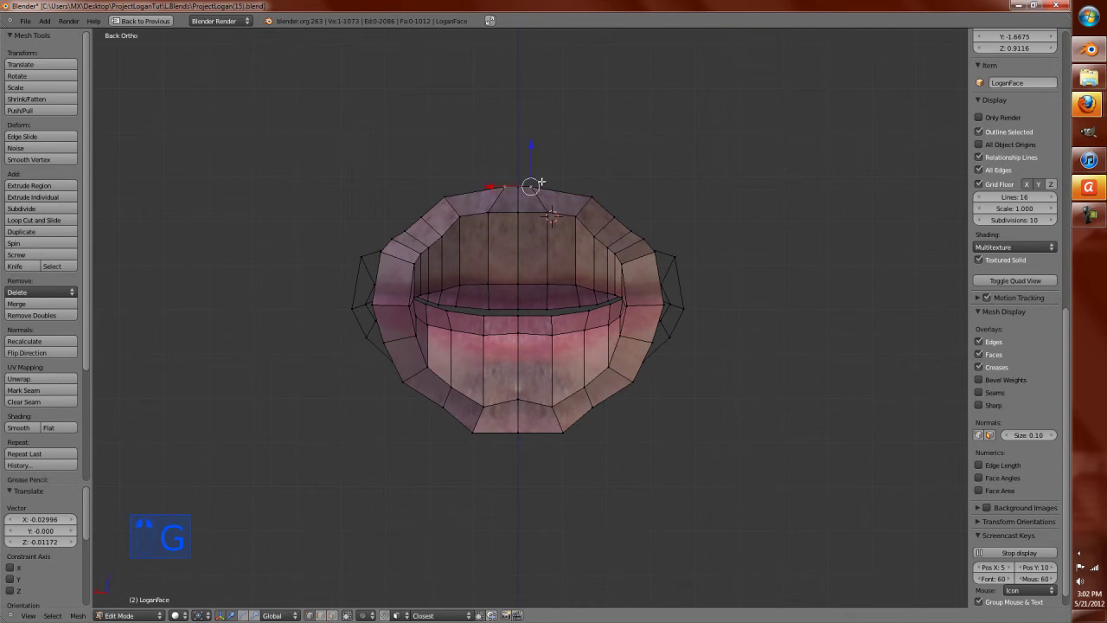
pyautogui.press('g')
pyautogui.click(564, 187)
# Step: Select the rear opening's edge loop and extrude it about 0.301 backward along Y
pyautogui.moveTo(564, 188); pyautogui.dragTo(669, 290, button='middle')
pyautogui.keyDown('alt'); pyautogui.rightClick(584, 298); pyautogui.keyUp('alt')
pyautogui.moveTo(601, 371); pyautogui.dragTo(277, 341, button='middle')
pyautogui.press('KP_1')
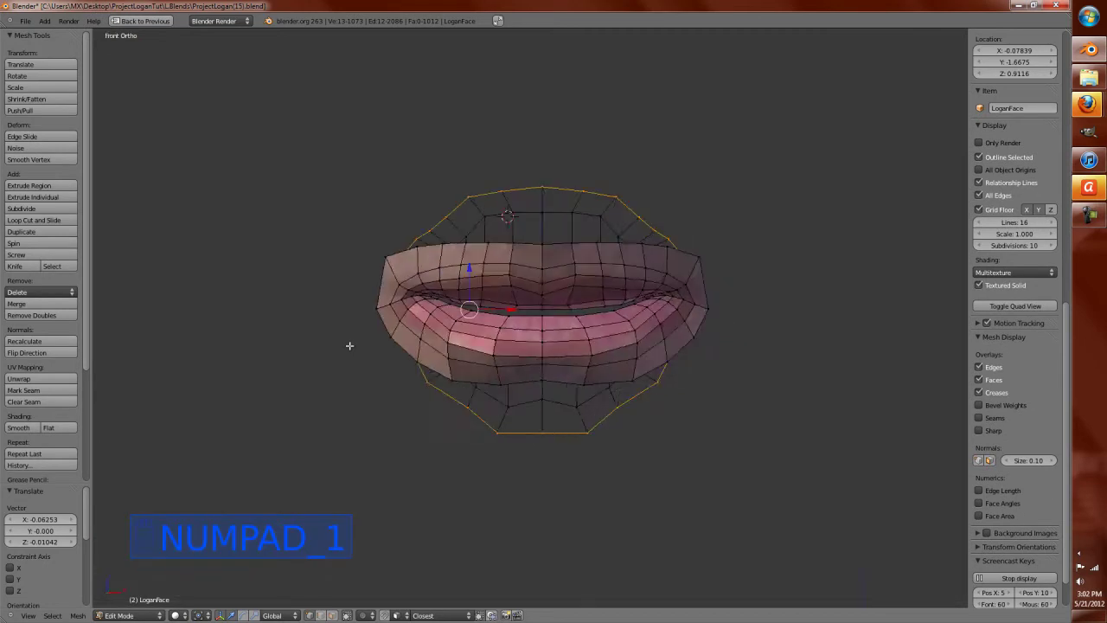
pyautogui.press('KP_3')
pyautogui.press('e')
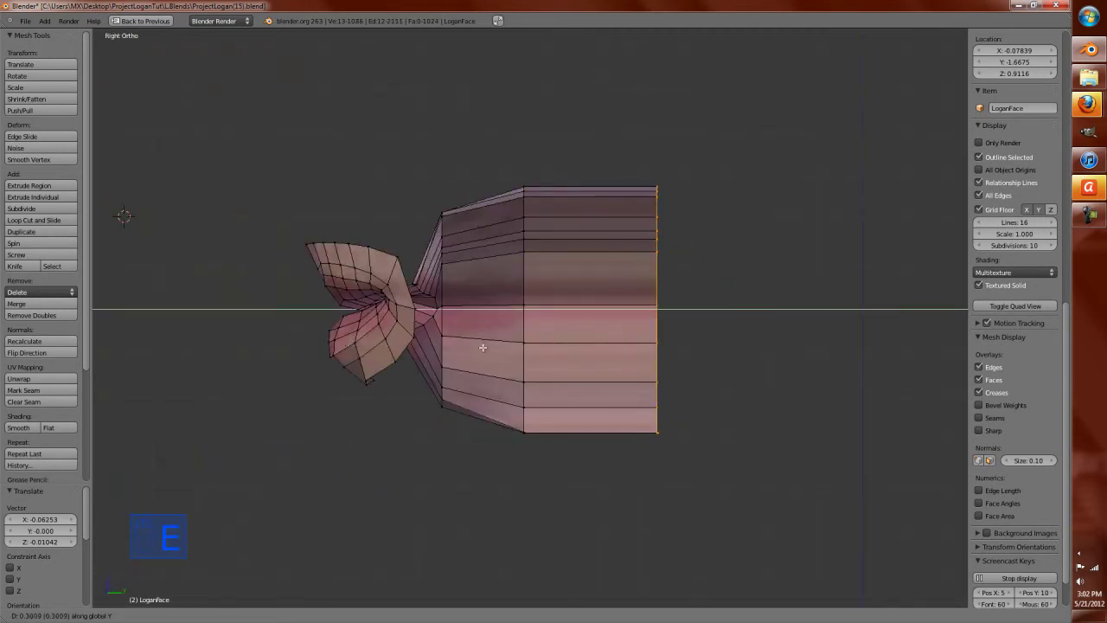
pyautogui.click(554, 398)
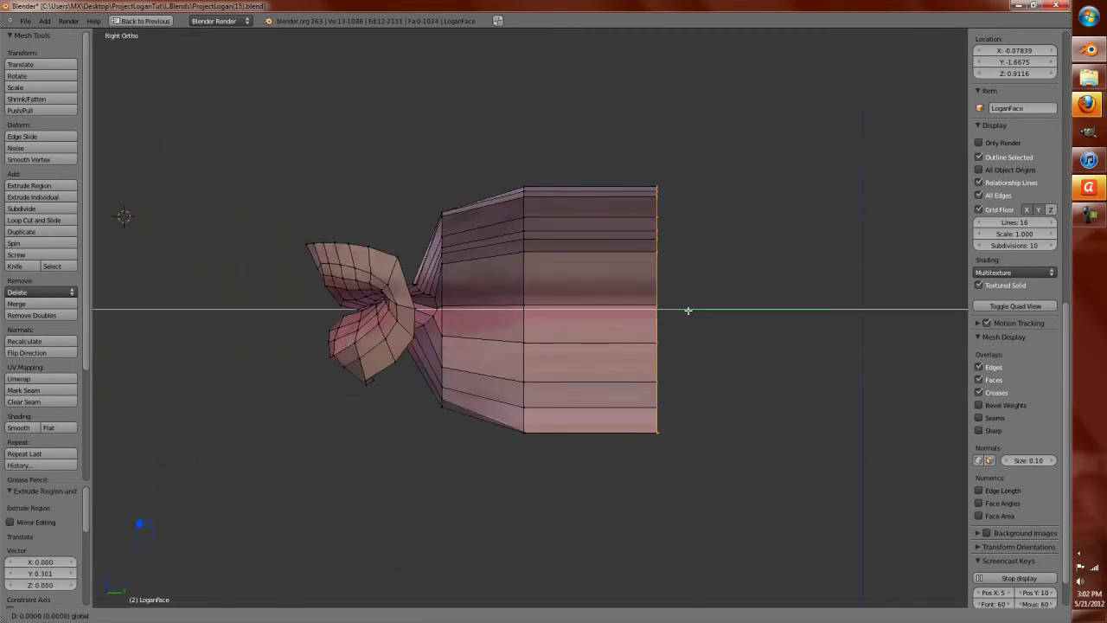
# Step: Extrude the rear loop again, scale it smaller and move it about 0.091 along Y
pyautogui.press('e')
pyautogui.click(694, 310)
pyautogui.press('s')
pyautogui.click(719, 366)
pyautogui.moveTo(718, 366); pyautogui.dragTo(691, 400, button='middle')
pyautogui.press('g')
pyautogui.press('y')
pyautogui.click(691, 376)
# Step: Turn off the textured solid display in the viewport
pyautogui.press('z')
pyautogui.press('z')
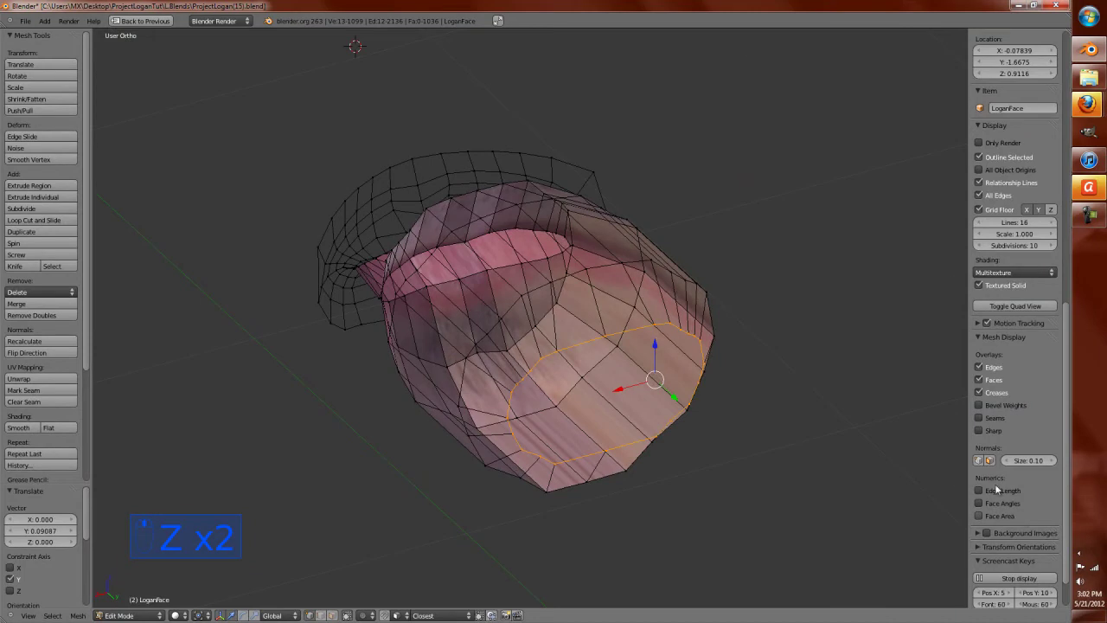
pyautogui.scroll(-2, 1001, 517)
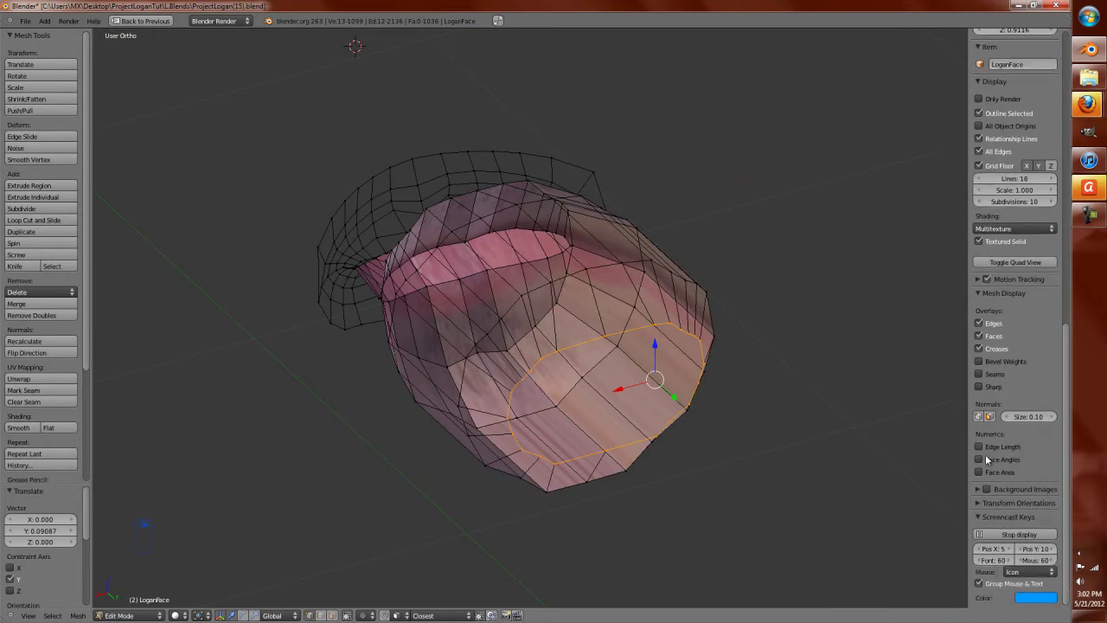
pyautogui.click(979, 241)
# Step: Switch to edge selection and fill the middle of the rear opening with faces joining its upper and lower edges
pyautogui.moveTo(520, 512); pyautogui.dragTo(490, 507, button='middle')
pyautogui.scroll(3, 489, 507)
pyautogui.hotkey('ctrl', 'Tab')
pyautogui.click(528, 548)
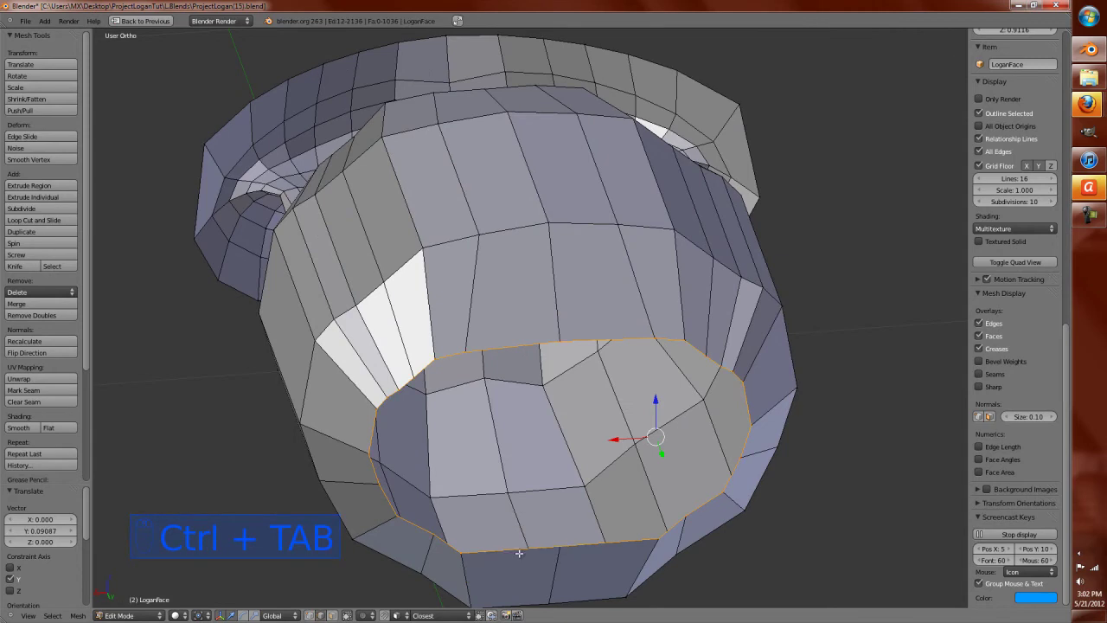
pyautogui.keyDown('alt'); pyautogui.rightClick(518, 349); pyautogui.keyUp('alt')
pyautogui.press('f')
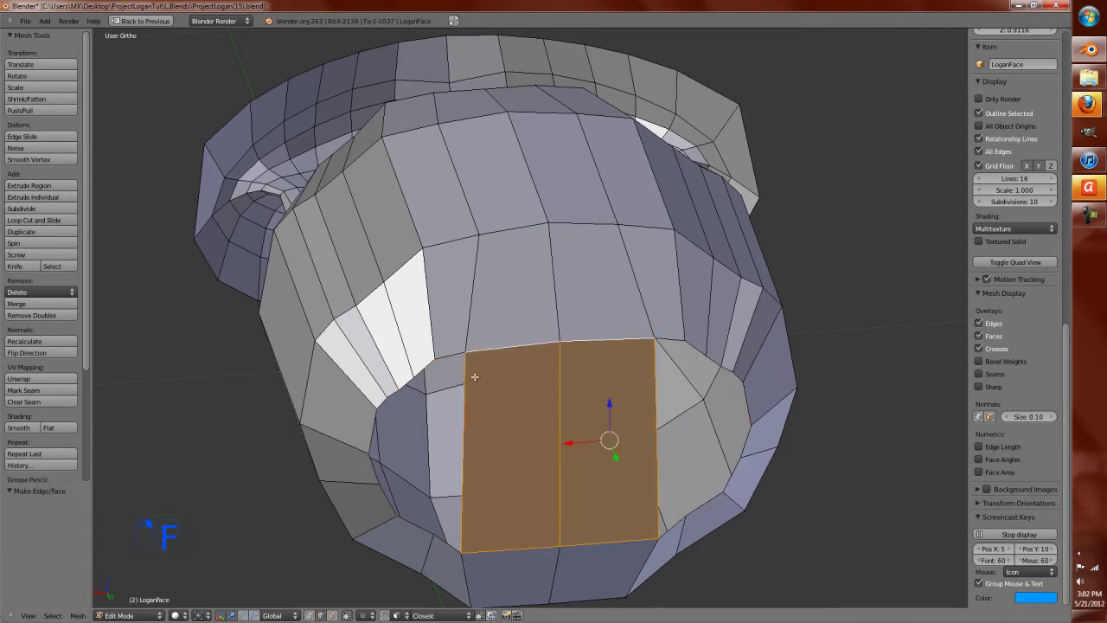
# Step: Add one centred horizontal loop cut across the new middle faces
pyautogui.hotkey('ctrl', 'r')
pyautogui.click(462, 451)
pyautogui.rightClick(462, 451)
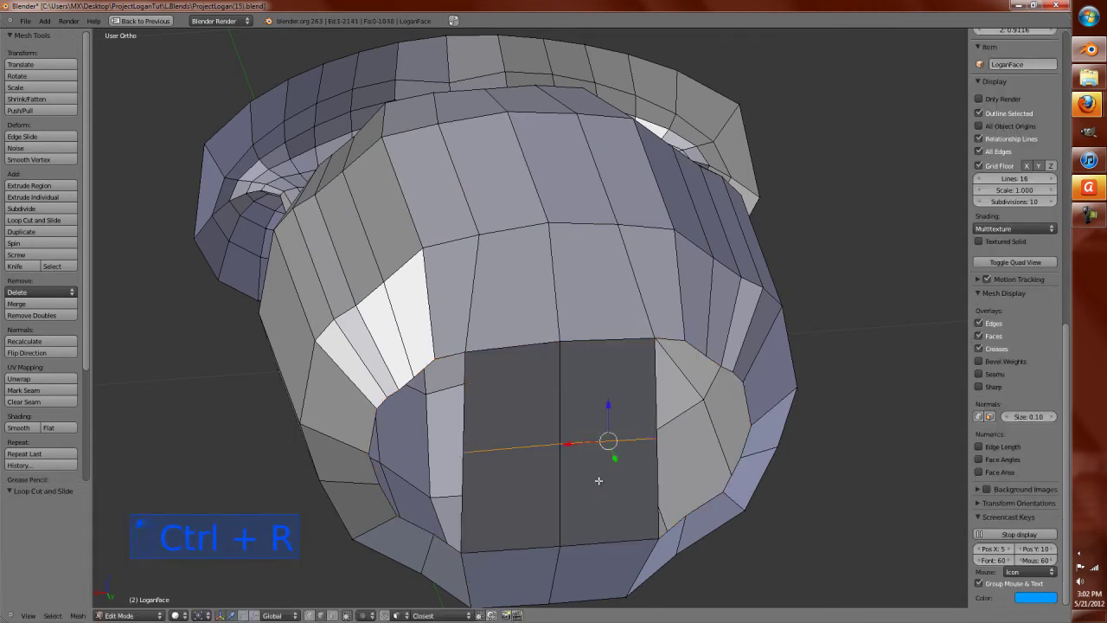
# Step: Add two evenly spaced horizontal loop cuts to both the upper and lower halves of the middle strip
pyautogui.moveTo(462, 451); pyautogui.dragTo(574, 478, button='middle')
pyautogui.scroll(2, 575, 478)
pyautogui.hotkey('ctrl', 'r')
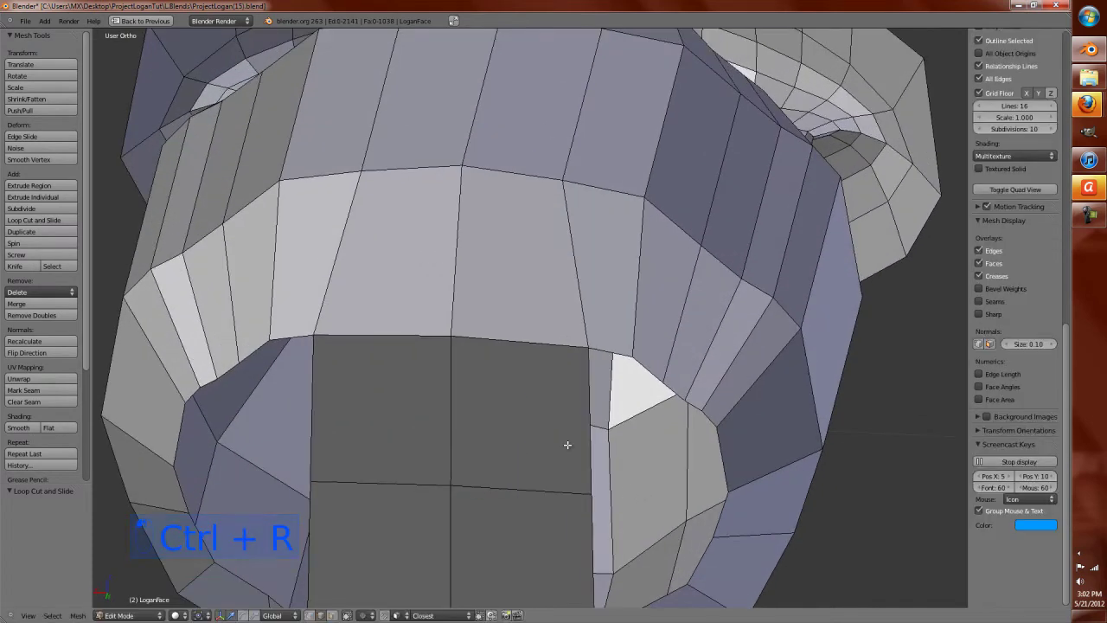
pyautogui.hotkey('ctrl', 'z')
pyautogui.hotkey('ctrl', 'r')
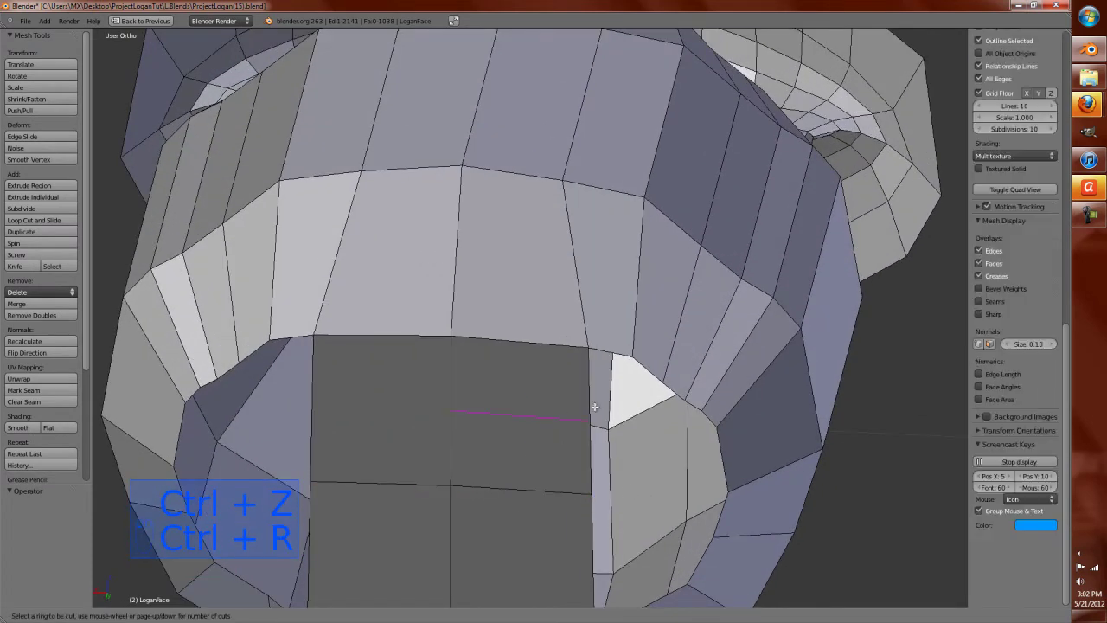
pyautogui.scroll(1, 593, 405)
pyautogui.click(592, 406)
pyautogui.rightClick(592, 406)
pyautogui.hotkey('ctrl', 'r')
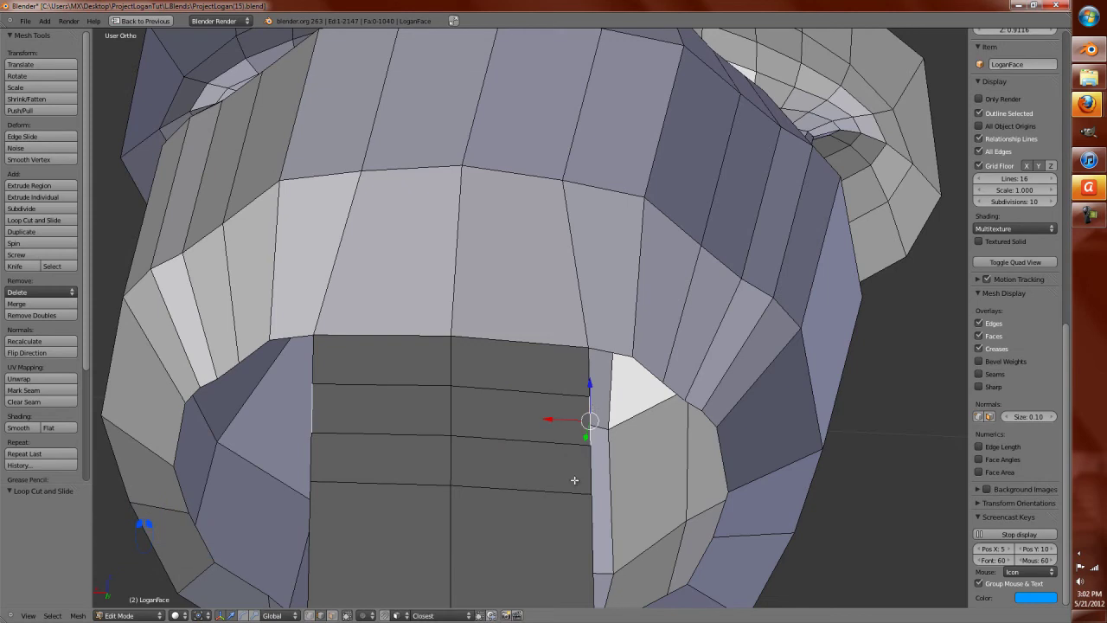
pyautogui.click(586, 546)
pyautogui.rightClick(586, 545)
pyautogui.scroll(-4, 585, 546)
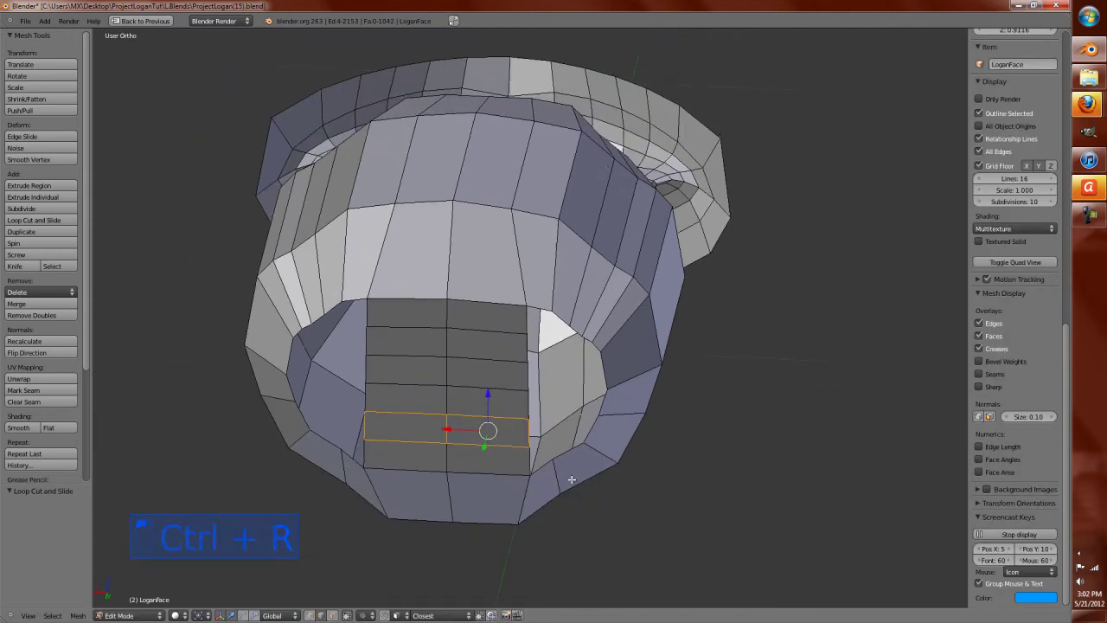
# Step: Fill two faces between the middle strip's side edges and the rim of the opening
pyautogui.scroll(4, 516, 429)
pyautogui.rightClick(492, 375)
pyautogui.keyDown('shift'); pyautogui.rightClick(631, 372); pyautogui.keyUp('shift')
pyautogui.press('f')
pyautogui.rightClick(623, 399)
pyautogui.keyDown('shift'); pyautogui.rightClick(490, 405); pyautogui.keyUp('shift')
pyautogui.press('f')
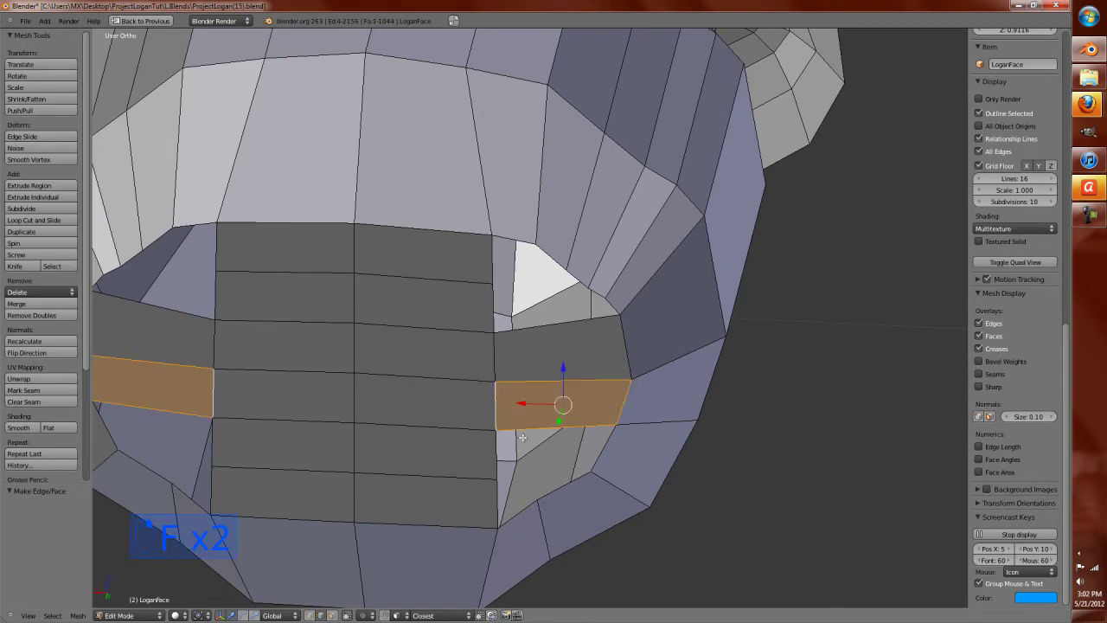
# Step: Fill the remaining lower side gap between the middle strip and the rim with faces
pyautogui.moveTo(541, 448); pyautogui.dragTo(513, 442, button='middle')
pyautogui.rightClick(417, 421)
pyautogui.keyDown('shift'); pyautogui.rightClick(507, 432); pyautogui.keyUp('shift')
pyautogui.press('f')
pyautogui.rightClick(464, 438)
pyautogui.press('f')
# Step: Switch to vertex selection and select the neighbouring rim vertices at the upper corner gap
pyautogui.moveTo(470, 394); pyautogui.dragTo(475, 427, button='middle')
pyautogui.rightClick(454, 422)
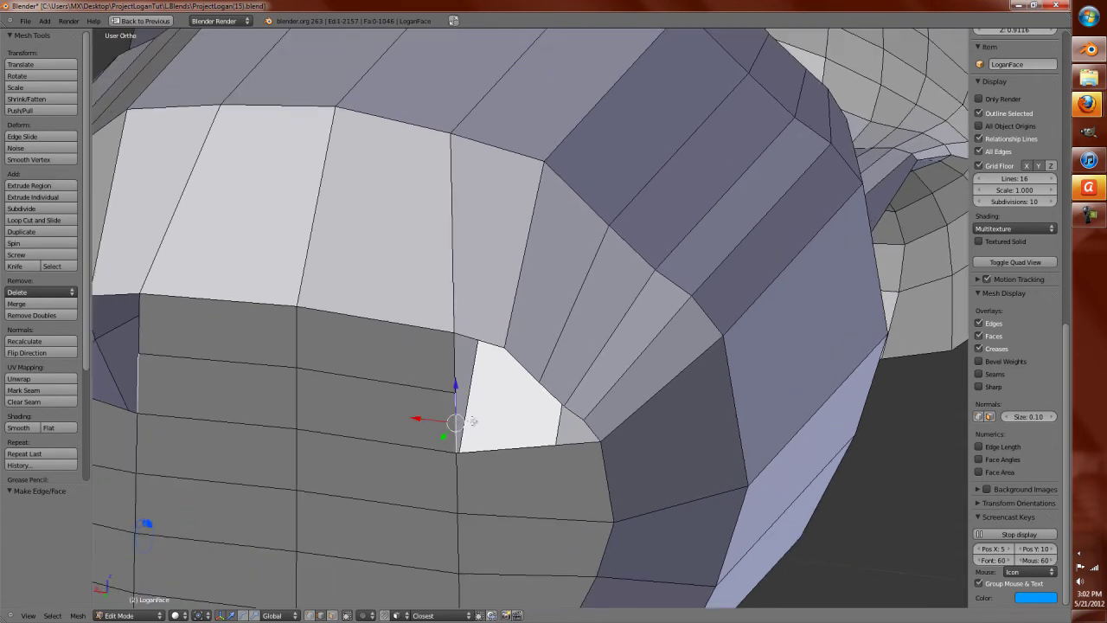
pyautogui.hotkey('ctrl', 'Tab')
pyautogui.click(531, 414)
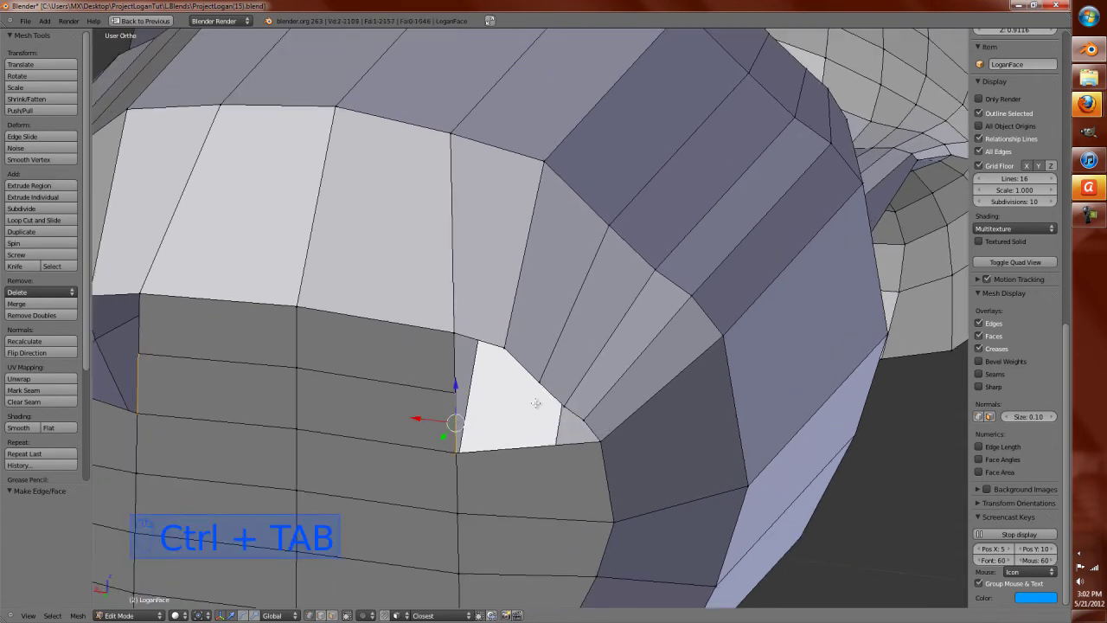
pyautogui.rightClick(560, 396)
pyautogui.keyDown('shift'); pyautogui.rightClick(510, 347); pyautogui.keyUp('shift')
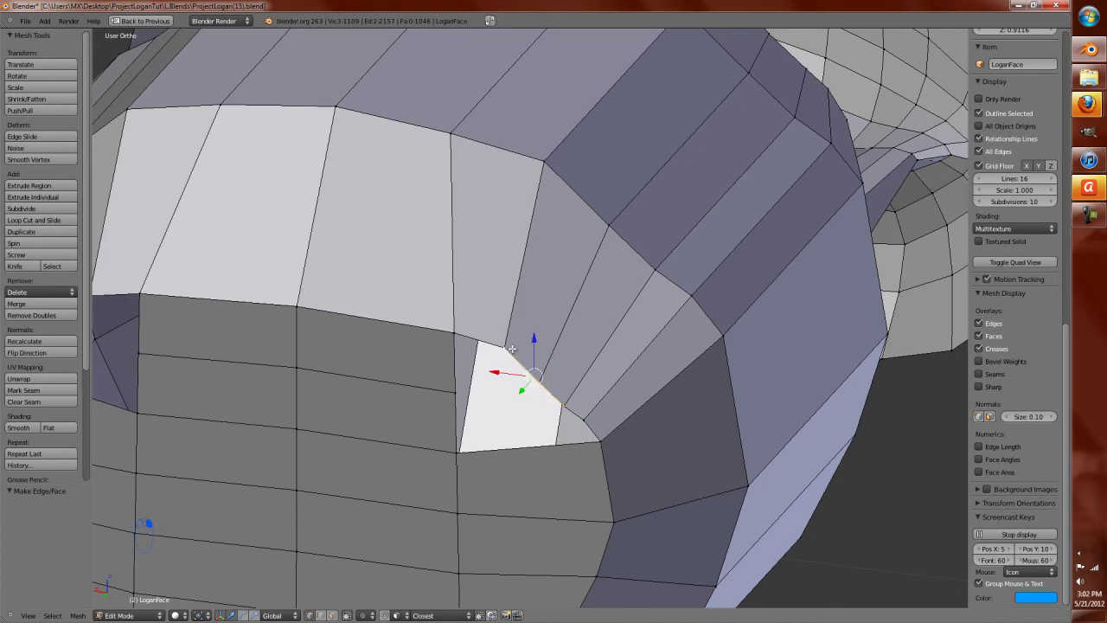
pyautogui.hotkey('alt', 'm')
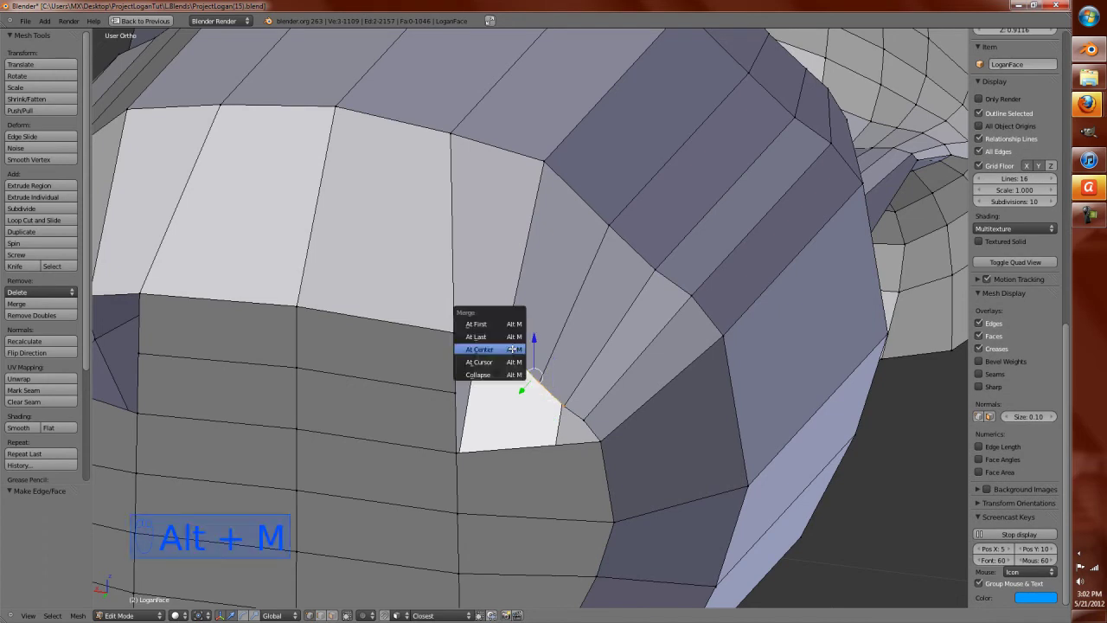
pyautogui.click(509, 361)
pyautogui.hotkey('ctrl', 'z')
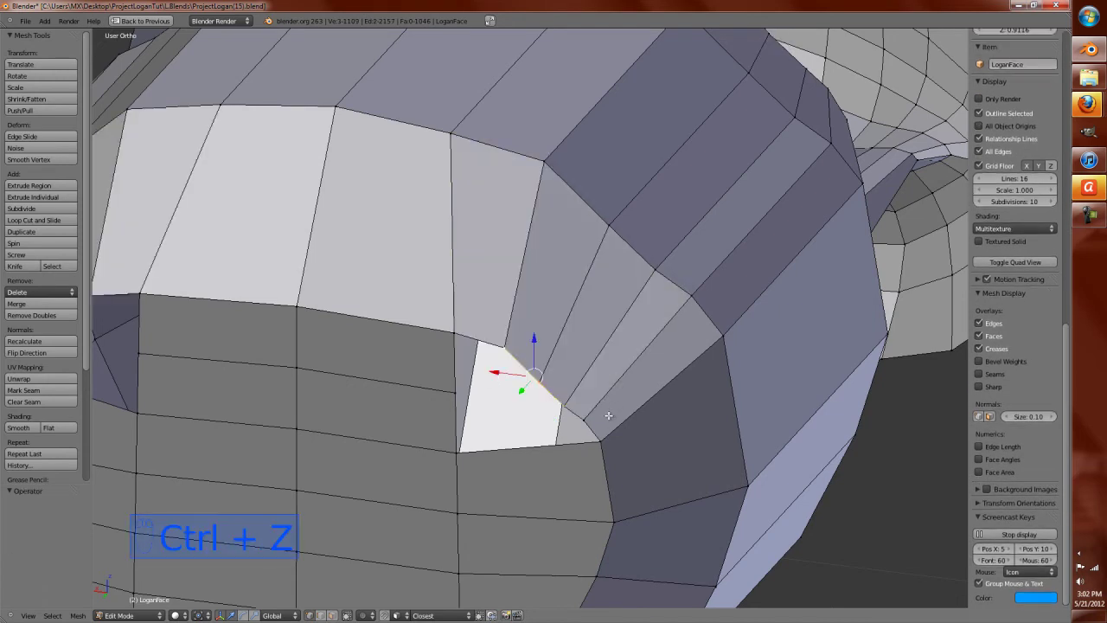
# Step: Merge the selected upper corner rim vertices at their center
pyautogui.scroll(-3, 582, 396)
pyautogui.press('z')
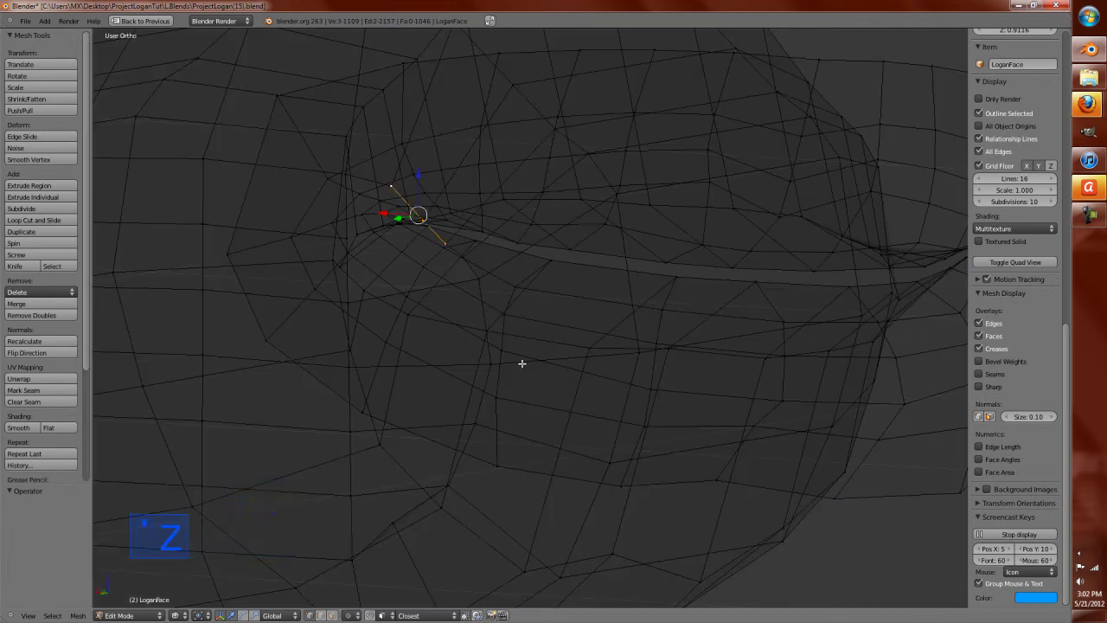
pyautogui.hotkey('alt', 'm')
pyautogui.click(522, 352)
pyautogui.press('z')
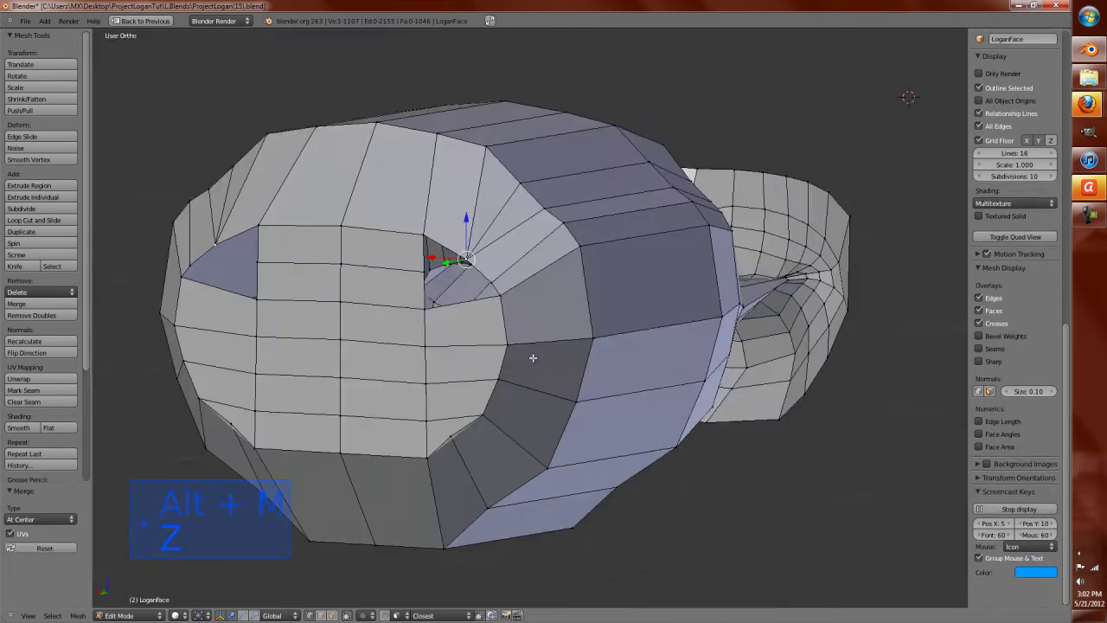
# Step: Switch to face selection and combine the two adjacent triangular faces above the merged vertex into one face
pyautogui.press('z')
pyautogui.moveTo(528, 381)
pyautogui.mouseDown(button='middle')
pyautogui.moveTo(499, 380)
pyautogui.moveTo(544, 386)
pyautogui.mouseUp(button='middle')
pyautogui.press('z')
pyautogui.scroll(2, 535, 394)
pyautogui.hotkey('ctrl', 'Tab')
pyautogui.click(505, 411)
pyautogui.rightClick(573, 318)
pyautogui.press('f')
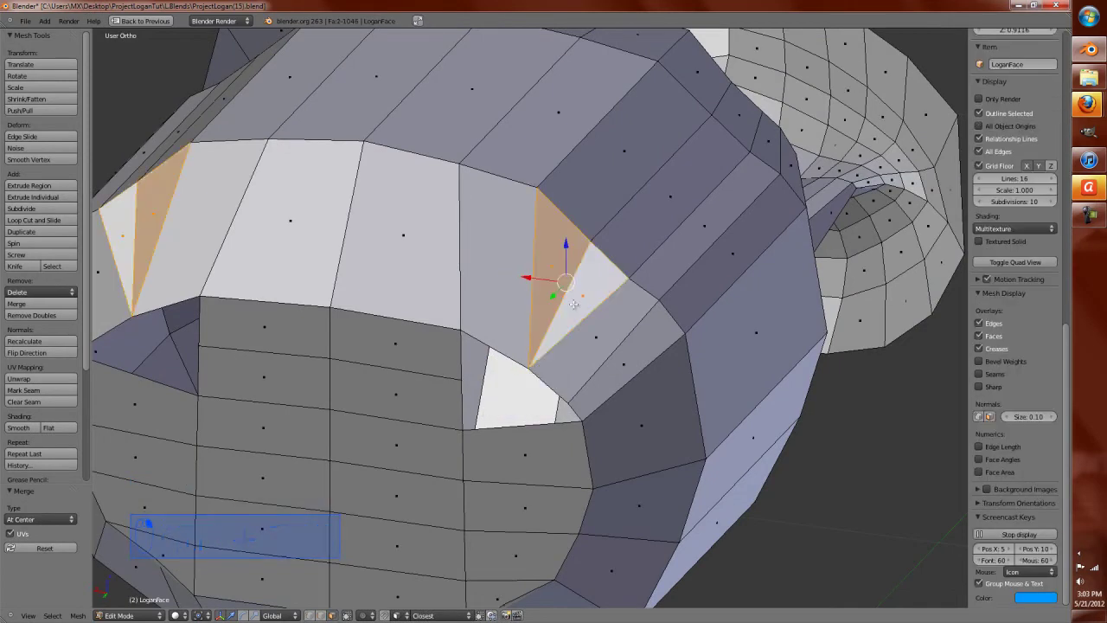
# Step: Switch to vertex selection and fill a face between the corner rim vertices and the middle strip
pyautogui.hotkey('ctrl', 'Tab')
pyautogui.click(485, 297)
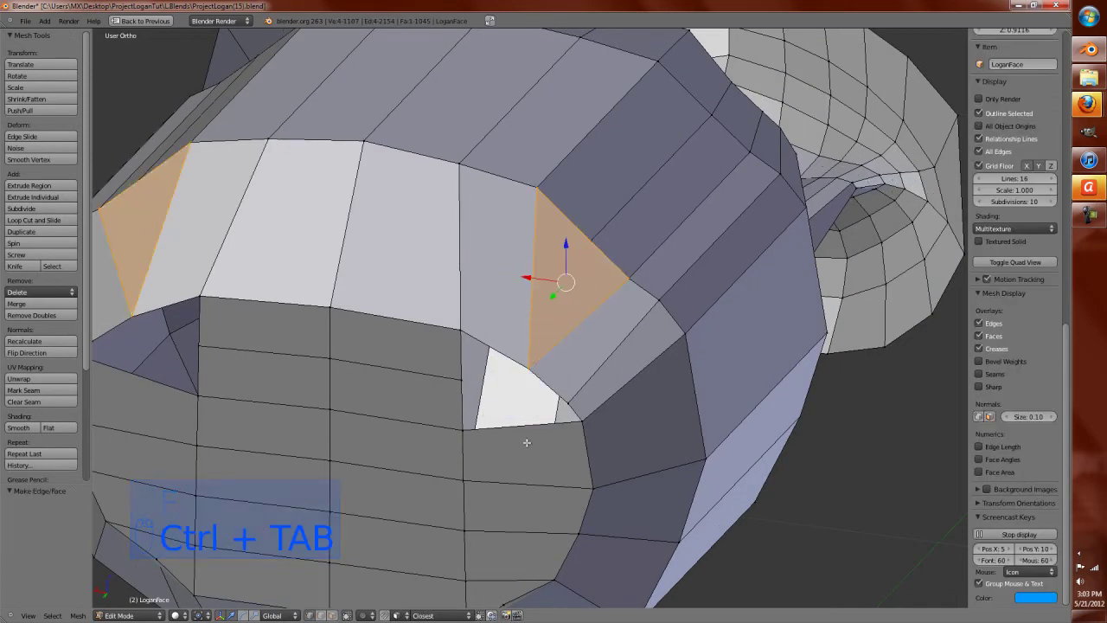
pyautogui.rightClick(524, 368)
pyautogui.keyDown('shift'); pyautogui.rightClick(461, 382); pyautogui.keyUp('shift')
pyautogui.keyDown('shift'); pyautogui.rightClick(461, 421); pyautogui.keyUp('shift')
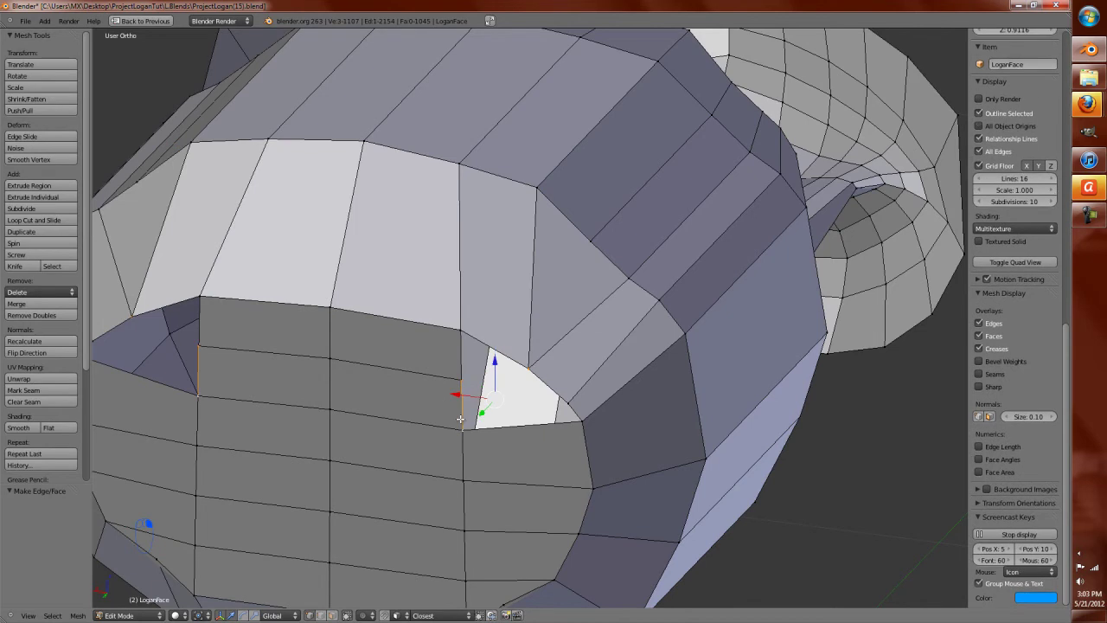
pyautogui.rightClick(558, 398)
pyautogui.keyDown('shift'); pyautogui.rightClick(528, 367); pyautogui.keyUp('shift')
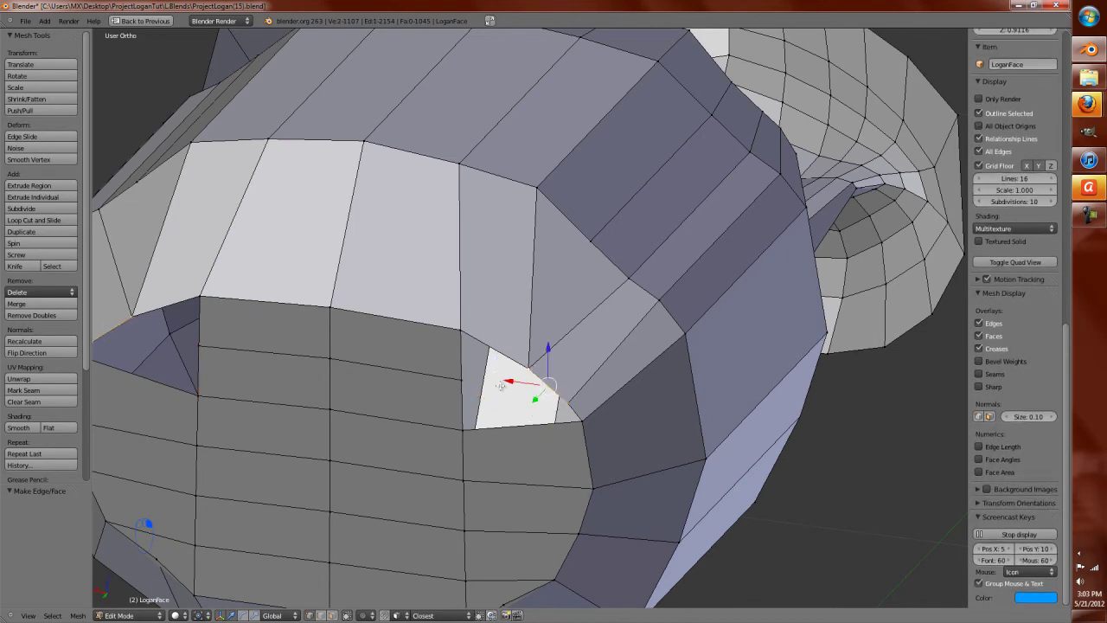
pyautogui.keyDown('shift'); pyautogui.rightClick(580, 422); pyautogui.keyUp('shift')
pyautogui.keyDown('shift'); pyautogui.rightClick(459, 422); pyautogui.keyUp('shift')
pyautogui.press('f')
# Step: Close the last upper corner gap beside the middle strip with a face
pyautogui.press('f')
pyautogui.hotkey('ctrl', 'z')
pyautogui.press('d')
pyautogui.press('f')
pyautogui.scroll(1, 469, 354)
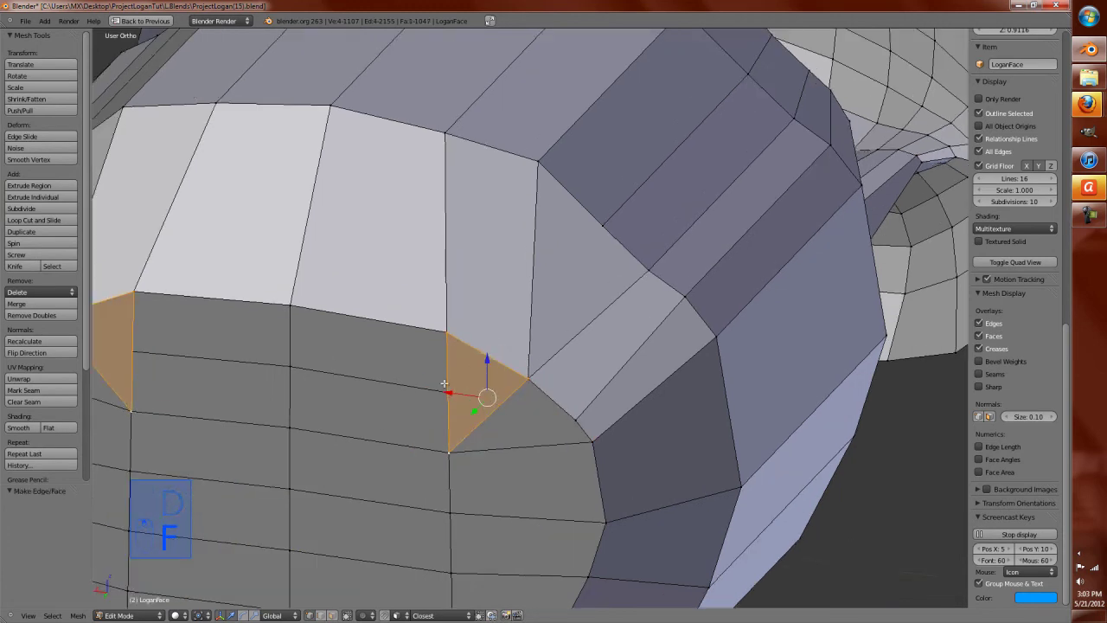
# Step: Move the middle vertex on the new corner face's inner edge along X in vertex selection mode
pyautogui.hotkey('ctrl', 'Tab')
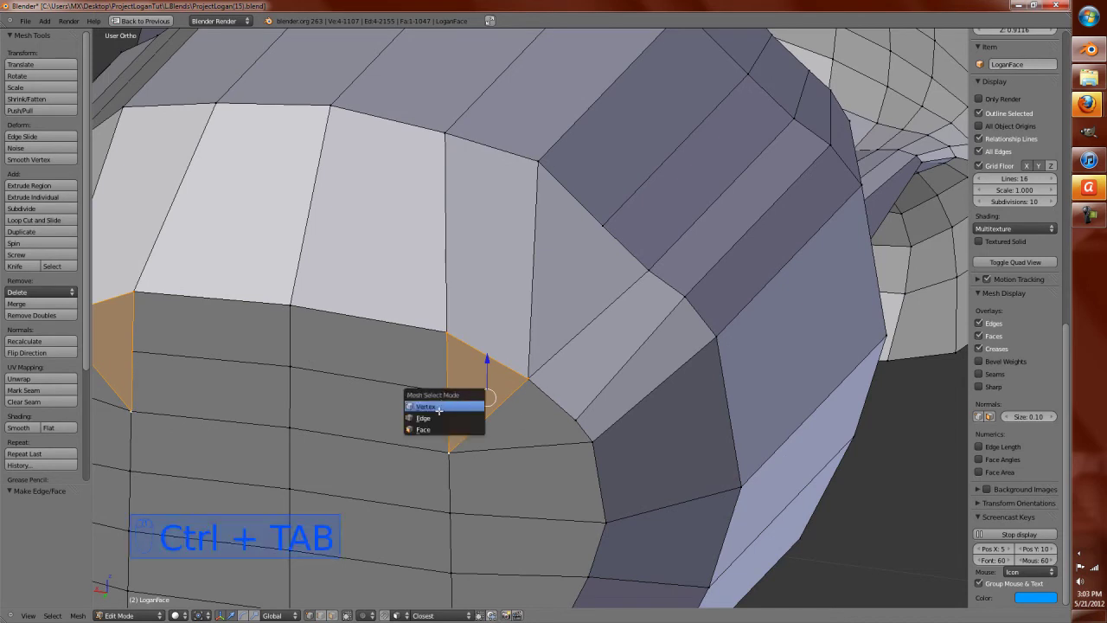
pyautogui.click(426, 405)
pyautogui.press('g')
pyautogui.press('x')
pyautogui.click(374, 378)
# Step: Lower and adjust the central vertices along the bottom edge of the lower lip from the front side
pyautogui.press('Tab')
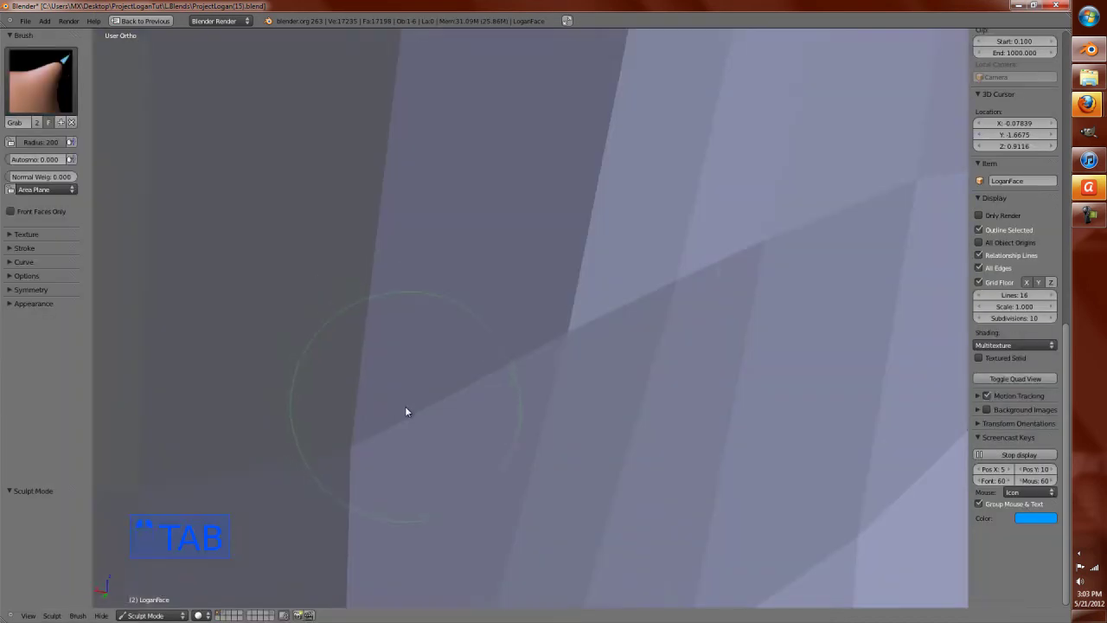
pyautogui.scroll(-4, 405, 406)
pyautogui.moveTo(493, 458); pyautogui.dragTo(555, 523, button='middle')
pyautogui.press('Tab')
pyautogui.scroll(-4, 519, 511)
pyautogui.moveTo(494, 502)
pyautogui.mouseDown(button='middle')
pyautogui.moveTo(447, 485)
pyautogui.moveTo(505, 516)
pyautogui.moveTo(474, 485)
pyautogui.moveTo(540, 470)
pyautogui.mouseUp(button='middle')
pyautogui.scroll(3, 539, 471)
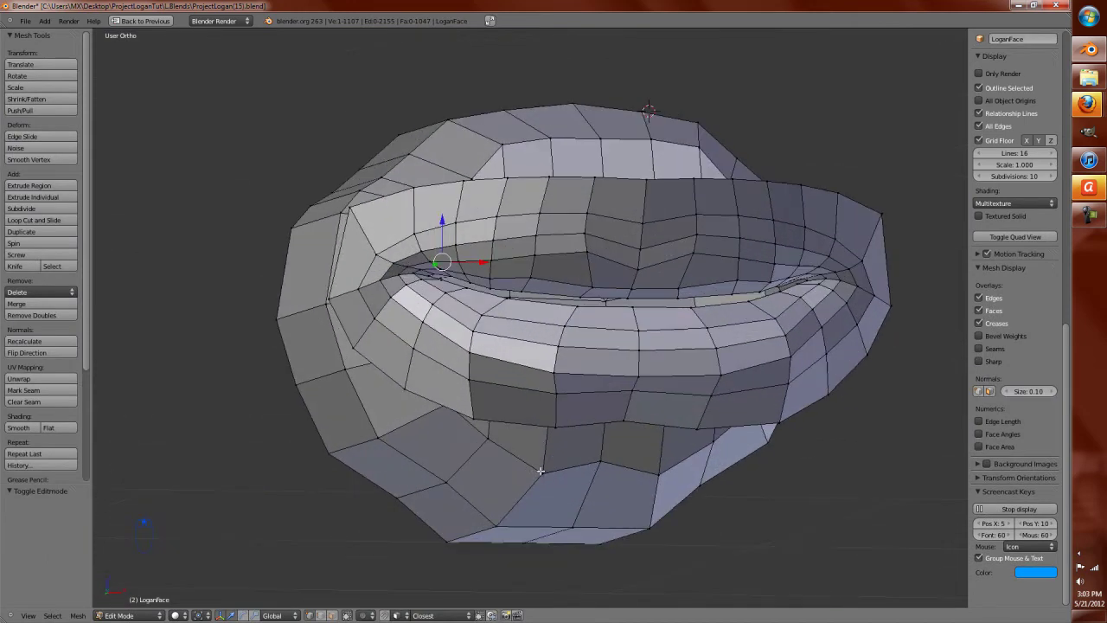
pyautogui.rightClick(623, 426)
pyautogui.press('g')
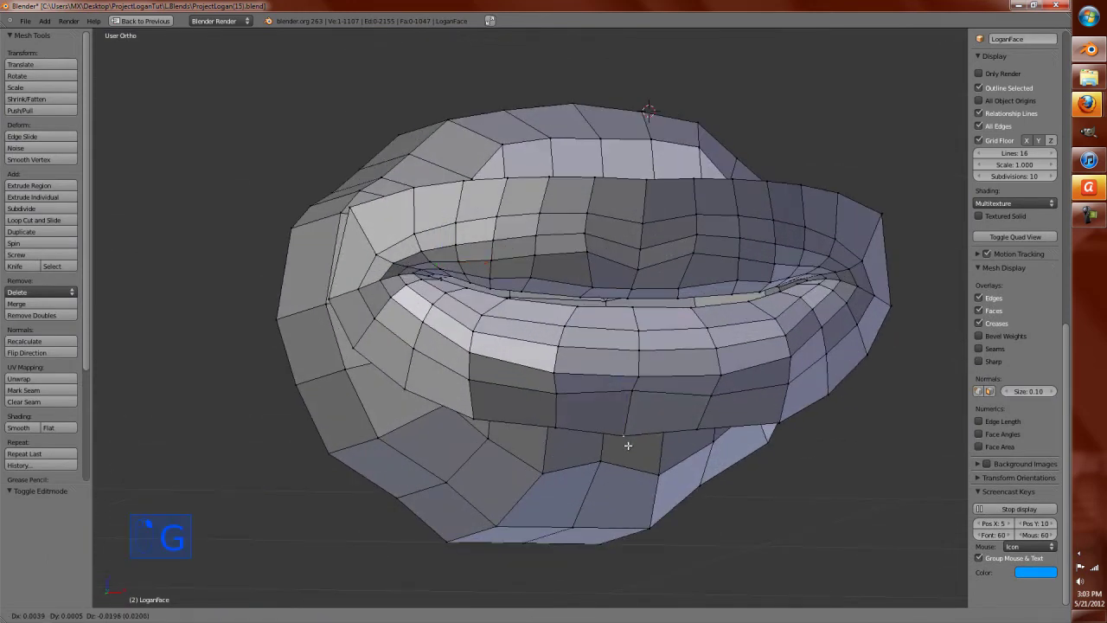
pyautogui.click(604, 434)
pyautogui.press('g')
pyautogui.click(570, 429)
pyautogui.rightClick(565, 429)
pyautogui.press('g')
pyautogui.click(555, 432)
# Step: Leave mesh editing to check the whole head and save the file
pyautogui.press('Tab')
pyautogui.scroll(-6, 594, 440)
pyautogui.scroll(-5, 595, 439)
pyautogui.keyDown('shift'); pyautogui.moveTo(606, 437); pyautogui.dragTo(605, 496, button='middle'); pyautogui.keyUp('shift')
pyautogui.scroll(2, 617, 497)
pyautogui.hotkey('ctrl', 's')
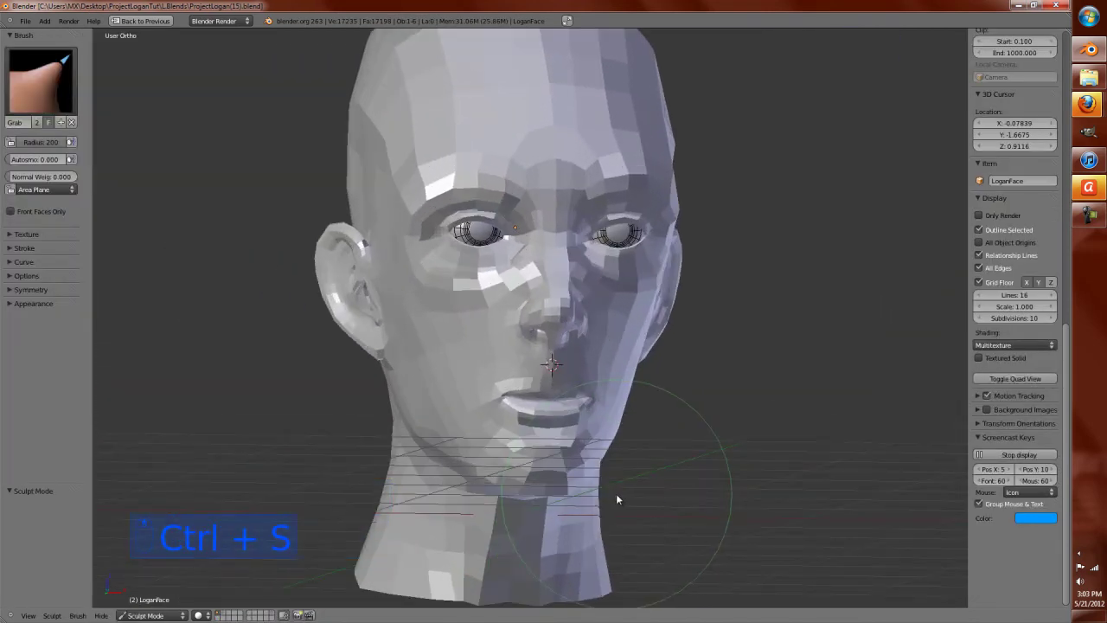
# Step: Return to mesh editing in front view, reveal all hidden geometry and deselect everything
pyautogui.press('KP_1')
pyautogui.press('Tab')
pyautogui.scroll(5, 605, 499)
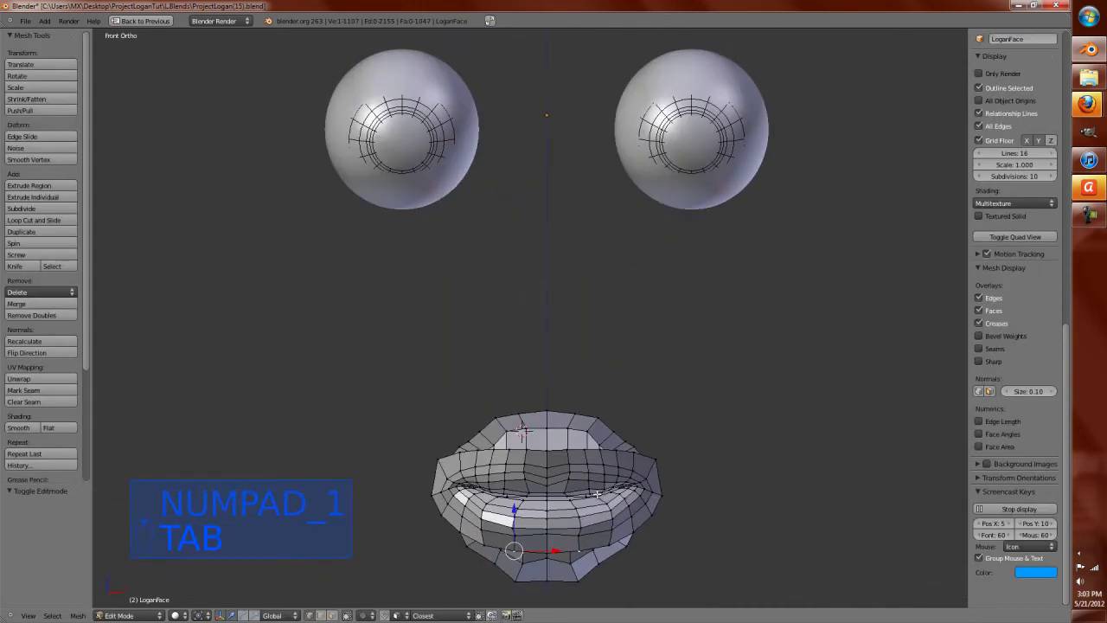
pyautogui.hotkey('alt', 'h')
pyautogui.press('a')
pyautogui.moveTo(598, 500); pyautogui.dragTo(569, 487, button='middle')
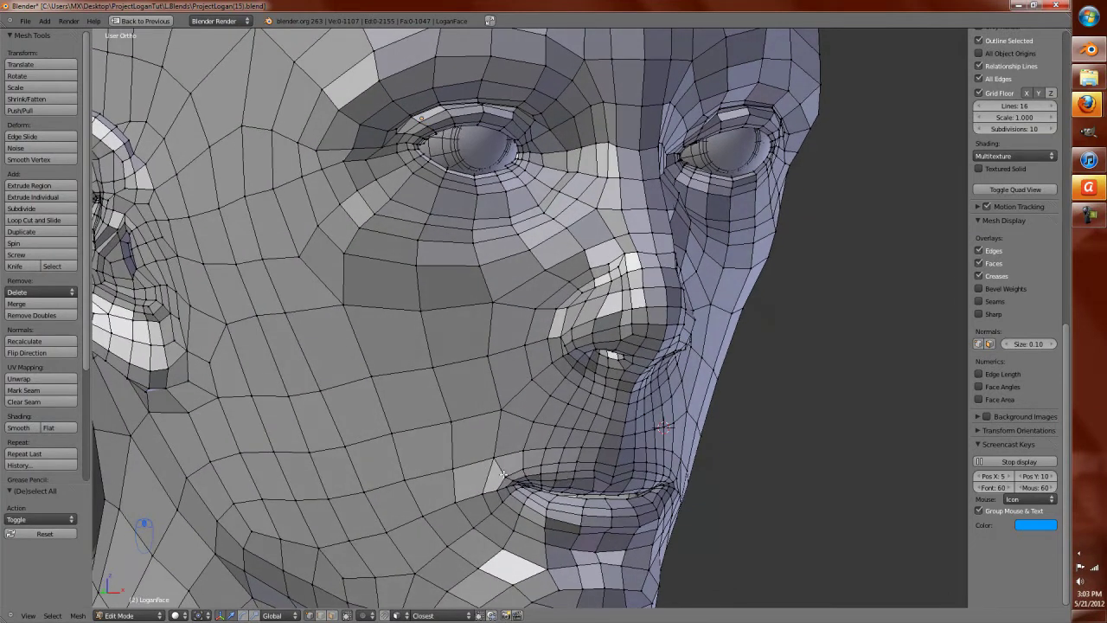
# Step: Adjust the cheek vertices just outside the mouth corner to even out the surrounding faces
pyautogui.rightClick(454, 468)
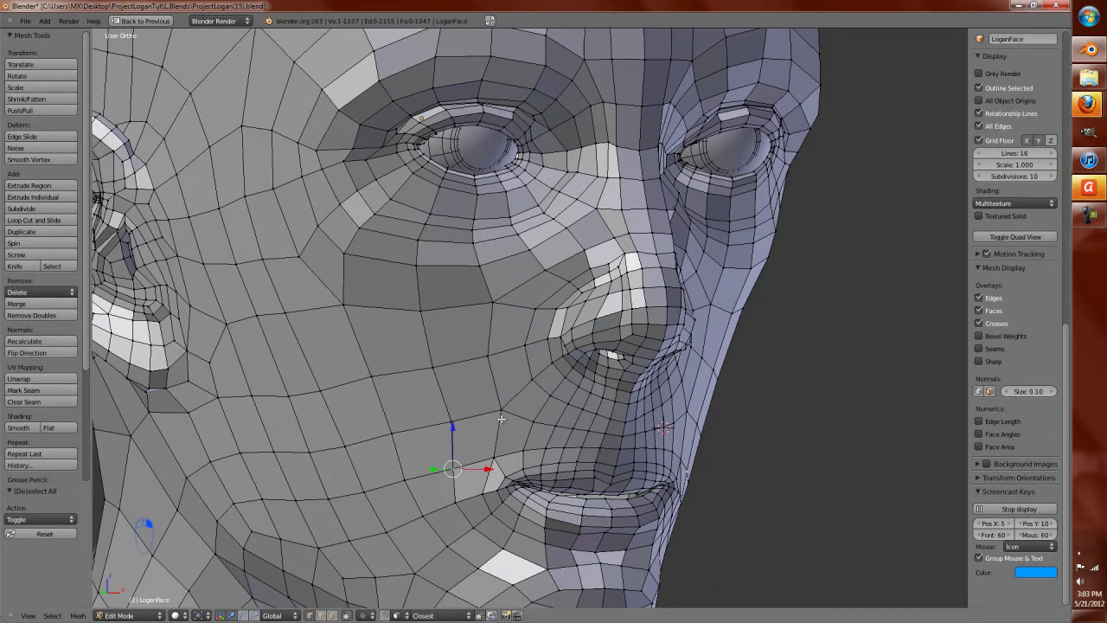
pyautogui.press('g')
pyautogui.hotkey('ctrl', 'r')
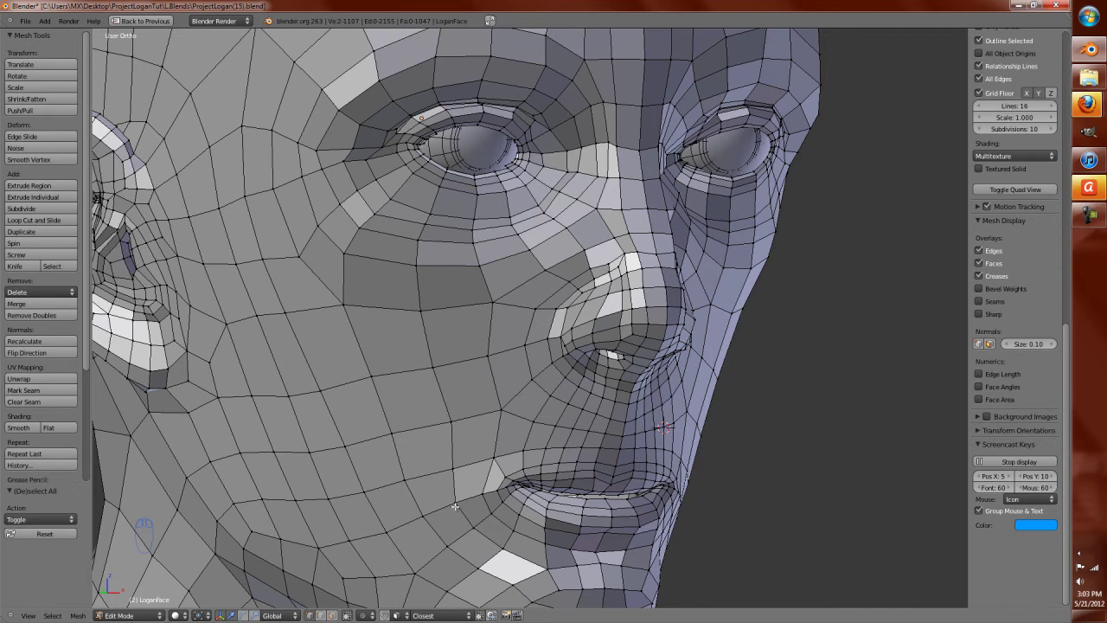
# Step: Leave mesh editing, set the head to Object Mode and check it from the front
pyautogui.scroll(-5, 570, 359)
pyautogui.moveTo(575, 355); pyautogui.dragTo(638, 314, button='middle')
pyautogui.scroll(-5, 638, 315)
pyautogui.press('Tab')
pyautogui.moveTo(617, 391); pyautogui.dragTo(648, 380, button='middle')
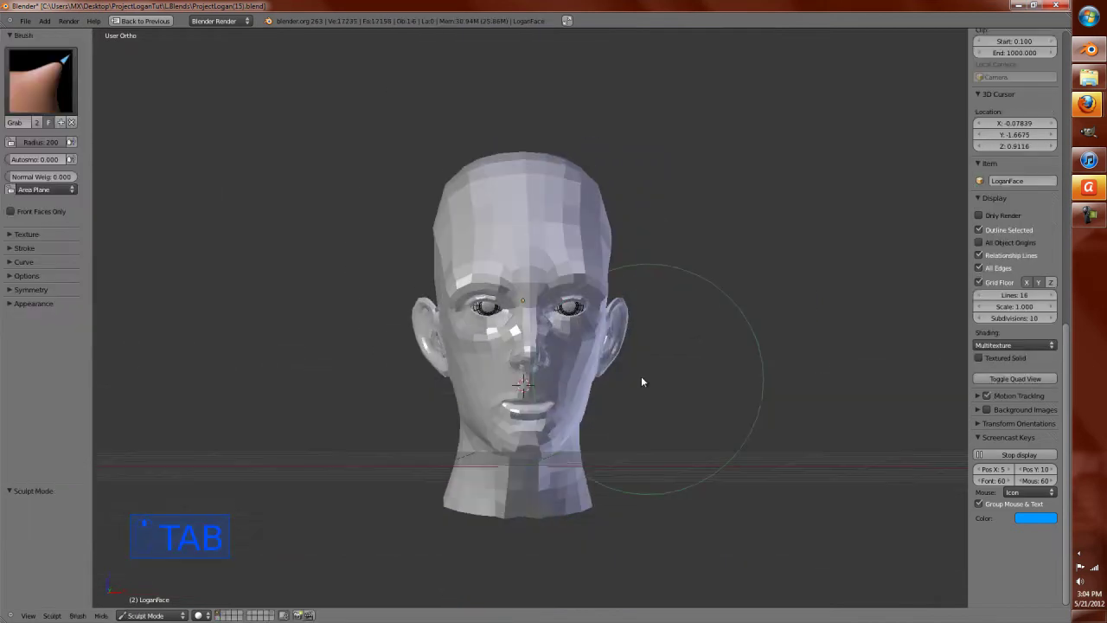
pyautogui.click(147, 615)
pyautogui.click(171, 596)
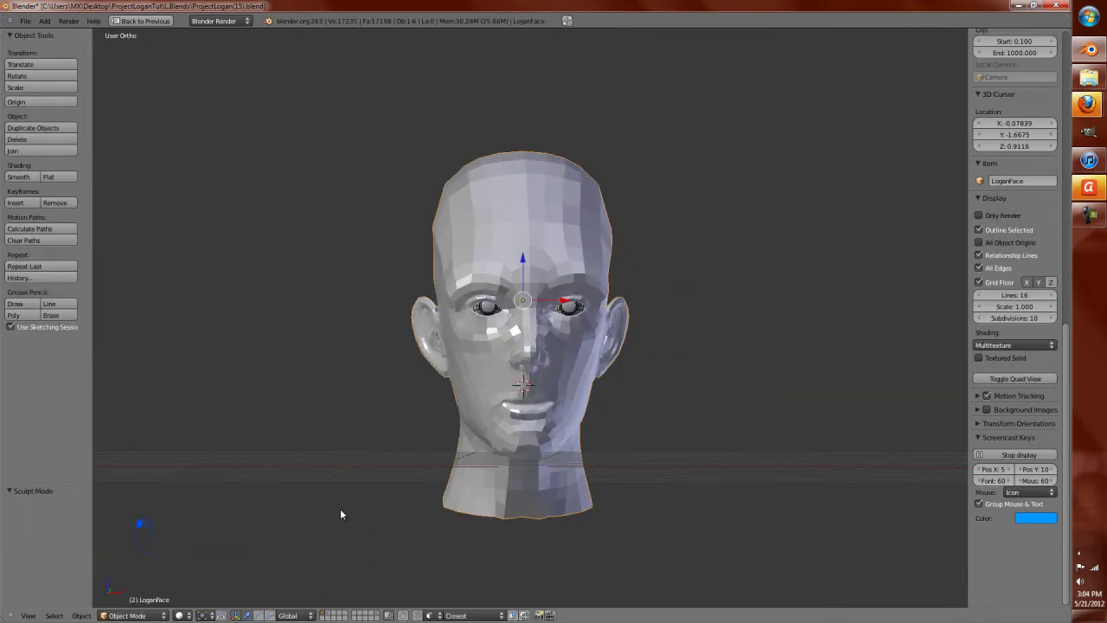
pyautogui.press('KP_1')
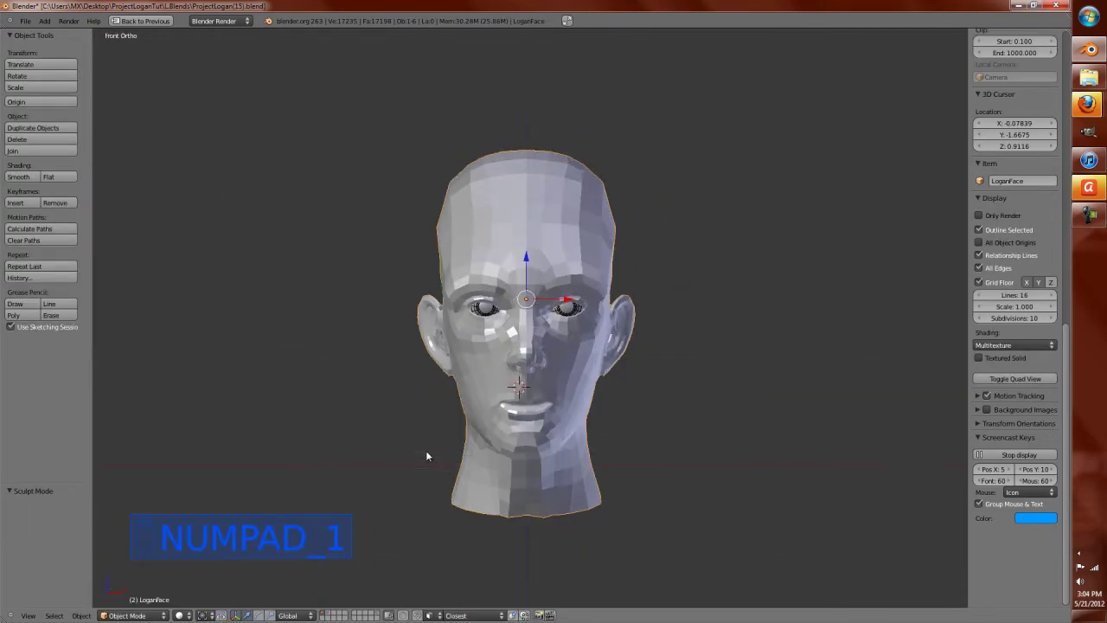
pyautogui.scroll(2, 551, 418)
pyautogui.press('z')
pyautogui.press('z')
pyautogui.scroll(-1, 536, 407)
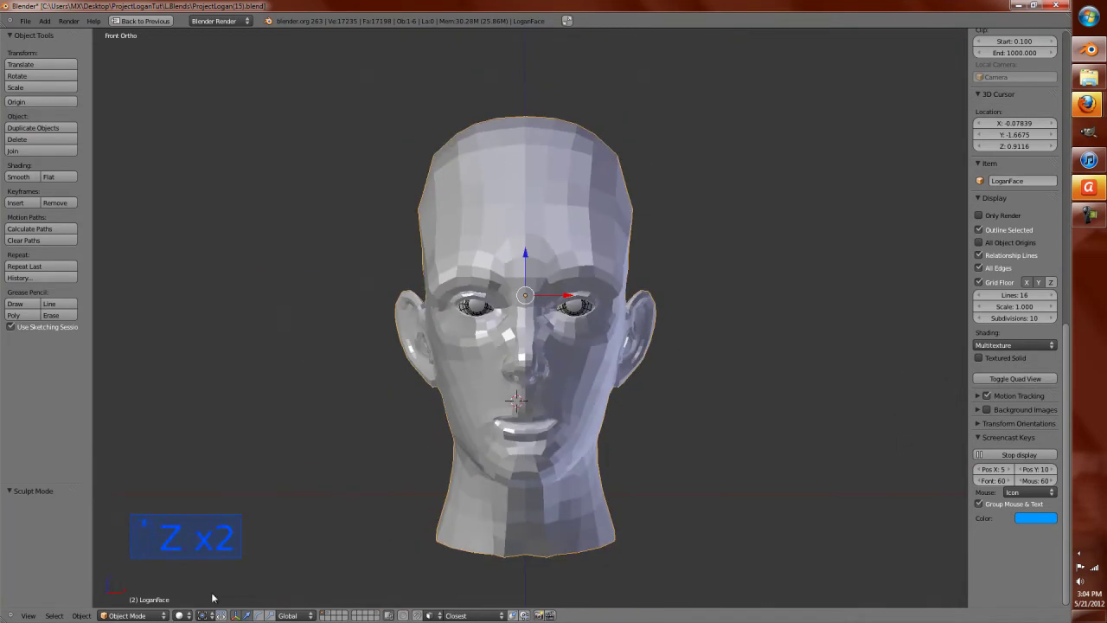
# Step: Restore the multi-editor layout and save the file
pyautogui.hotkey('ctrl', 'Up')
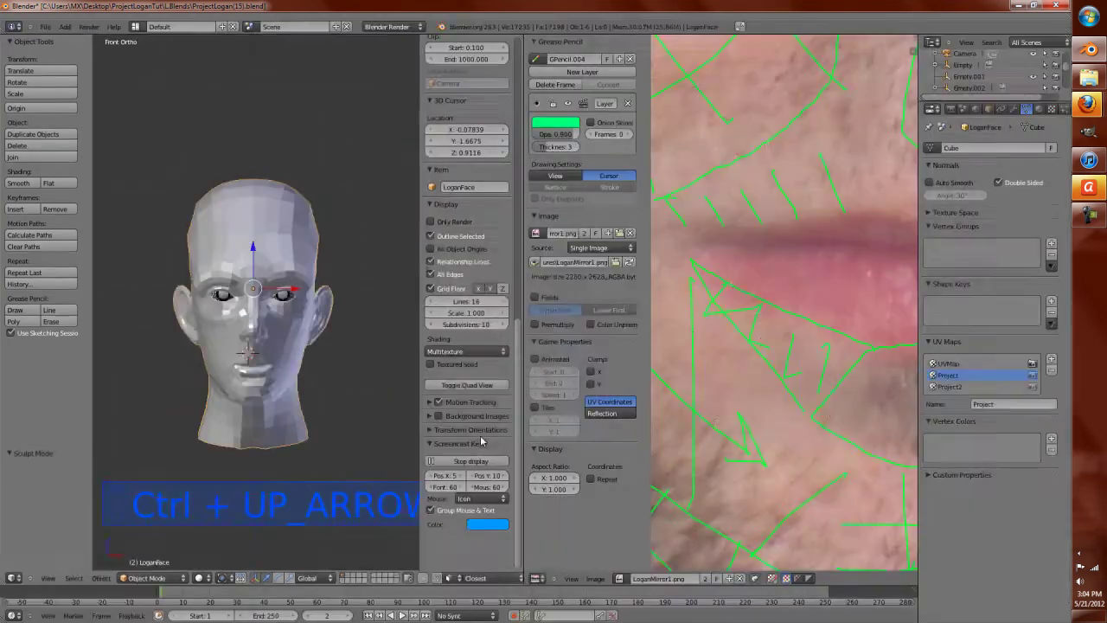
pyautogui.hotkey('ctrl', 's')
pyautogui.click(329, 376)
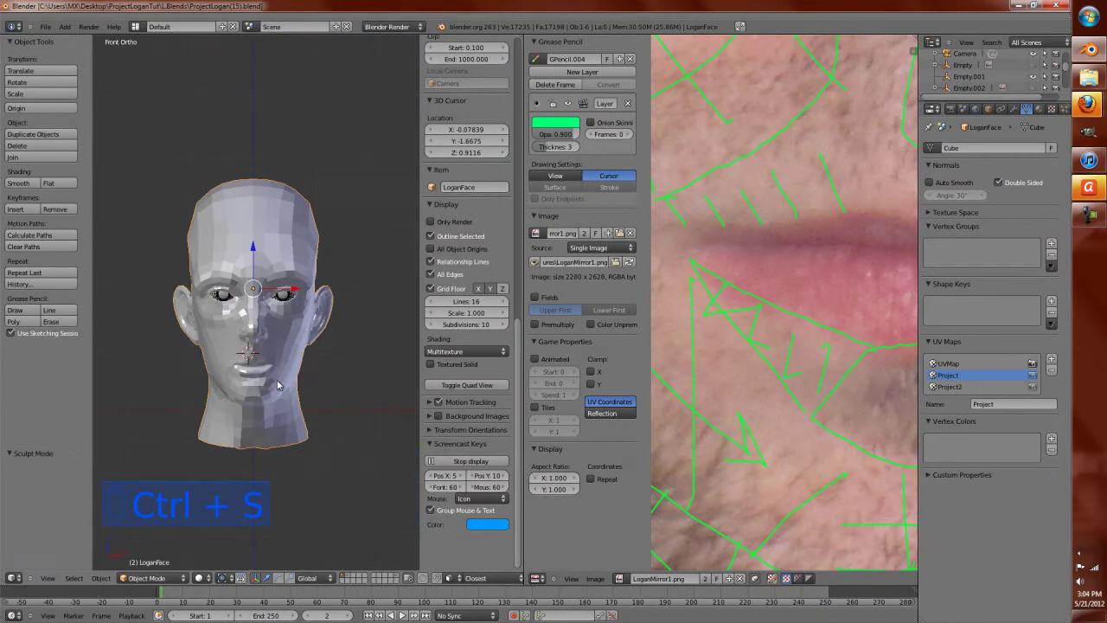
# Step: Duplicate the head mesh in place, move the copy to another layer and maximize the 3D view
pyautogui.hotkey('shift', 'd')
pyautogui.rightClick(335, 334)
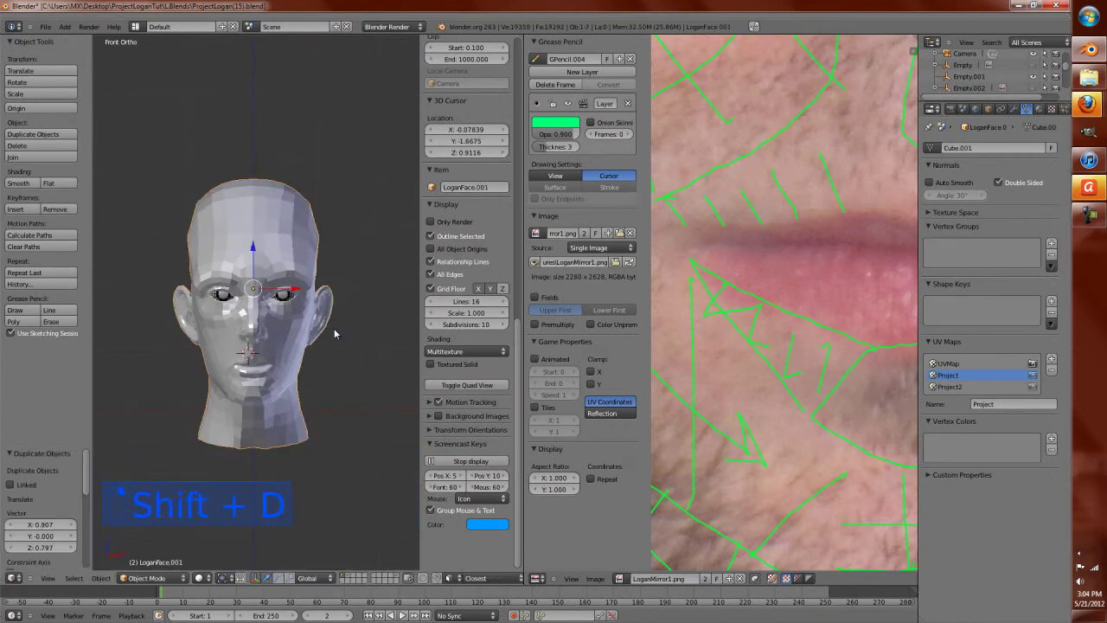
pyautogui.press('m')
pyautogui.press('2')
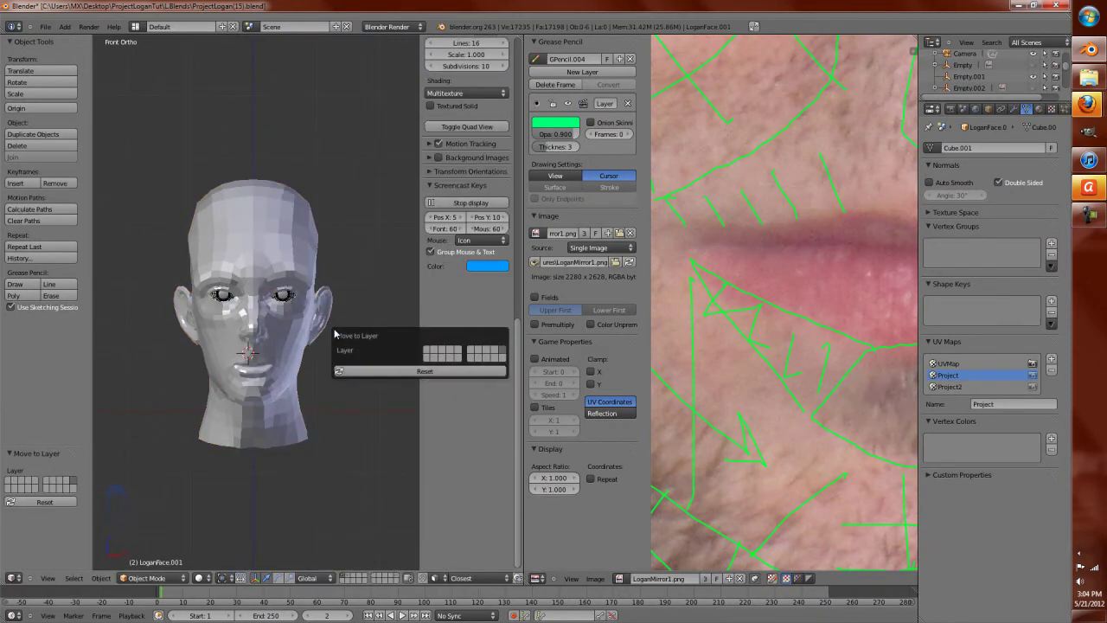
pyautogui.hotkey('ctrl', 'Up')
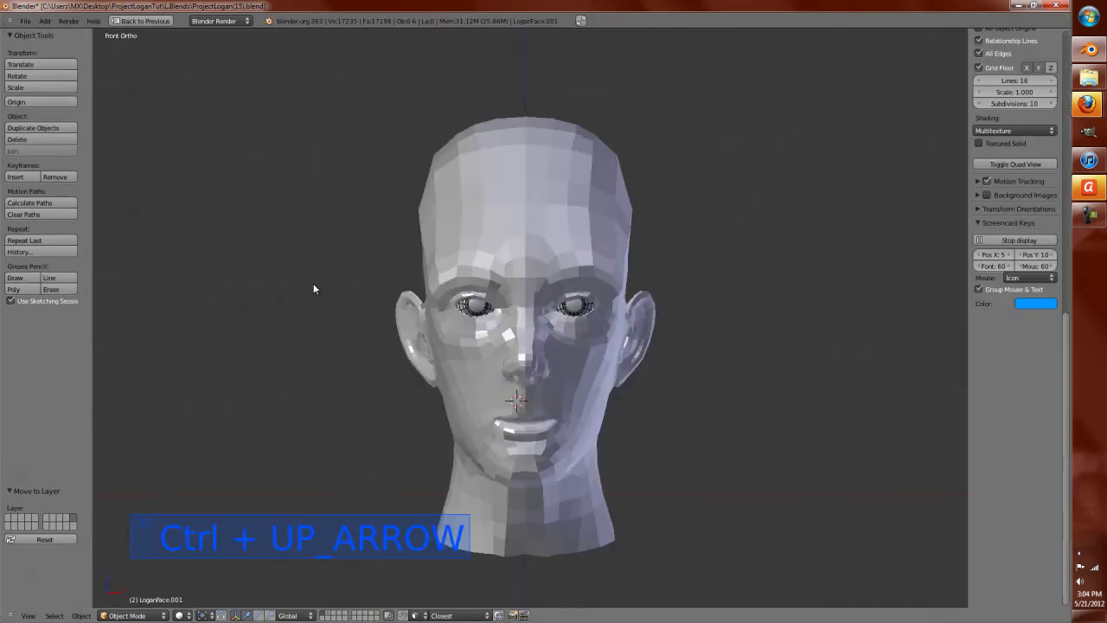
# Step: Return to mesh editing and reposition the vertex on the nose's side above the nostril wing along X and Z
pyautogui.scroll(6, 540, 332)
pyautogui.press('Tab')
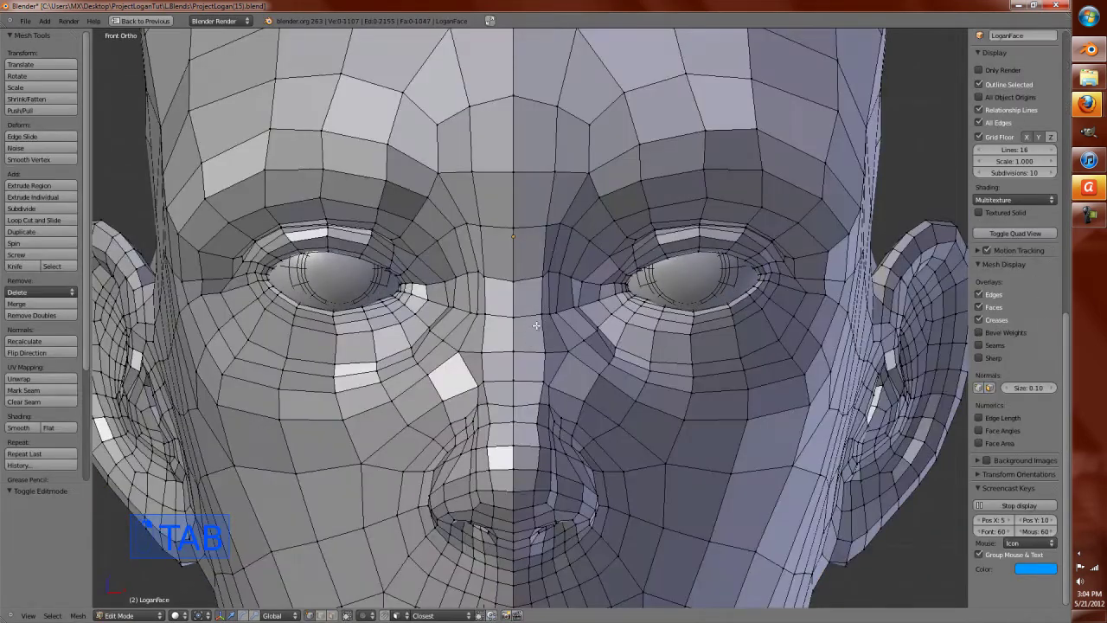
pyautogui.scroll(2, 547, 314)
pyautogui.moveTo(544, 332); pyautogui.dragTo(585, 330, button='middle')
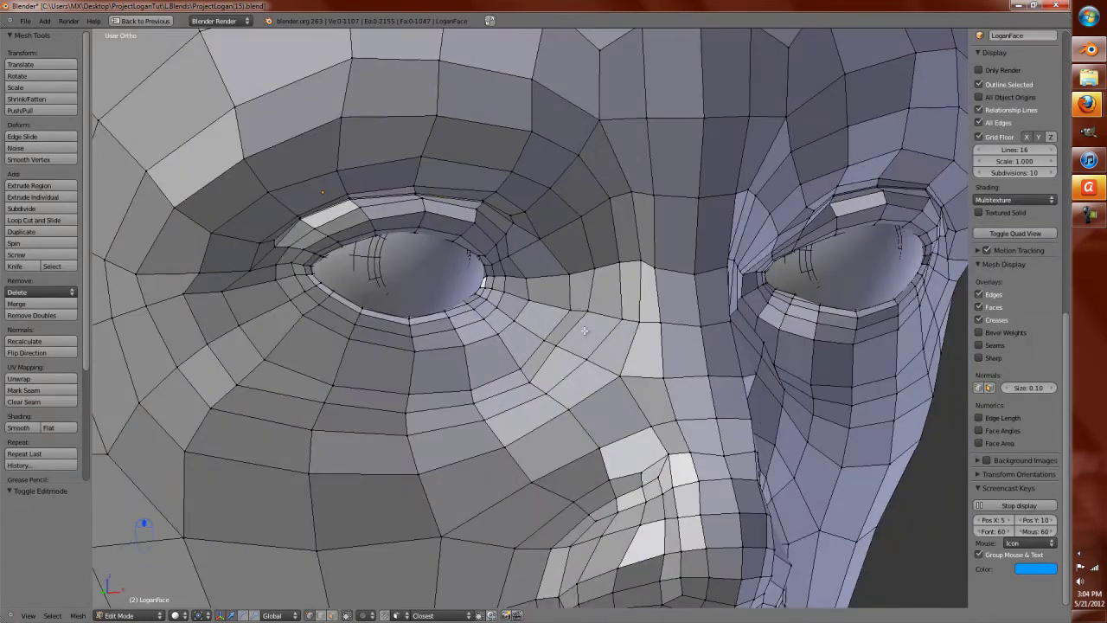
pyautogui.rightClick(672, 445)
pyautogui.press('g')
pyautogui.press('x')
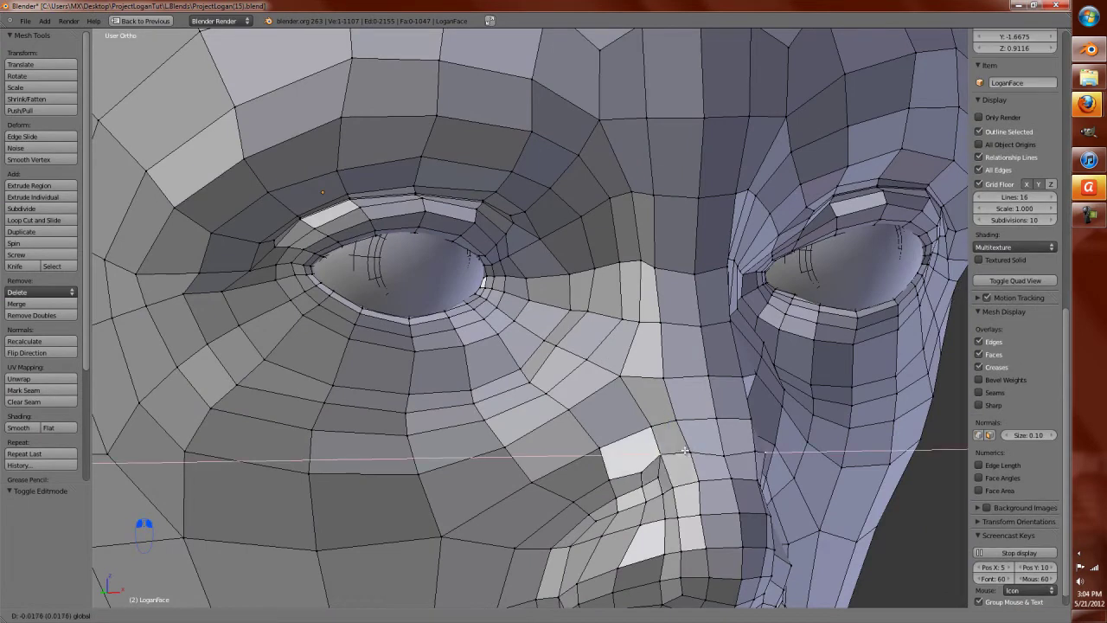
pyautogui.click(665, 450)
pyautogui.press('g')
pyautogui.press('z')
pyautogui.click(641, 434)
# Step: Examine the edge flow on the side of the nose using a loop cut preview and an edge loop selection
pyautogui.moveTo(642, 434); pyautogui.dragTo(536, 363, button='middle')
pyautogui.scroll(-2, 512, 362)
pyautogui.scroll(2, 512, 361)
pyautogui.hotkey('ctrl', 'r')
pyautogui.rightClick(496, 361)
pyautogui.press('a')
pyautogui.press('a')
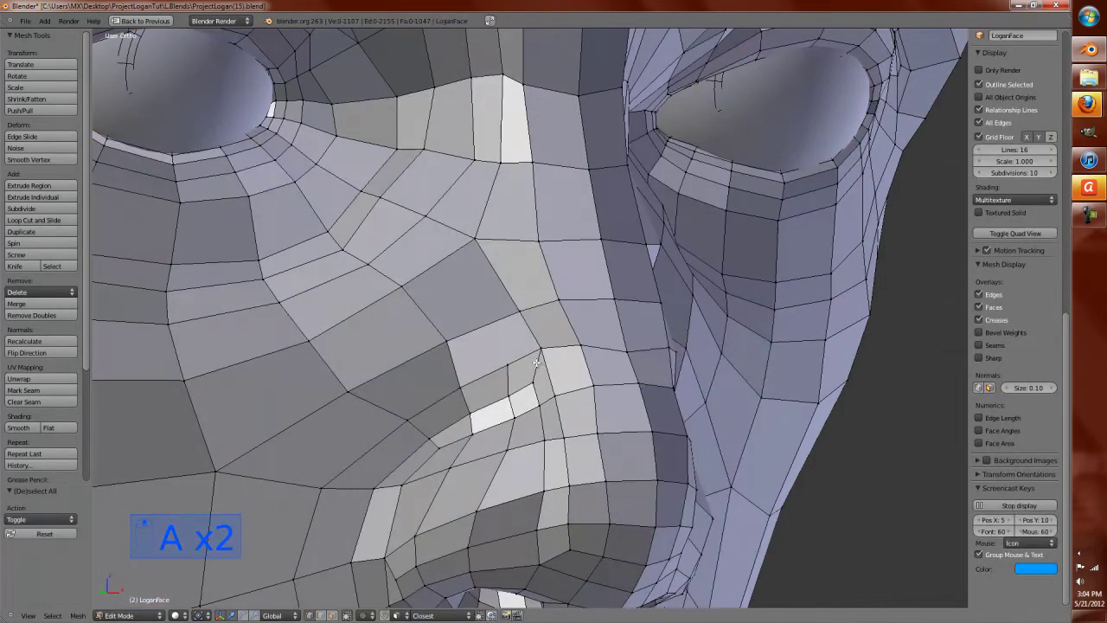
pyautogui.scroll(-3, 536, 364)
pyautogui.keyDown('alt'); pyautogui.rightClick(506, 426); pyautogui.keyUp('alt')
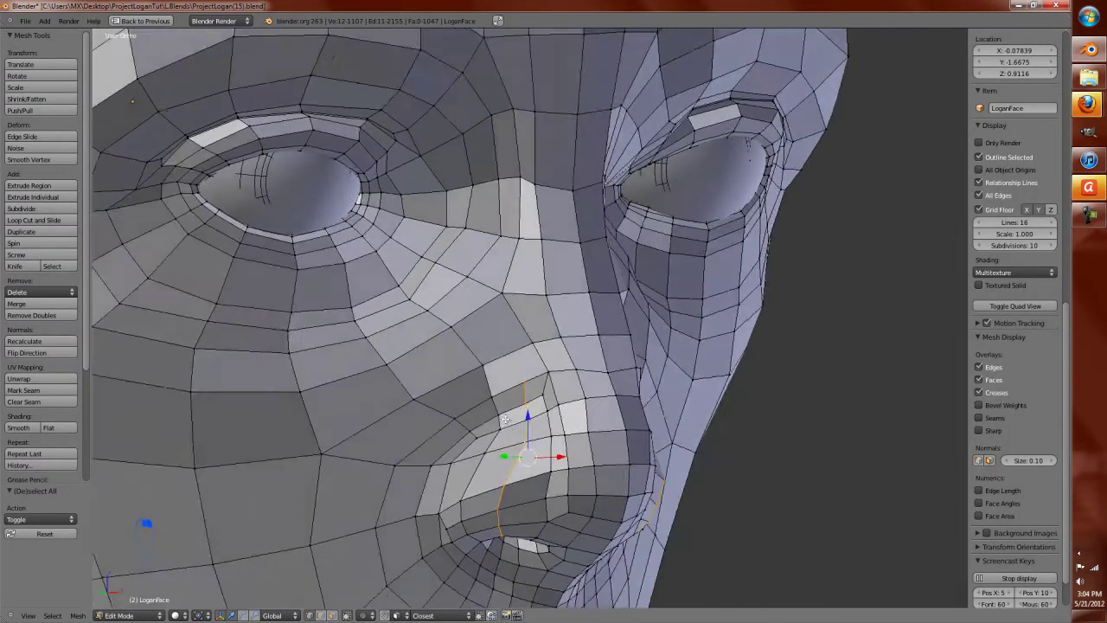
pyautogui.moveTo(507, 426); pyautogui.dragTo(513, 397, button='middle')
pyautogui.scroll(3, 515, 402)
pyautogui.press('a')
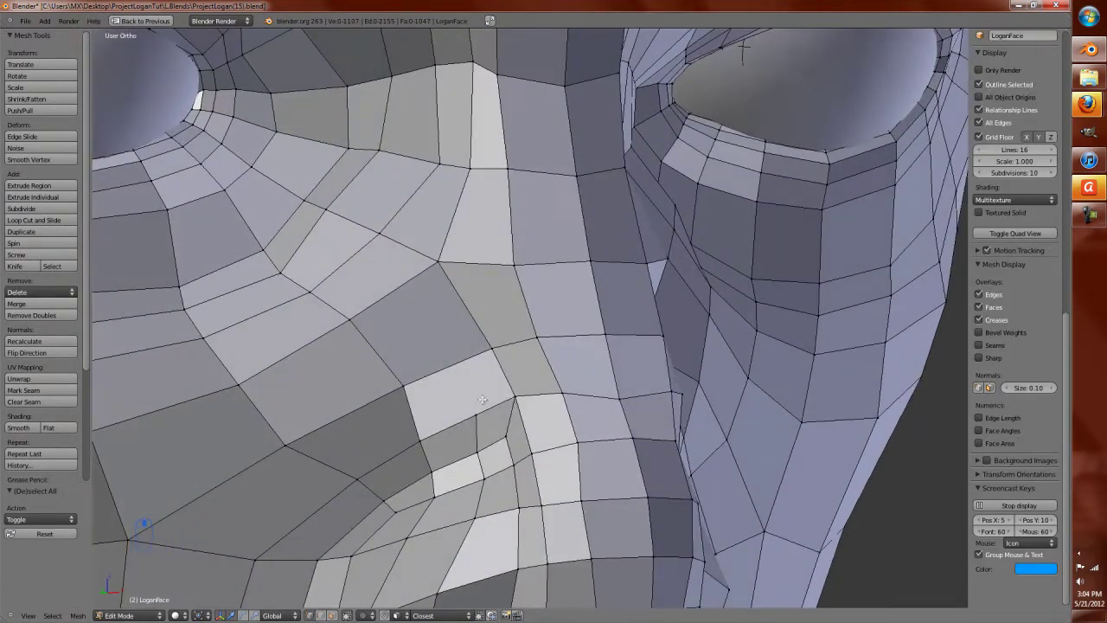
# Step: Knife-cut a new edge row from the nose's centre line across its side down to the nostril wing's upper vertex
pyautogui.press('k')
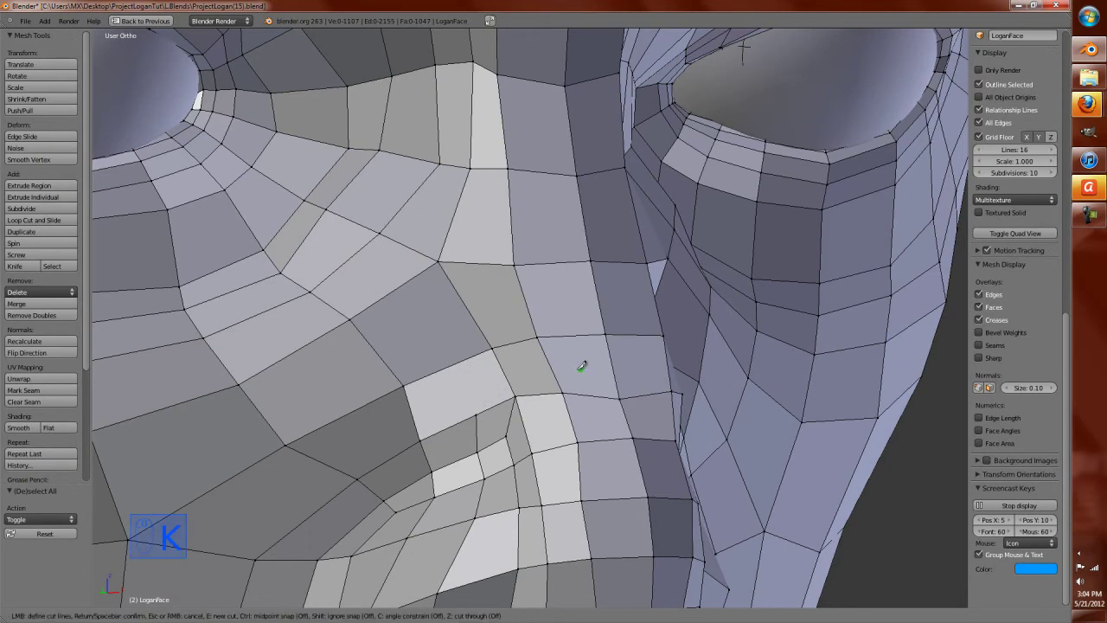
pyautogui.click(610, 358)
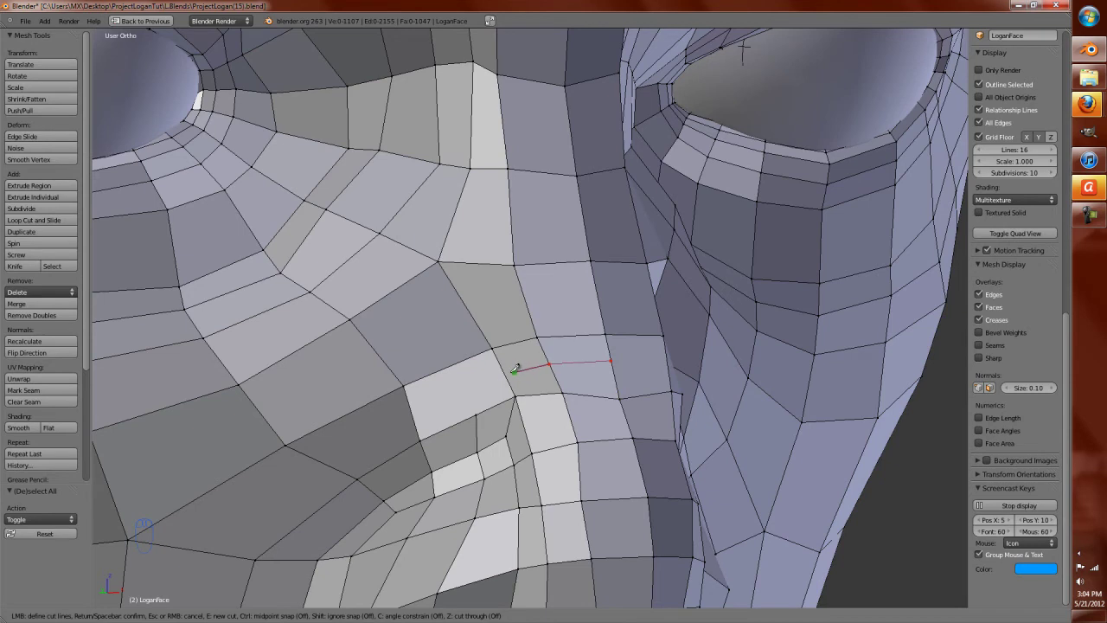
pyautogui.click(511, 368)
pyautogui.press('Return')
pyautogui.press('a')
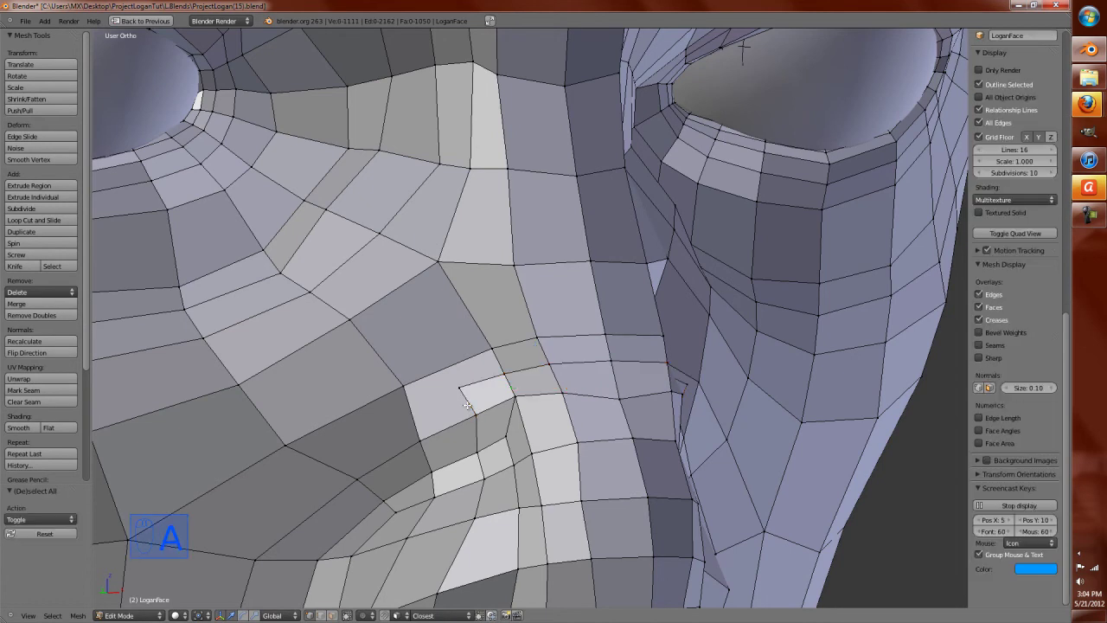
# Step: Knife-cut an edge from the new cut's outer bend to the neighbouring face corner on the cheek side
pyautogui.press('k')
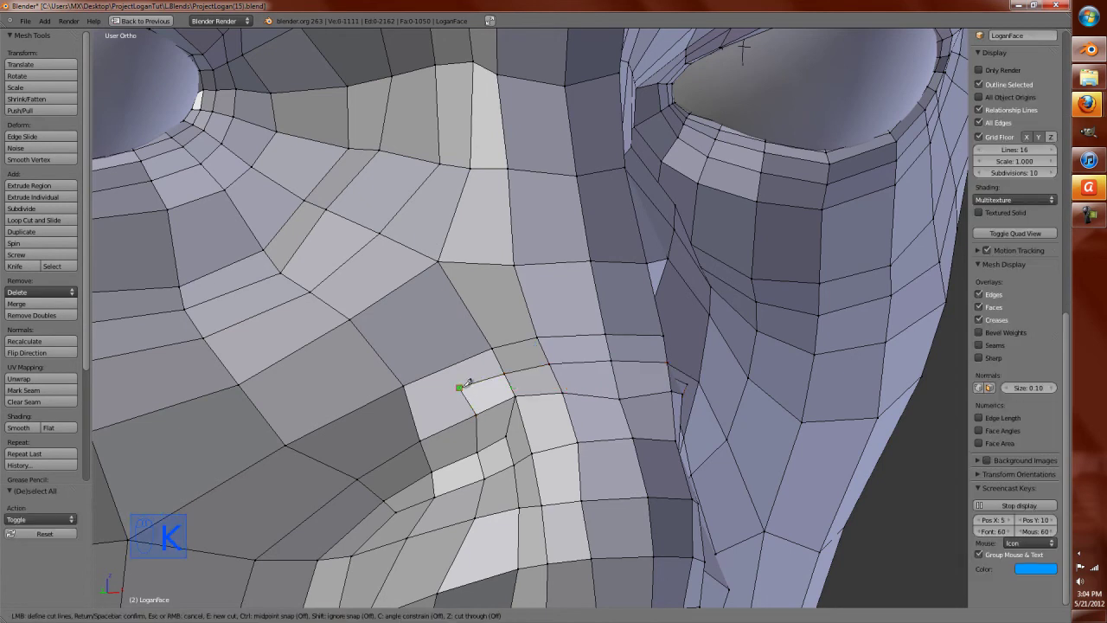
pyautogui.click(450, 385)
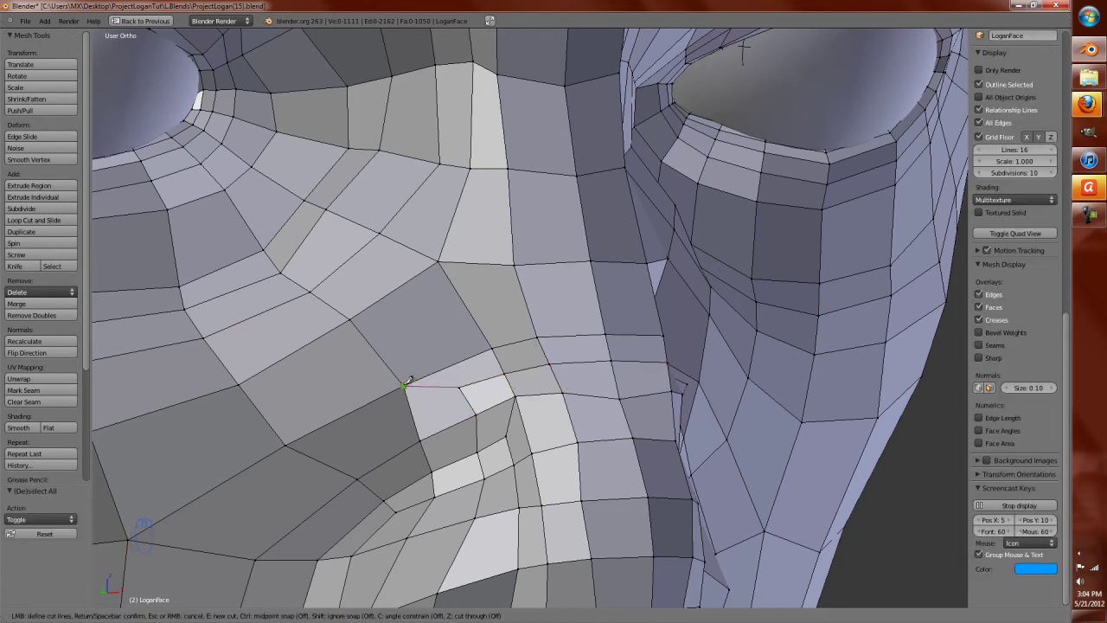
pyautogui.press('Return')
# Step: Switch to Sculpt Mode and smooth the newly cut faces on the side of the nose with the Smooth brush
pyautogui.press('Tab')
pyautogui.moveTo(521, 395); pyautogui.dragTo(383, 456, button='middle')
pyautogui.click(130, 615)
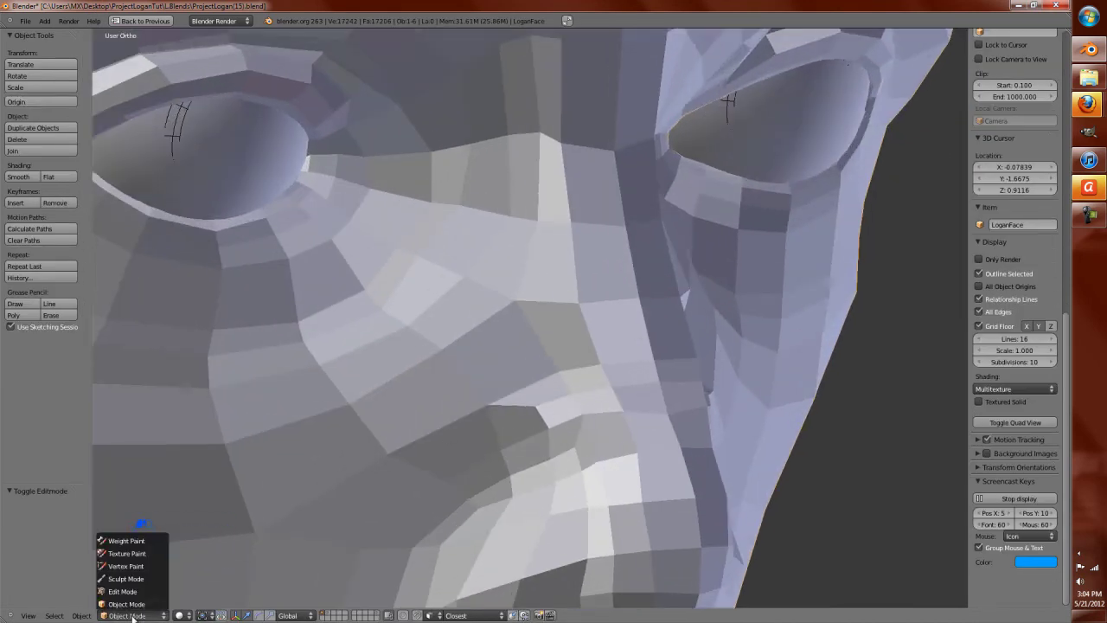
pyautogui.click(152, 576)
pyautogui.moveTo(490, 451); pyautogui.dragTo(532, 417)
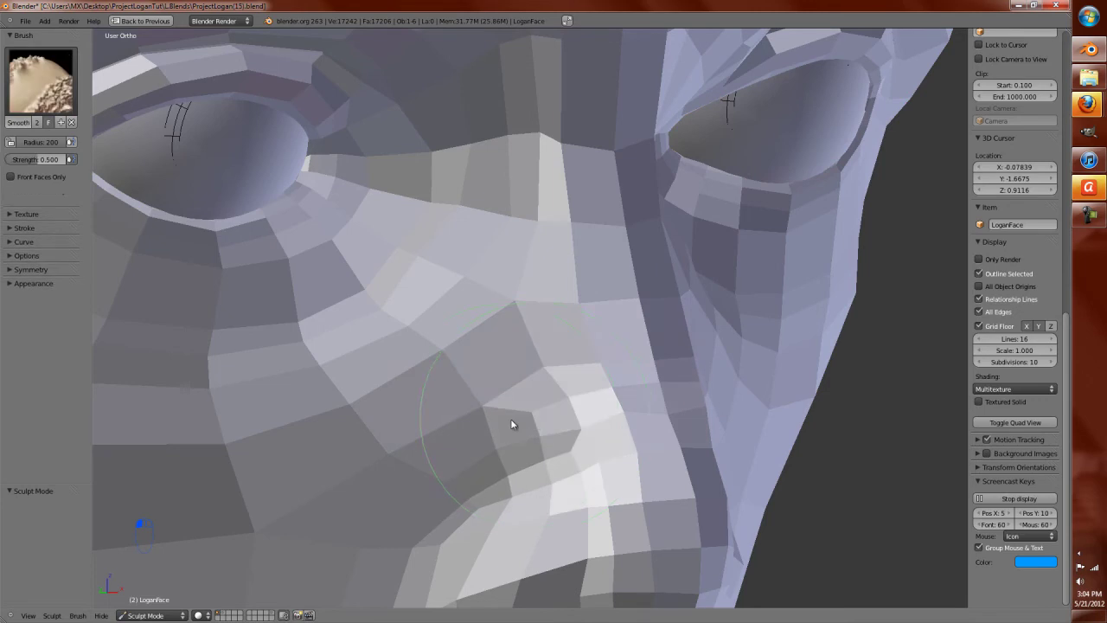
pyautogui.moveTo(503, 417); pyautogui.dragTo(465, 422, button='middle')
# Step: Return to mesh editing, shift the selected edge on the nose's side in front view and check the whole head
pyautogui.press('Tab')
pyautogui.scroll(4, 444, 417)
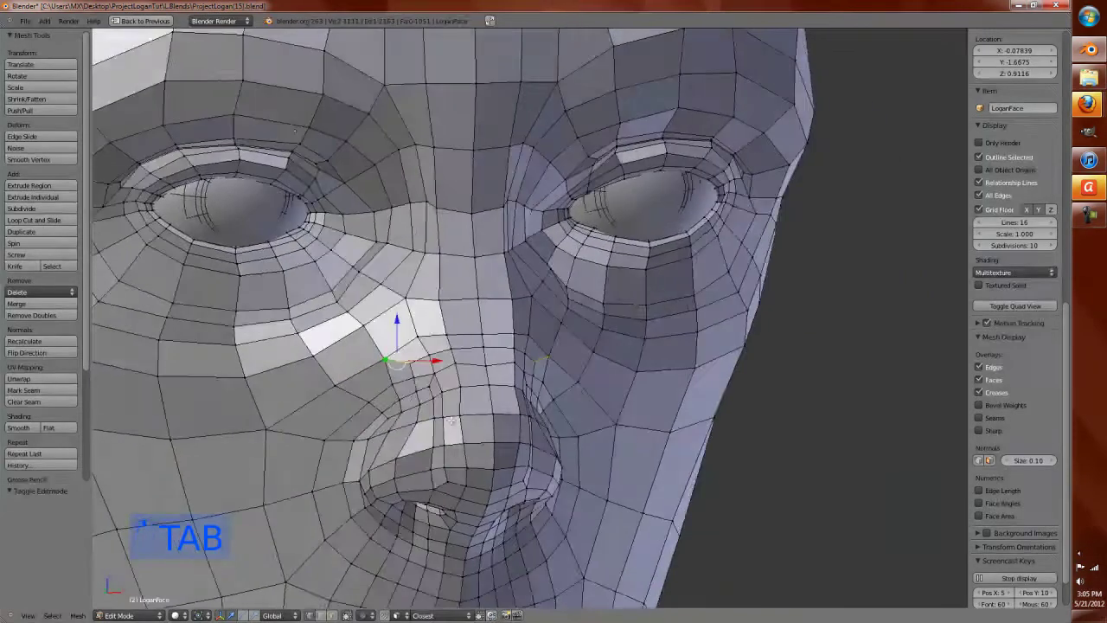
pyautogui.press('KP_1')
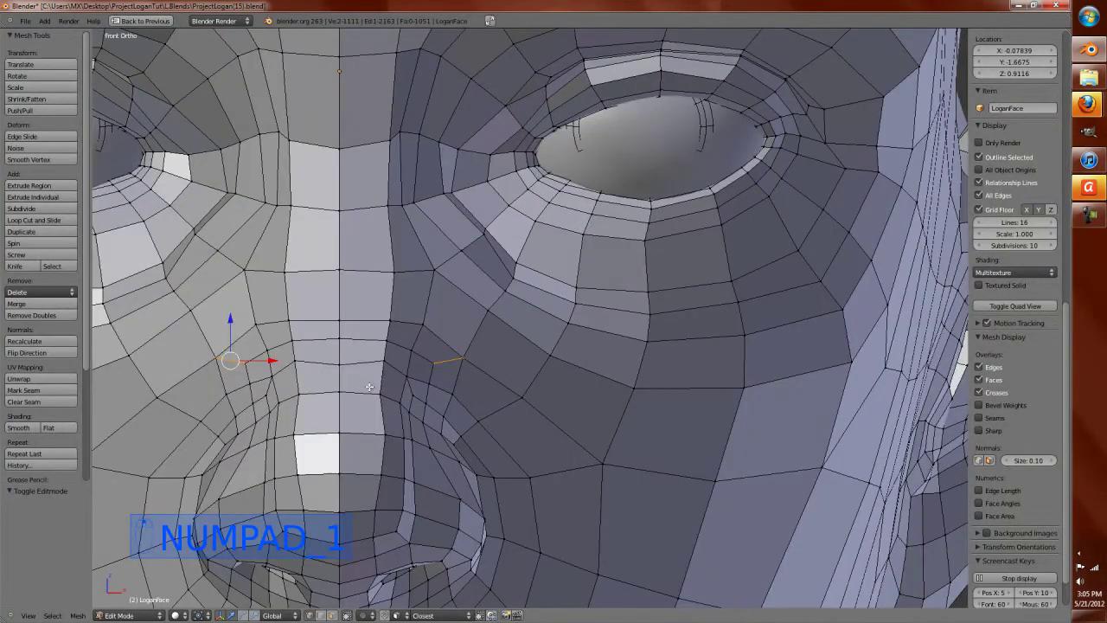
pyautogui.press('g')
pyautogui.click(324, 378)
pyautogui.press('Tab')
pyautogui.scroll(-5, 371, 378)
pyautogui.moveTo(426, 378)
pyautogui.mouseDown(button='middle')
pyautogui.moveTo(474, 403)
pyautogui.moveTo(448, 399)
pyautogui.moveTo(516, 378)
pyautogui.mouseUp(button='middle')
pyautogui.press('Tab')
pyautogui.scroll(4, 448, 404)
pyautogui.moveTo(639, 407); pyautogui.dragTo(535, 176, button='middle')
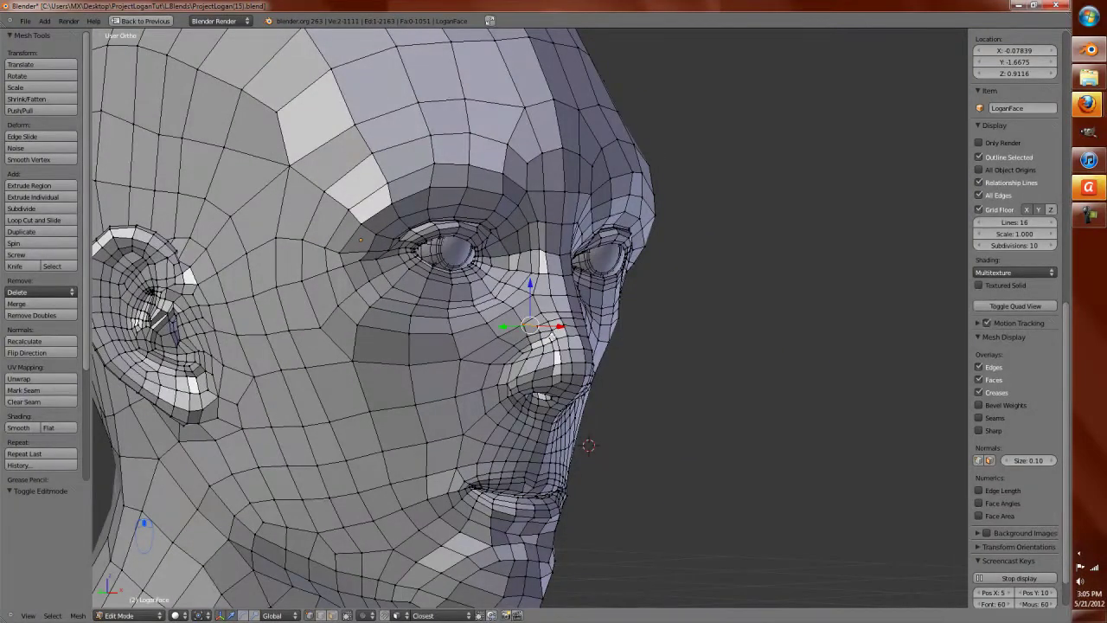
pyautogui.scroll(-4, 404, 414)
pyautogui.click(1100, 219)
pyautogui.click(1095, 216)
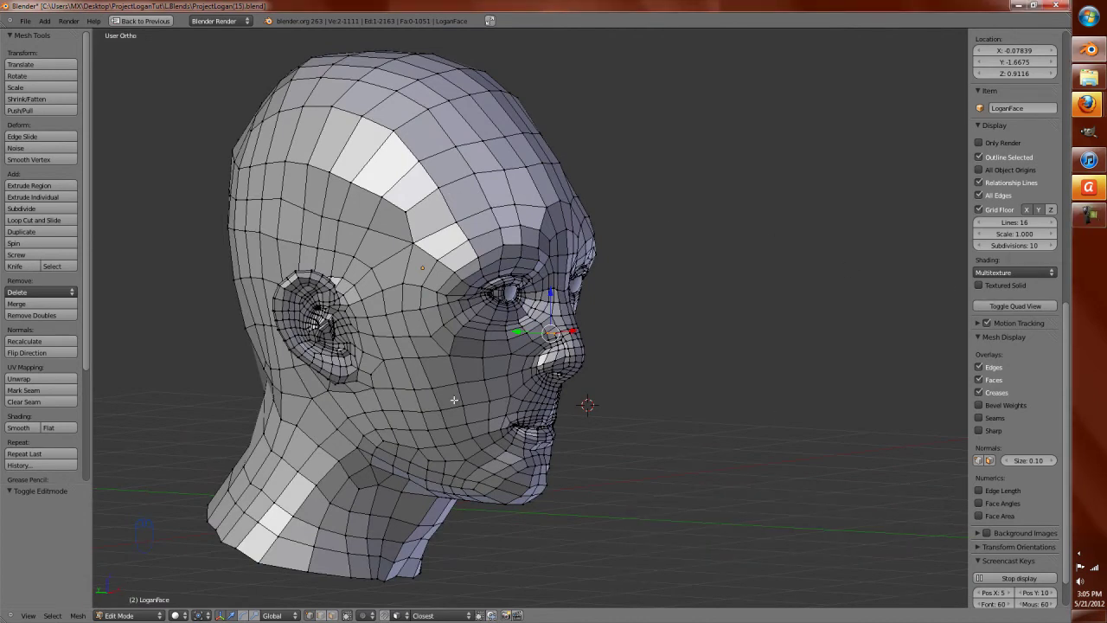
pyautogui.click(1089, 216)
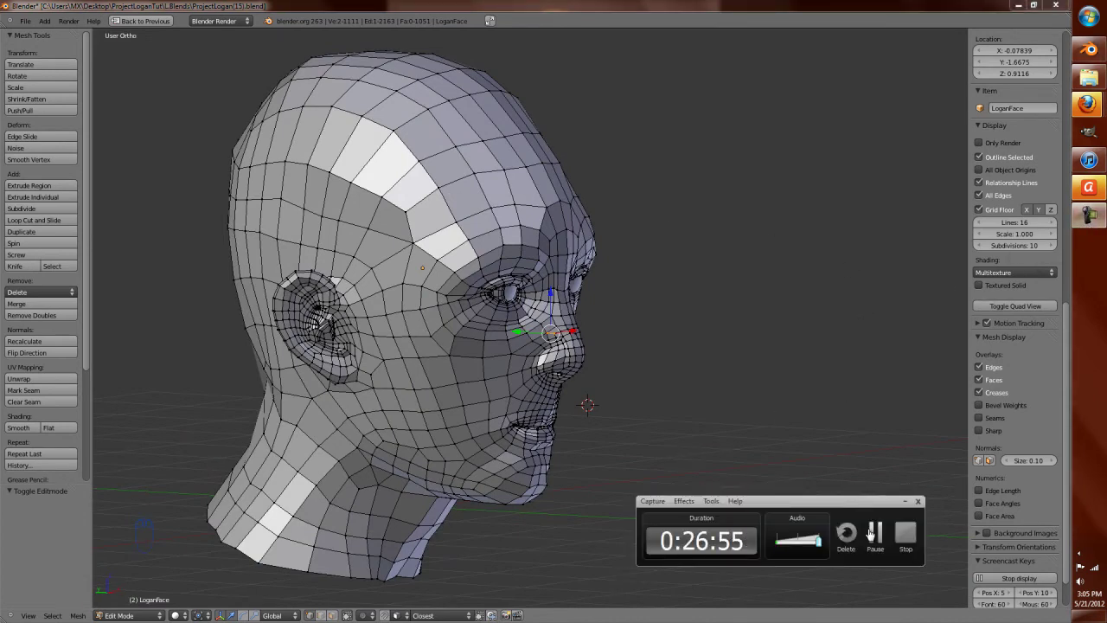
pyautogui.click(877, 522)
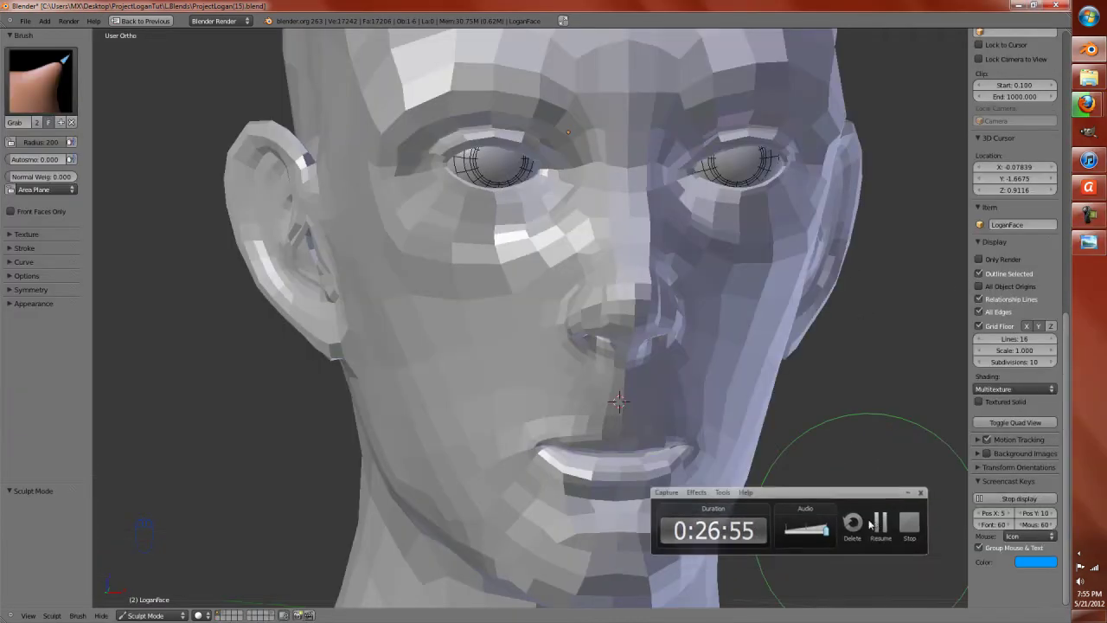
# Step: Inspect the head from the front and at an angle, and return to mesh editing near the cheek
pyautogui.click(563, 23)
pyautogui.scroll(-3, 597, 372)
pyautogui.scroll(3, 627, 370)
pyautogui.moveTo(598, 372); pyautogui.dragTo(657, 289, button='middle')
pyautogui.scroll(-3, 591, 384)
pyautogui.press('KP_1')
pyautogui.scroll(5, 590, 385)
pyautogui.scroll(-2, 610, 321)
pyautogui.moveTo(610, 321)
pyautogui.mouseDown(button='middle')
pyautogui.moveTo(616, 400)
pyautogui.moveTo(640, 424)
pyautogui.moveTo(666, 409)
pyautogui.moveTo(571, 516)
pyautogui.mouseUp(button='middle')
pyautogui.press('Tab')
pyautogui.scroll(2, 640, 424)
pyautogui.scroll(-1, 666, 409)
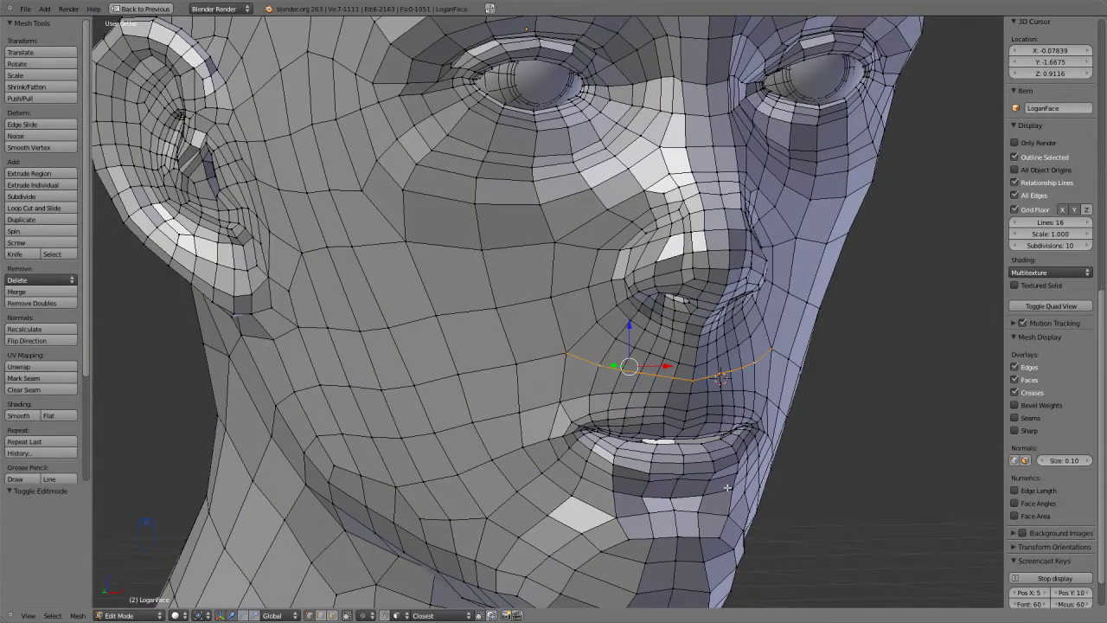
# Step: Merge two neighbouring vertices on the cheek beside the mouth corner at their center
pyautogui.rightClick(561, 357)
pyautogui.moveTo(561, 357); pyautogui.dragTo(572, 355, button='middle')
pyautogui.scroll(2, 577, 355)
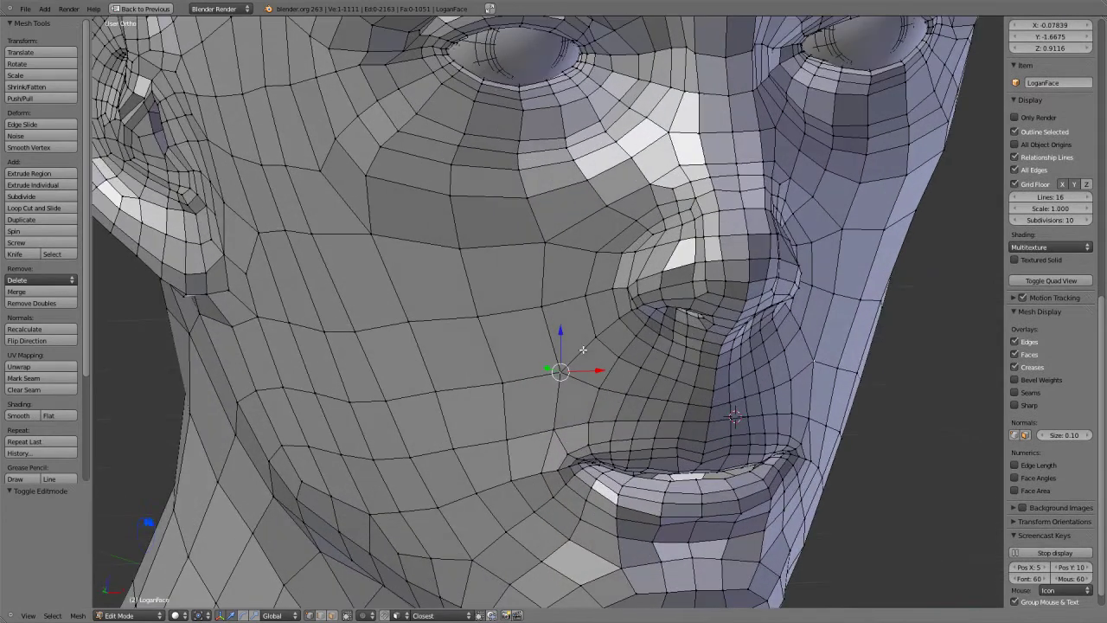
pyautogui.hotkey('ctrl', 'r')
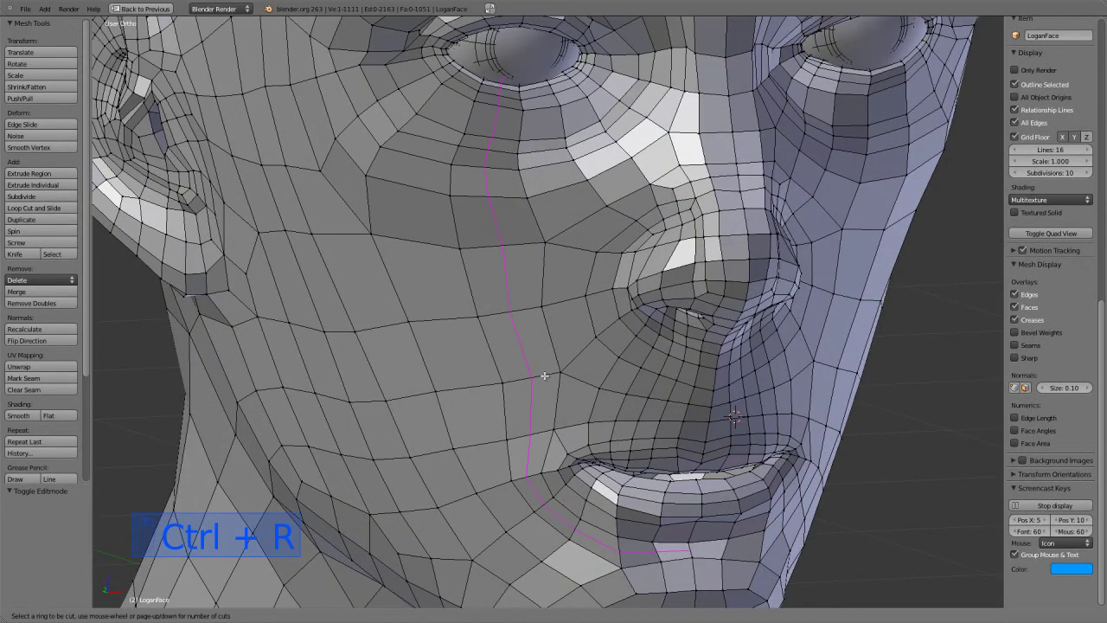
pyautogui.rightClick(544, 375)
pyautogui.keyDown('shift'); pyautogui.rightClick(504, 385); pyautogui.keyUp('shift')
pyautogui.hotkey('alt', 'm')
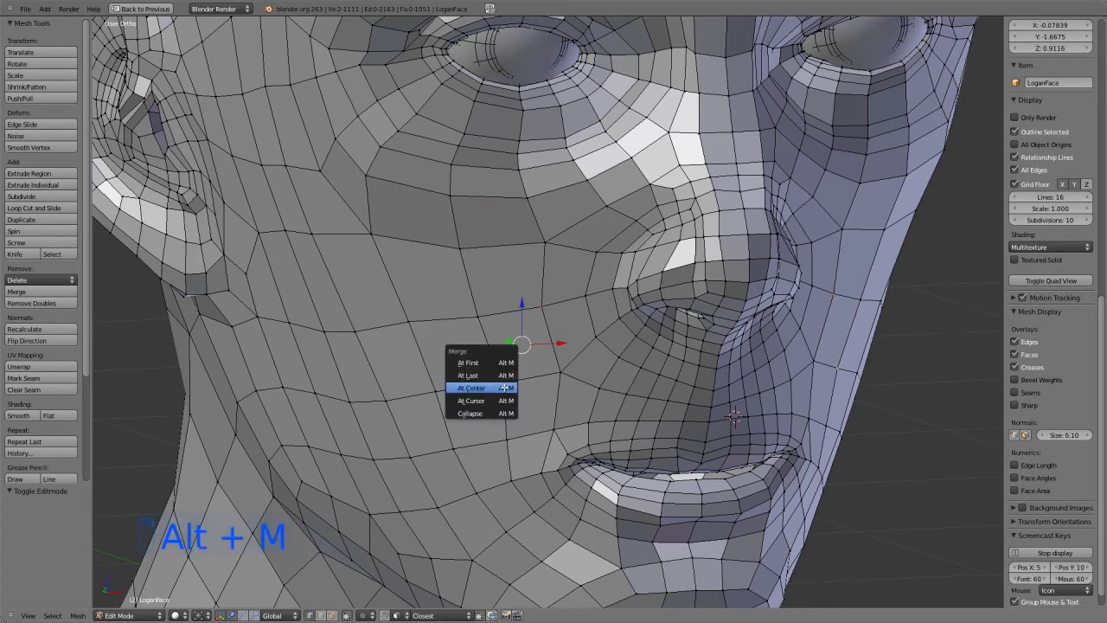
pyautogui.click(493, 407)
pyautogui.hotkey('ctrl', 'r')
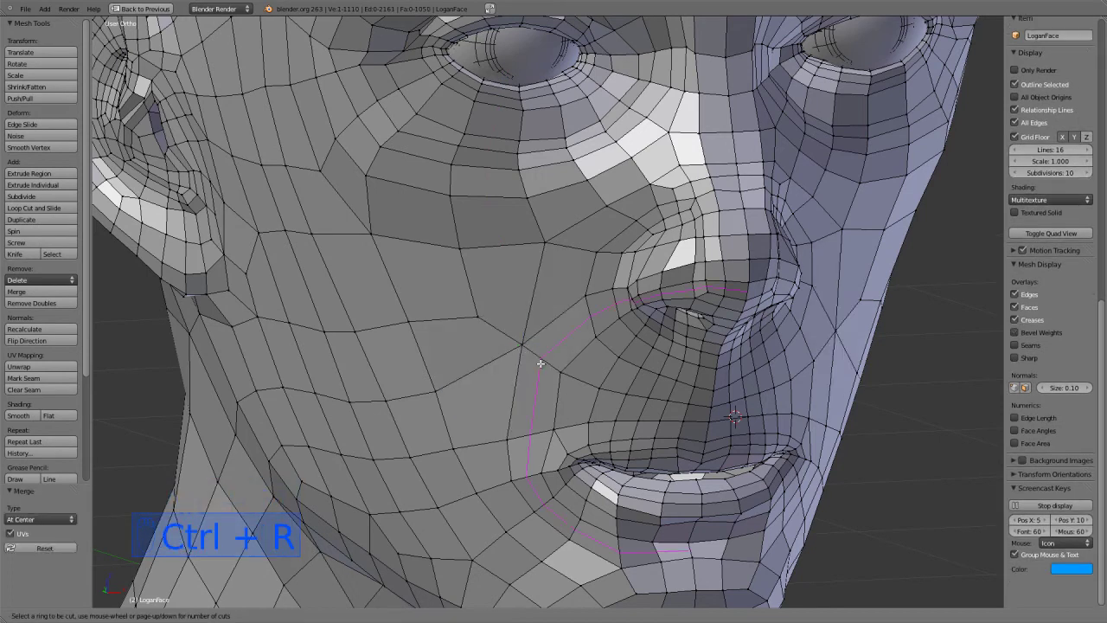
pyautogui.scroll(1, 540, 363)
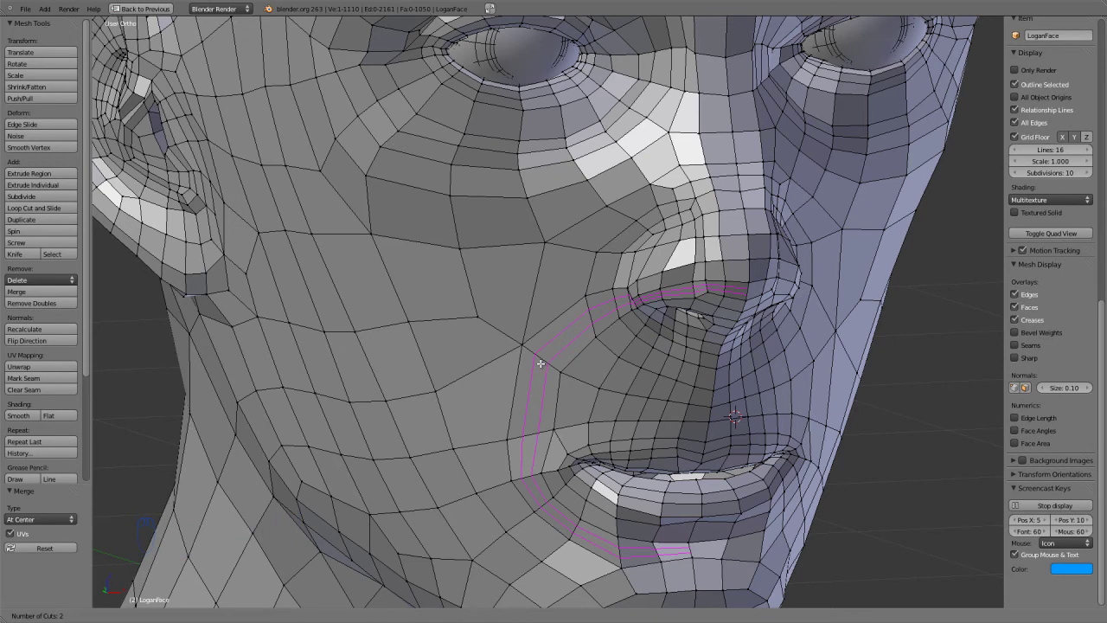
pyautogui.rightClick(540, 363)
# Step: Delete the cheek vertex up and outward from the merged one, together with its surrounding faces
pyautogui.rightClick(474, 316)
pyautogui.press('x')
pyautogui.click(472, 318)
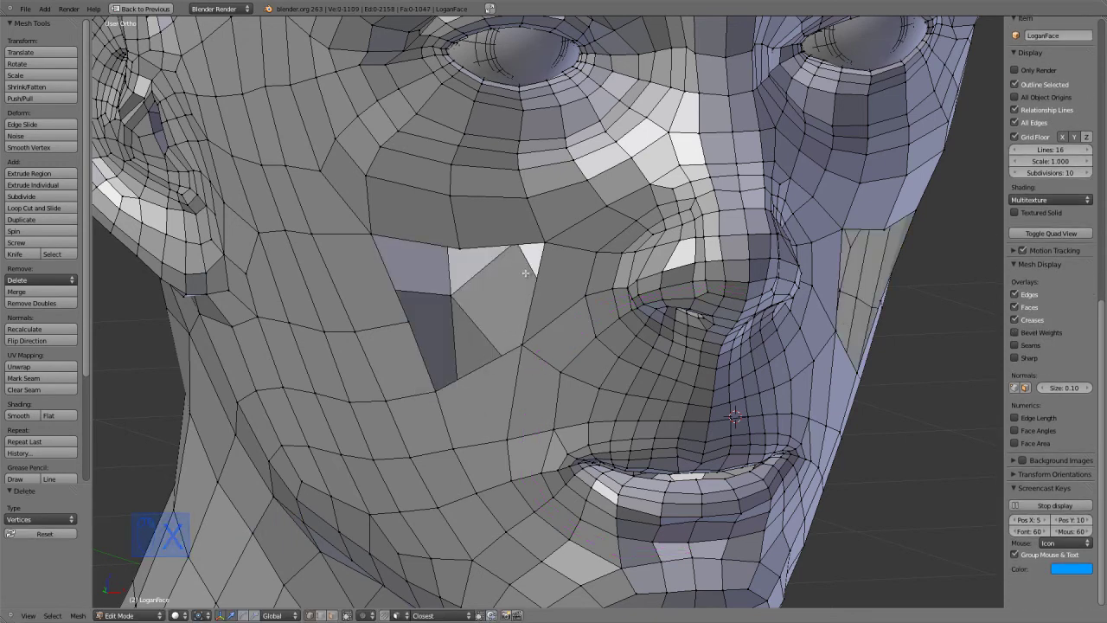
# Step: Try to rip the merged vertex at the cheek hole's lower corner, and undo the rip
pyautogui.rightClick(521, 344)
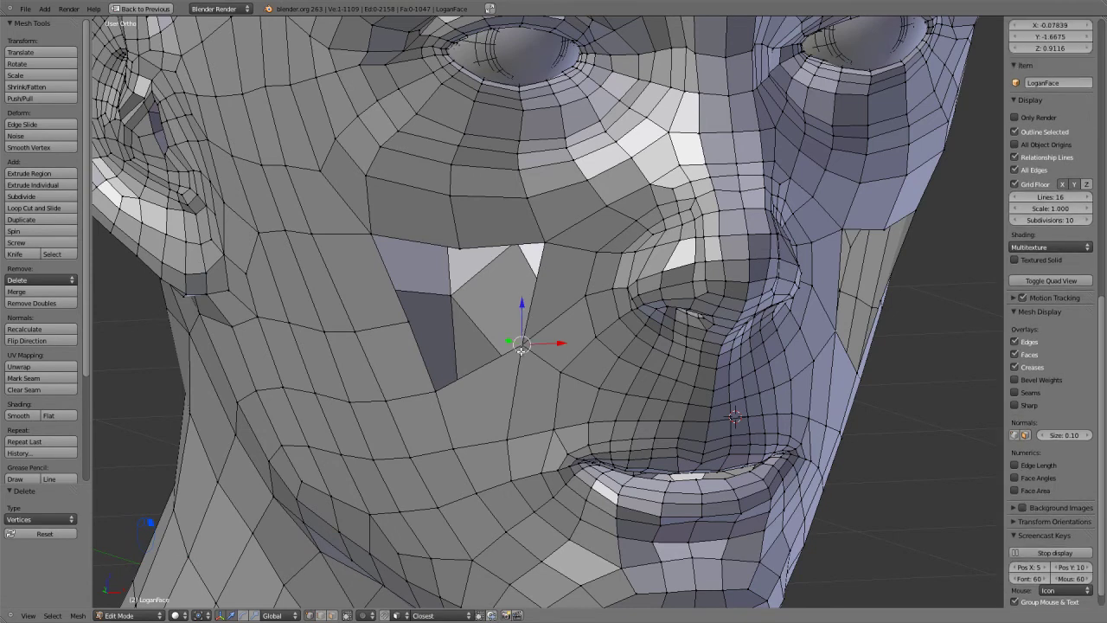
pyautogui.press('v')
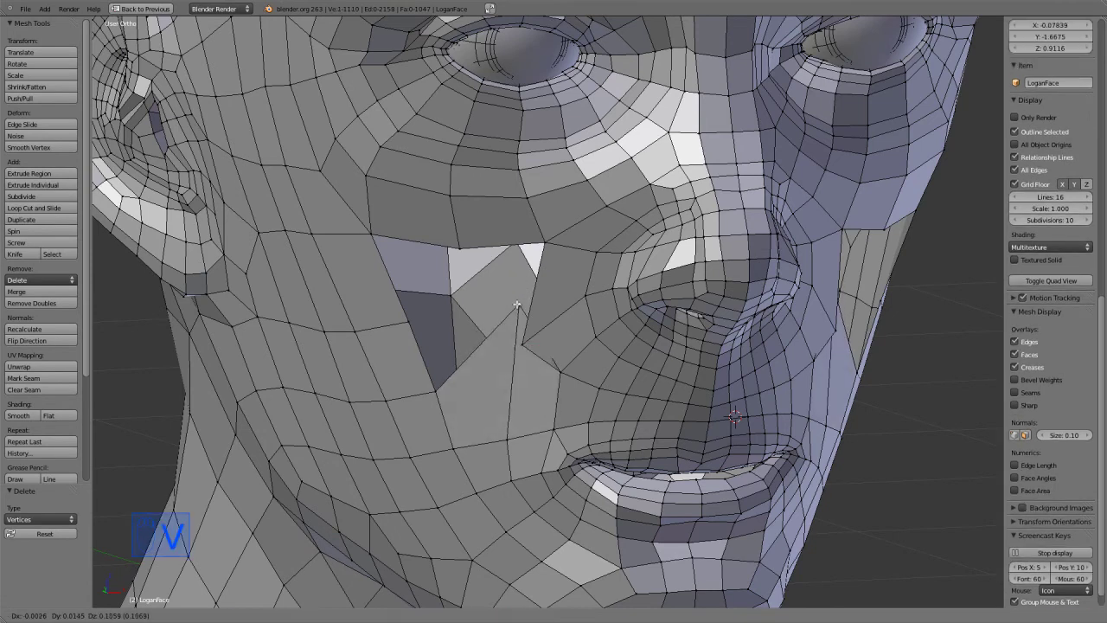
pyautogui.rightClick(518, 304)
pyautogui.hotkey('ctrl', 'z')
pyautogui.hotkey('ctrl', 'z')
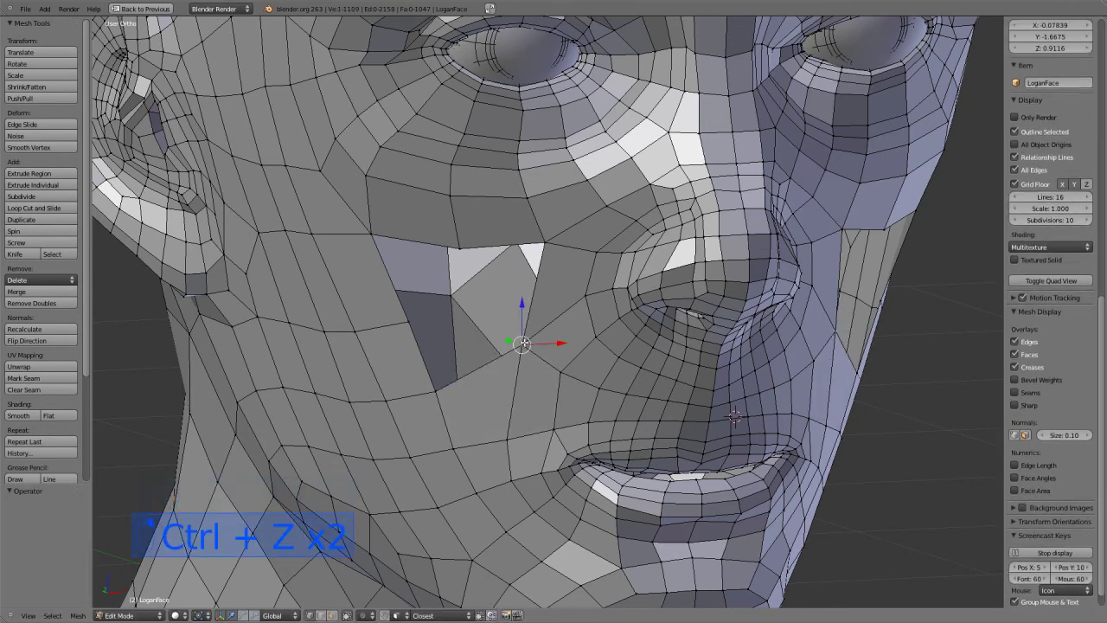
# Step: Rip the vertex at the cheek hole's nose-side corner and pull the ripped vertex up toward the eye
pyautogui.press('v')
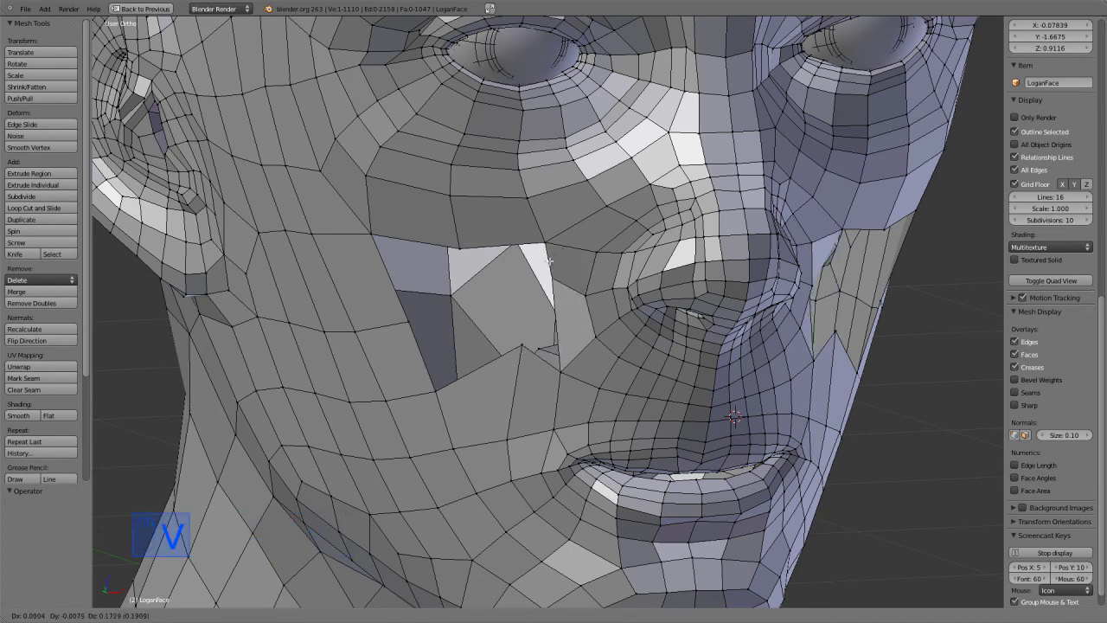
pyautogui.rightClick(532, 273)
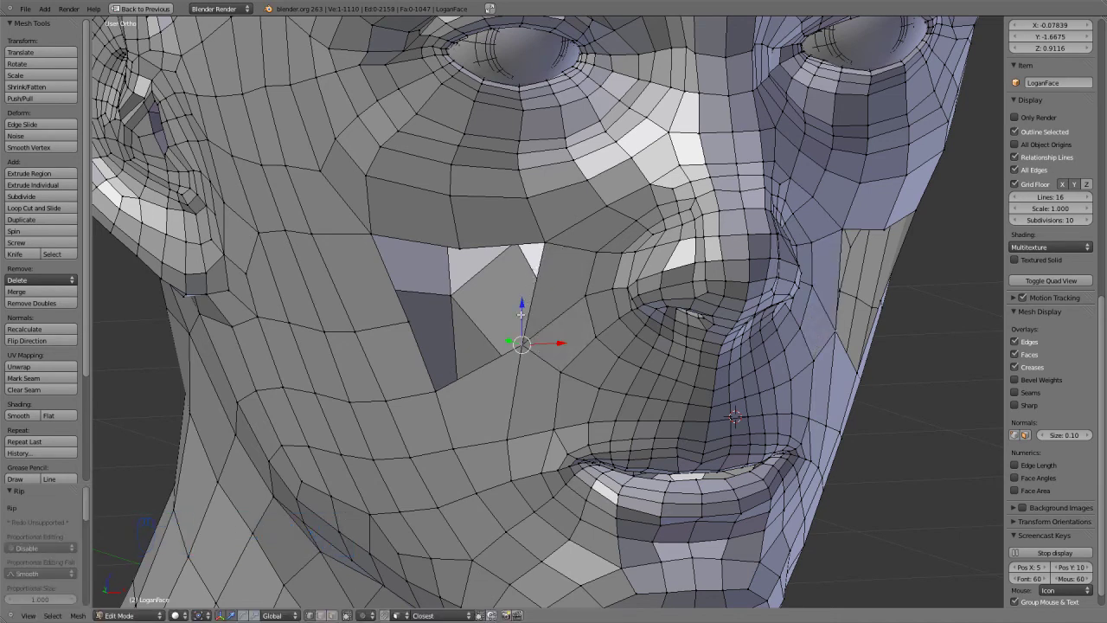
pyautogui.press('v')
pyautogui.click(533, 247)
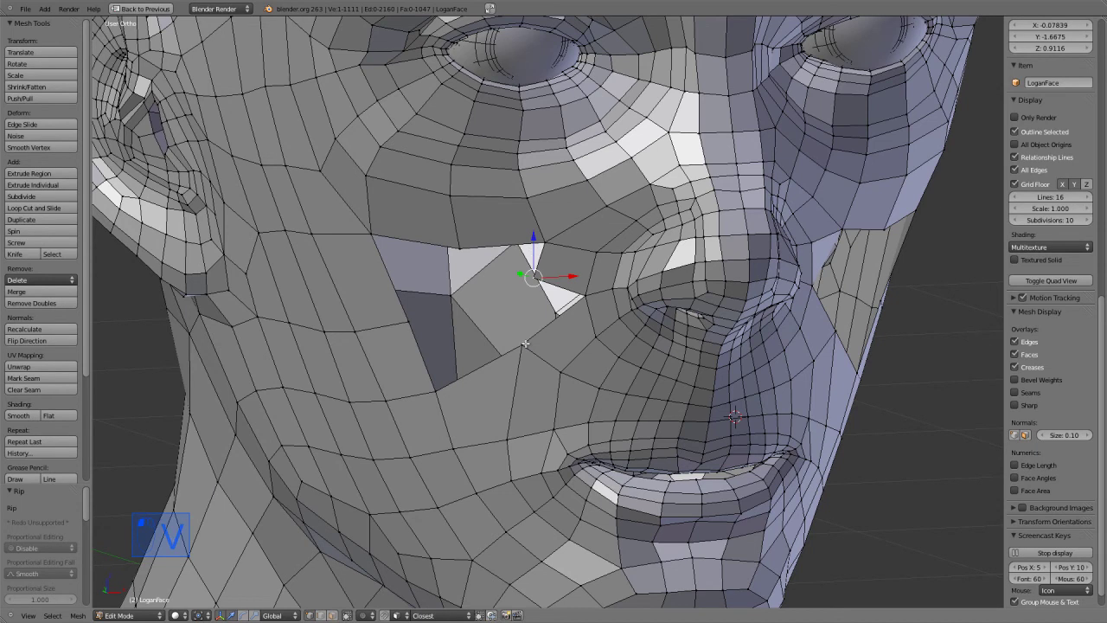
# Step: Merge the overlapping vertices left at the cheek hole's lower corner at their center
pyautogui.moveTo(519, 329)
pyautogui.mouseDown(button='middle')
pyautogui.moveTo(606, 391)
pyautogui.moveTo(583, 388)
pyautogui.mouseUp(button='middle')
pyautogui.press('z')
pyautogui.press('z')
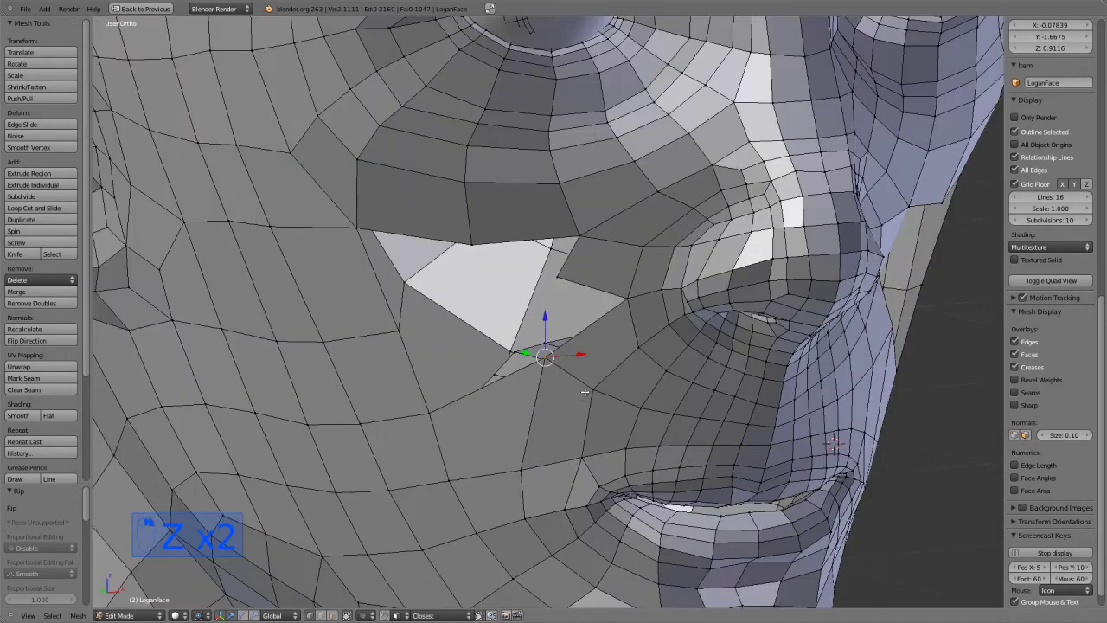
pyautogui.hotkey('alt', 'm')
pyautogui.click(584, 391)
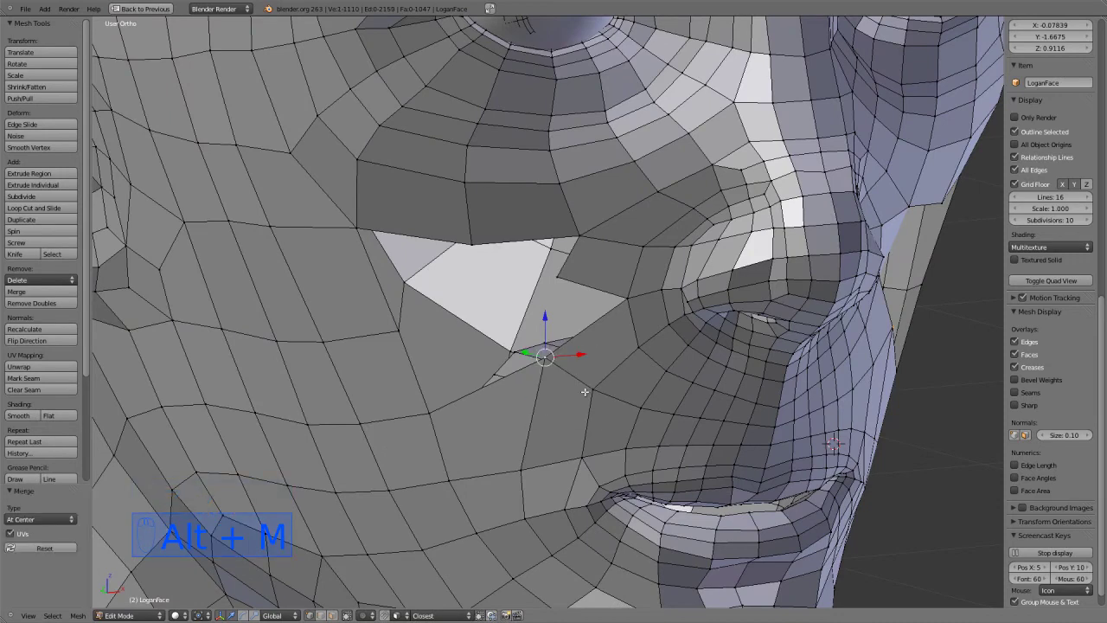
# Step: Reposition the merged vertex in front view, lowering the hole's corner toward the mouth in several small moves
pyautogui.press('KP_1')
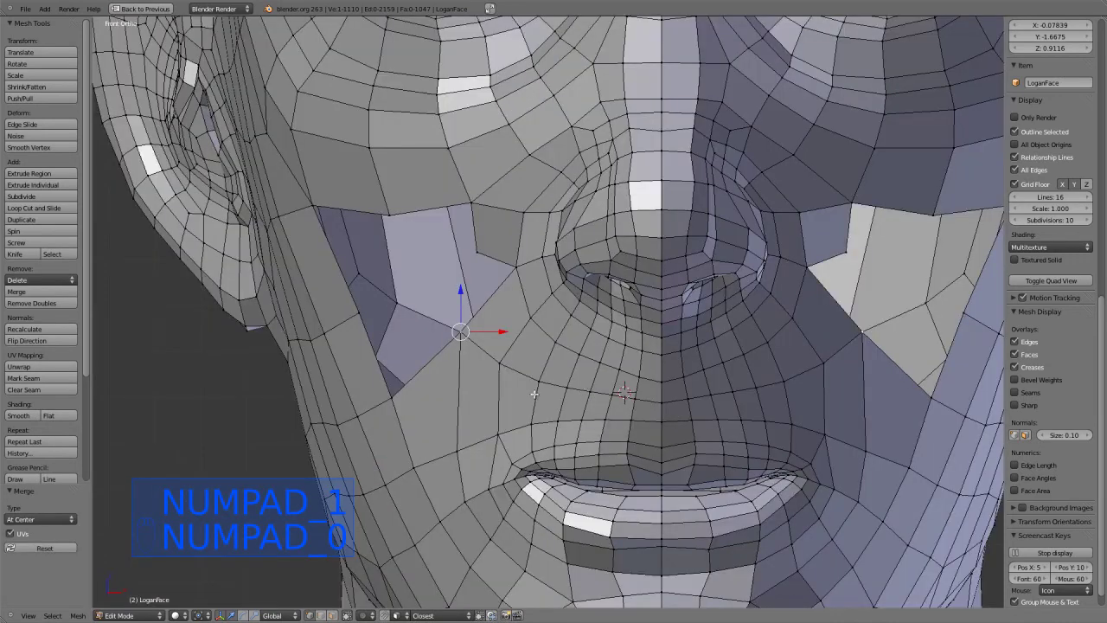
pyautogui.press('f')
pyautogui.press('g')
pyautogui.click(495, 373)
pyautogui.press('g')
pyautogui.click(510, 372)
pyautogui.press('g')
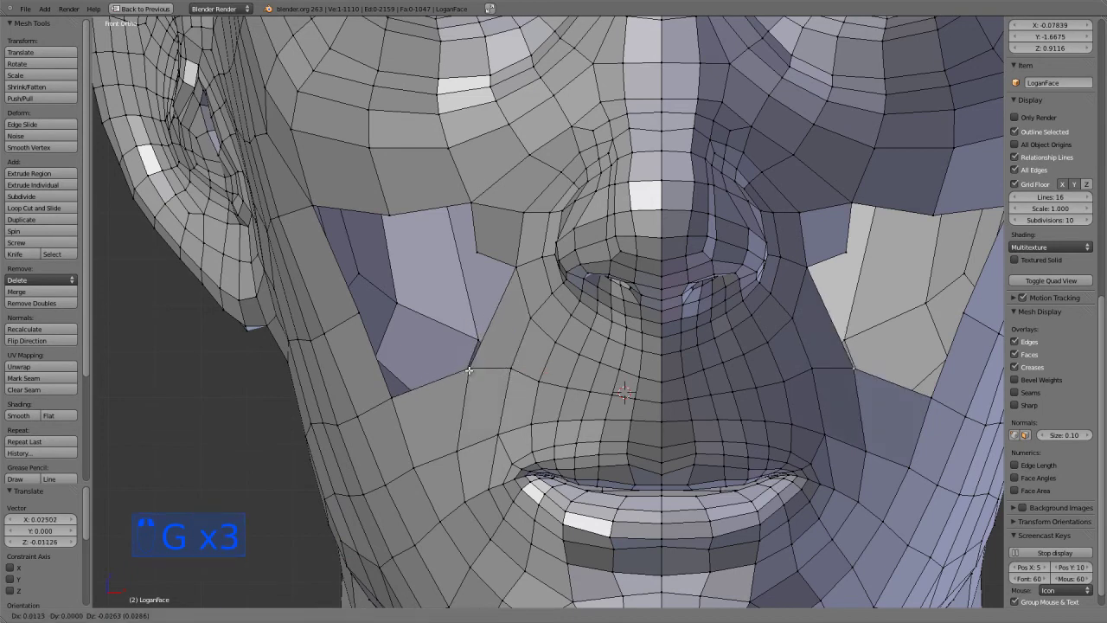
pyautogui.click(468, 370)
pyautogui.scroll(-2, 468, 370)
pyautogui.moveTo(468, 370); pyautogui.dragTo(603, 340, button='middle')
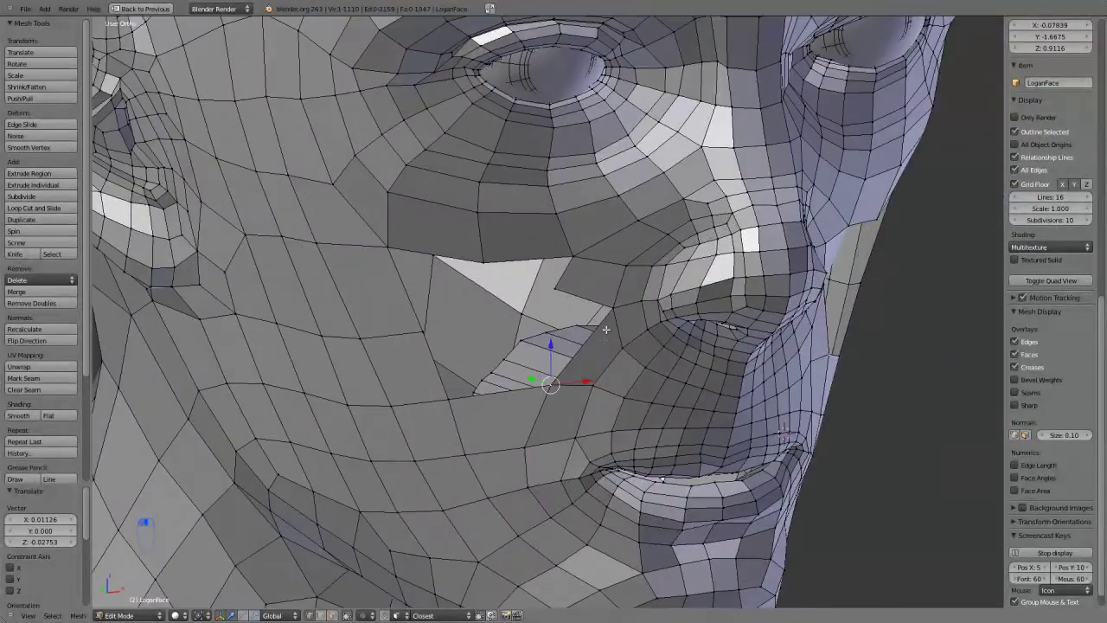
# Step: Move the ripped vertex on the hole's nose side outward and slightly down in front view
pyautogui.rightClick(564, 294)
pyautogui.moveTo(564, 294); pyautogui.dragTo(549, 288, button='middle')
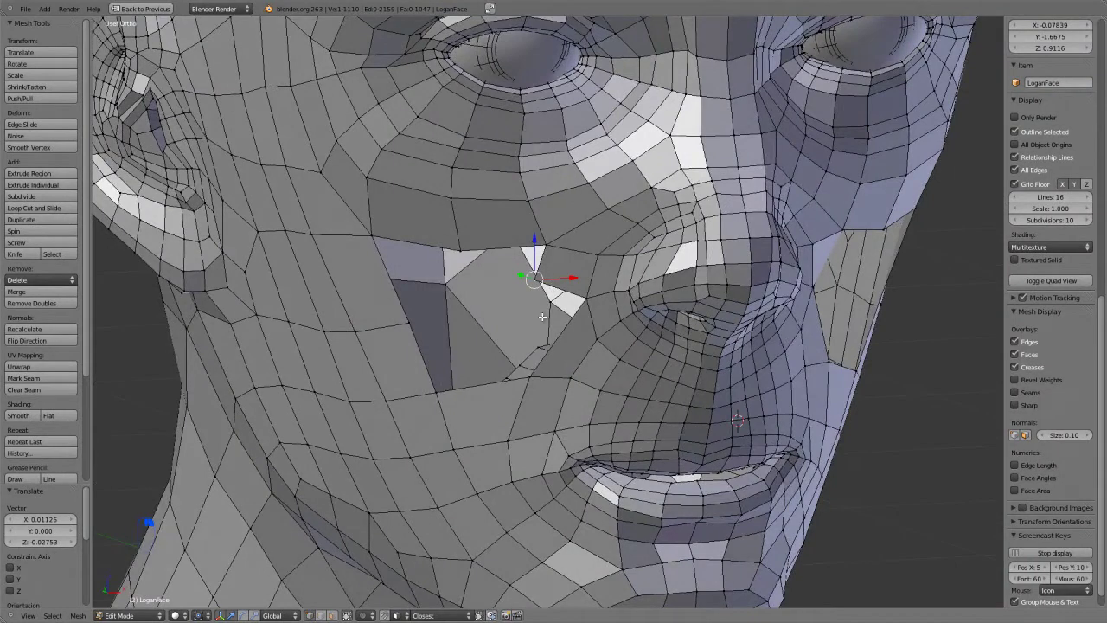
pyautogui.press('KP_1')
pyautogui.press('g')
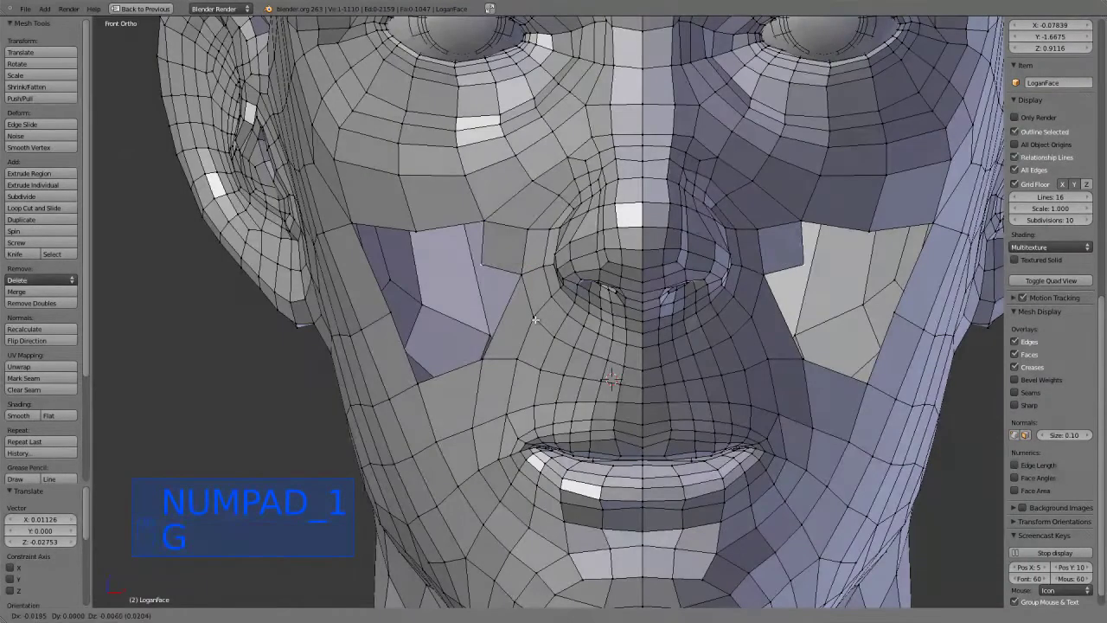
pyautogui.click(531, 322)
# Step: Add a loop cut from the cheek hole's lower edge down around the mouth and across the chin
pyautogui.moveTo(527, 325); pyautogui.dragTo(497, 391, button='middle')
pyautogui.hotkey('ctrl', 'r')
pyautogui.click(503, 379)
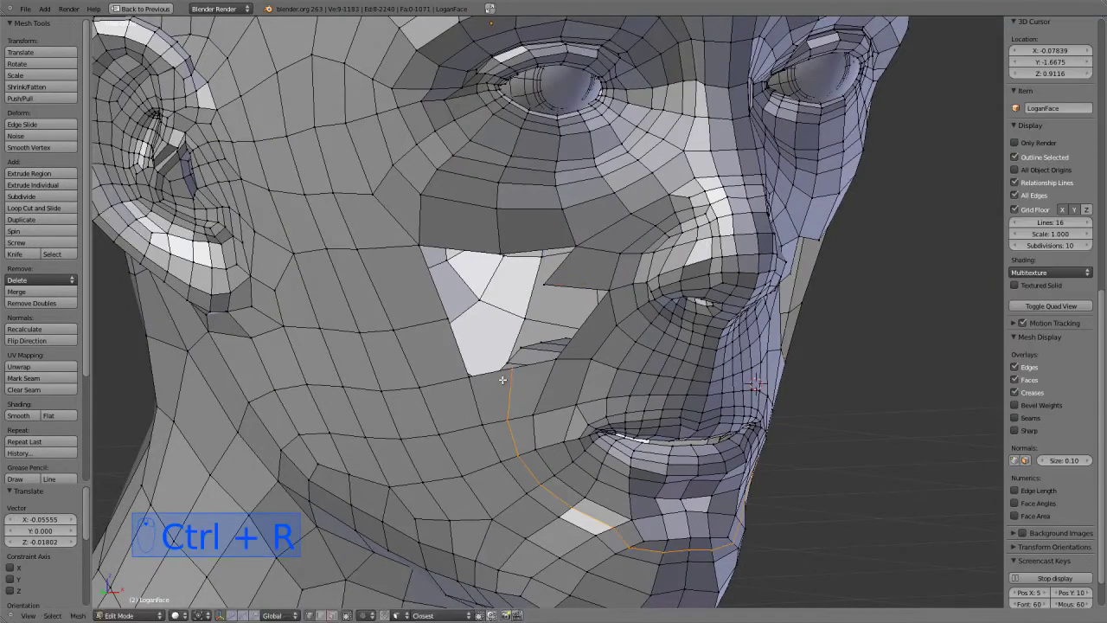
pyautogui.click(504, 365)
# Step: Fill a four-sided face along the hole's nose side, between the ripped vertex and the new loop
pyautogui.keyDown('shift'); pyautogui.rightClick(545, 284); pyautogui.keyUp('shift')
pyautogui.keyDown('shift'); pyautogui.rightClick(600, 294); pyautogui.keyUp('shift')
pyautogui.moveTo(556, 360); pyautogui.dragTo(537, 394, button='middle')
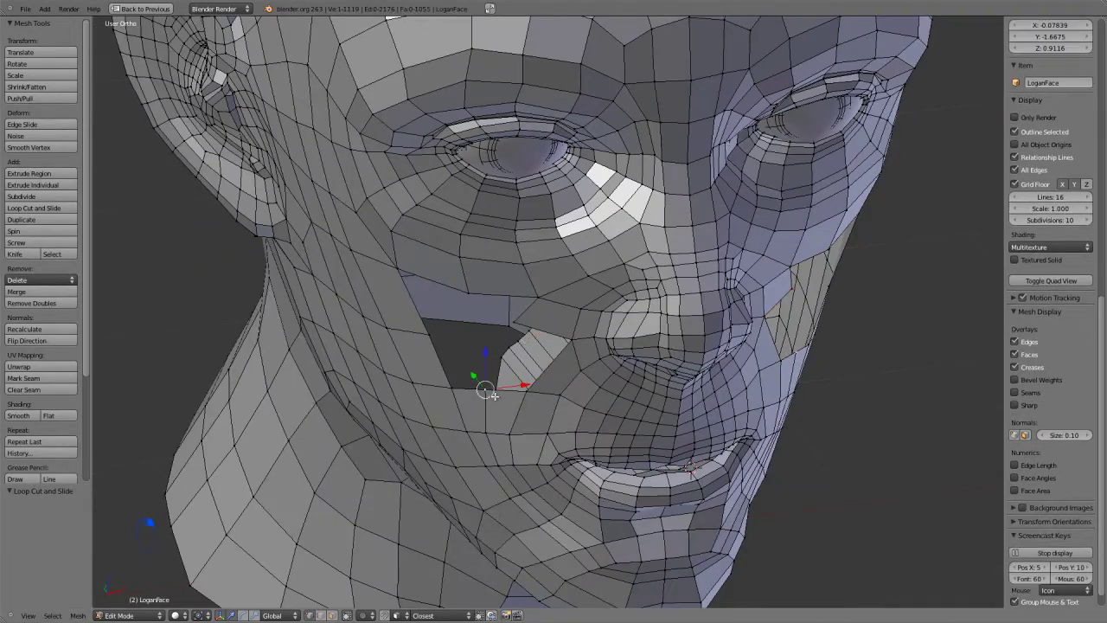
pyautogui.keyDown('shift'); pyautogui.rightClick(575, 340); pyautogui.keyUp('shift')
pyautogui.keyDown('shift'); pyautogui.rightClick(554, 349); pyautogui.keyUp('shift')
pyautogui.press('f')
pyautogui.press('KP_1')
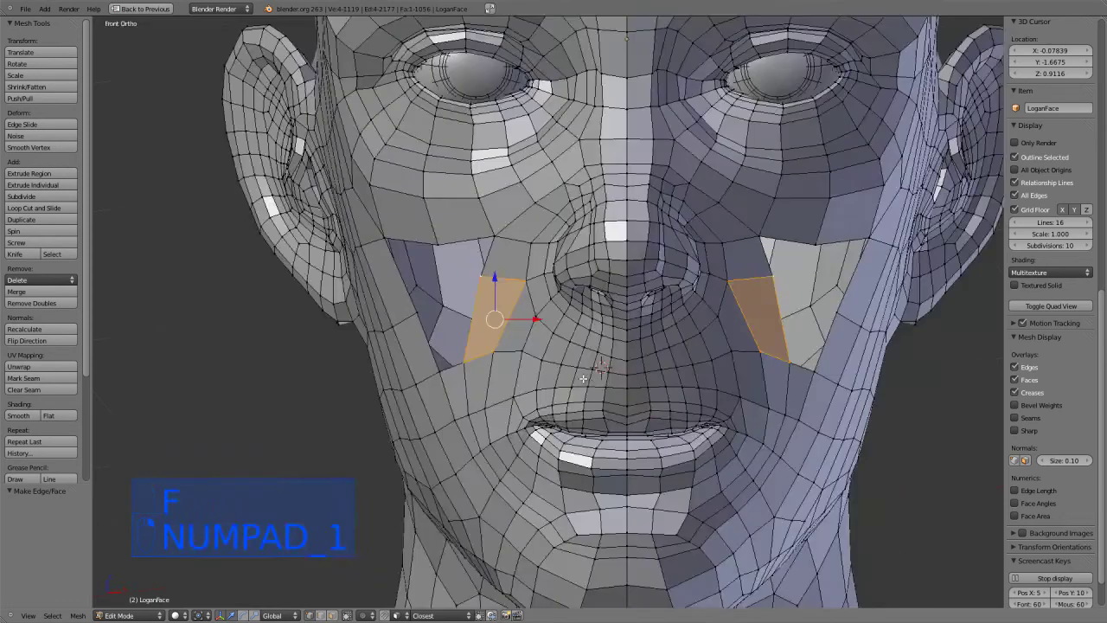
# Step: Move the upper outer vertex of the new face slightly toward the nose
pyautogui.hotkey('ctrl', 'r')
pyautogui.moveTo(495, 273); pyautogui.dragTo(558, 296, button='middle')
pyautogui.moveTo(517, 256); pyautogui.dragTo(545, 277, button='middle')
pyautogui.rightClick(546, 279)
pyautogui.press('g')
pyautogui.click(580, 311)
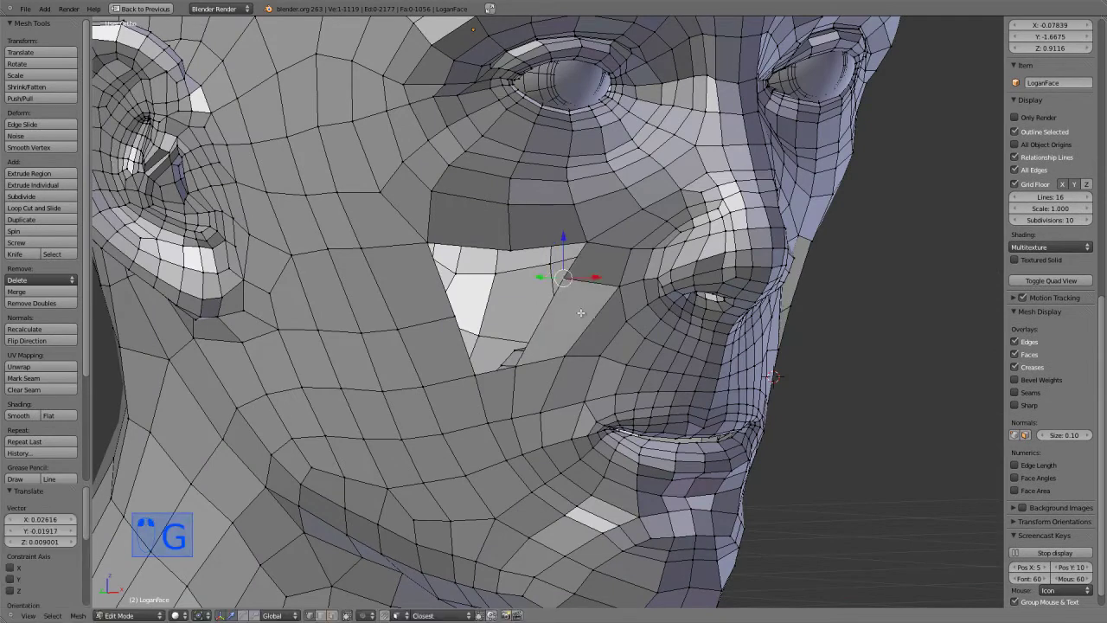
# Step: Add a loop cut through the new face, following the edge flow around the nose and upper lip
pyautogui.hotkey('ctrl', 'r')
pyautogui.click(581, 313)
pyautogui.click(578, 315)
# Step: Fill the lower outer part of the cheek hole with a four-sided face
pyautogui.moveTo(578, 315); pyautogui.dragTo(563, 317, button='middle')
pyautogui.rightClick(538, 324)
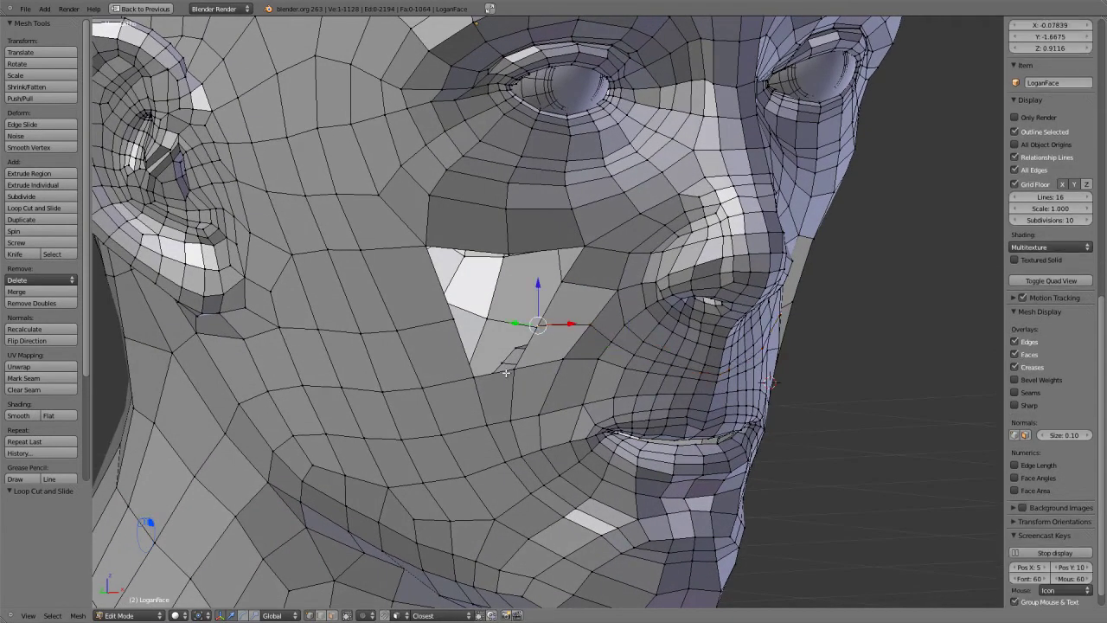
pyautogui.keyDown('shift'); pyautogui.rightClick(473, 377); pyautogui.keyUp('shift')
pyautogui.keyDown('shift'); pyautogui.rightClick(455, 317); pyautogui.keyUp('shift')
pyautogui.press('f')
pyautogui.moveTo(458, 319); pyautogui.dragTo(500, 377, button='middle')
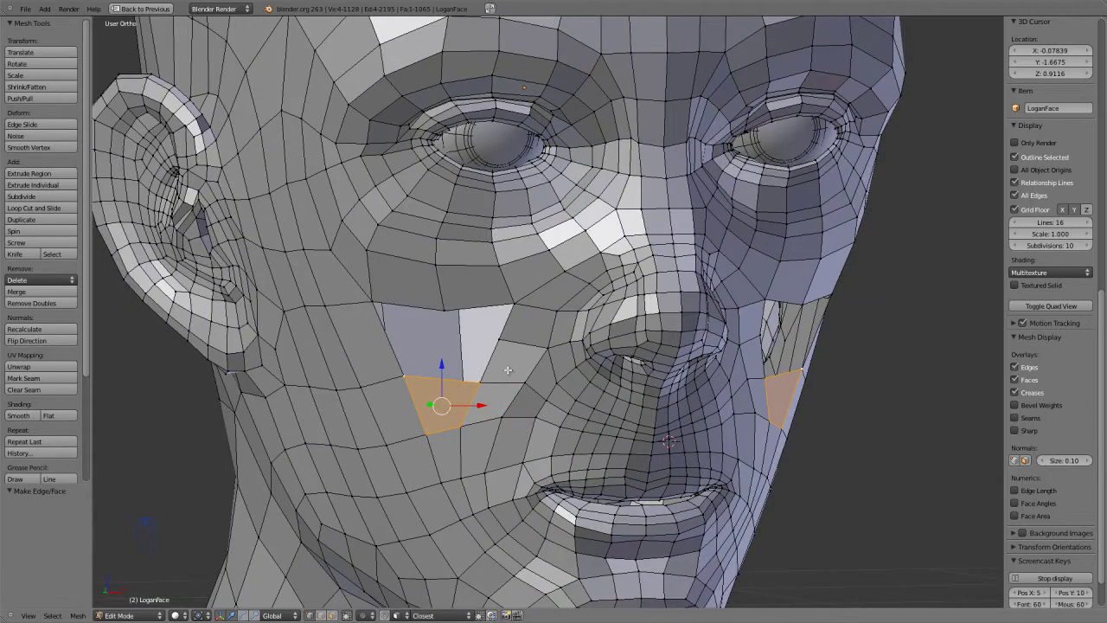
# Step: Shift a vertex on the hole's border along the Y axis from an angled side view and check the head in Object Mode
pyautogui.press('KP_1')
pyautogui.press('KP_4')
pyautogui.press('KP_4')
pyautogui.press('KP_4')
pyautogui.press('KP_4')
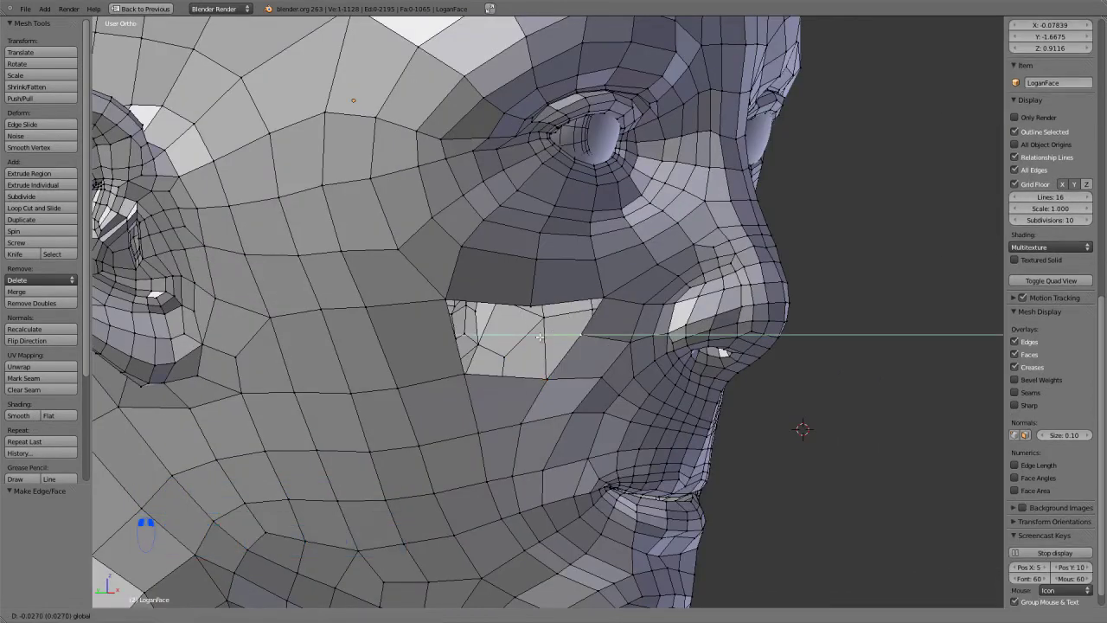
pyautogui.press('Tab')
pyautogui.moveTo(587, 406)
pyautogui.mouseDown(button='middle')
pyautogui.moveTo(492, 409)
pyautogui.moveTo(533, 415)
pyautogui.moveTo(554, 398)
pyautogui.mouseUp(button='middle')
pyautogui.press('Tab')
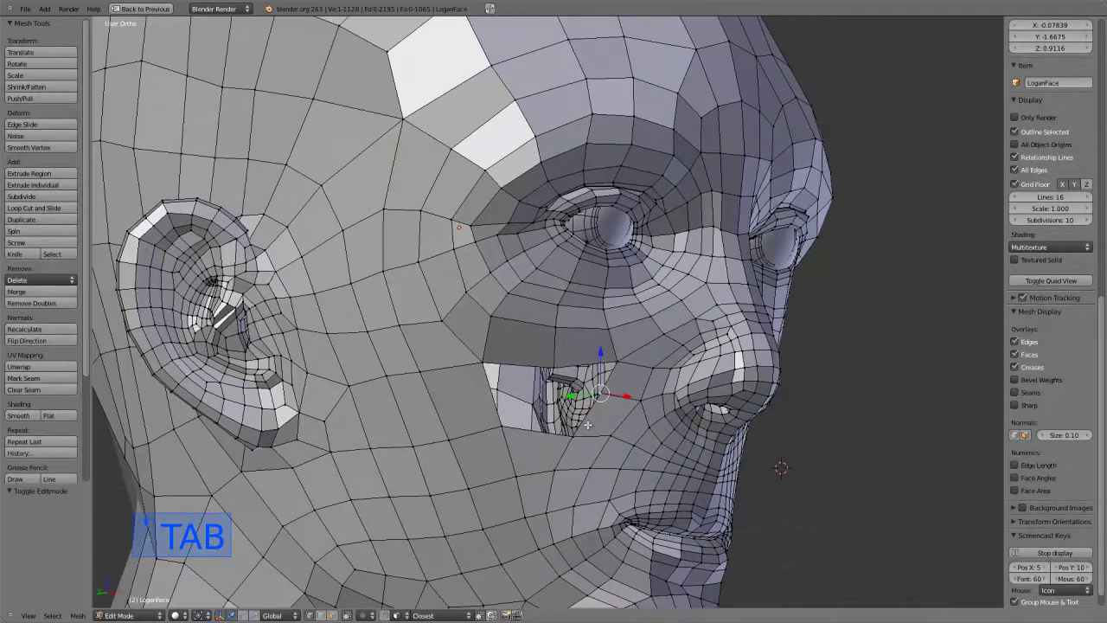
# Step: Try filling the outer corner of the remaining cheek hole with a face, and undo the fill
pyautogui.scroll(2, 554, 398)
pyautogui.rightClick(558, 394)
pyautogui.keyDown('shift'); pyautogui.rightClick(488, 480); pyautogui.keyUp('shift')
pyautogui.rightClick(550, 400)
pyautogui.keyDown('shift'); pyautogui.rightClick(583, 490); pyautogui.keyUp('shift')
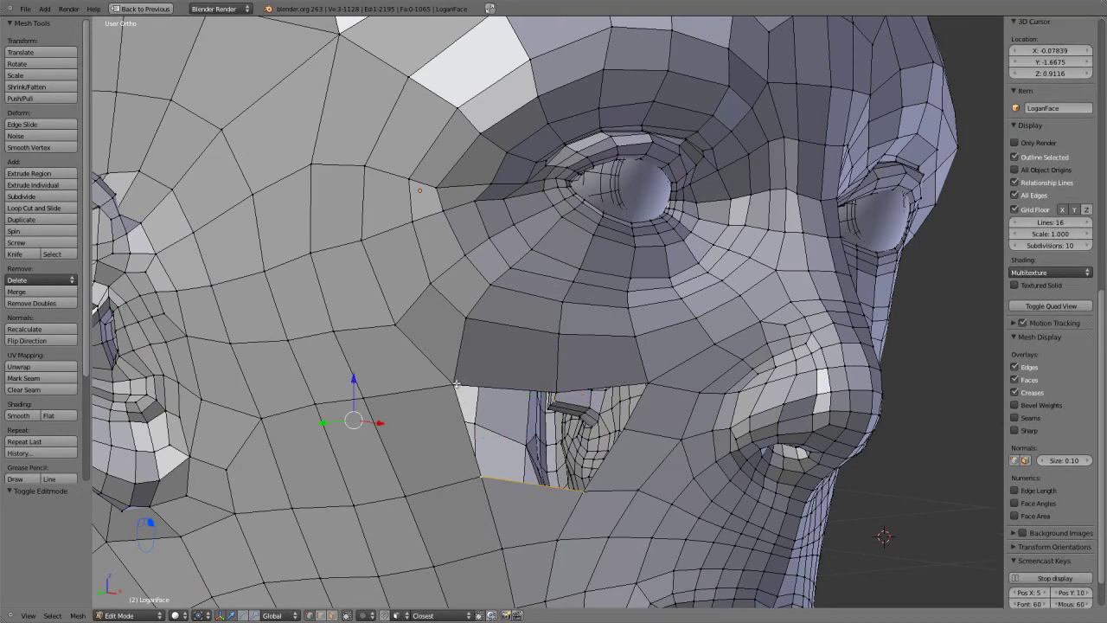
pyautogui.press('f')
pyautogui.moveTo(490, 395); pyautogui.dragTo(533, 420, button='middle')
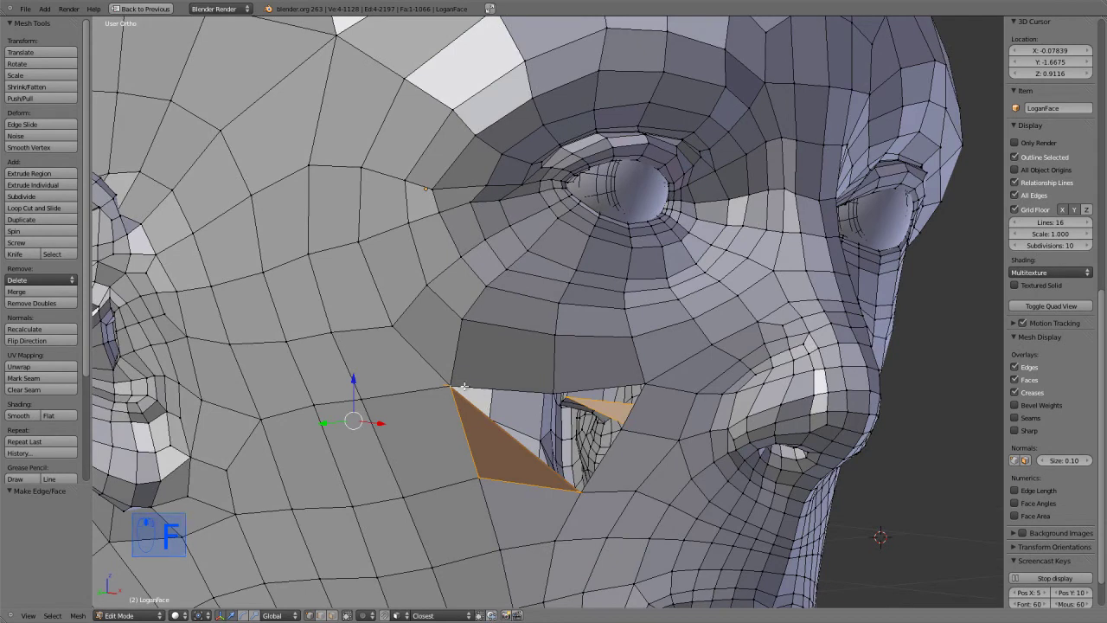
pyautogui.hotkey('ctrl', 'z')
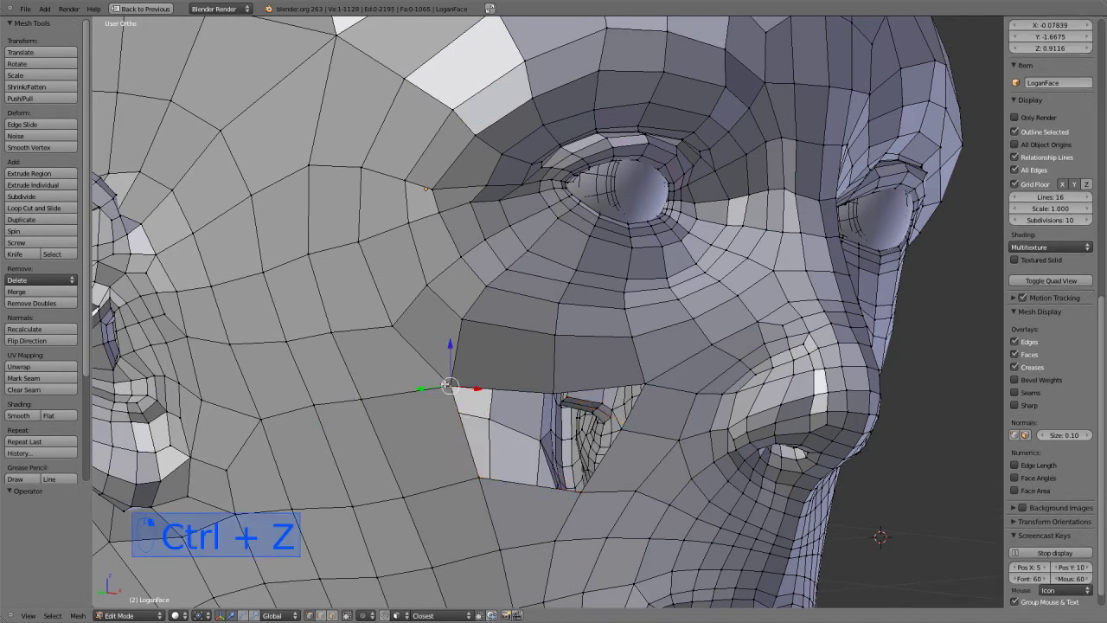
# Step: Fill the outer part of the remaining cheek hole with a face from its two upper and two lower border vertices
pyautogui.moveTo(538, 409); pyautogui.dragTo(511, 425, button='middle')
pyautogui.press('g')
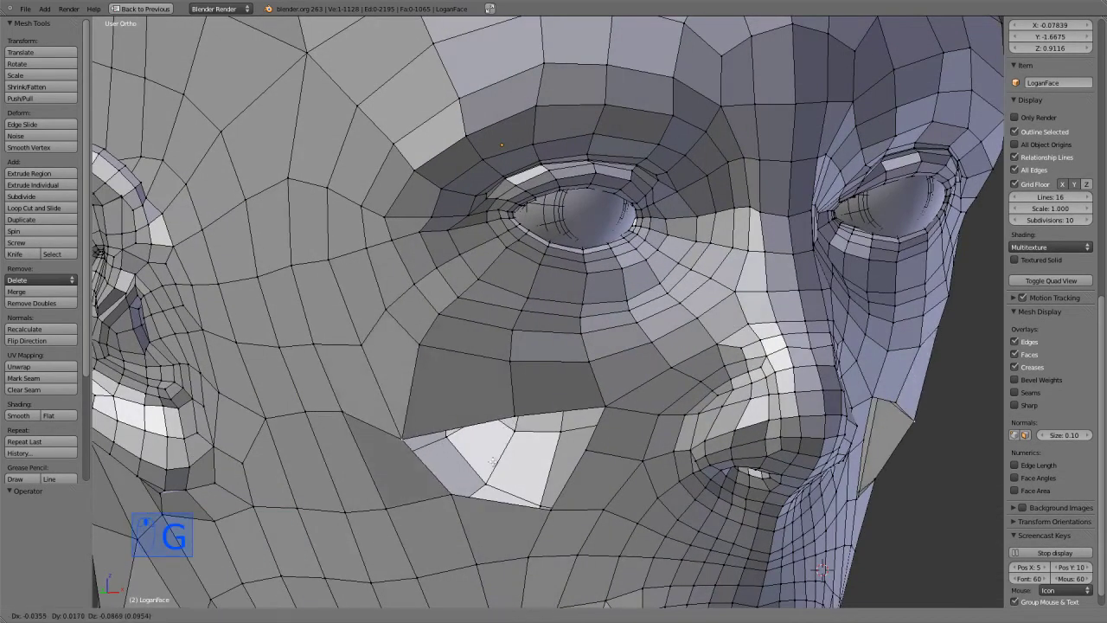
pyautogui.keyDown('shift'); pyautogui.rightClick(510, 407); pyautogui.keyUp('shift')
pyautogui.keyDown('shift'); pyautogui.rightClick(554, 509); pyautogui.keyUp('shift')
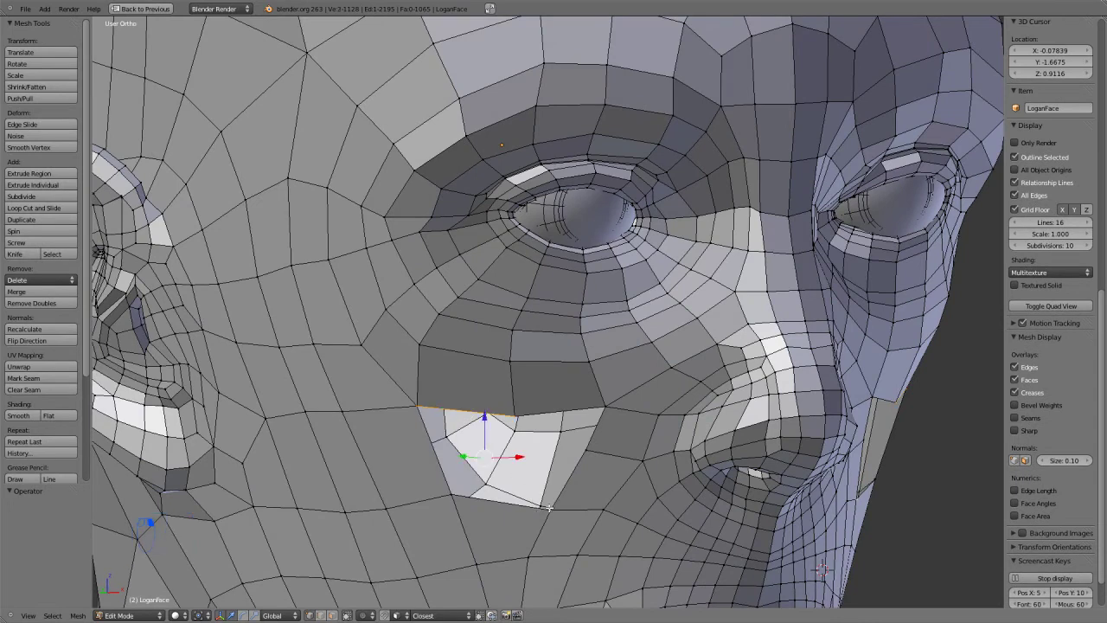
pyautogui.keyDown('shift'); pyautogui.rightClick(450, 490); pyautogui.keyUp('shift')
pyautogui.press('f')
pyautogui.scroll(-4, 502, 458)
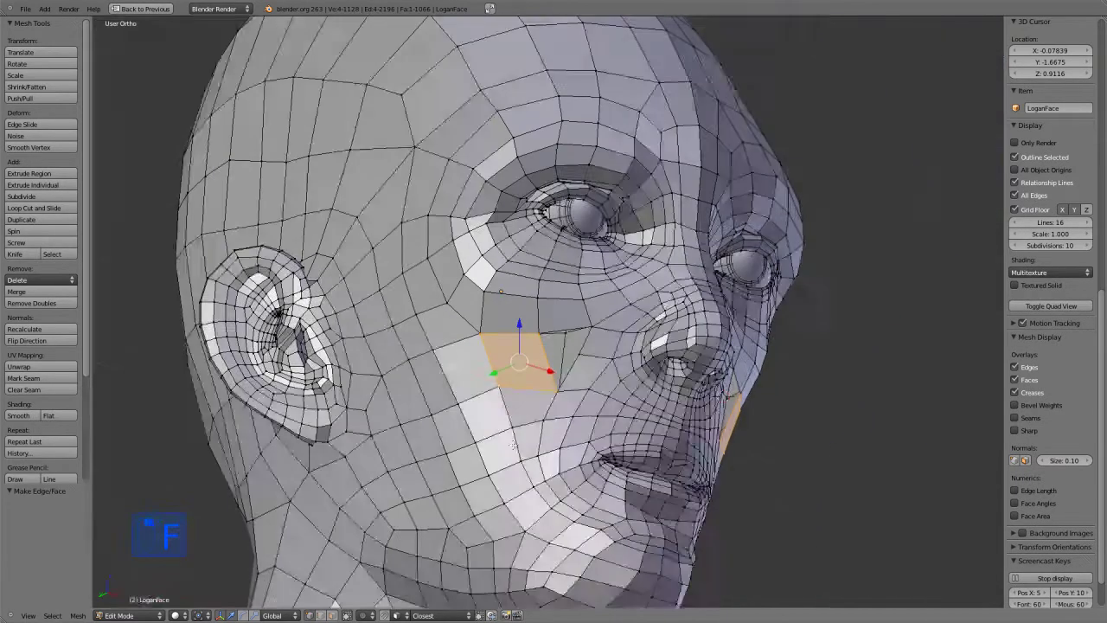
# Step: Close the last gap in the cheek, on the nose side of the new face, with another face in front view
pyautogui.press('KP_1')
pyautogui.scroll(2, 512, 444)
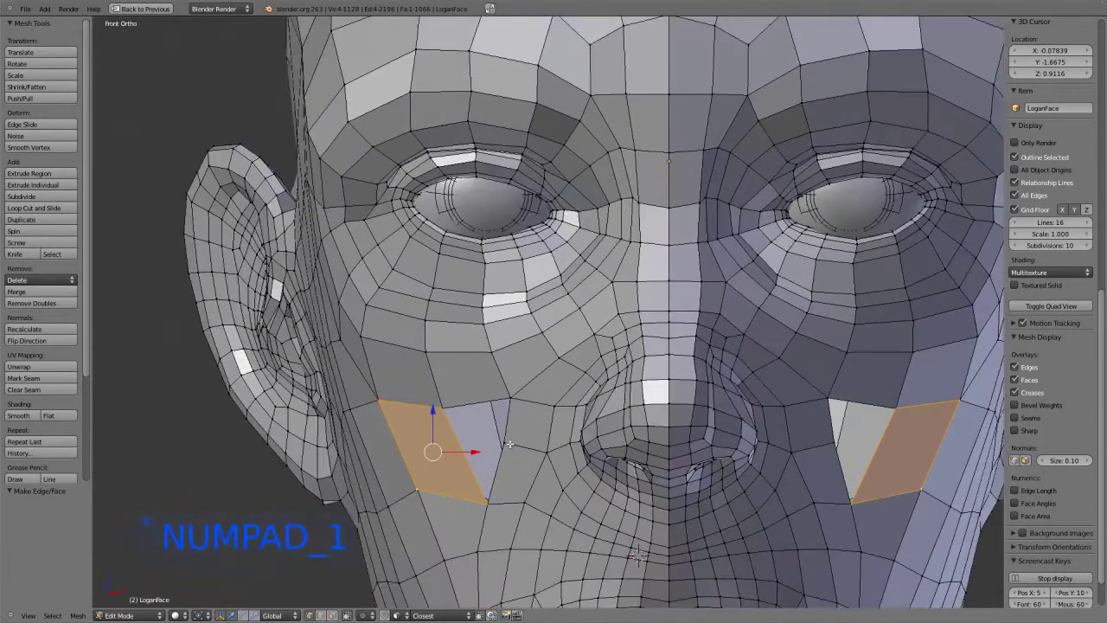
pyautogui.keyDown('shift'); pyautogui.rightClick(509, 433); pyautogui.keyUp('shift')
pyautogui.press('f')
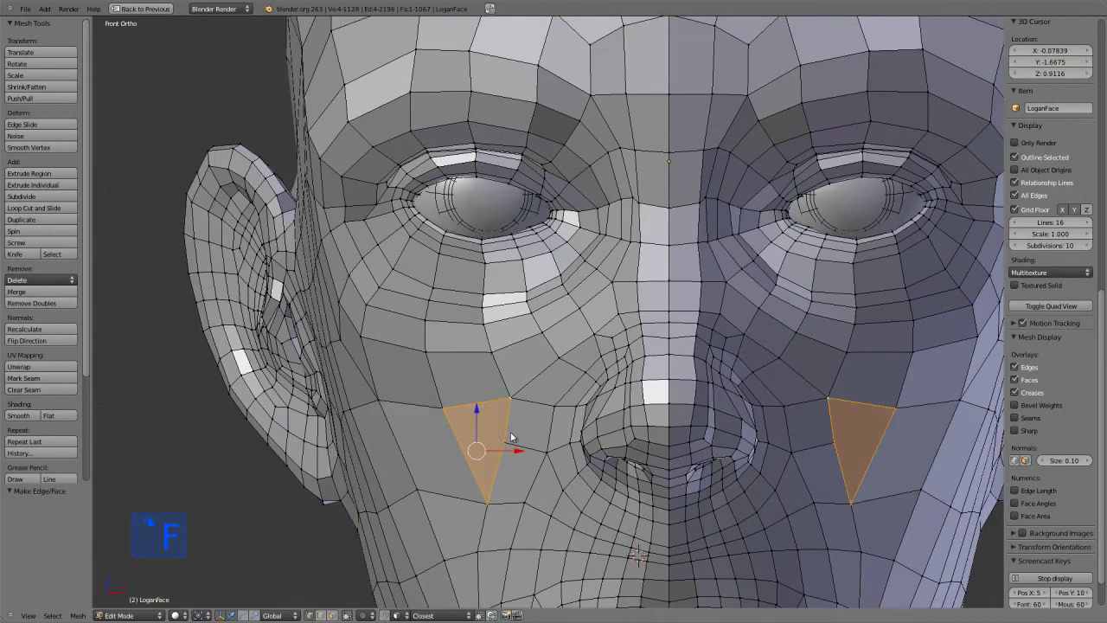
# Step: Inspect the filled cheek outside Edit Mode from an angled side view and clear the selection
pyautogui.press('Tab')
pyautogui.moveTo(493, 437)
pyautogui.mouseDown(button='middle')
pyautogui.moveTo(592, 465)
pyautogui.moveTo(541, 467)
pyautogui.moveTo(588, 445)
pyautogui.mouseUp(button='middle')
pyautogui.press('Tab')
pyautogui.scroll(-2, 598, 466)
pyautogui.press('a')
pyautogui.press('a')
pyautogui.scroll(2, 536, 467)
pyautogui.scroll(-1, 536, 468)
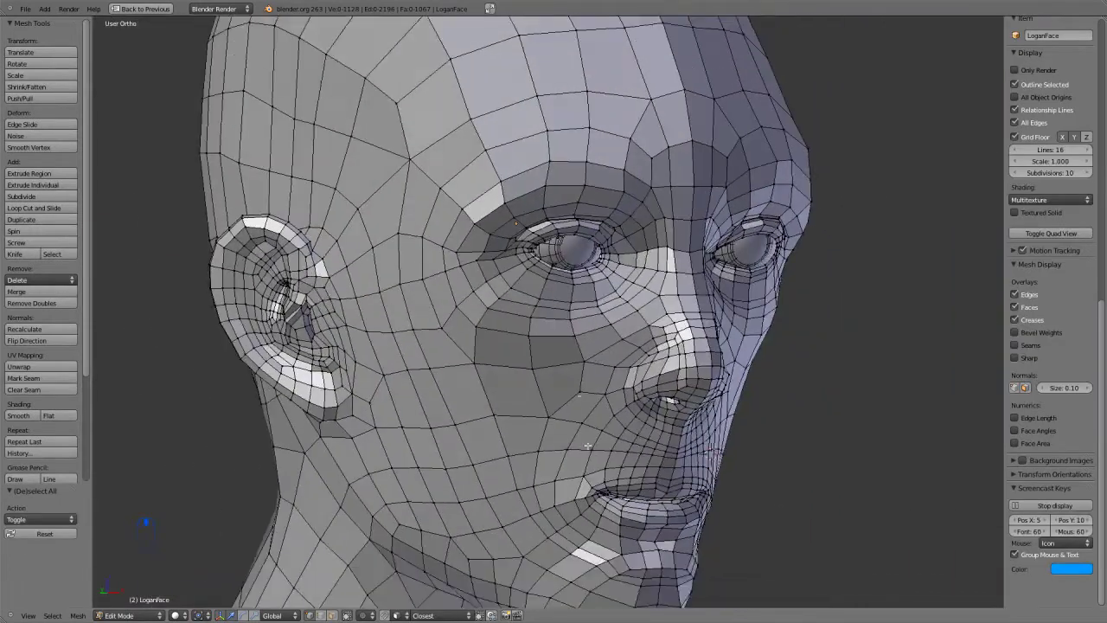
# Step: Try deleting the inner cheek vertex beside the nose and filling the nose side of the opening with a face
pyautogui.rightClick(546, 415)
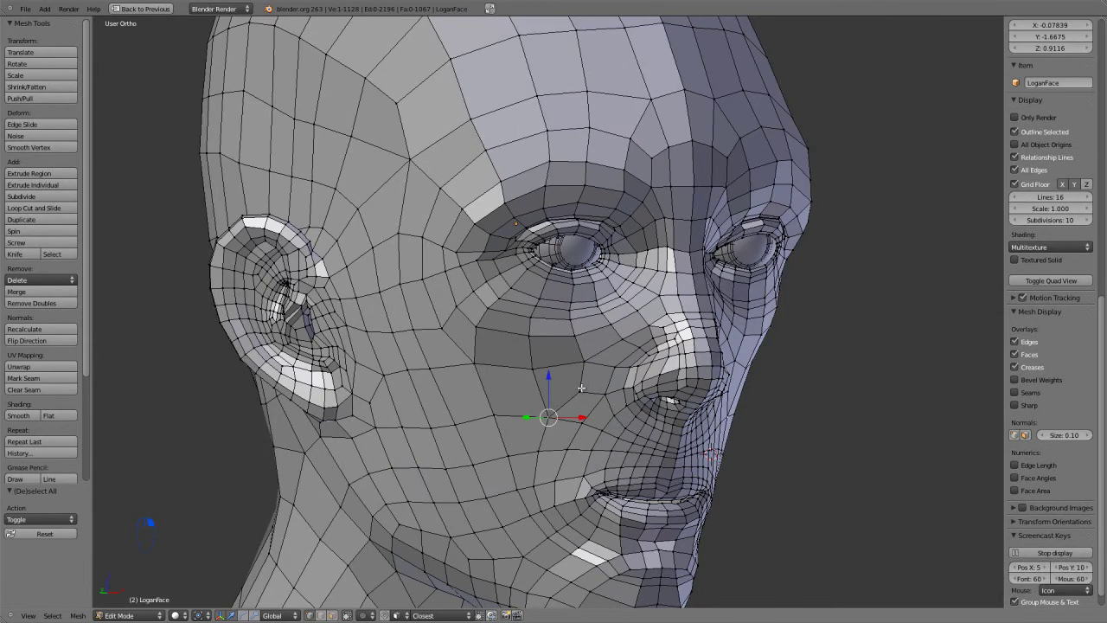
pyautogui.rightClick(581, 389)
pyautogui.press('x')
pyautogui.click(582, 388)
pyautogui.scroll(2, 588, 386)
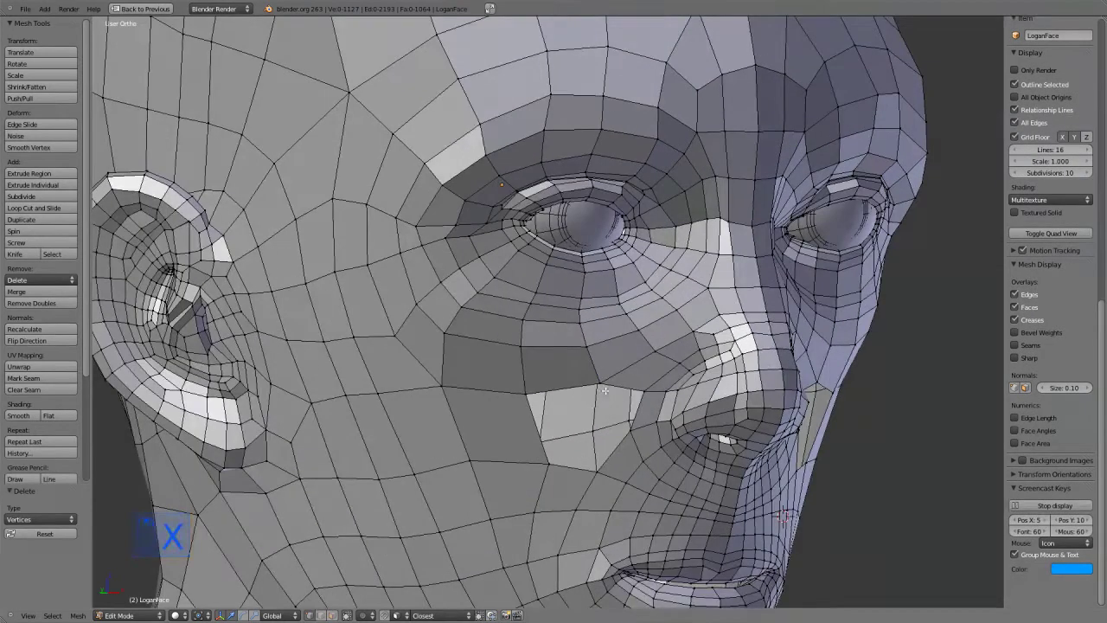
pyautogui.keyDown('shift'); pyautogui.rightClick(597, 465); pyautogui.keyUp('shift')
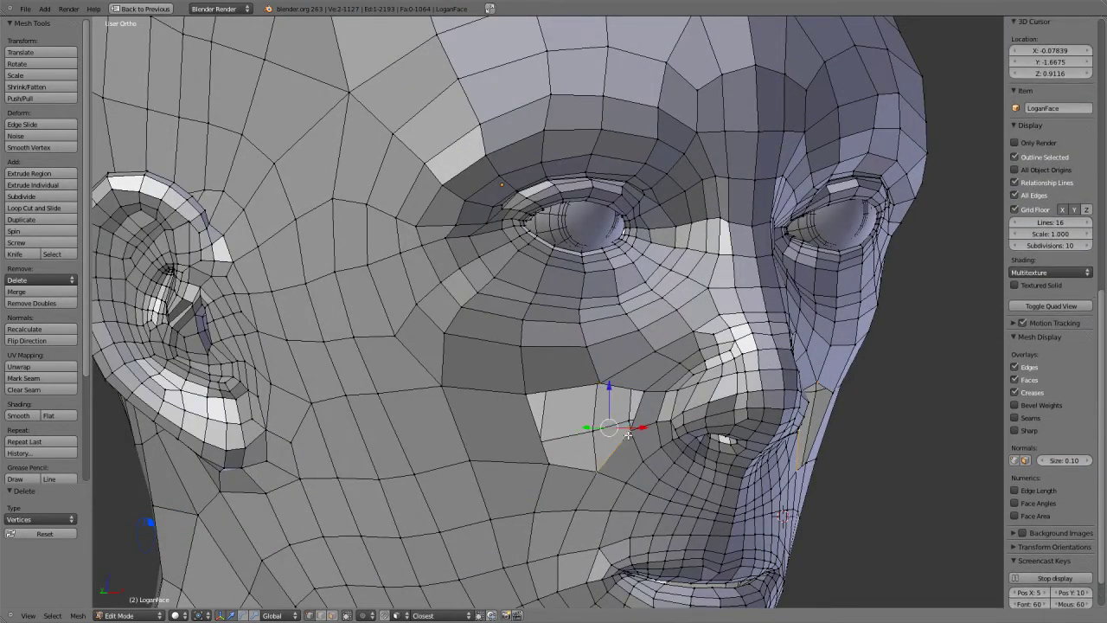
pyautogui.keyDown('shift'); pyautogui.rightClick(646, 391); pyautogui.keyUp('shift')
pyautogui.press('f')
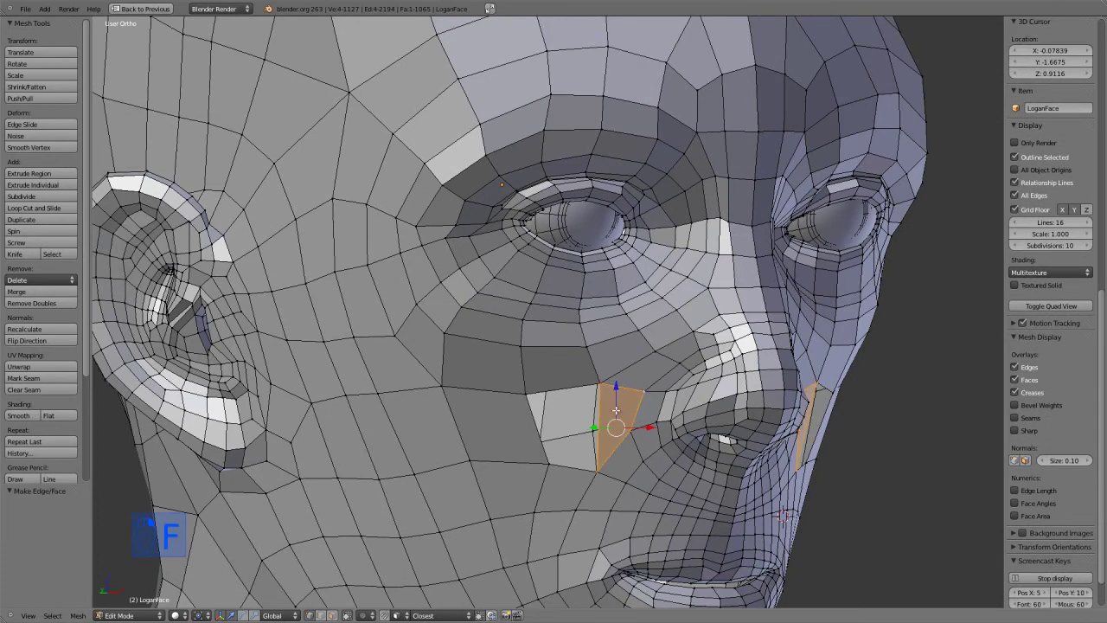
# Step: Undo the new face and the vertex deletion to restore the closed cheek
pyautogui.hotkey('ctrl', 'r')
pyautogui.hotkey('ctrl', 'z')
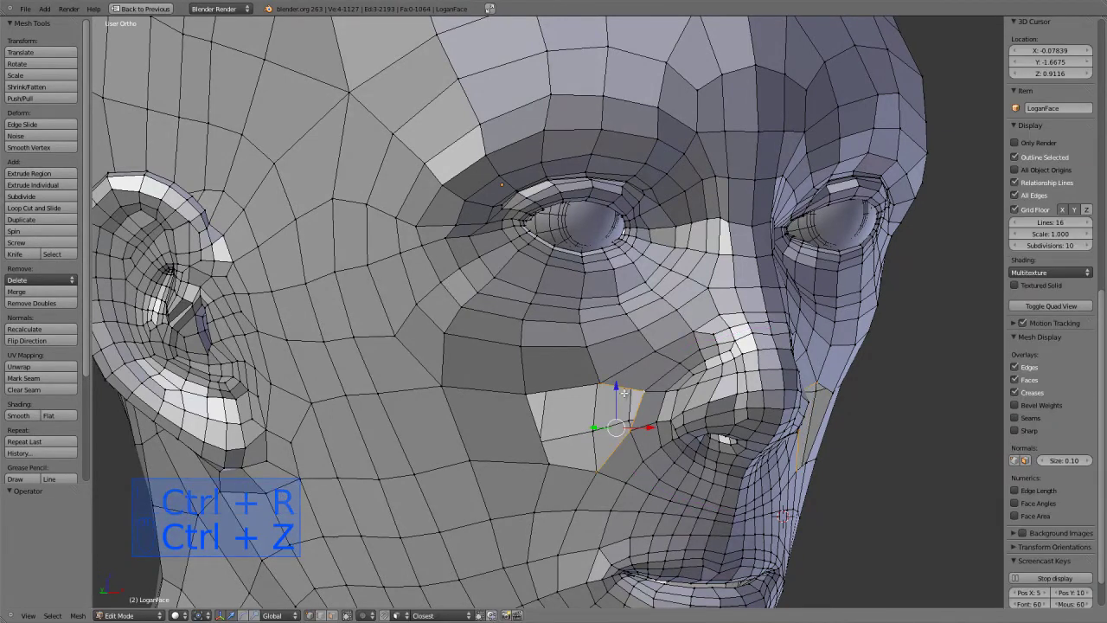
pyautogui.hotkey('ctrl', 'z')
pyautogui.hotkey('ctrl', 'z')
pyautogui.hotkey('ctrl', 'z')
pyautogui.hotkey('ctrl', 'z')
pyautogui.hotkey('ctrl', 'z')
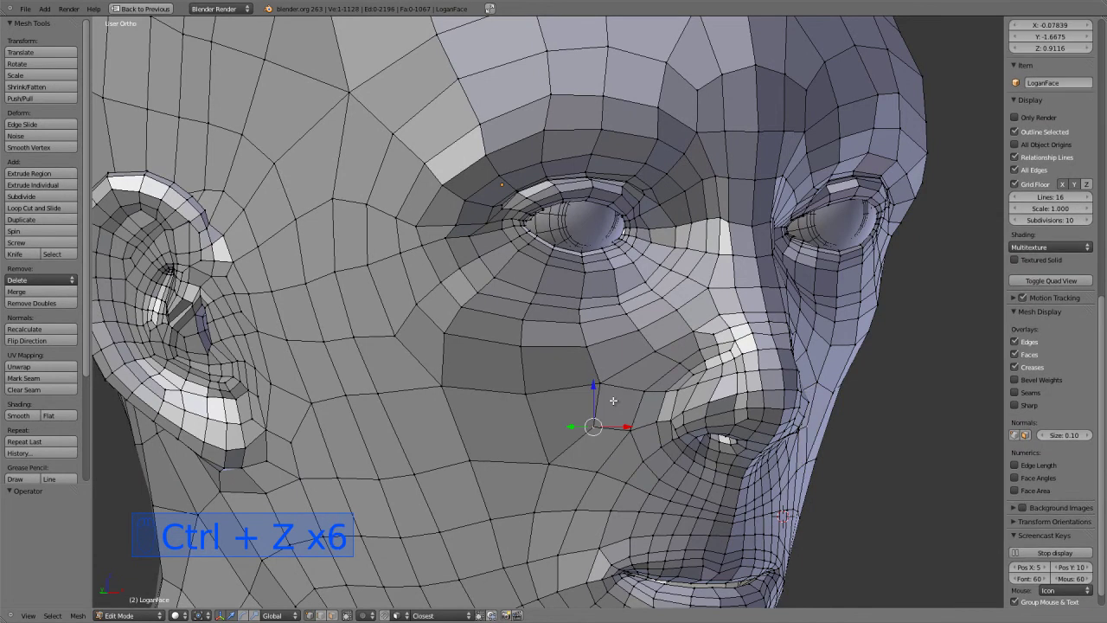
# Step: Shift the inner cheek vertex beside the nose outward along the X axis and check the shading in Sculpt Mode
pyautogui.scroll(1, 605, 448)
pyautogui.press('g')
pyautogui.press('x')
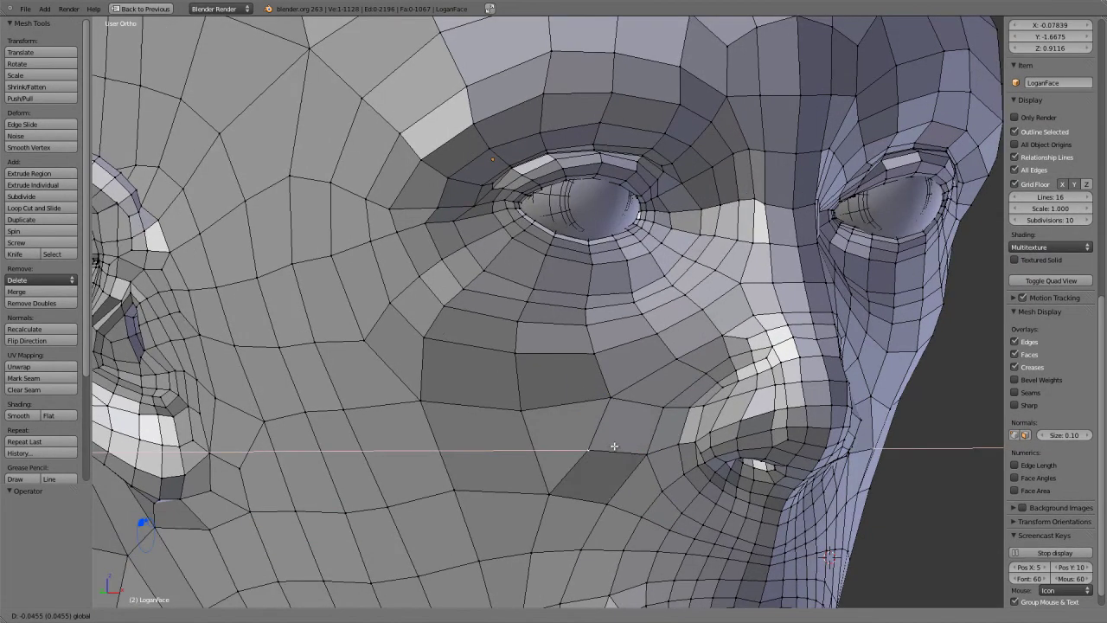
pyautogui.click(605, 444)
pyautogui.press('Tab')
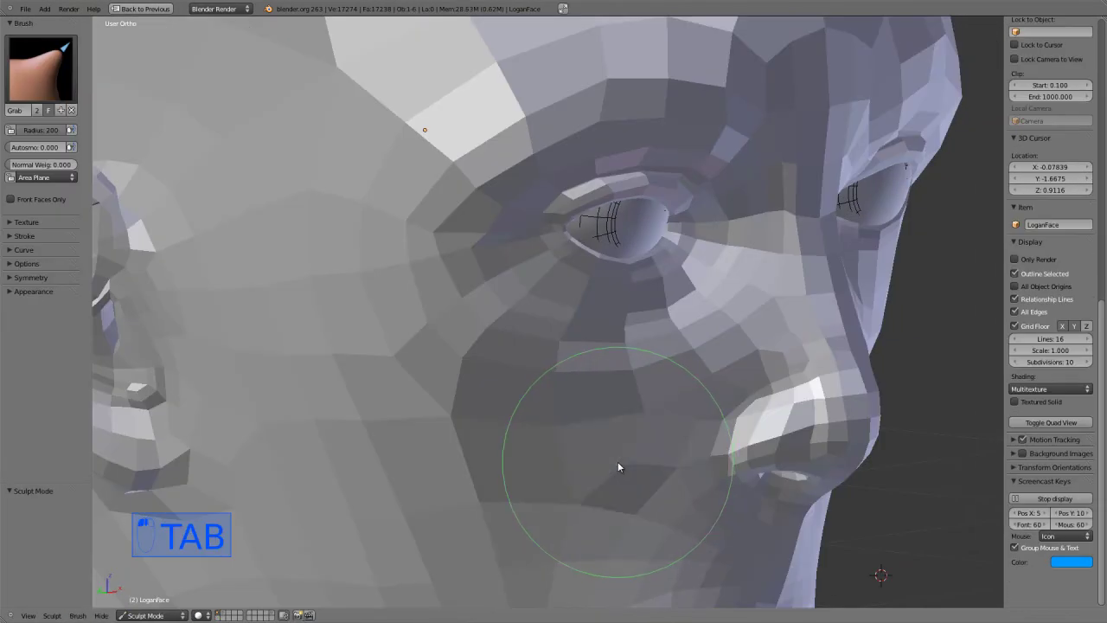
pyautogui.press('Tab')
pyautogui.scroll(1, 603, 453)
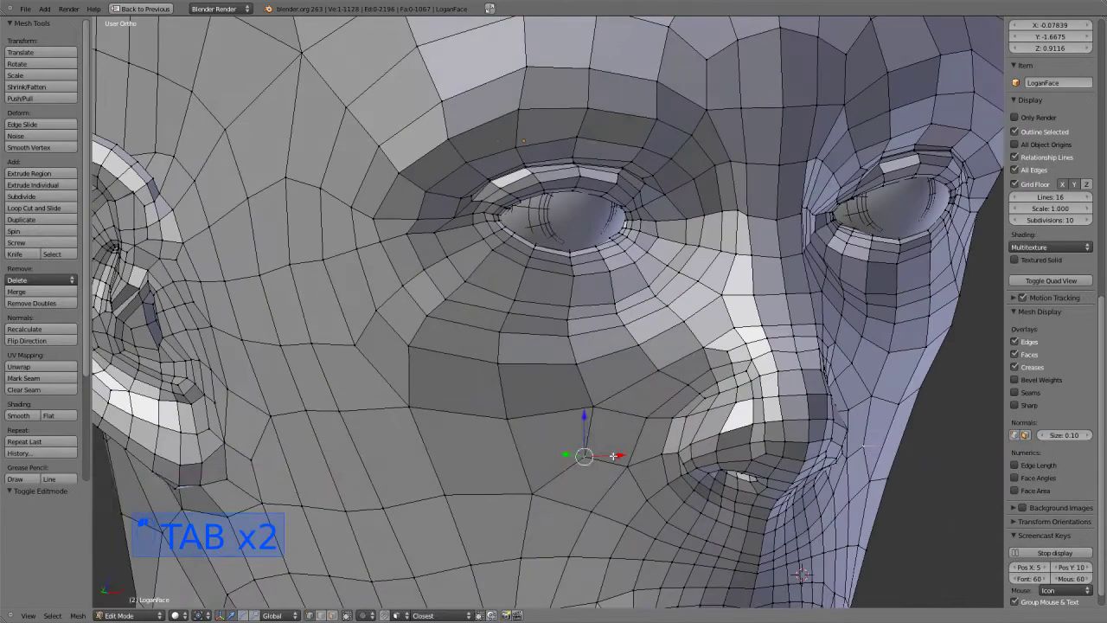
# Step: Nudge the same cheek vertex once more along the X axis and compare the cheek from several angles in Sculpt Mode
pyautogui.press('g')
pyautogui.press('x')
pyautogui.click(603, 453)
pyautogui.press('Tab')
pyautogui.press('Tab')
pyautogui.scroll(-3, 567, 456)
pyautogui.press('Tab')
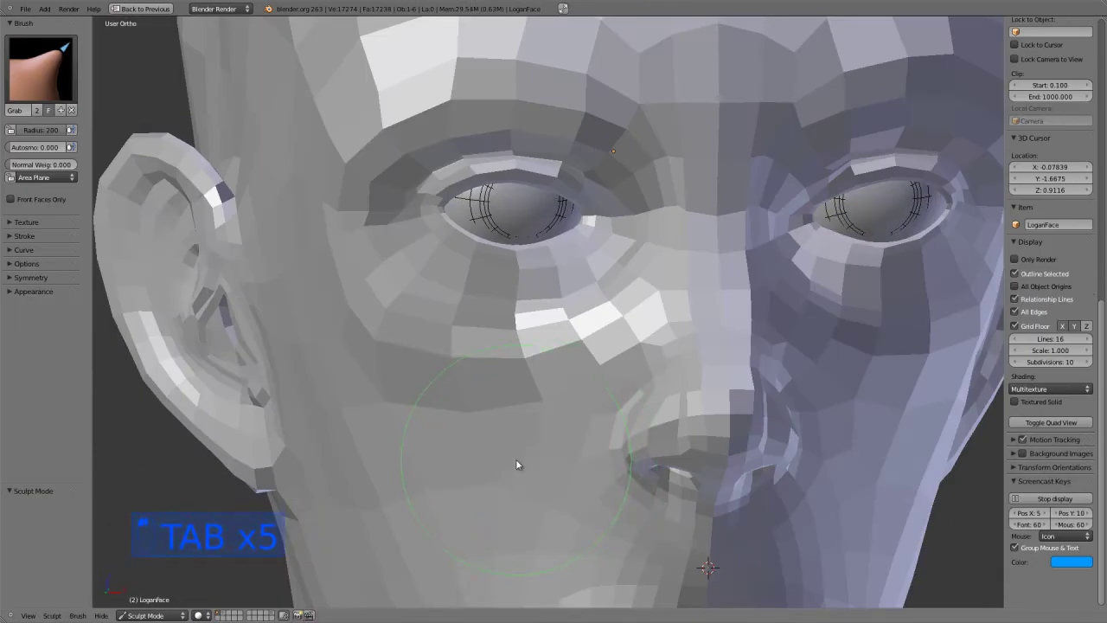
pyautogui.scroll(-1, 516, 458)
pyautogui.moveTo(690, 390); pyautogui.dragTo(725, 388, button='middle')
pyautogui.press('Tab')
pyautogui.scroll(2, 658, 399)
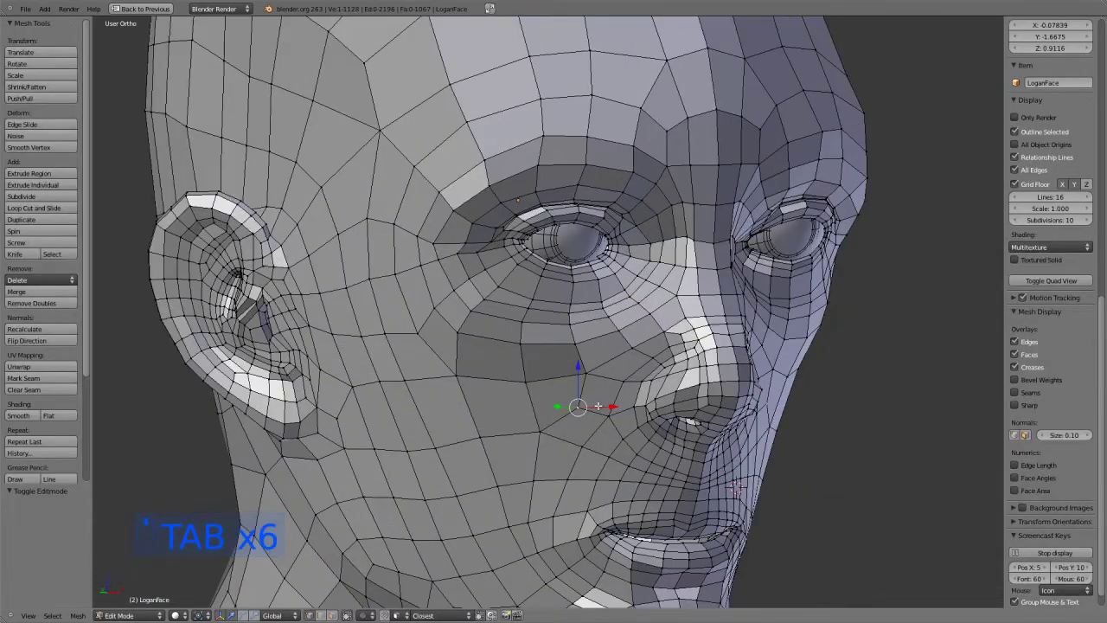
pyautogui.hotkey('ctrl', 'r')
pyautogui.hotkey('ctrl', 'r')
pyautogui.rightClick(596, 457)
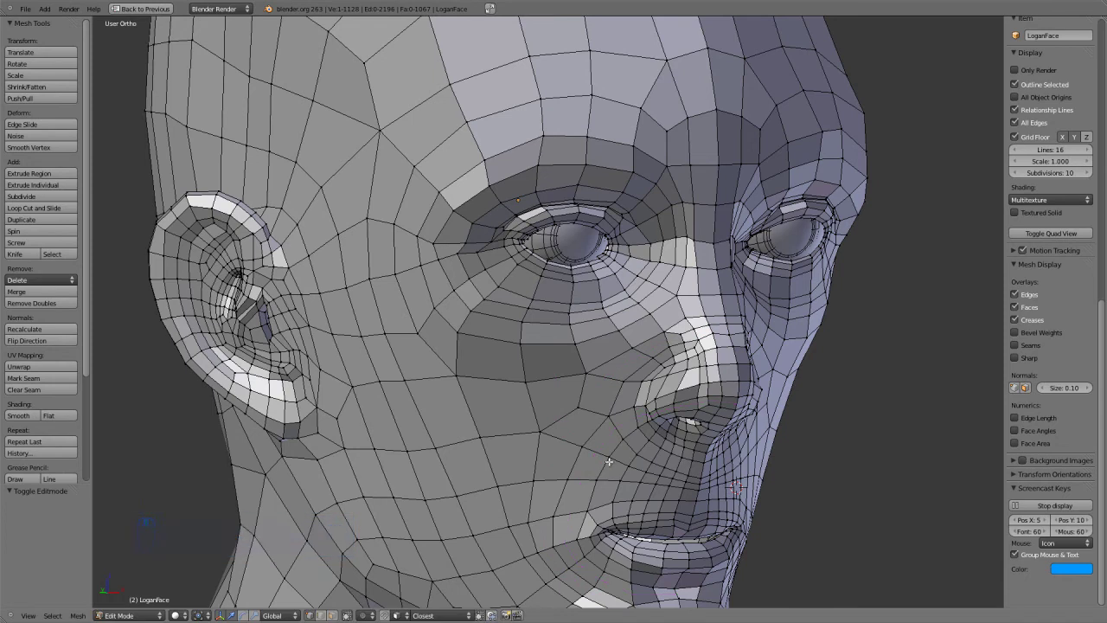
pyautogui.scroll(2, 579, 457)
pyautogui.hotkey('ctrl', 'r')
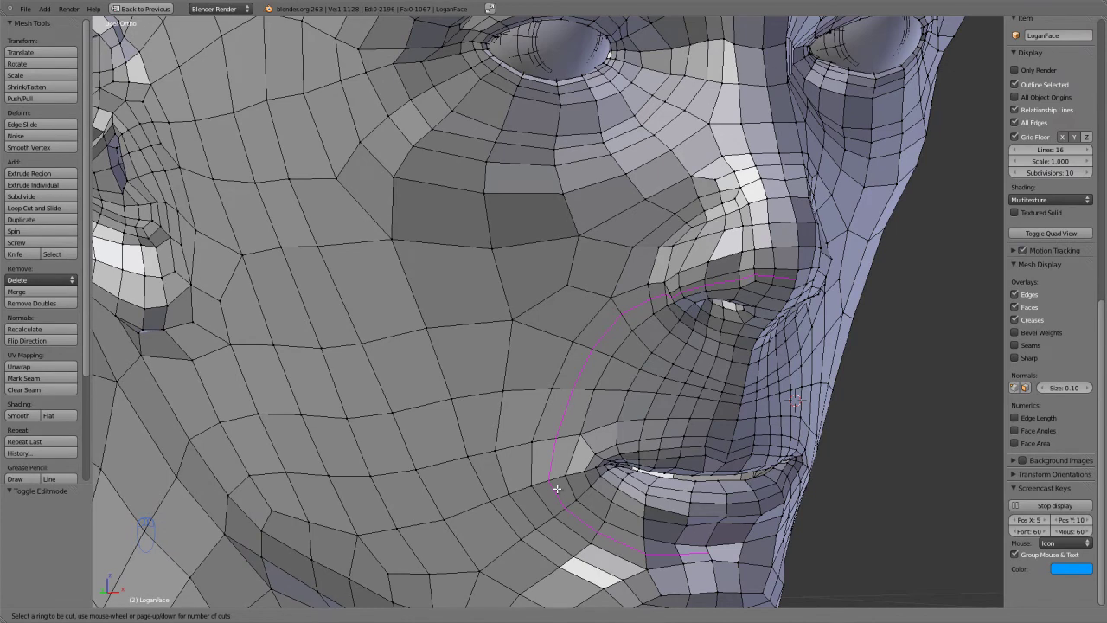
pyautogui.rightClick(557, 489)
pyautogui.scroll(-1, 555, 484)
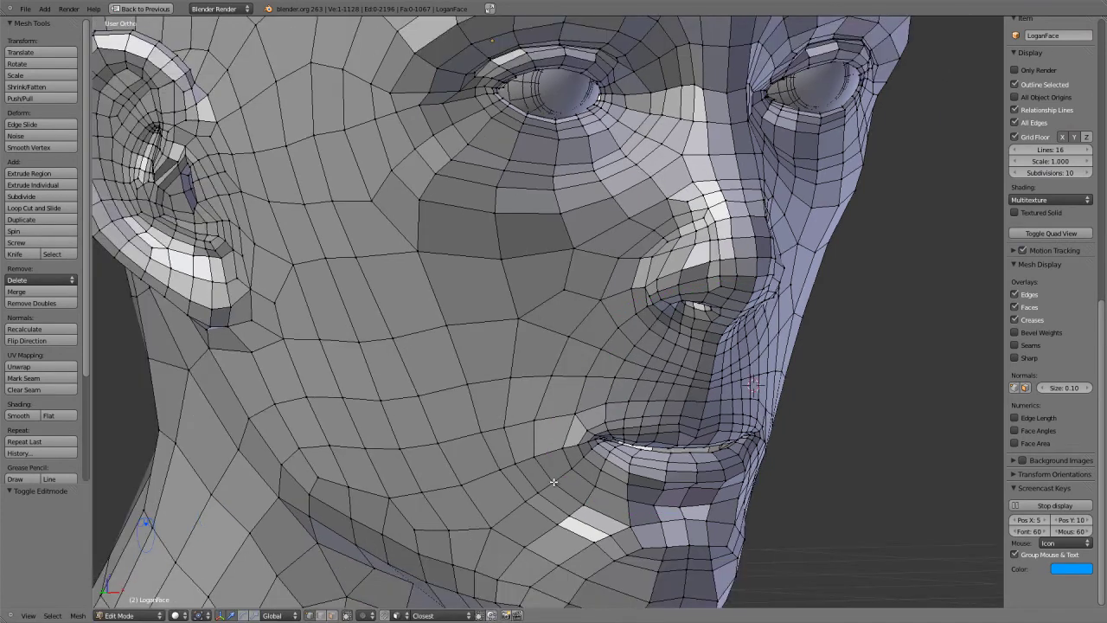
# Step: Delete the inner cheek vertex beside the nose together with its surrounding faces
pyautogui.keyDown('shift'); pyautogui.moveTo(519, 420); pyautogui.dragTo(563, 486, button='middle'); pyautogui.keyUp('shift')
pyautogui.press('x')
pyautogui.click(605, 355)
pyautogui.keyDown('shift'); pyautogui.moveTo(625, 416); pyautogui.dragTo(600, 317, button='middle'); pyautogui.keyUp('shift')
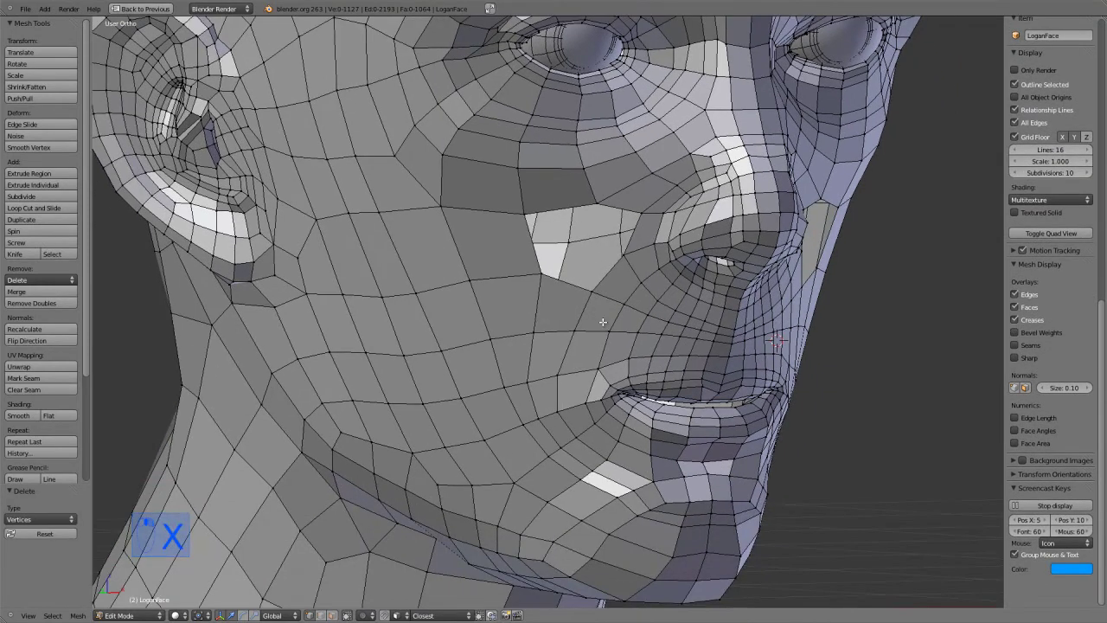
pyautogui.scroll(1, 593, 406)
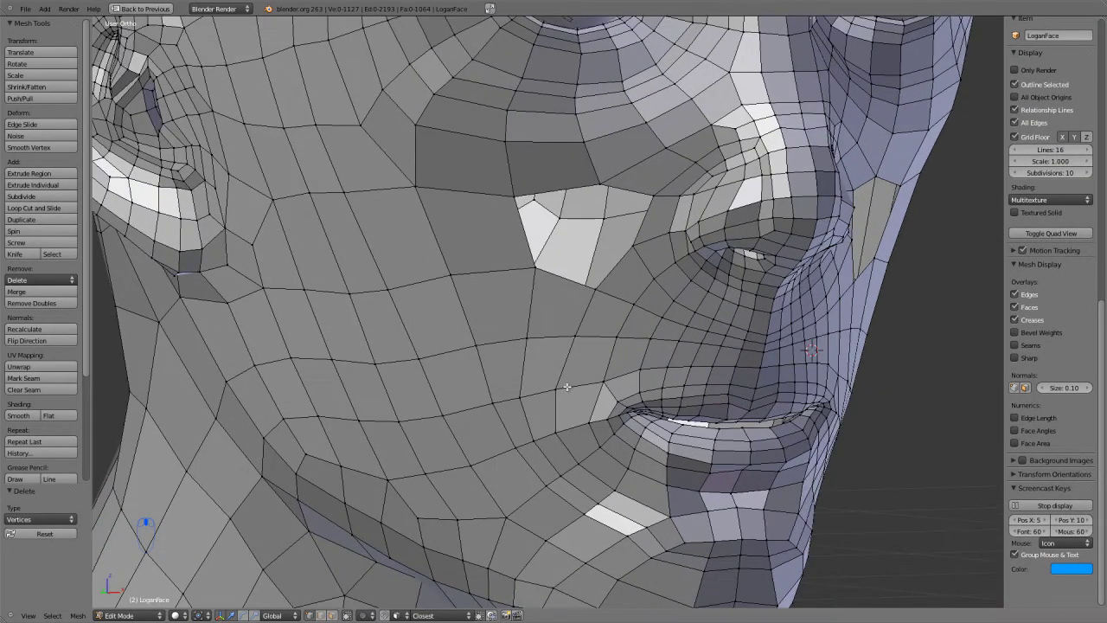
# Step: Merge the two vertices between the cheek hole and the mouth corner at their center
pyautogui.rightClick(563, 387)
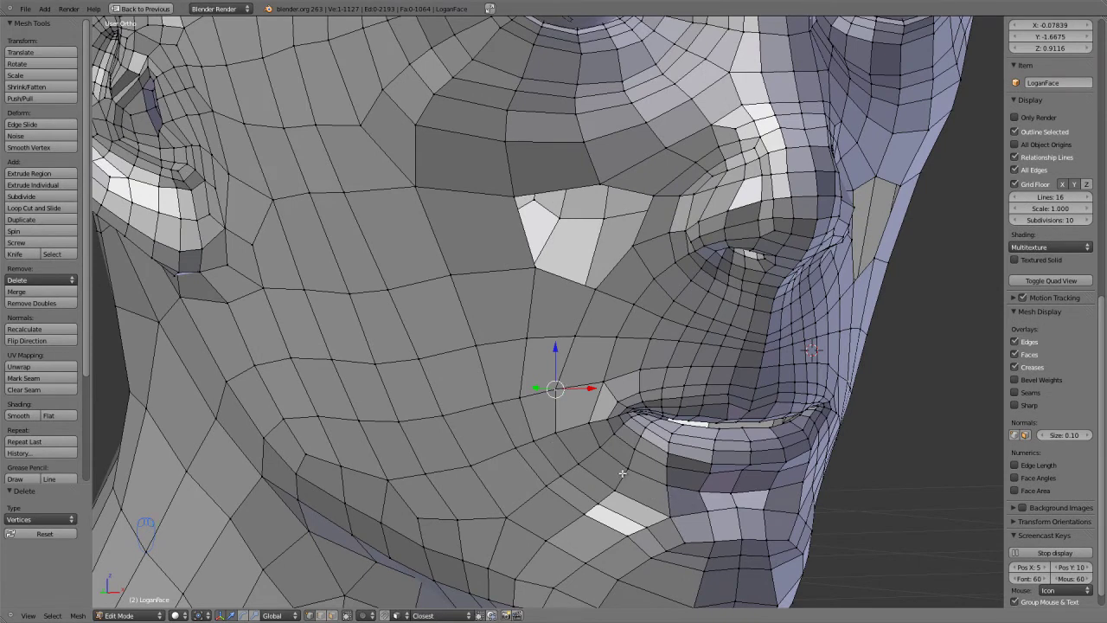
pyautogui.hotkey('ctrl', 'r')
pyautogui.hotkey('ctrl', 'r')
pyautogui.rightClick(580, 371)
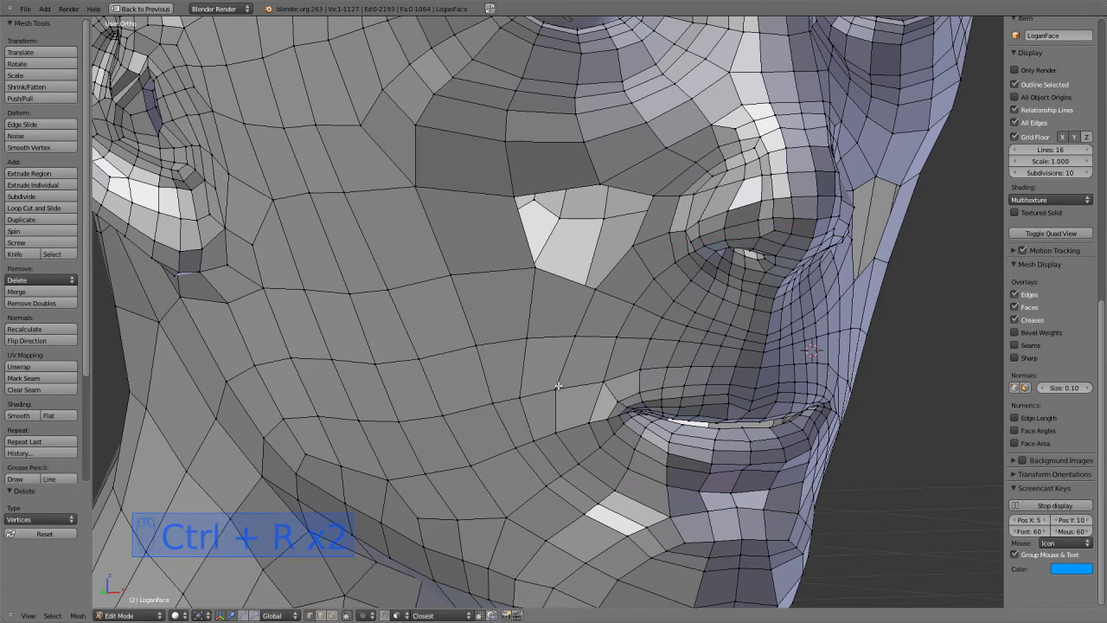
pyautogui.rightClick(585, 362)
pyautogui.hotkey('alt', 'm')
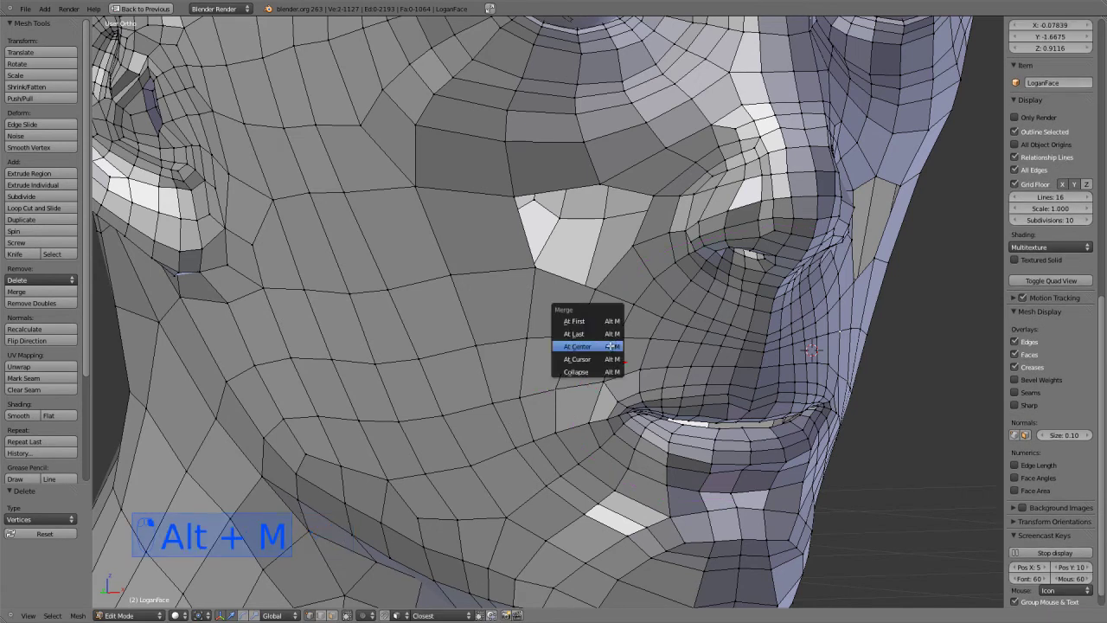
pyautogui.click(611, 345)
pyautogui.hotkey('ctrl', 'r')
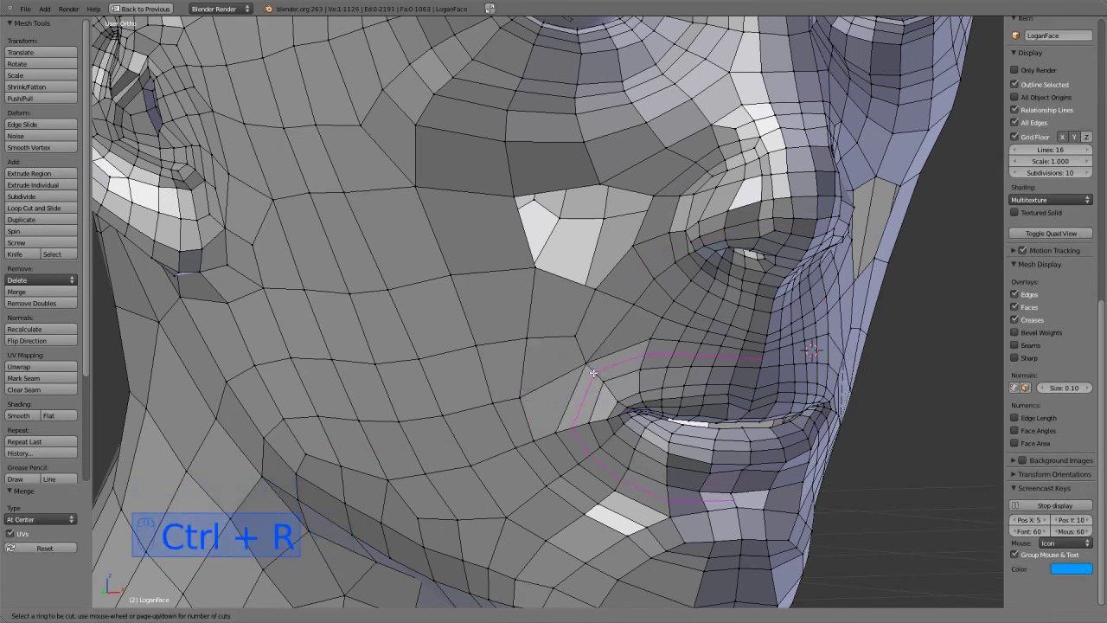
pyautogui.rightClick(593, 372)
pyautogui.press('`')
pyautogui.press('Tab')
pyautogui.press('1')
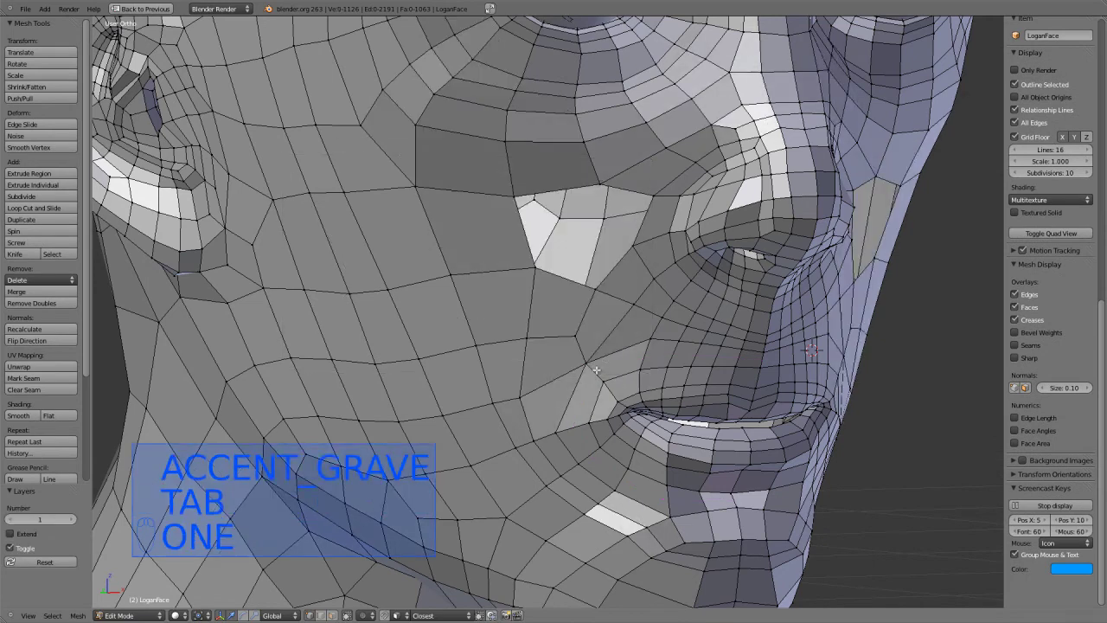
pyautogui.press('Tab')
pyautogui.press('Tab')
# Step: Delete the vertex between the cheek hole and the mouth corner along with its faces
pyautogui.moveTo(594, 370); pyautogui.dragTo(598, 360, button='middle')
pyautogui.rightClick(576, 315)
pyautogui.press('x')
pyautogui.click(577, 315)
# Step: Delete the edge separating the two cheek openings using edge selection, and check the face outside Edit Mode
pyautogui.moveTo(585, 320); pyautogui.dragTo(586, 325, button='middle')
pyautogui.hotkey('ctrl', 'Tab')
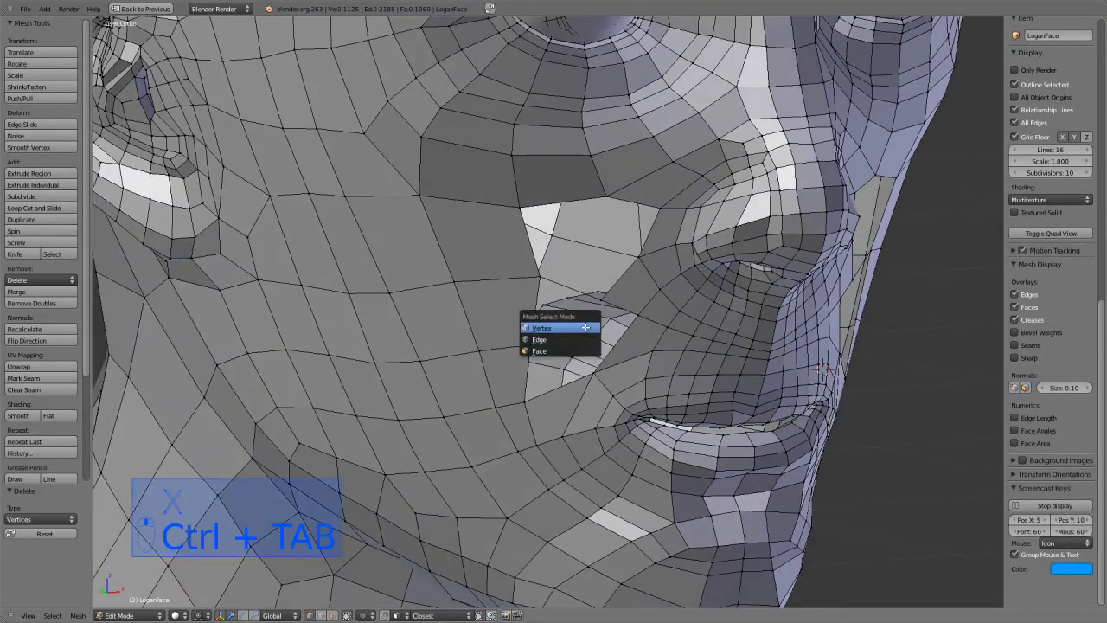
pyautogui.click(538, 339)
pyautogui.rightClick(584, 297)
pyautogui.press('x')
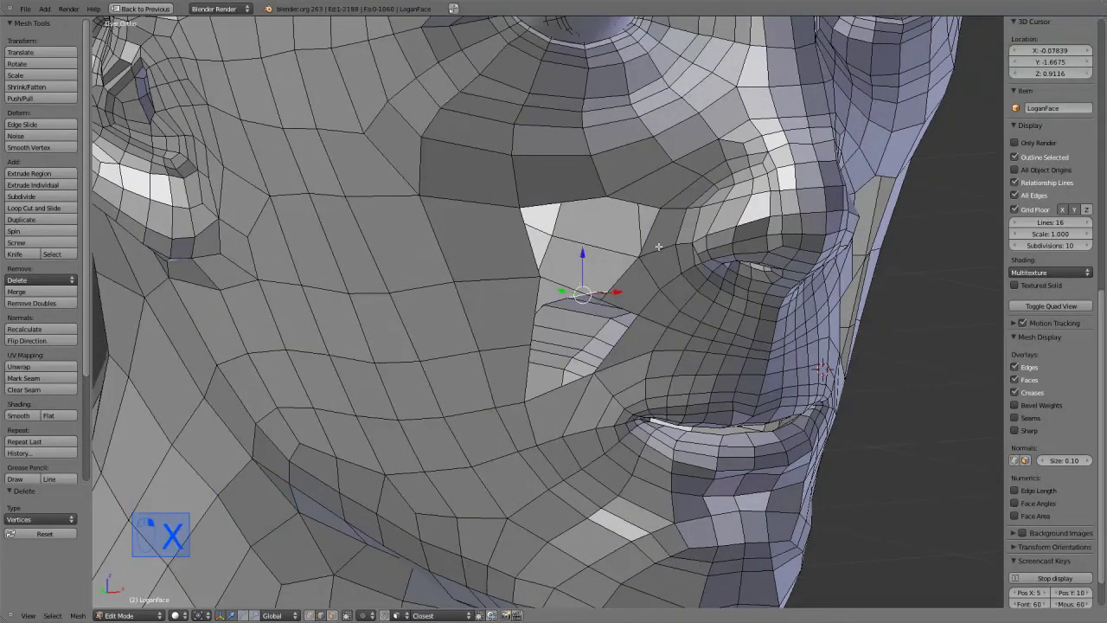
pyautogui.press('x')
pyautogui.click(536, 309)
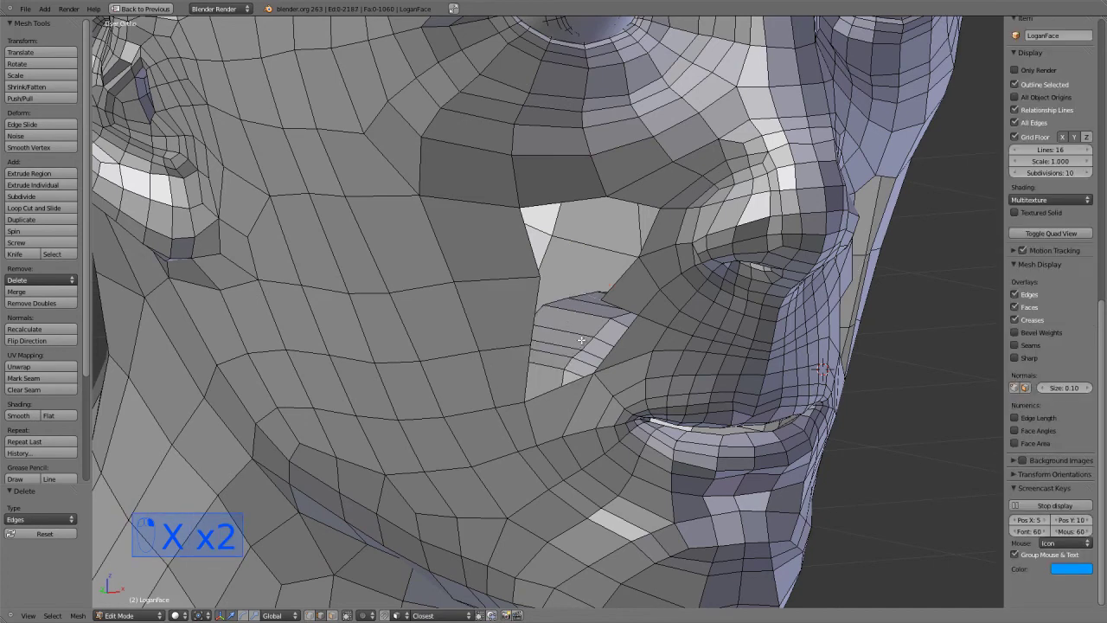
pyautogui.scroll(-5, 571, 322)
pyautogui.press('Tab')
pyautogui.scroll(5, 563, 335)
pyautogui.press('Tab')
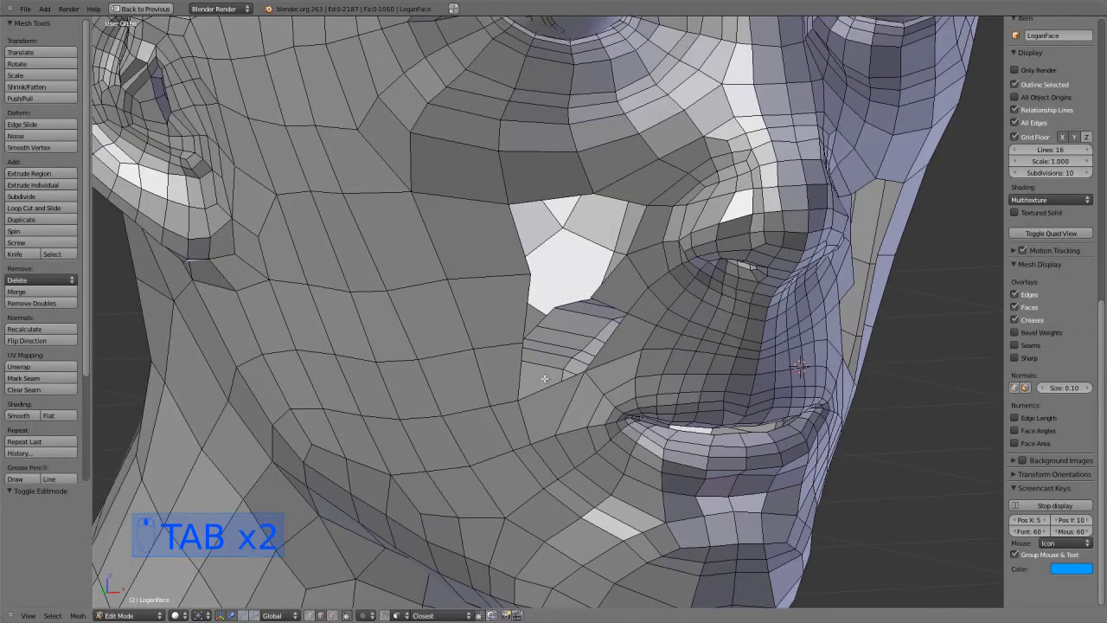
# Step: Return to vertex selection and move the two lower outer border vertices of the cheek hole 0.08756 along the Z axis
pyautogui.hotkey('ctrl', 'Tab')
pyautogui.click(517, 394)
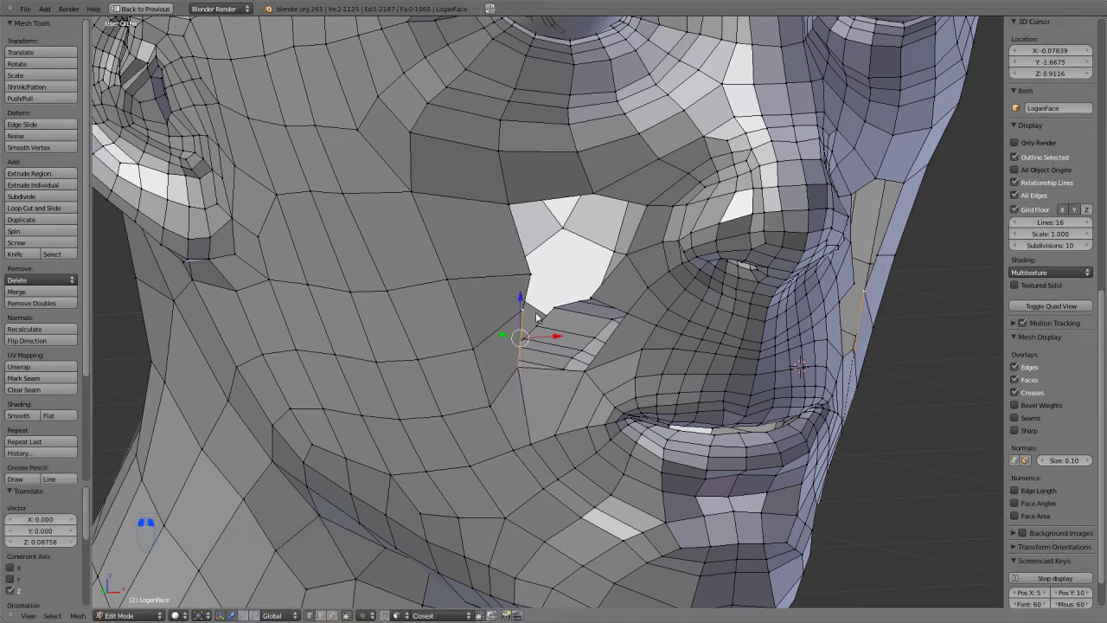
pyautogui.press('Tab')
pyautogui.press('Tab')
pyautogui.moveTo(507, 346); pyautogui.dragTo(522, 361, button='middle')
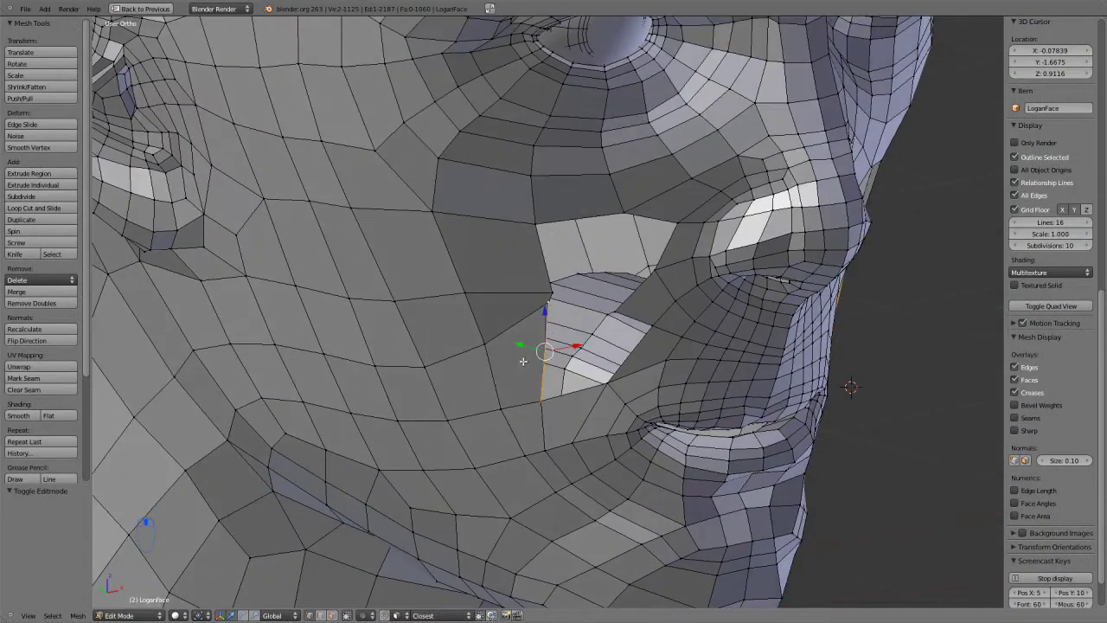
# Step: Merge the cheek hole's lower outer corner vertex with its opposite inner border vertex at center, and check the result in Sculpt Mode
pyautogui.rightClick(539, 399)
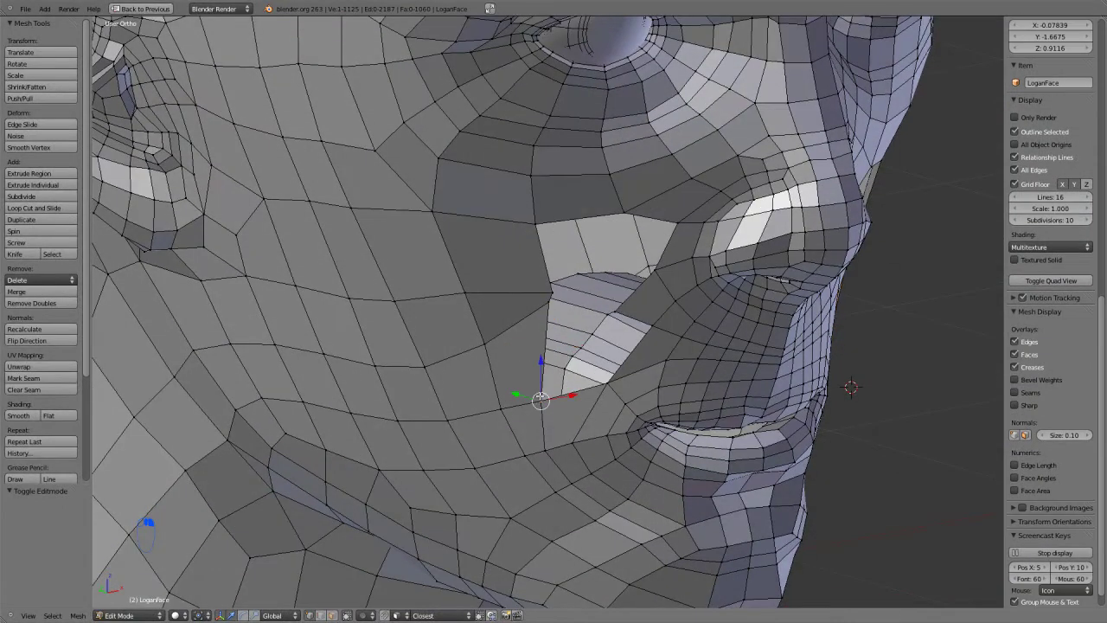
pyautogui.keyDown('shift'); pyautogui.rightClick(650, 325); pyautogui.keyUp('shift')
pyautogui.hotkey('alt', 'm')
pyautogui.click(639, 340)
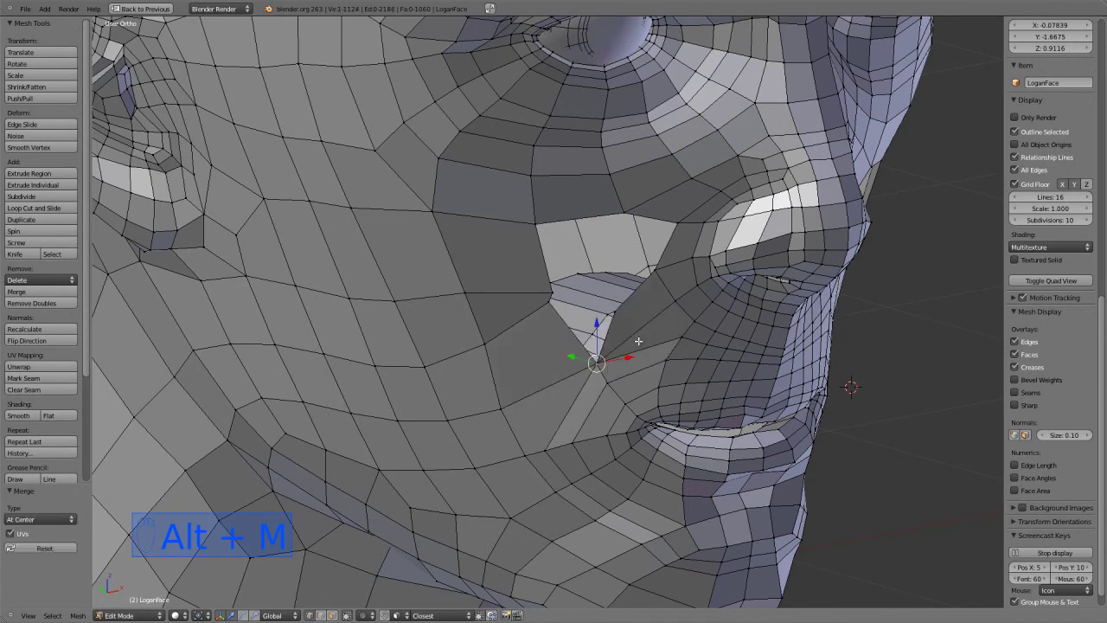
pyautogui.press('KP_1')
pyautogui.press('g')
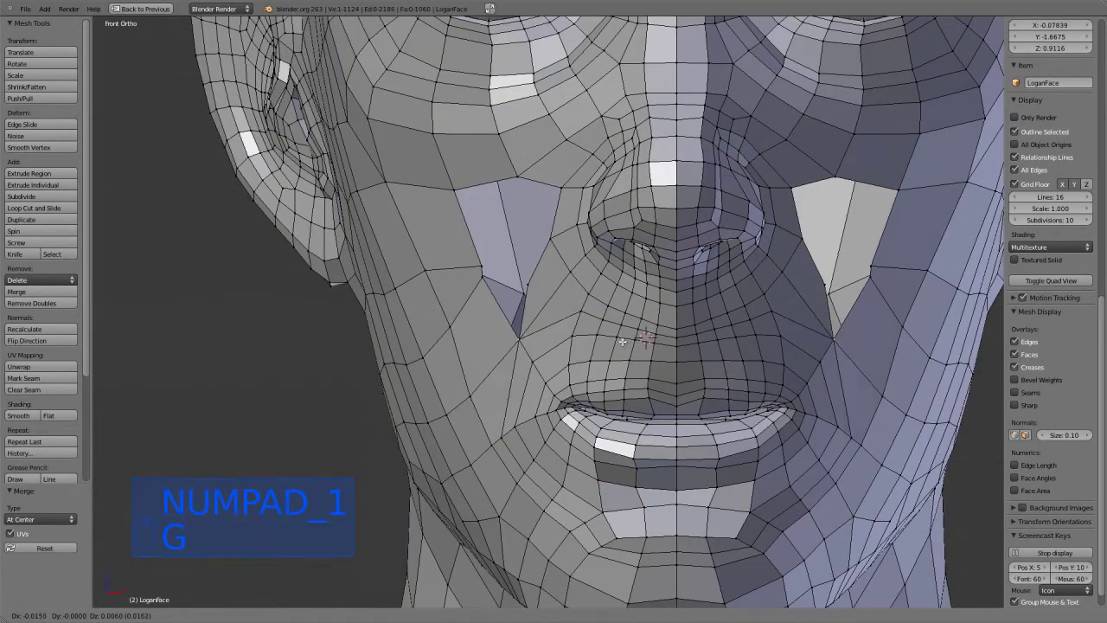
pyautogui.rightClick(616, 344)
pyautogui.press('Tab')
pyautogui.moveTo(594, 360); pyautogui.dragTo(645, 363, button='middle')
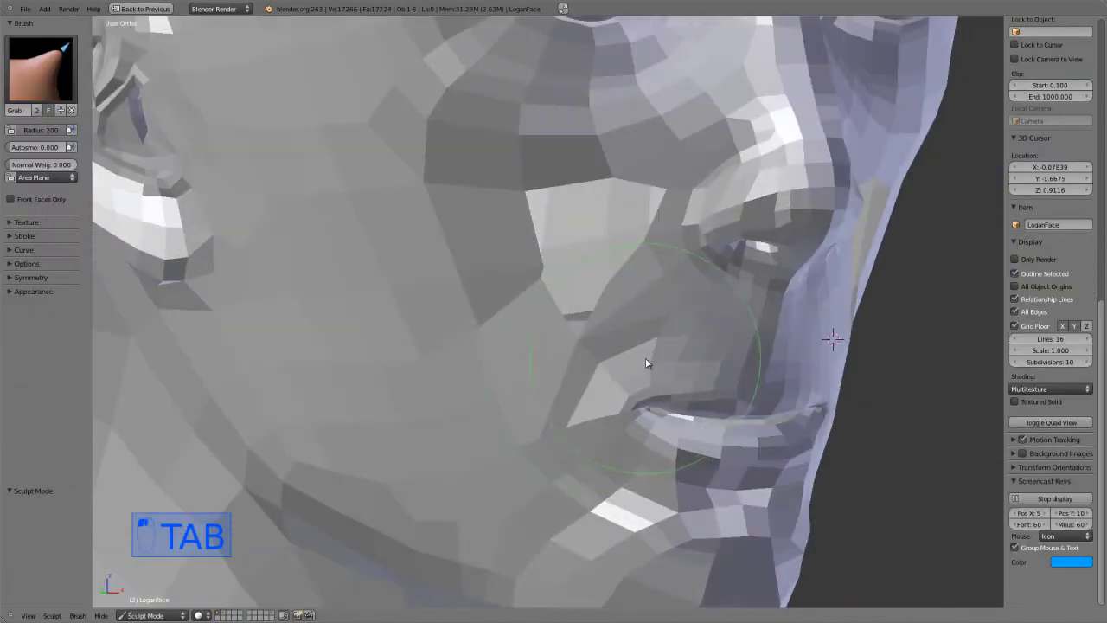
pyautogui.press('Tab')
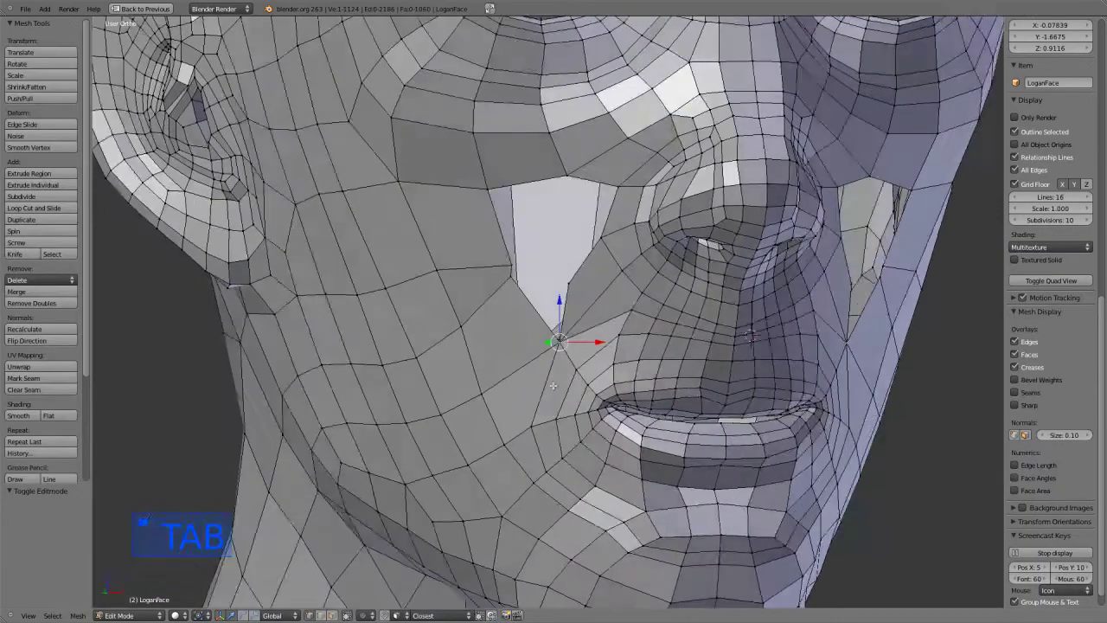
# Step: Move the cheek hole's lower tip vertex -0.02853 along X and shift the neighbouring edge by the mouth corner, checking the result outside Edit Mode
pyautogui.press('KP_1')
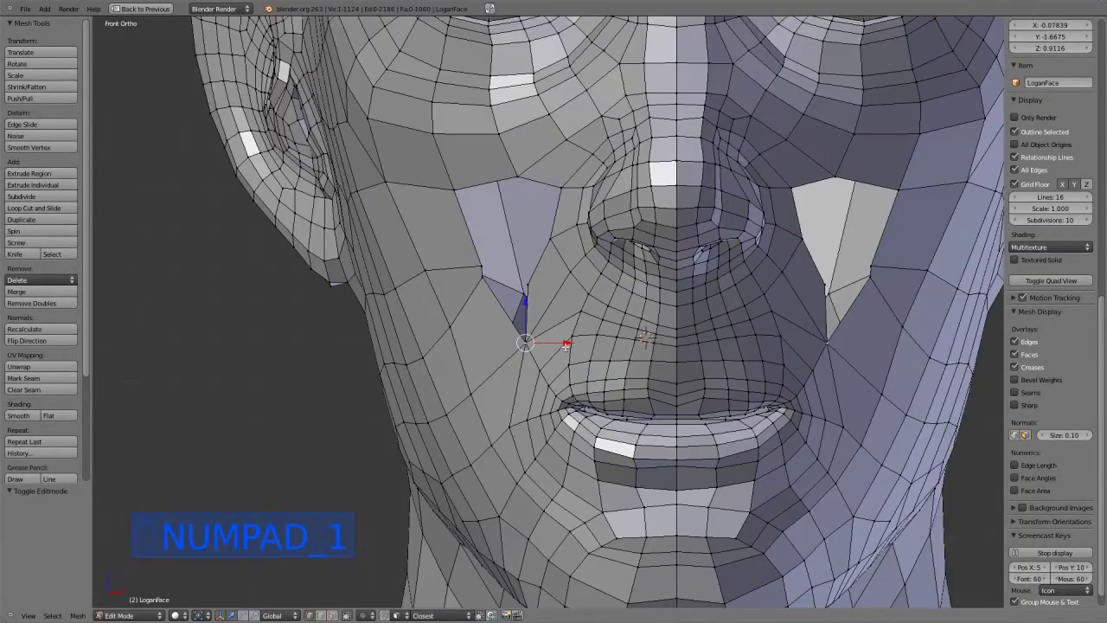
pyautogui.moveTo(566, 344); pyautogui.dragTo(556, 349)
pyautogui.keyDown('shift'); pyautogui.rightClick(525, 414); pyautogui.keyUp('shift')
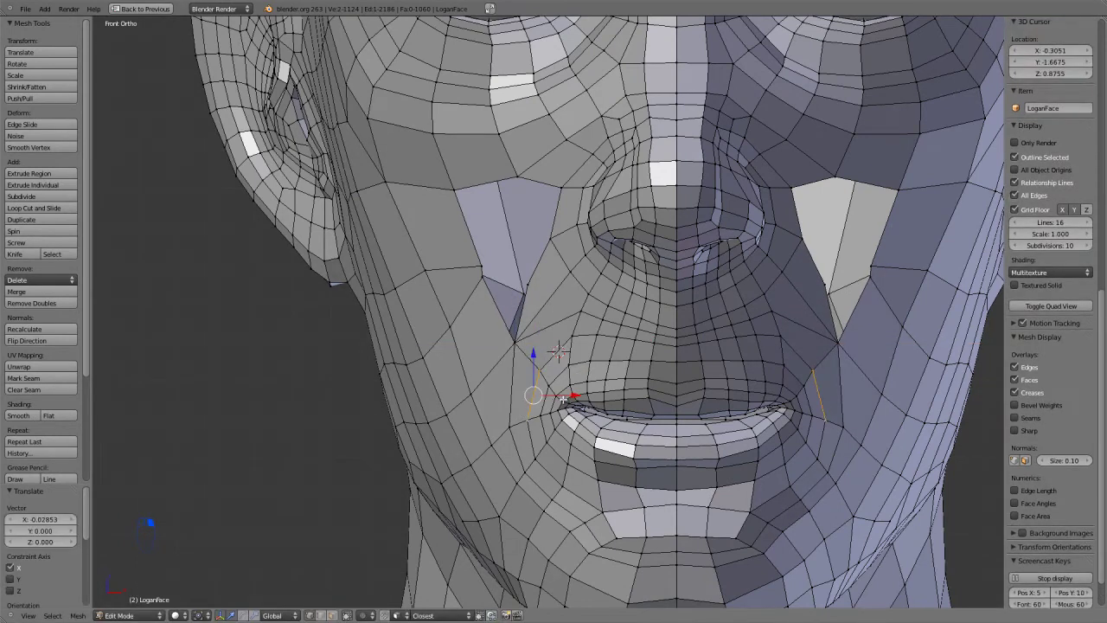
pyautogui.moveTo(566, 396); pyautogui.dragTo(555, 370)
pyautogui.rightClick(537, 370)
pyautogui.moveTo(554, 371)
pyautogui.mouseDown(button='middle')
pyautogui.moveTo(638, 418)
pyautogui.moveTo(654, 396)
pyautogui.mouseUp(button='middle')
pyautogui.scroll(2, 638, 418)
pyautogui.press('Tab')
pyautogui.scroll(-3, 632, 425)
pyautogui.press('Tab')
pyautogui.press('Tab')
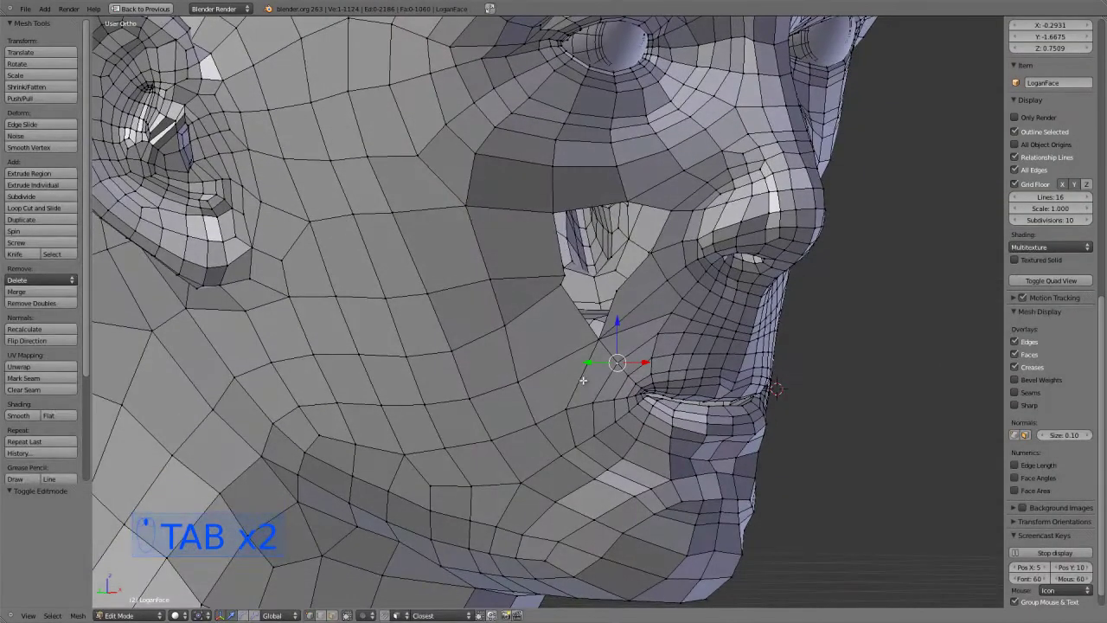
# Step: Edge-slide the run from the chin centre up to the lower cheek by a factor of -0.252, and check the face in Sculpt Mode
pyautogui.rightClick(592, 342)
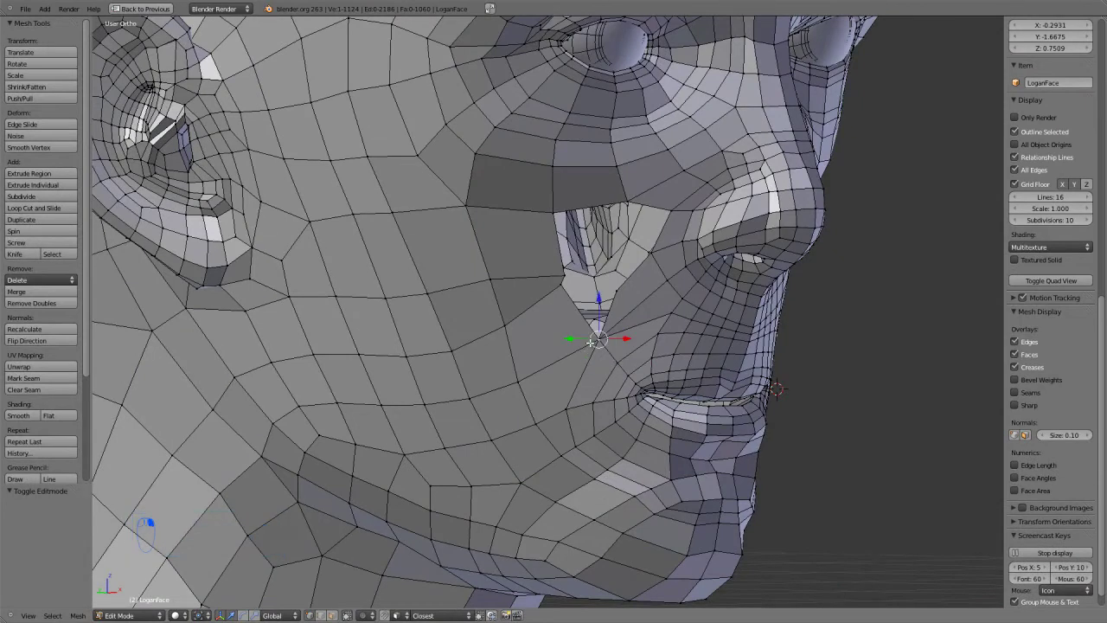
pyautogui.rightClick(560, 453)
pyautogui.rightClick(607, 481)
pyautogui.keyDown('shift'); pyautogui.rightClick(645, 512); pyautogui.keyUp('shift')
pyautogui.keyDown('shift'); pyautogui.rightClick(667, 518); pyautogui.keyUp('shift')
pyautogui.keyDown('shift'); pyautogui.rightClick(690, 524); pyautogui.keyUp('shift')
pyautogui.keyDown('shift'); pyautogui.rightClick(708, 524); pyautogui.keyUp('shift')
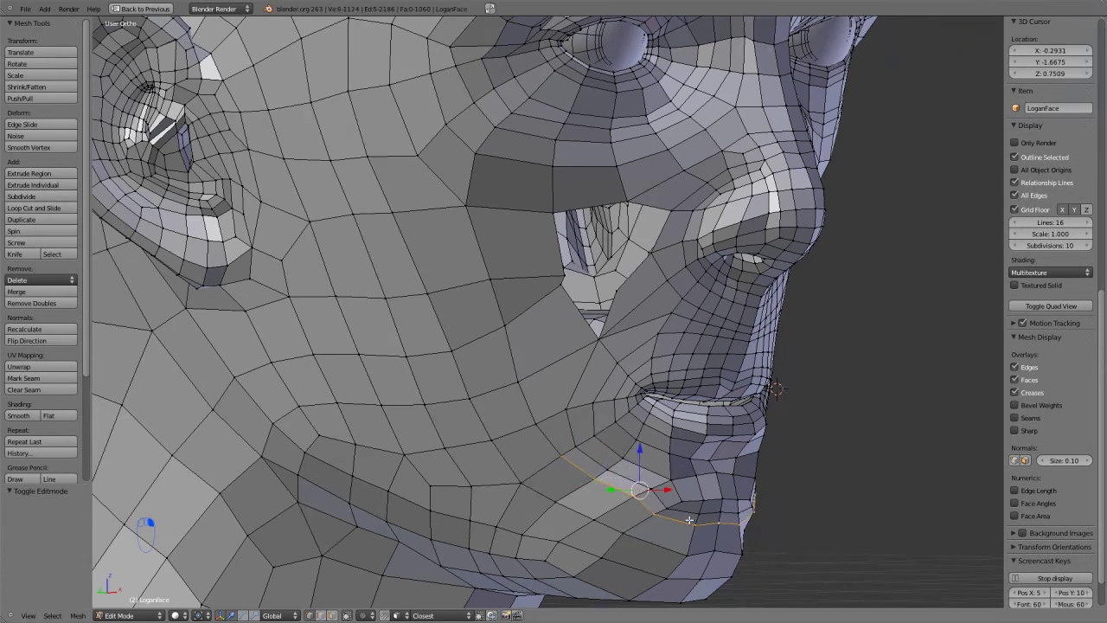
pyautogui.keyDown('shift'); pyautogui.rightClick(535, 428); pyautogui.keyUp('shift')
pyautogui.keyDown('shift'); pyautogui.rightClick(524, 380); pyautogui.keyUp('shift')
pyautogui.hotkey('ctrl', 'e')
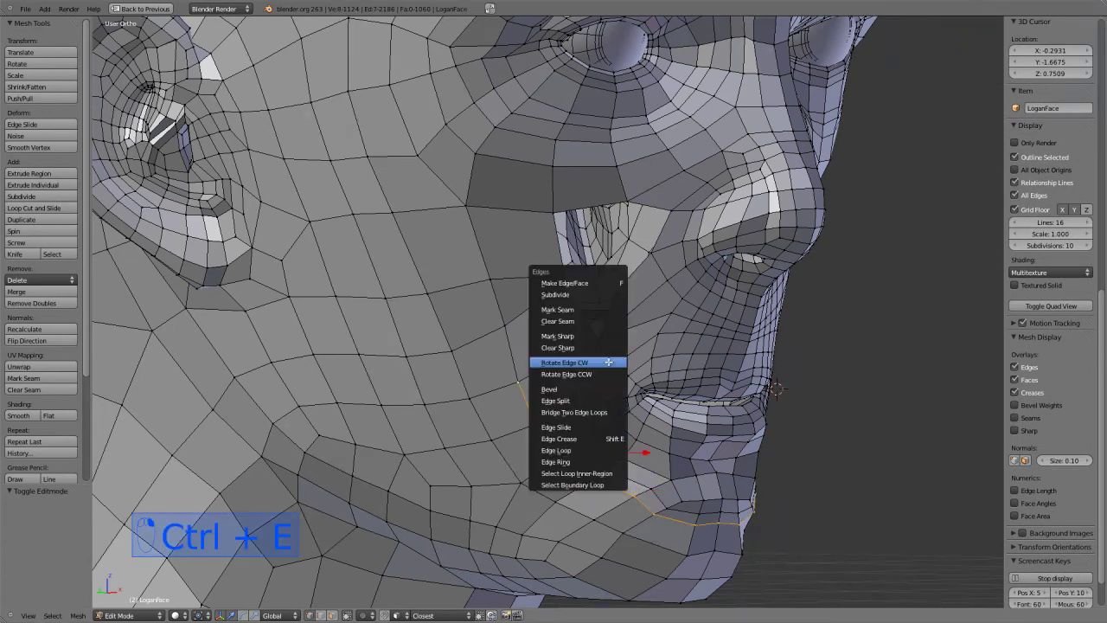
pyautogui.click(595, 427)
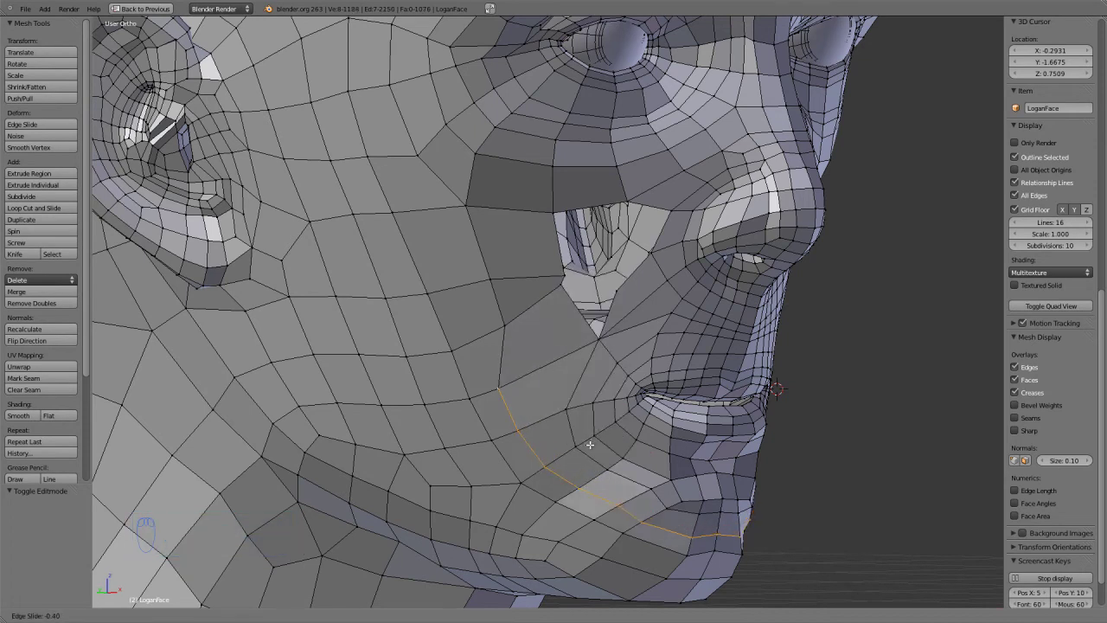
pyautogui.click(593, 442)
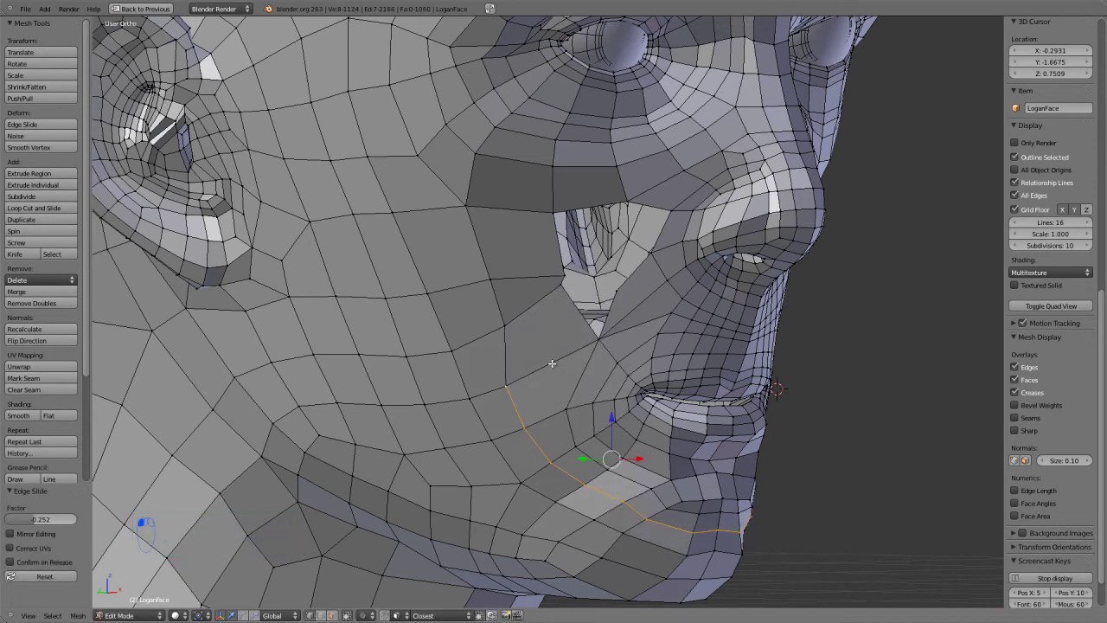
pyautogui.press('KP_1')
pyautogui.press('Tab')
pyautogui.scroll(4, 516, 443)
pyautogui.moveTo(458, 449)
pyautogui.mouseDown(button='middle')
pyautogui.moveTo(517, 443)
pyautogui.moveTo(487, 470)
pyautogui.mouseUp(button='middle')
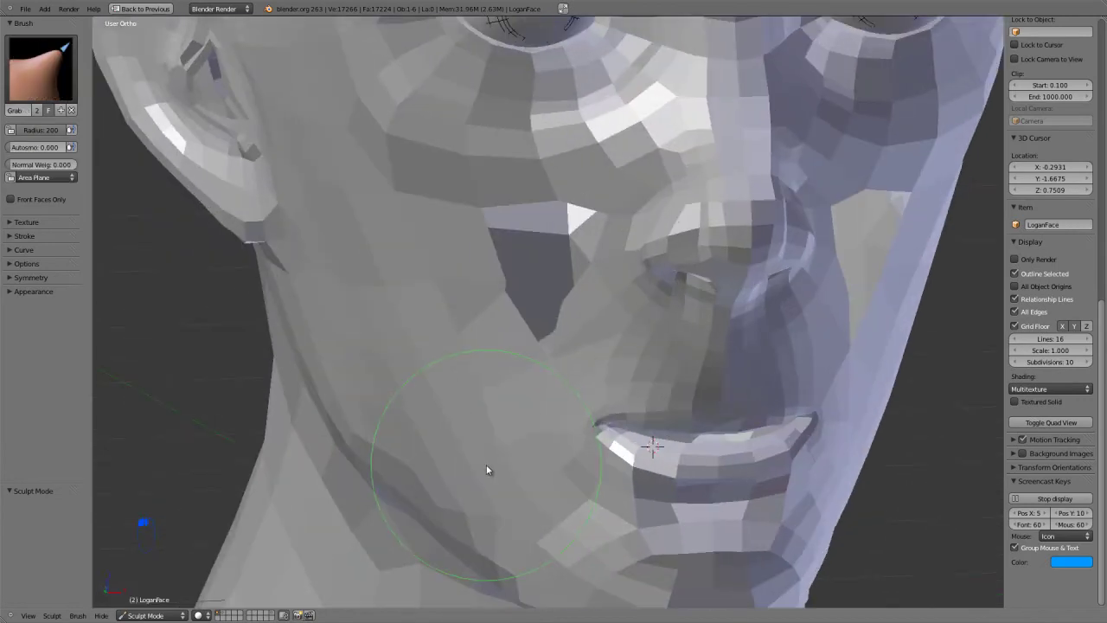
# Step: Delete the two vertices along the outer border of the cheek hole together with their faces
pyautogui.press('KP_1')
pyautogui.press('Tab')
pyautogui.scroll(5, 555, 390)
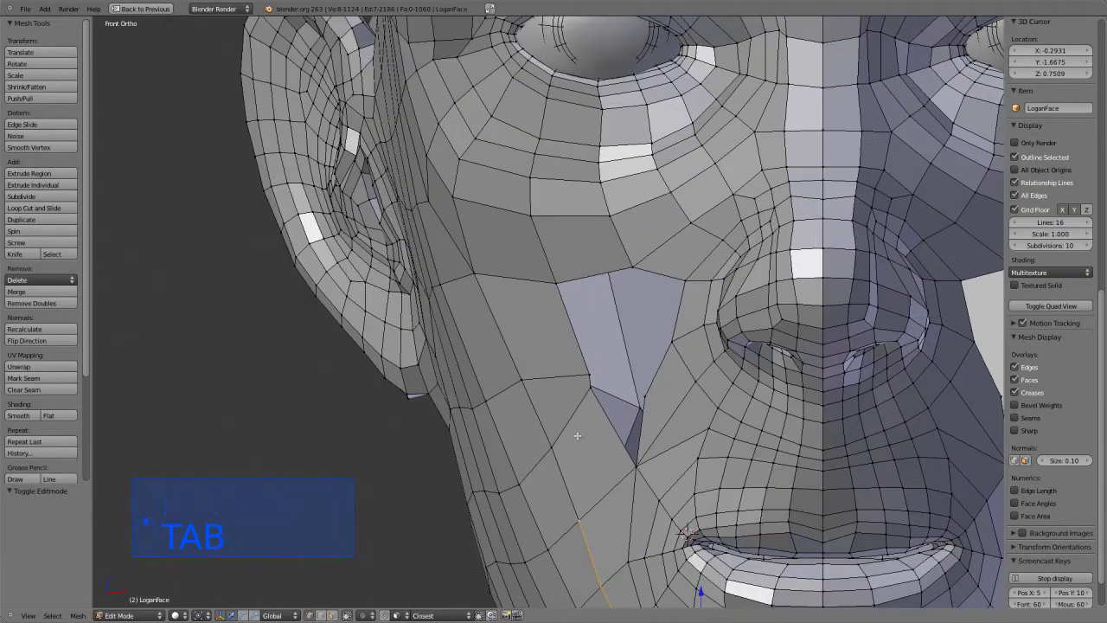
pyautogui.scroll(-1, 577, 431)
pyautogui.rightClick(583, 379)
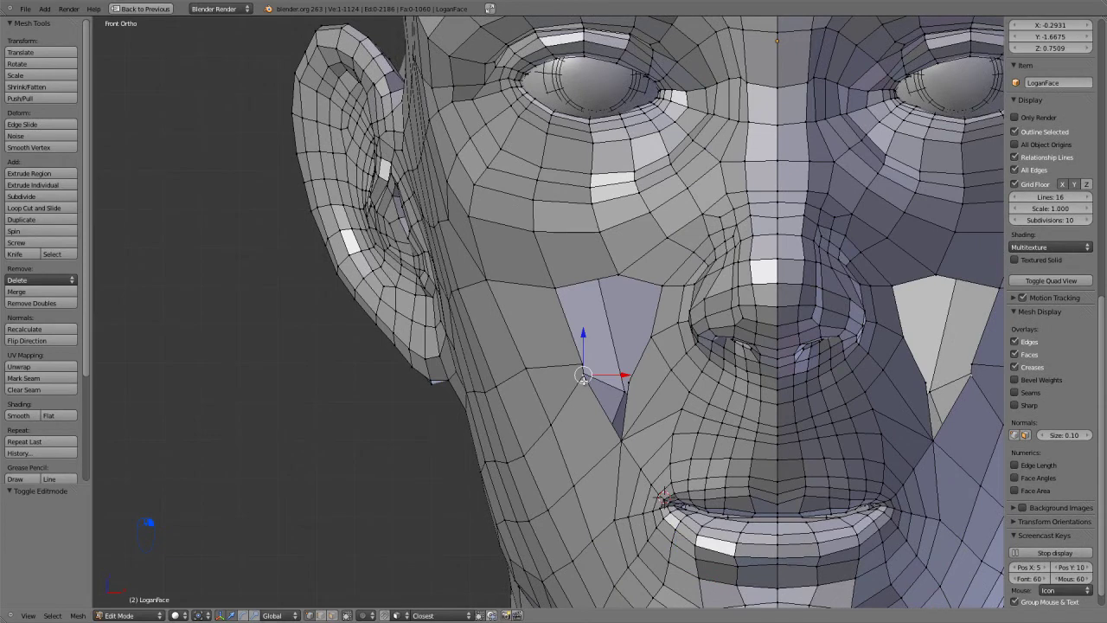
pyautogui.press('x')
pyautogui.click(596, 393)
pyautogui.rightClick(578, 363)
pyautogui.press('x')
pyautogui.click(580, 358)
pyautogui.moveTo(580, 358); pyautogui.dragTo(661, 482, button='middle')
# Step: Rip the vertex at the cheek hole's lower inner corner and reposition the separated border vertices higher toward the nose
pyautogui.hotkey('ctrl', 'r')
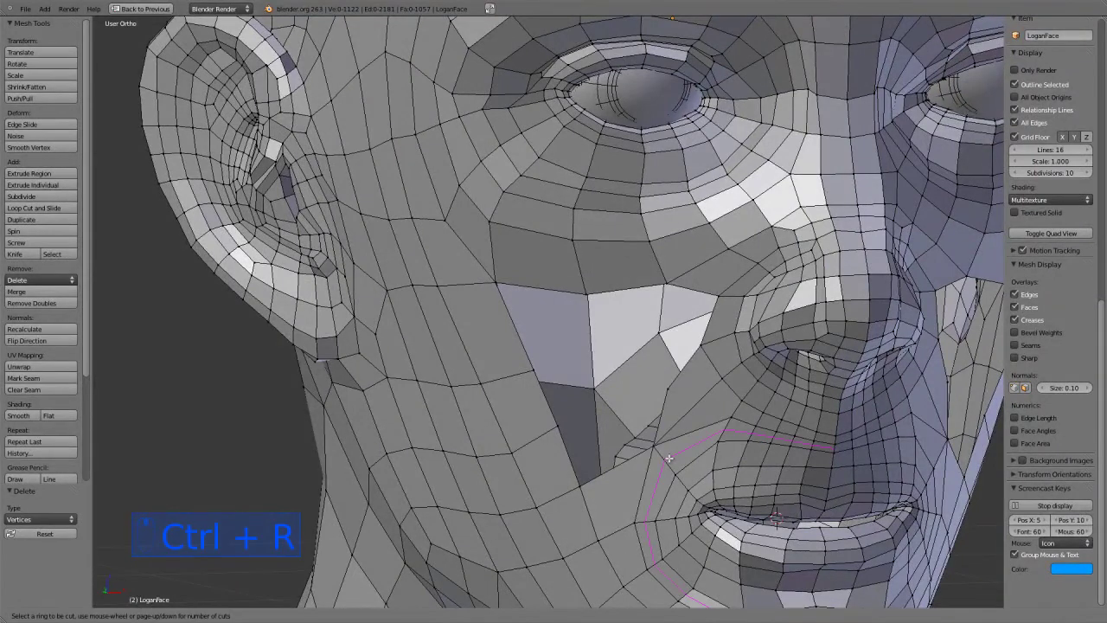
pyautogui.rightClick(655, 443)
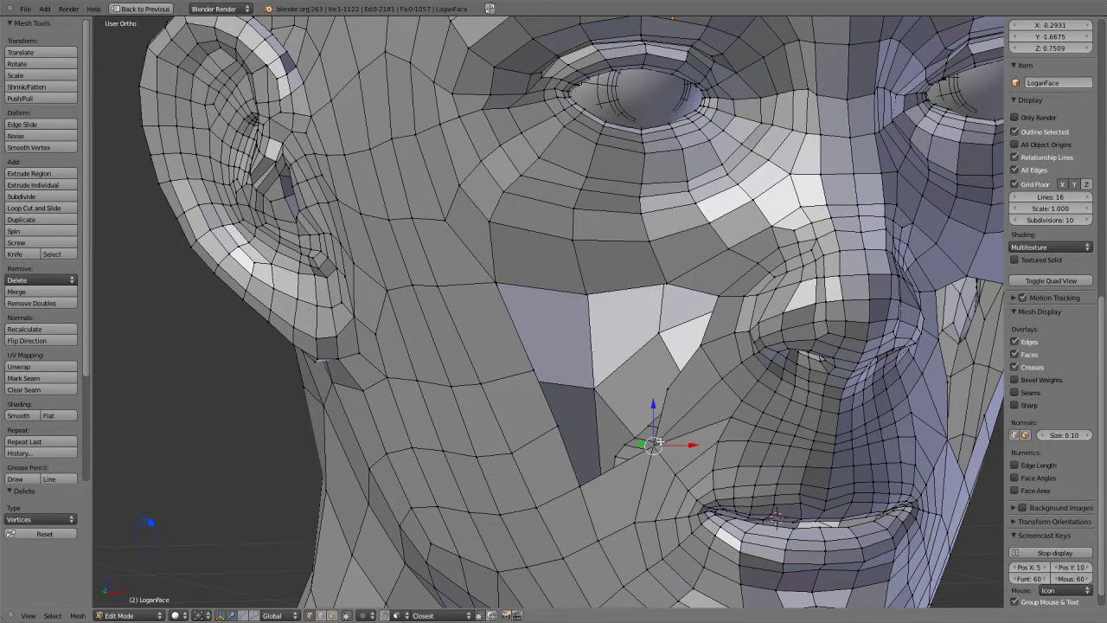
pyautogui.press('KP_1')
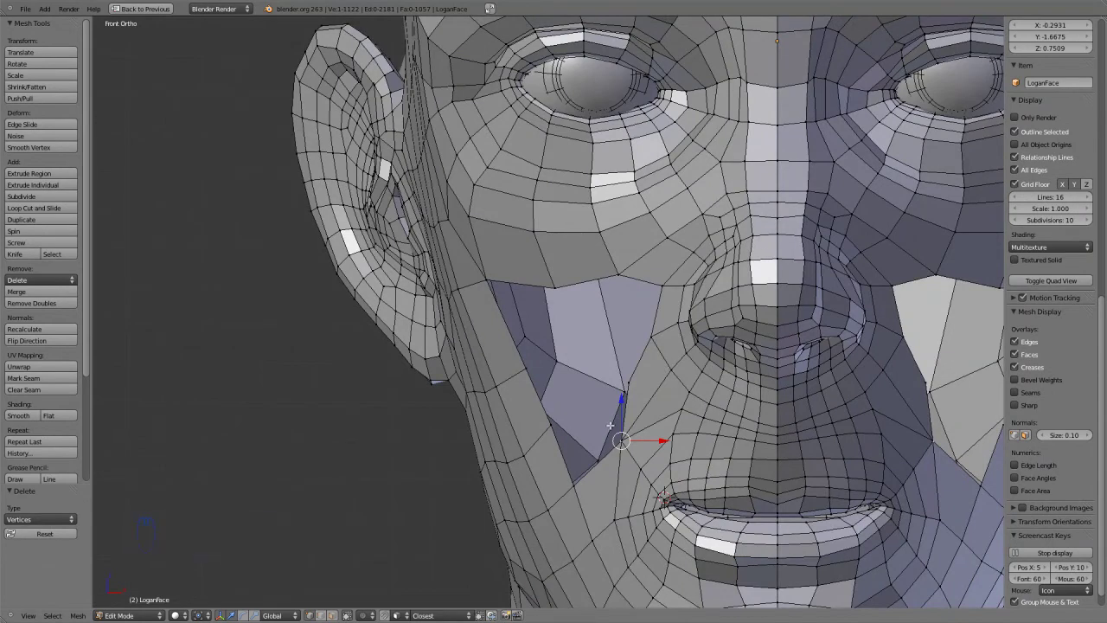
pyautogui.press('g')
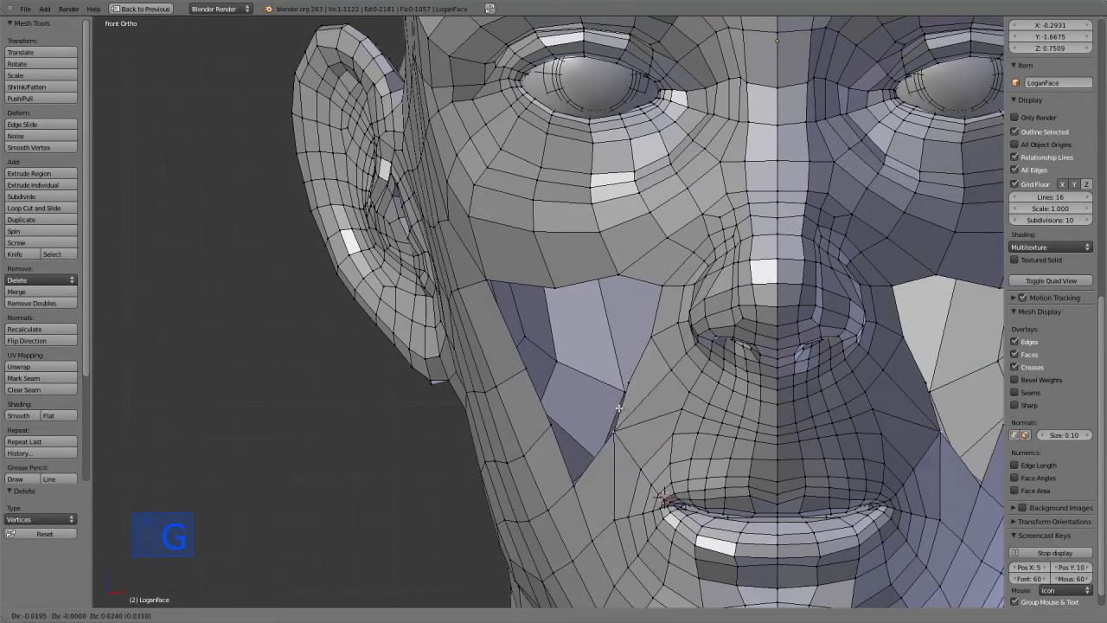
pyautogui.press('b')
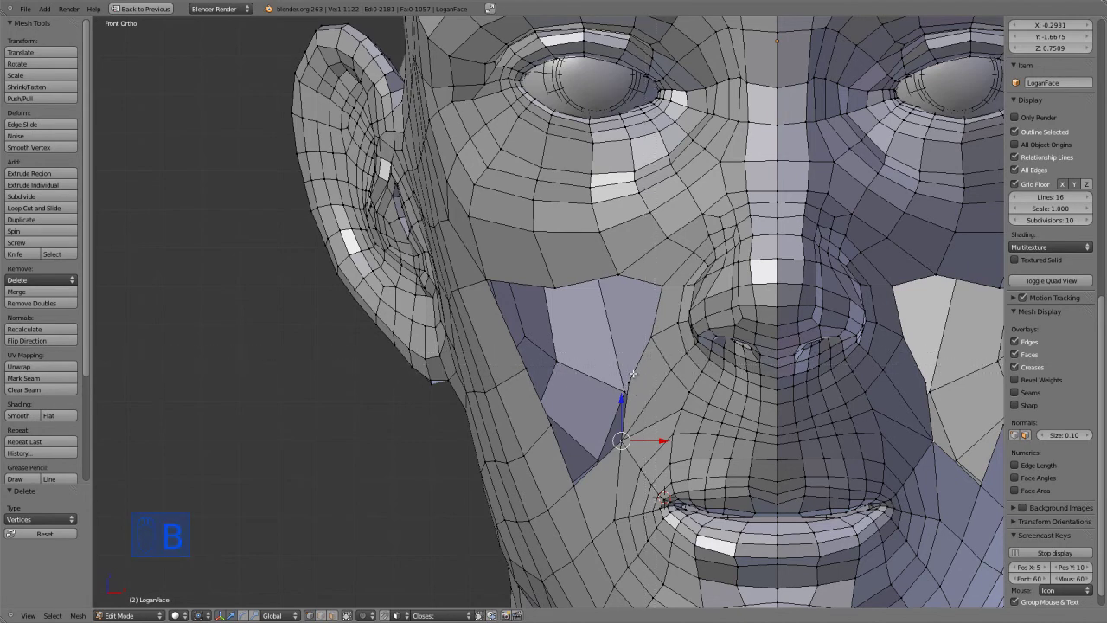
pyautogui.press('v')
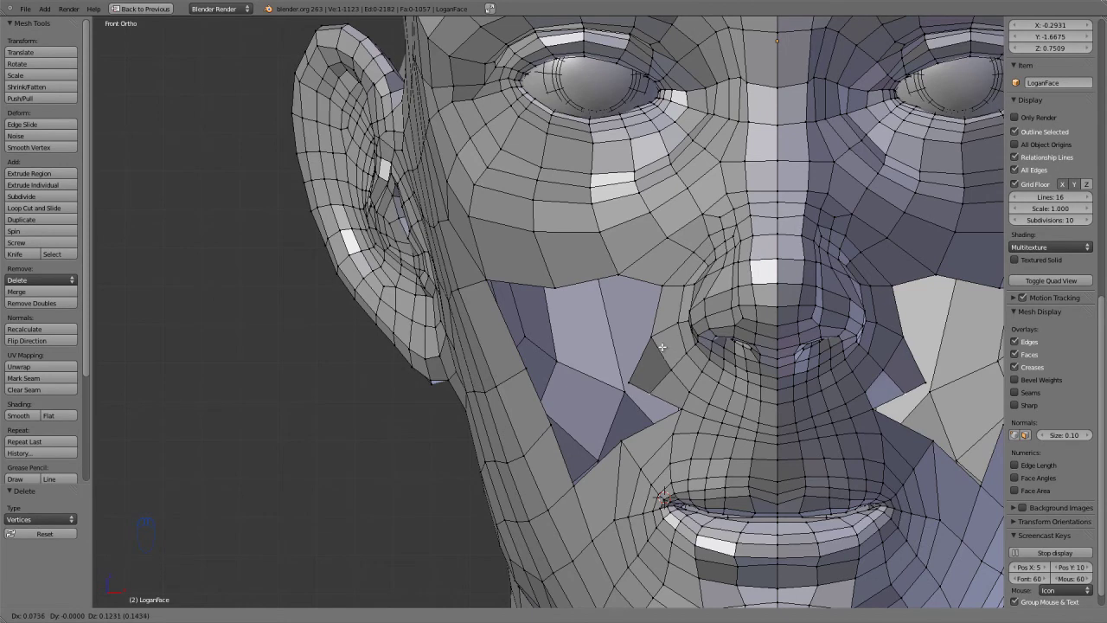
pyautogui.click(629, 362)
pyautogui.press('g')
pyautogui.click(640, 391)
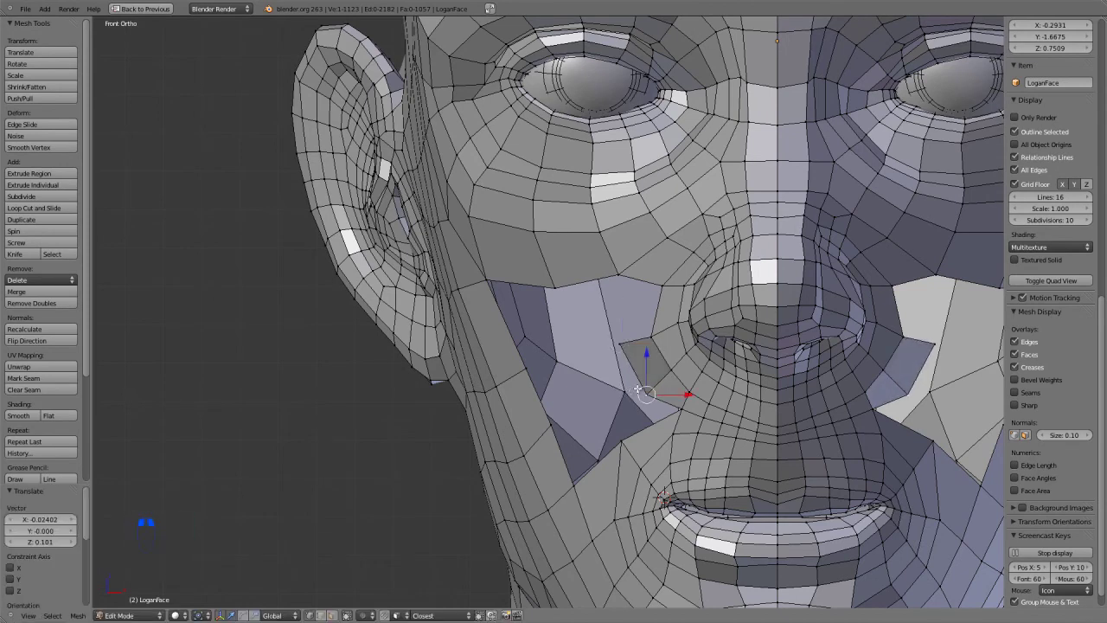
# Step: Adjust the positions of the vertices along the cheek hole's inner border beside the nostril and upper lip
pyautogui.press('g')
pyautogui.click(629, 375)
pyautogui.press('g')
pyautogui.click(666, 363)
pyautogui.press('g')
pyautogui.click(672, 407)
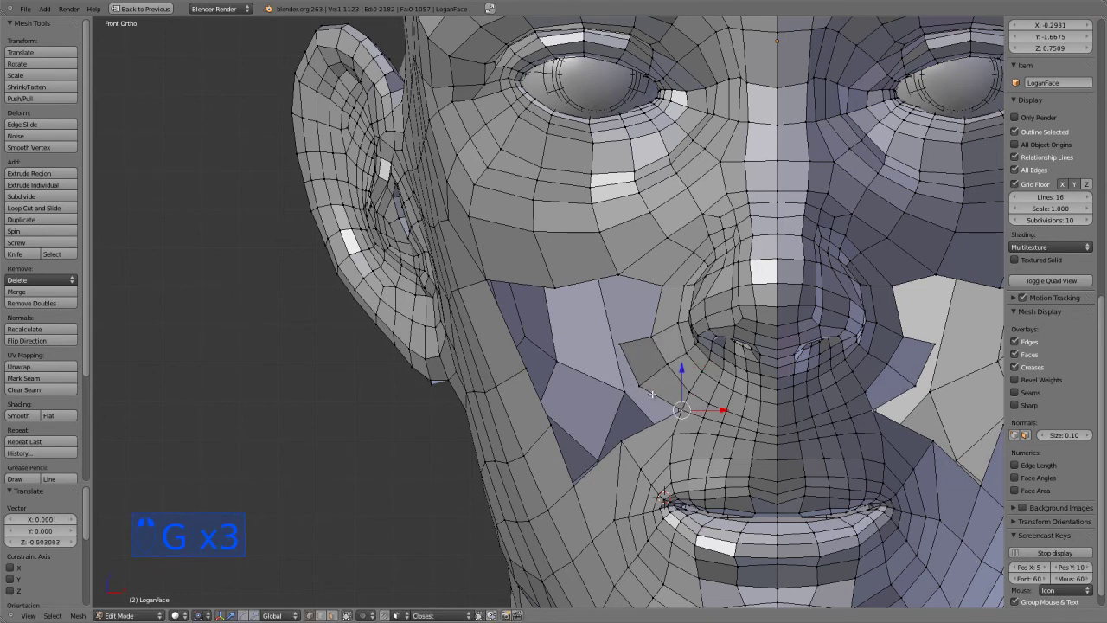
pyautogui.press('g')
pyautogui.click(645, 383)
pyautogui.moveTo(645, 382); pyautogui.dragTo(657, 397, button='middle')
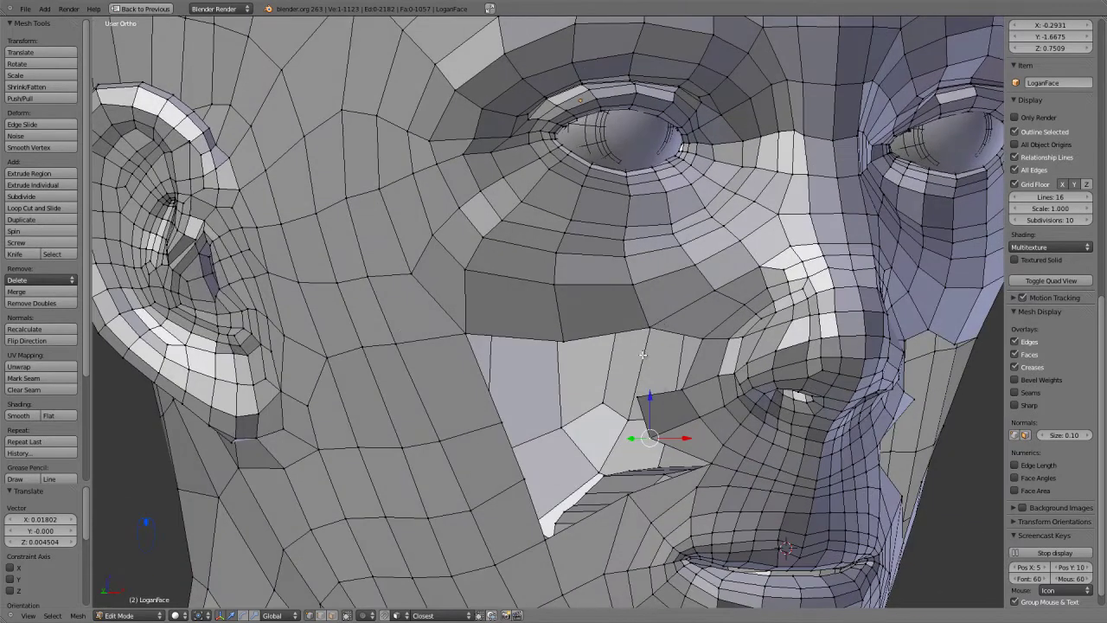
# Step: Delete the protruding vertices and their faces from the cheek hole's nose-side border
pyautogui.rightClick(641, 395)
pyautogui.press('x')
pyautogui.click(650, 437)
pyautogui.moveTo(647, 435); pyautogui.dragTo(649, 434, button='middle')
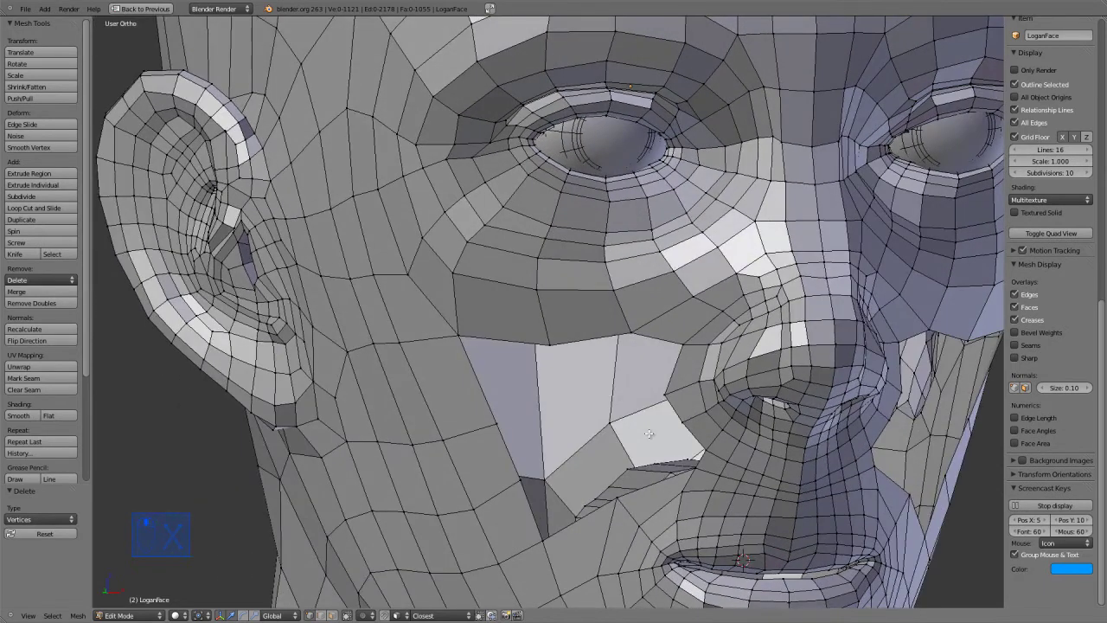
# Step: Insert a loop cut from the cheek hole's lower inner border down around the mouth corner and along the lips
pyautogui.rightClick(661, 392)
pyautogui.rightClick(680, 425)
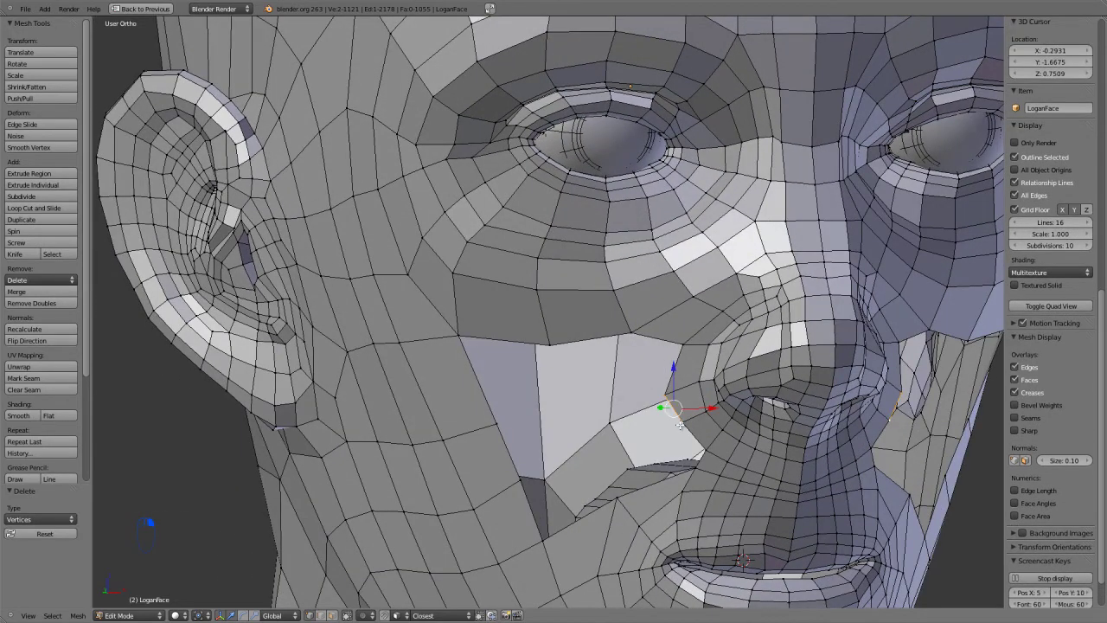
pyautogui.press('KP_1')
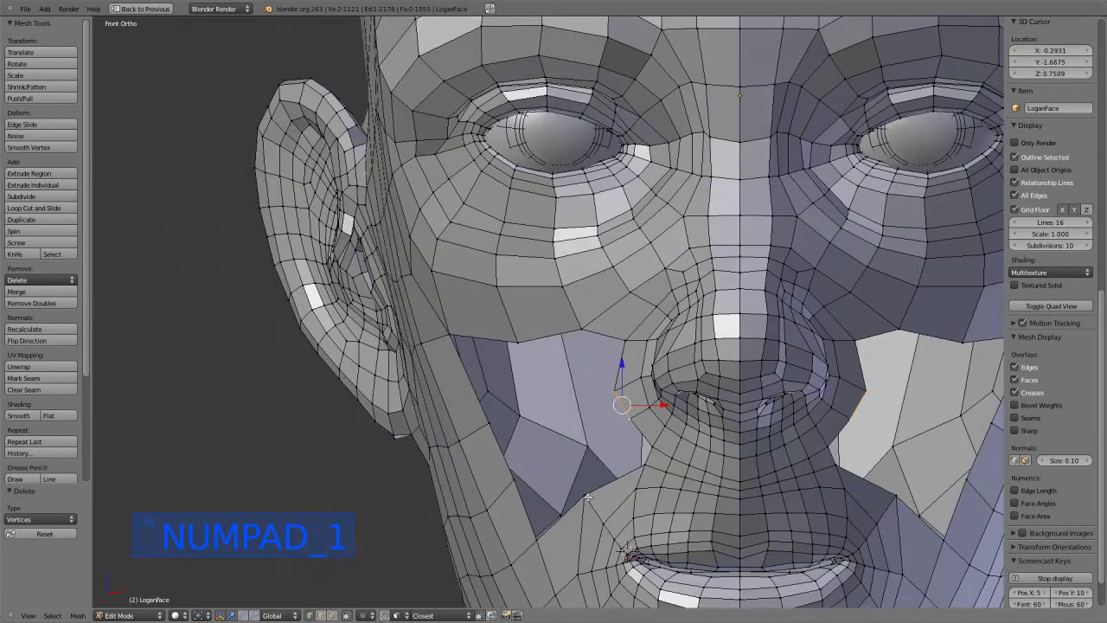
pyautogui.hotkey('ctrl', 'r')
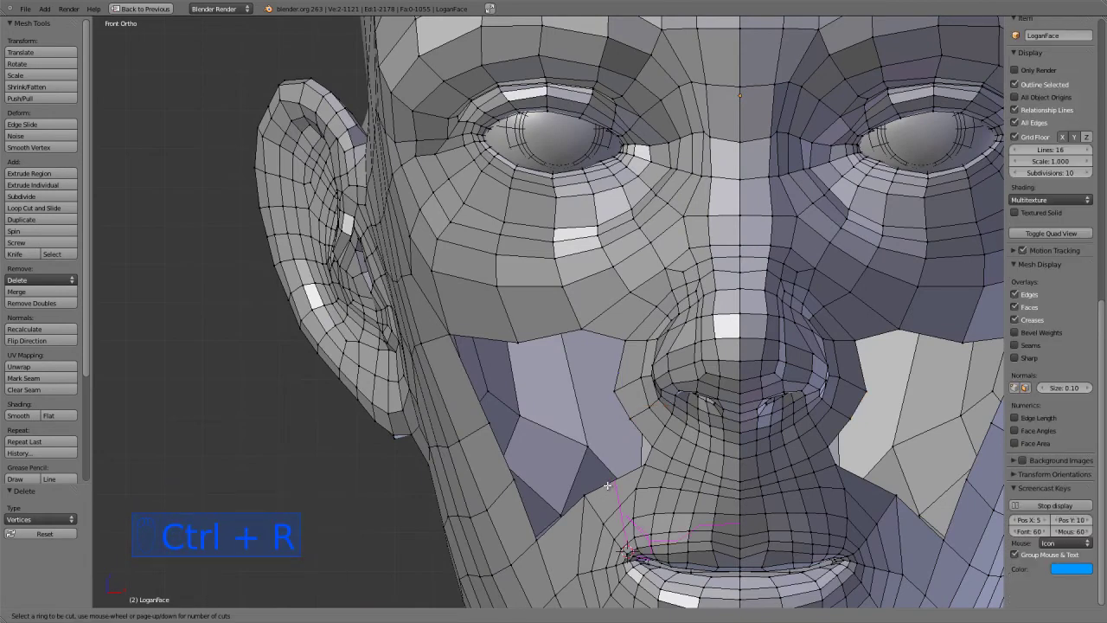
pyautogui.click(607, 485)
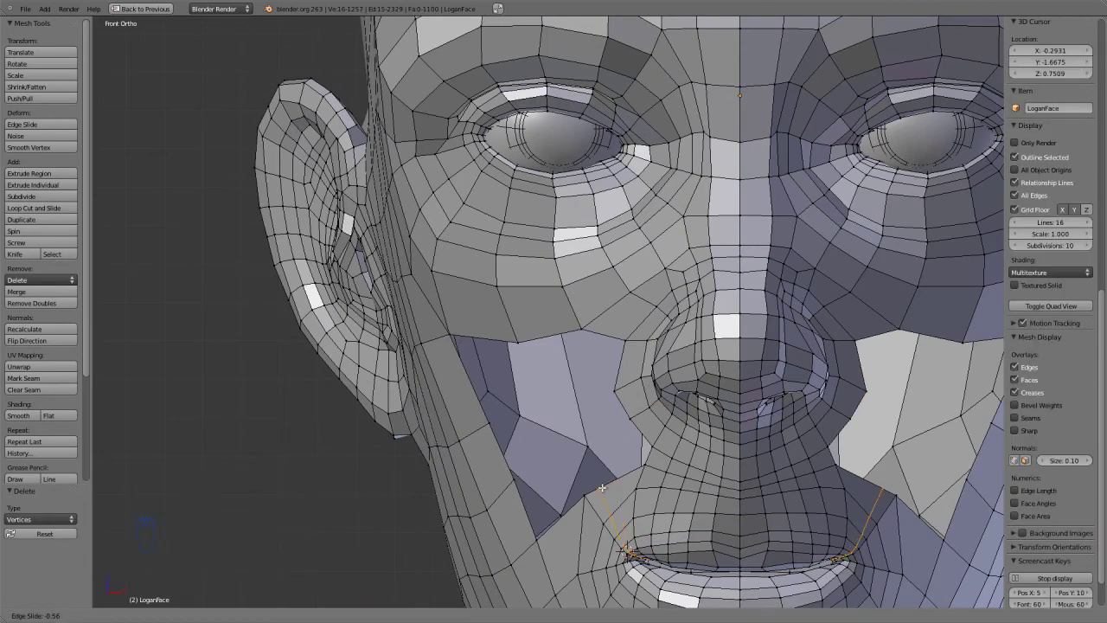
pyautogui.click(607, 487)
# Step: Fill a four-sided face between the cheek hole's lower inner border and the new cut, and check it in Sculpt Mode
pyautogui.rightClick(608, 485)
pyautogui.keyDown('shift'); pyautogui.rightClick(629, 428); pyautogui.keyUp('shift')
pyautogui.keyDown('shift'); pyautogui.rightClick(644, 464); pyautogui.keyUp('shift')
pyautogui.press('f')
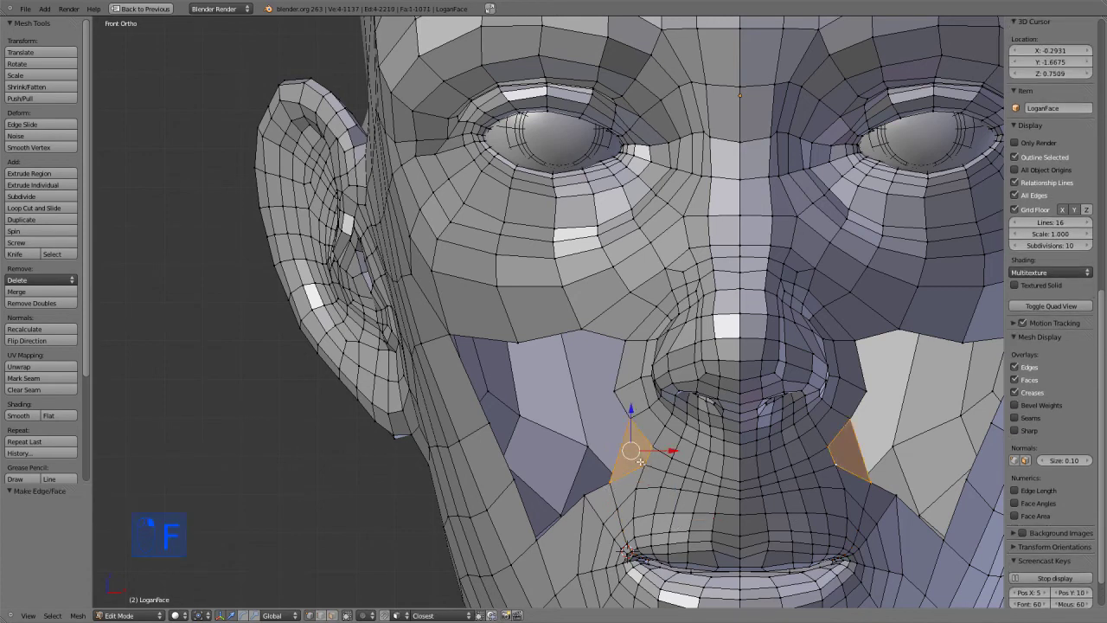
pyautogui.press('Tab')
pyautogui.moveTo(637, 462); pyautogui.dragTo(672, 457, button='middle')
pyautogui.scroll(5, 767, 502)
pyautogui.keyDown('shift'); pyautogui.moveTo(767, 500); pyautogui.dragTo(643, 376, button='middle'); pyautogui.keyUp('shift')
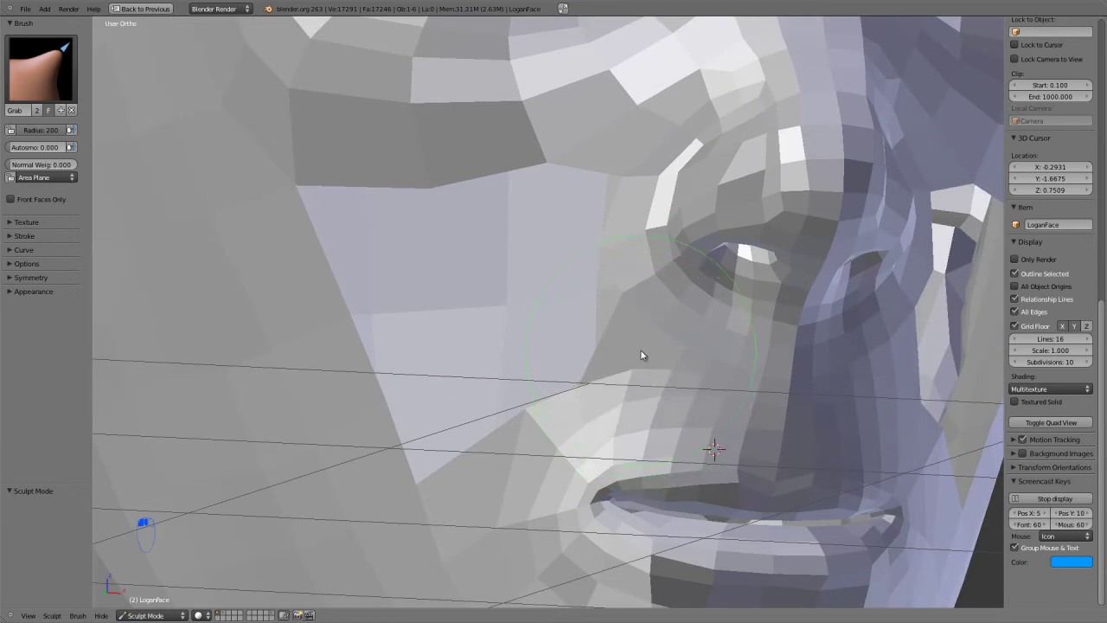
pyautogui.press('Tab')
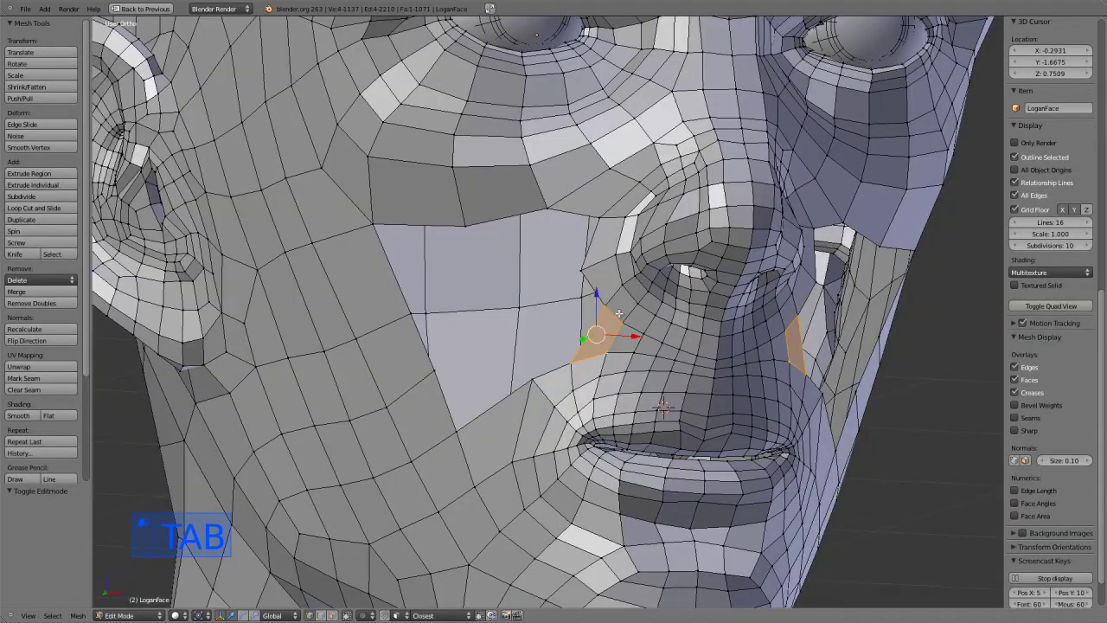
# Step: Fill a long face across the cheek hole between its upper inner border edge and its lower border edge
pyautogui.press('KP_1')
pyautogui.keyDown('shift'); pyautogui.moveTo(608, 320); pyautogui.dragTo(719, 373, button='middle'); pyautogui.keyUp('shift')
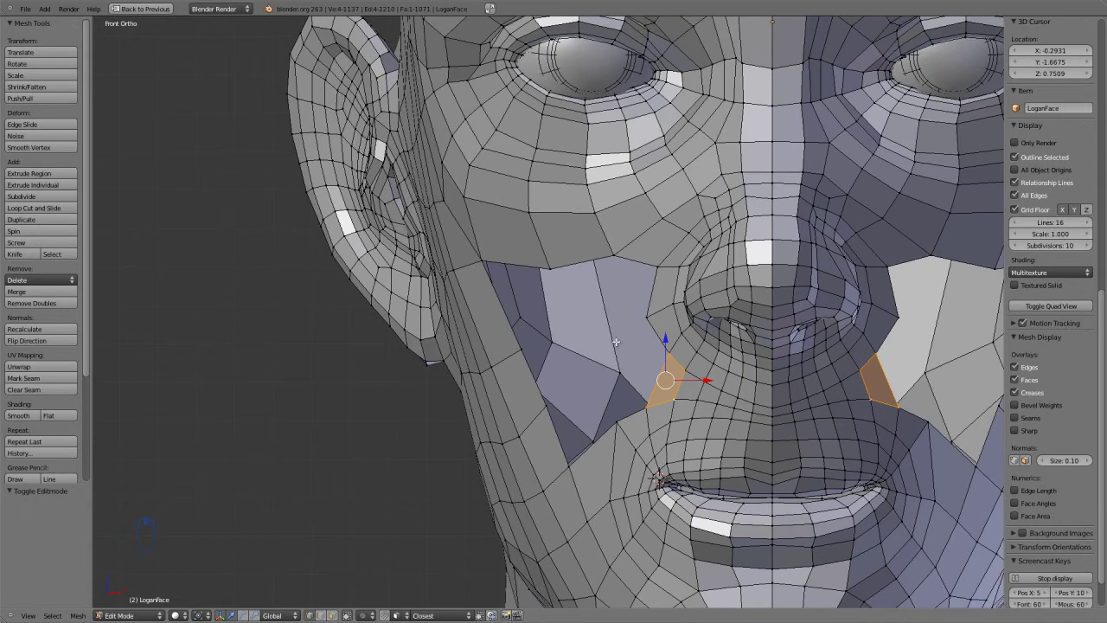
pyautogui.rightClick(621, 261)
pyautogui.keyDown('shift'); pyautogui.rightClick(563, 459); pyautogui.keyUp('shift')
pyautogui.keyDown('shift'); pyautogui.rightClick(618, 421); pyautogui.keyUp('shift')
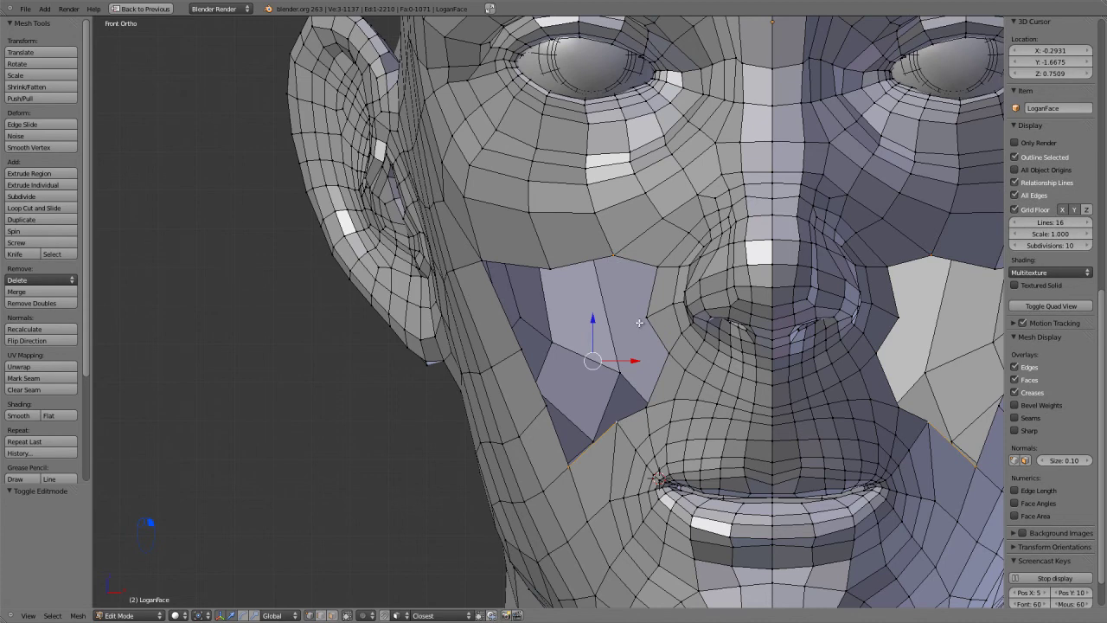
pyautogui.keyDown('shift'); pyautogui.rightClick(650, 274); pyautogui.keyUp('shift')
pyautogui.press('f')
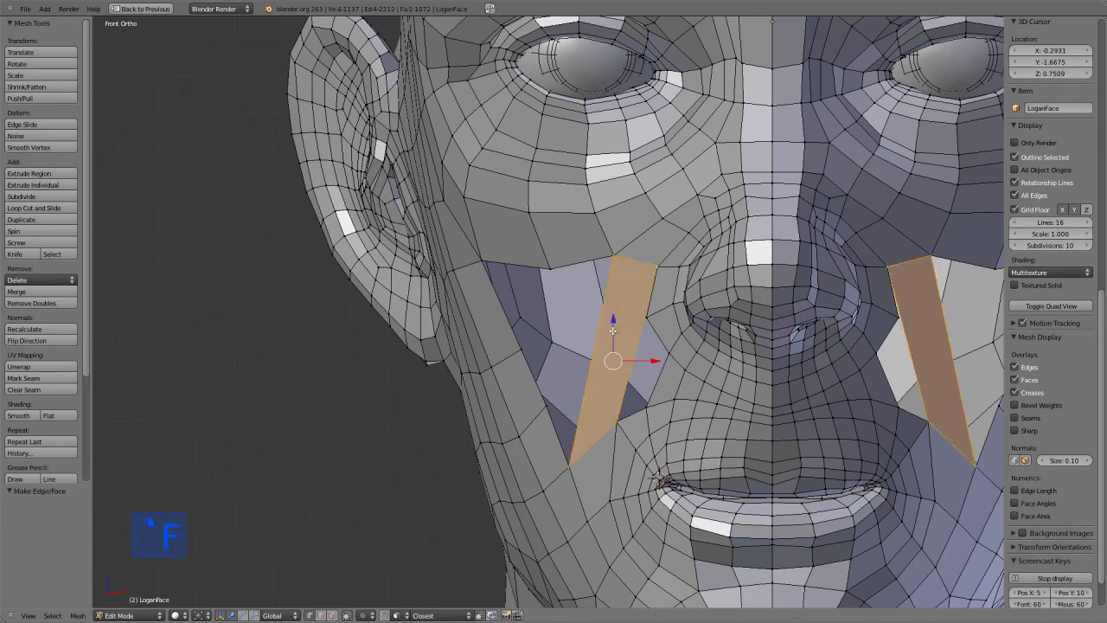
# Step: Cut the new long face across its width and merge the cut's inner vertex with the nose-side border at center
pyautogui.hotkey('ctrl', 'r')
pyautogui.click(647, 318)
pyautogui.rightClick(647, 318)
pyautogui.moveTo(647, 318); pyautogui.dragTo(707, 380, button='middle')
pyautogui.hotkey('alt', 'm')
pyautogui.click(707, 378)
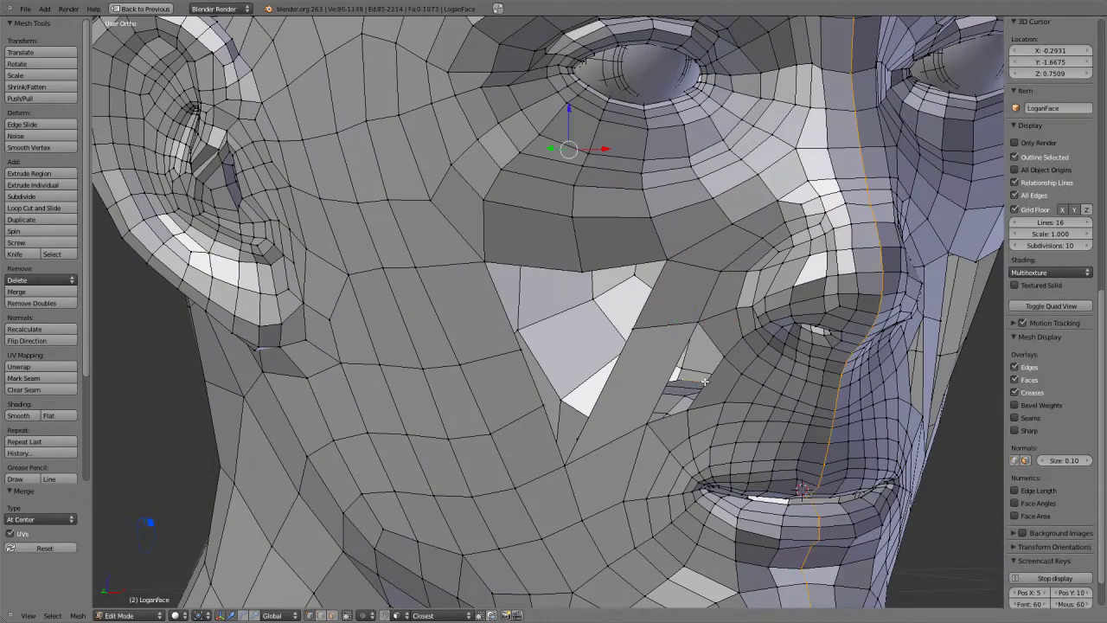
# Step: Fill the remaining gap between the long cheek strip and the nose-side border, and check the surface in Sculpt Mode
pyautogui.keyDown('alt'); pyautogui.rightClick(722, 367); pyautogui.keyUp('alt')
pyautogui.press('Tab')
pyautogui.moveTo(721, 378)
pyautogui.mouseDown(button='middle')
pyautogui.moveTo(686, 376)
pyautogui.moveTo(761, 368)
pyautogui.moveTo(628, 390)
pyautogui.moveTo(706, 403)
pyautogui.moveTo(699, 425)
pyautogui.moveTo(672, 424)
pyautogui.moveTo(700, 412)
pyautogui.moveTo(712, 430)
pyautogui.mouseUp(button='middle')
pyautogui.press('Tab')
pyautogui.scroll(-4, 716, 383)
pyautogui.scroll(3, 628, 390)
# Step: Edge-slide the curved edge run under the nostril, from the upper lip centre out to the cheek, by a factor of -0.447
pyautogui.rightClick(749, 366)
pyautogui.scroll(1, 712, 430)
pyautogui.rightClick(783, 434)
pyautogui.keyDown('shift'); pyautogui.rightClick(735, 417); pyautogui.keyUp('shift')
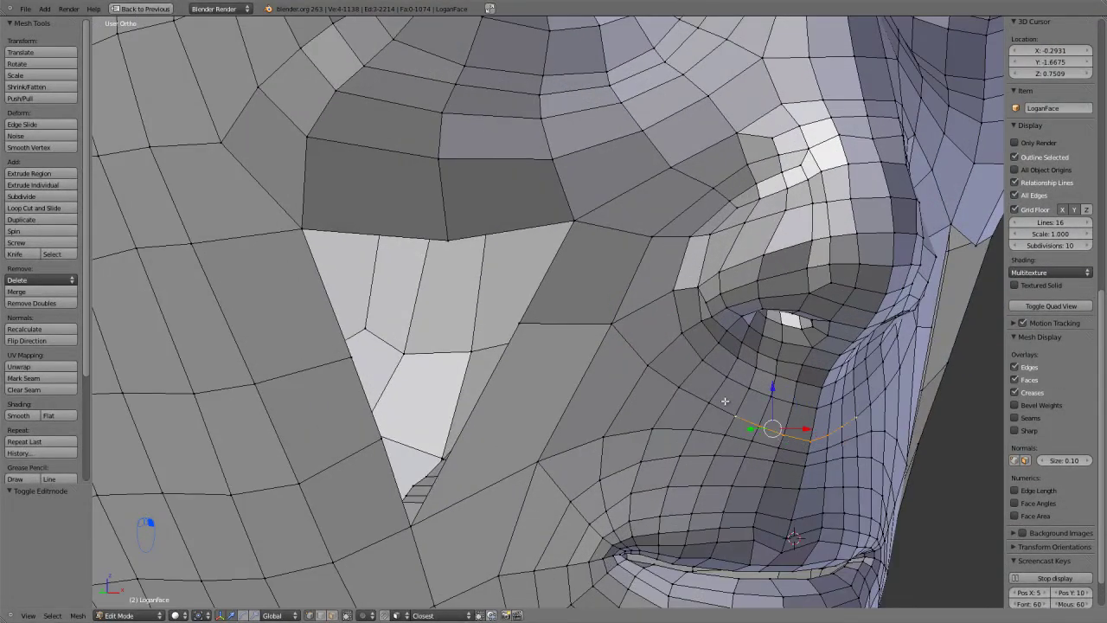
pyautogui.keyDown('shift'); pyautogui.rightClick(714, 403); pyautogui.keyUp('shift')
pyautogui.keyDown('shift'); pyautogui.rightClick(677, 387); pyautogui.keyUp('shift')
pyautogui.keyDown('shift'); pyautogui.rightClick(657, 371); pyautogui.keyUp('shift')
pyautogui.hotkey('ctrl', 'e')
pyautogui.click(736, 455)
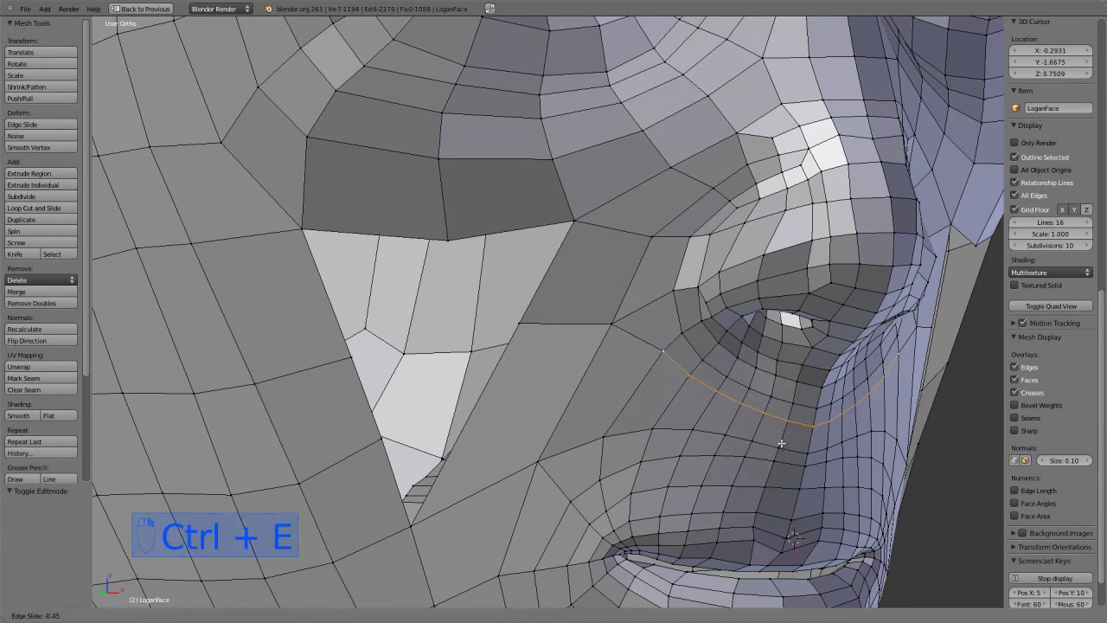
pyautogui.click(781, 444)
pyautogui.rightClick(662, 353)
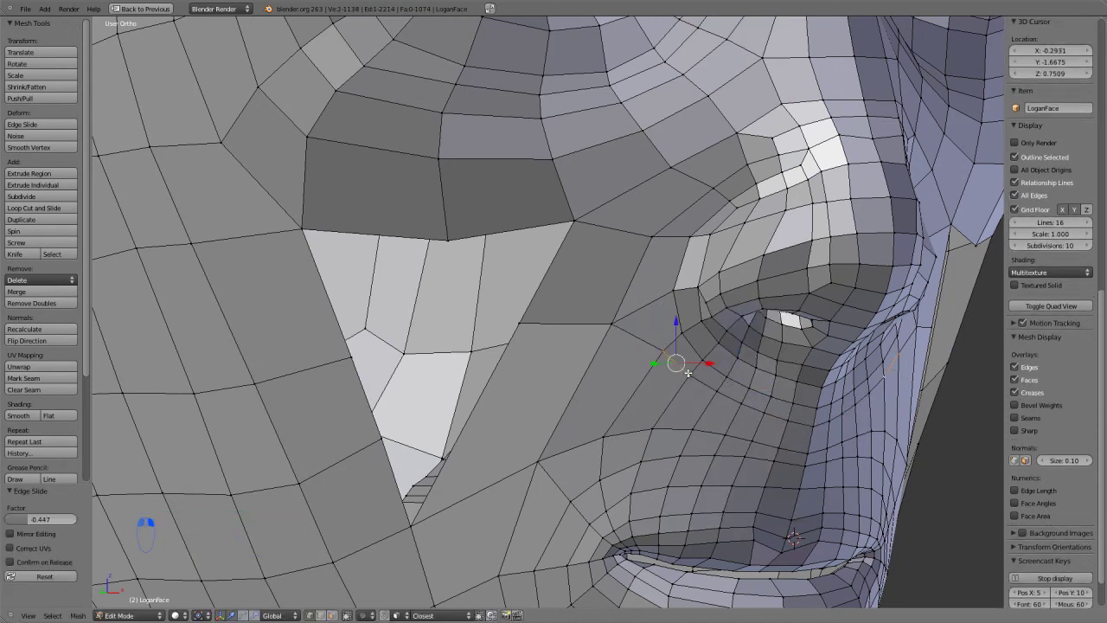
# Step: Edge-slide the short edge on the cheek beside the nostril by a factor of 0.07561
pyautogui.hotkey('ctrl', 'e')
pyautogui.click(682, 372)
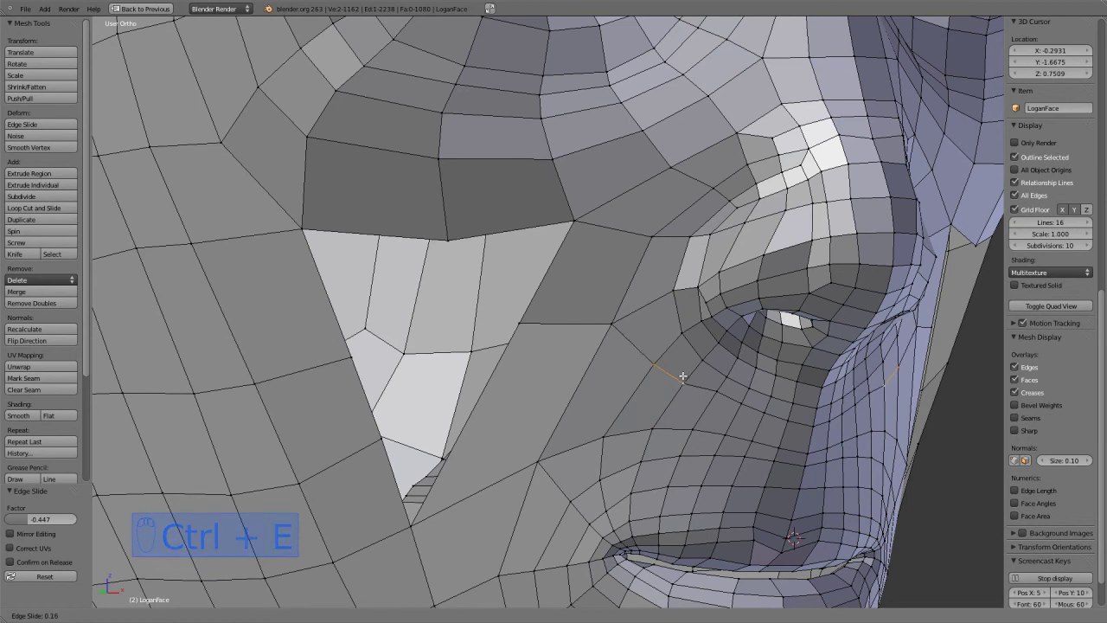
pyautogui.click(684, 374)
# Step: Edge-slide the horizontal edge run midway above the upper lip, from the lip centre to the mouth corner, by a factor of 0.340
pyautogui.rightClick(651, 429)
pyautogui.keyDown('alt'); pyautogui.rightClick(709, 436); pyautogui.keyUp('alt')
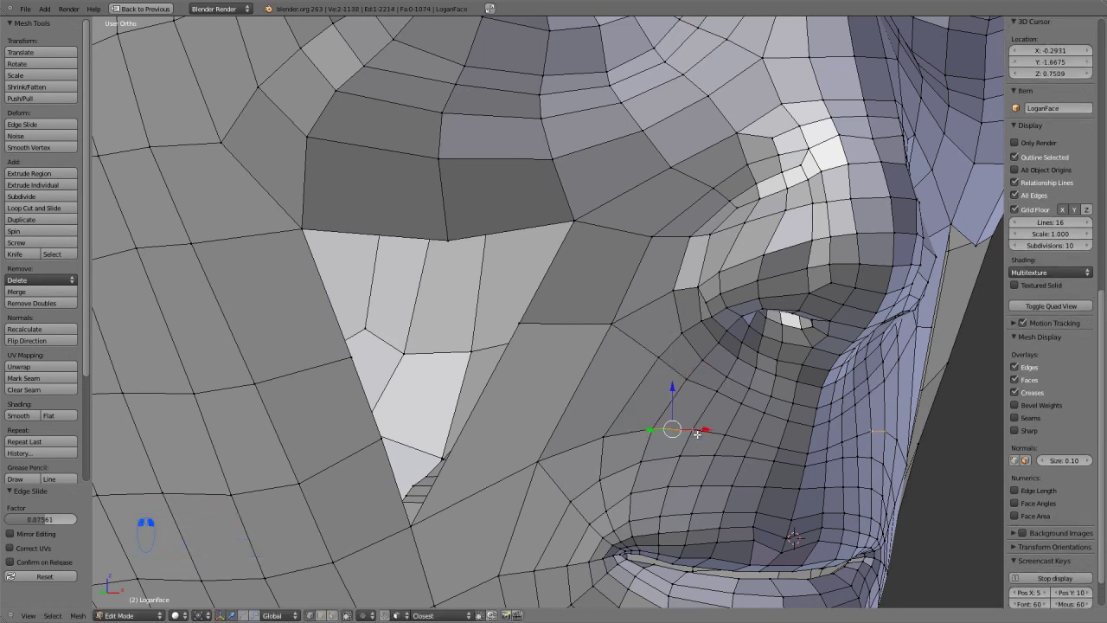
pyautogui.scroll(5, 762, 460)
pyautogui.rightClick(782, 471)
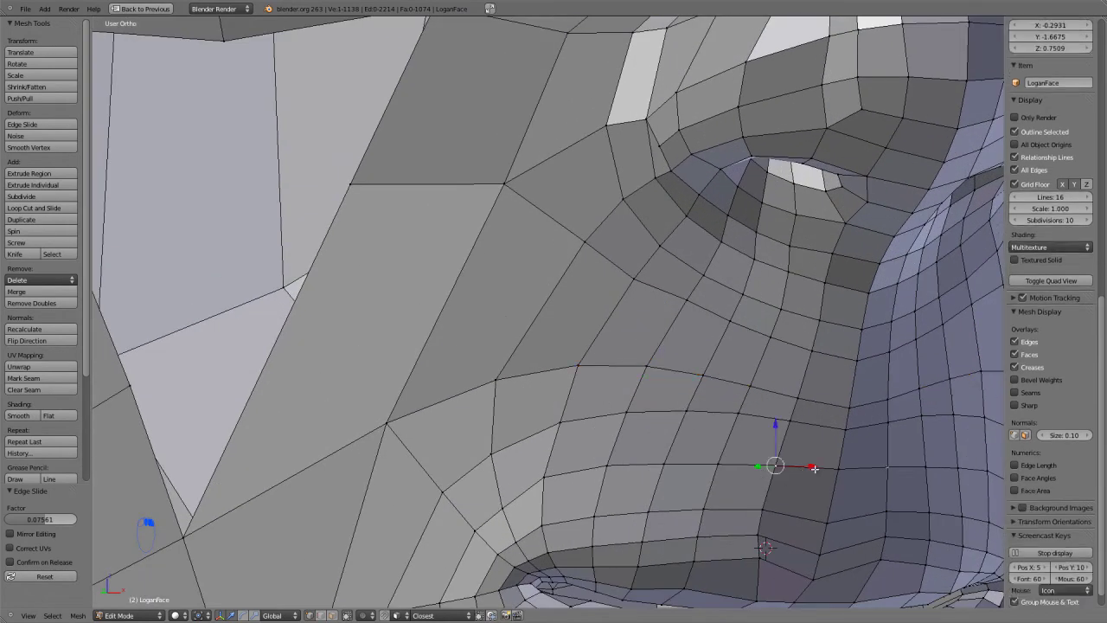
pyautogui.keyDown('alt'); pyautogui.rightClick(726, 468); pyautogui.keyUp('alt')
pyautogui.keyDown('shift'); pyautogui.rightClick(609, 468); pyautogui.keyUp('shift')
pyautogui.keyDown('shift'); pyautogui.rightClick(545, 477); pyautogui.keyUp('shift')
pyautogui.hotkey('ctrl', 'e')
pyautogui.click(732, 439)
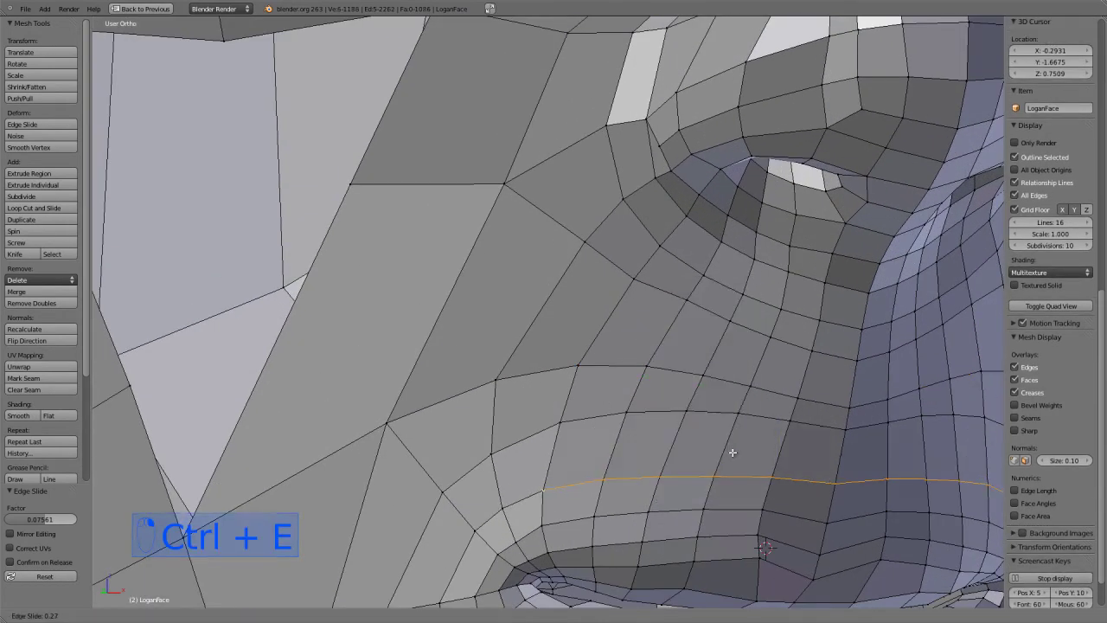
pyautogui.click(731, 452)
# Step: Edge-slide the adjacent edge run closer to the nose, from the centre line out to the cheek, by a factor of -0.393
pyautogui.rightClick(837, 440)
pyautogui.keyDown('shift'); pyautogui.rightClick(798, 427); pyautogui.keyUp('shift')
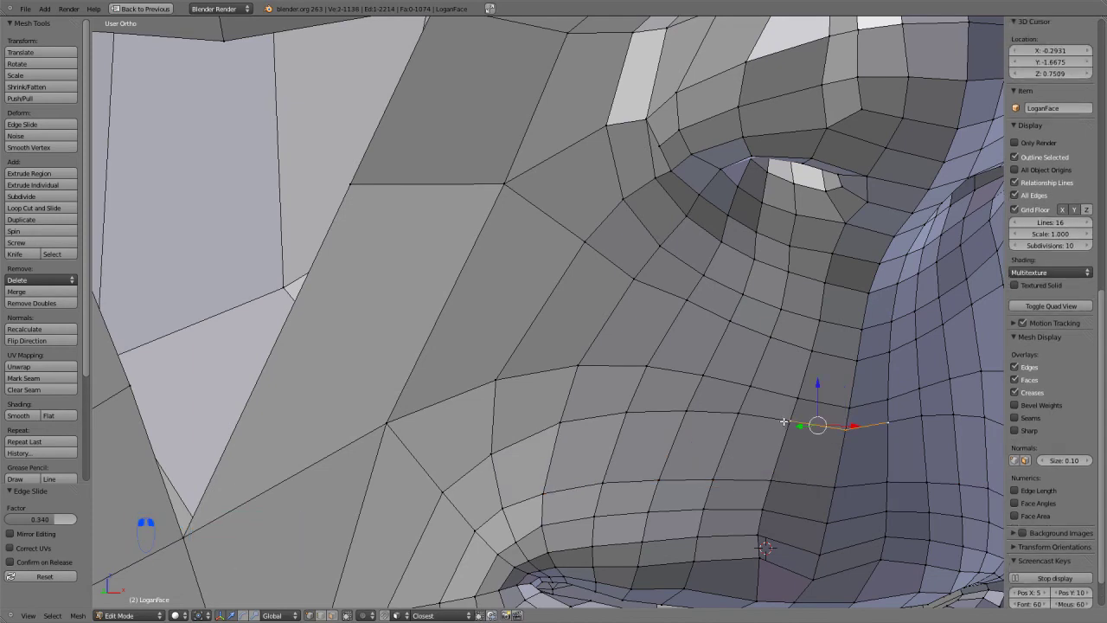
pyautogui.keyDown('shift'); pyautogui.rightClick(737, 413); pyautogui.keyUp('shift')
pyautogui.keyDown('shift'); pyautogui.rightClick(678, 411); pyautogui.keyUp('shift')
pyautogui.keyDown('shift'); pyautogui.rightClick(622, 415); pyautogui.keyUp('shift')
pyautogui.keyDown('shift'); pyautogui.rightClick(560, 422); pyautogui.keyUp('shift')
pyautogui.hotkey('ctrl', 'e')
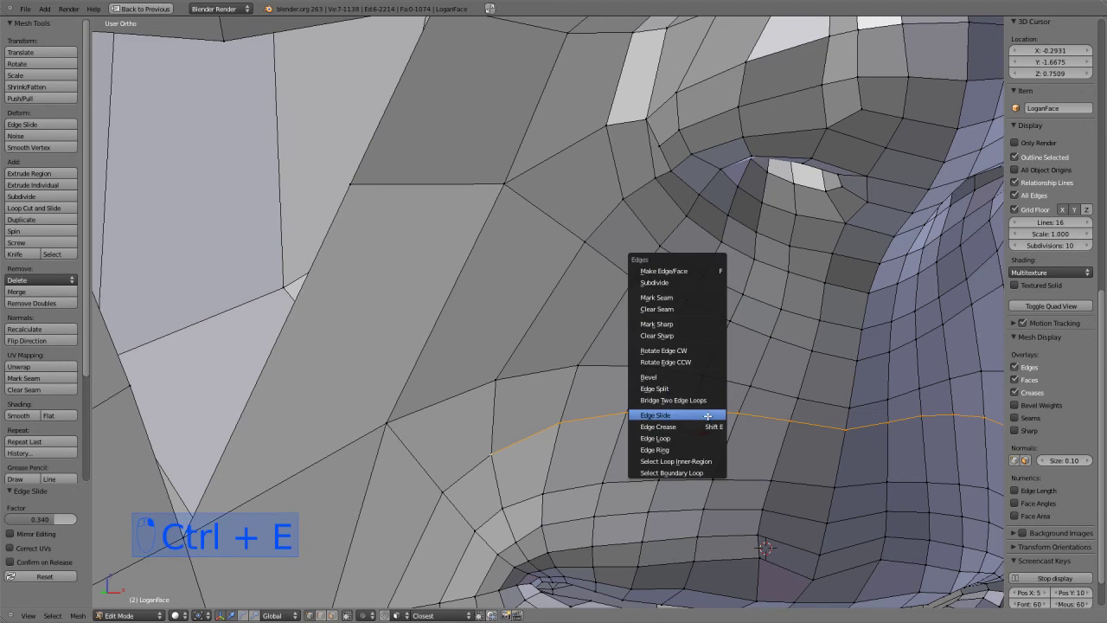
pyautogui.click(702, 417)
pyautogui.click(702, 443)
# Step: Shift the cheek vertex beside the mouth corner by X 0.001364, Y -0.000193, Z -0.01386, and check the surface in Sculpt Mode
pyautogui.moveTo(703, 443); pyautogui.dragTo(643, 461, button='middle')
pyautogui.press('g')
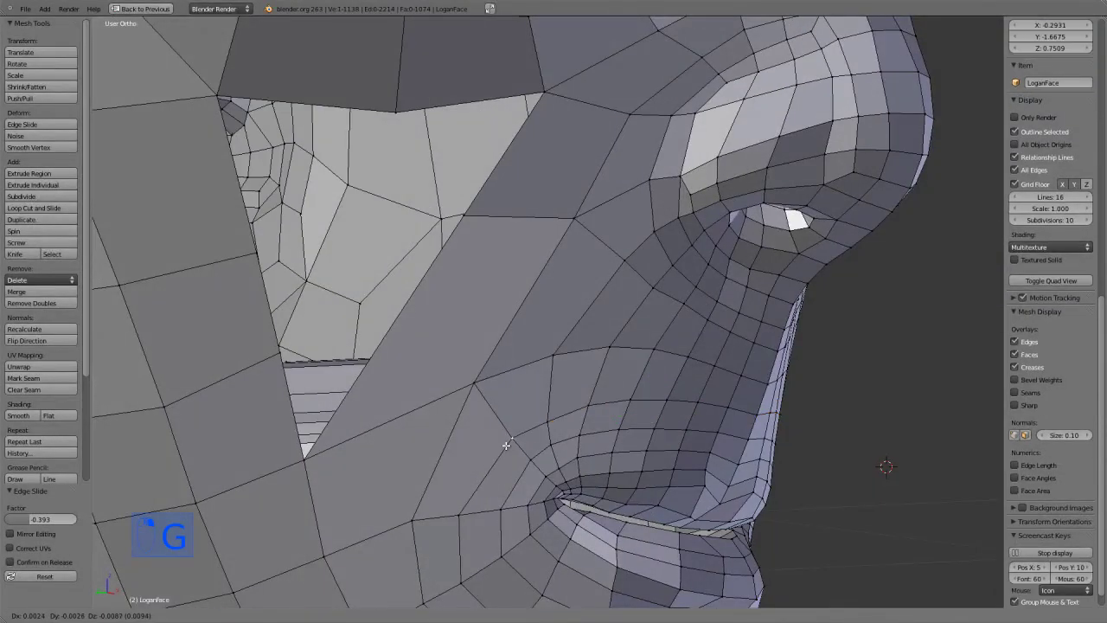
pyautogui.click(507, 445)
pyautogui.moveTo(507, 445)
pyautogui.mouseDown(button='middle')
pyautogui.moveTo(641, 435)
pyautogui.moveTo(592, 441)
pyautogui.mouseUp(button='middle')
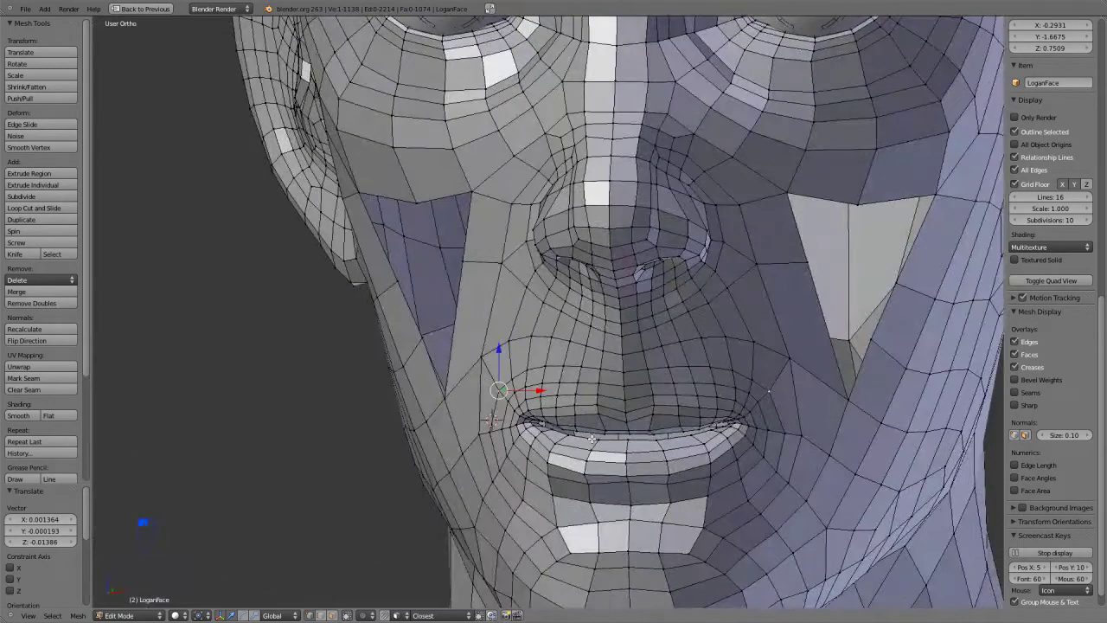
pyautogui.press('Tab')
pyautogui.moveTo(695, 375)
pyautogui.mouseDown(button='middle')
pyautogui.moveTo(626, 403)
pyautogui.moveTo(615, 375)
pyautogui.moveTo(687, 421)
pyautogui.moveTo(604, 380)
pyautogui.mouseUp(button='middle')
pyautogui.scroll(3, 657, 419)
pyautogui.press('Tab')
# Step: Add a centred loop cut between the nose and upper lip, running out to the cheek hole, and view it from the front
pyautogui.hotkey('ctrl', 'r')
pyautogui.click(630, 384)
pyautogui.click(631, 384)
pyautogui.press('KP_1')
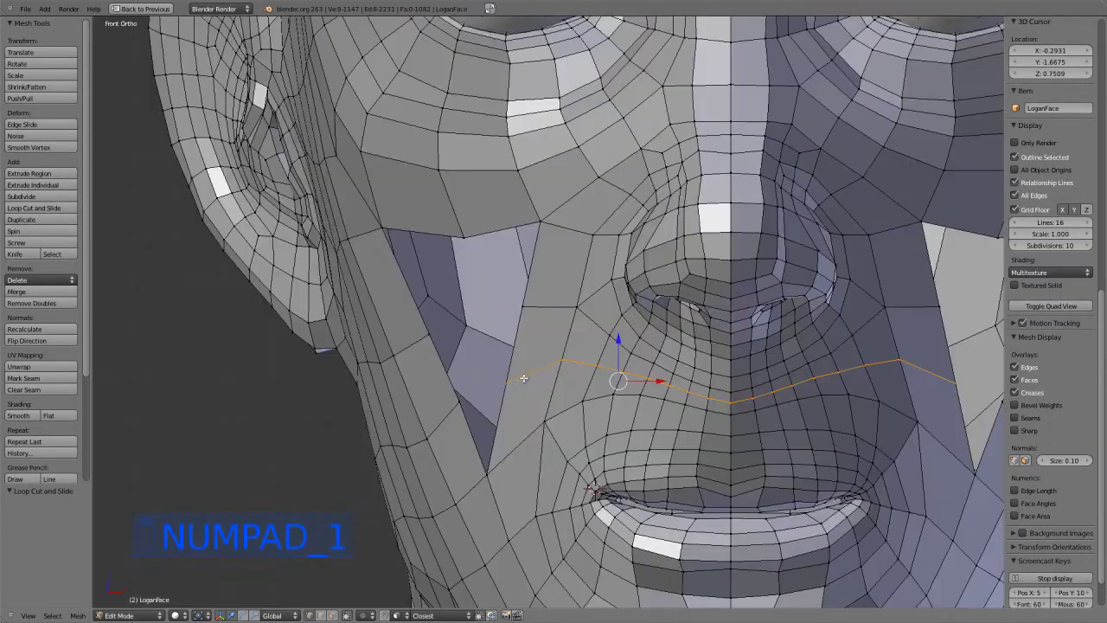
# Step: Reposition the new loop's end vertex on the cheek hole border, and shift its neighbour by X -0.002502 and Z -0.007507
pyautogui.press('g')
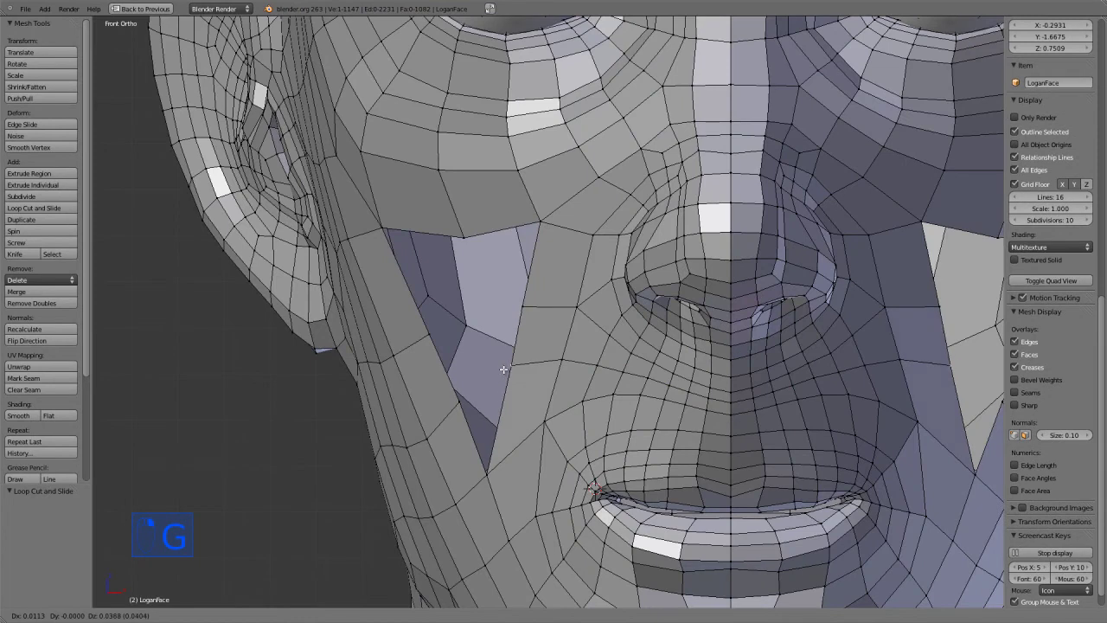
pyautogui.click(508, 365)
pyautogui.press('g')
pyautogui.click(571, 366)
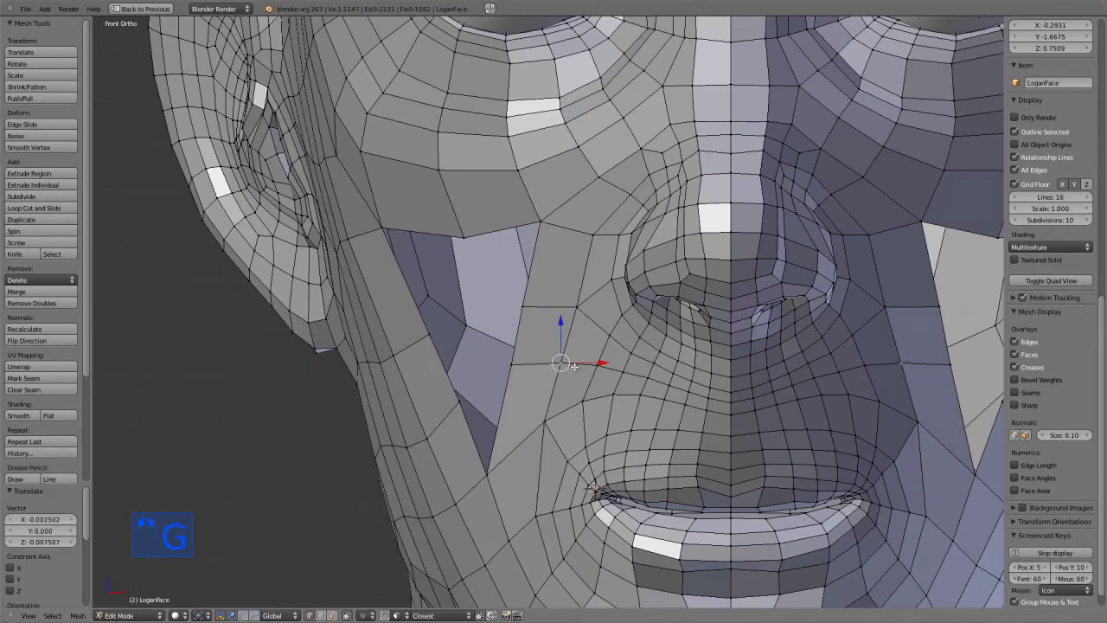
pyautogui.moveTo(546, 383); pyautogui.dragTo(501, 353, button='middle')
pyautogui.scroll(-2, 573, 376)
pyautogui.scroll(-2, 494, 320)
pyautogui.hotkey('ctrl', 'r')
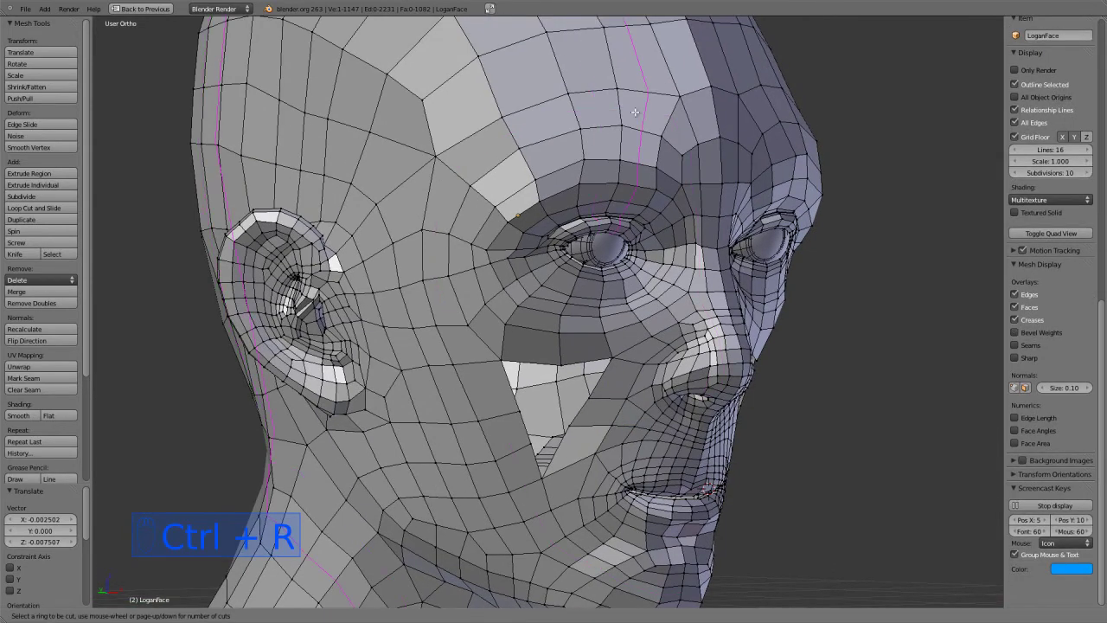
pyautogui.moveTo(813, 208); pyautogui.dragTo(588, 356, button='middle')
# Step: Delete the two vertices in the lower forehead between the eyebrows to open a hole there
pyautogui.scroll(5, 588, 356)
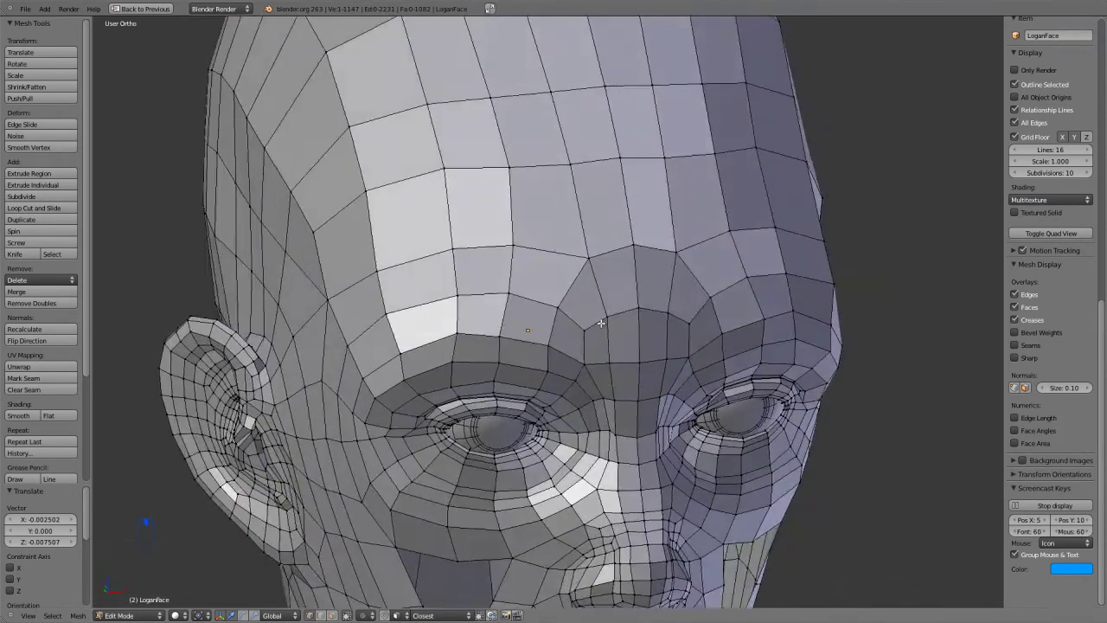
pyautogui.rightClick(631, 227)
pyautogui.rightClick(664, 319)
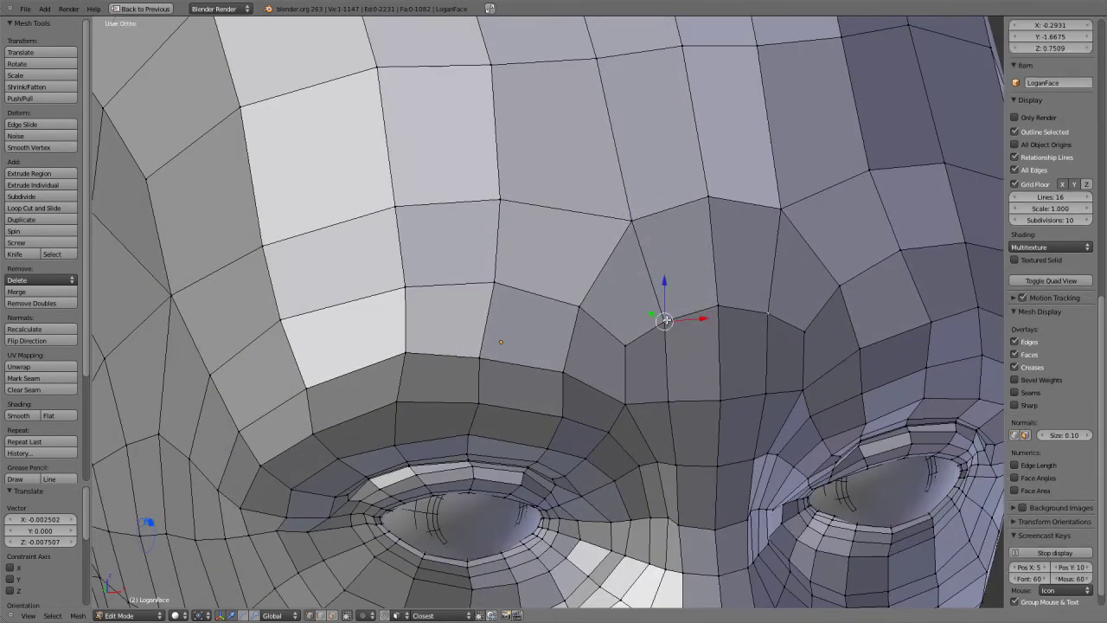
pyautogui.press('x')
pyautogui.click(705, 300)
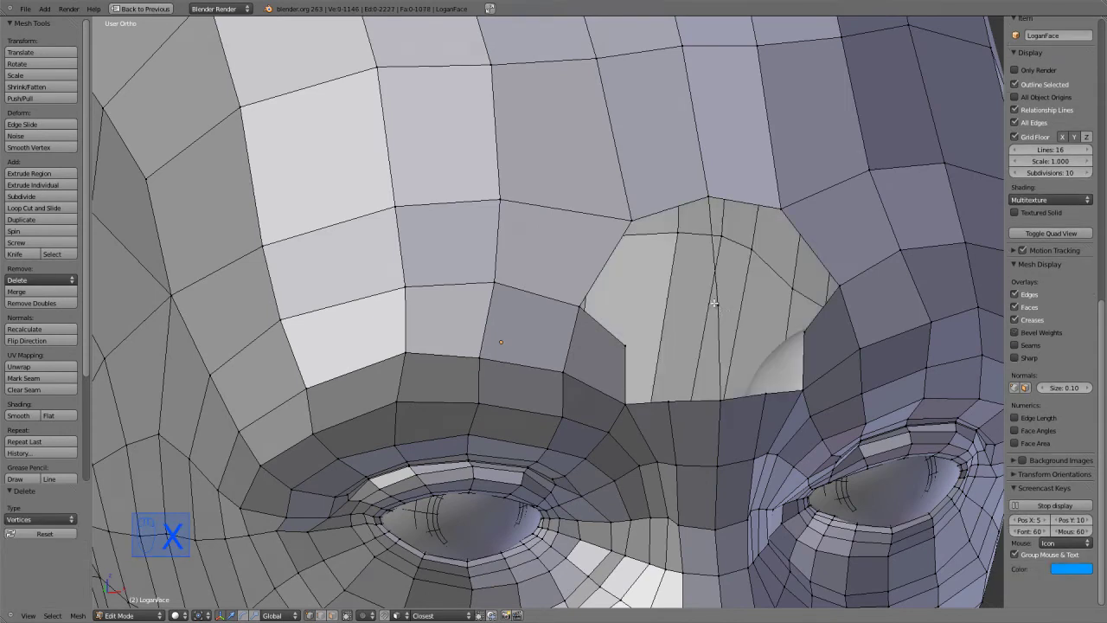
pyautogui.moveTo(705, 300); pyautogui.dragTo(670, 348, button='middle')
pyautogui.rightClick(672, 349)
pyautogui.press('x')
pyautogui.click(658, 353)
# Step: Move the vertex at the forehead hole's upper corner along X and Z, and by 0.02452 along Y
pyautogui.rightClick(596, 266)
pyautogui.press('g')
pyautogui.press('x')
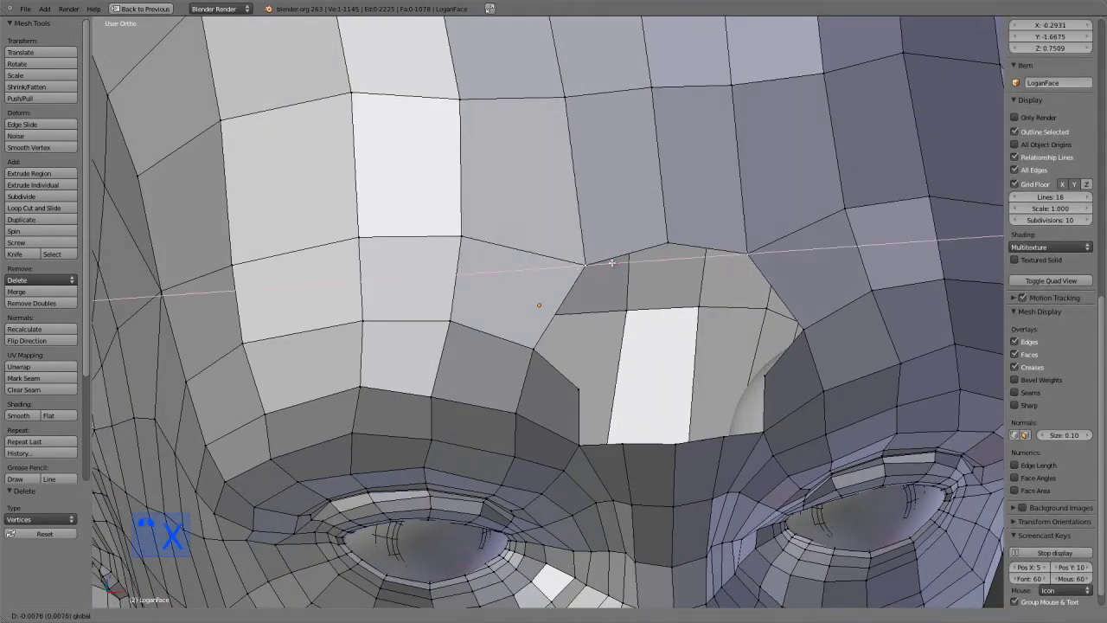
pyautogui.click(562, 251)
pyautogui.press('g')
pyautogui.press('z')
pyautogui.click(556, 229)
pyautogui.moveTo(556, 230); pyautogui.dragTo(678, 284, button='middle')
pyautogui.press('g')
pyautogui.press('y')
pyautogui.click(718, 262)
# Step: Raise the vertex on the forehead hole's lower side border by 0.01864 along Z
pyautogui.rightClick(562, 358)
pyautogui.scroll(-1, 607, 294)
pyautogui.scroll(2, 606, 305)
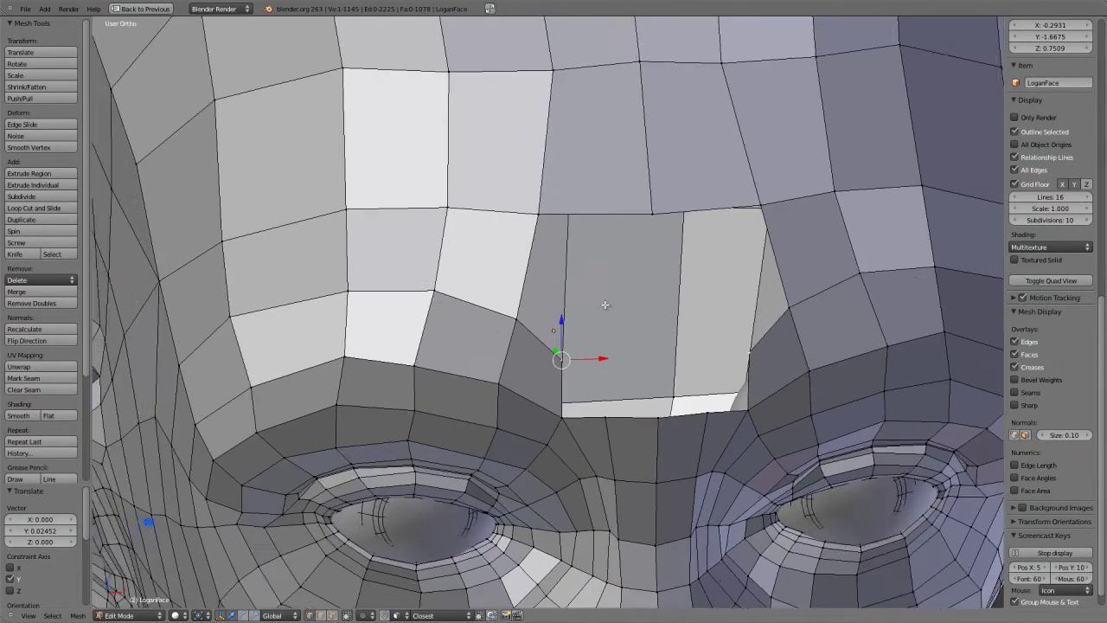
pyautogui.scroll(-2, 630, 236)
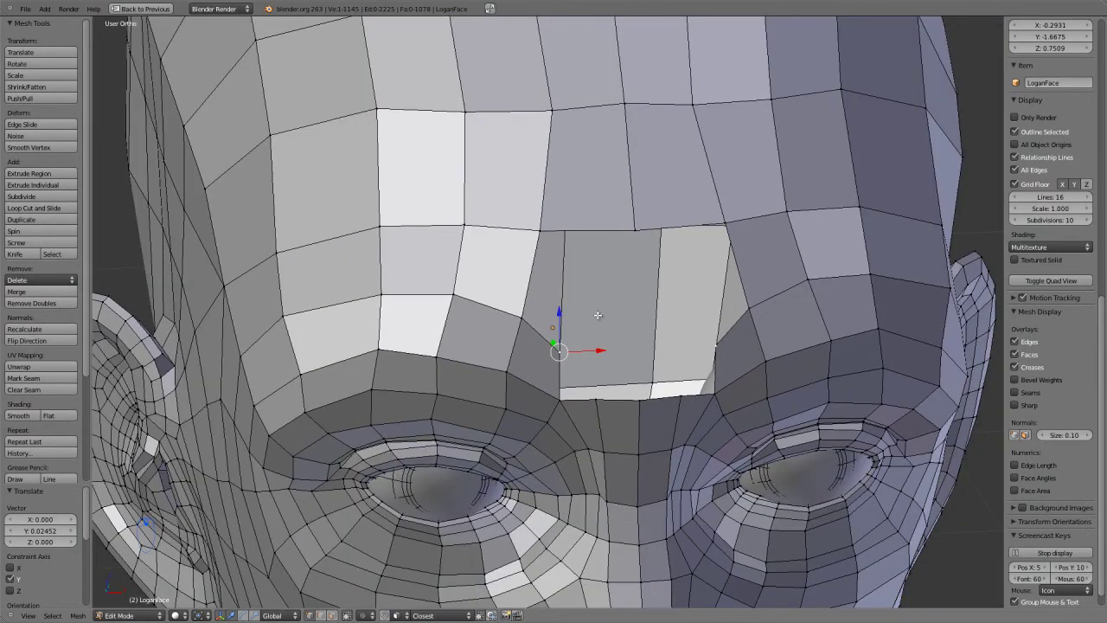
pyautogui.press('g')
pyautogui.press('z')
pyautogui.click(570, 333)
pyautogui.moveTo(619, 424); pyautogui.dragTo(608, 376, button='middle')
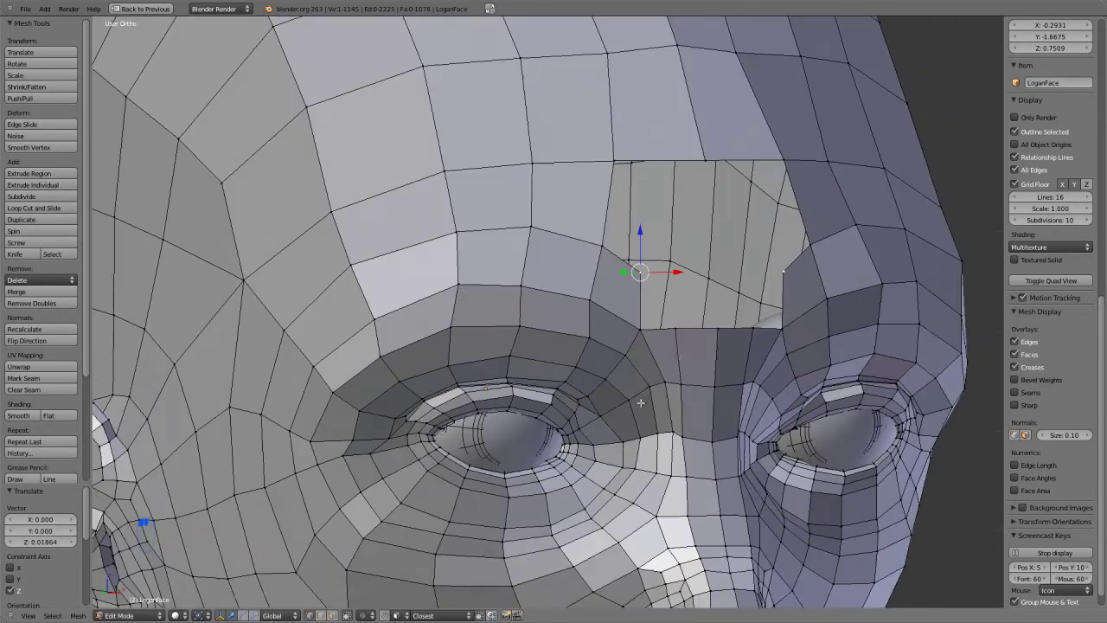
# Step: Extrude the central lower border edge of the forehead hole by 0.167 along Z and move it 0.02312 along Y
pyautogui.rightClick(711, 329)
pyautogui.press('e')
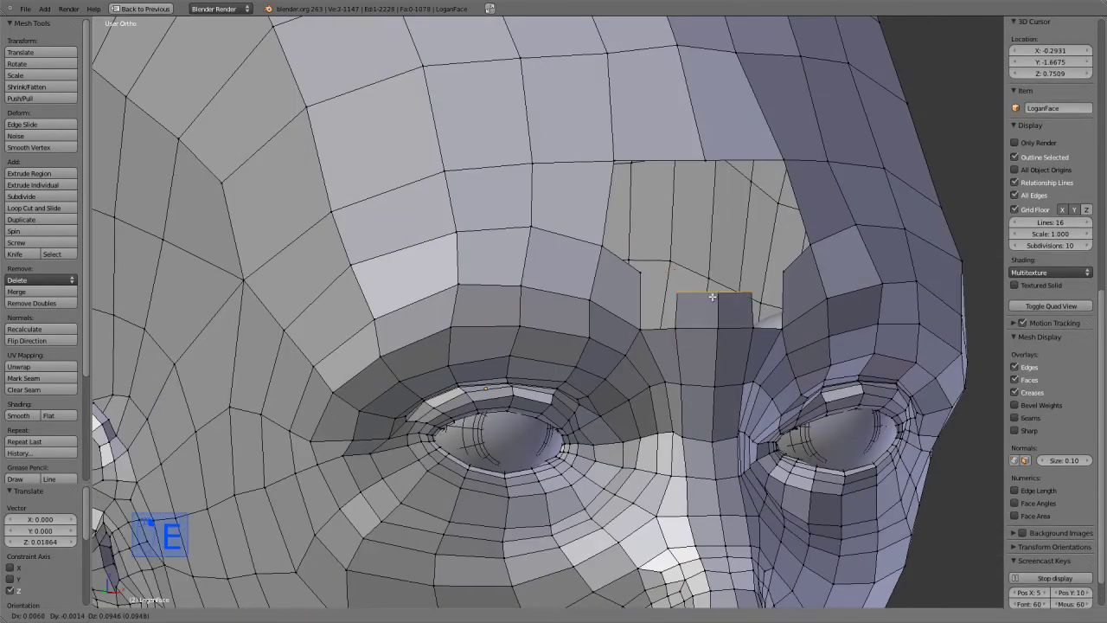
pyautogui.click(713, 280)
pyautogui.moveTo(712, 280); pyautogui.dragTo(757, 368, button='middle')
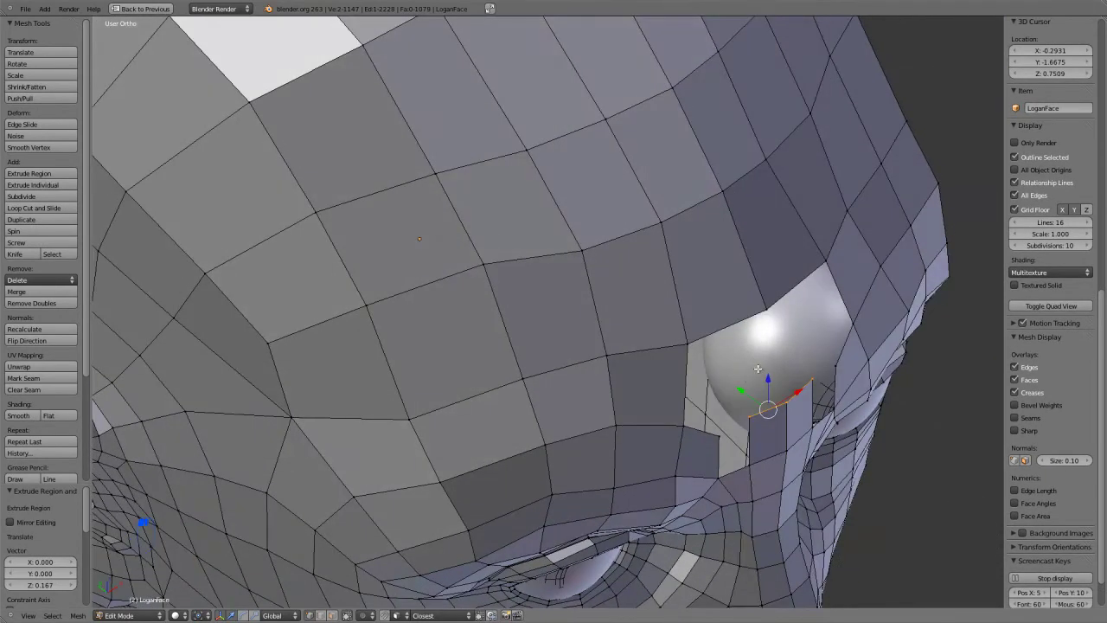
pyautogui.press('g')
pyautogui.press('y')
pyautogui.click(873, 501)
# Step: Fill a face between the extruded strip's side and the neighbouring brow border of the forehead hole
pyautogui.moveTo(874, 502); pyautogui.dragTo(768, 404, button='middle')
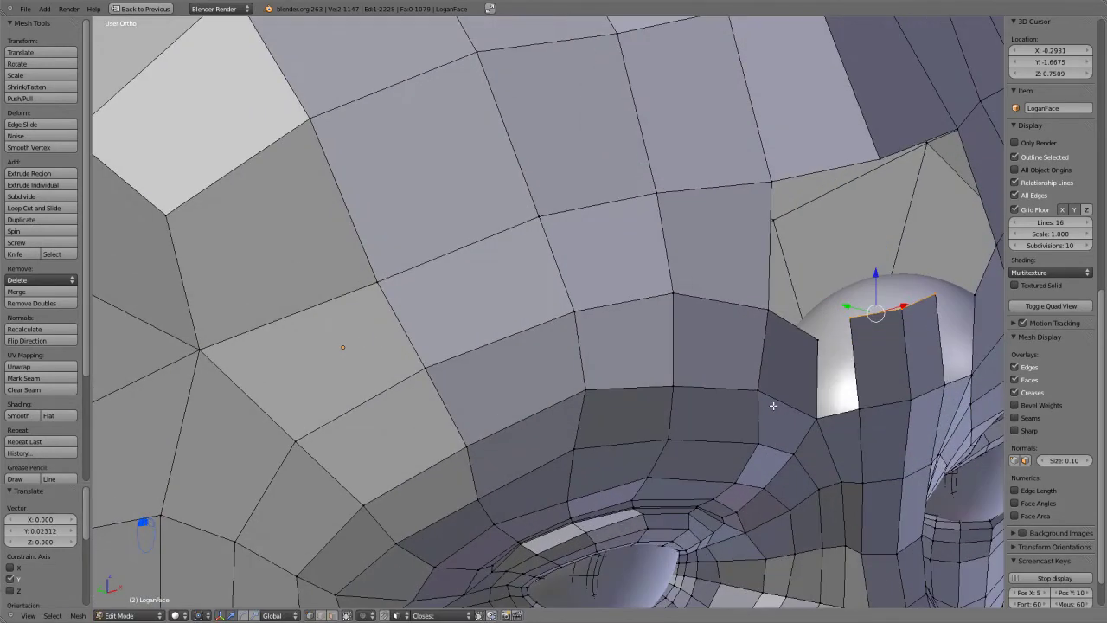
pyautogui.rightClick(830, 344)
pyautogui.keyDown('shift'); pyautogui.rightClick(850, 321); pyautogui.keyUp('shift')
pyautogui.press('f')
pyautogui.scroll(-4, 863, 380)
pyautogui.moveTo(862, 380); pyautogui.dragTo(711, 381, button='middle')
pyautogui.scroll(4, 711, 380)
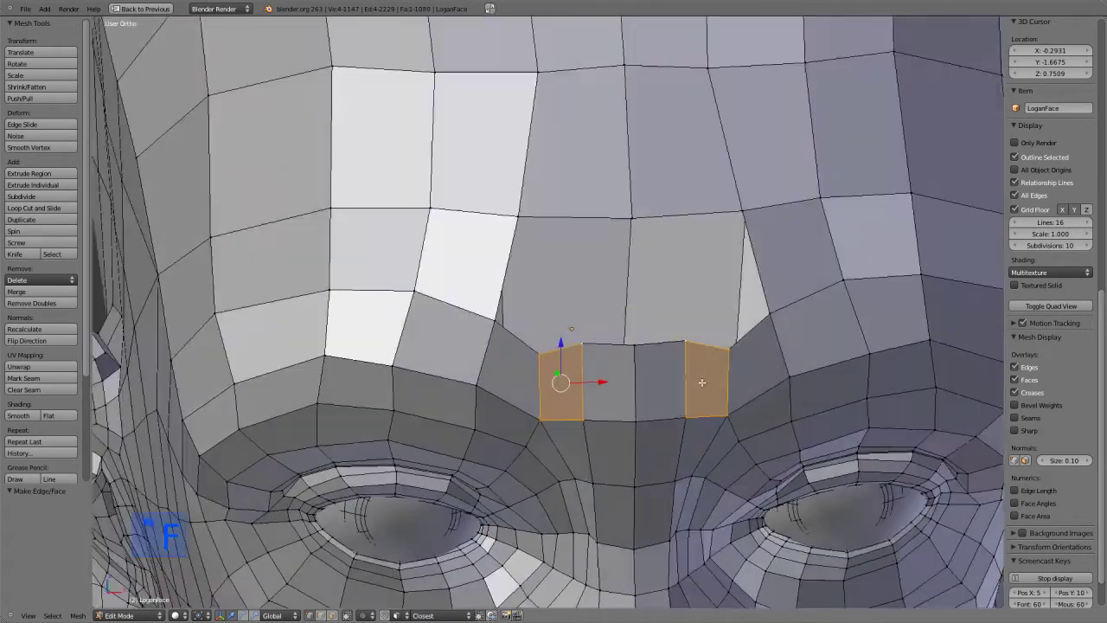
pyautogui.press('a')
# Step: Fill a face between the central upper border edge of the forehead hole and the top edge of the extruded strip
pyautogui.scroll(-4, 616, 381)
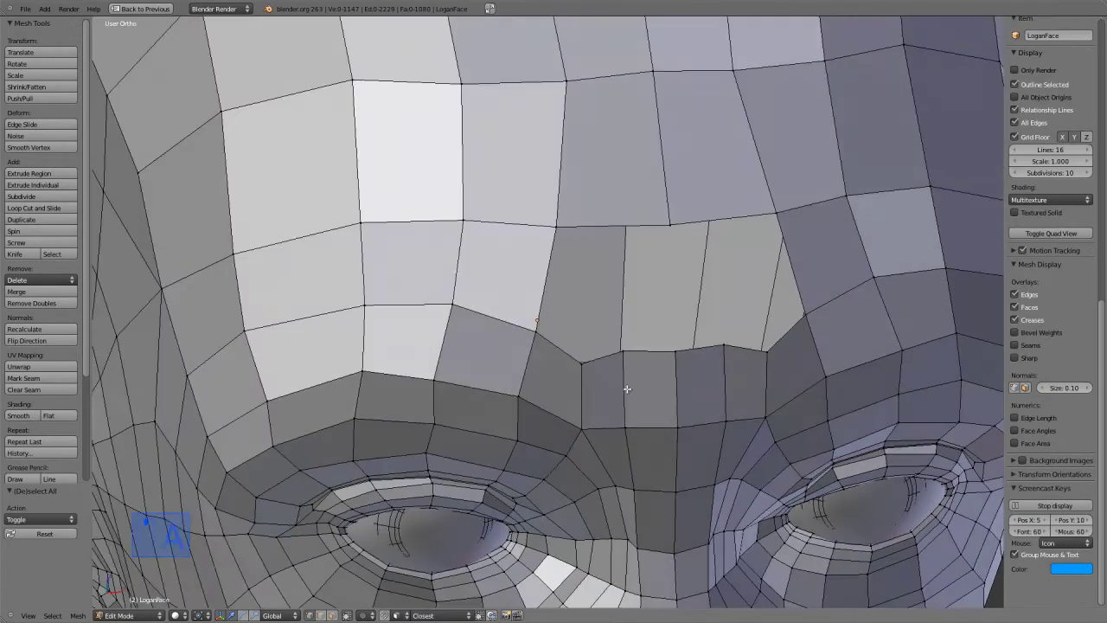
pyautogui.scroll(-6, 627, 389)
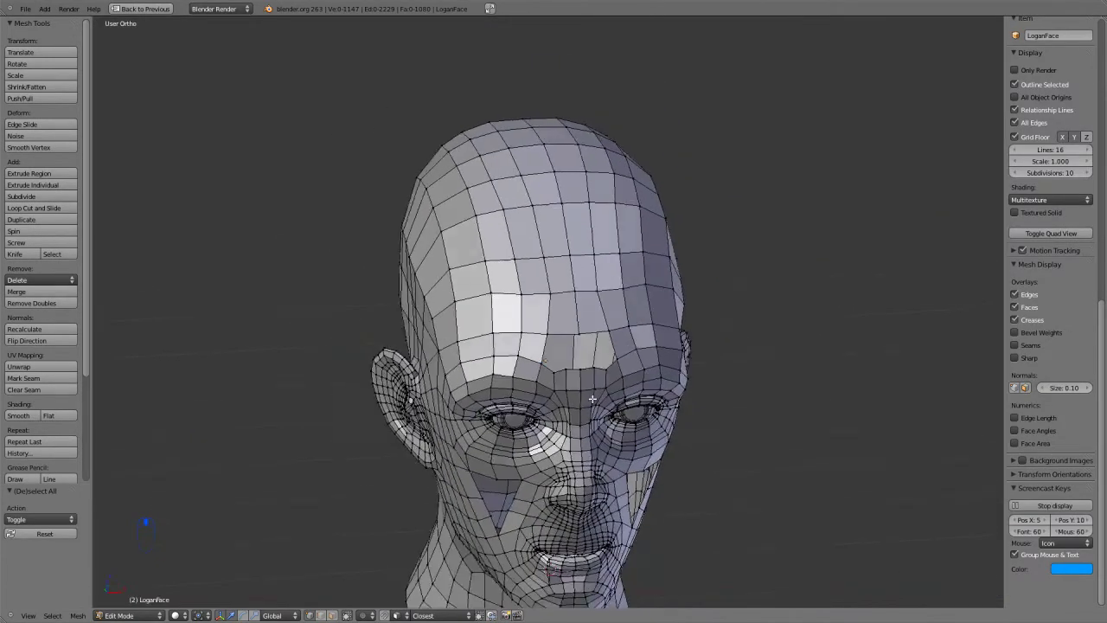
pyautogui.press('a')
pyautogui.scroll(5, 566, 394)
pyautogui.moveTo(565, 394); pyautogui.dragTo(586, 417, button='middle')
pyautogui.press('a')
pyautogui.rightClick(551, 342)
pyautogui.keyDown('shift'); pyautogui.rightClick(576, 400); pyautogui.keyUp('shift')
pyautogui.keyDown('shift'); pyautogui.rightClick(605, 402); pyautogui.keyUp('shift')
pyautogui.keyDown('shift'); pyautogui.rightClick(605, 339); pyautogui.keyUp('shift')
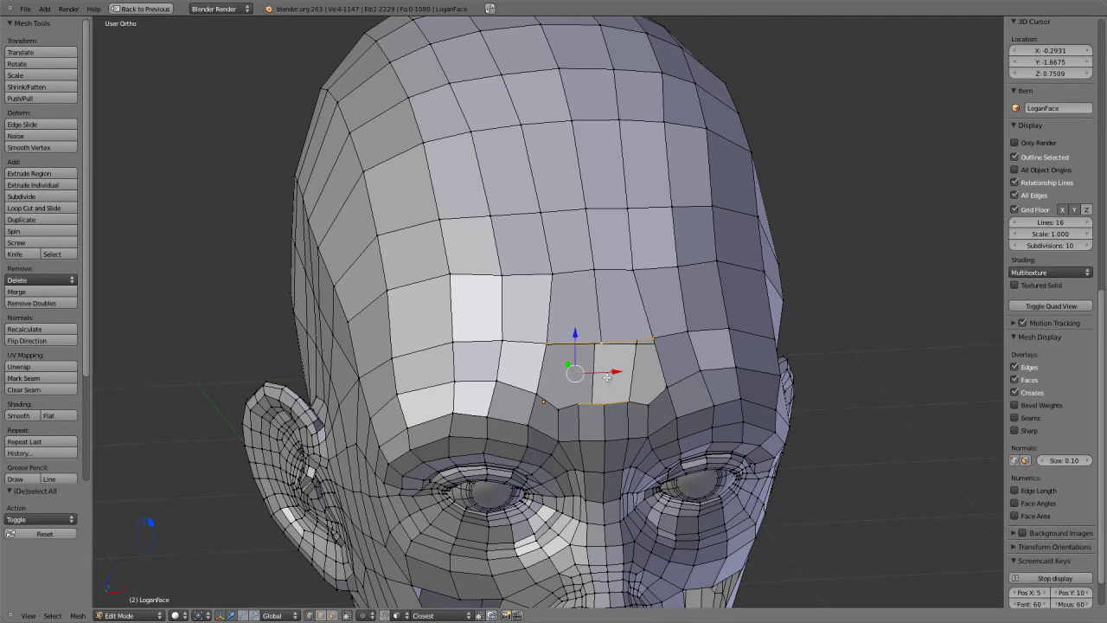
pyautogui.press('f')
# Step: Fill the remaining narrow side gap of the forehead hole and check the surface in Sculpt Mode
pyautogui.scroll(3, 607, 376)
pyautogui.rightClick(575, 415)
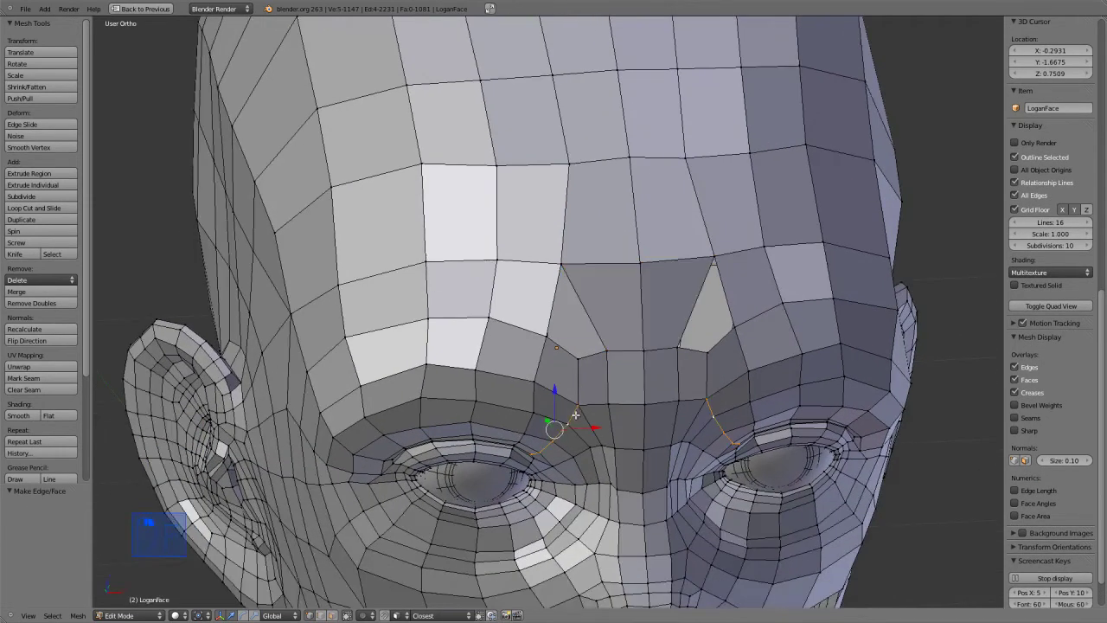
pyautogui.press('f')
pyautogui.press('Tab')
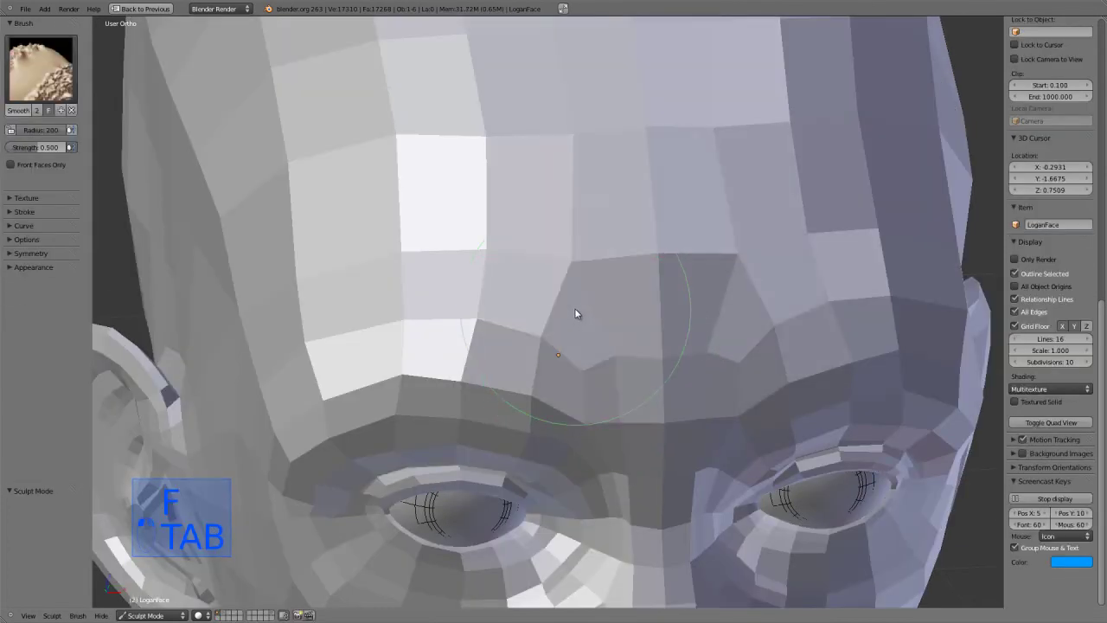
pyautogui.moveTo(586, 321)
pyautogui.mouseDown(button='middle')
pyautogui.moveTo(615, 388)
pyautogui.moveTo(608, 374)
pyautogui.moveTo(628, 367)
pyautogui.moveTo(601, 420)
pyautogui.mouseUp(button='middle')
pyautogui.press('Tab')
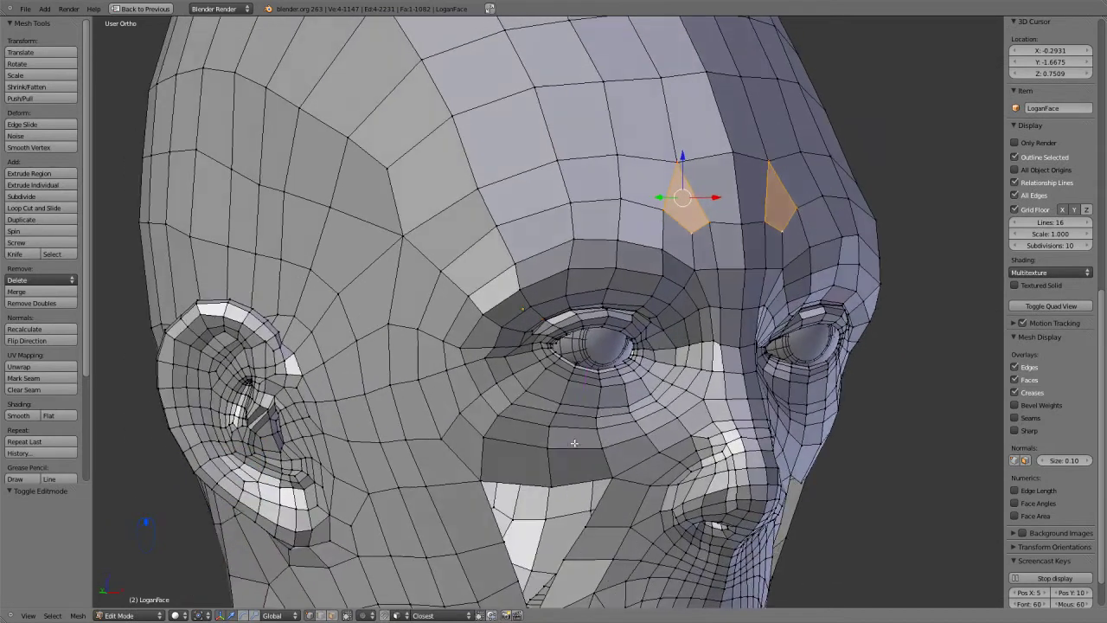
pyautogui.hotkey('ctrl', 'r')
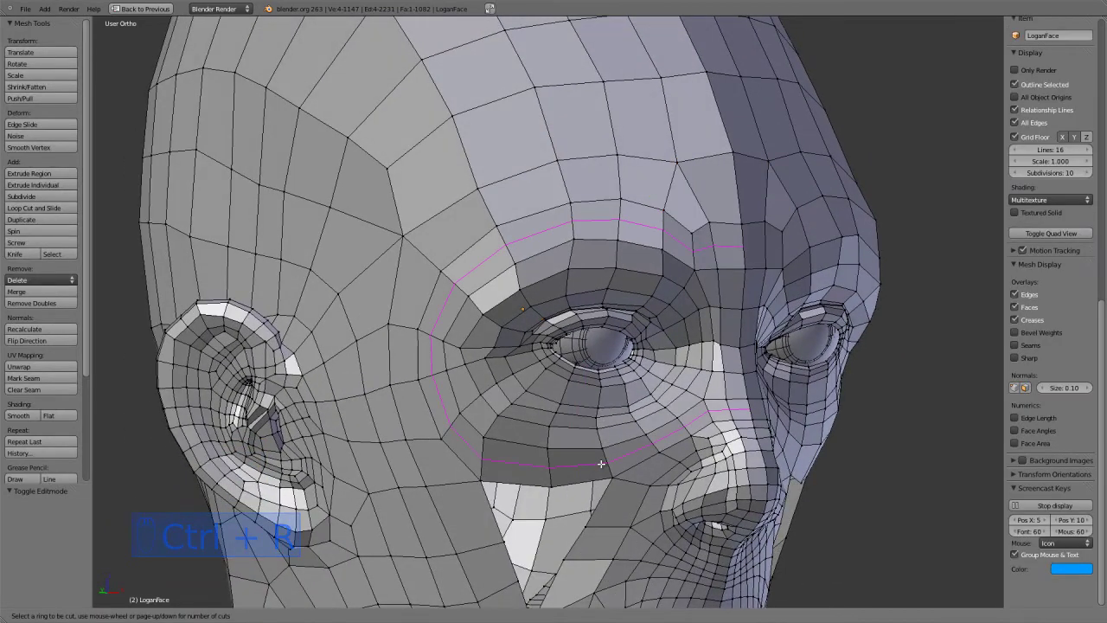
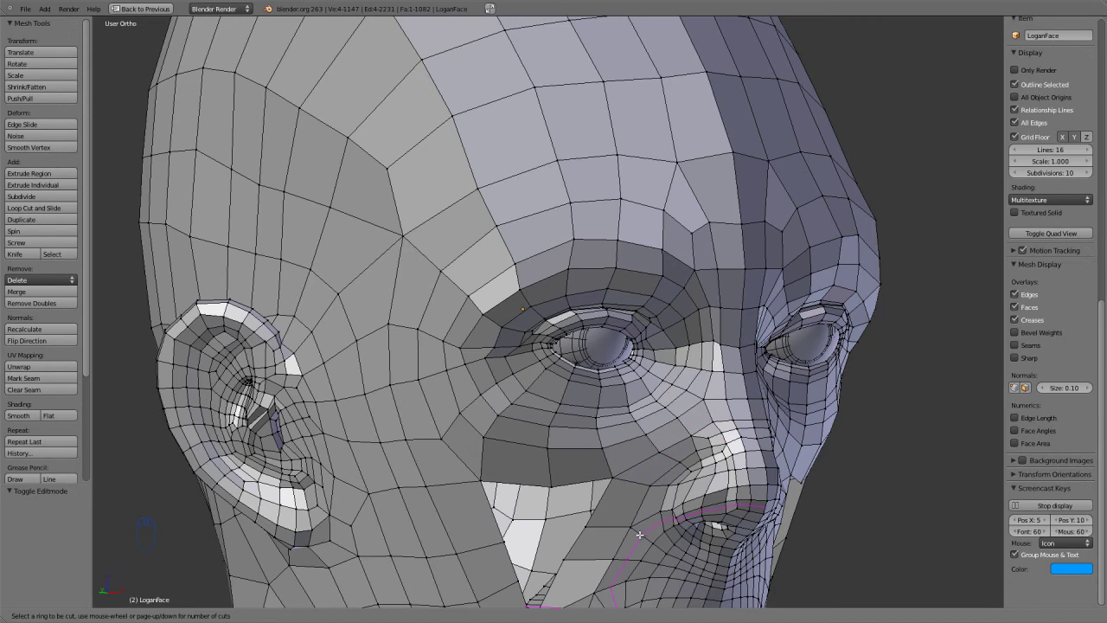
pyautogui.keyDown('shift'); pyautogui.moveTo(640, 535); pyautogui.dragTo(606, 409, button='middle'); pyautogui.keyUp('shift')
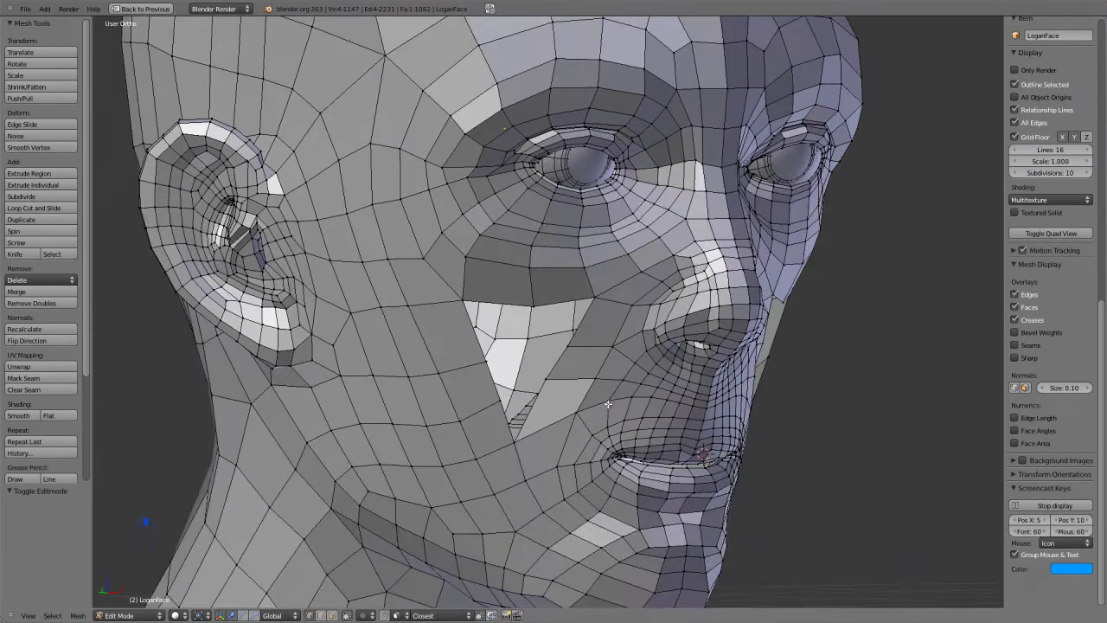
pyautogui.hotkey('ctrl', 'r')
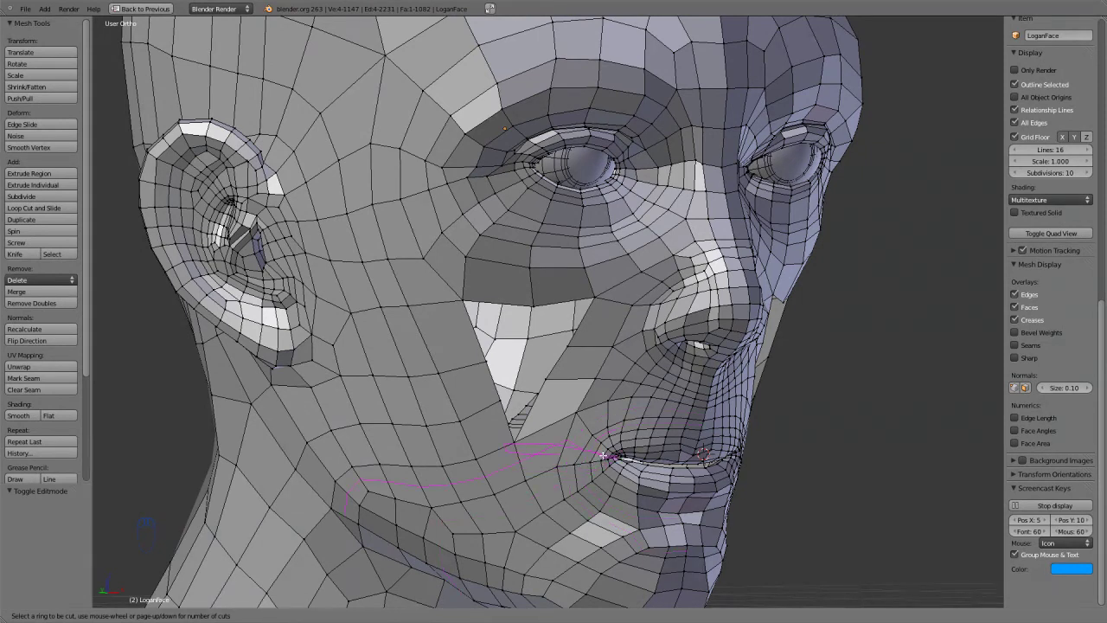
pyautogui.press('Escape')
# Step: Merge the two opposing border vertices just above the cheek hole's lower corner at their center
pyautogui.moveTo(602, 449); pyautogui.dragTo(532, 452, button='middle')
pyautogui.scroll(2, 502, 432)
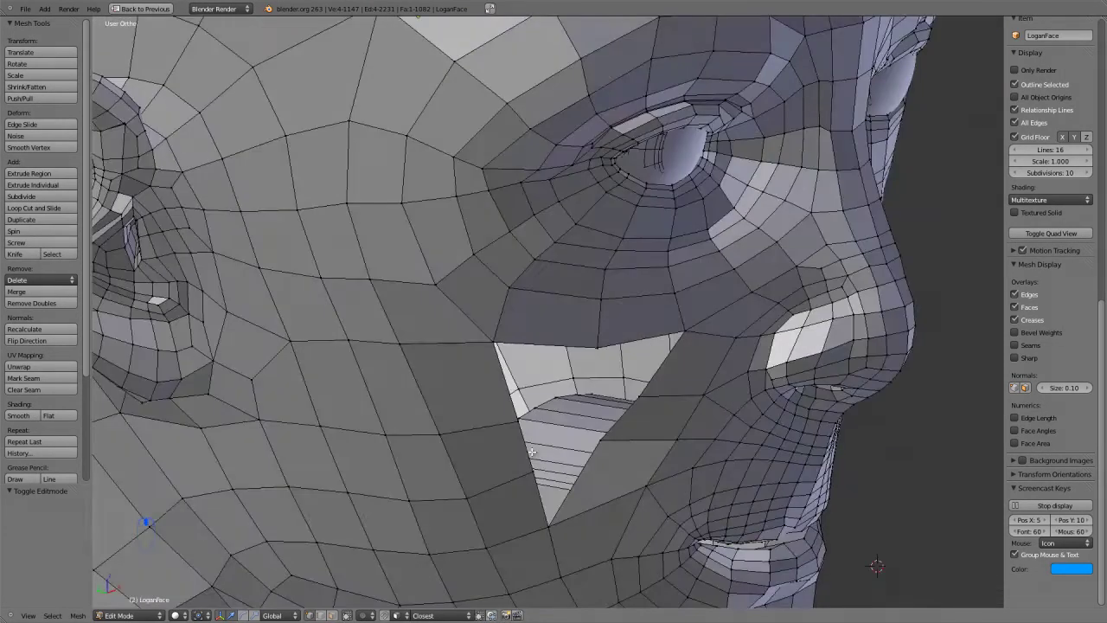
pyautogui.rightClick(537, 482)
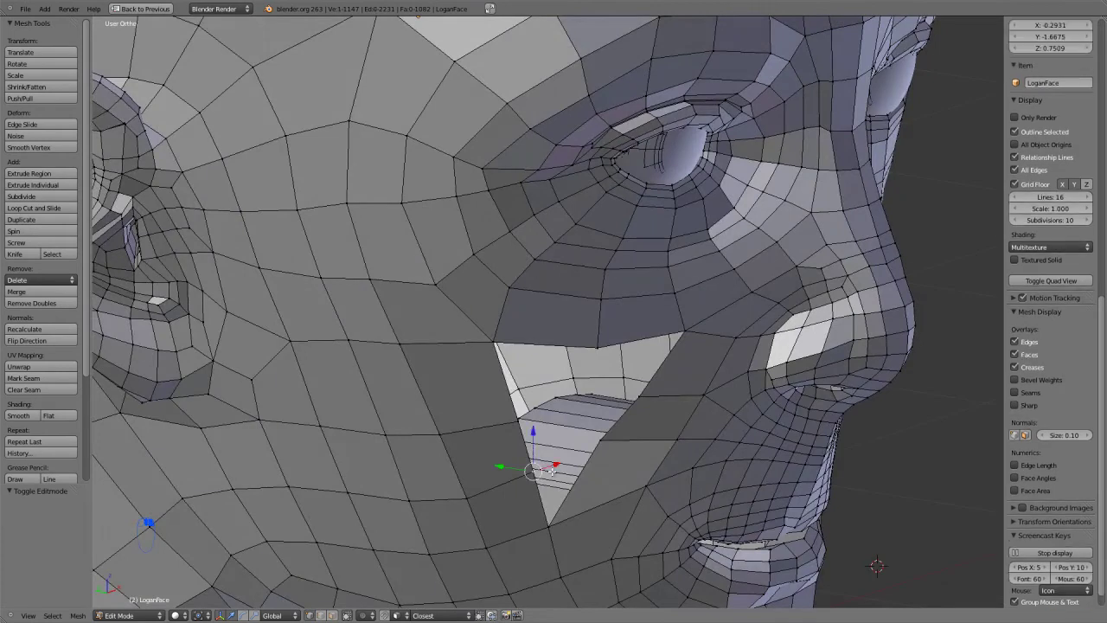
pyautogui.hotkey('alt', 'm')
pyautogui.click(602, 436)
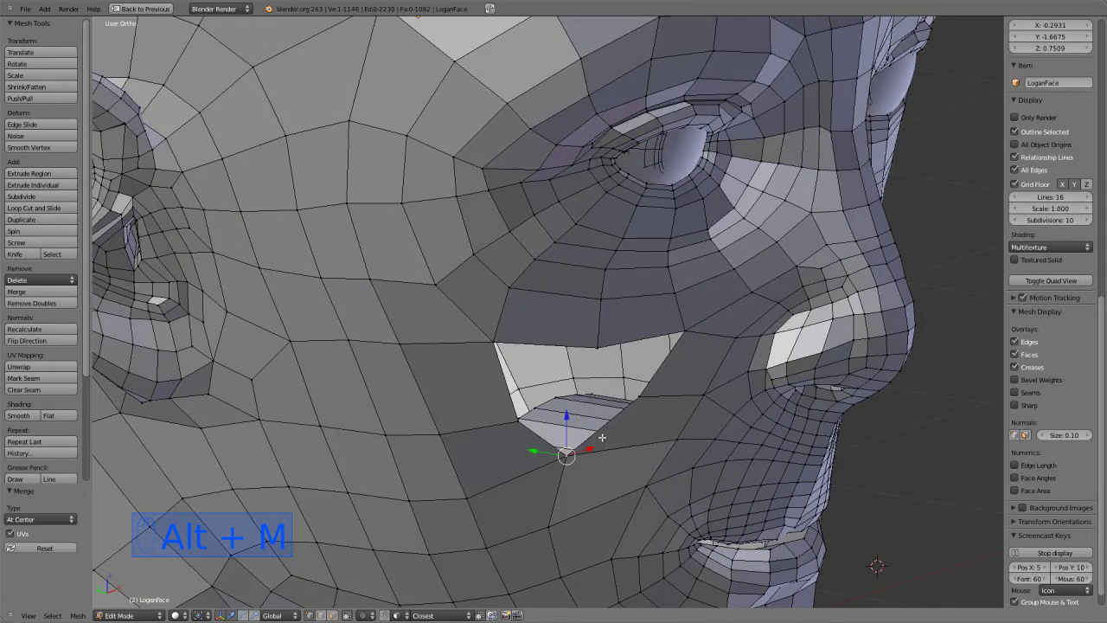
# Step: Reposition the merged vertex at the cheek hole's lower corner to follow the cheek surface
pyautogui.press('KP_1')
pyautogui.moveTo(474, 402); pyautogui.dragTo(625, 354, button='middle')
pyautogui.press('g')
pyautogui.click(623, 434)
pyautogui.press('g')
pyautogui.click(584, 353)
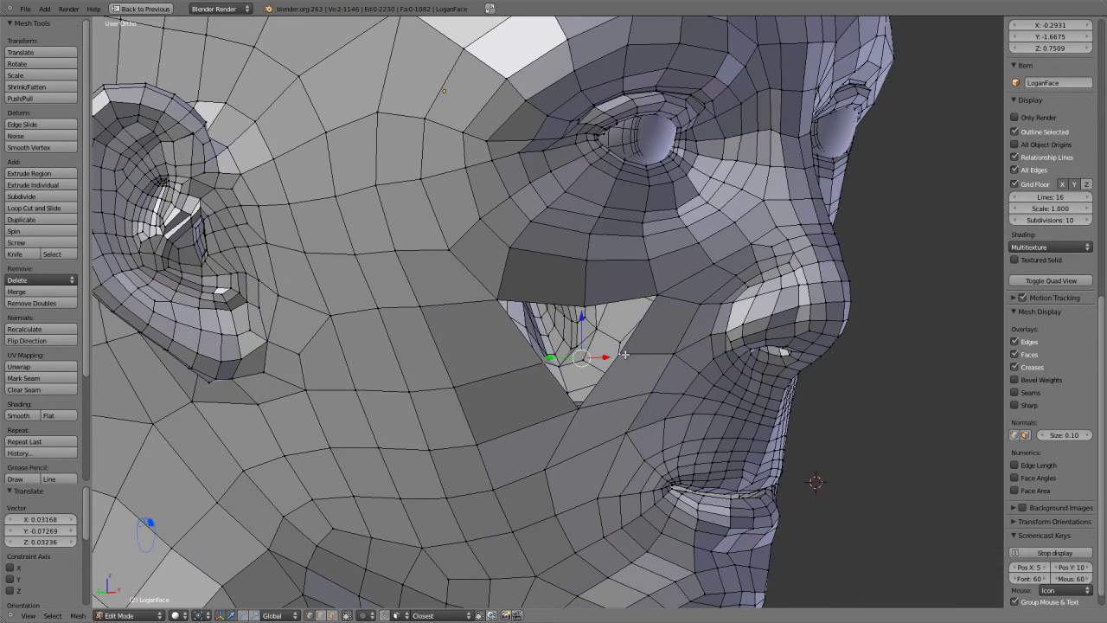
# Step: Try to merge the next pair of opposing cheek hole border vertices at their center, and undo it
pyautogui.hotkey('alt', 'space')
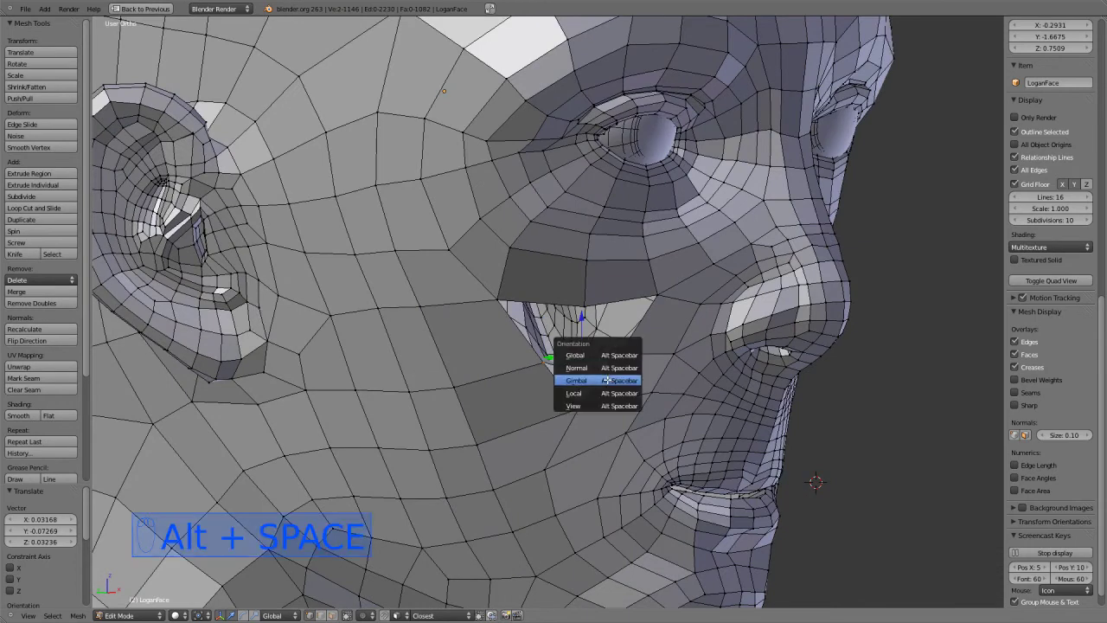
pyautogui.hotkey('alt', 'm')
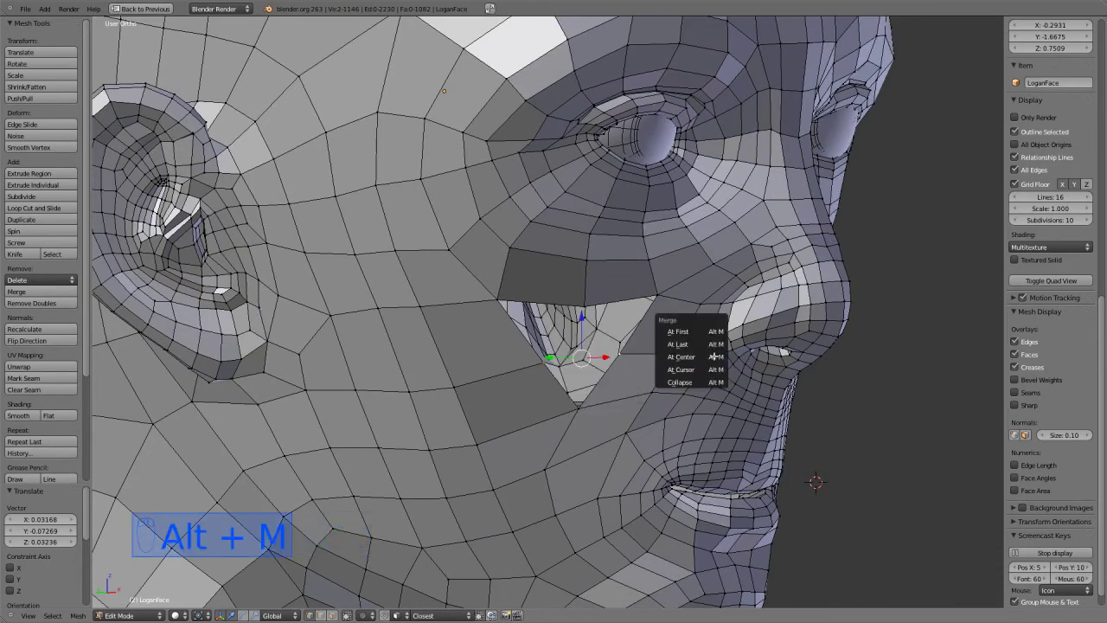
pyautogui.click(705, 357)
pyautogui.moveTo(692, 362); pyautogui.dragTo(638, 393, button='middle')
pyautogui.hotkey('ctrl', 'z')
pyautogui.hotkey('ctrl', 'z')
# Step: Try to rip the merged vertex at the cheek hole's lower corner, and undo it
pyautogui.rightClick(639, 394)
pyautogui.press('v')
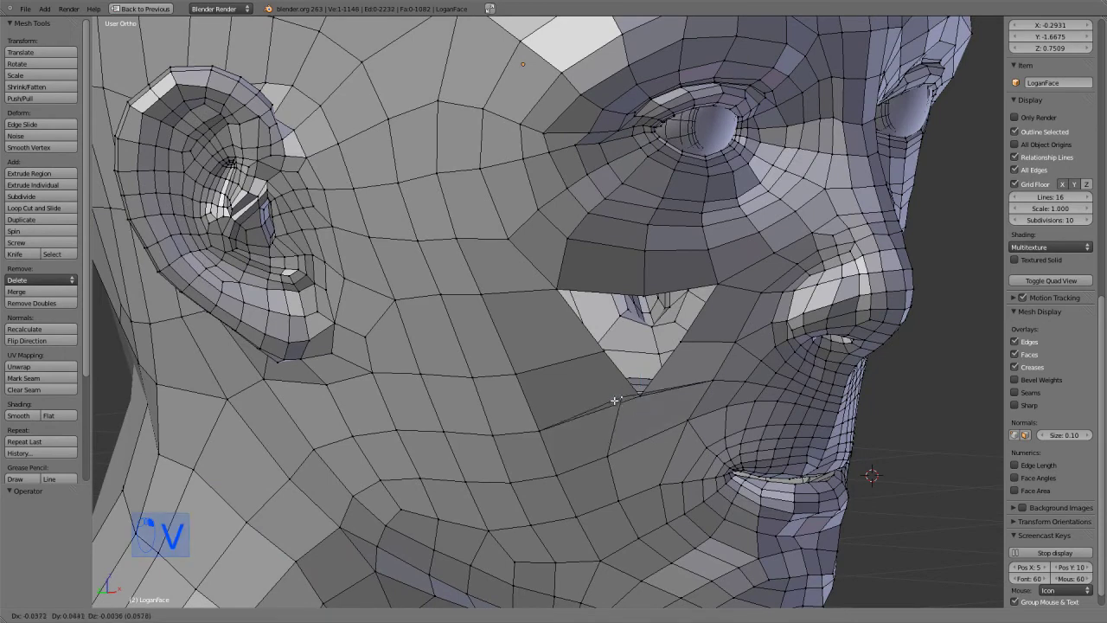
pyautogui.rightClick(619, 398)
pyautogui.hotkey('ctrl', 'z')
# Step: Rip the merged vertex below the cheek hole toward the ear to reopen the hole's lower corner
pyautogui.moveTo(618, 398); pyautogui.dragTo(662, 386, button='middle')
pyautogui.press('v')
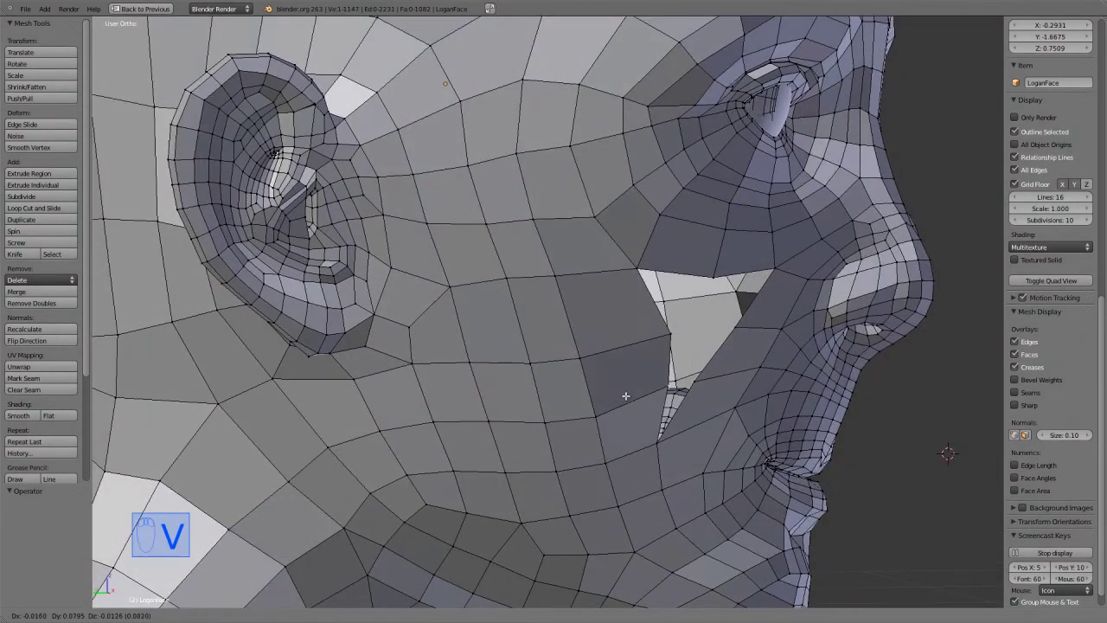
pyautogui.click(623, 391)
pyautogui.moveTo(638, 339); pyautogui.dragTo(619, 338, button='middle')
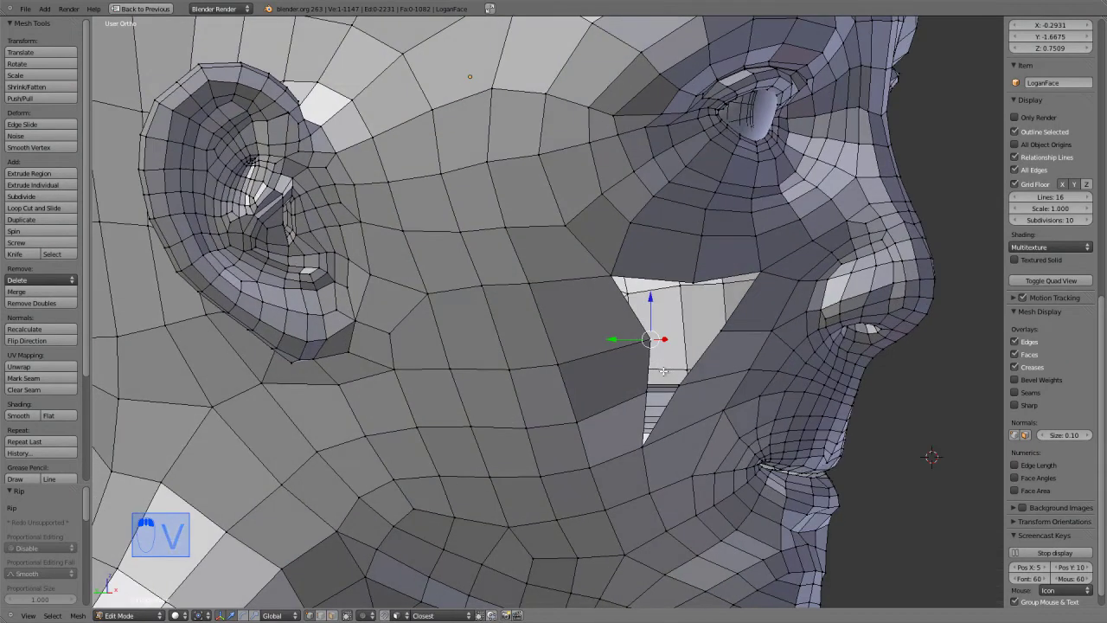
# Step: Move the ear-side border vertices of the cheek hole along Y to straighten that side of the hole
pyautogui.press('g')
pyautogui.press('y')
pyautogui.click(596, 335)
pyautogui.rightClick(646, 391)
pyautogui.press('g')
pyautogui.press('y')
pyautogui.click(584, 395)
pyautogui.rightClick(631, 339)
pyautogui.press('g')
pyautogui.press('y')
pyautogui.click(590, 338)
pyautogui.moveTo(590, 339); pyautogui.dragTo(607, 379, button='middle')
pyautogui.press('a')
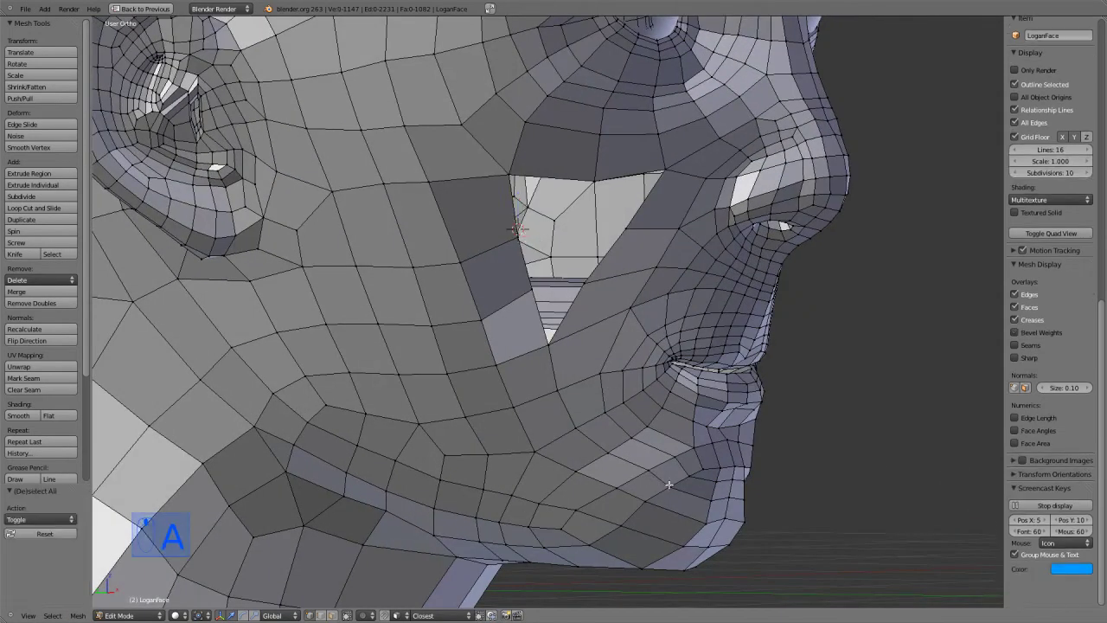
# Step: Try a knife cut from the chin front around the mouth to the cheek hole's lower border, and undo it
pyautogui.moveTo(717, 515); pyautogui.dragTo(688, 462, button='middle')
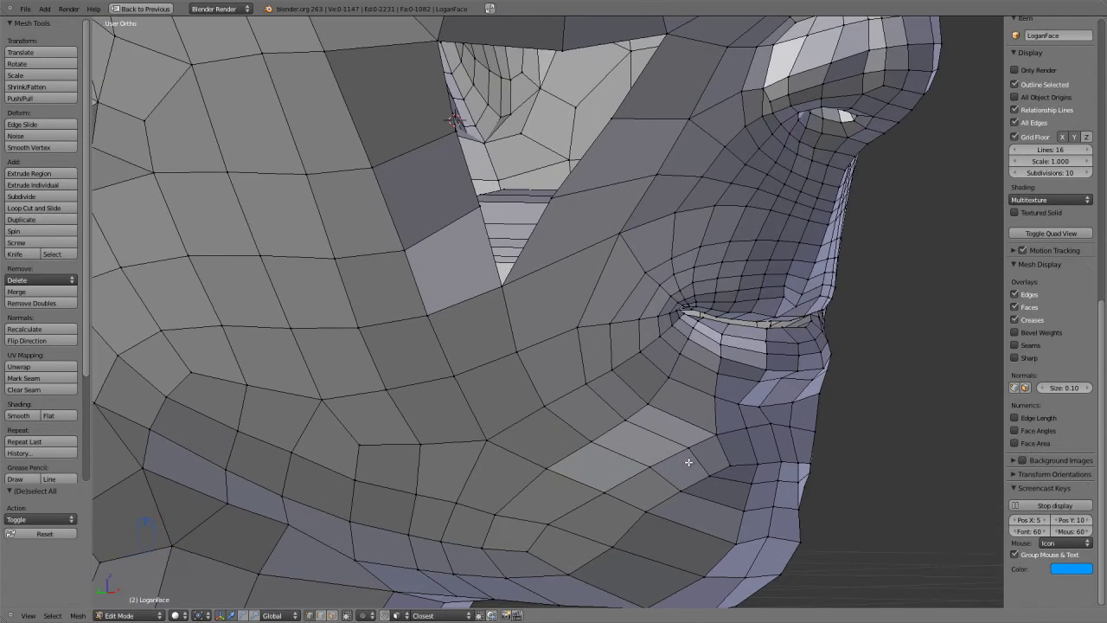
pyautogui.press('k')
pyautogui.click(771, 519)
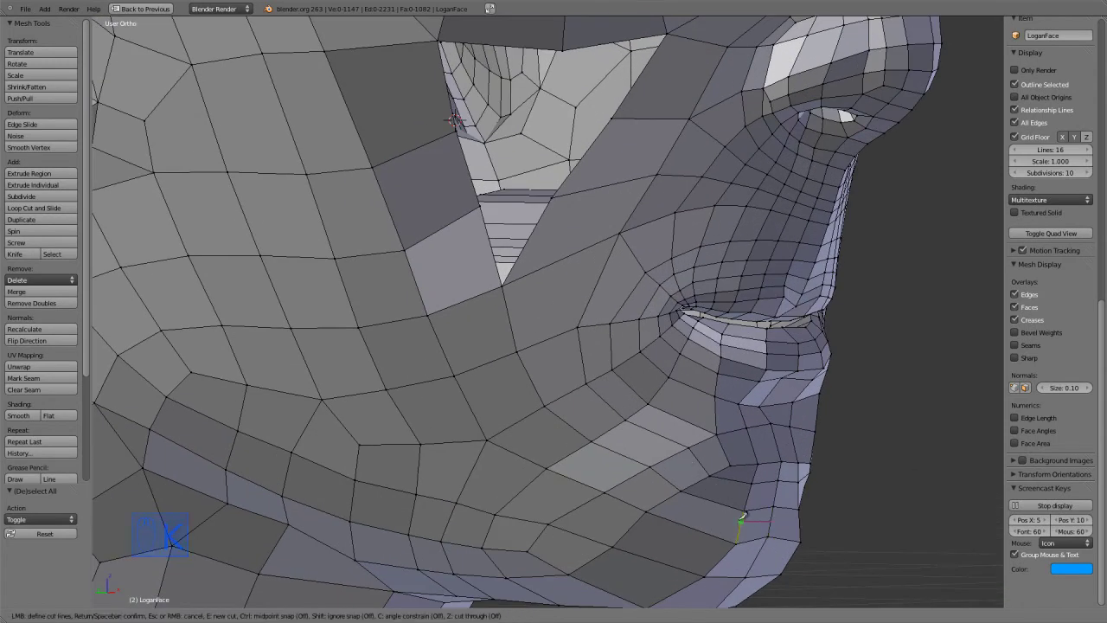
pyautogui.click(668, 497)
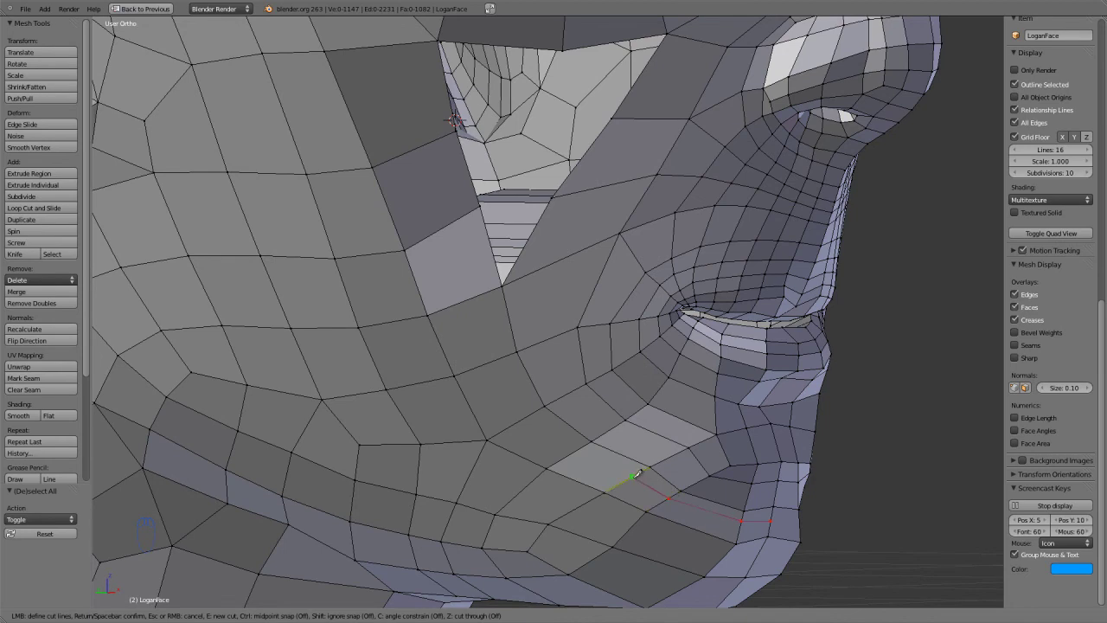
pyautogui.click(576, 449)
pyautogui.click(528, 409)
pyautogui.click(533, 271)
pyautogui.press('Return')
pyautogui.moveTo(609, 454); pyautogui.dragTo(585, 426, button='middle')
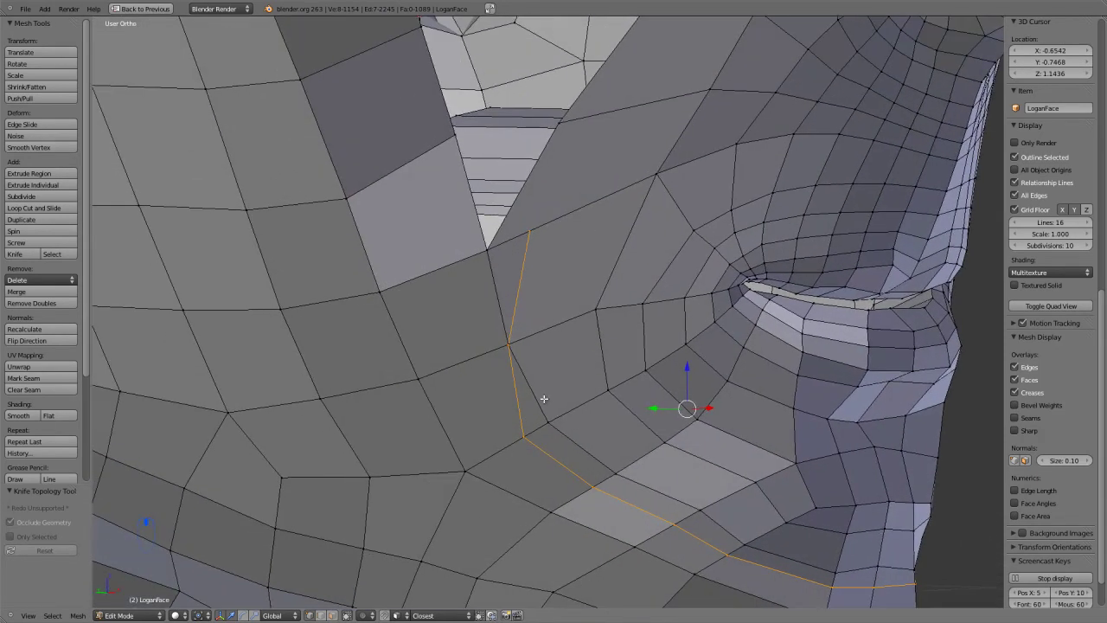
pyautogui.hotkey('ctrl', 'z')
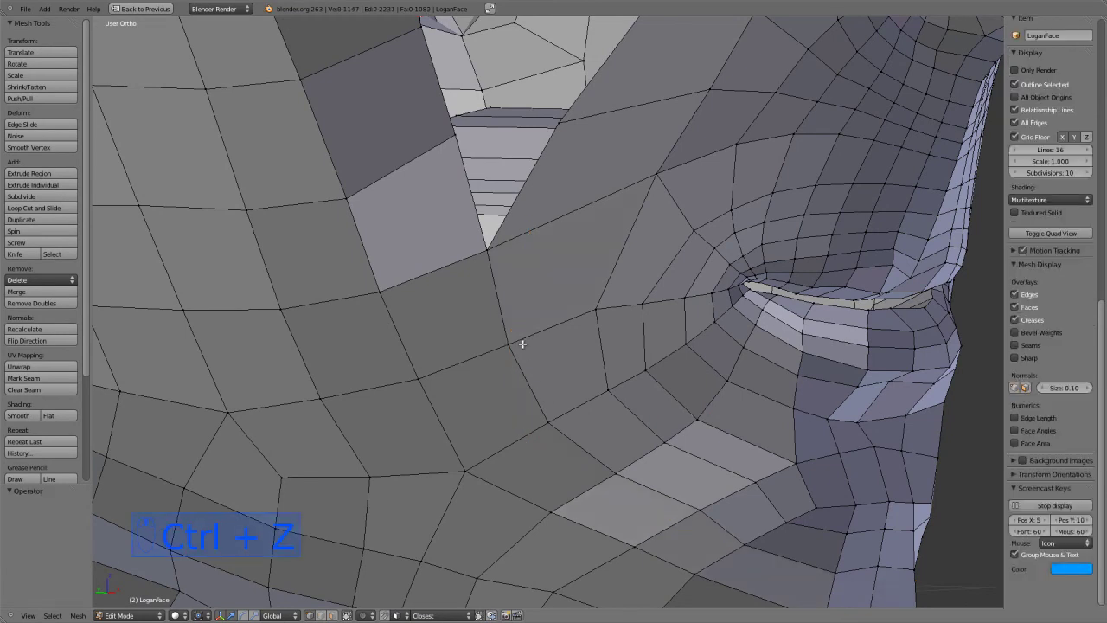
pyautogui.hotkey('ctrl', 'z')
# Step: Edge slide the edge row running from the chin front around the mouth to below the cheek hole
pyautogui.moveTo(526, 351); pyautogui.dragTo(539, 325, button='middle')
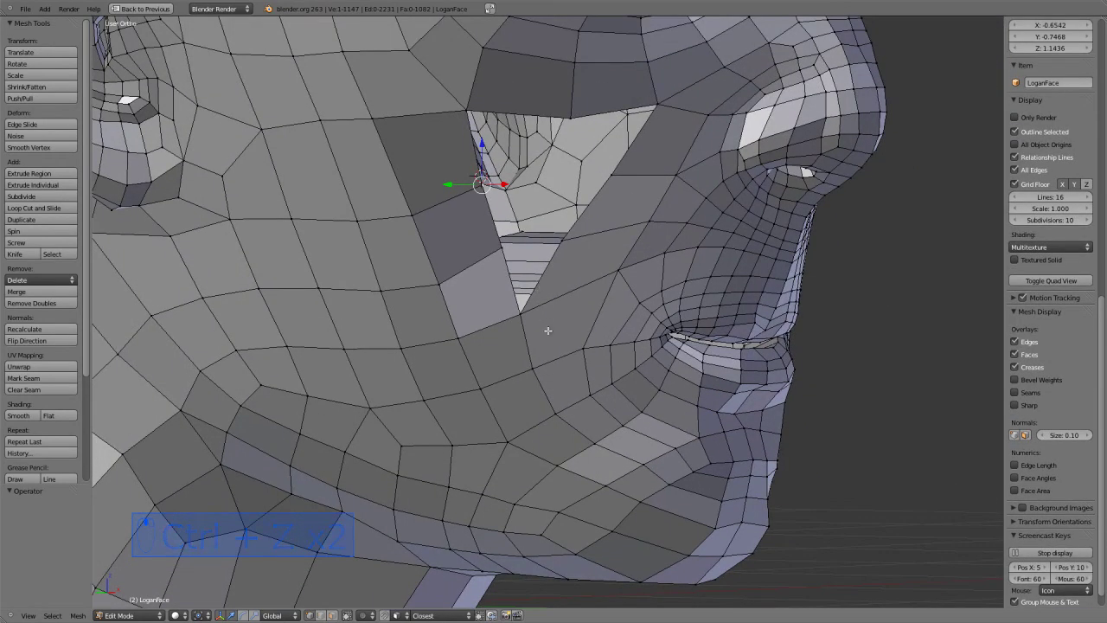
pyautogui.rightClick(718, 485)
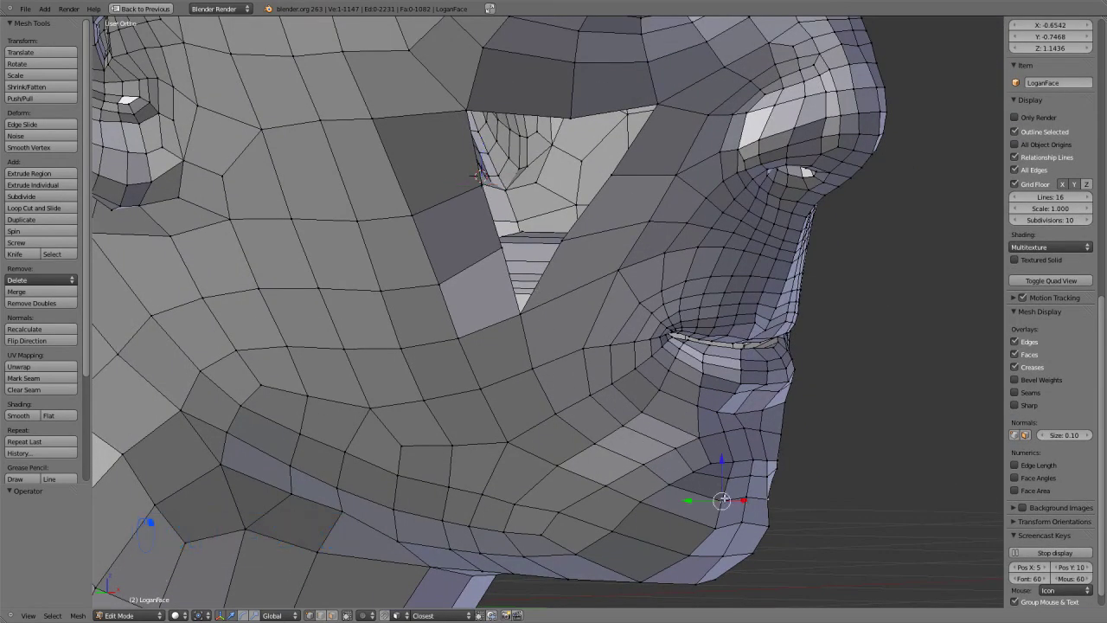
pyautogui.keyDown('shift'); pyautogui.rightClick(699, 484); pyautogui.keyUp('shift')
pyautogui.keyDown('shift'); pyautogui.rightClick(665, 483); pyautogui.keyUp('shift')
pyautogui.keyDown('shift'); pyautogui.rightClick(639, 468); pyautogui.keyUp('shift')
pyautogui.keyDown('shift'); pyautogui.rightClick(556, 413); pyautogui.keyUp('shift')
pyautogui.keyDown('shift'); pyautogui.rightClick(532, 367); pyautogui.keyUp('shift')
pyautogui.hotkey('ctrl', 'e')
pyautogui.click(642, 443)
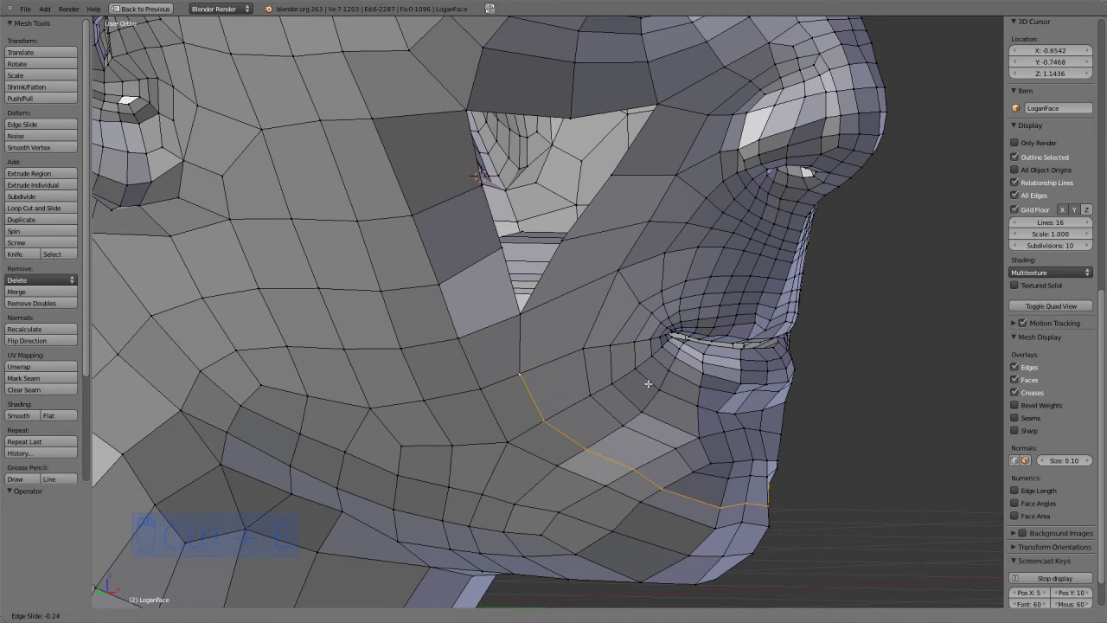
pyautogui.click(648, 383)
pyautogui.press('a')
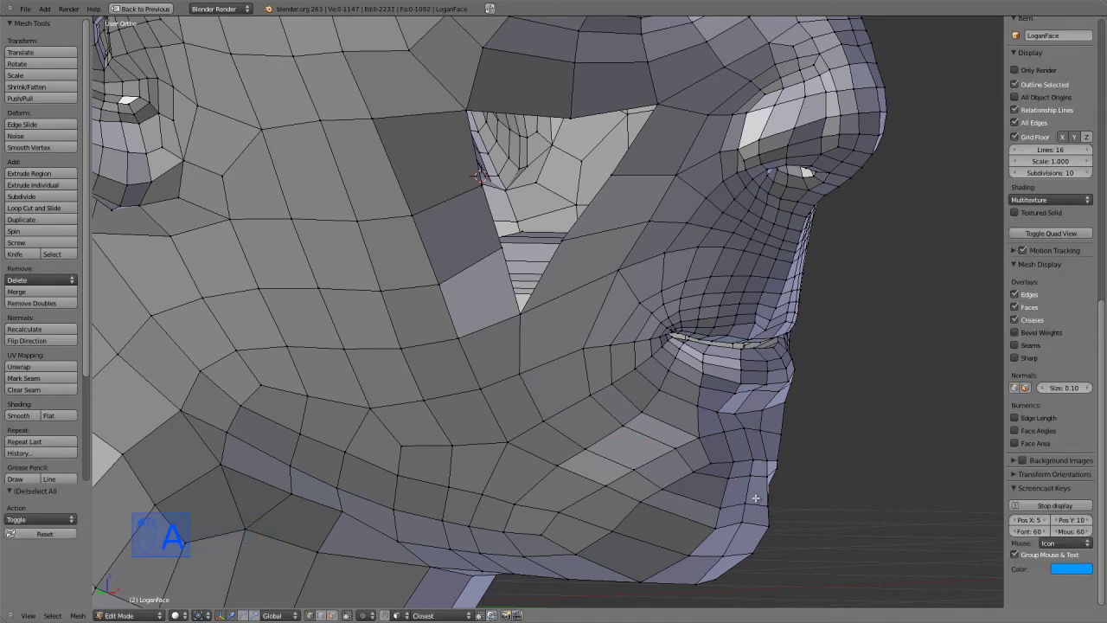
# Step: Knife-cut a new edge line from the chin front around the mouth corner to the edge beside the cheek hole's lower corner
pyautogui.press('k')
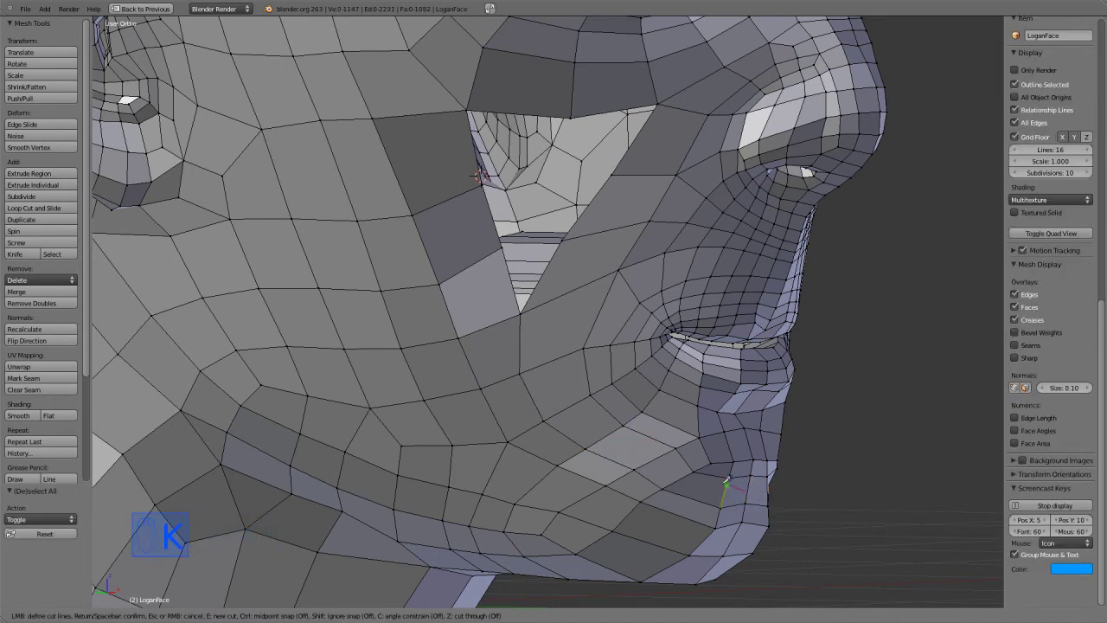
pyautogui.click(682, 477)
pyautogui.click(607, 434)
pyautogui.click(573, 402)
pyautogui.click(558, 358)
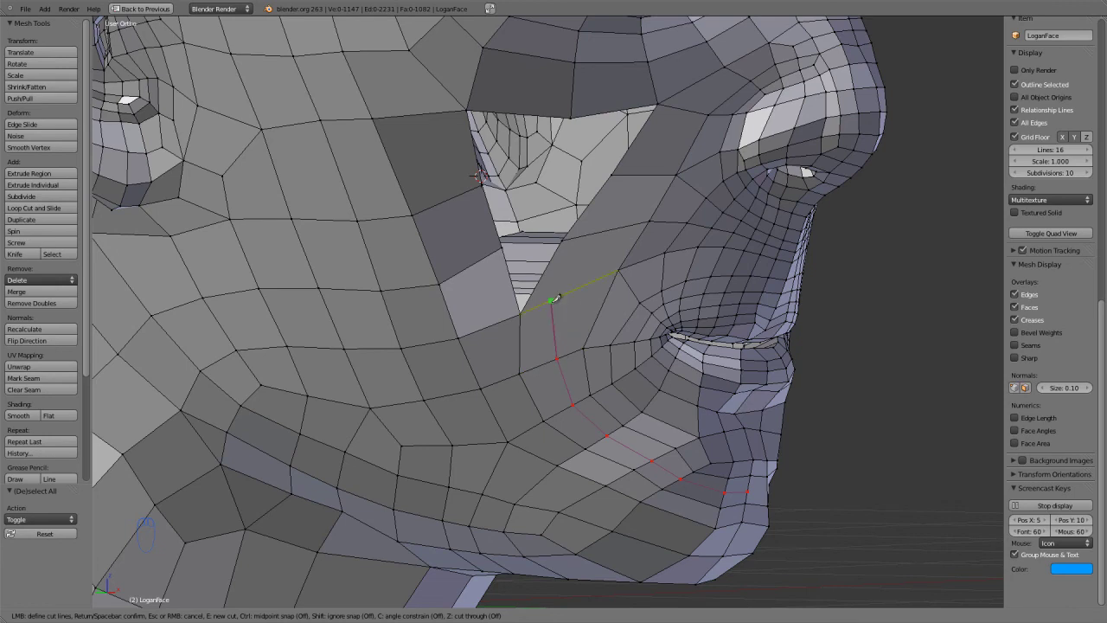
pyautogui.click(551, 300)
pyautogui.press('Return')
# Step: Select the vertices along the new chin-to-cheek cut and edge slide them by a factor of 0.270
pyautogui.scroll(2, 606, 450)
pyautogui.scroll(-2, 618, 431)
pyautogui.press('a')
pyautogui.rightClick(726, 493)
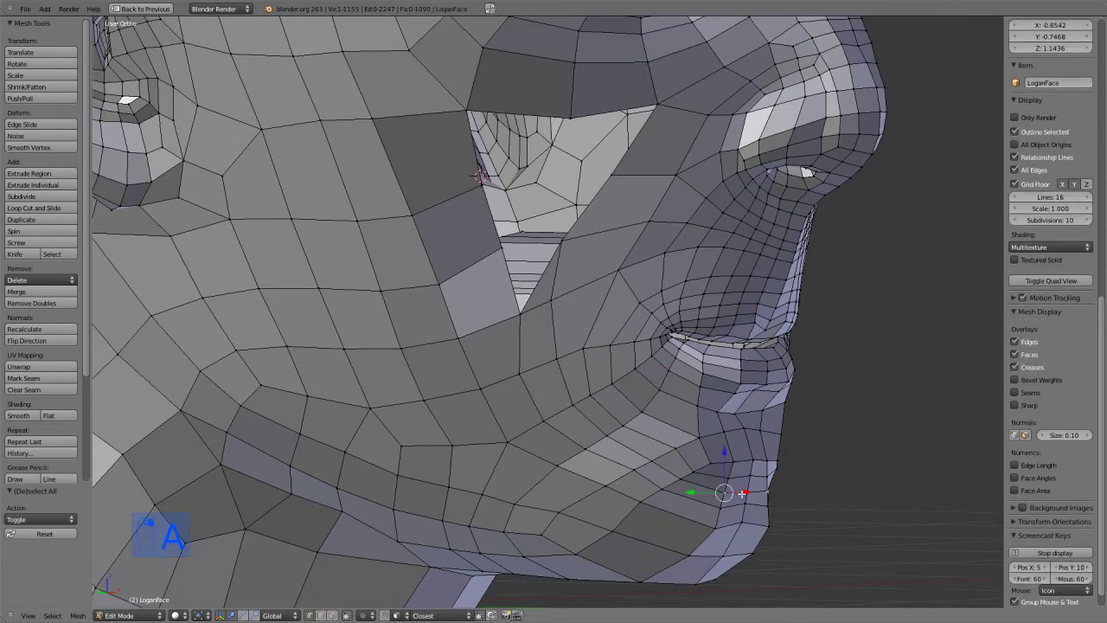
pyautogui.keyDown('shift'); pyautogui.rightClick(745, 493); pyautogui.keyUp('shift')
pyautogui.keyDown('shift'); pyautogui.rightClick(680, 478); pyautogui.keyUp('shift')
pyautogui.keyDown('shift'); pyautogui.rightClick(651, 461); pyautogui.keyUp('shift')
pyautogui.keyDown('shift'); pyautogui.rightClick(605, 437); pyautogui.keyUp('shift')
pyautogui.keyDown('shift'); pyautogui.rightClick(572, 405); pyautogui.keyUp('shift')
pyautogui.keyDown('shift'); pyautogui.rightClick(555, 355); pyautogui.keyUp('shift')
pyautogui.keyDown('shift'); pyautogui.rightClick(554, 305); pyautogui.keyUp('shift')
pyautogui.hotkey('ctrl', 'e')
pyautogui.click(677, 334)
pyautogui.click(677, 335)
# Step: Edge slide the uppermost edge of the new cut, beside the cheek hole's lower corner, by a factor of -0.233
pyautogui.moveTo(677, 335); pyautogui.dragTo(589, 320, button='middle')
pyautogui.scroll(3, 671, 345)
pyautogui.scroll(-2, 633, 334)
pyautogui.hotkey('ctrl', 'r')
pyautogui.rightClick(626, 320)
pyautogui.rightClick(504, 347)
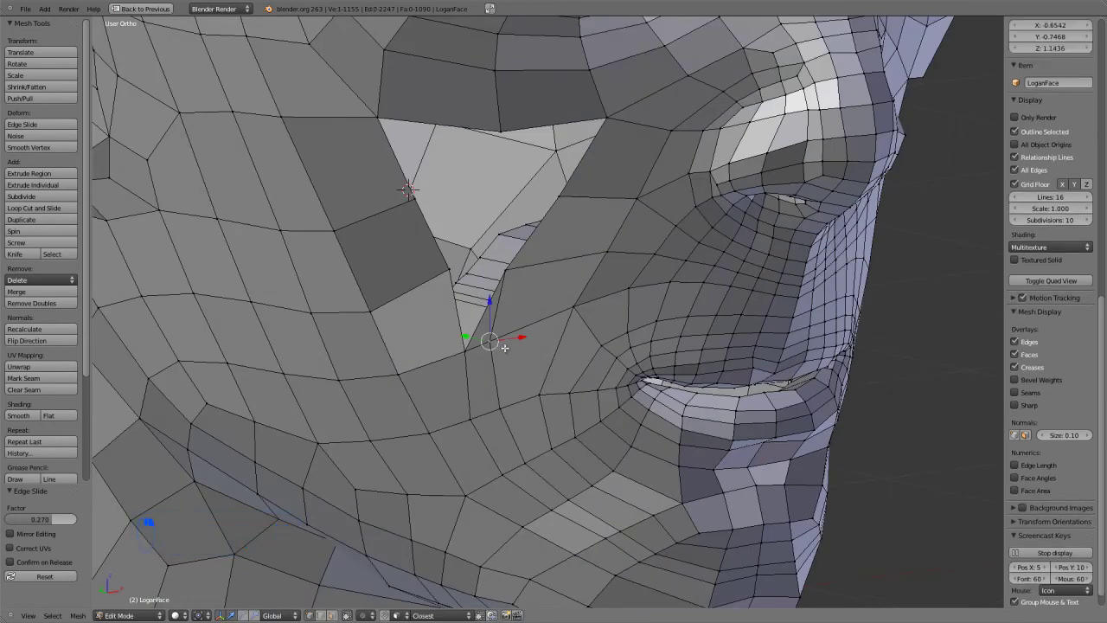
pyautogui.keyDown('shift'); pyautogui.rightClick(502, 397); pyautogui.keyUp('shift')
pyautogui.hotkey('ctrl', 'e')
pyautogui.click(498, 424)
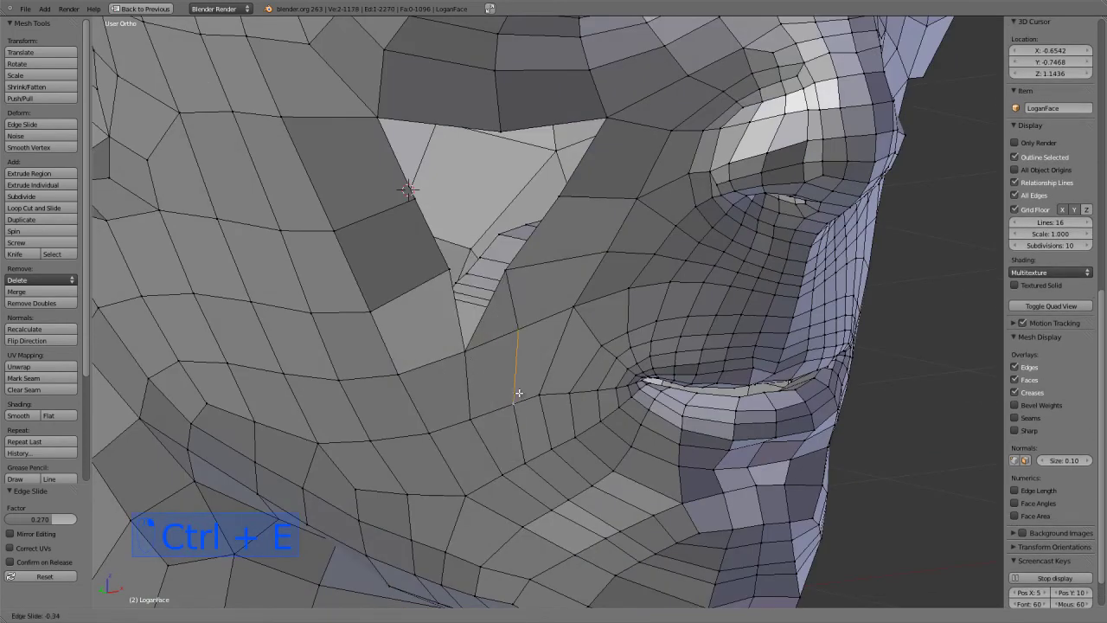
pyautogui.click(511, 380)
# Step: Delete the diagonal border edge at the cheek hole's lower corner in edge select mode
pyautogui.moveTo(502, 371); pyautogui.dragTo(499, 344, button='middle')
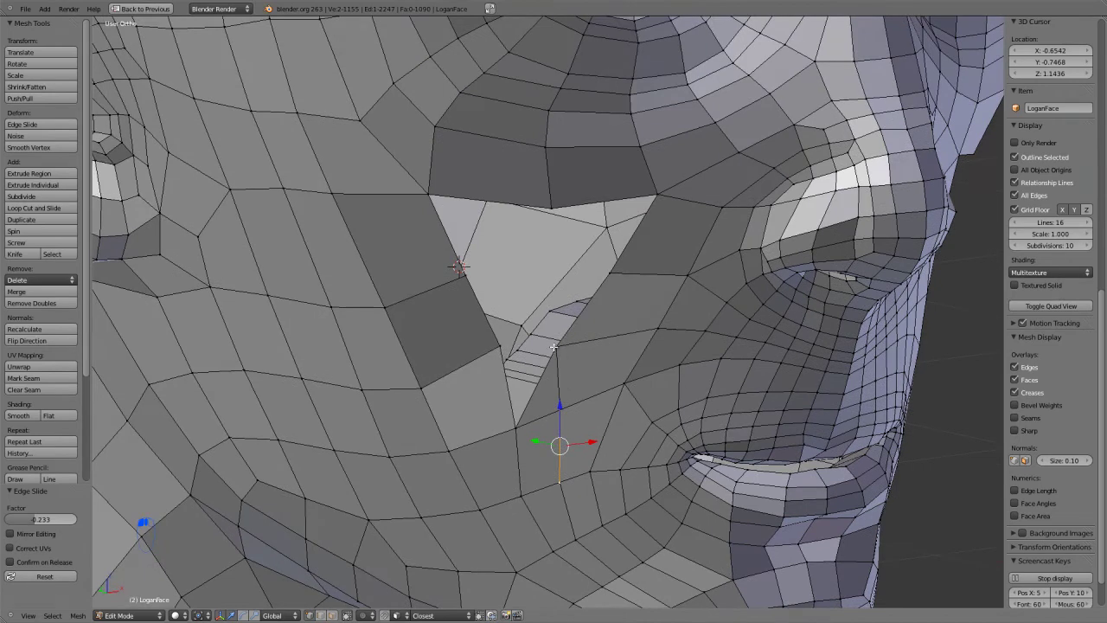
pyautogui.rightClick(503, 391)
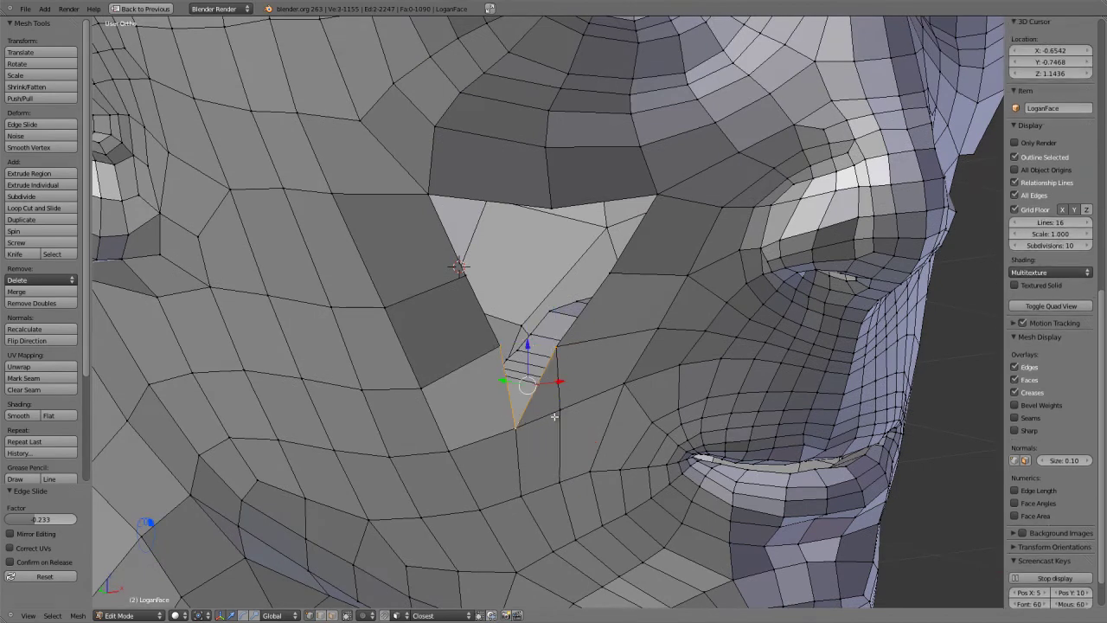
pyautogui.press('f')
pyautogui.hotkey('ctrl', 'Tab')
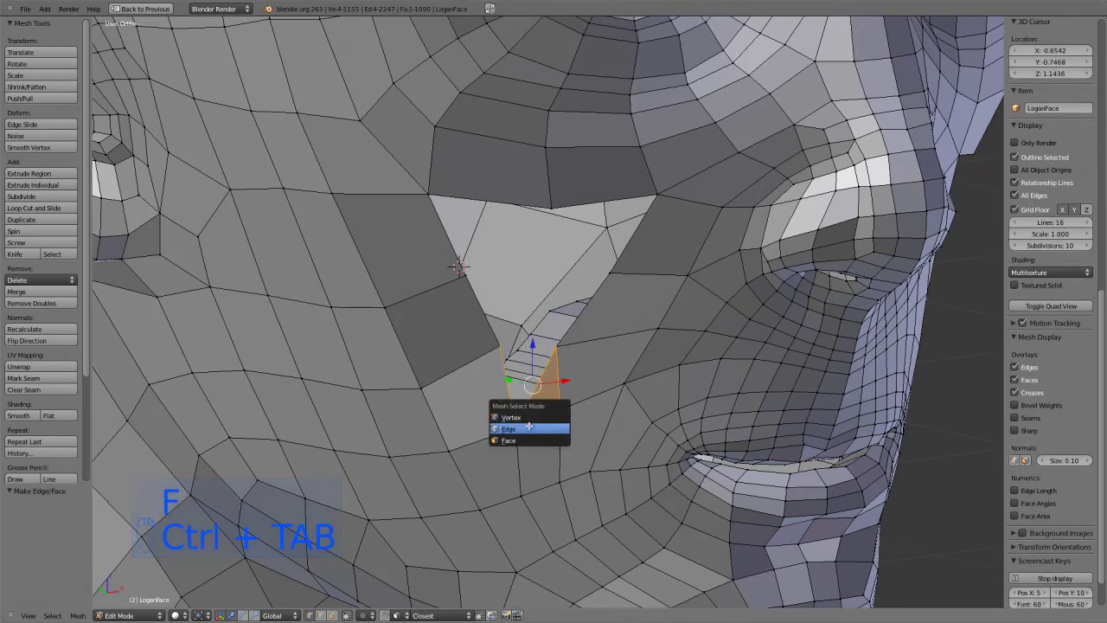
pyautogui.click(529, 426)
pyautogui.press('x')
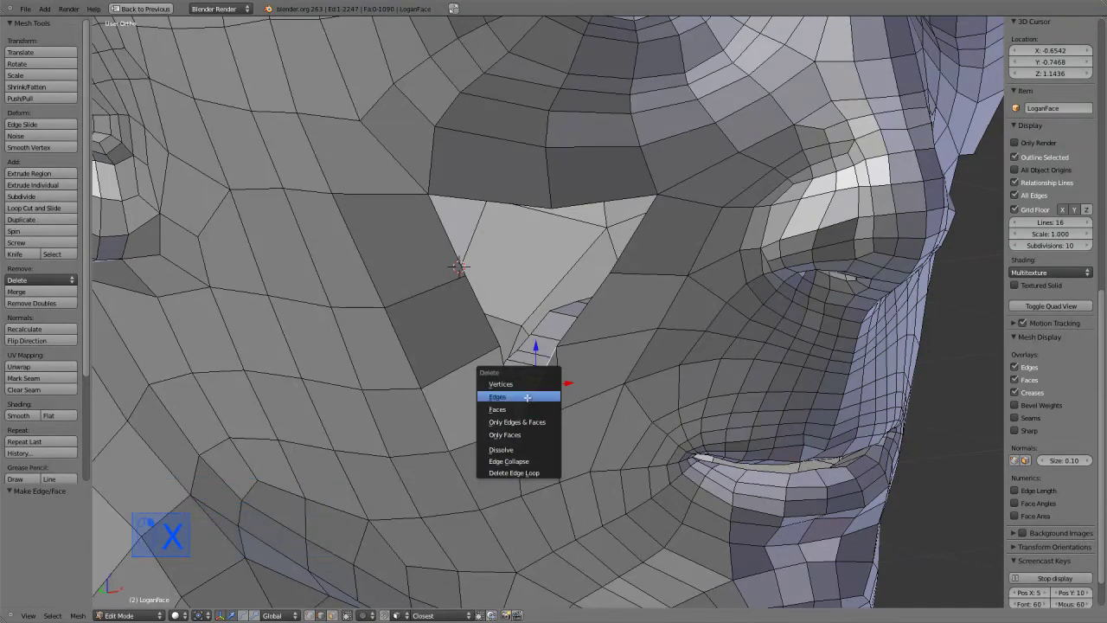
pyautogui.click(527, 396)
# Step: Fill the lower corner of the cheek hole with a four-sided face and check the surface in Sculpt Mode
pyautogui.hotkey('ctrl', 'Tab')
pyautogui.click(528, 356)
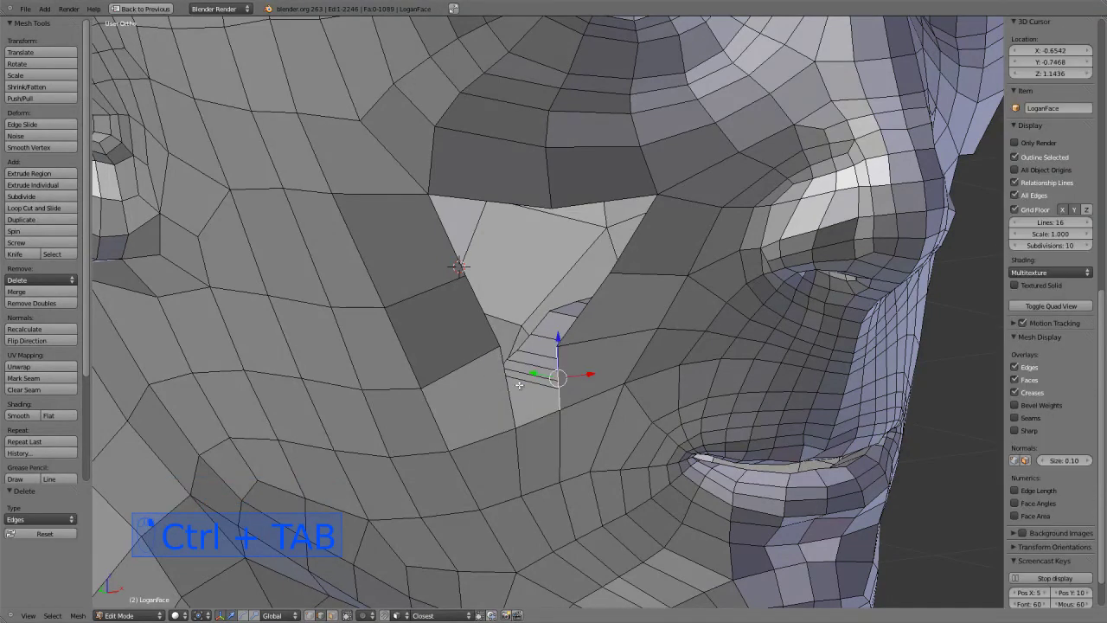
pyautogui.rightClick(519, 384)
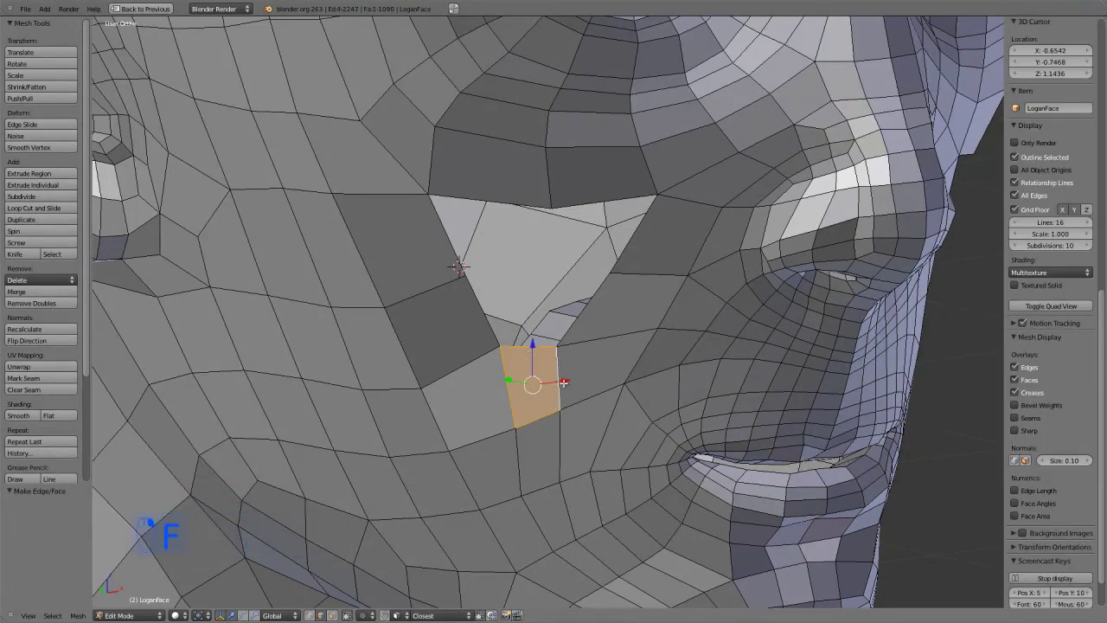
pyautogui.press('f')
pyautogui.press('Tab')
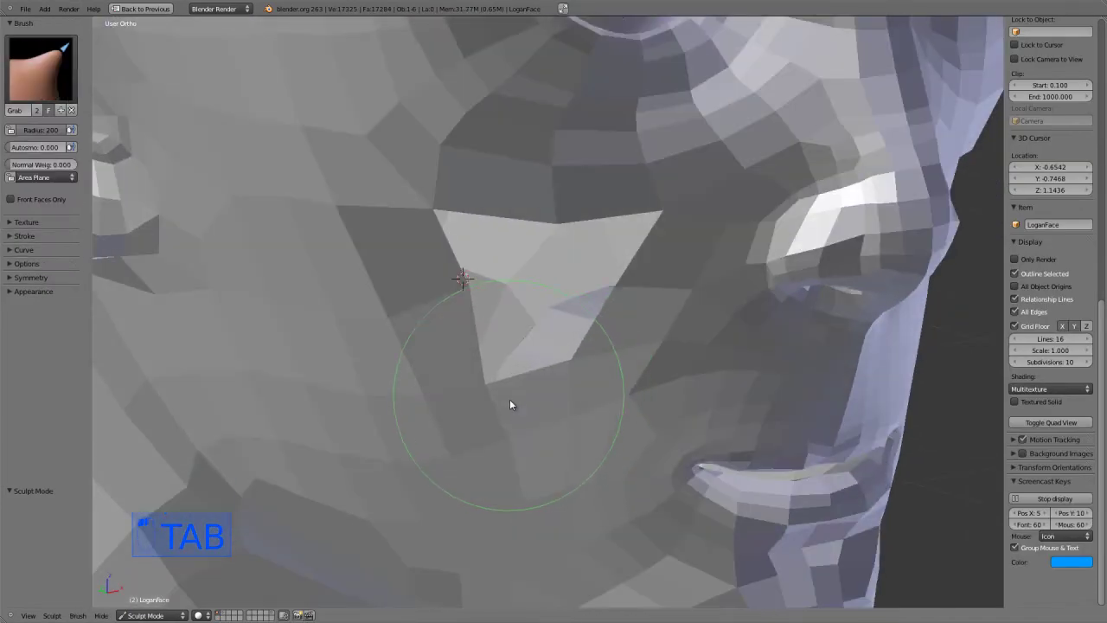
pyautogui.press('Tab')
pyautogui.scroll(-2, 510, 395)
pyautogui.moveTo(527, 385)
pyautogui.mouseDown(button='middle')
pyautogui.moveTo(568, 344)
pyautogui.moveTo(560, 410)
pyautogui.mouseUp(button='middle')
pyautogui.scroll(1, 560, 410)
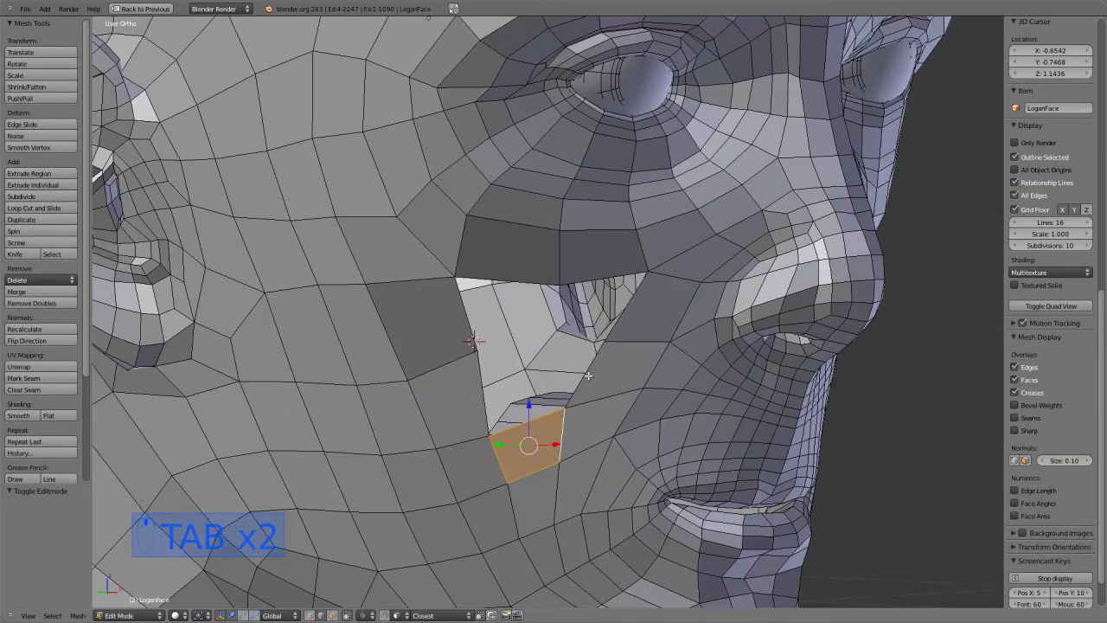
# Step: Fill a face between the two opposing border edges directly above the new lower corner face of the cheek hole
pyautogui.rightClick(588, 383)
pyautogui.keyDown('shift'); pyautogui.rightClick(484, 380); pyautogui.keyUp('shift')
pyautogui.press('f')
pyautogui.moveTo(485, 381); pyautogui.dragTo(553, 420, button='middle')
pyautogui.scroll(2, 588, 437)
pyautogui.scroll(-3, 607, 410)
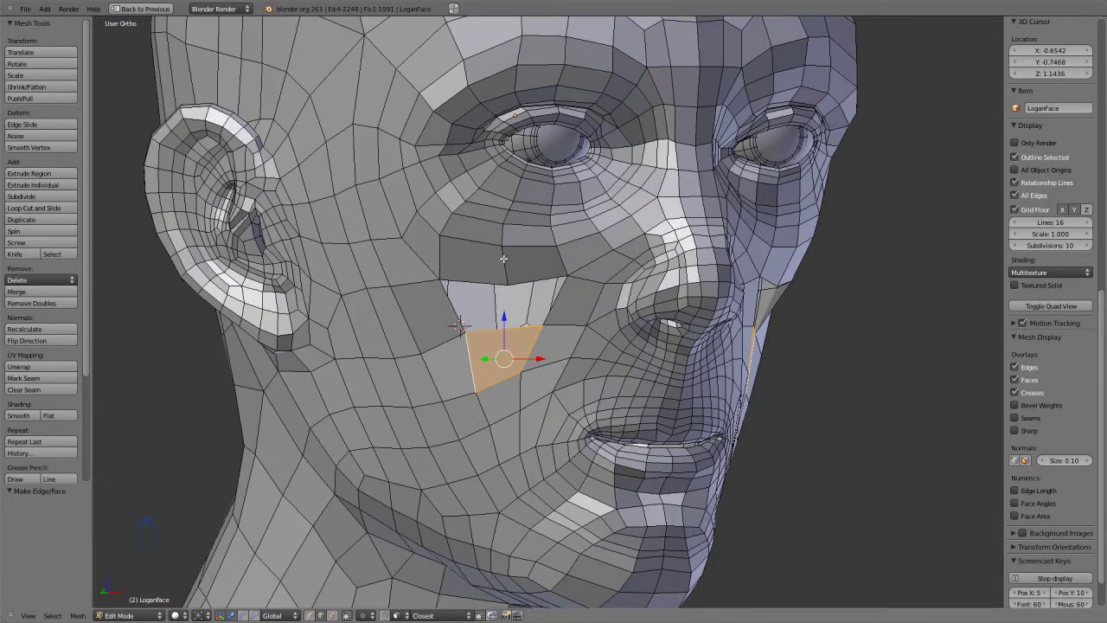
# Step: Edge slide the row of edges running from the chin toward the jaw, below the mouth corner, outward
pyautogui.moveTo(535, 474); pyautogui.dragTo(523, 427, button='middle')
pyautogui.keyDown('shift'); pyautogui.moveTo(481, 336); pyautogui.dragTo(514, 391, button='middle'); pyautogui.keyUp('shift')
pyautogui.moveTo(551, 346); pyautogui.dragTo(551, 376, button='middle')
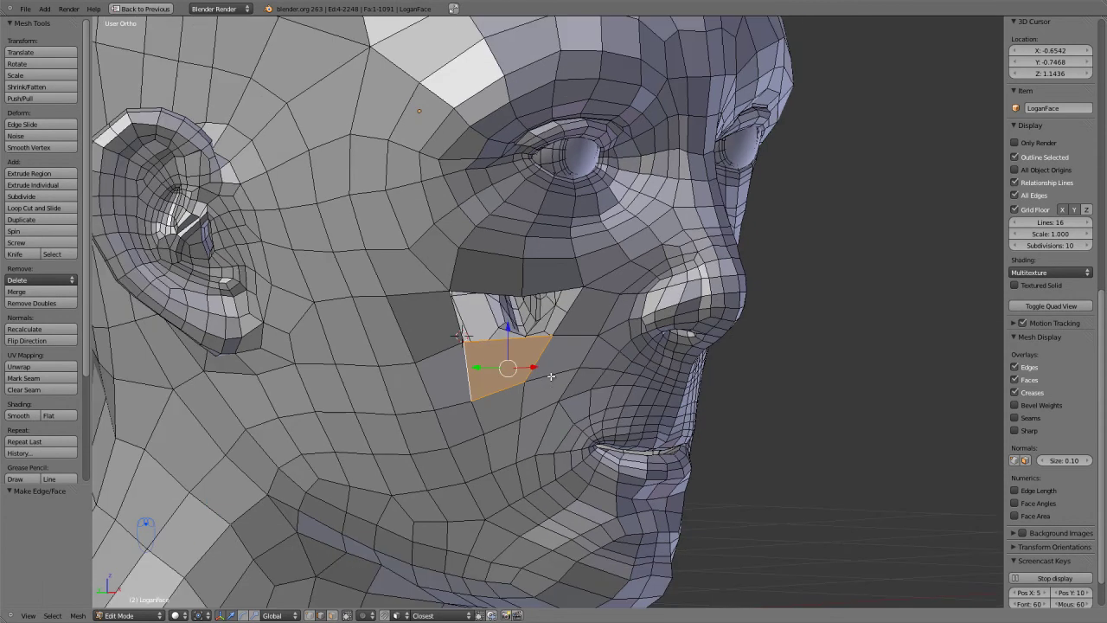
pyautogui.moveTo(553, 430); pyautogui.dragTo(571, 454, button='middle')
pyautogui.rightClick(662, 477)
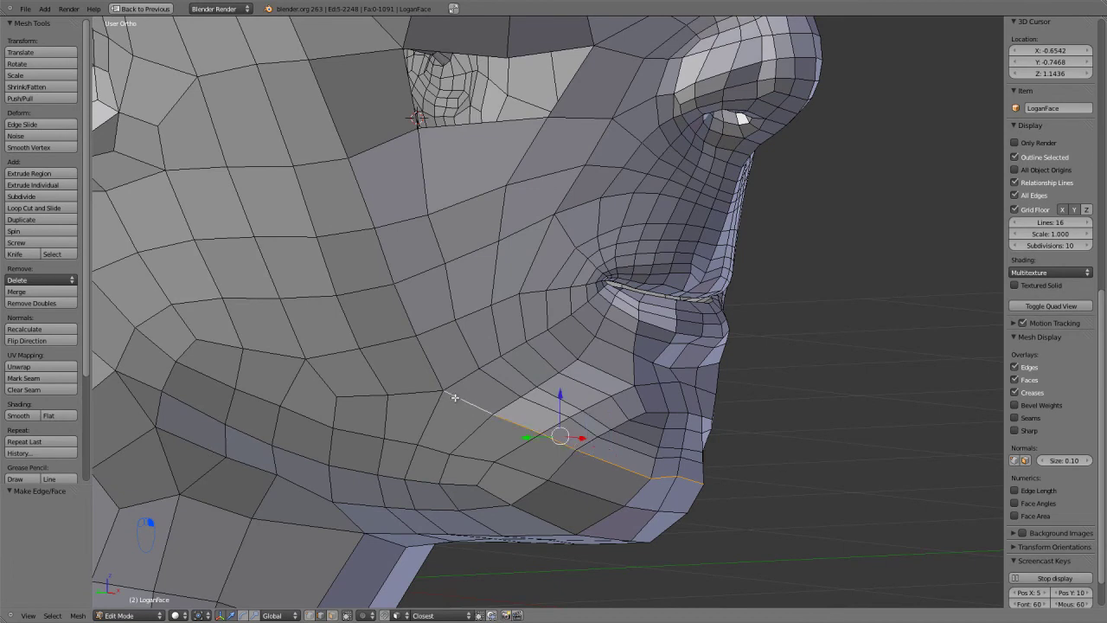
pyautogui.hotkey('ctrl', 'e')
pyautogui.click(644, 436)
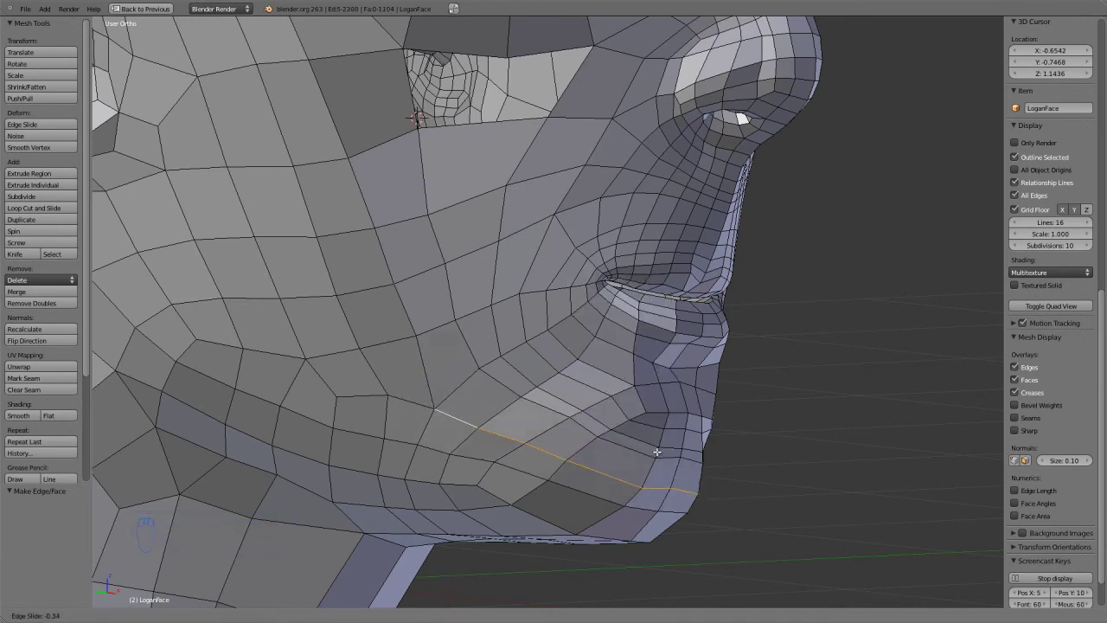
pyautogui.click(586, 441)
# Step: Edge slide the jaw edge adjoining the outer end of the chin row by a factor of 0.181
pyautogui.rightClick(403, 400)
pyautogui.hotkey('ctrl', 'e')
pyautogui.click(413, 399)
pyautogui.click(417, 405)
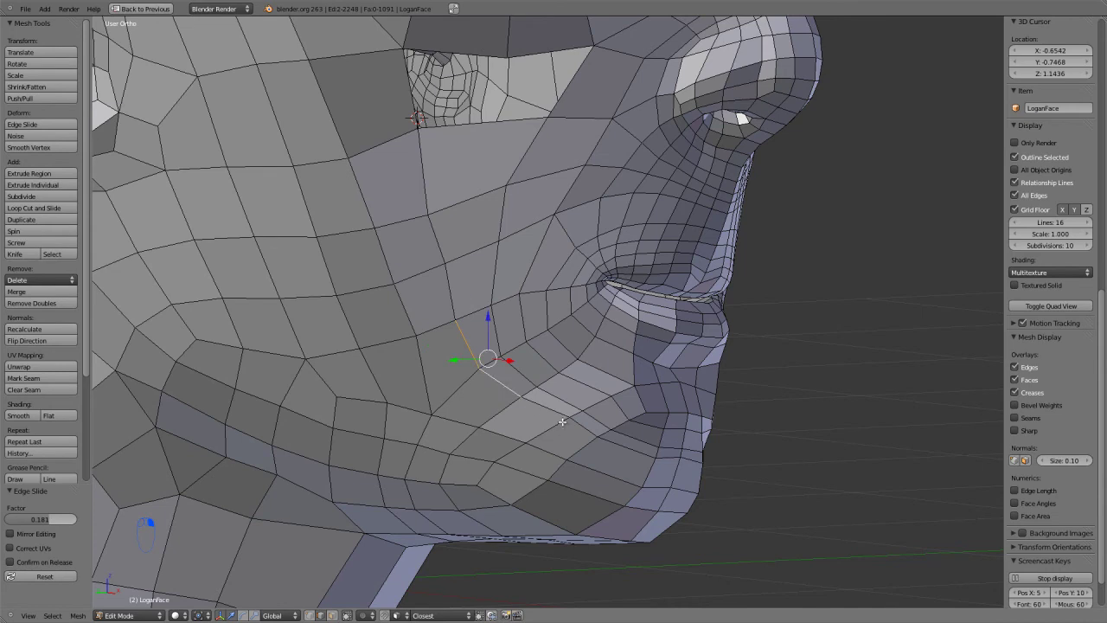
# Step: Edge slide the six-edge row curving from the chin around the mouth corner outward to even its spacing
pyautogui.hotkey('ctrl', 'e')
pyautogui.click(665, 459)
pyautogui.click(655, 472)
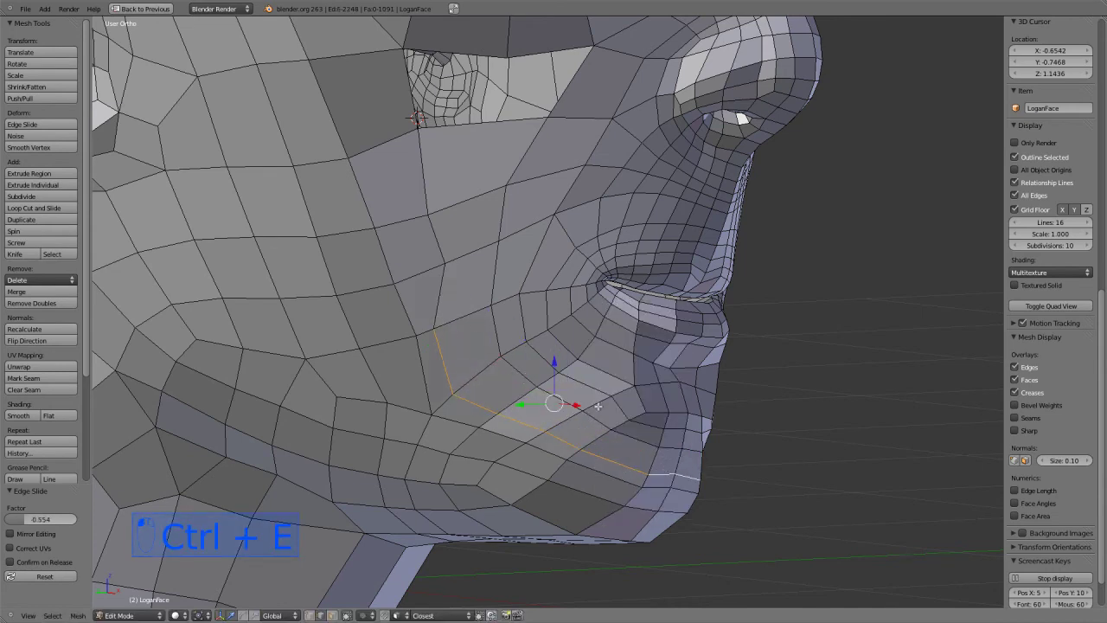
# Step: Edge slide the single vertical cheek edge below the hole's outer corner by a factor of -0.455
pyautogui.rightClick(432, 242)
pyautogui.hotkey('ctrl', 'e')
pyautogui.click(565, 272)
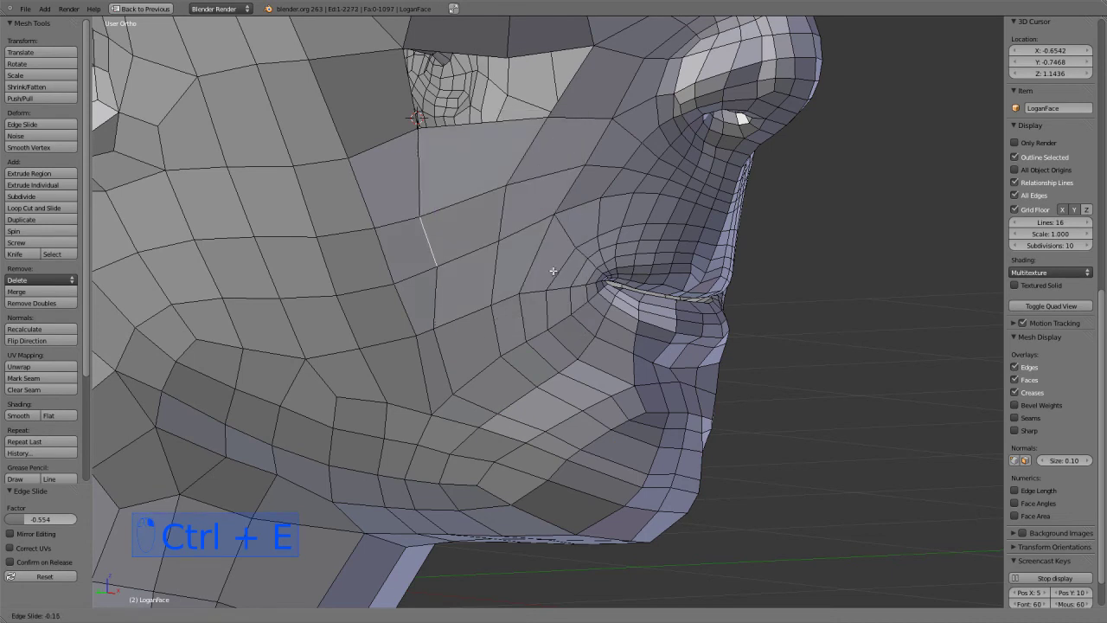
pyautogui.click(452, 248)
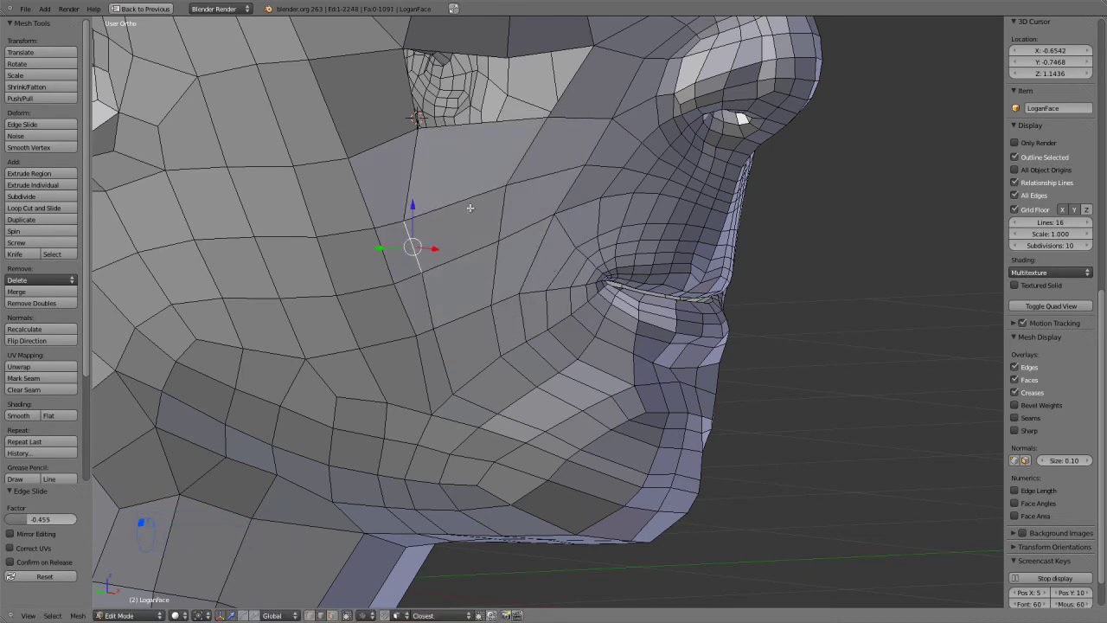
# Step: Add a vertical loop cut through the wide cheek face strip beneath the hole and check it in Sculpt Mode
pyautogui.hotkey('ctrl', 'r')
pyautogui.click(467, 224)
pyautogui.click(467, 225)
pyautogui.press('Tab')
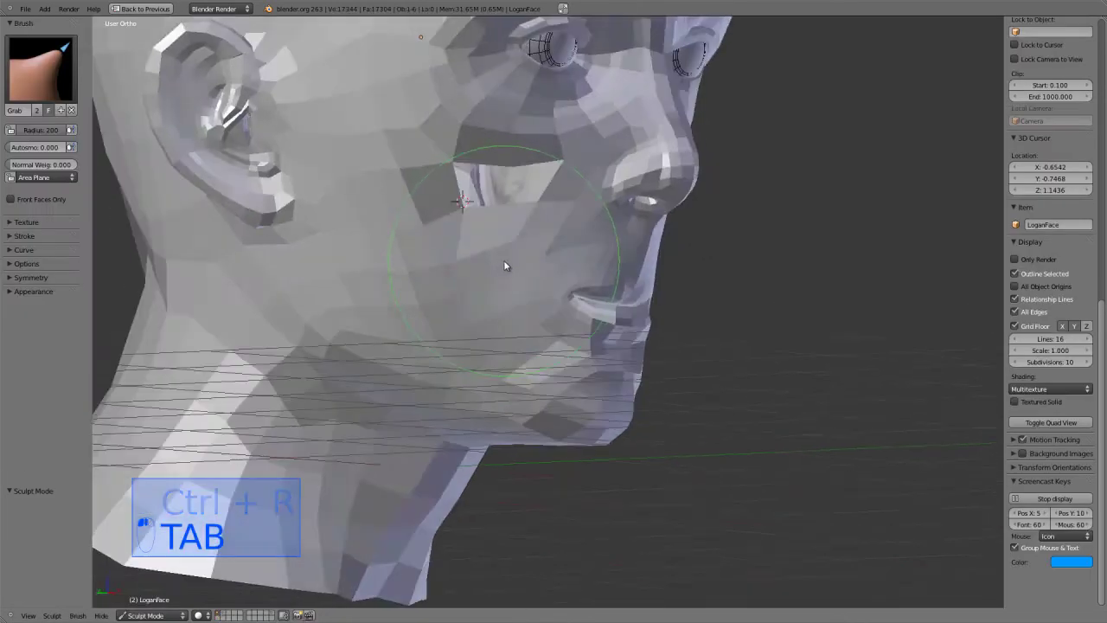
pyautogui.scroll(5, 514, 372)
# Step: Close the remaining cheek hole by filling faces between its opposing upper and lower border edges
pyautogui.press('Tab')
pyautogui.rightClick(531, 366)
pyautogui.keyDown('shift'); pyautogui.rightClick(547, 309); pyautogui.keyUp('shift')
pyautogui.press('f')
pyautogui.press('f')
pyautogui.press('Tab')
# Step: Examine the closed cheek's surface in Sculpt Mode and its edge flow in Edit Mode from several angles
pyautogui.moveTo(402, 389)
pyautogui.keyDown('shift'); pyautogui.mouseDown()
pyautogui.moveTo(477, 417)
pyautogui.moveTo(482, 402)
pyautogui.moveTo(443, 507)
pyautogui.mouseUp(); pyautogui.keyUp('shift')
pyautogui.scroll(-3, 443, 507)
pyautogui.moveTo(443, 506); pyautogui.dragTo(419, 442, button='middle')
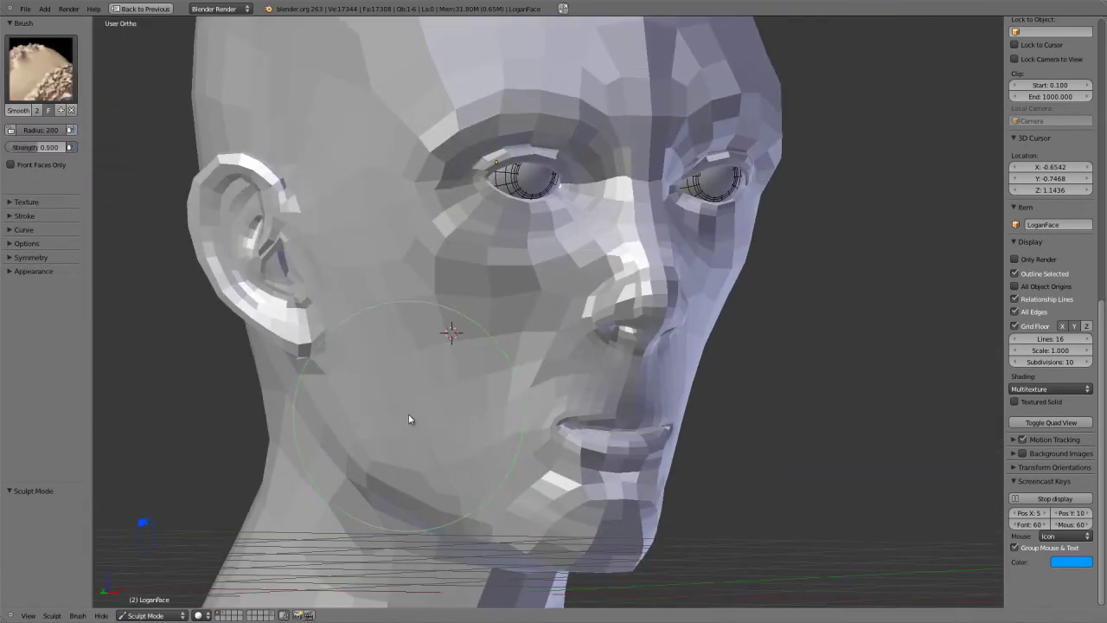
pyautogui.press('Tab')
pyautogui.moveTo(425, 422)
pyautogui.mouseDown(button='middle')
pyautogui.moveTo(375, 417)
pyautogui.moveTo(380, 427)
pyautogui.moveTo(353, 435)
pyautogui.moveTo(432, 424)
pyautogui.mouseUp(button='middle')
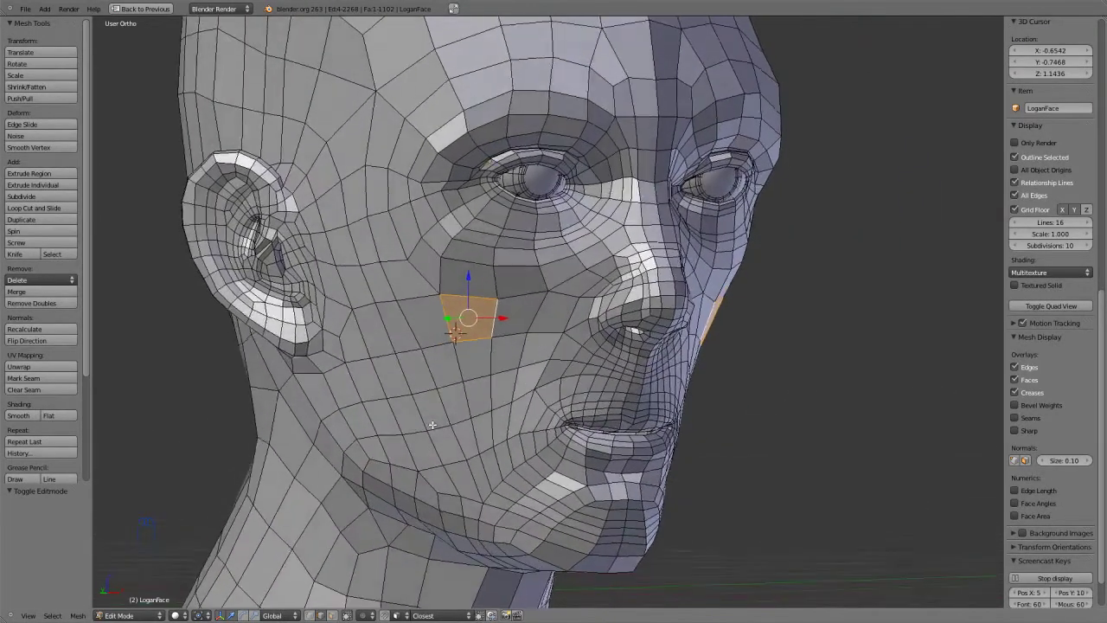
pyautogui.press('Tab')
pyautogui.scroll(3, 446, 389)
pyautogui.moveTo(459, 355)
pyautogui.mouseDown(button='middle')
pyautogui.moveTo(457, 375)
pyautogui.moveTo(564, 356)
pyautogui.mouseUp(button='middle')
# Step: Reposition the cheek edges around the newly filled face to even out the quads
pyautogui.press('Tab')
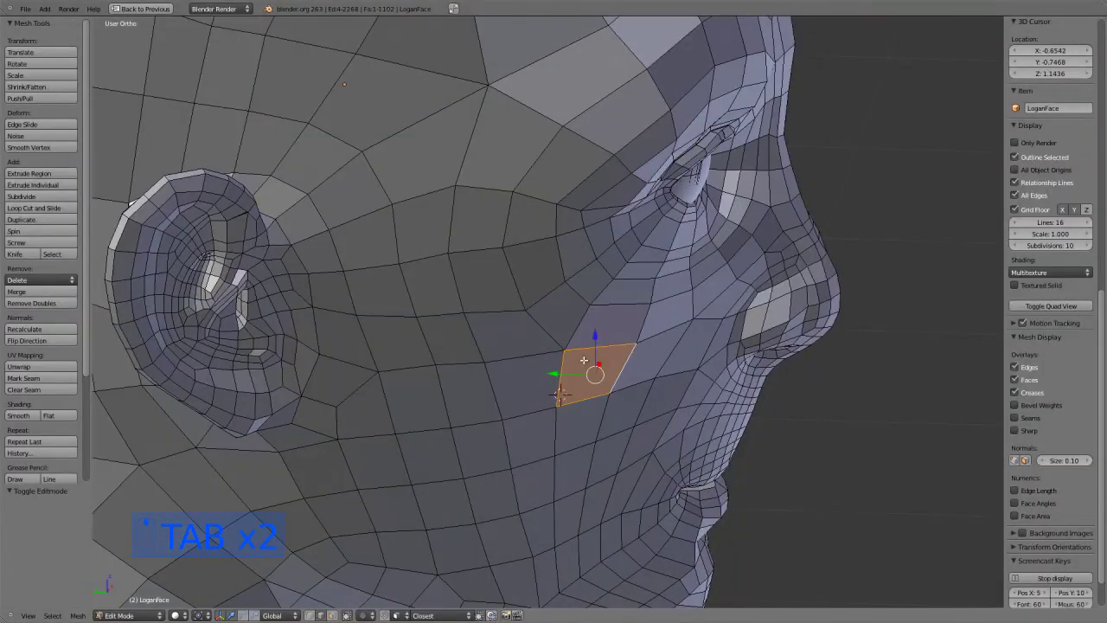
pyautogui.rightClick(595, 345)
pyautogui.moveTo(619, 336); pyautogui.dragTo(581, 392)
pyautogui.click(586, 393)
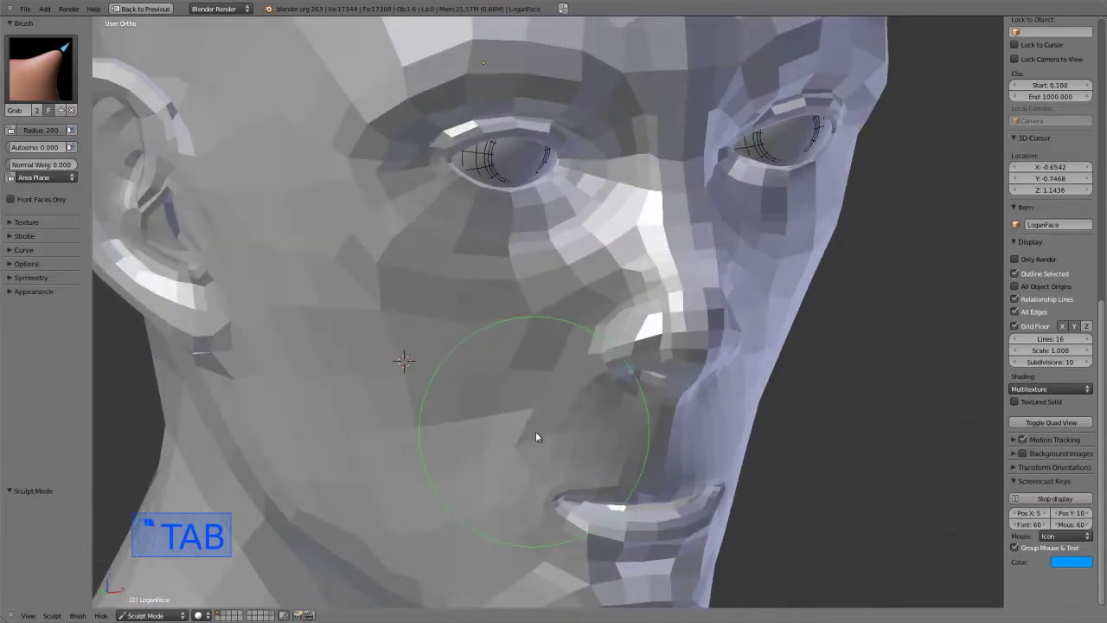
# Step: Examine the closed cheek and the overall head shape from the front in Sculpt Mode
pyautogui.moveTo(535, 437); pyautogui.dragTo(528, 386, button='middle')
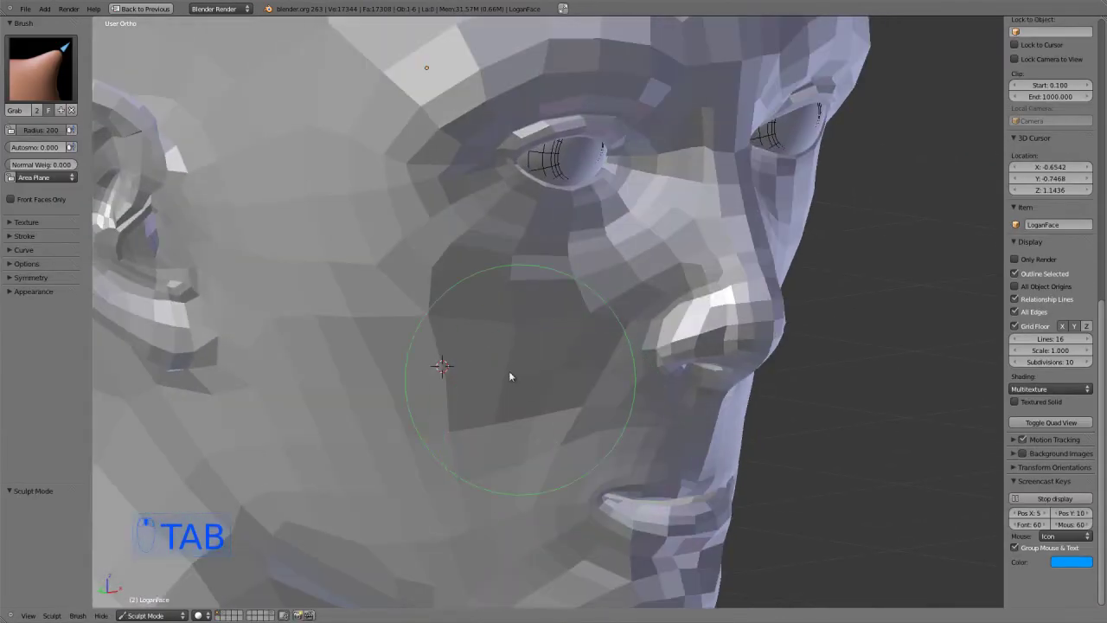
pyautogui.press('KP_1')
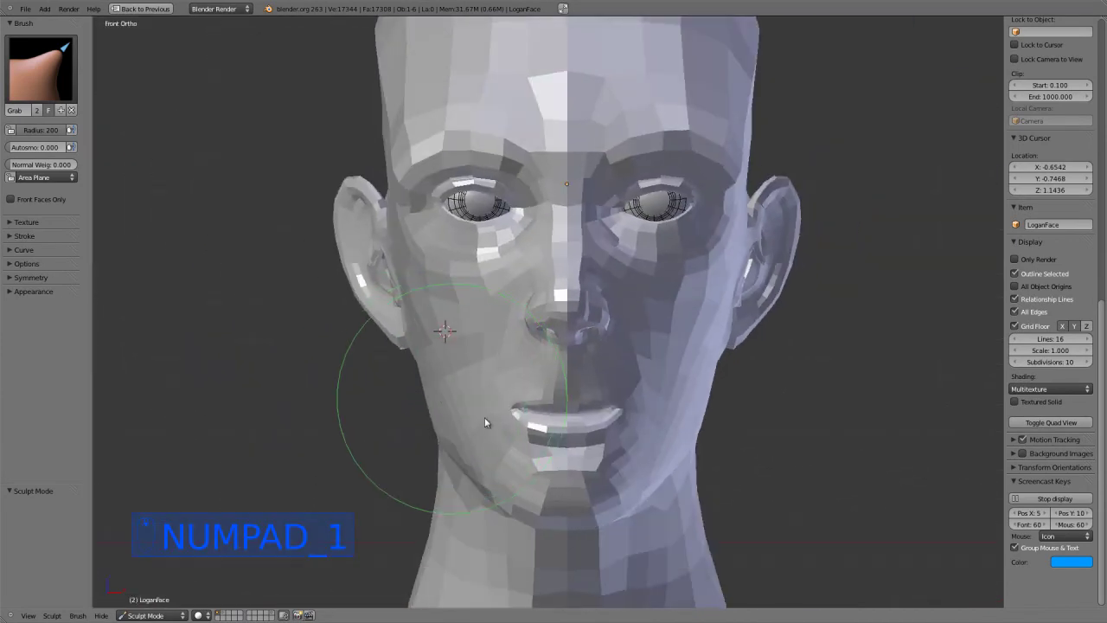
pyautogui.scroll(3, 611, 480)
pyautogui.scroll(-5, 628, 324)
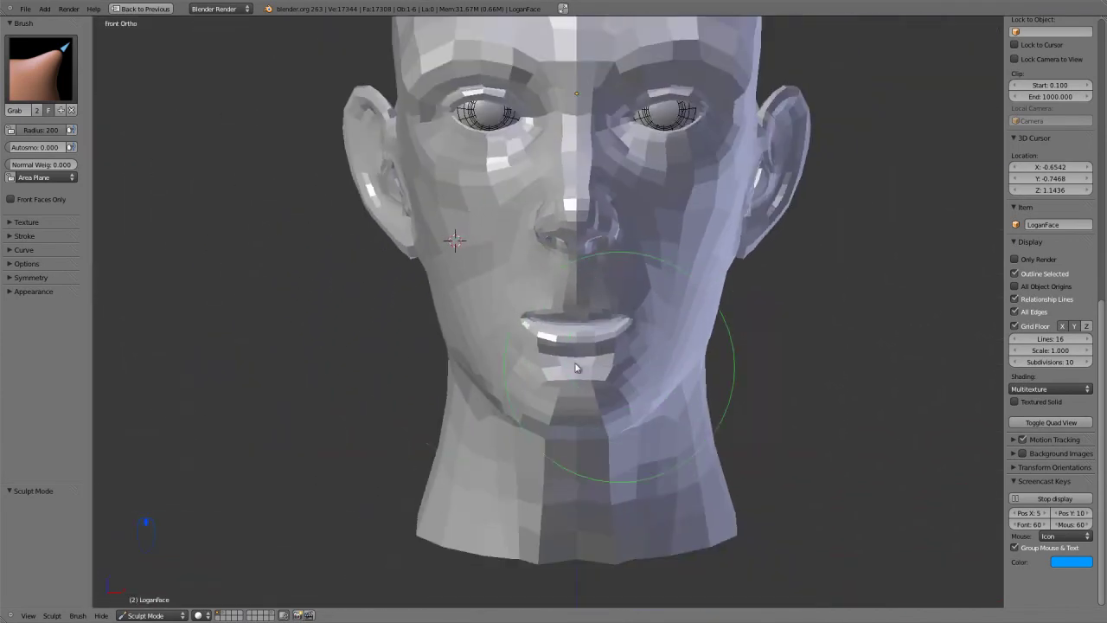
pyautogui.moveTo(536, 307); pyautogui.dragTo(605, 423, button='middle')
pyautogui.scroll(2, 586, 467)
pyautogui.scroll(7, 584, 467)
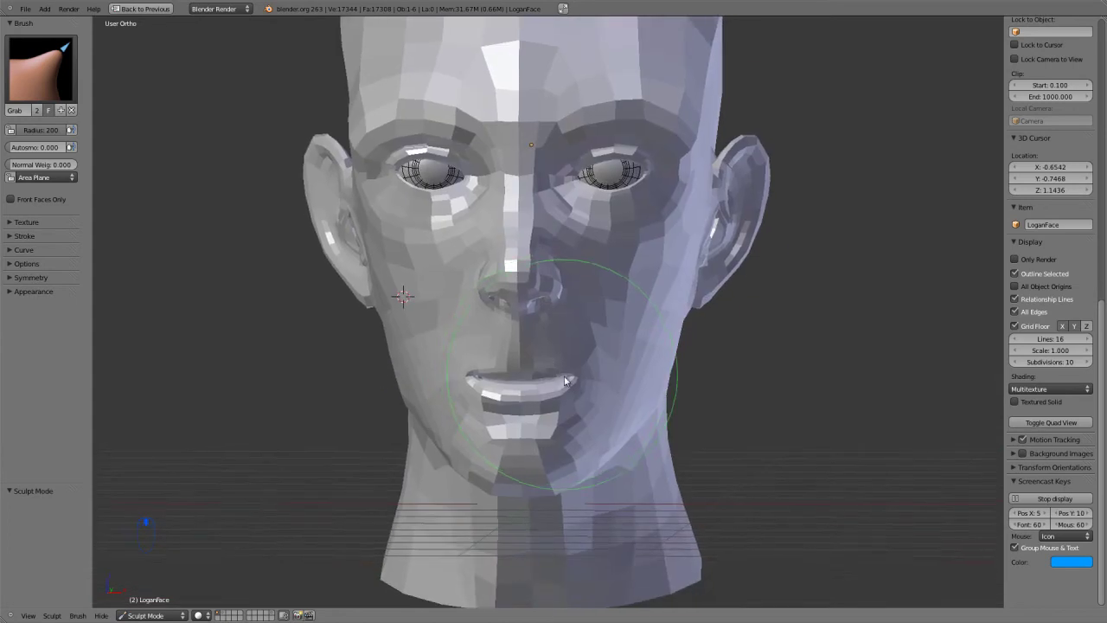
# Step: Compare the lower lip and chin edge flow in front view with the annotated LoganMirror1.png photo
pyautogui.press('Tab')
pyautogui.scroll(2, 611, 304)
pyautogui.press('KP_1')
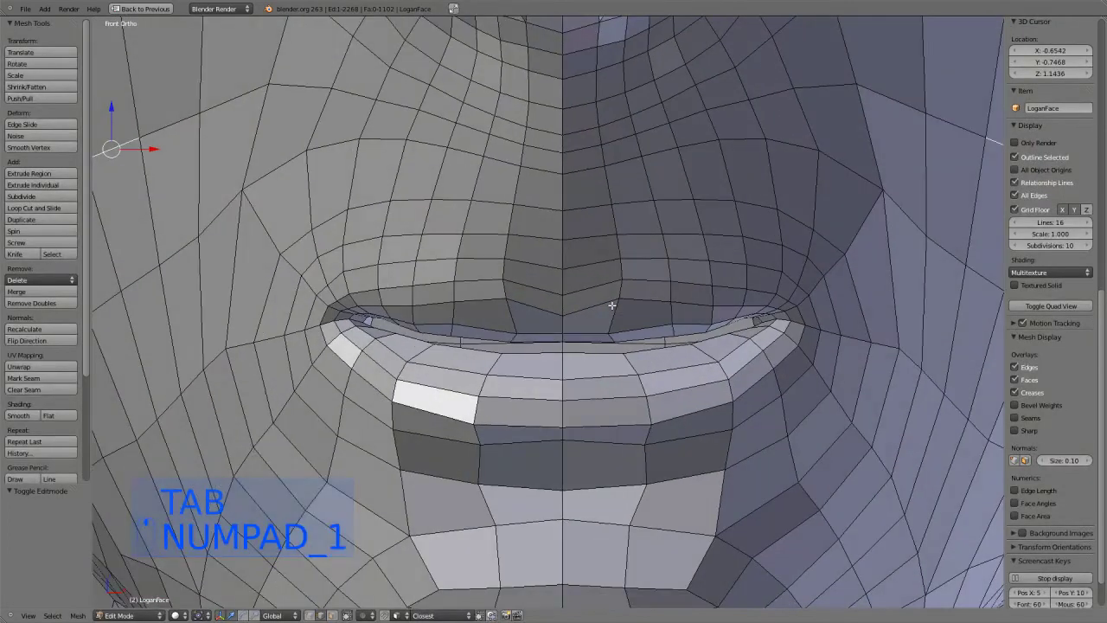
pyautogui.scroll(4, 579, 307)
pyautogui.scroll(-3, 575, 307)
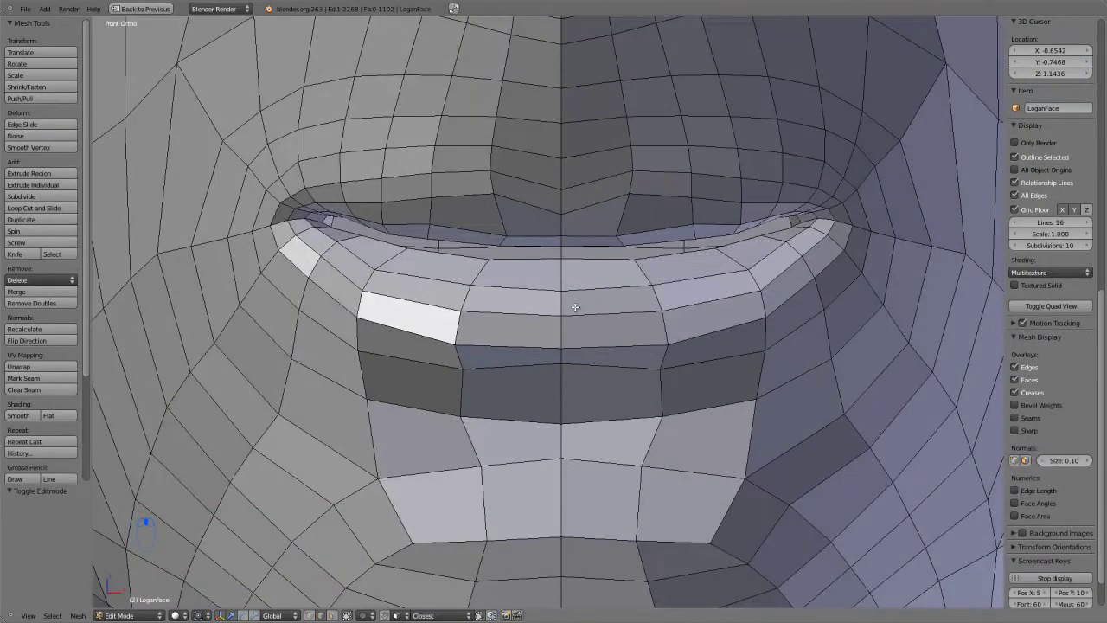
pyautogui.hotkey('ctrl', 'Up')
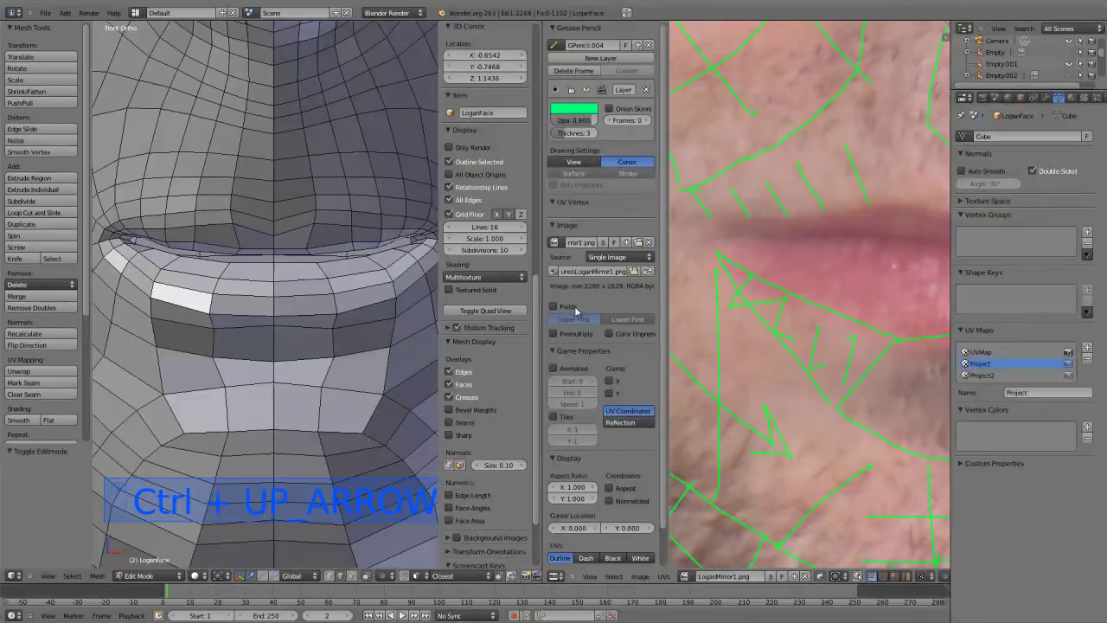
pyautogui.scroll(-4, 912, 467)
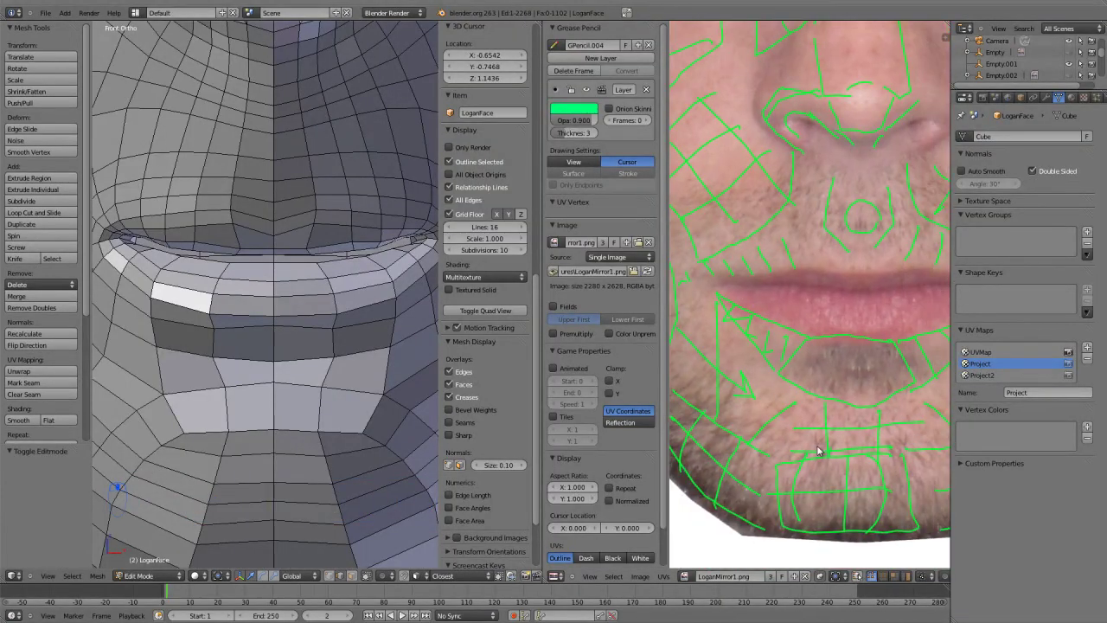
pyautogui.keyDown('shift'); pyautogui.moveTo(212, 353); pyautogui.dragTo(268, 397, button='middle'); pyautogui.keyUp('shift')
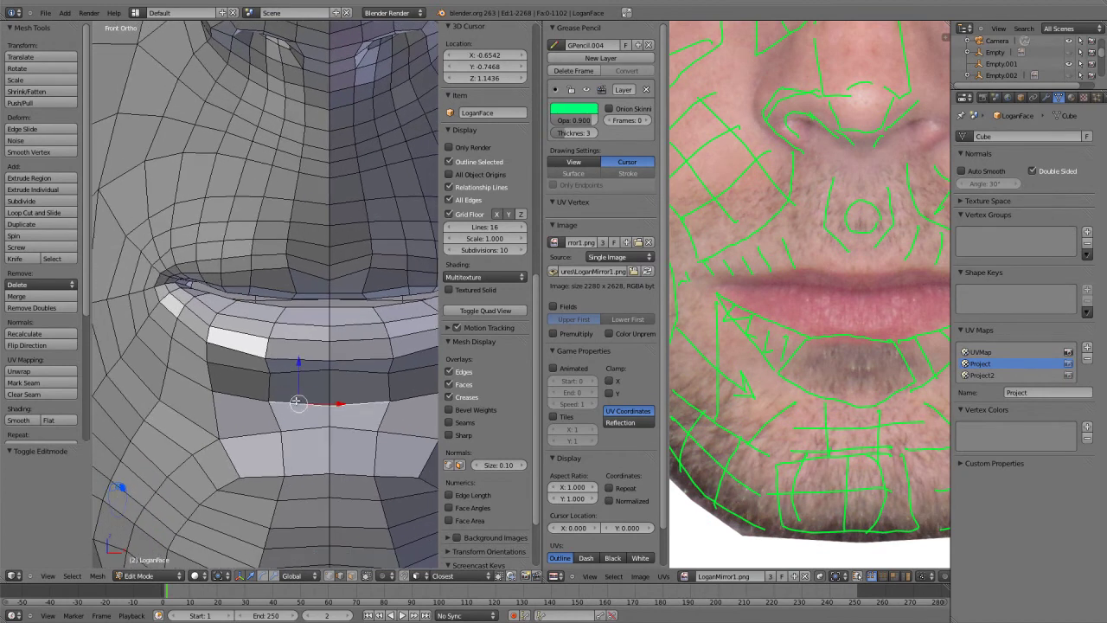
# Step: Deselect all geometry and display the head mesh with its photo texture
pyautogui.press('a')
pyautogui.hotkey('alt', 'z')
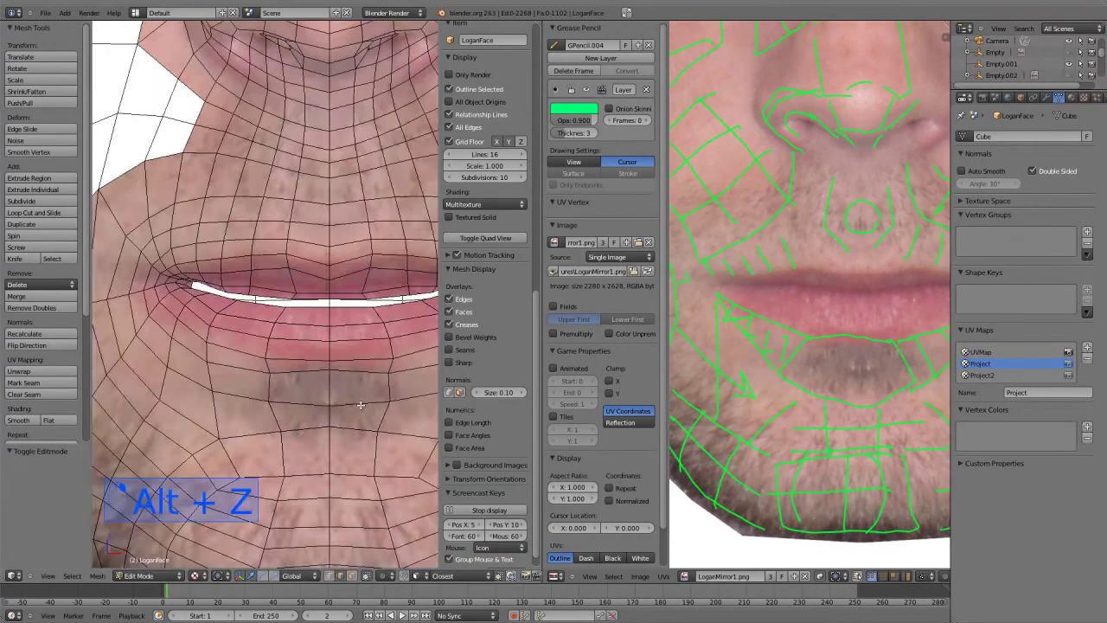
pyautogui.scroll(-5, 360, 405)
pyautogui.keyDown('shift'); pyautogui.moveTo(286, 291); pyautogui.dragTo(328, 454, button='middle'); pyautogui.keyUp('shift')
pyautogui.scroll(-4, 341, 460)
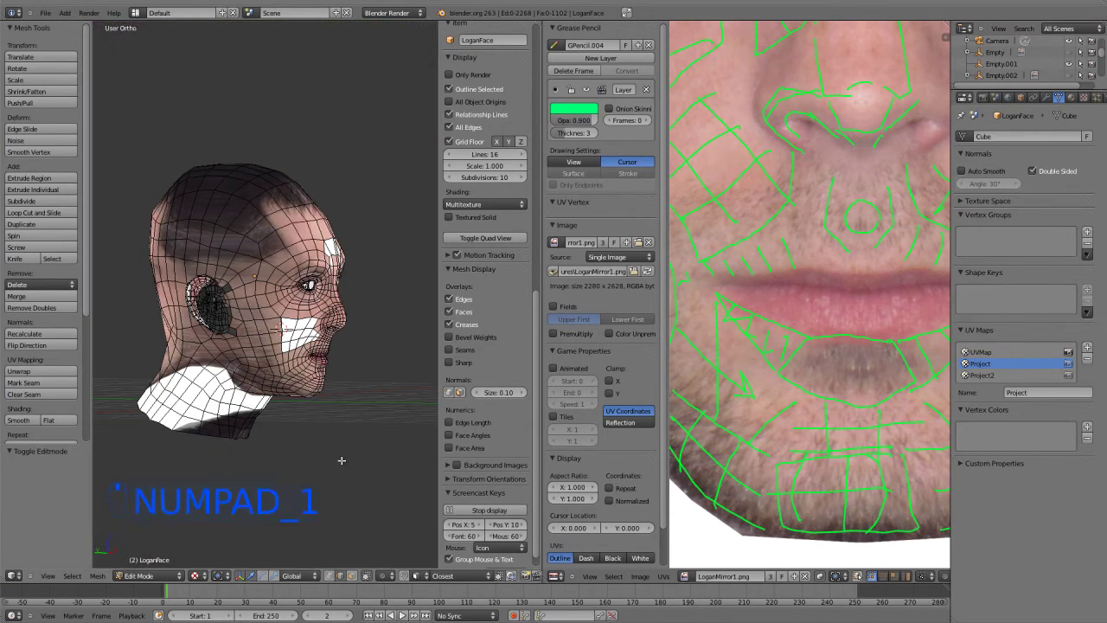
# Step: Select the front portion of the head, including face and ear, in the wireframe right side view
pyautogui.press('KP_1')
pyautogui.press('KP_3')
pyautogui.press('z')
pyautogui.press('a')
pyautogui.press('a')
pyautogui.moveTo(269, 385)
pyautogui.keyDown('ctrl'); pyautogui.mouseDown()
pyautogui.moveTo(334, 217)
pyautogui.moveTo(156, 148)
pyautogui.moveTo(161, 278)
pyautogui.mouseUp(); pyautogui.keyUp('ctrl')
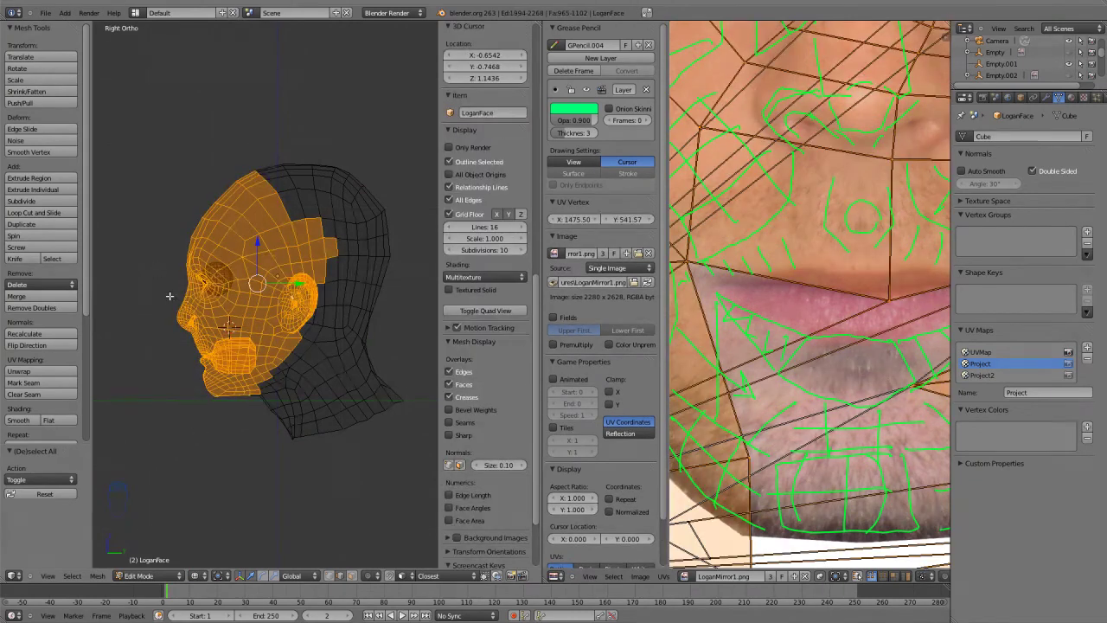
pyautogui.scroll(2, 161, 278)
# Step: Unlink the current image from the selected faces and unwrap them with Project From View
pyautogui.click(805, 576)
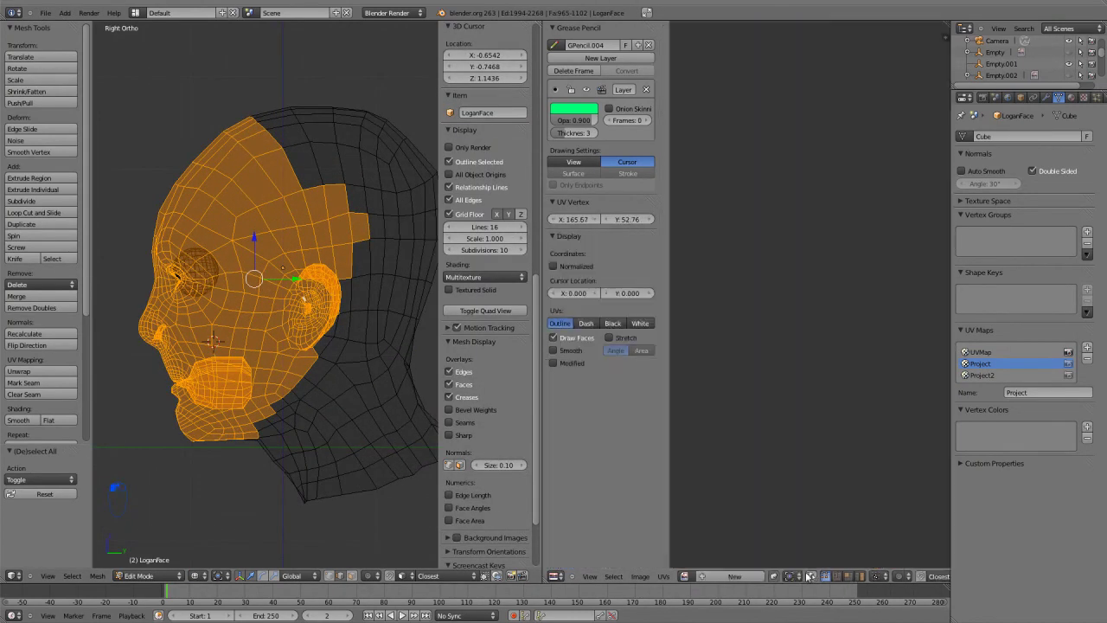
pyautogui.click(685, 576)
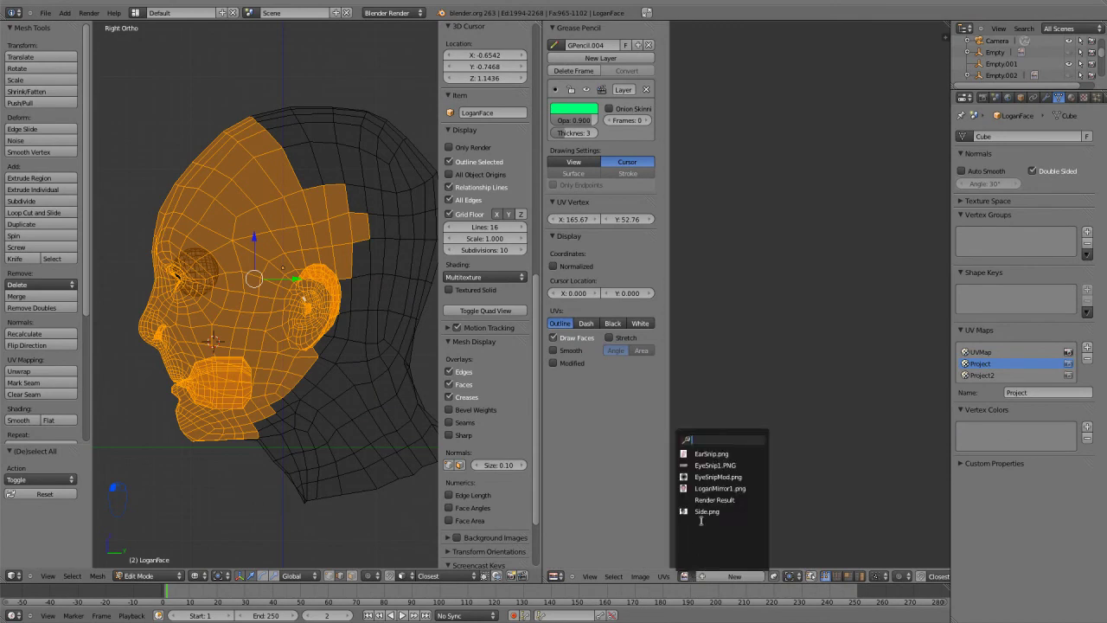
pyautogui.press('u')
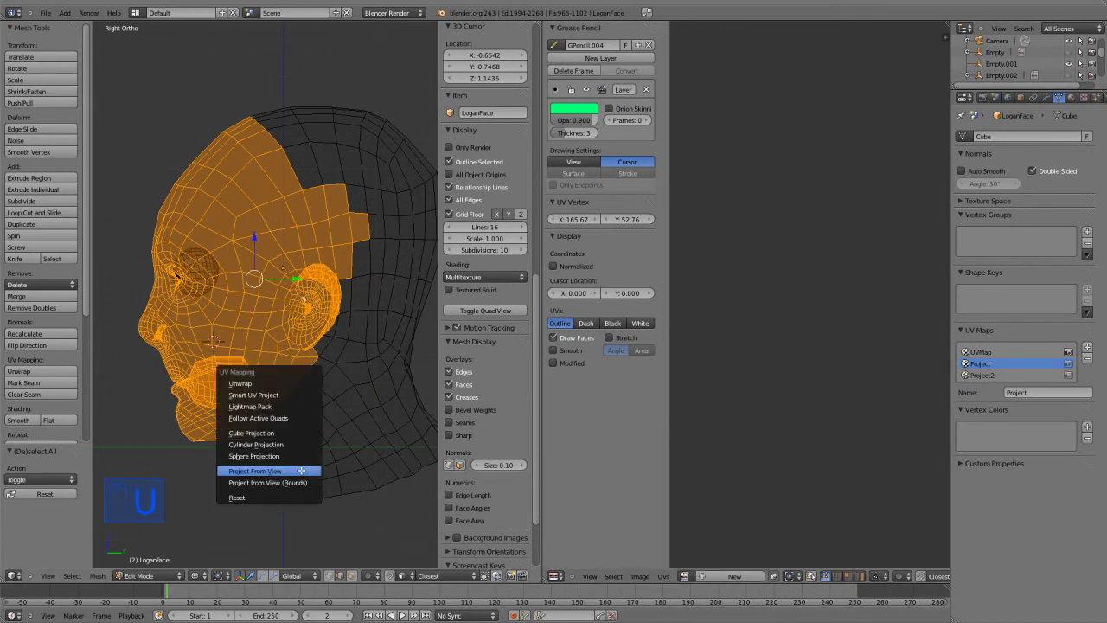
pyautogui.click(301, 469)
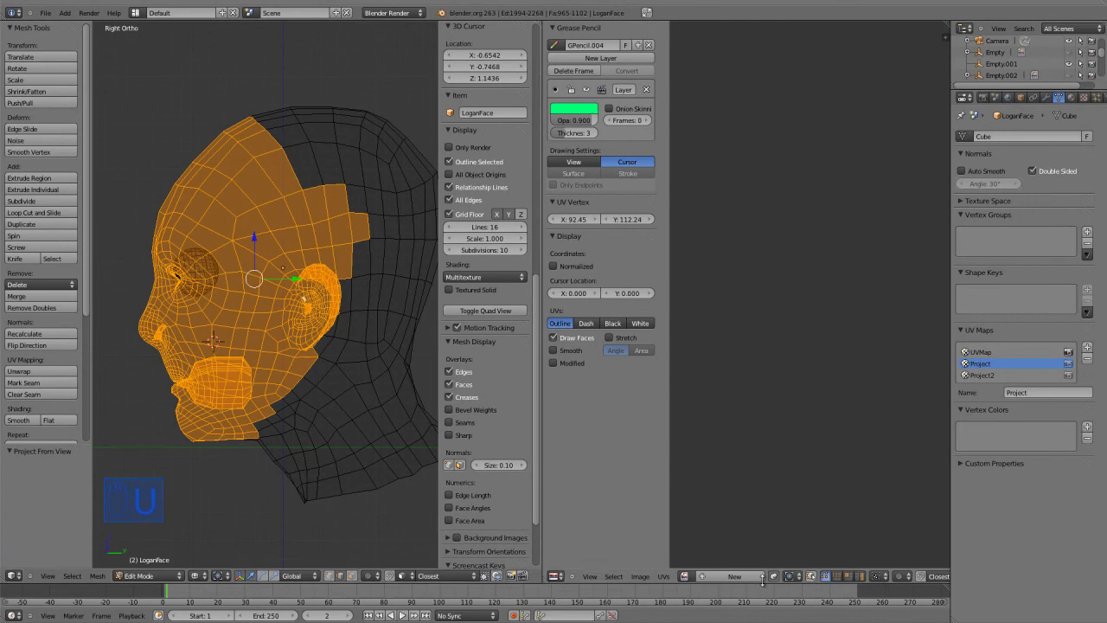
# Step: Assign LoganMirror1.png to the selected faces, deselect them, and check the textured result on the face
pyautogui.click(683, 576)
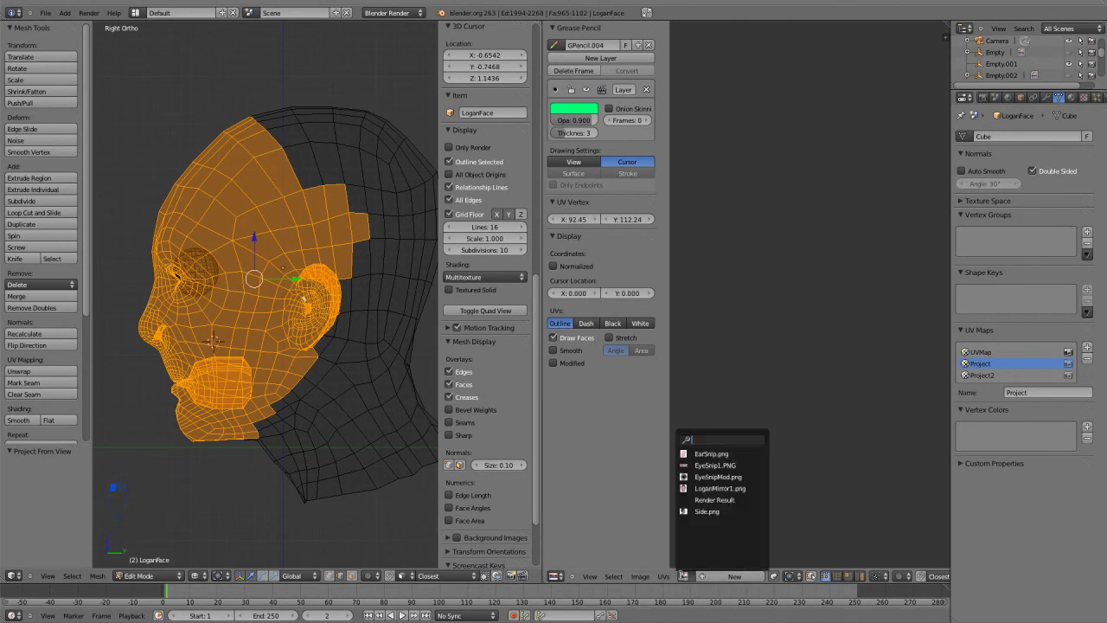
pyautogui.click(708, 490)
pyautogui.hotkey('alt', 'z')
pyautogui.hotkey('alt', 'z')
pyautogui.moveTo(199, 285); pyautogui.dragTo(338, 454, button='middle')
pyautogui.press('a')
pyautogui.scroll(3, 277, 346)
pyautogui.scroll(3, 322, 464)
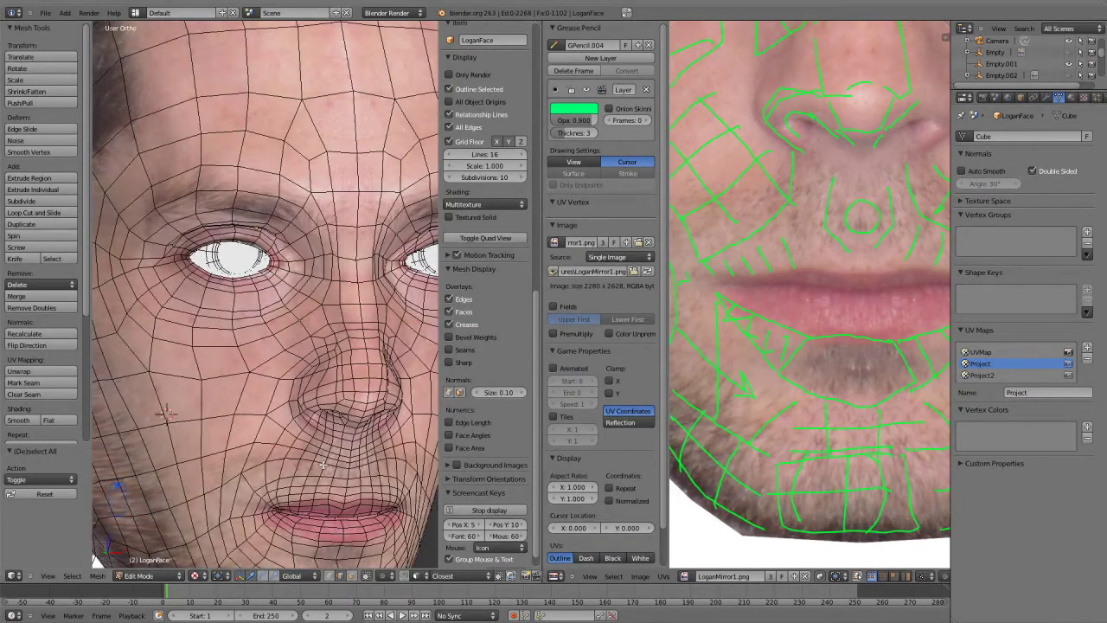
# Step: Maximize the 3D view and examine the textured head and ear in Sculpt Mode
pyautogui.hotkey('ctrl', 'Up')
pyautogui.scroll(-4, 377, 498)
pyautogui.moveTo(377, 498)
pyautogui.mouseDown(button='middle')
pyautogui.moveTo(536, 497)
pyautogui.moveTo(495, 495)
pyautogui.mouseUp(button='middle')
pyautogui.scroll(3, 494, 495)
pyautogui.press('Tab')
pyautogui.press('a')
pyautogui.press('a')
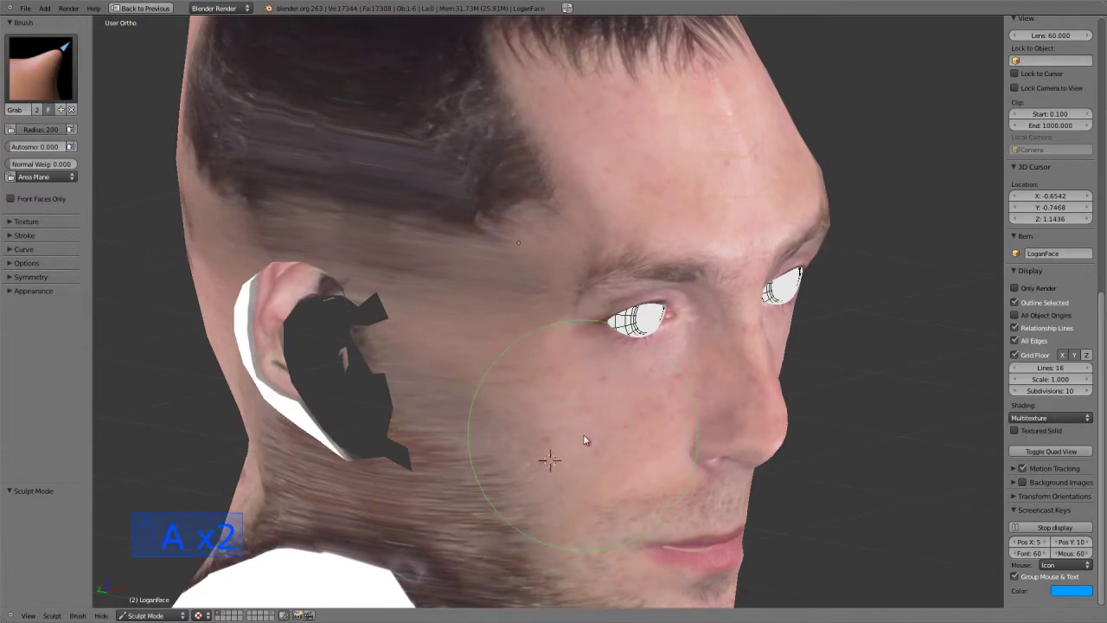
# Step: Make the normals of the entire head mesh consistent and view the textured head from the front in Sculpt Mode
pyautogui.press('Tab')
pyautogui.press('a')
pyautogui.press('a')
pyautogui.press('a')
pyautogui.press('a')
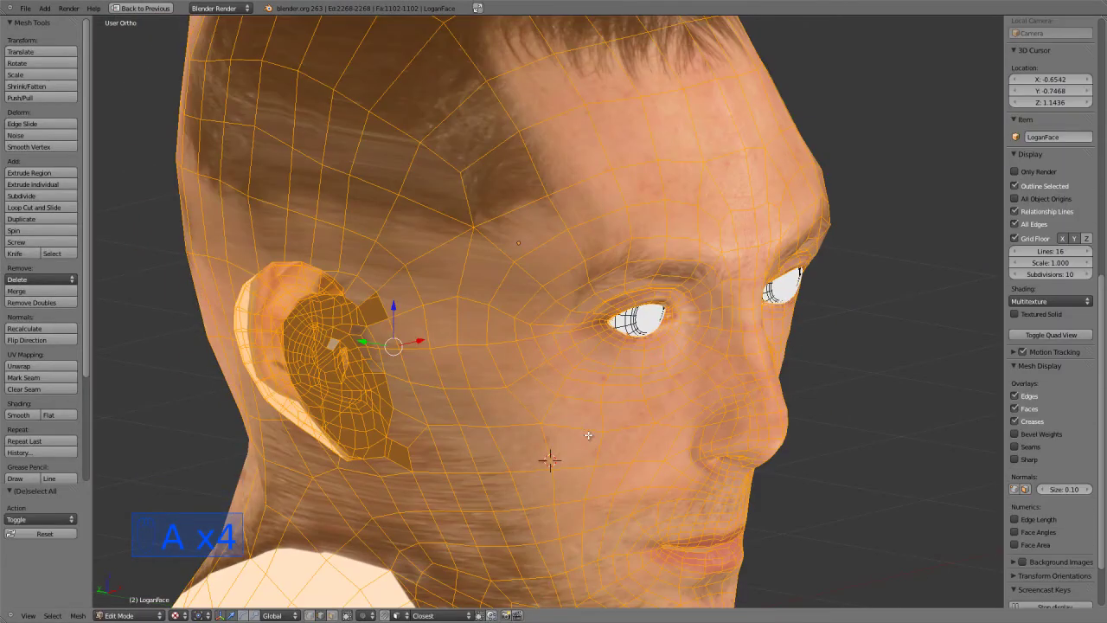
pyautogui.hotkey('ctrl', 'n')
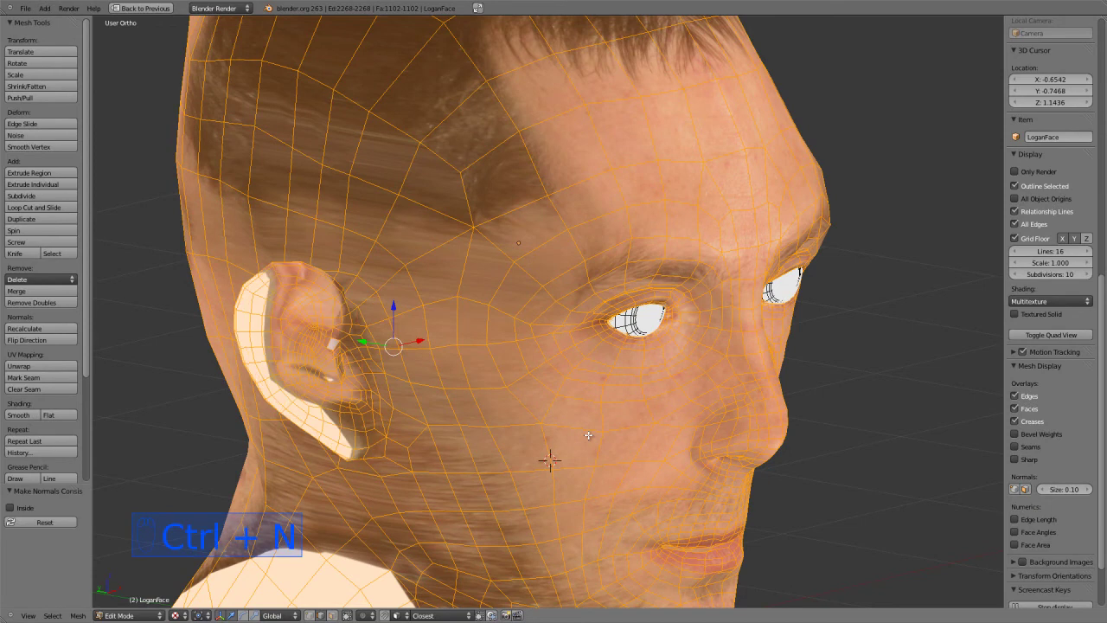
pyautogui.press('KP_1')
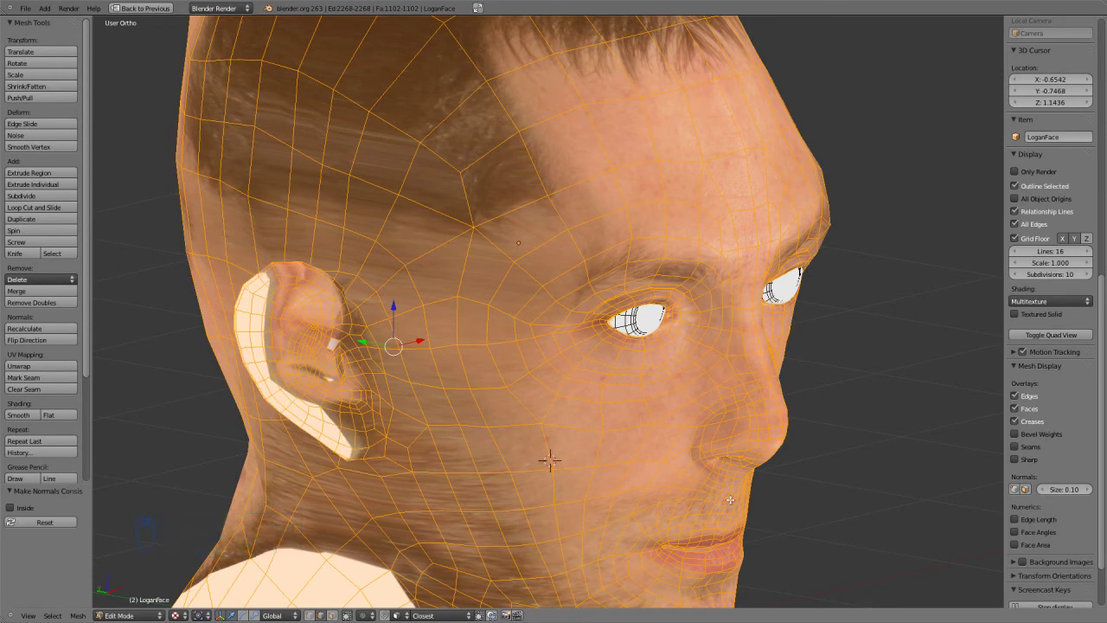
pyautogui.press('Tab')
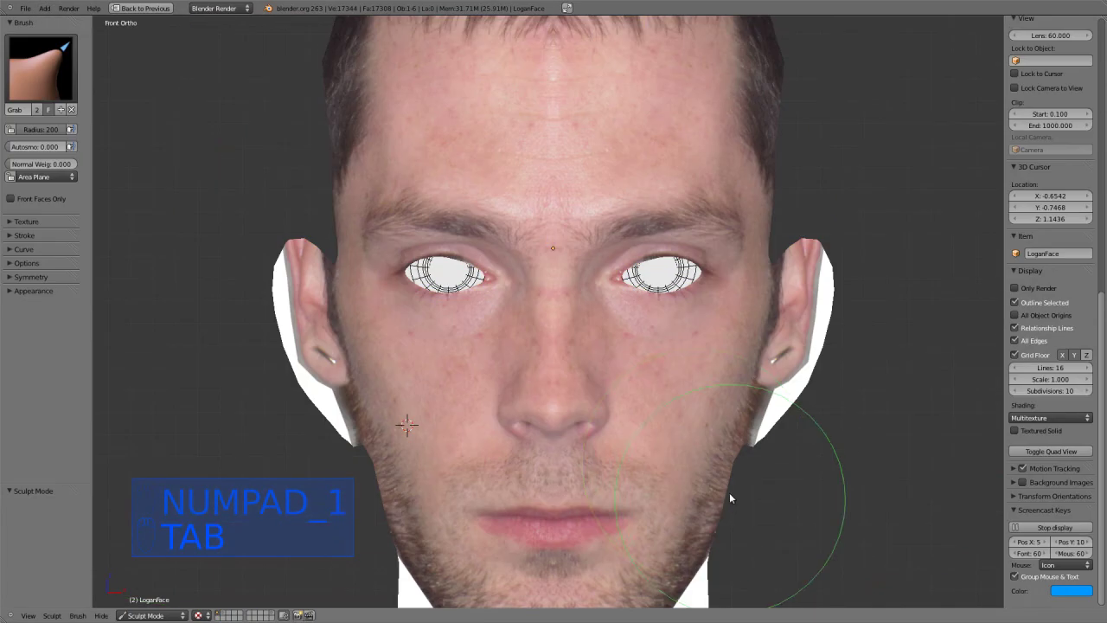
# Step: Deselect all of the textured face mesh in Edit Mode and examine its edge flow around the nose, lips and chin
pyautogui.moveTo(401, 424)
pyautogui.mouseDown(button='middle')
pyautogui.moveTo(474, 408)
pyautogui.moveTo(744, 441)
pyautogui.moveTo(571, 430)
pyautogui.moveTo(747, 430)
pyautogui.moveTo(556, 435)
pyautogui.moveTo(519, 424)
pyautogui.moveTo(535, 343)
pyautogui.moveTo(512, 320)
pyautogui.mouseUp(button='middle')
pyautogui.scroll(3, 522, 426)
pyautogui.press('Tab')
pyautogui.scroll(-2, 545, 372)
pyautogui.keyDown('shift'); pyautogui.moveTo(553, 372); pyautogui.dragTo(528, 278, button='middle'); pyautogui.keyUp('shift')
pyautogui.scroll(2, 554, 337)
pyautogui.press('a')
pyautogui.scroll(-4, 570, 368)
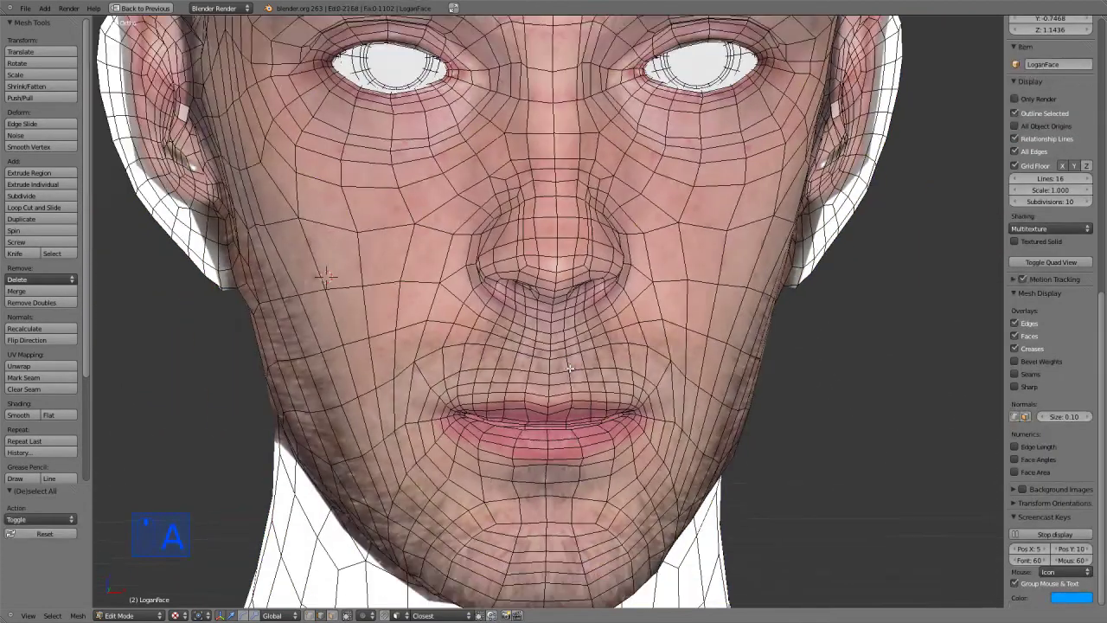
pyautogui.moveTo(570, 369)
pyautogui.mouseDown(button='middle')
pyautogui.moveTo(550, 370)
pyautogui.moveTo(579, 364)
pyautogui.mouseUp(button='middle')
pyautogui.scroll(2, 551, 370)
pyautogui.scroll(2, 550, 369)
pyautogui.scroll(1, 616, 442)
pyautogui.scroll(3, 621, 454)
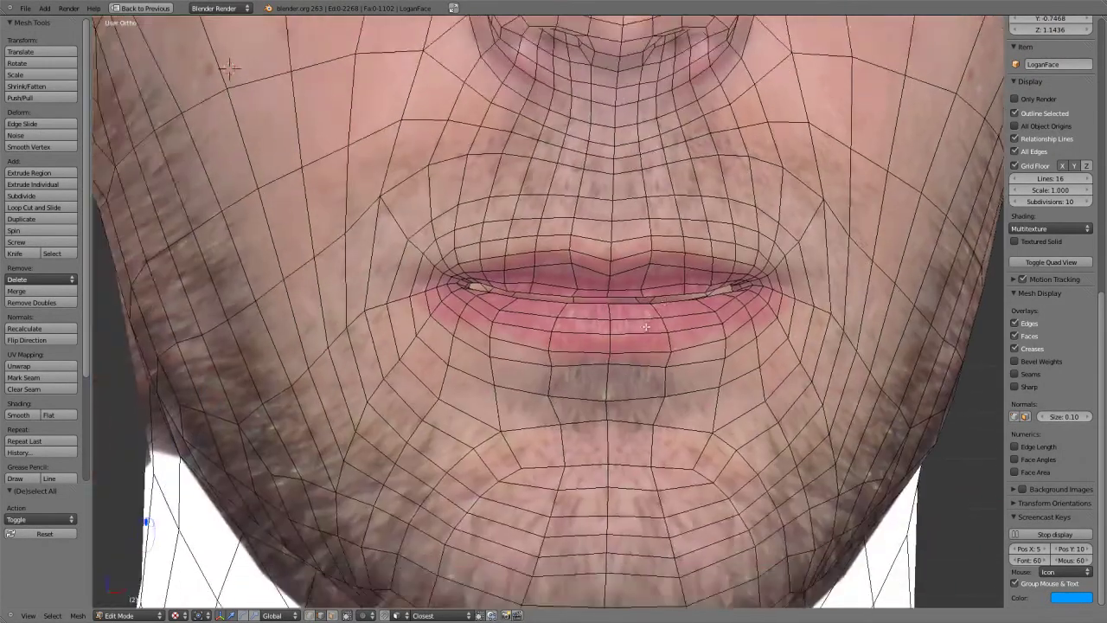
# Step: Change to solid shading and move a vertex below the lower lip about 0.005 along Y, with vertex selection enabled
pyautogui.press('KP_1')
pyautogui.scroll(2, 647, 327)
pyautogui.keyDown('shift'); pyautogui.moveTo(597, 456); pyautogui.dragTo(604, 353, button='middle'); pyautogui.keyUp('shift')
pyautogui.rightClick(569, 465)
pyautogui.press('z')
pyautogui.press('z')
pyautogui.moveTo(598, 466); pyautogui.dragTo(833, 459, button='middle')
pyautogui.moveTo(856, 415); pyautogui.dragTo(794, 377)
pyautogui.moveTo(795, 382); pyautogui.dragTo(571, 413, button='middle')
pyautogui.hotkey('ctrl', 'Tab')
pyautogui.click(575, 415)
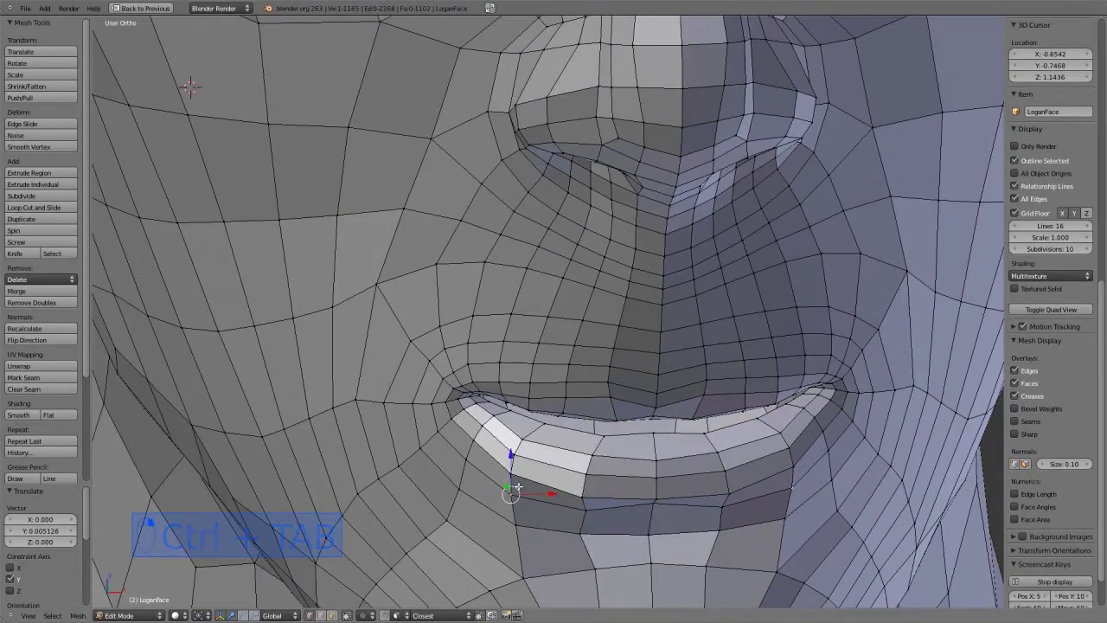
# Step: Reposition the vertices beneath the outer part of the lower lip, shifting the one nearer the lip about 0.027 along X
pyautogui.scroll(5, 517, 487)
pyautogui.scroll(-7, 674, 489)
pyautogui.scroll(3, 540, 472)
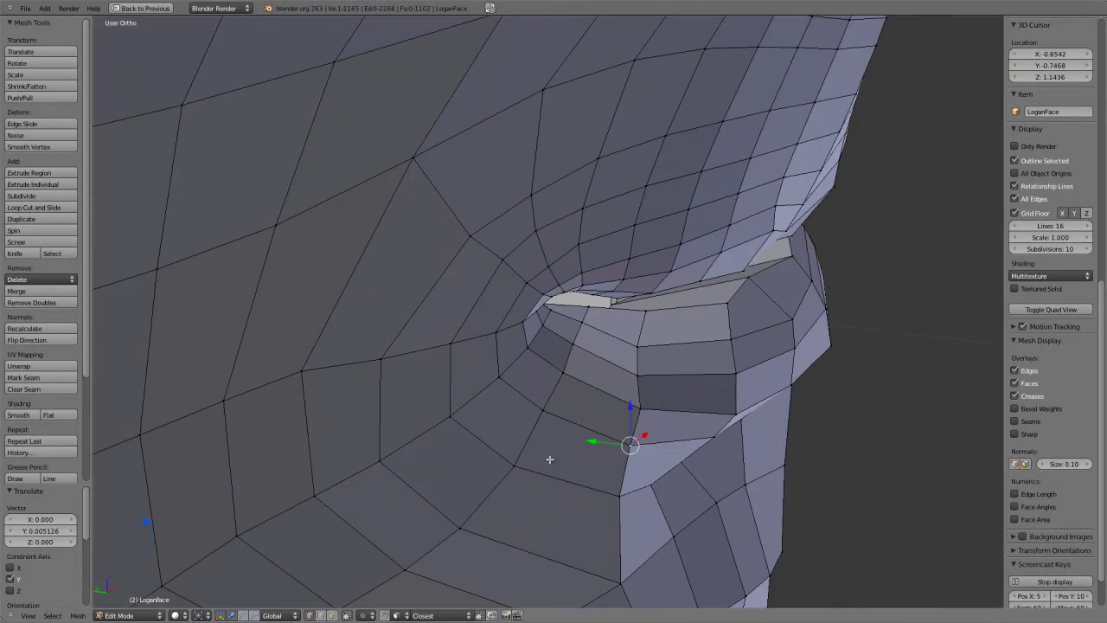
pyautogui.moveTo(583, 441)
pyautogui.mouseDown()
pyautogui.moveTo(574, 430)
pyautogui.moveTo(600, 440)
pyautogui.mouseUp()
pyautogui.press('g')
pyautogui.press('y')
pyautogui.press('y')
pyautogui.click(642, 405)
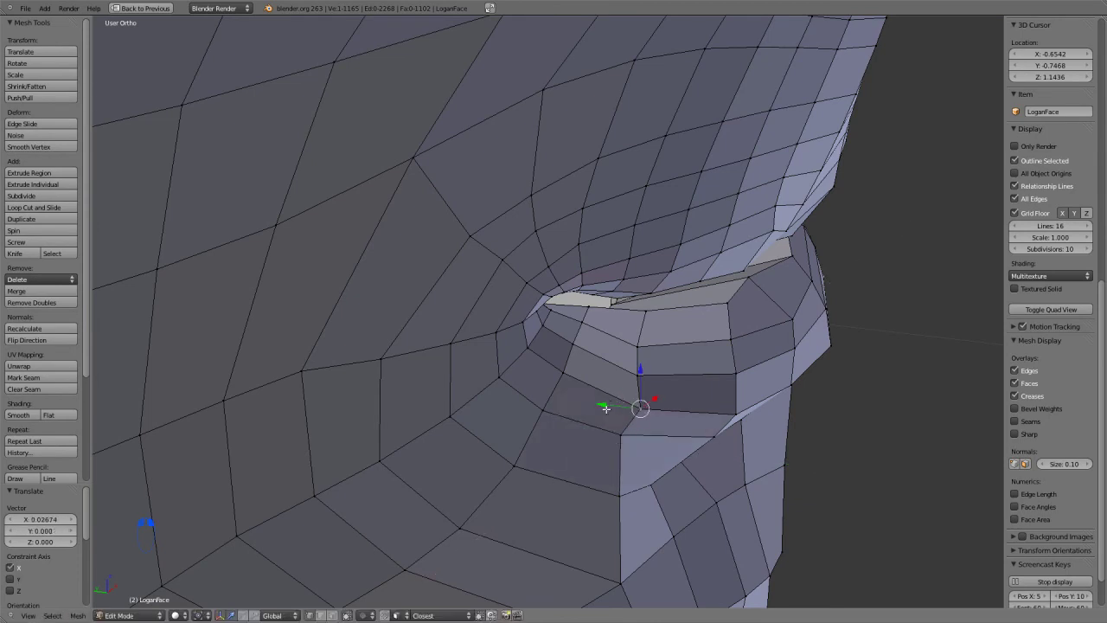
# Step: Move the vertices under the lower lip's outer part about 0.018 along Y and adjust them along X, then check the shape in Sculpt Mode
pyautogui.press('g')
pyautogui.press('y')
pyautogui.press('y')
pyautogui.click(614, 400)
pyautogui.press('g')
pyautogui.press('x')
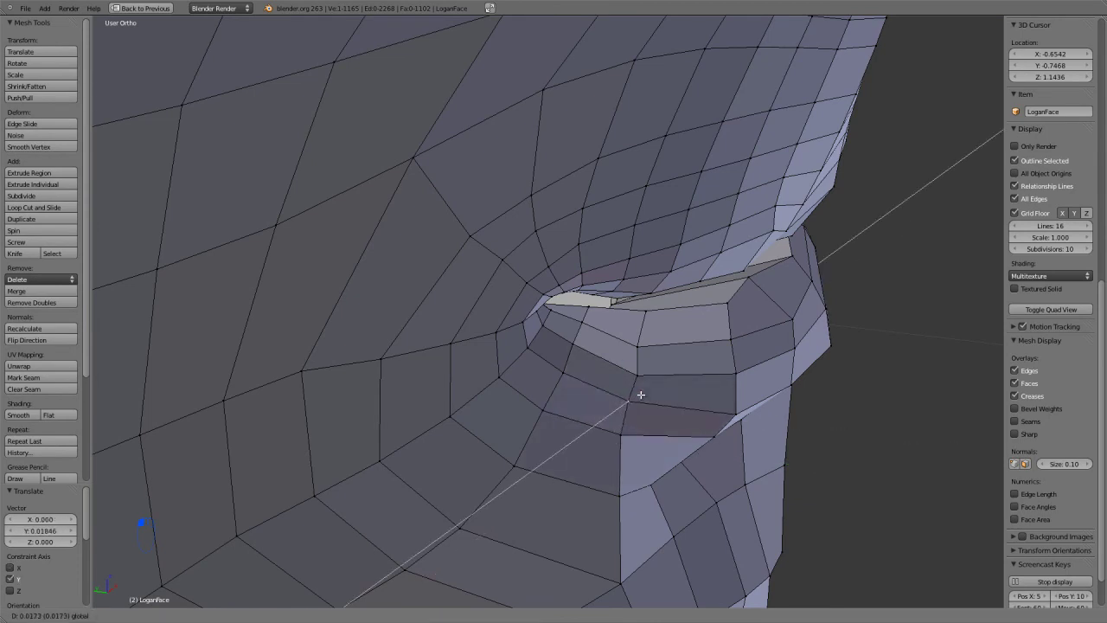
pyautogui.click(641, 395)
pyautogui.press('Tab')
pyautogui.scroll(5, 708, 463)
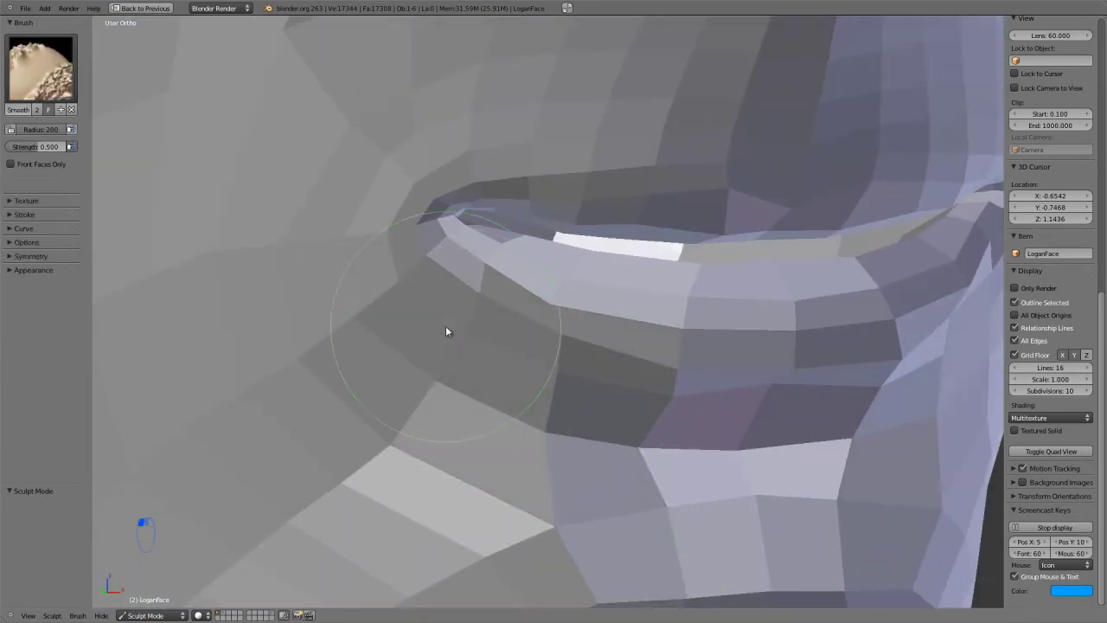
pyautogui.scroll(-3, 519, 467)
pyautogui.press('Tab')
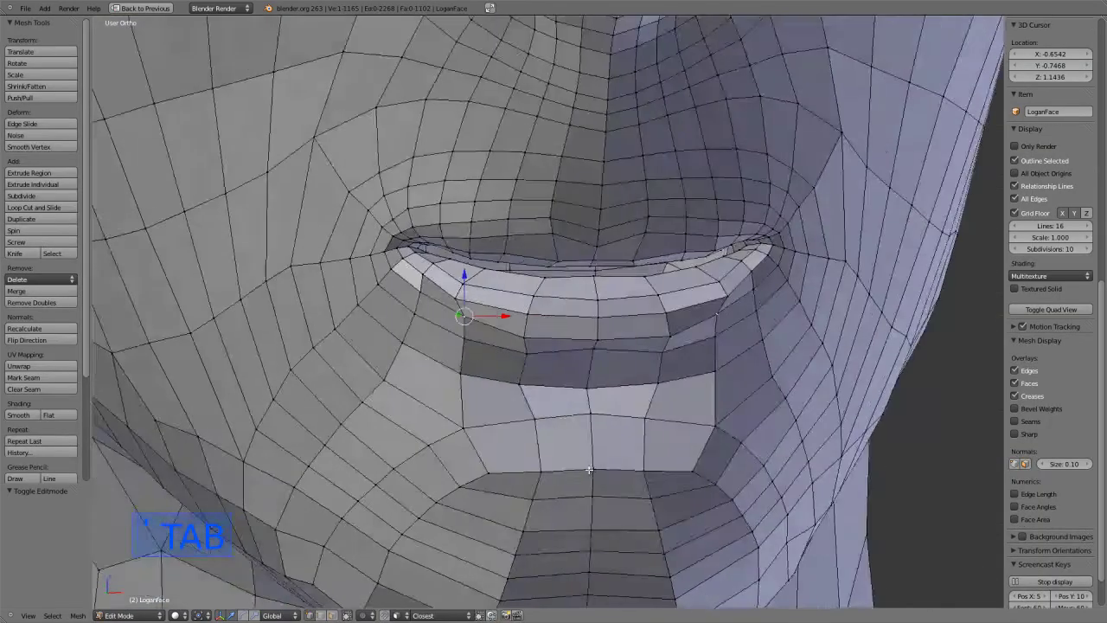
# Step: From the front view, raise the lower lip's middle vertices along Z to even out the lip contour, about 0.017 and 0.014
pyautogui.press('KP_0')
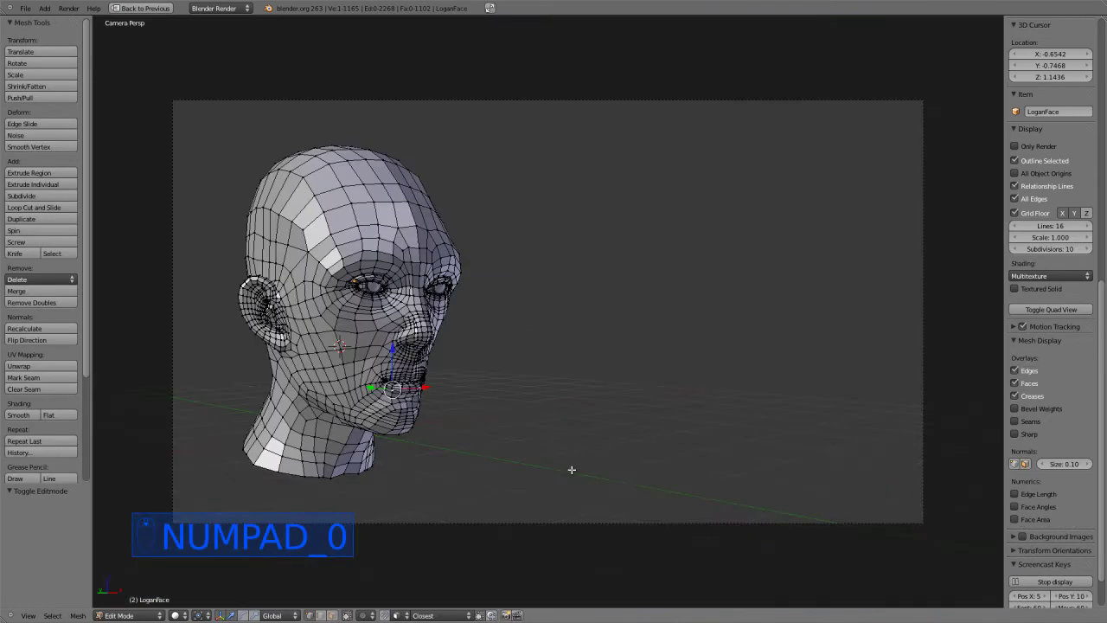
pyautogui.press('KP_1')
pyautogui.scroll(4, 536, 317)
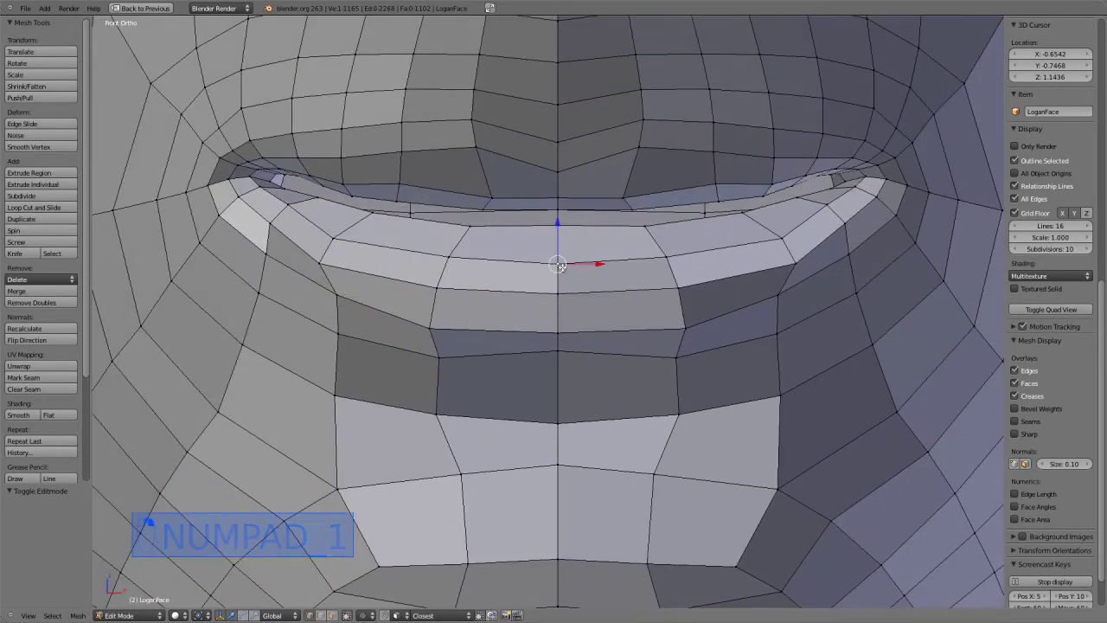
pyautogui.keyDown('alt'); pyautogui.rightClick(661, 251); pyautogui.keyUp('alt')
pyautogui.moveTo(501, 231); pyautogui.dragTo(504, 212)
pyautogui.rightClick(788, 231)
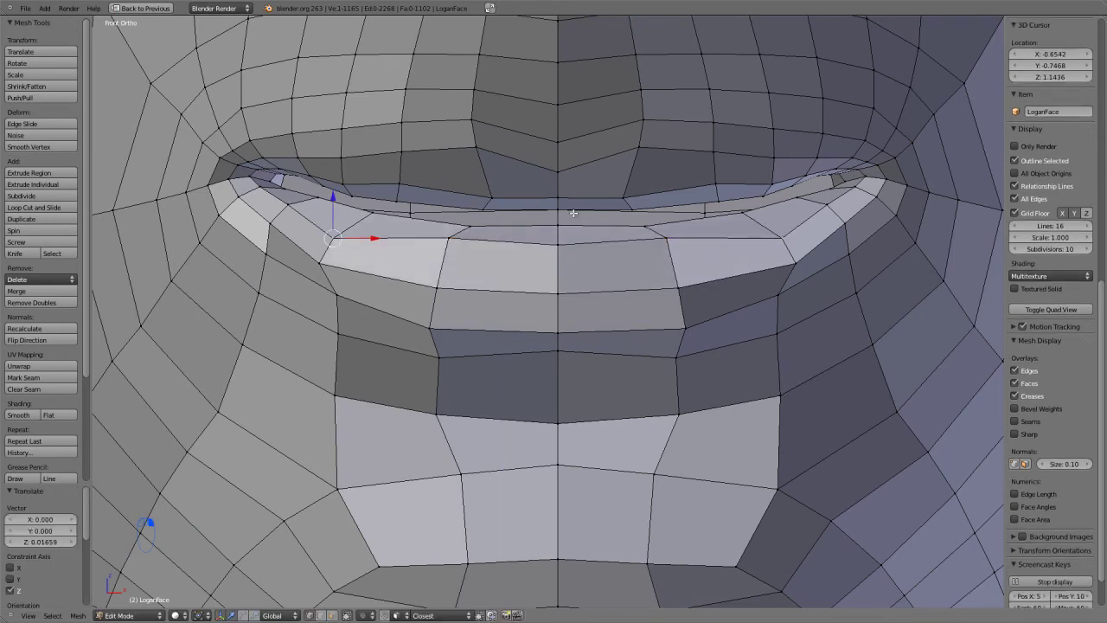
pyautogui.press('g')
pyautogui.press('z')
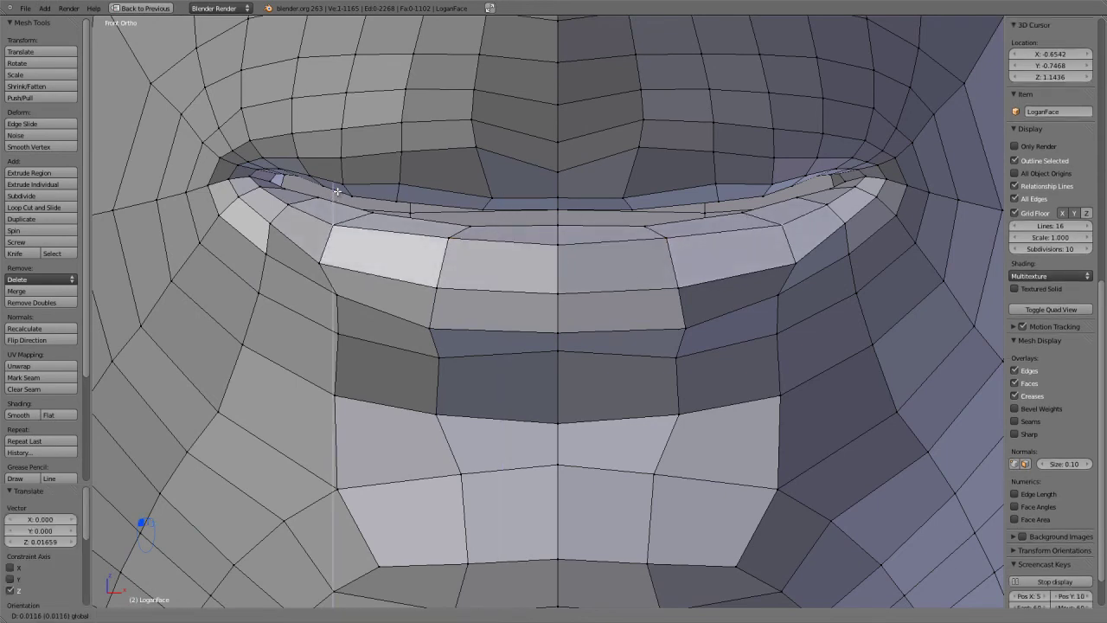
pyautogui.click(338, 189)
# Step: Shift the outer lower-lip vertices along X to round the lip toward the mouth corner, about 0.012 and 0.008 for the upper ones
pyautogui.moveTo(336, 267); pyautogui.dragTo(588, 425, button='middle')
pyautogui.press('g')
pyautogui.press('x')
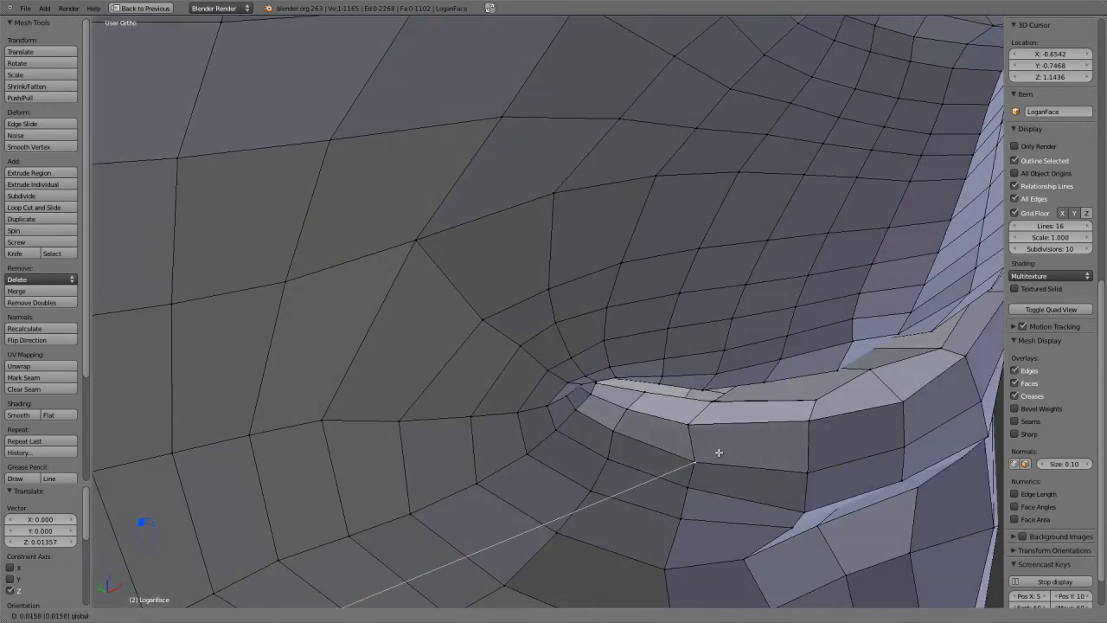
pyautogui.click(716, 450)
pyautogui.press('g')
pyautogui.press('x')
pyautogui.click(719, 414)
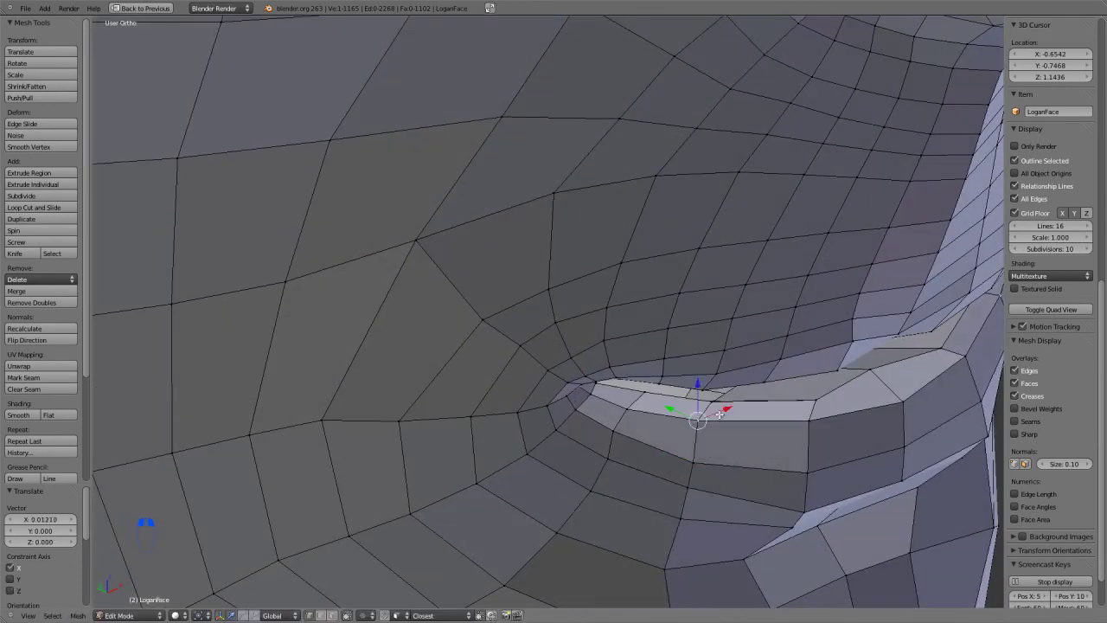
pyautogui.press('g')
pyautogui.press('x')
pyautogui.click(808, 405)
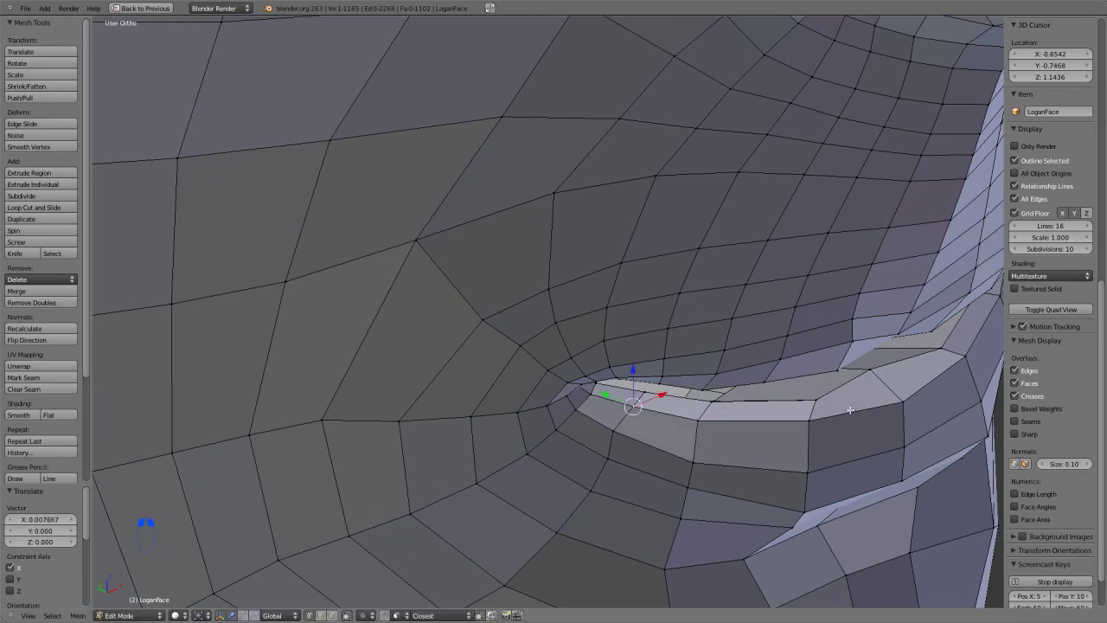
# Step: Add a centred edge loop along the inner lips, scale it along Z, and check the mouth in Sculpt Mode
pyautogui.rightClick(864, 377)
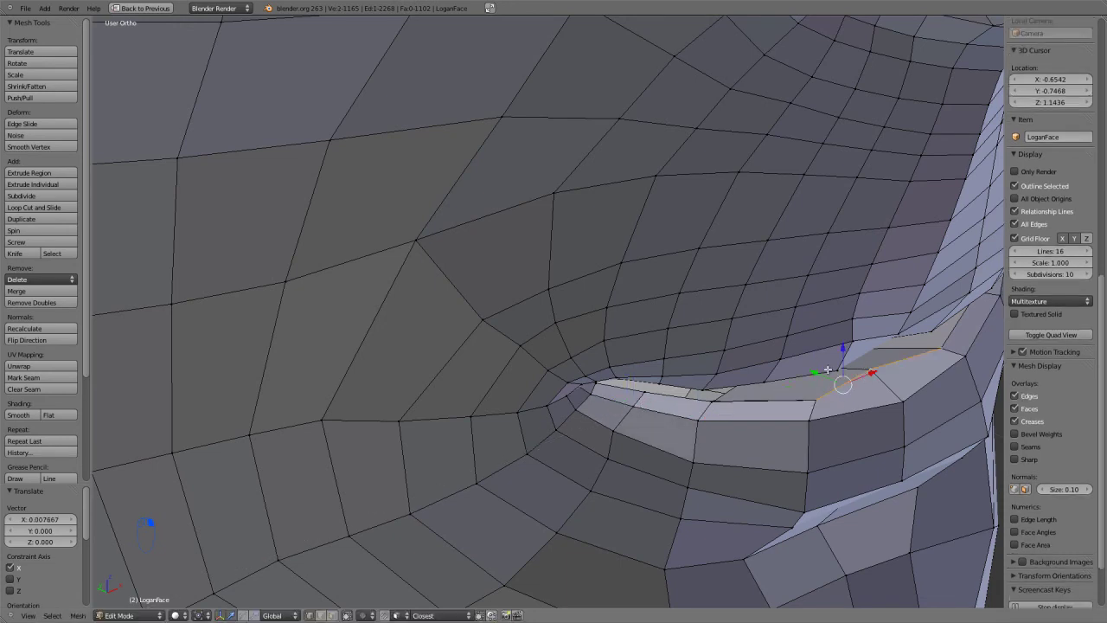
pyautogui.moveTo(794, 396); pyautogui.dragTo(822, 381, button='middle')
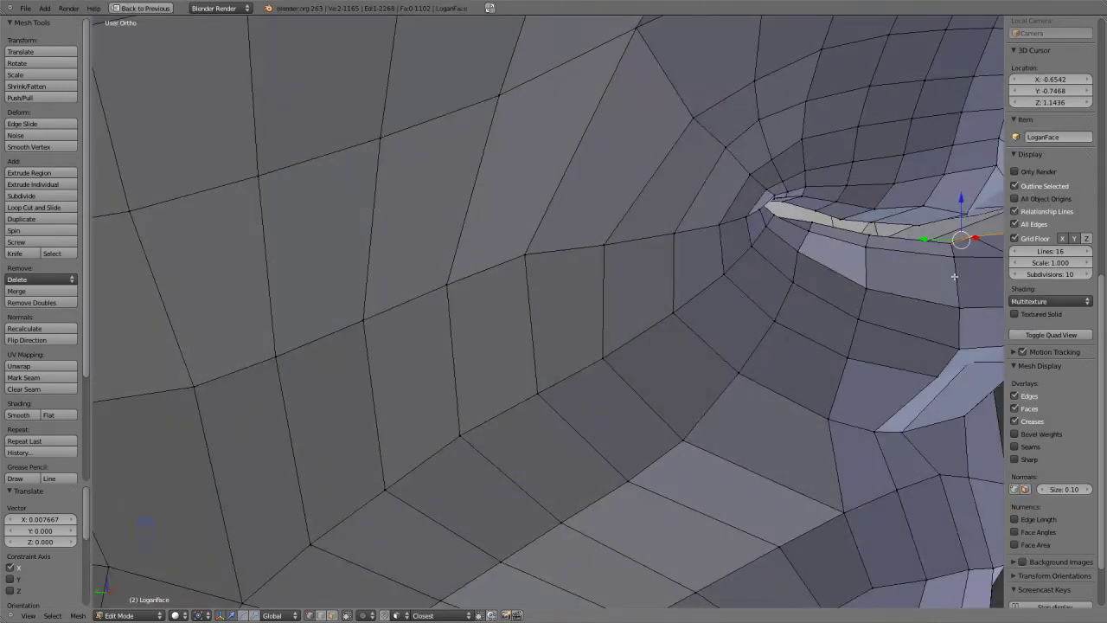
pyautogui.hotkey('ctrl', 'r')
pyautogui.click(941, 226)
pyautogui.rightClick(941, 227)
pyautogui.moveTo(941, 227); pyautogui.dragTo(914, 433, button='middle')
pyautogui.press('s')
pyautogui.press('z')
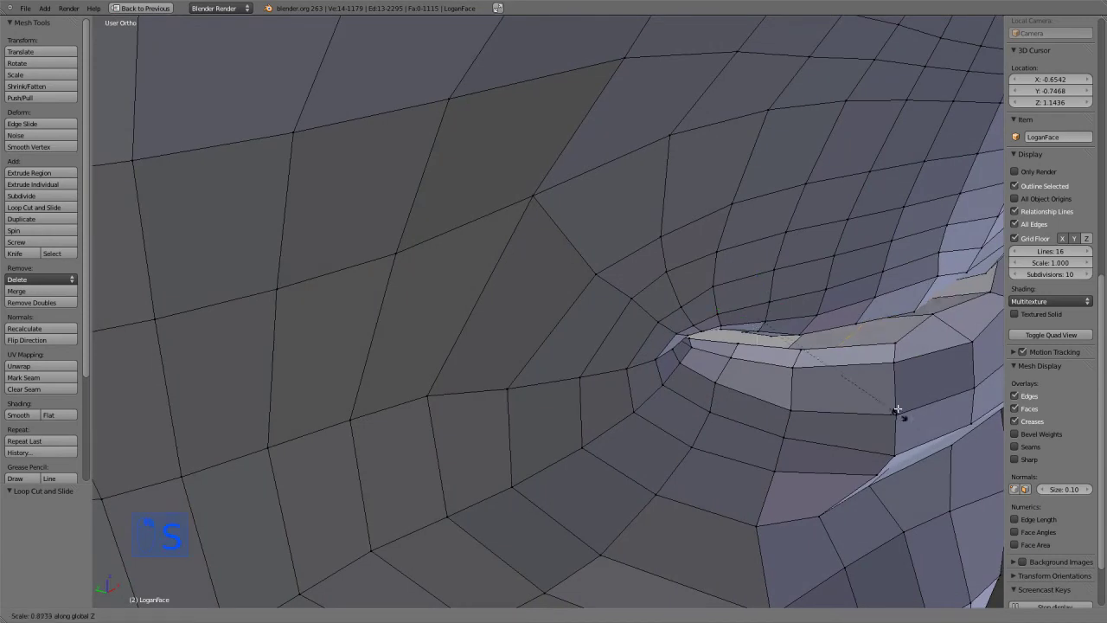
pyautogui.press('Tab')
pyautogui.moveTo(889, 415)
pyautogui.mouseDown(button='middle')
pyautogui.moveTo(746, 395)
pyautogui.moveTo(749, 437)
pyautogui.mouseUp(button='middle')
pyautogui.press('Tab')
# Step: Select the upper lip's lower border edges and move them about -0.01 along Y
pyautogui.scroll(2, 629, 433)
pyautogui.scroll(1, 629, 432)
pyautogui.rightClick(630, 353)
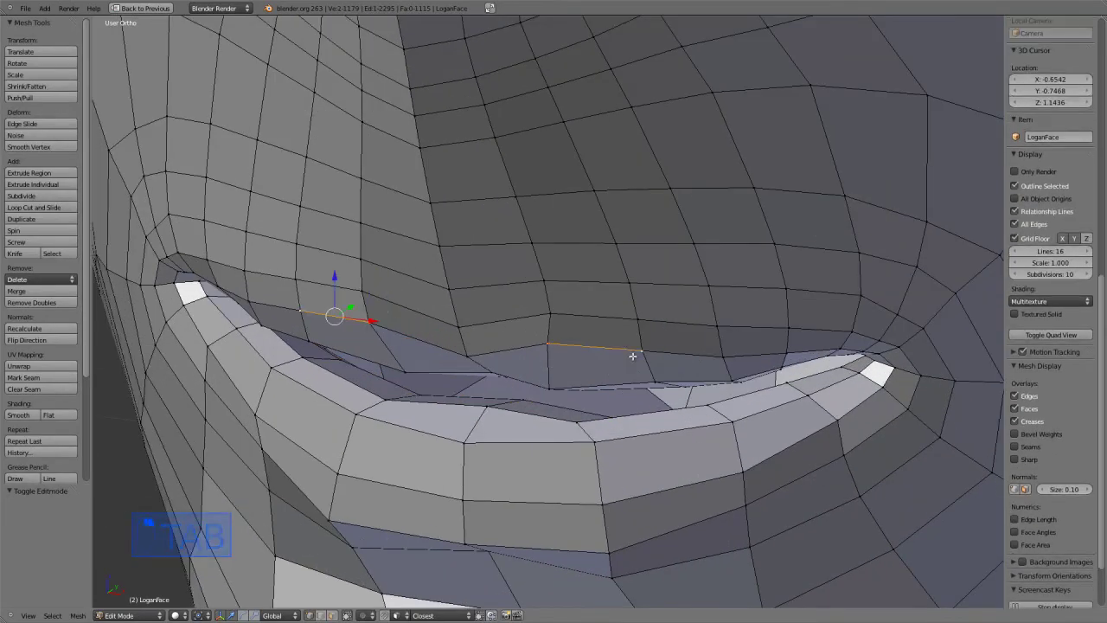
pyautogui.moveTo(321, 361); pyautogui.dragTo(509, 392, button='middle')
pyautogui.press('g')
pyautogui.press('y')
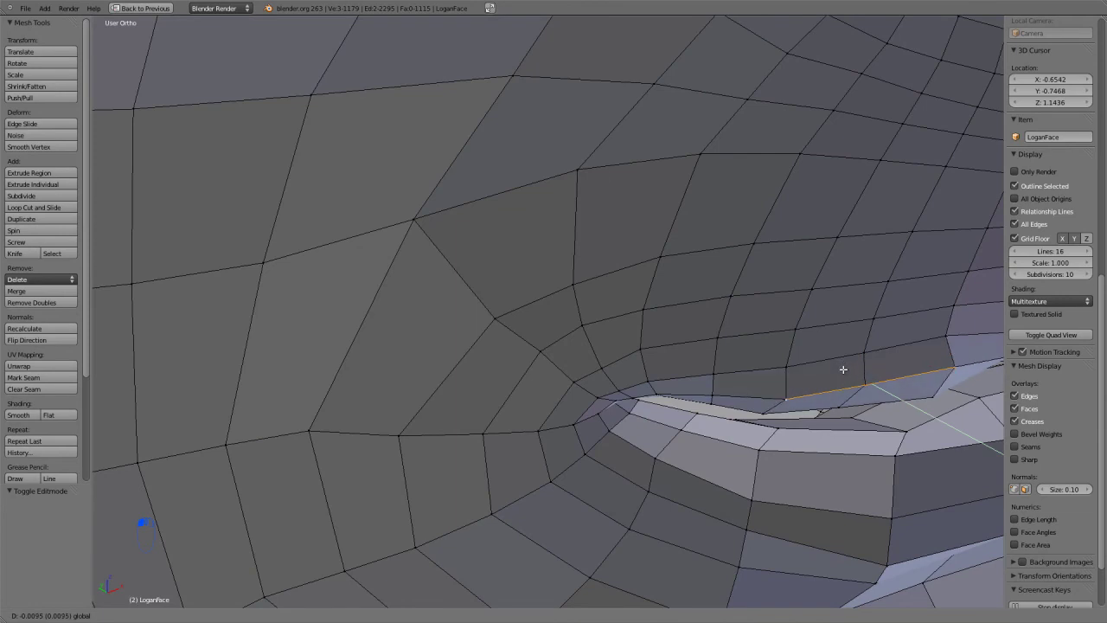
pyautogui.click(820, 380)
# Step: Select the edges one row above the upper lip's border, edge-slide them, and adjust their height along Z
pyautogui.rightClick(808, 367)
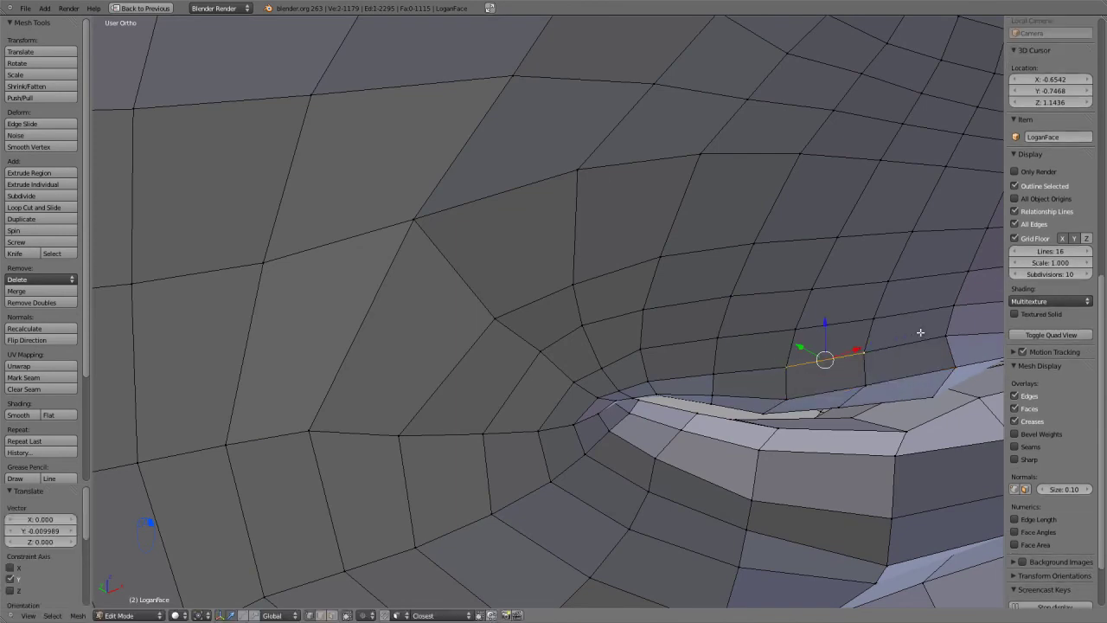
pyautogui.hotkey('ctrl', 'e')
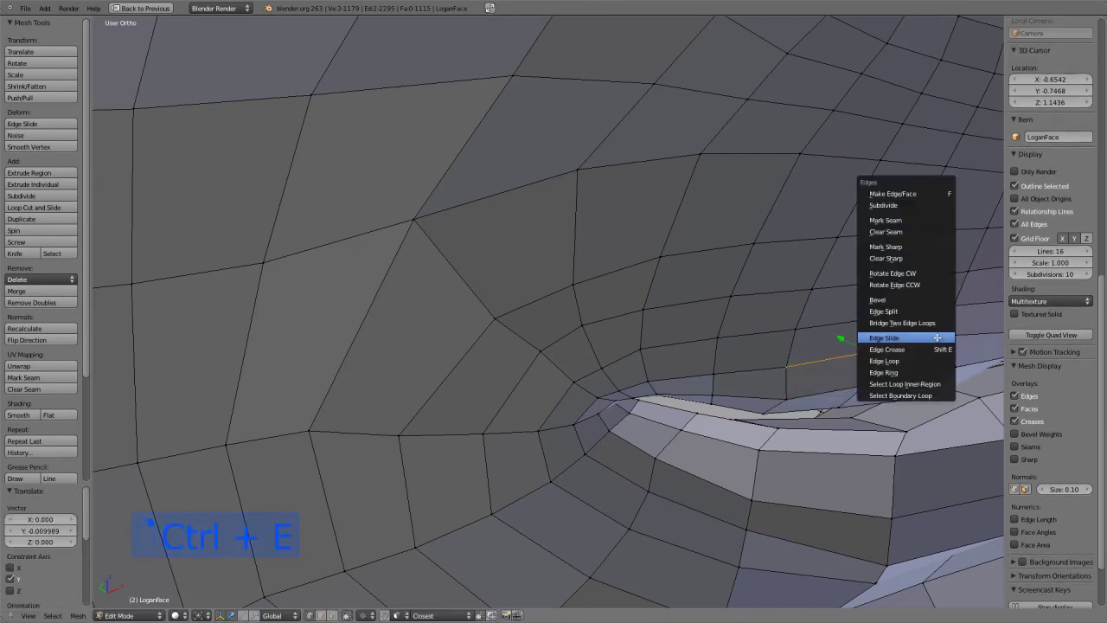
pyautogui.click(936, 342)
pyautogui.click(941, 362)
pyautogui.press('g')
pyautogui.press('z')
pyautogui.click(872, 312)
# Step: Move the selected upper-lip edges about -0.005 along Y and inspect the lip shape in Sculpt Mode
pyautogui.moveTo(873, 311)
pyautogui.mouseDown(button='middle')
pyautogui.moveTo(873, 400)
pyautogui.moveTo(799, 468)
pyautogui.moveTo(729, 452)
pyautogui.moveTo(719, 477)
pyautogui.mouseUp(button='middle')
pyautogui.press('Tab')
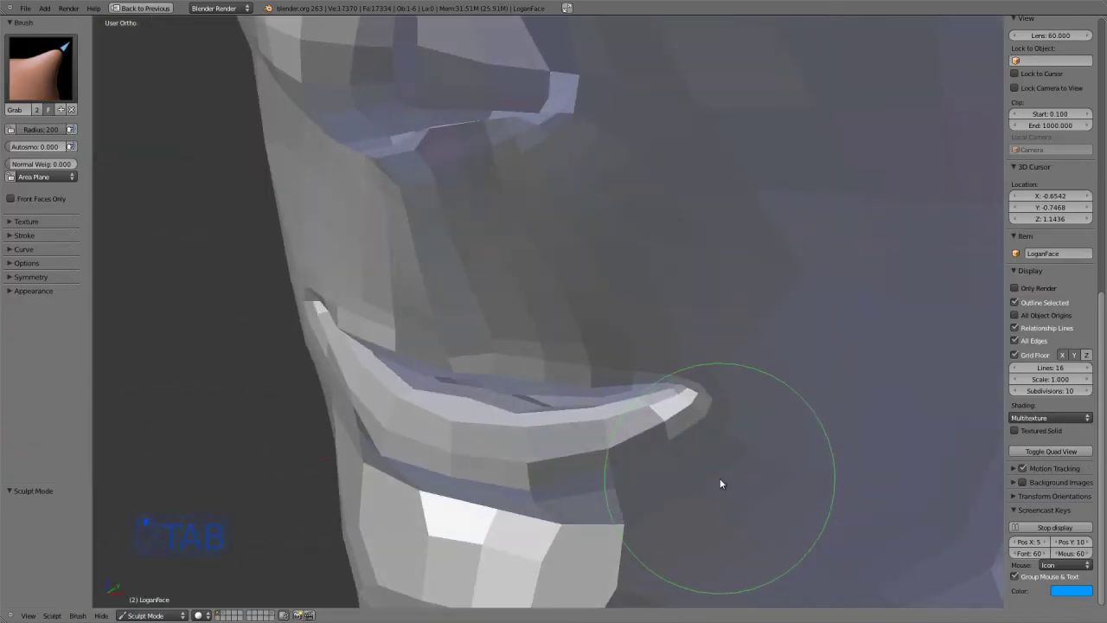
pyautogui.press('Tab')
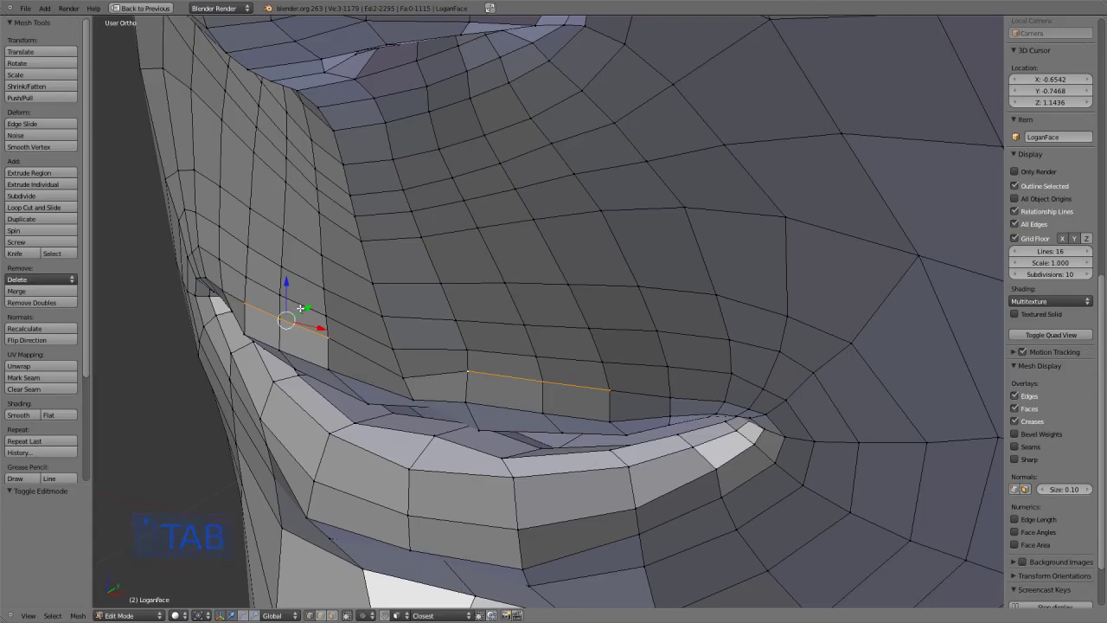
pyautogui.press('g')
pyautogui.press('y')
pyautogui.click(297, 311)
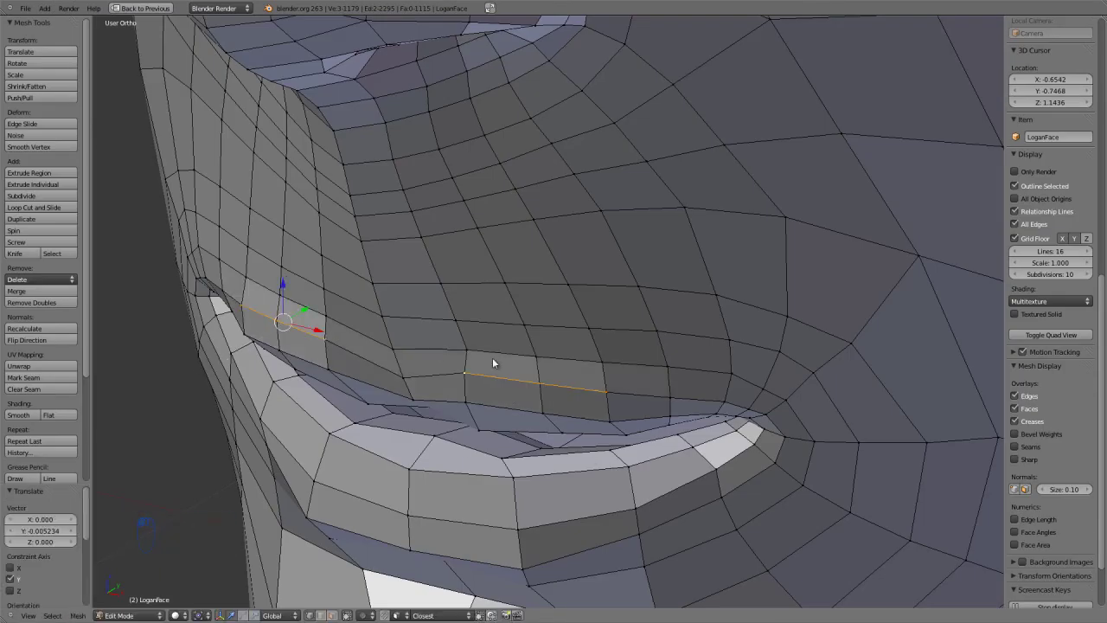
pyautogui.press('Tab')
pyautogui.moveTo(425, 344); pyautogui.dragTo(469, 361, button='middle')
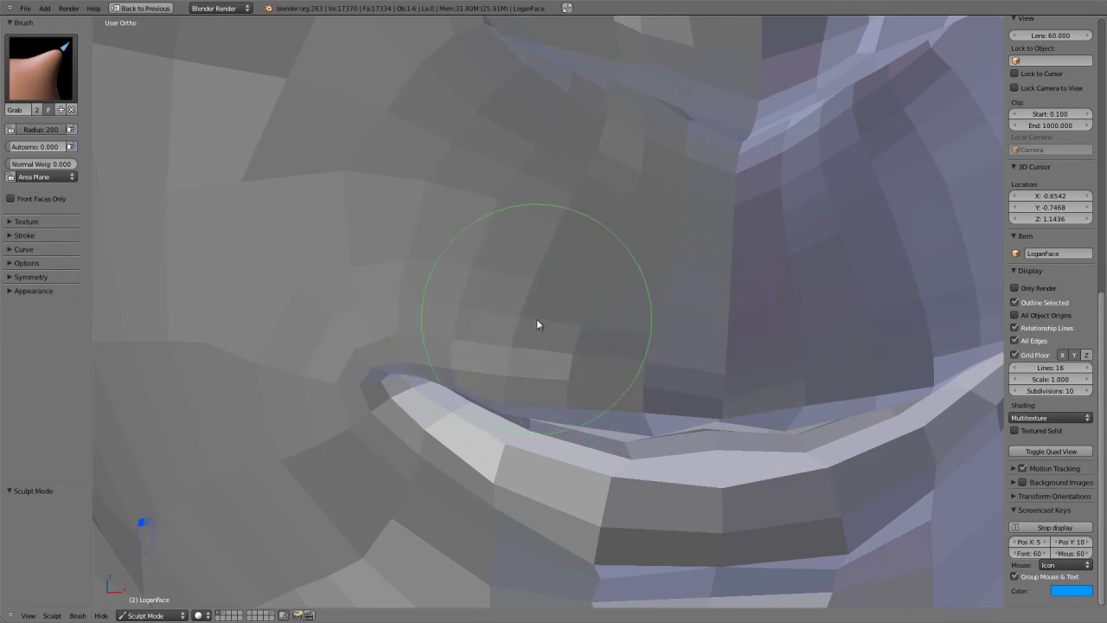
pyautogui.scroll(-8, 536, 323)
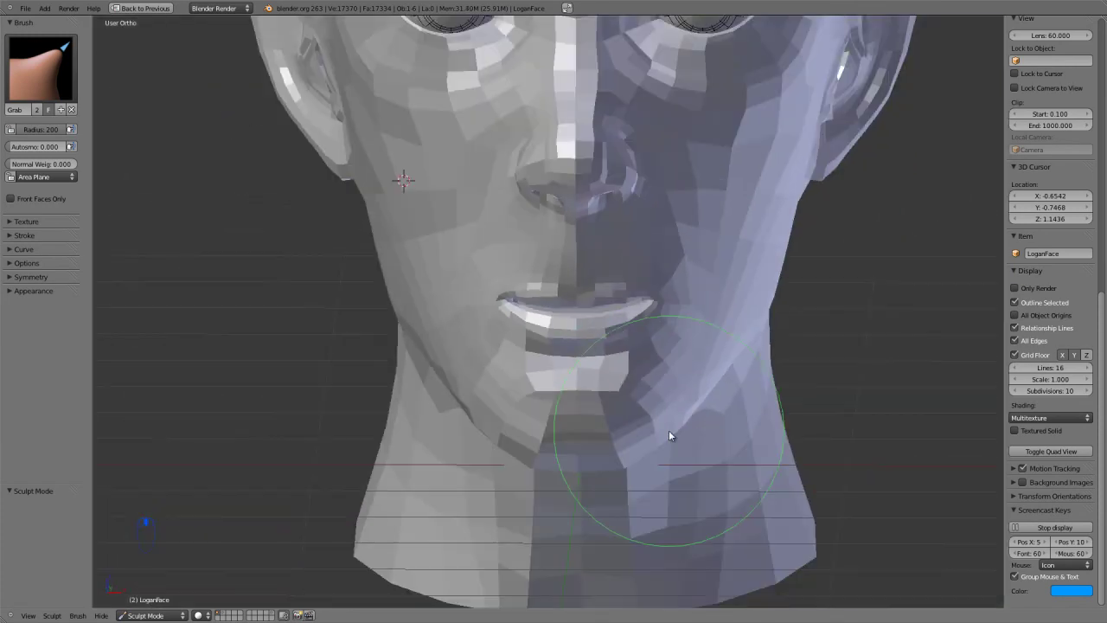
# Step: From the front view, pull the surface below the lower lip up toward the mouth corner with the Grab brush
pyautogui.press('KP_1')
pyautogui.scroll(-3, 595, 442)
pyautogui.scroll(3, 651, 360)
pyautogui.scroll(2, 591, 471)
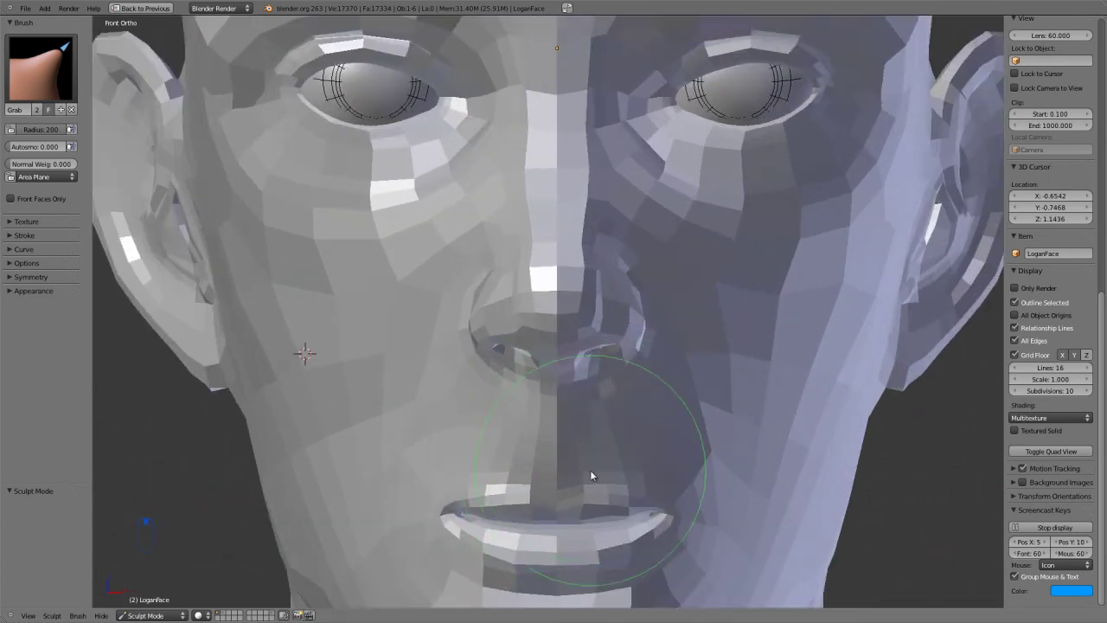
pyautogui.scroll(5, 651, 260)
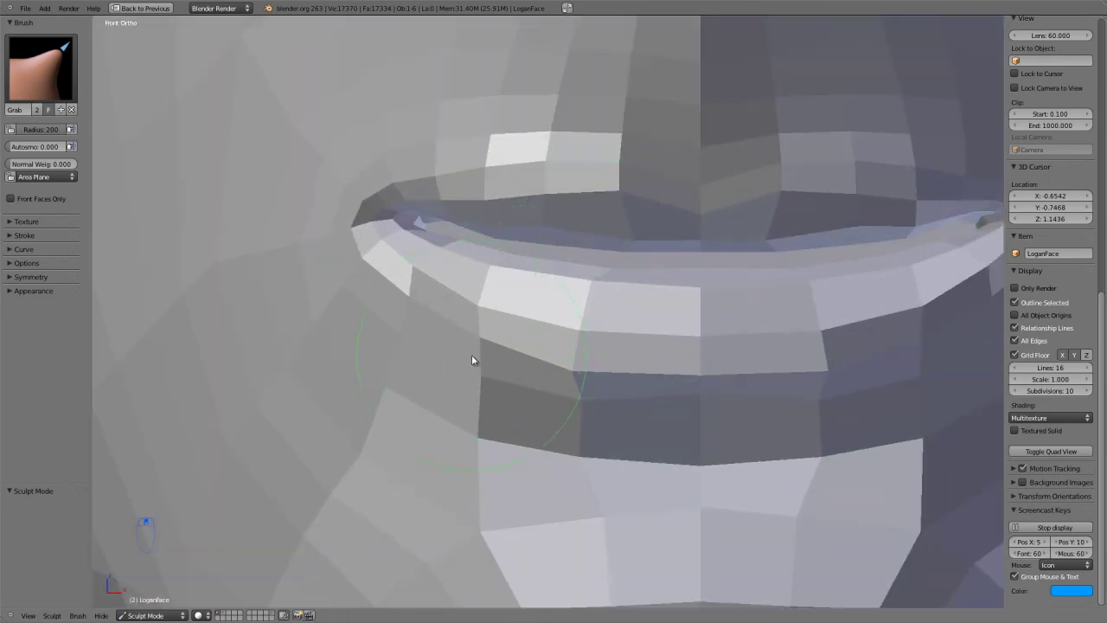
pyautogui.moveTo(468, 377); pyautogui.dragTo(480, 337)
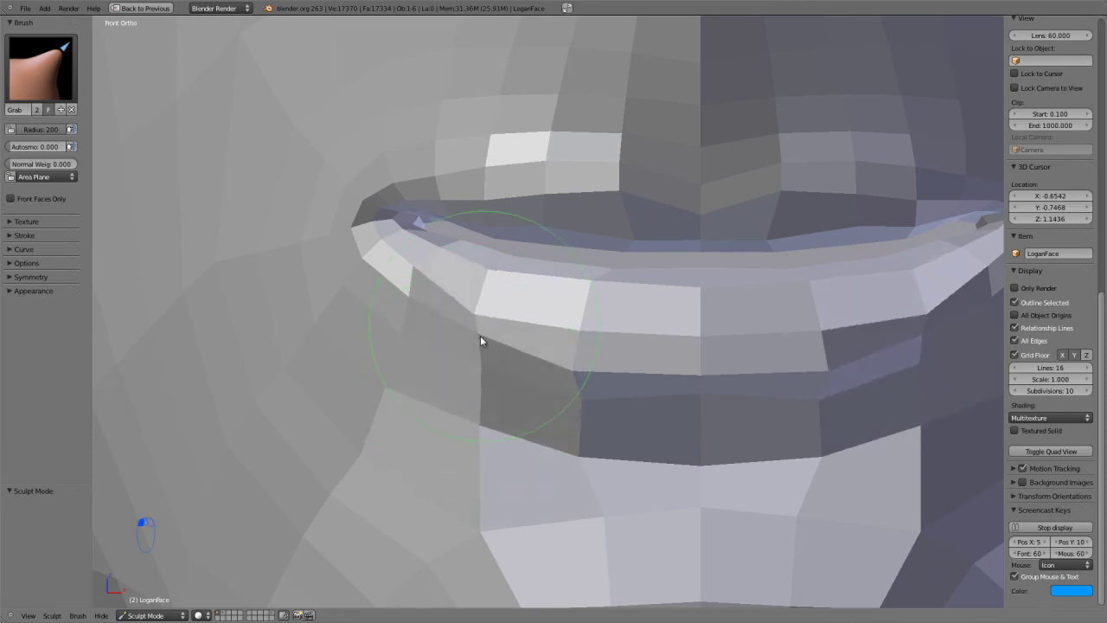
pyautogui.moveTo(410, 388); pyautogui.dragTo(425, 373)
pyautogui.moveTo(443, 329); pyautogui.dragTo(450, 319)
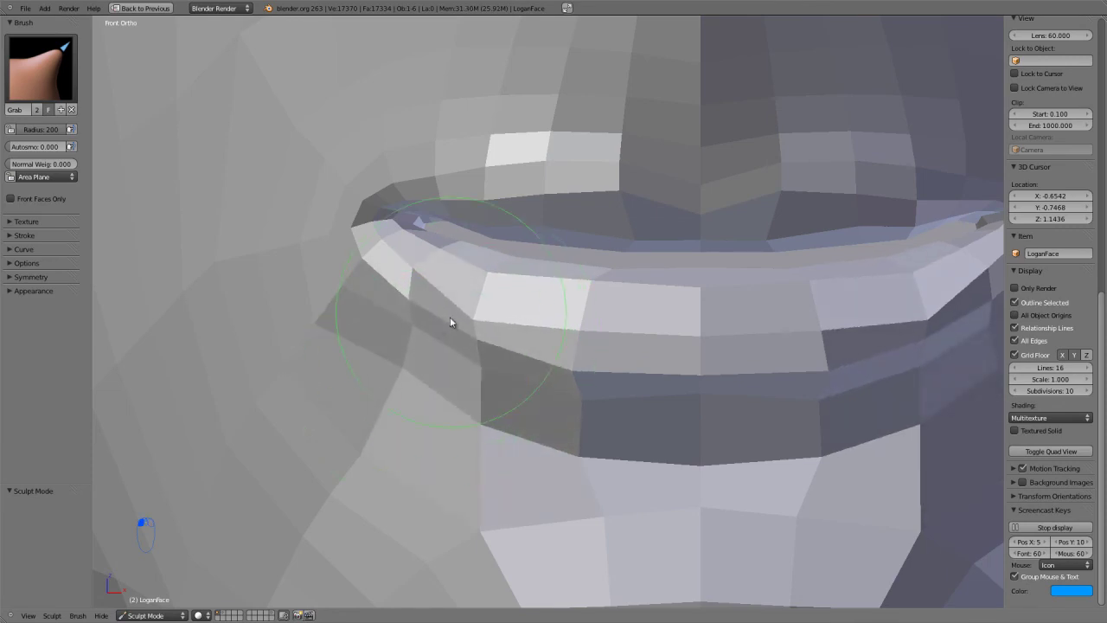
# Step: Reshape the cheek and chin surface beside the mouth corner with the Grab brush and view the result from the side
pyautogui.moveTo(323, 326)
pyautogui.mouseDown()
pyautogui.moveTo(346, 320)
pyautogui.moveTo(329, 382)
pyautogui.moveTo(339, 381)
pyautogui.mouseUp()
pyautogui.moveTo(358, 457); pyautogui.dragTo(352, 478)
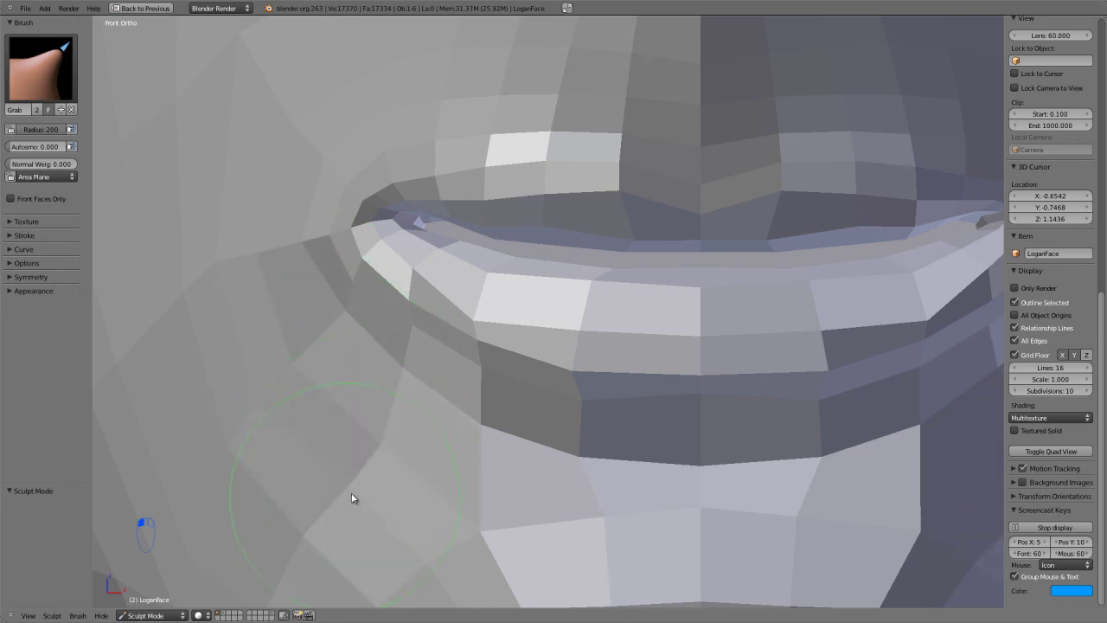
pyautogui.moveTo(303, 537); pyautogui.dragTo(286, 456)
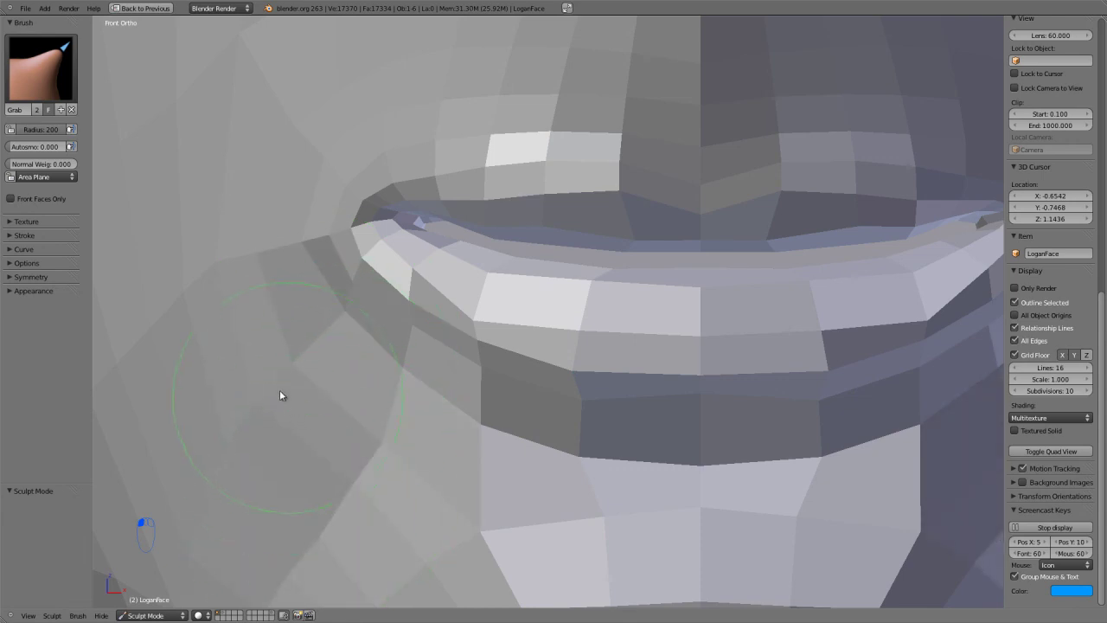
pyautogui.scroll(-3, 309, 391)
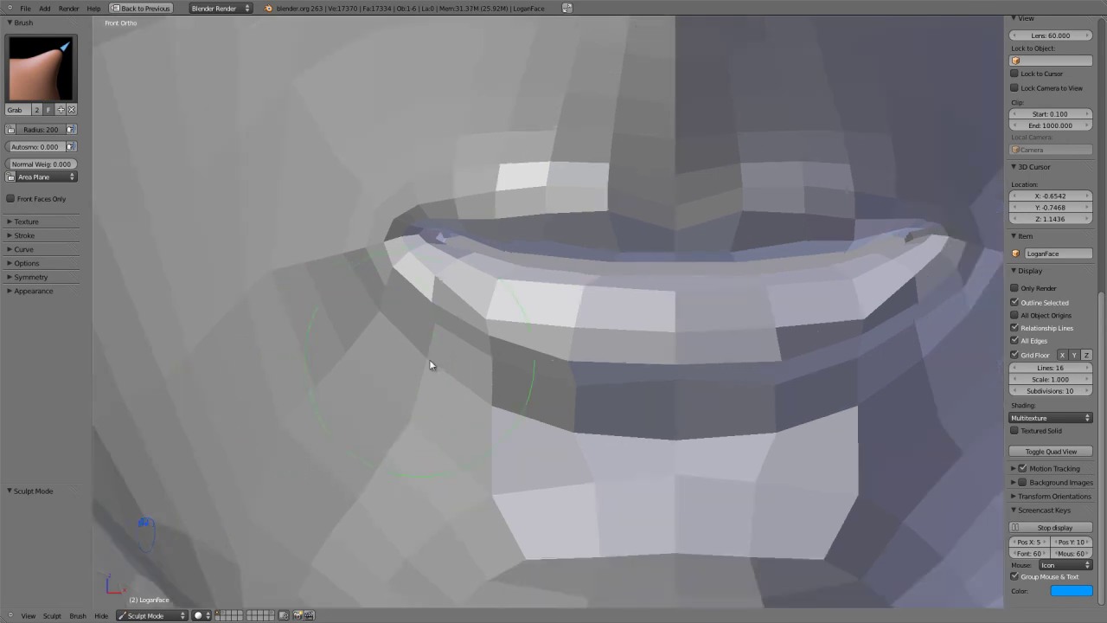
pyautogui.moveTo(300, 425); pyautogui.dragTo(402, 370, button='middle')
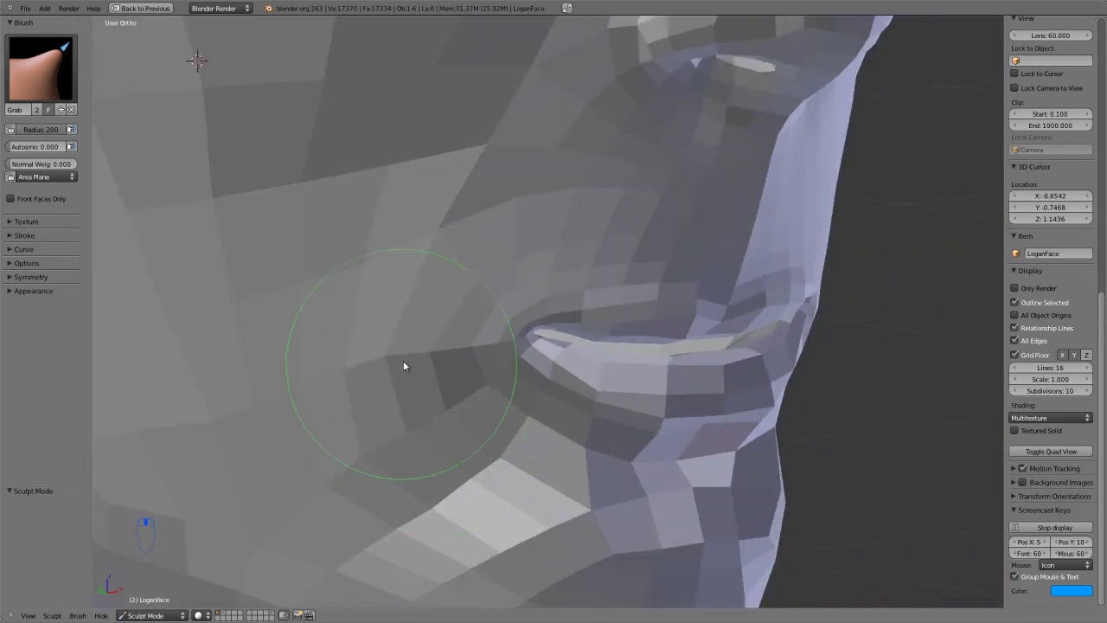
# Step: Reshape the cheek surface around and above the mouth corner with the Grab brush, working from several angles
pyautogui.moveTo(325, 399)
pyautogui.mouseDown(button='middle')
pyautogui.moveTo(457, 447)
pyautogui.moveTo(458, 464)
pyautogui.moveTo(519, 371)
pyautogui.moveTo(472, 398)
pyautogui.mouseUp(button='middle')
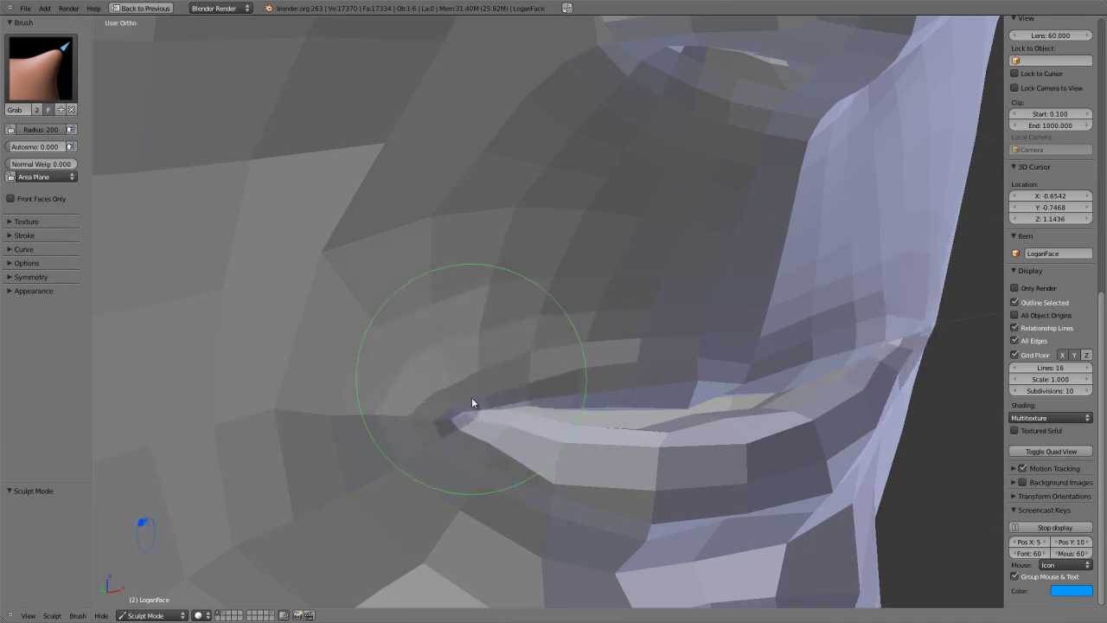
pyautogui.moveTo(402, 453); pyautogui.dragTo(403, 385)
pyautogui.moveTo(403, 386); pyautogui.dragTo(444, 427, button='middle')
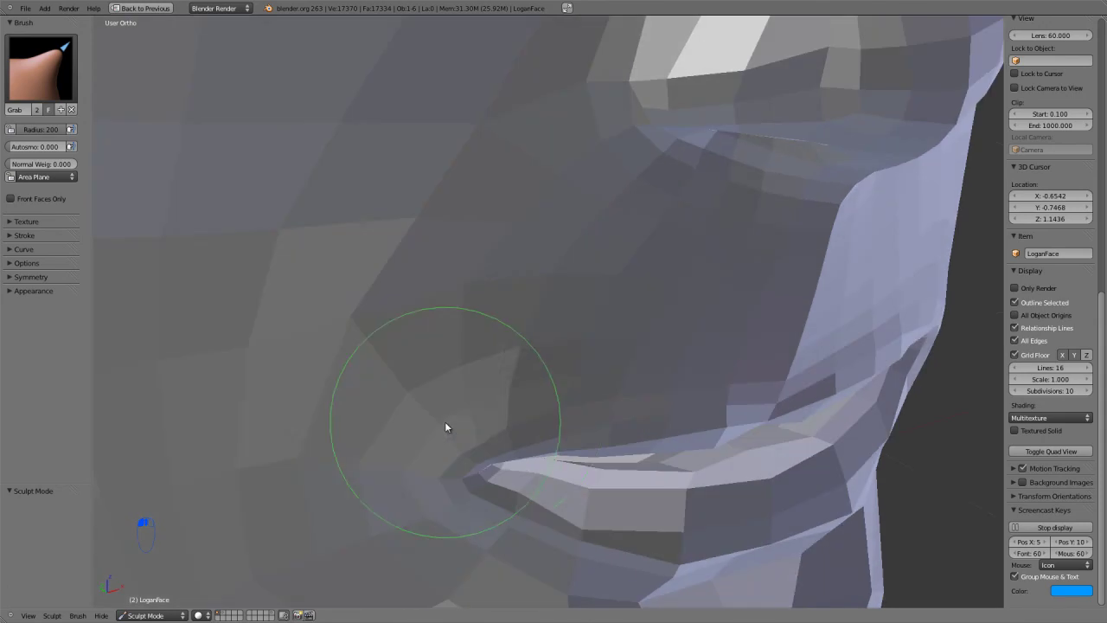
pyautogui.moveTo(526, 406)
pyautogui.mouseDown()
pyautogui.moveTo(510, 423)
pyautogui.moveTo(496, 373)
pyautogui.moveTo(541, 354)
pyautogui.mouseUp()
pyautogui.press('s')
pyautogui.press('g')
pyautogui.moveTo(541, 355)
pyautogui.mouseDown(button='middle')
pyautogui.moveTo(526, 448)
pyautogui.moveTo(514, 415)
pyautogui.moveTo(528, 400)
pyautogui.moveTo(540, 413)
pyautogui.moveTo(452, 292)
pyautogui.moveTo(487, 358)
pyautogui.moveTo(570, 362)
pyautogui.moveTo(451, 353)
pyautogui.moveTo(487, 358)
pyautogui.moveTo(400, 418)
pyautogui.moveTo(390, 311)
pyautogui.moveTo(450, 363)
pyautogui.moveTo(539, 351)
pyautogui.moveTo(545, 372)
pyautogui.mouseUp(button='middle')
pyautogui.press('c')
pyautogui.press('g')
pyautogui.moveTo(603, 470)
pyautogui.mouseDown()
pyautogui.moveTo(661, 508)
pyautogui.moveTo(682, 437)
pyautogui.moveTo(692, 440)
pyautogui.moveTo(633, 442)
pyautogui.mouseUp()
pyautogui.moveTo(633, 442)
pyautogui.mouseDown(button='middle')
pyautogui.moveTo(561, 427)
pyautogui.moveTo(481, 450)
pyautogui.moveTo(649, 418)
pyautogui.moveTo(578, 397)
pyautogui.mouseUp(button='middle')
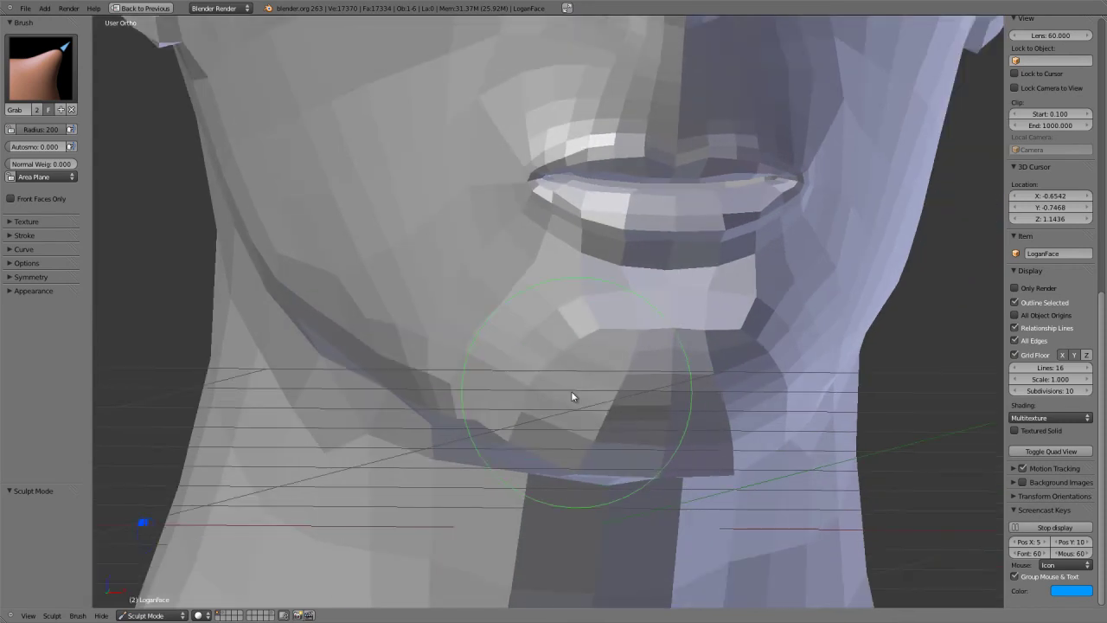
# Step: Examine the jawline, chin and cheek from below, from the side and from the front, up to the whole face
pyautogui.moveTo(531, 429); pyautogui.dragTo(605, 439, button='middle')
pyautogui.moveTo(643, 479)
pyautogui.mouseDown(button='middle')
pyautogui.moveTo(479, 453)
pyautogui.moveTo(505, 401)
pyautogui.moveTo(543, 436)
pyautogui.moveTo(519, 412)
pyautogui.moveTo(521, 390)
pyautogui.moveTo(581, 459)
pyautogui.moveTo(563, 412)
pyautogui.moveTo(569, 421)
pyautogui.moveTo(546, 430)
pyautogui.moveTo(514, 371)
pyautogui.mouseUp(button='middle')
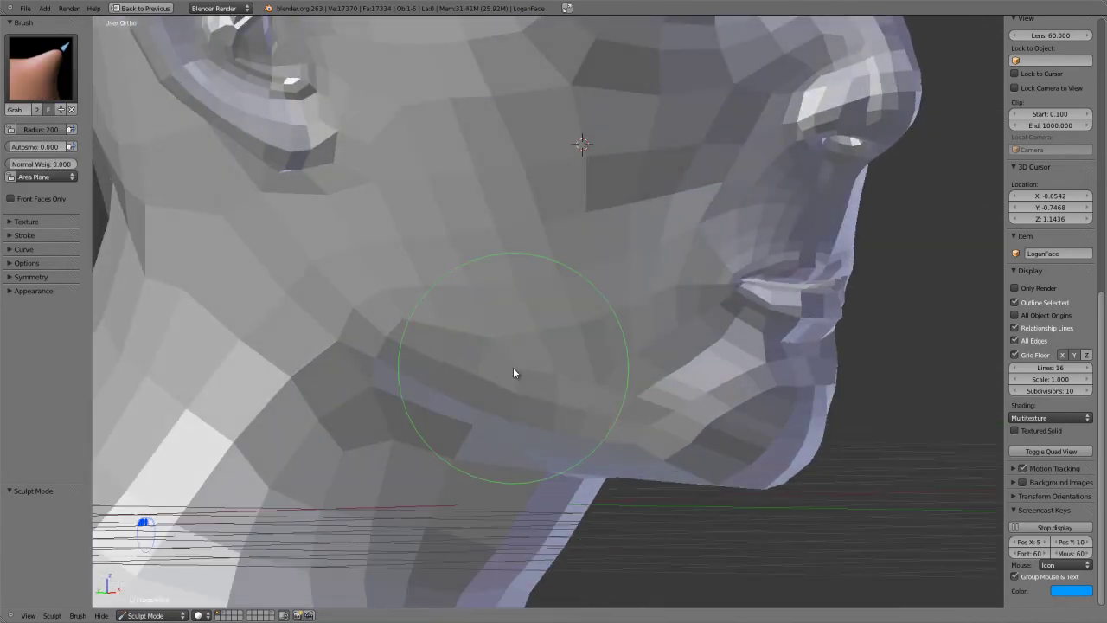
pyautogui.moveTo(470, 386); pyautogui.dragTo(418, 377, button='middle')
pyautogui.press('KP_1')
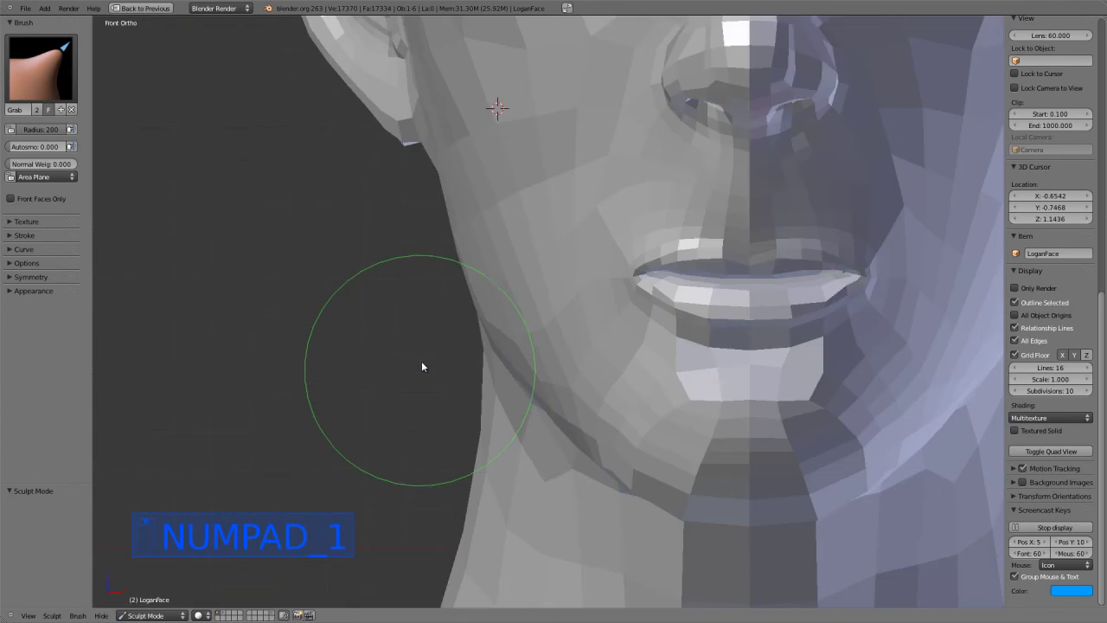
pyautogui.scroll(-3, 544, 348)
pyautogui.keyDown('shift'); pyautogui.moveTo(544, 352); pyautogui.dragTo(478, 410, button='middle'); pyautogui.keyUp('shift')
pyautogui.keyDown('shift'); pyautogui.moveTo(537, 238); pyautogui.dragTo(530, 381, button='middle'); pyautogui.keyUp('shift')
pyautogui.scroll(1, 467, 320)
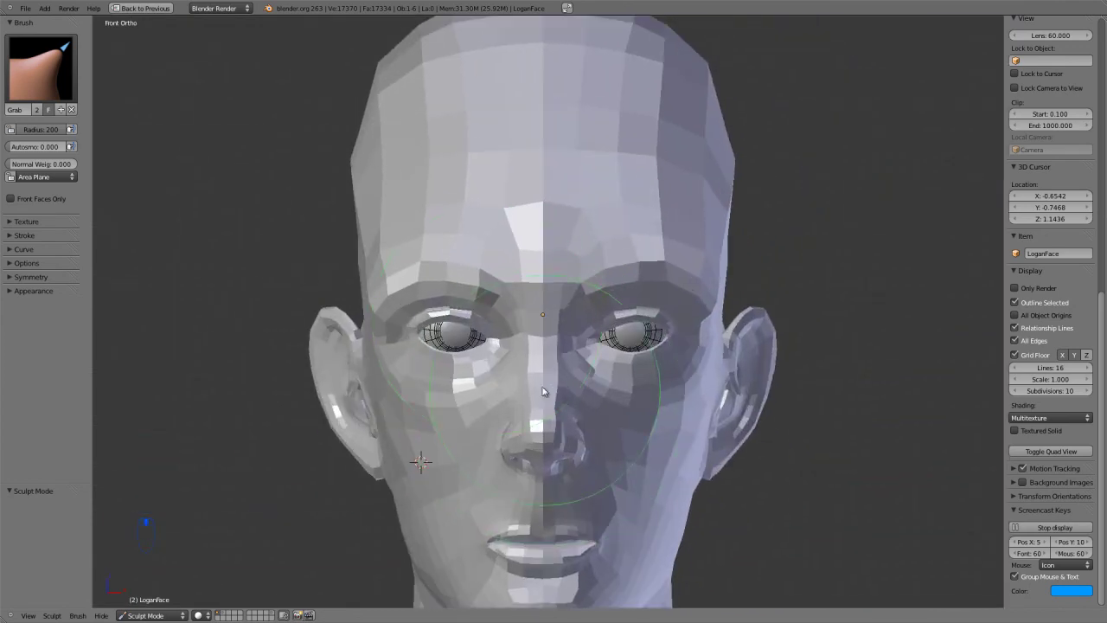
# Step: Nudge the temple surface above the outer brow with the Grab brush and check the head shape from the front
pyautogui.moveTo(415, 275); pyautogui.dragTo(472, 325, button='middle')
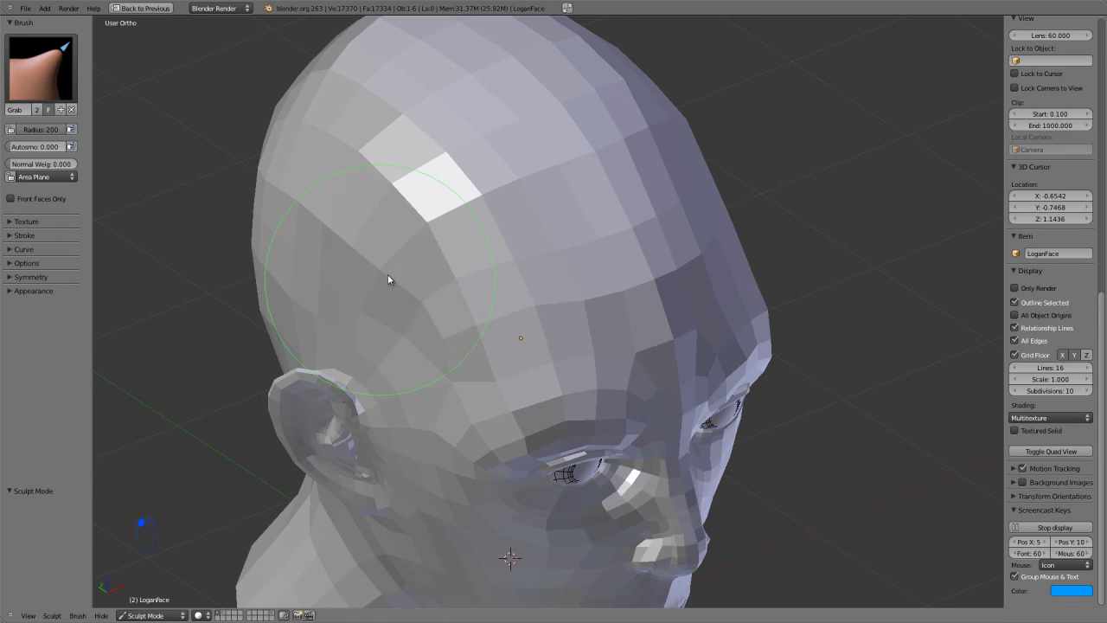
pyautogui.moveTo(372, 275)
pyautogui.mouseDown(button='middle')
pyautogui.moveTo(423, 250)
pyautogui.moveTo(529, 230)
pyautogui.mouseUp(button='middle')
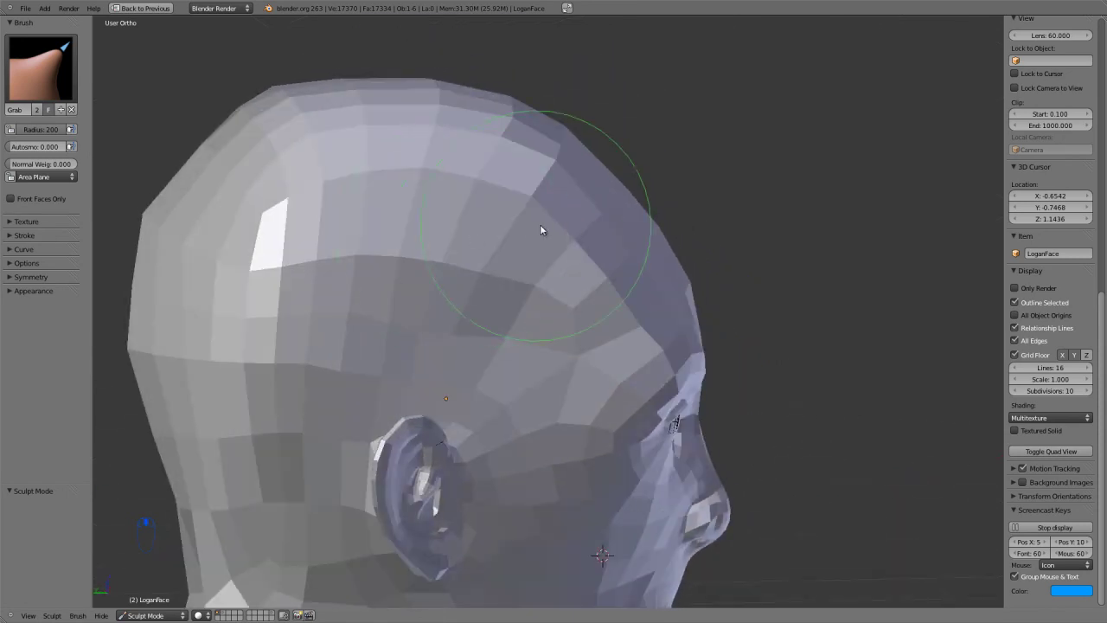
pyautogui.moveTo(637, 283); pyautogui.dragTo(541, 328, button='middle')
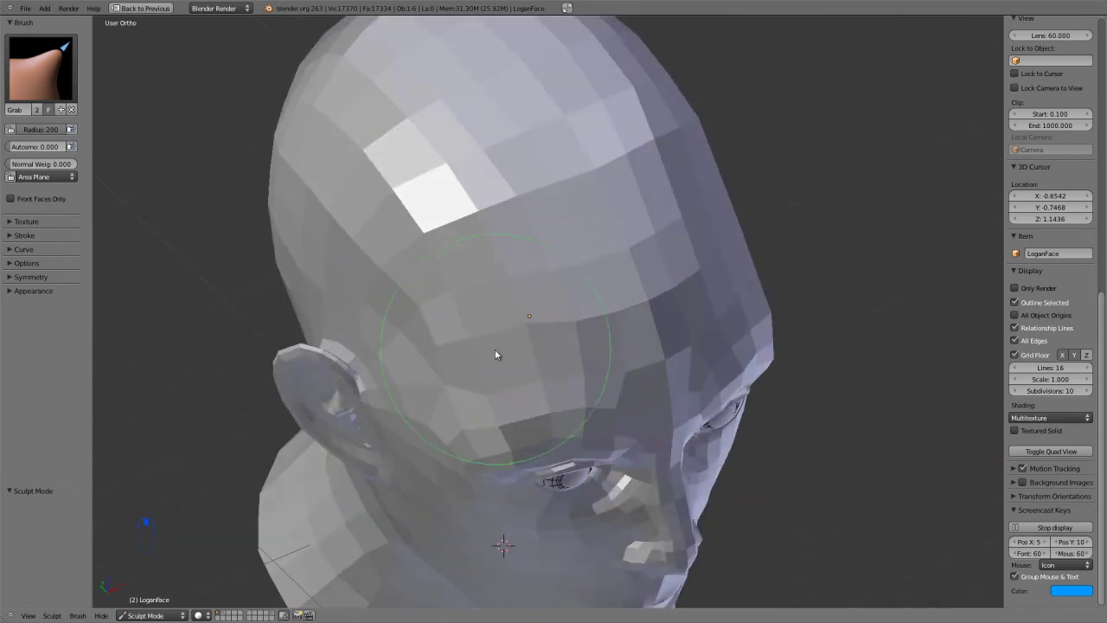
pyautogui.moveTo(484, 389); pyautogui.dragTo(482, 409)
pyautogui.moveTo(494, 438)
pyautogui.mouseDown(button='middle')
pyautogui.moveTo(496, 375)
pyautogui.moveTo(490, 388)
pyautogui.moveTo(500, 390)
pyautogui.mouseUp(button='middle')
pyautogui.press('KP_1')
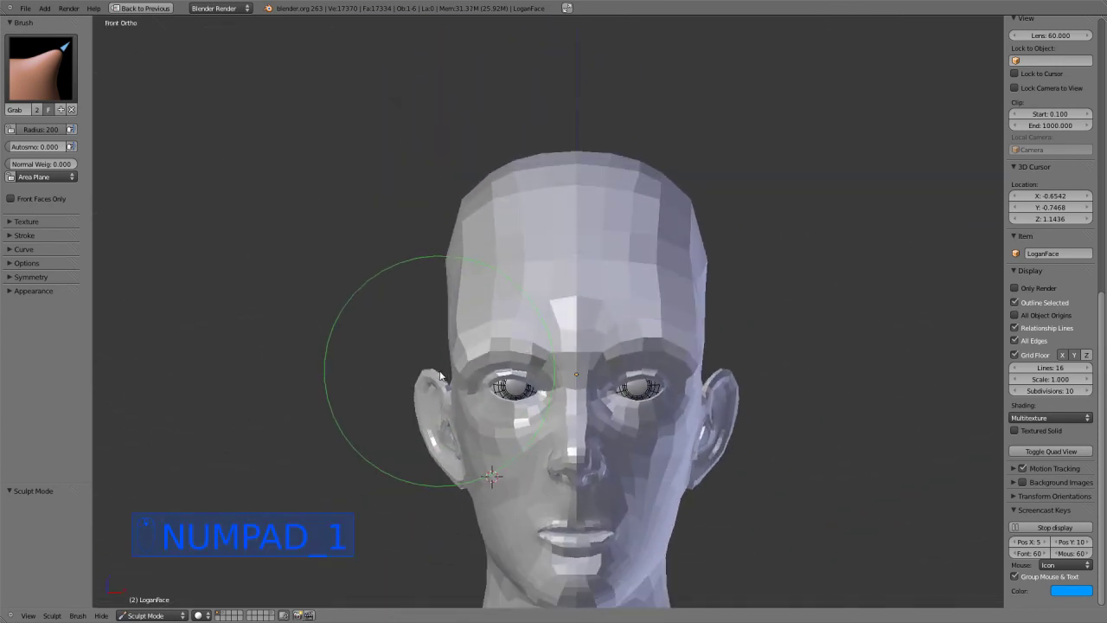
pyautogui.scroll(4, 511, 277)
pyautogui.scroll(-4, 575, 292)
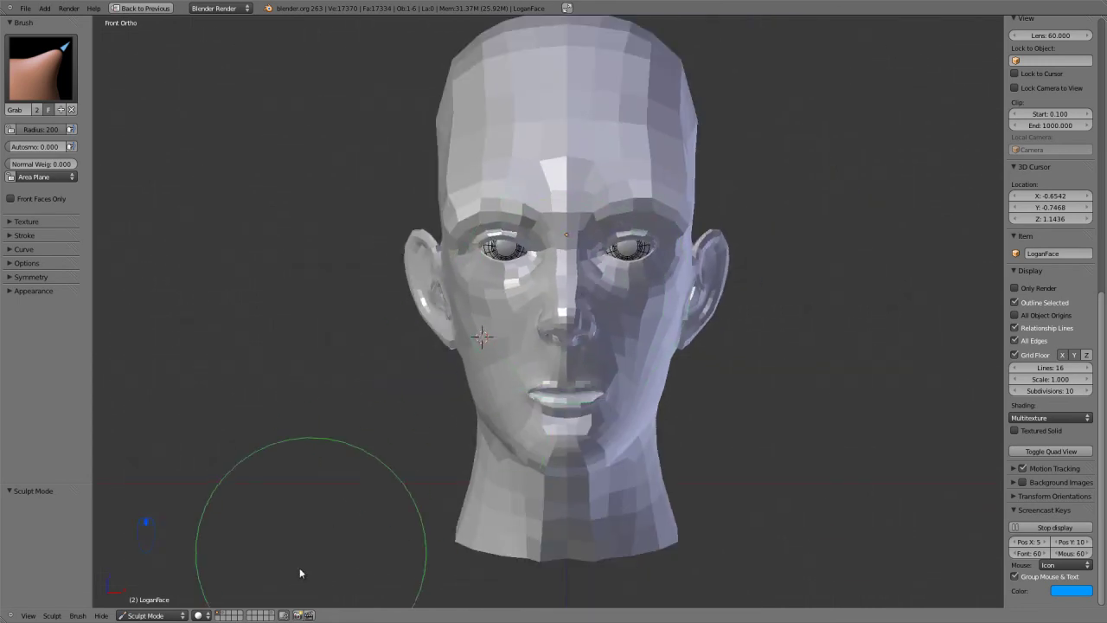
# Step: Switch LoganFace to Object Mode, turn on its wire display in the object settings, and deselect everything
pyautogui.click(146, 615)
pyautogui.click(147, 600)
pyautogui.scroll(4, 687, 354)
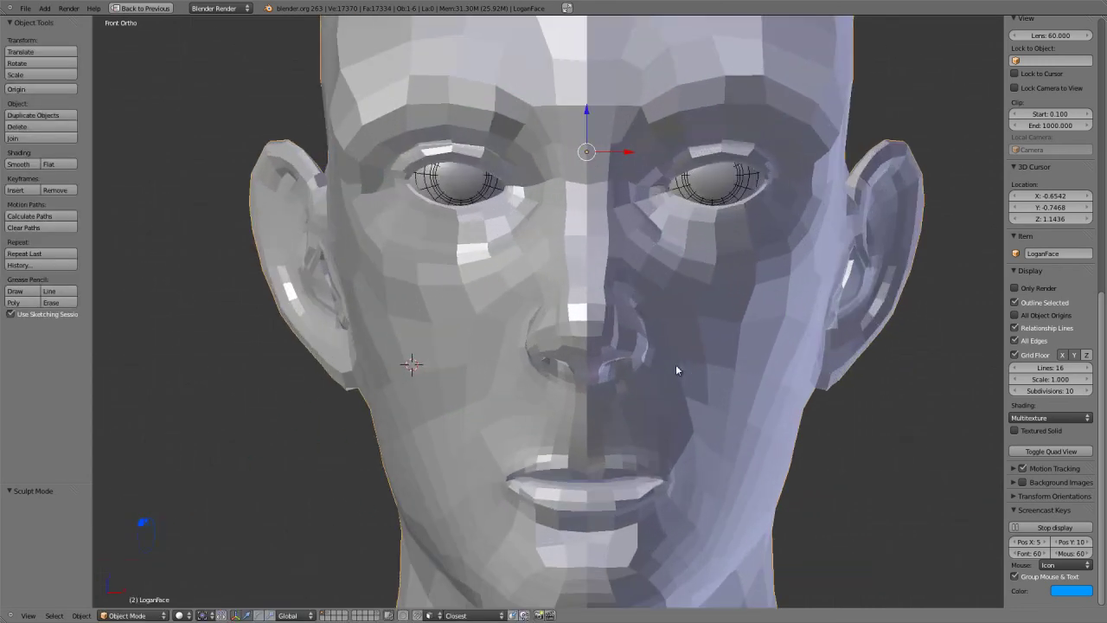
pyautogui.moveTo(630, 391); pyautogui.dragTo(637, 394, button='middle')
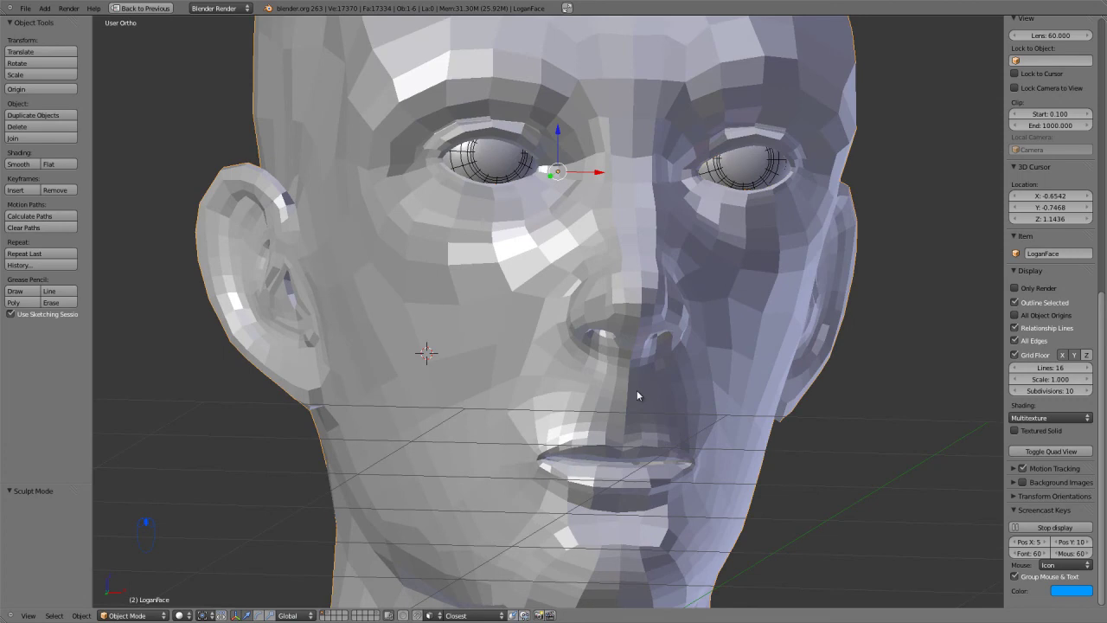
pyautogui.hotkey('ctrl', 'Up')
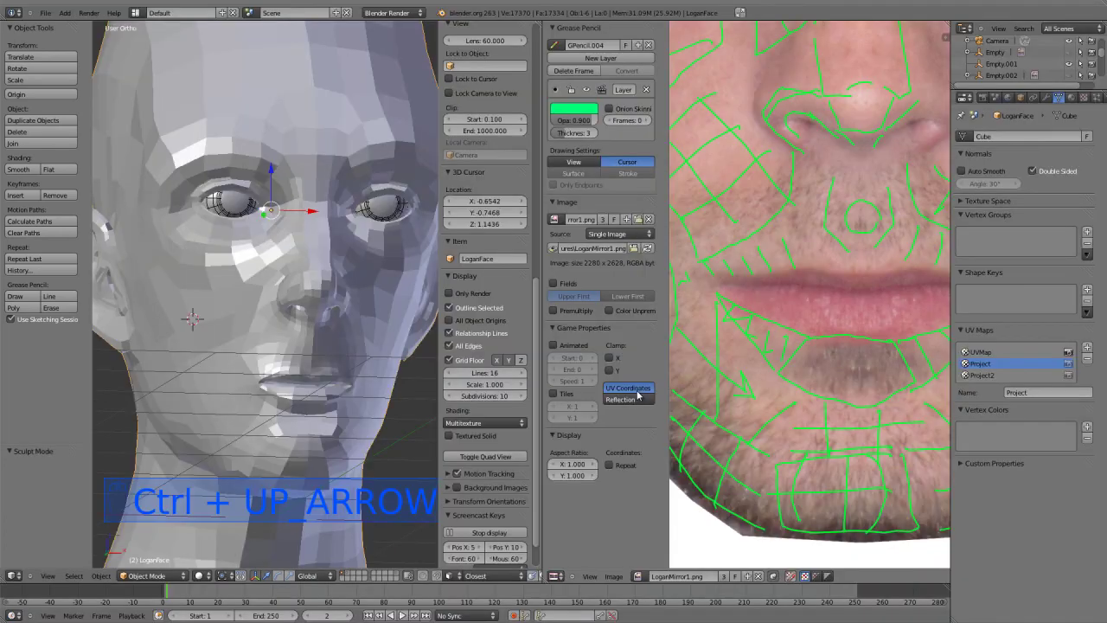
pyautogui.click(1020, 100)
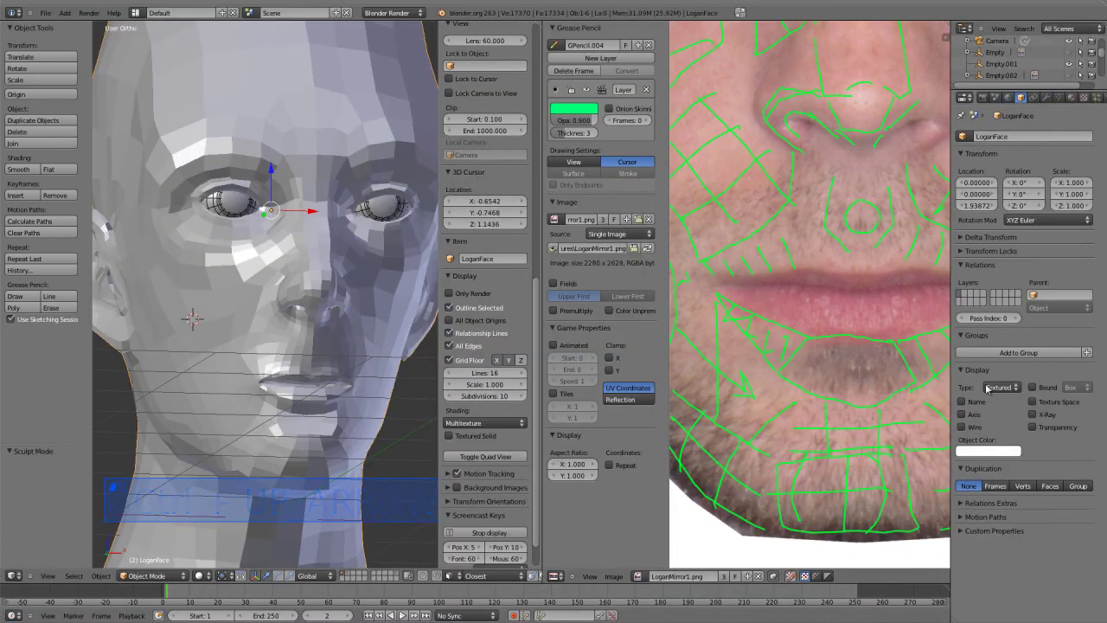
pyautogui.click(964, 427)
pyautogui.press('a')
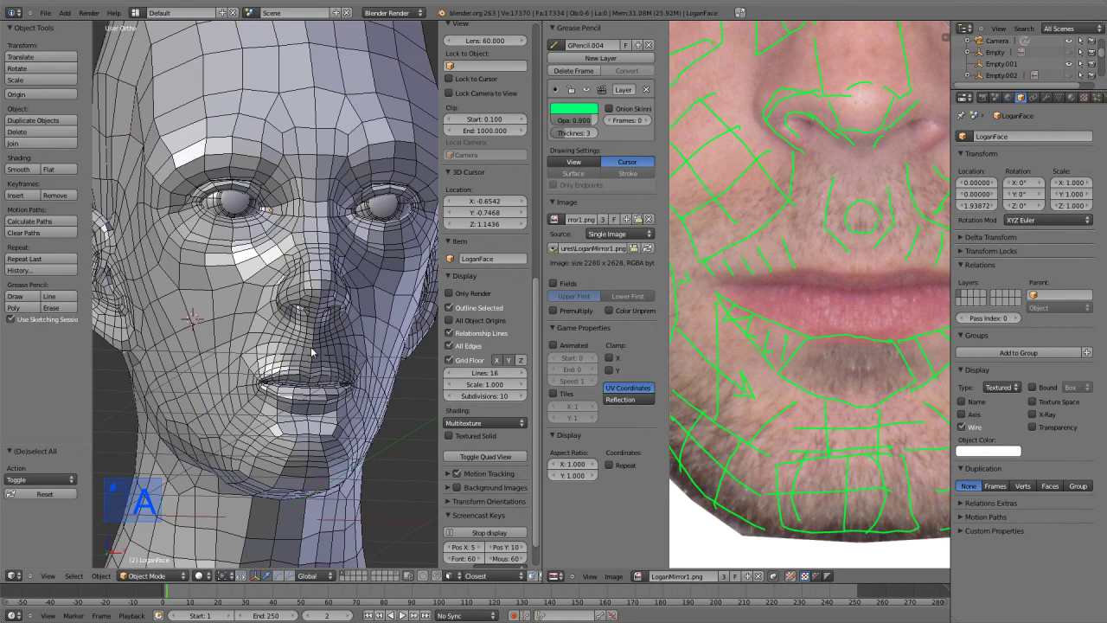
# Step: Examine the wireframe edge flow of the face from the front and close up around the nose and inner eye
pyautogui.press('KP_1')
pyautogui.hotkey('ctrl', 'Up')
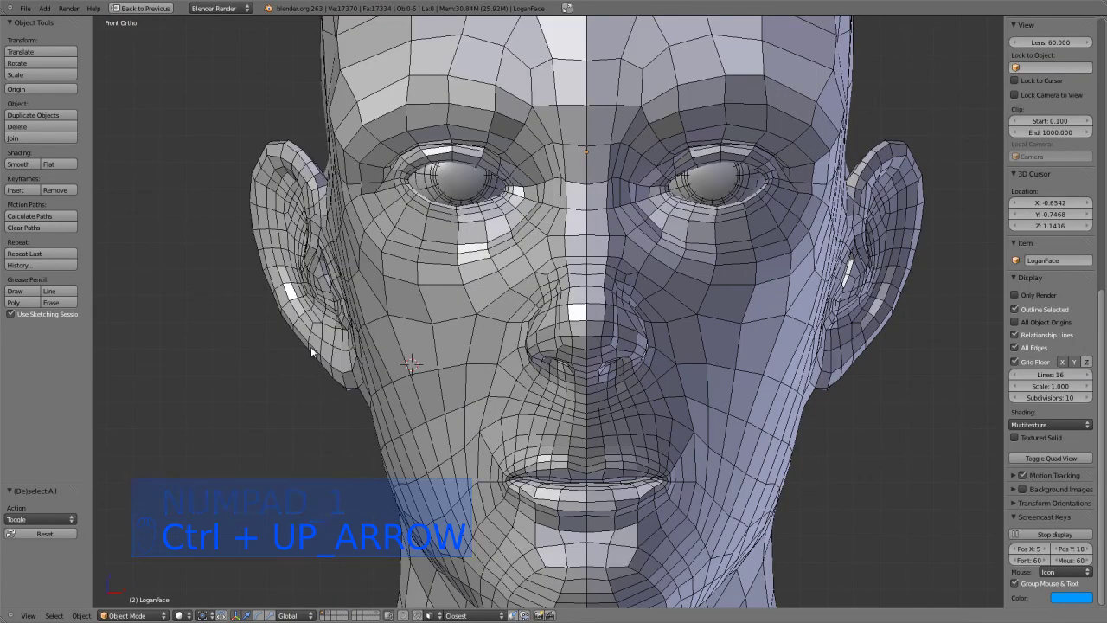
pyautogui.scroll(-3, 329, 380)
pyautogui.moveTo(386, 447); pyautogui.dragTo(608, 368, button='middle')
pyautogui.scroll(3, 608, 367)
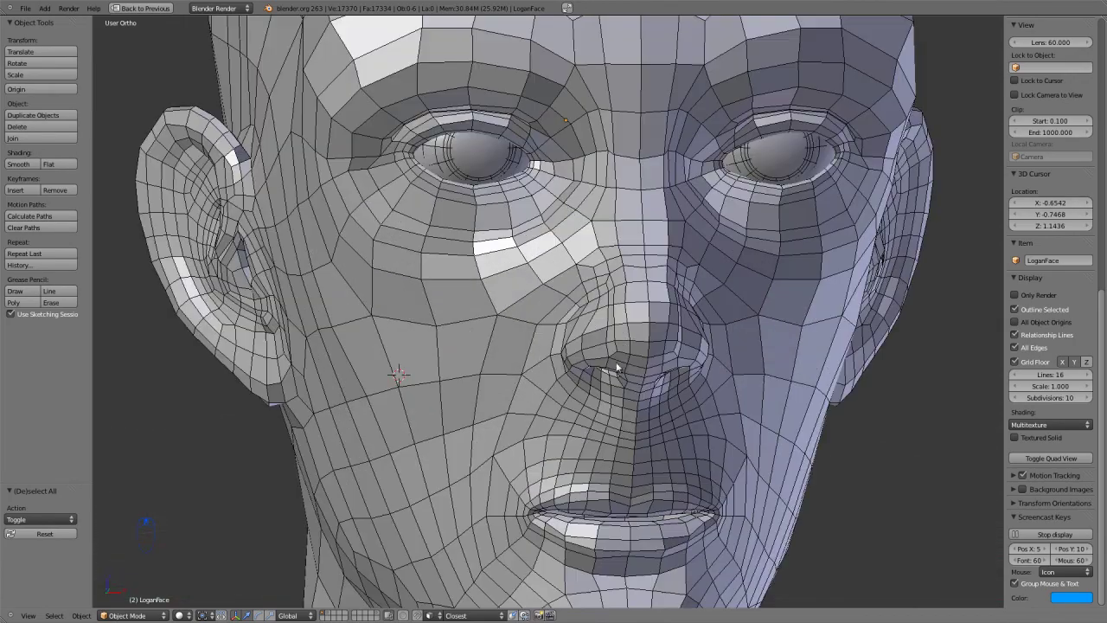
pyautogui.scroll(3, 439, 407)
pyautogui.moveTo(439, 407); pyautogui.dragTo(484, 395, button='middle')
pyautogui.scroll(3, 531, 392)
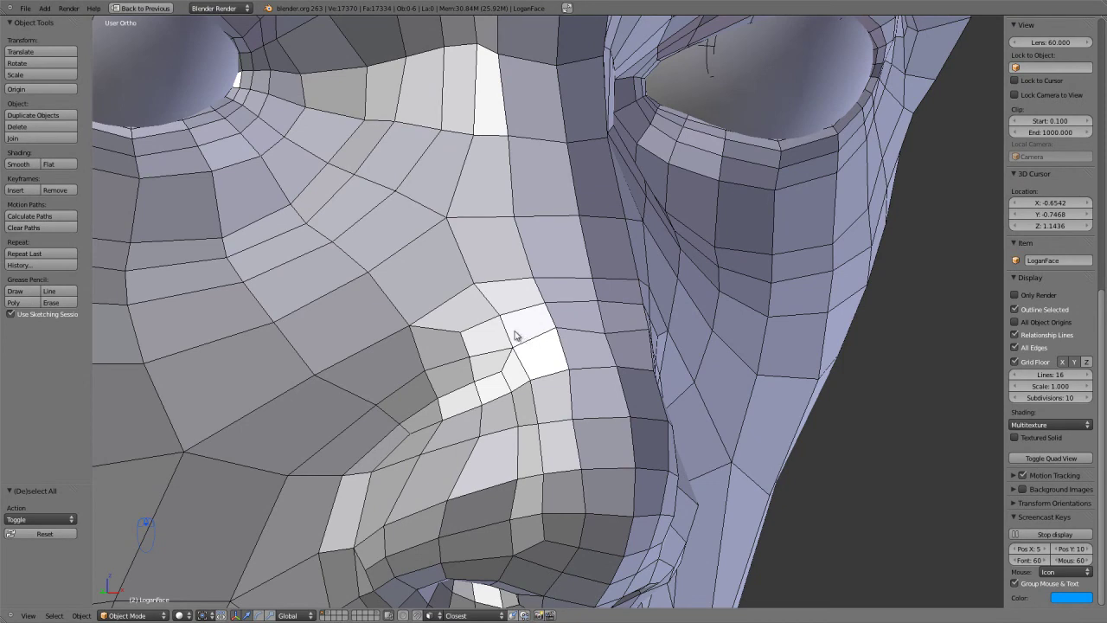
pyautogui.moveTo(519, 336); pyautogui.dragTo(510, 335, button='middle')
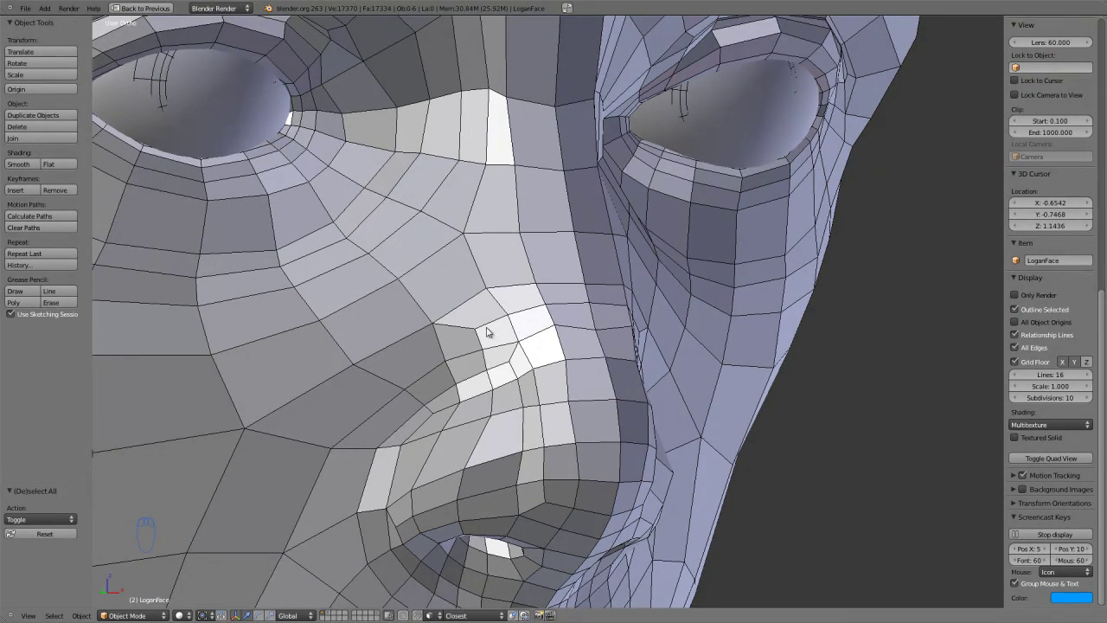
# Step: In Edit Mode, delete the cluster of vertices on the side of the nose bridge just above the nose tip
pyautogui.press('Tab')
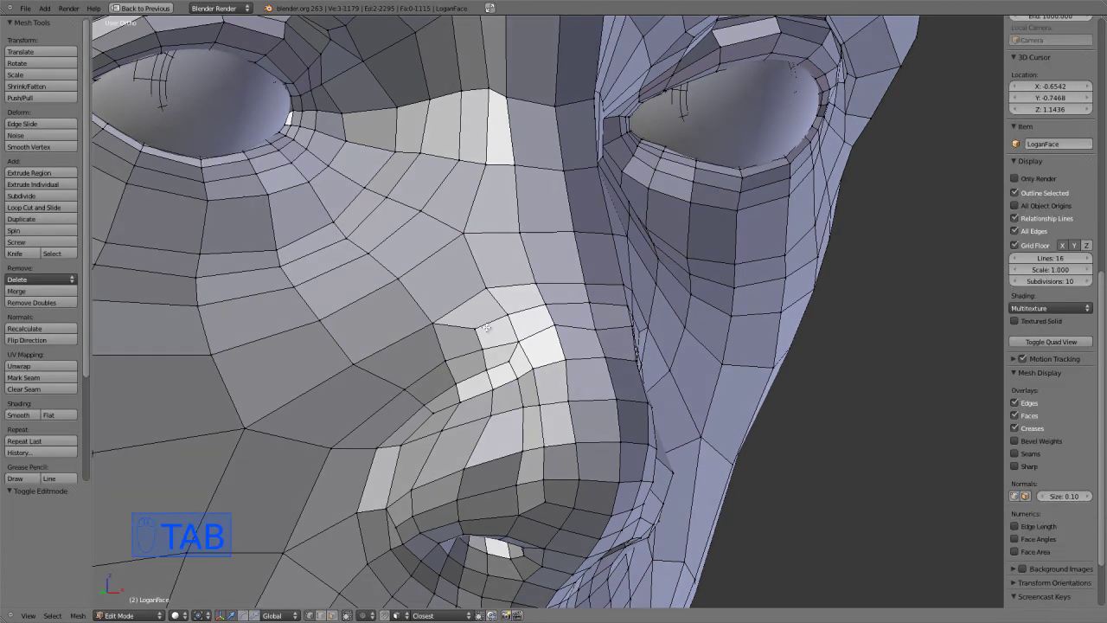
pyautogui.moveTo(486, 327); pyautogui.dragTo(663, 383, button='middle')
pyautogui.press('x')
pyautogui.click(662, 371)
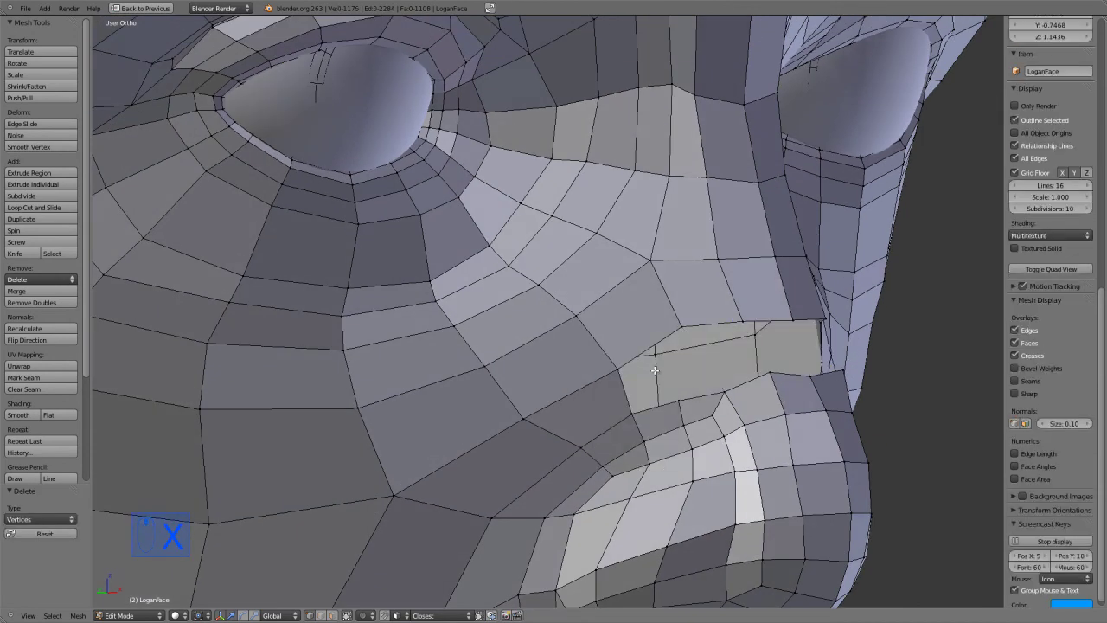
# Step: Fill a face at the cheek-side end of the hole beside the nose bridge
pyautogui.rightClick(620, 371)
pyautogui.keyDown('shift'); pyautogui.rightClick(636, 405); pyautogui.keyUp('shift')
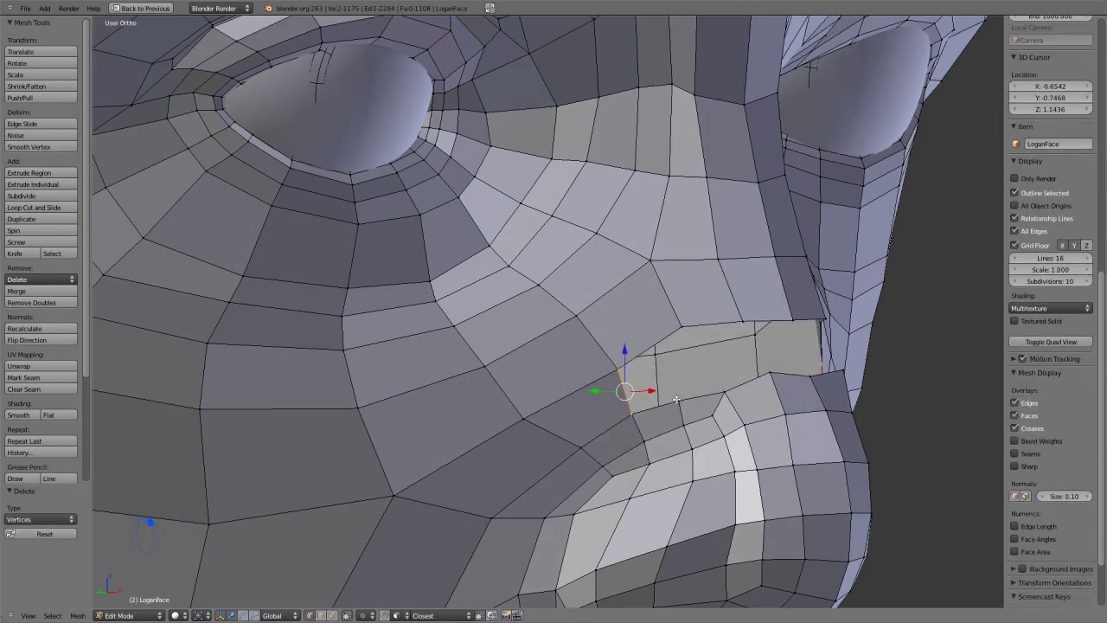
pyautogui.press('f')
pyautogui.moveTo(681, 339); pyautogui.dragTo(543, 429, button='middle')
pyautogui.scroll(-3, 605, 360)
pyautogui.scroll(4, 545, 385)
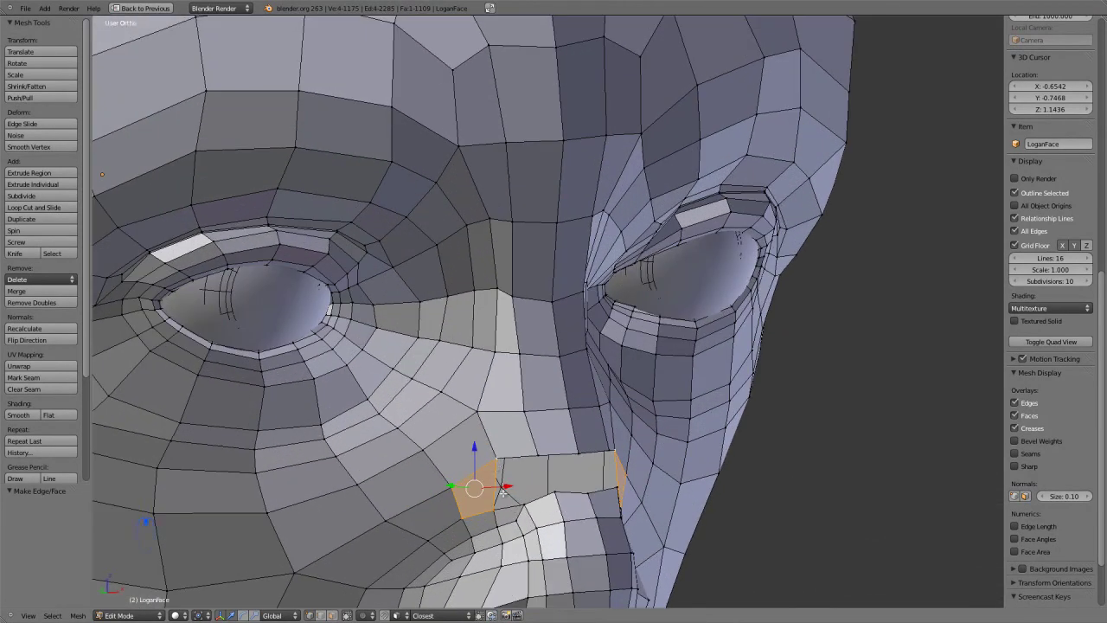
# Step: Move the hole's upper cheek-side vertex about -0.021 along X, then shift it freely by a small amount to even out the faces
pyautogui.rightClick(484, 459)
pyautogui.press('g')
pyautogui.press('x')
pyautogui.click(481, 472)
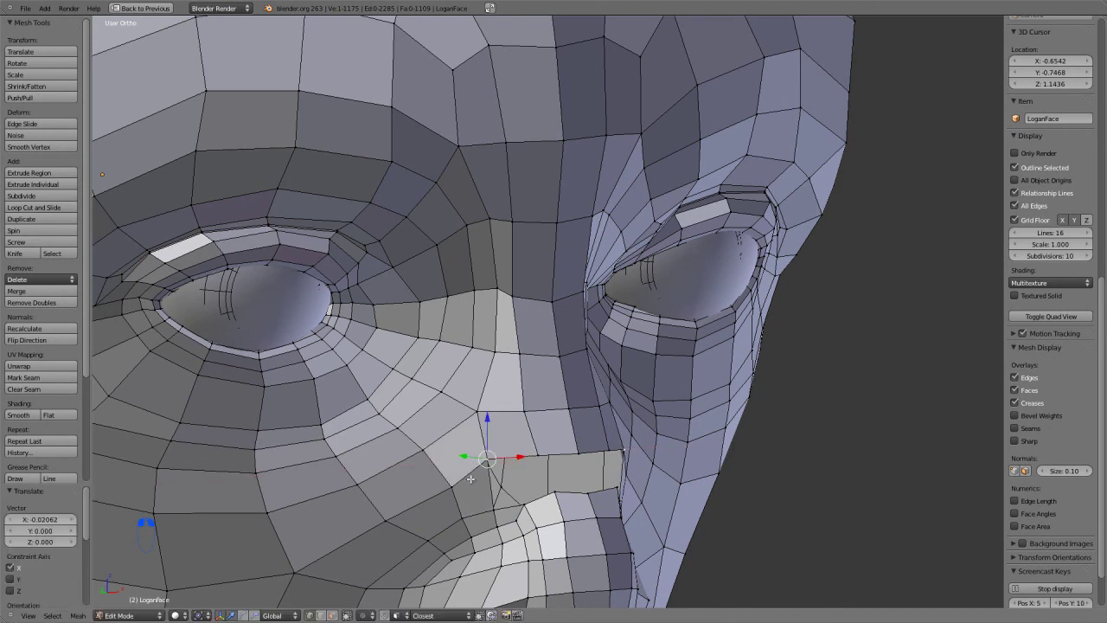
pyautogui.press('g')
pyautogui.click(449, 470)
pyautogui.scroll(2, 535, 507)
pyautogui.moveTo(536, 507); pyautogui.dragTo(426, 499, button='middle')
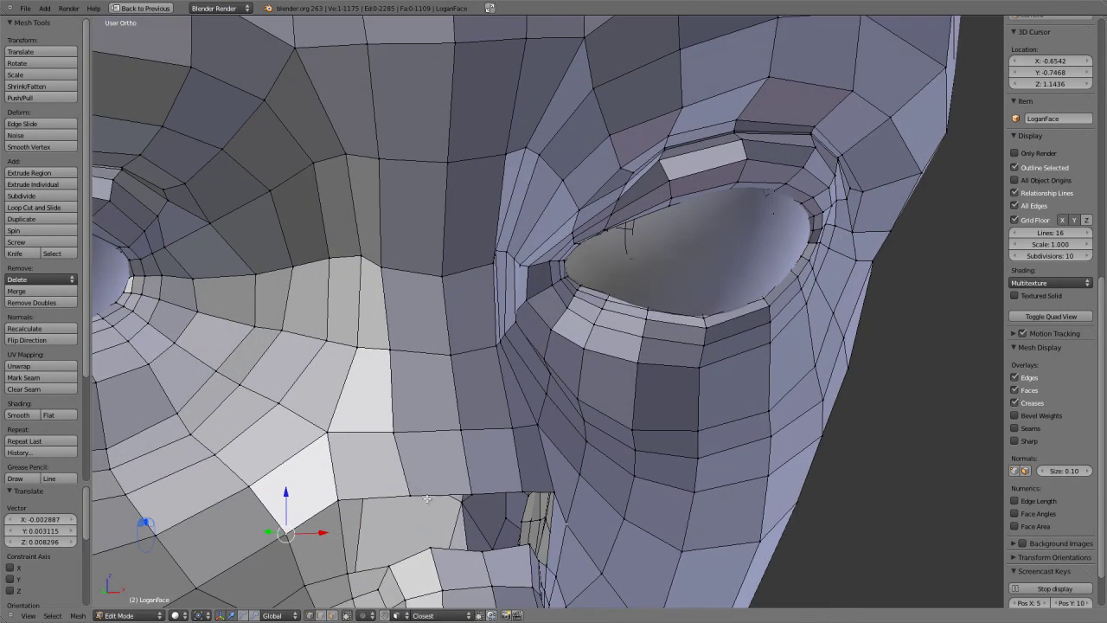
# Step: Fill a face across the hole next to the nose's centre line, joining its upper and lower rims
pyautogui.keyDown('shift'); pyautogui.rightClick(481, 548); pyautogui.keyUp('shift')
pyautogui.press('d')
pyautogui.press('f')
pyautogui.moveTo(476, 489); pyautogui.dragTo(489, 412, button='middle')
pyautogui.scroll(-3, 487, 422)
pyautogui.rightClick(482, 448)
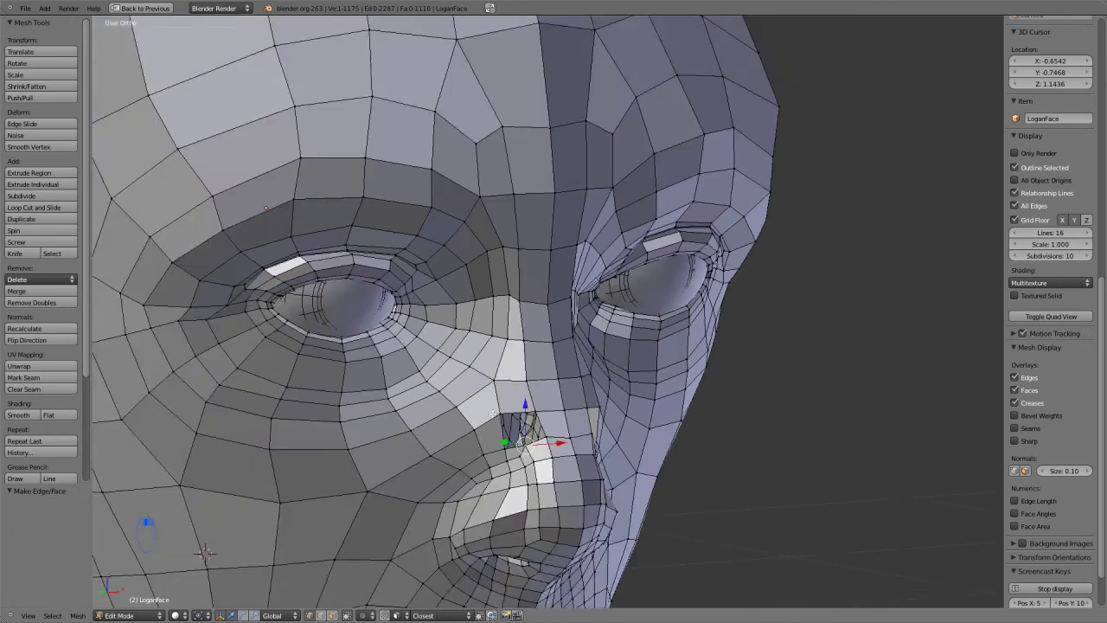
pyautogui.hotkey('ctrl', 'r')
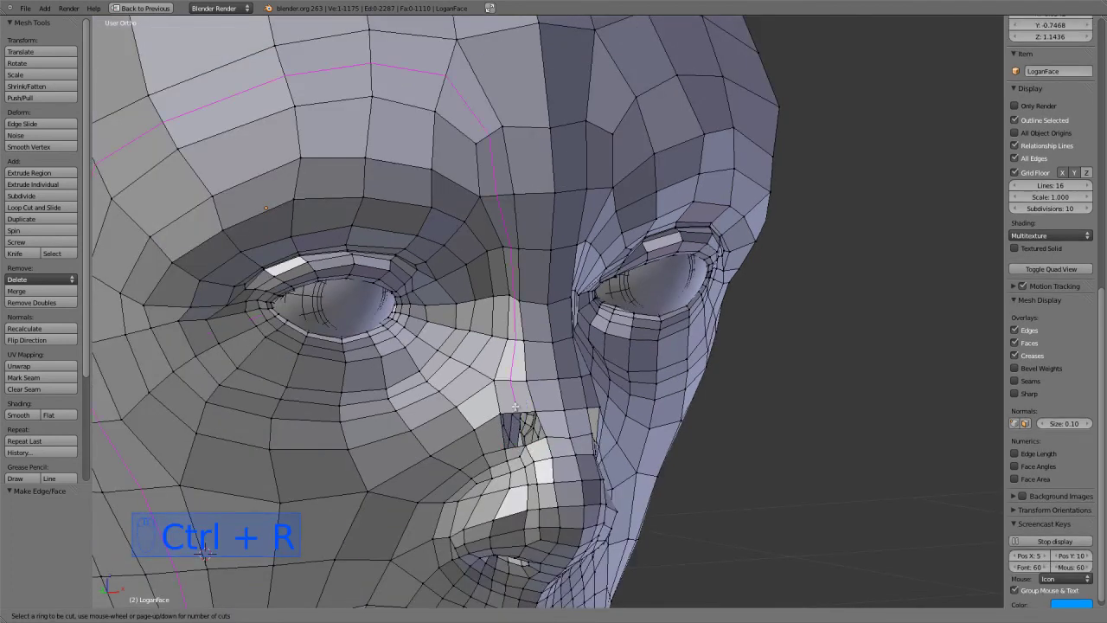
pyautogui.press('Escape')
pyautogui.scroll(-3, 515, 405)
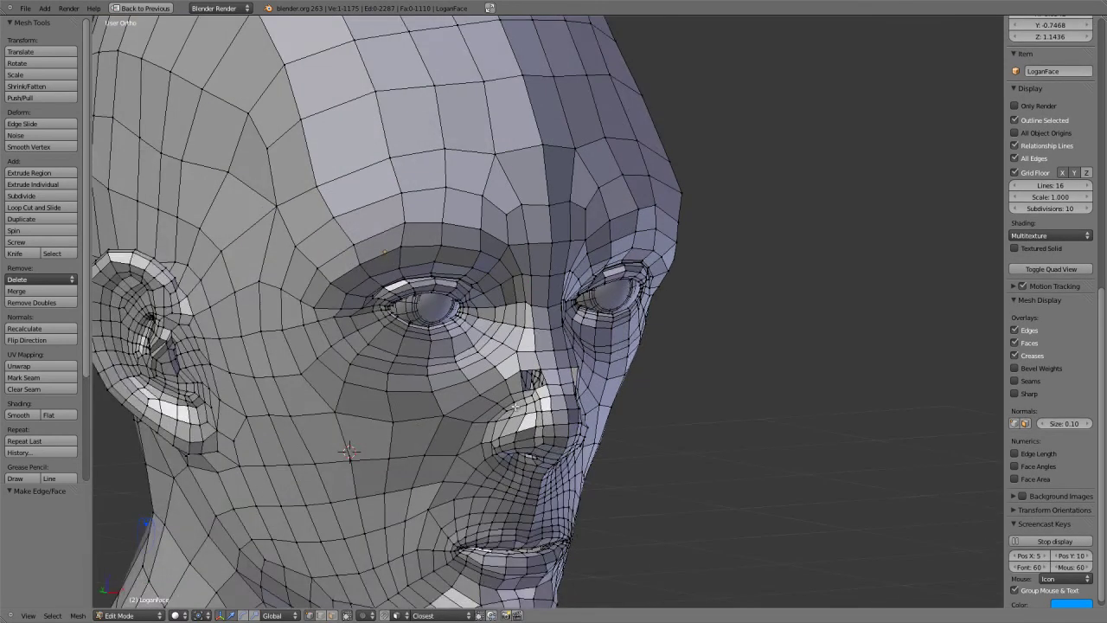
pyautogui.hotkey('ctrl', 'r')
pyautogui.press('Escape')
# Step: Move the vertex on the lower rim of the nose hole by about -0.005 in X, 0.002 in Y and -0.008 in Z
pyautogui.scroll(3, 531, 370)
pyautogui.scroll(5, 532, 370)
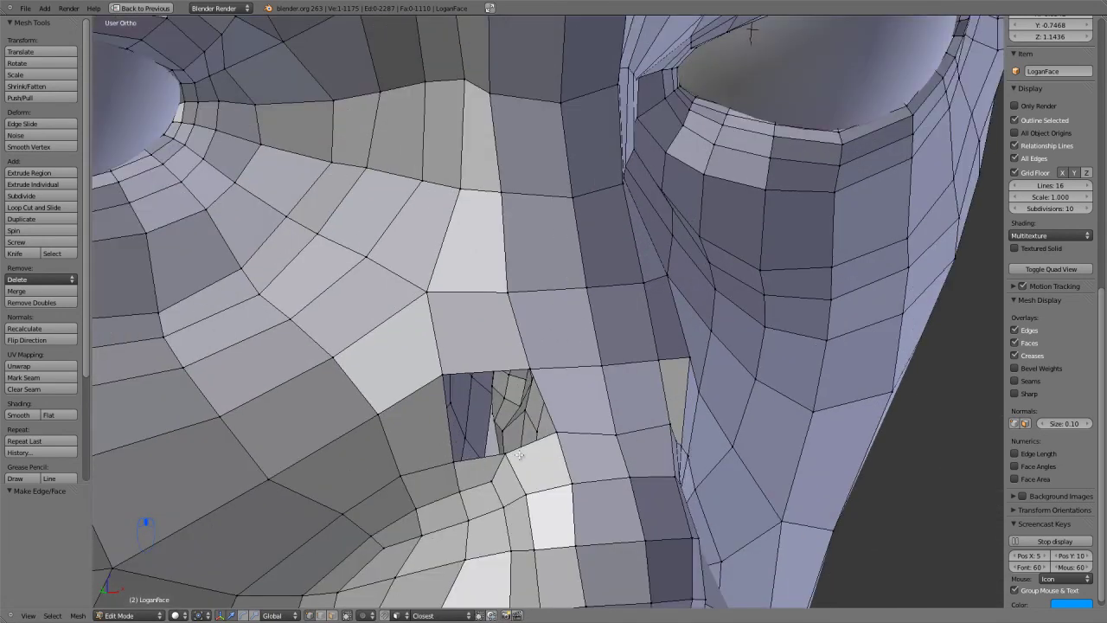
pyautogui.rightClick(509, 451)
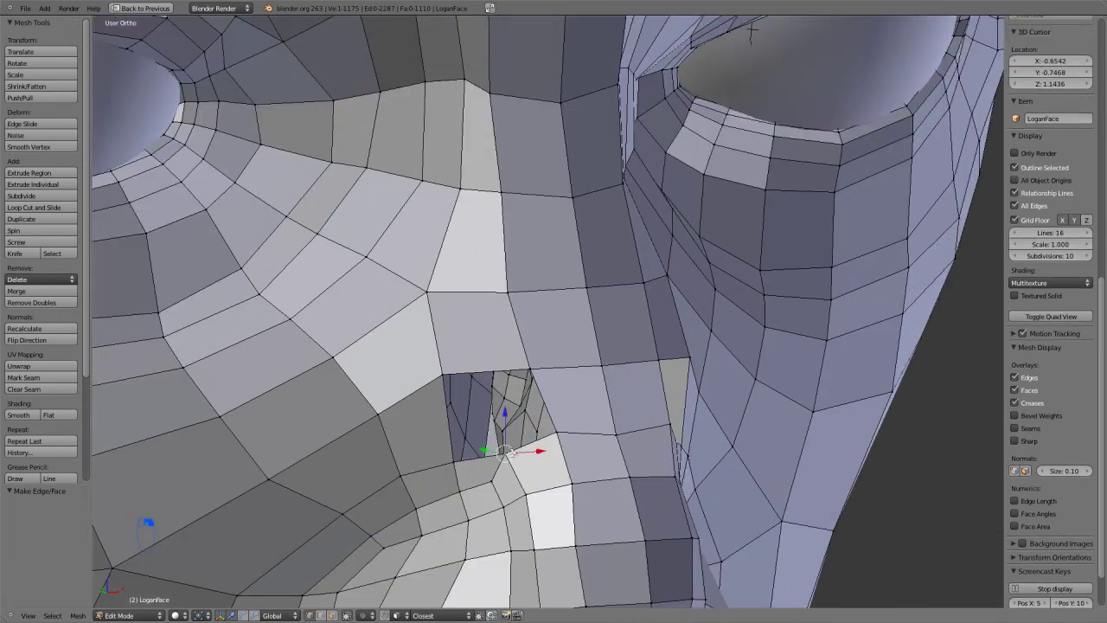
pyautogui.scroll(-2, 503, 380)
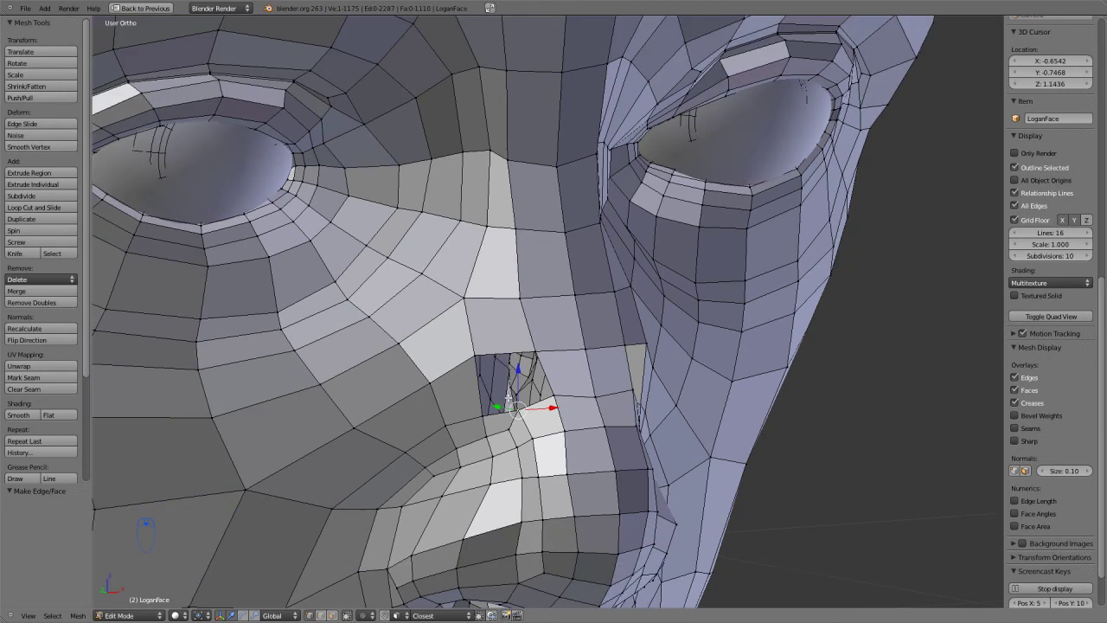
pyautogui.press('g')
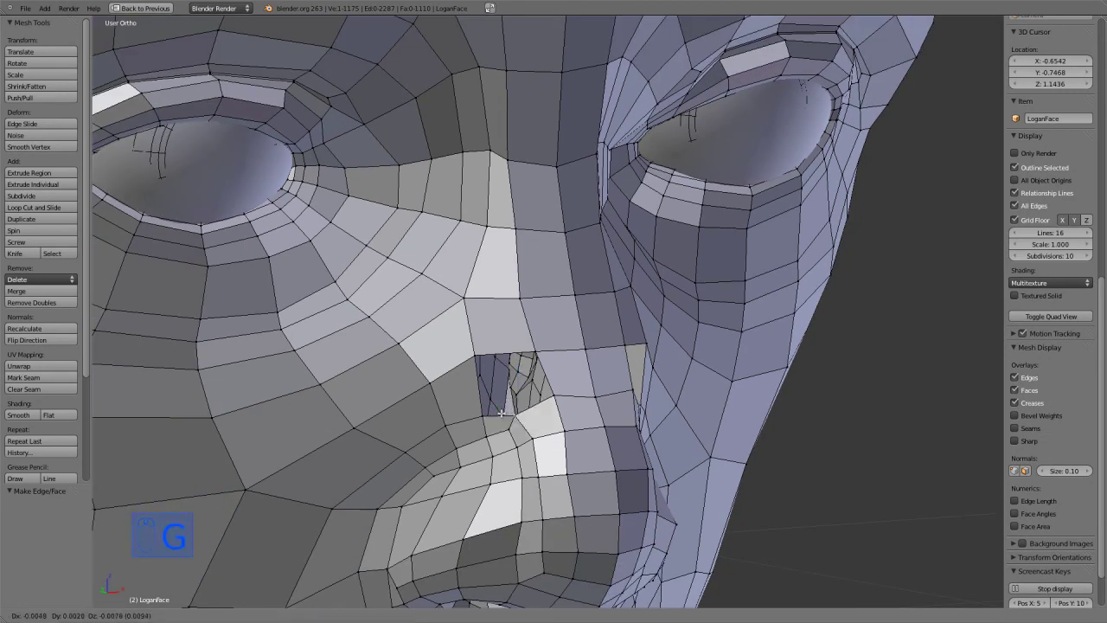
pyautogui.click(501, 413)
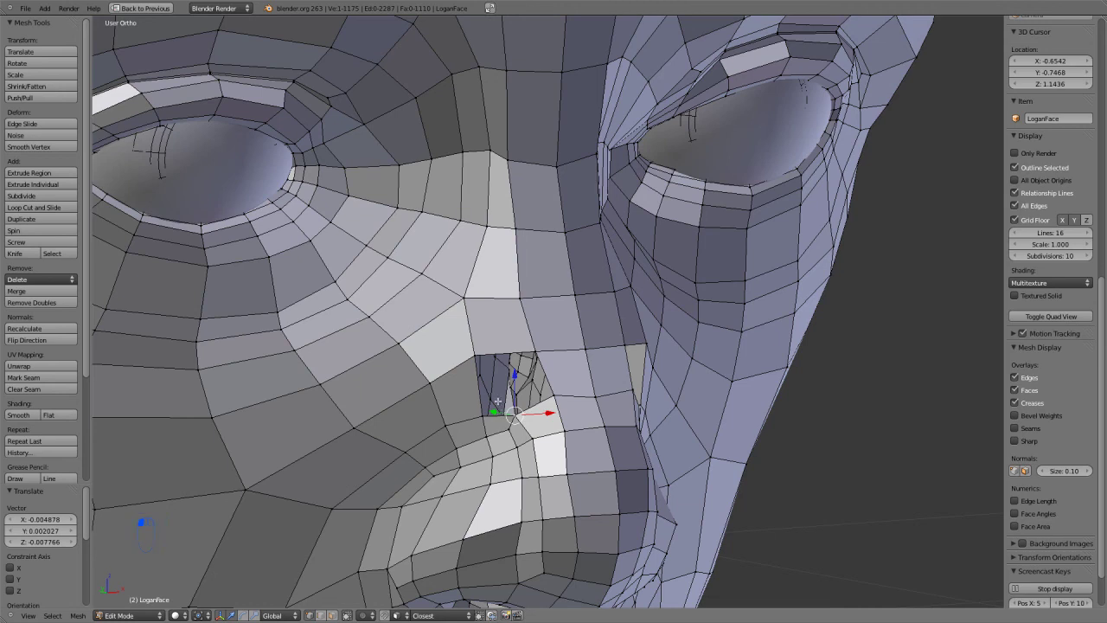
# Step: Cut a centred edge loop through the row of faces across the nose bridge beside the hole
pyautogui.hotkey('ctrl', 'r')
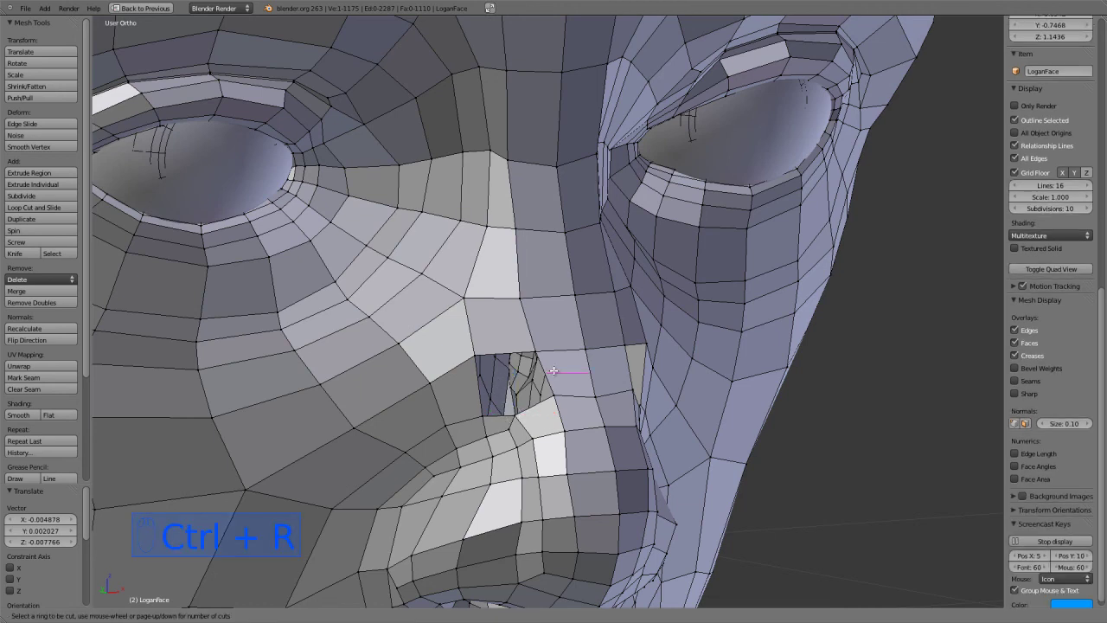
pyautogui.click(545, 370)
pyautogui.rightClick(550, 370)
# Step: Close the remaining hole beside the nose bridge with two faces, filling its lower part first and its upper part second
pyautogui.keyDown('shift'); pyautogui.rightClick(487, 414); pyautogui.keyUp('shift')
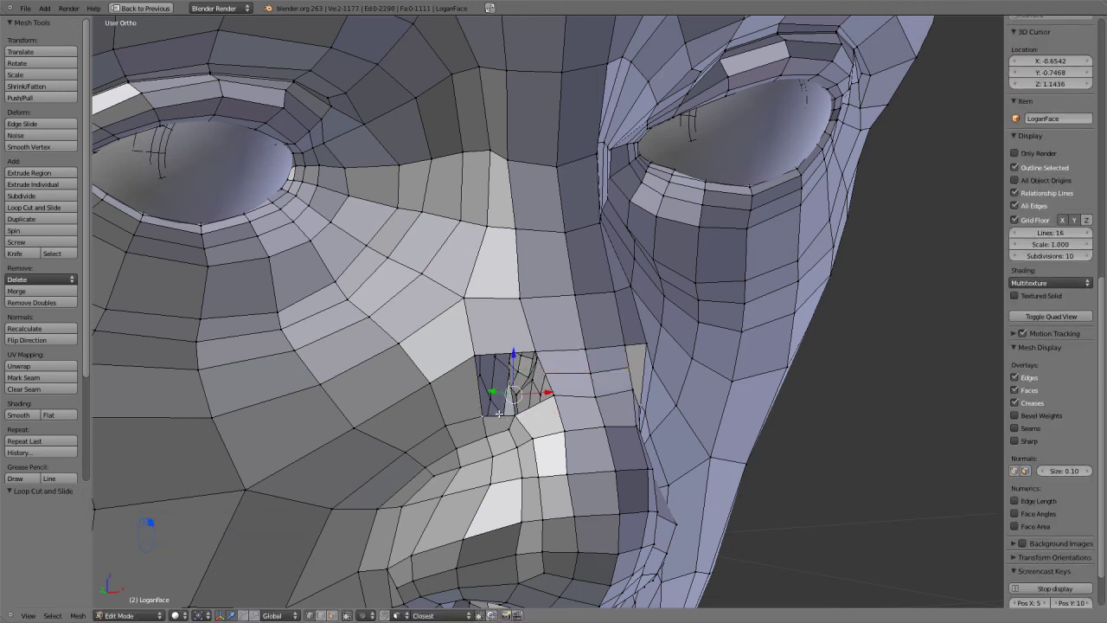
pyautogui.keyDown('shift'); pyautogui.rightClick(558, 395); pyautogui.keyUp('shift')
pyautogui.press('f')
pyautogui.keyDown('alt'); pyautogui.rightClick(539, 366); pyautogui.keyUp('alt')
pyautogui.keyDown('alt'); pyautogui.rightClick(538, 365); pyautogui.keyUp('alt')
pyautogui.press('f')
pyautogui.press('Tab')
pyautogui.scroll(-3, 522, 381)
pyautogui.scroll(-2, 523, 381)
pyautogui.scroll(3, 521, 378)
pyautogui.press('Tab')
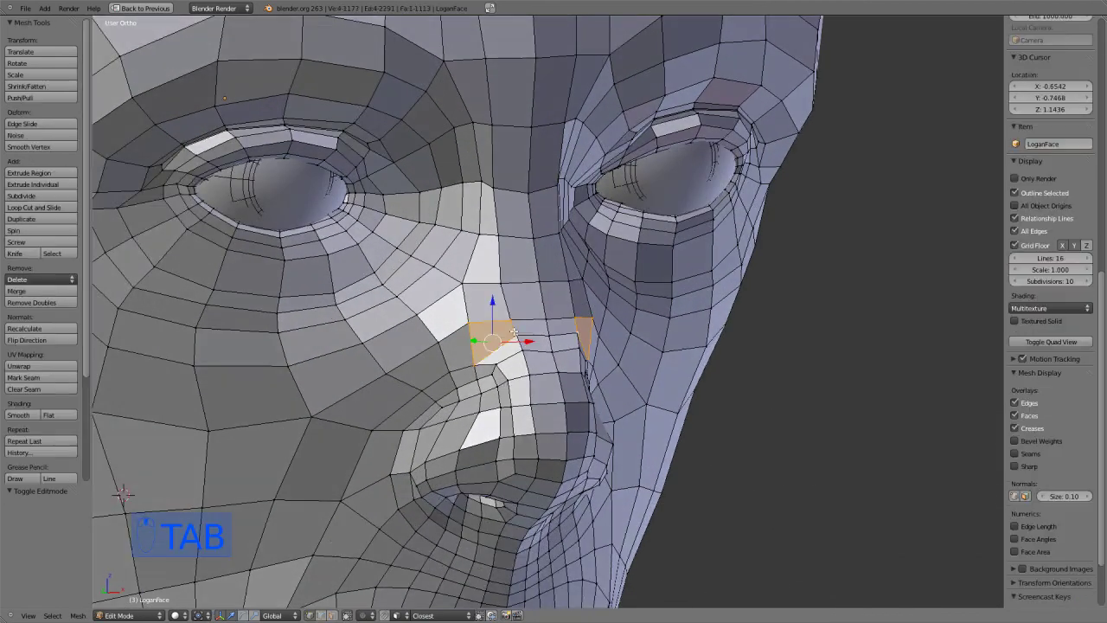
pyautogui.hotkey('ctrl', 'r')
pyautogui.rightClick(513, 326)
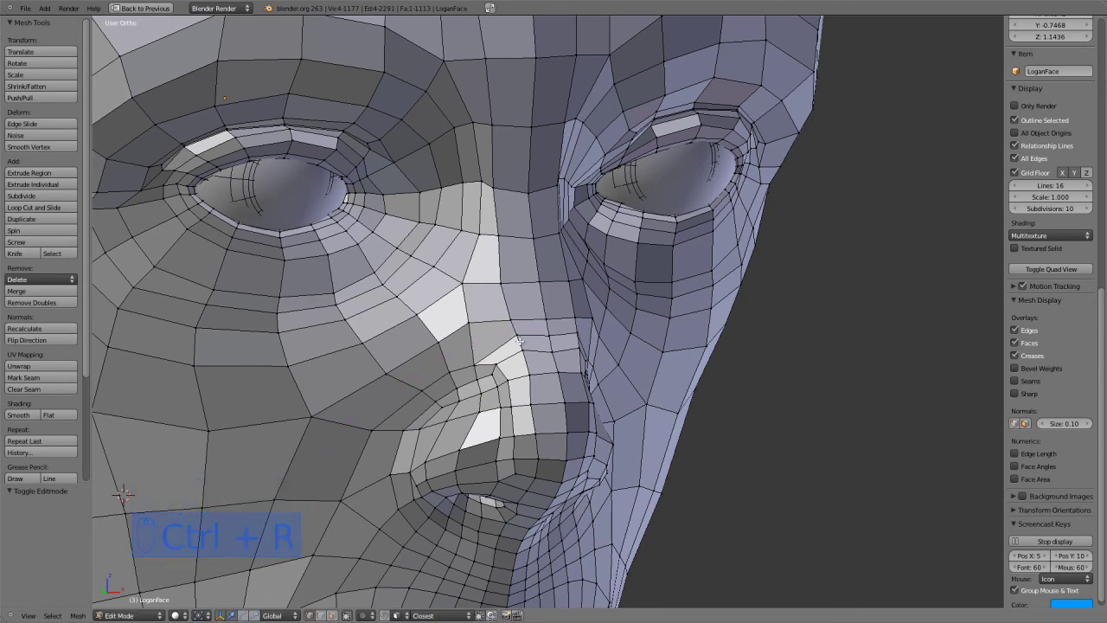
# Step: Return to Object Mode and show the whole head from nearly straight ahead
pyautogui.press('Tab')
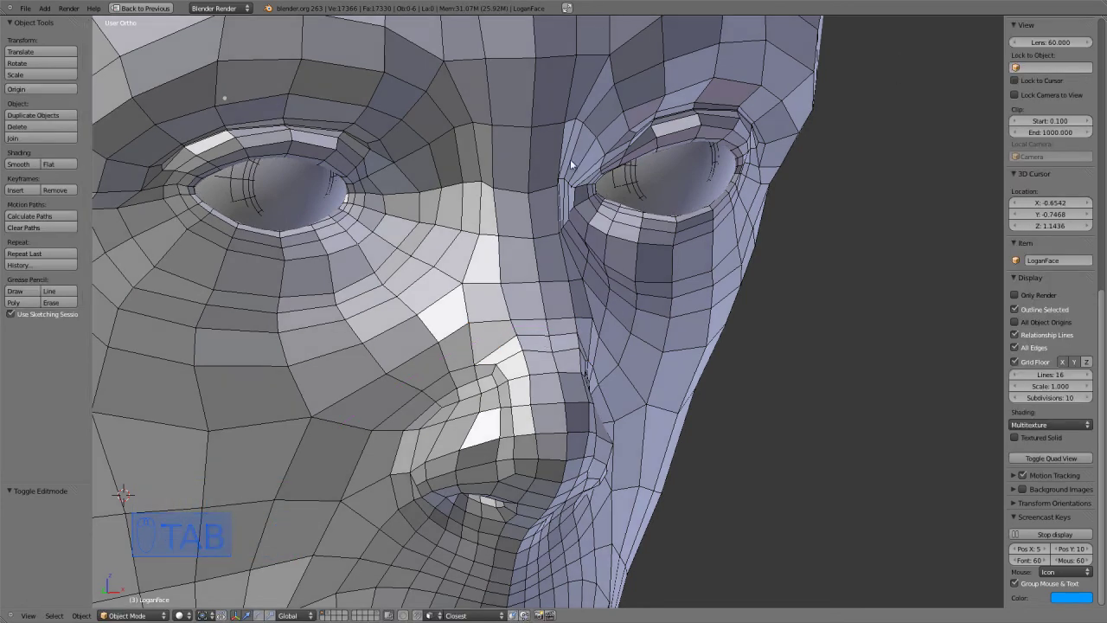
pyautogui.scroll(-6, 647, 446)
pyautogui.moveTo(636, 436); pyautogui.dragTo(585, 445, button='middle')
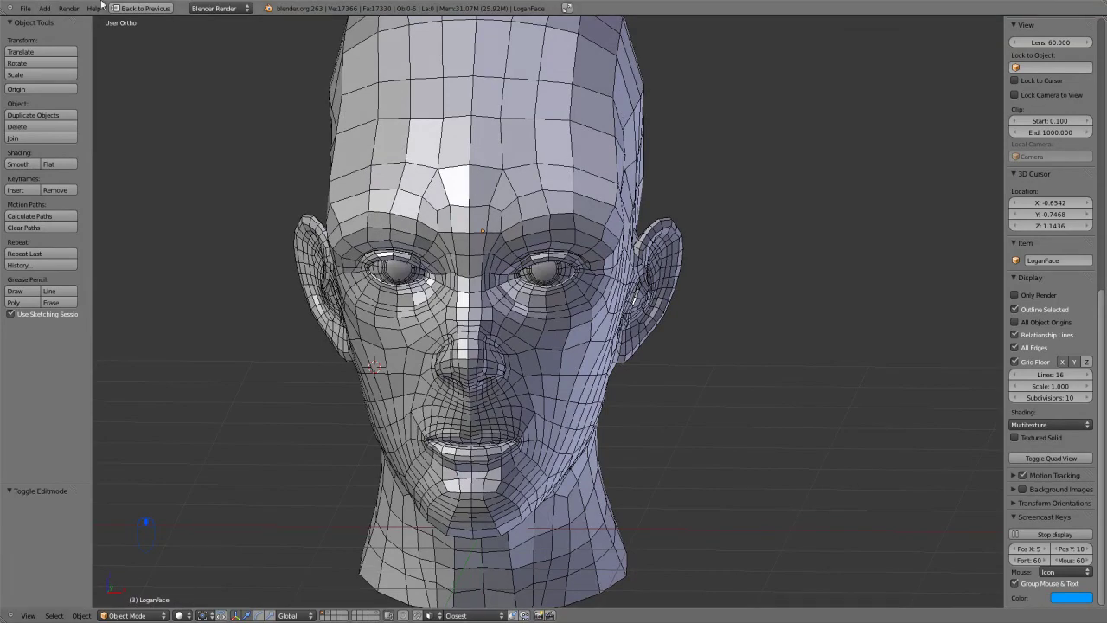
# Step: Save the scene as a new incremental file named ProjectLogan(16).blend in the L.Blends folder
pyautogui.click(25, 8)
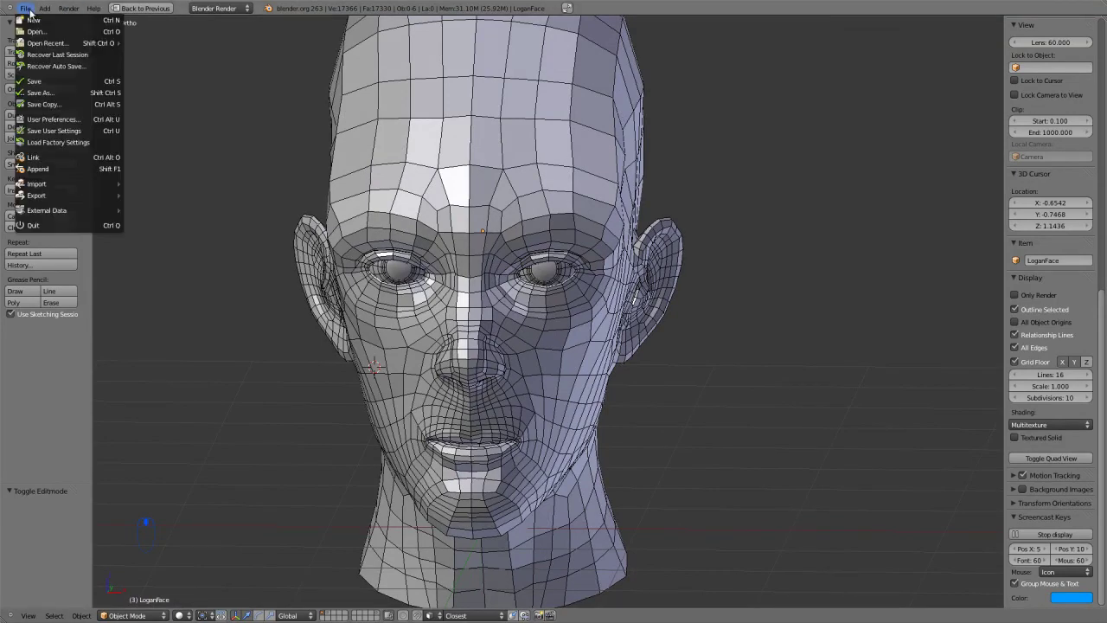
pyautogui.click(43, 93)
pyautogui.click(1021, 52)
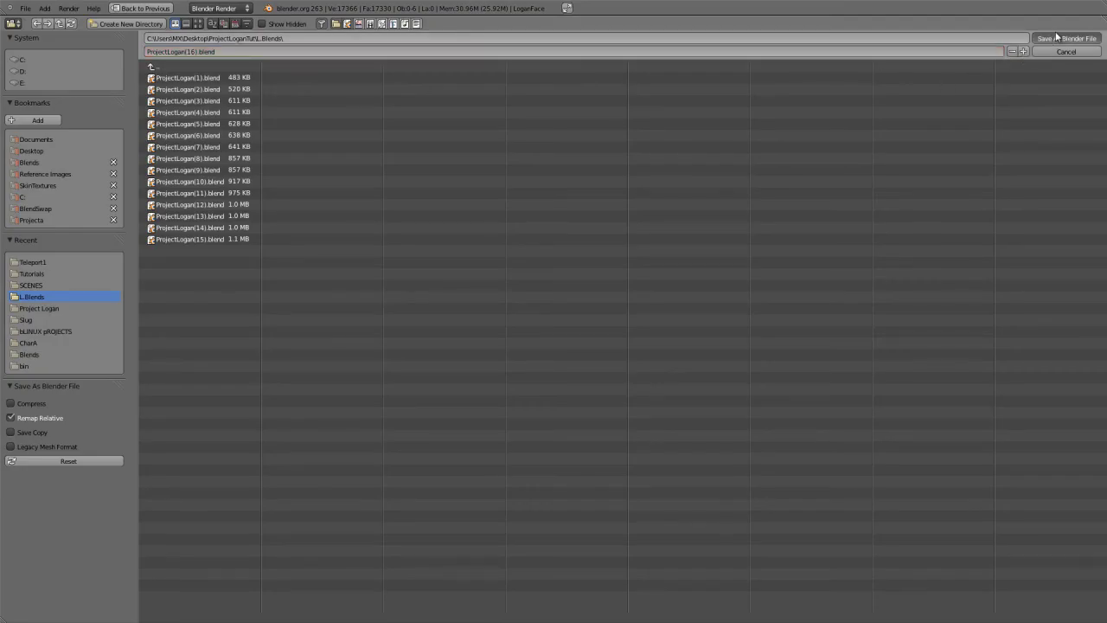
pyautogui.click(1056, 38)
# Step: Switch out of fullscreen and show the head in front view, with the 3D cursor placed in the empty space beside it
pyautogui.scroll(-3, 363, 262)
pyautogui.scroll(4, 364, 262)
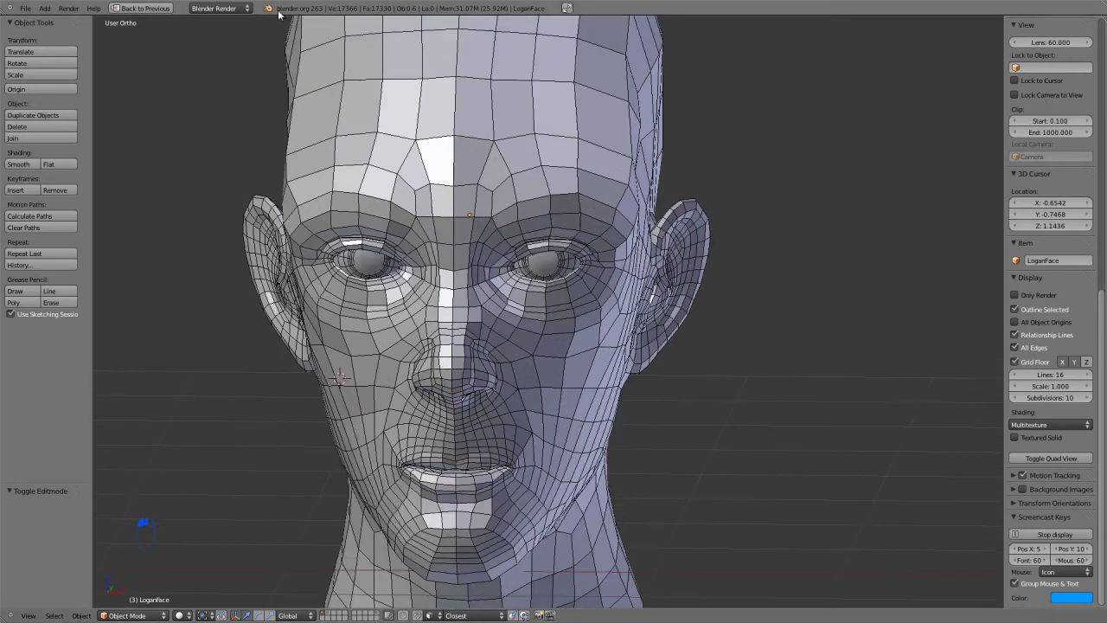
pyautogui.click(566, 8)
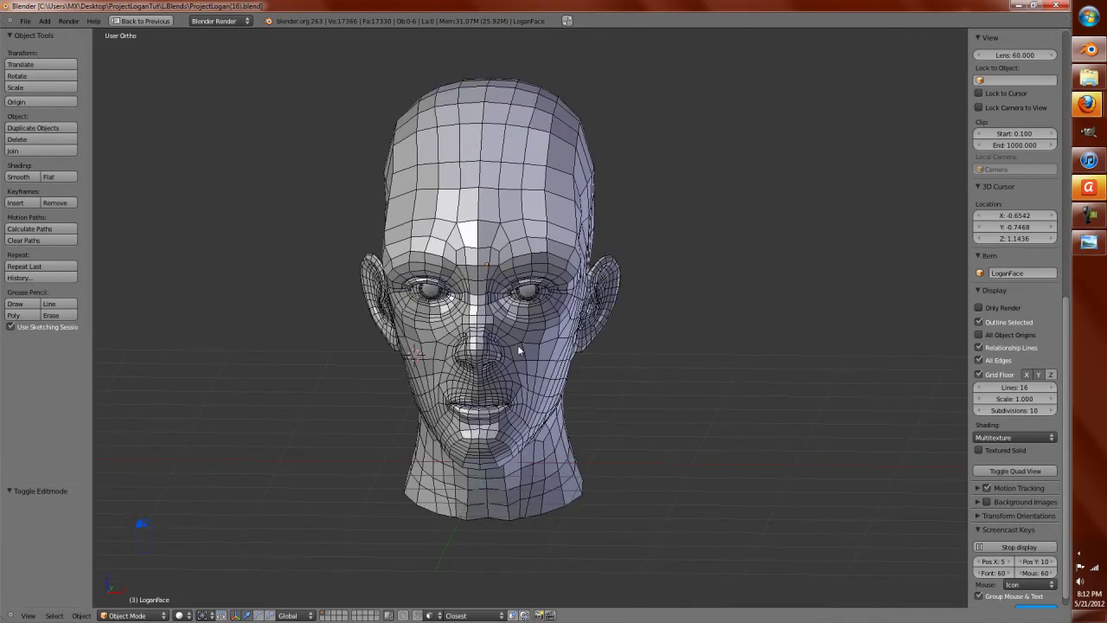
pyautogui.press('KP_1')
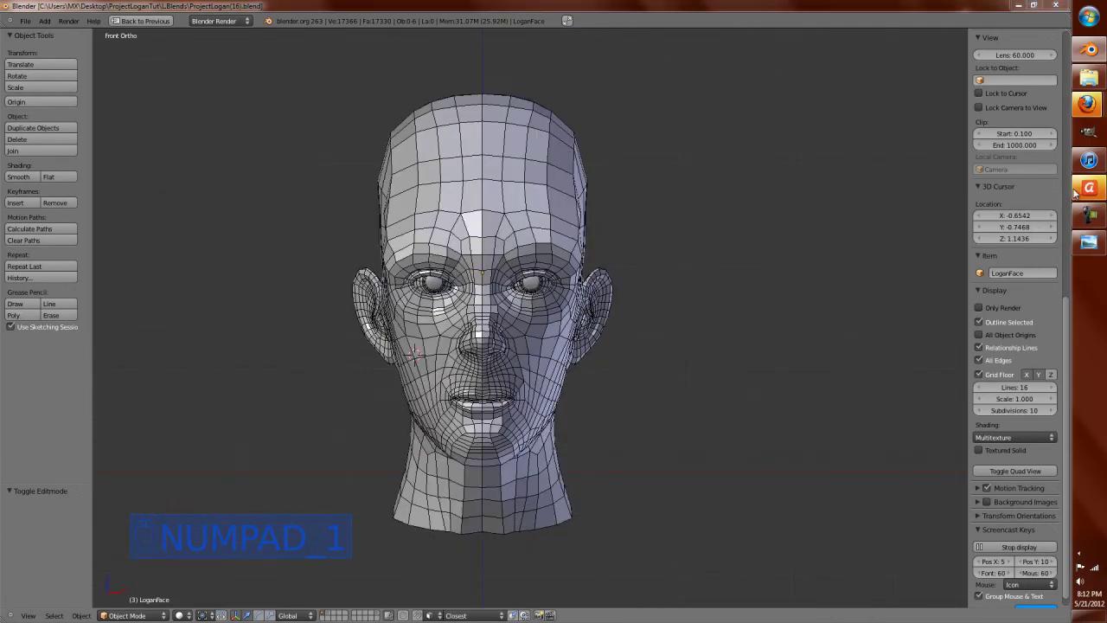
pyautogui.click(835, 335)
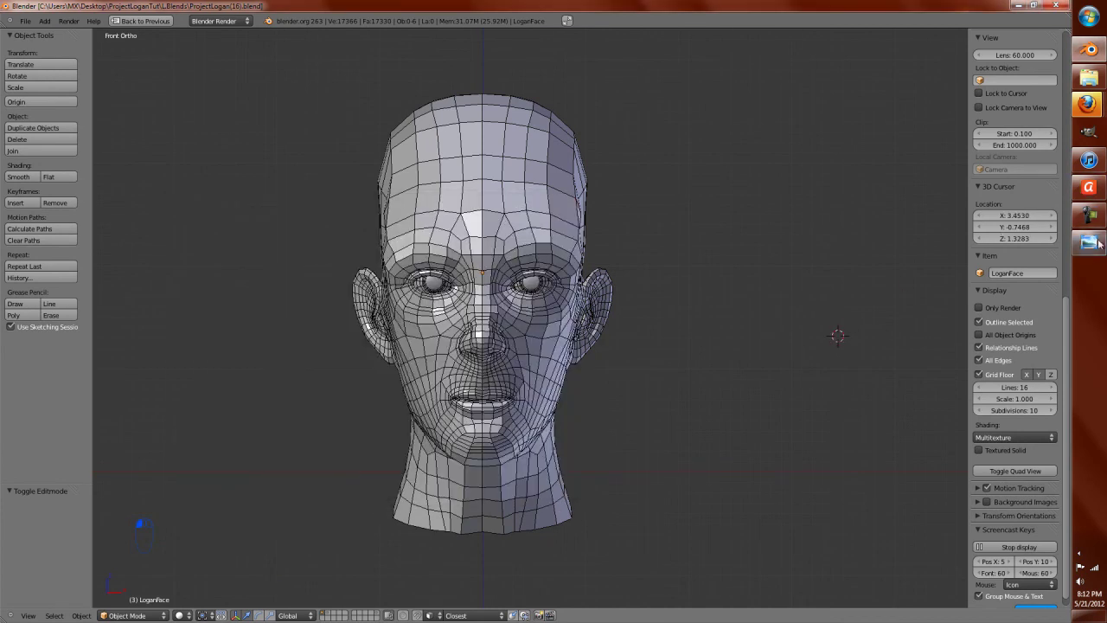